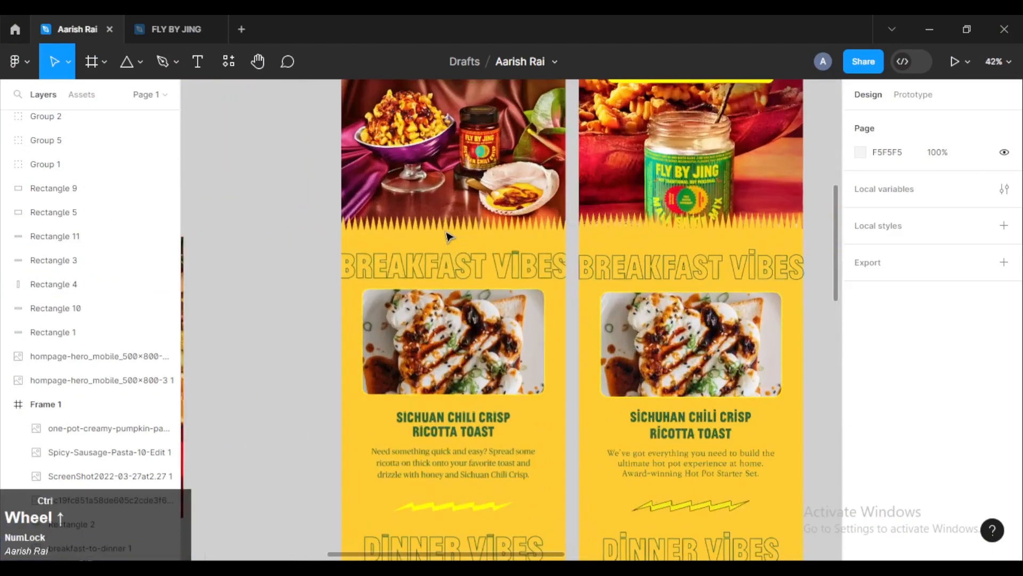
Compare the two FLY BY JING email designs side by side, from the header through the recipe sections to the footer.
drag(482, 98, 486, 258)
scroll(483, 246, up, 3)
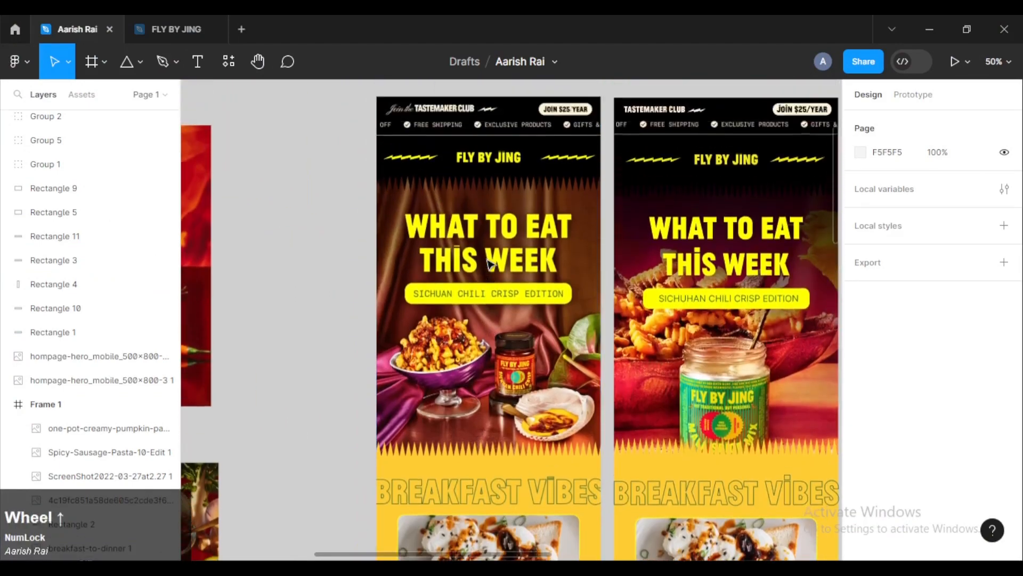
scroll(481, 283, down, 10)
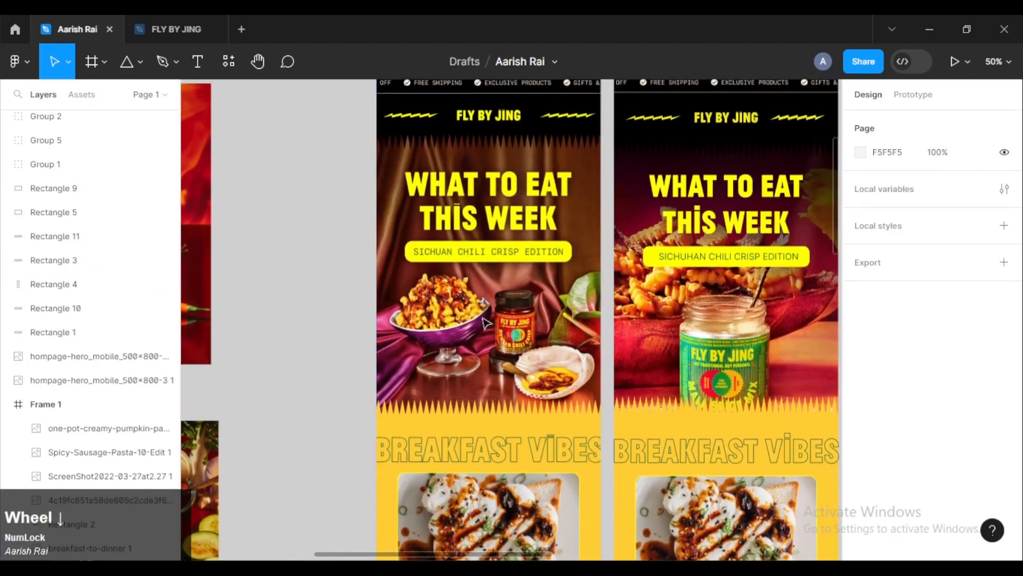
scroll(507, 301, down, 20)
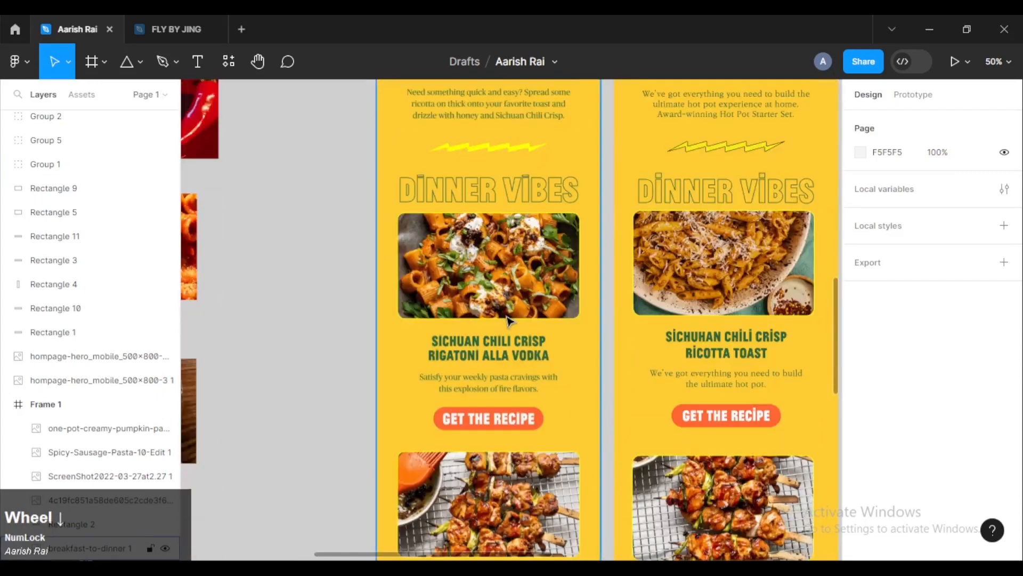
scroll(507, 299, down, 5)
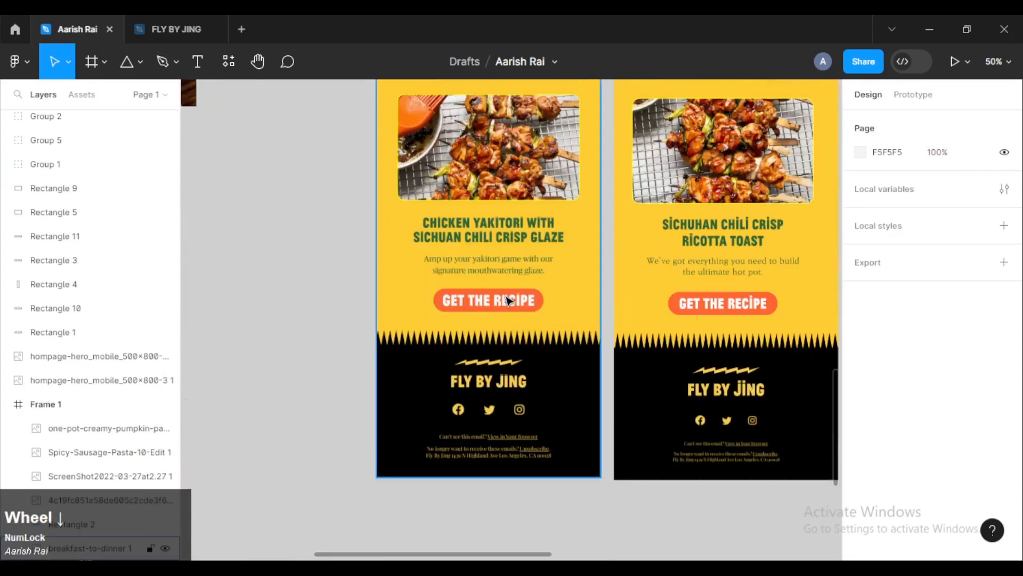
ctrl+scroll(507, 298, down, 5)
key(space)
drag(631, 227, 592, 456)
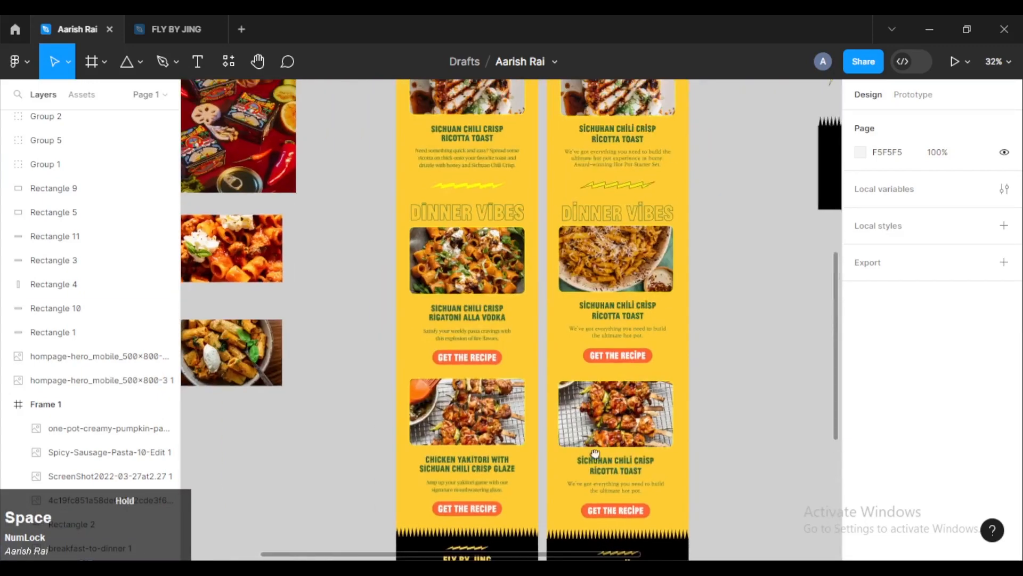
drag(635, 207, 613, 391)
drag(630, 107, 628, 235)
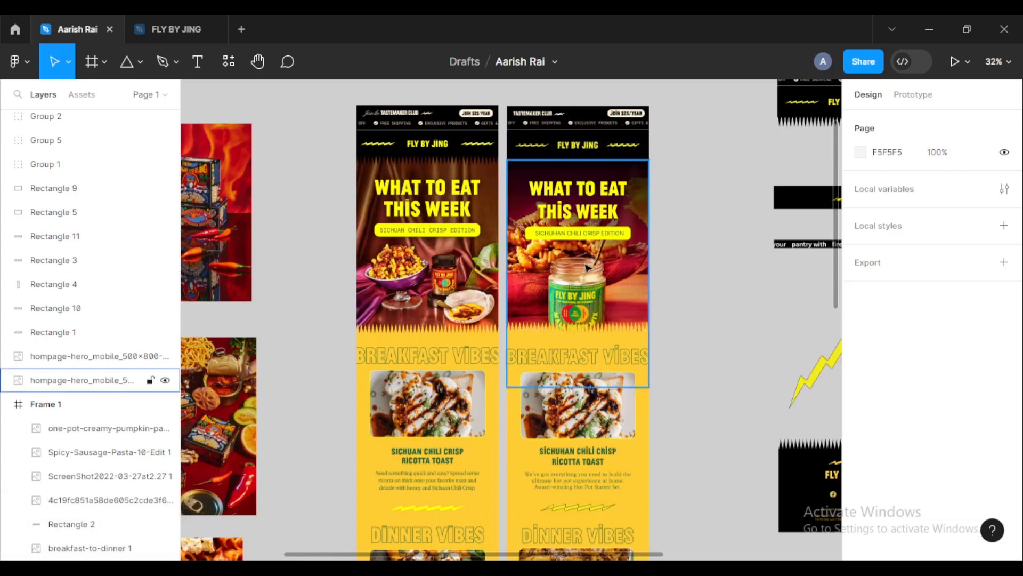
scroll(577, 426, down, 5)
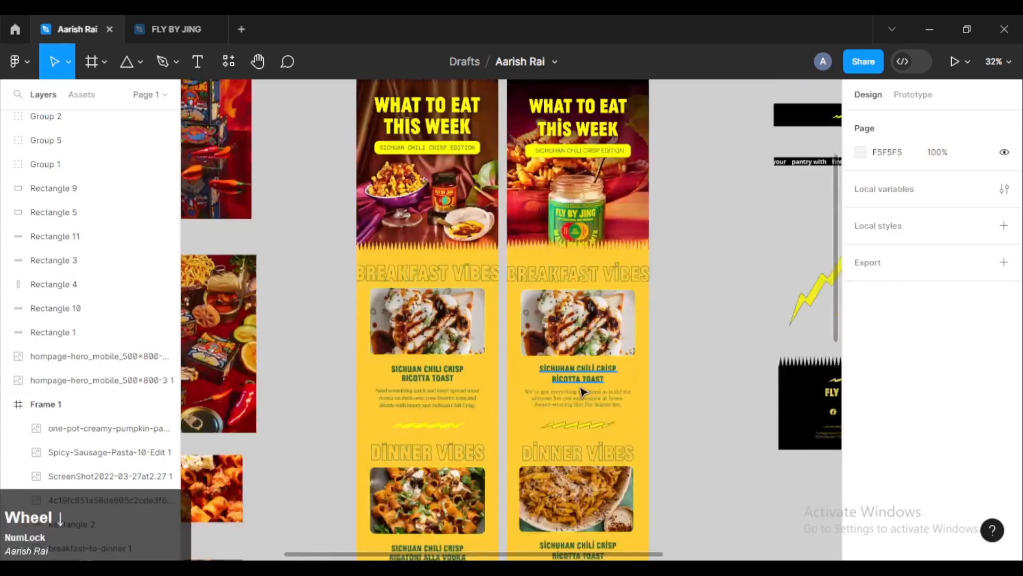
scroll(577, 405, down, 3)
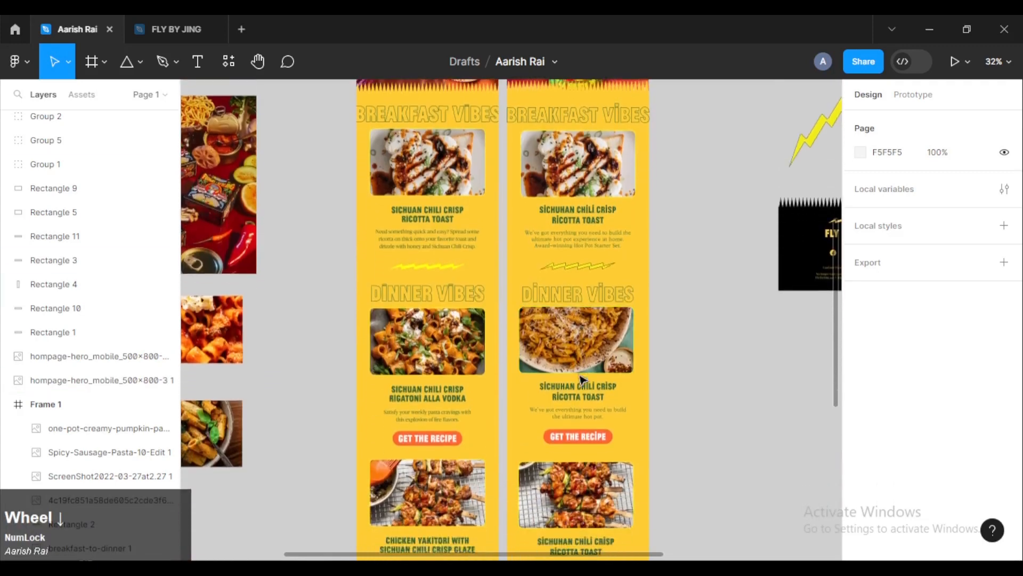
scroll(593, 423, down, 9)
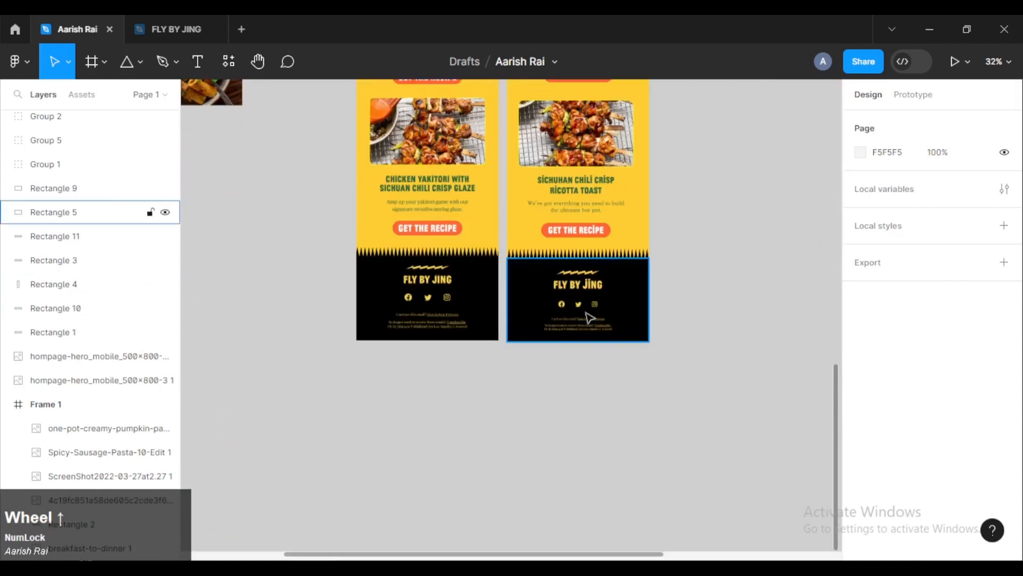
scroll(590, 318, up, 7)
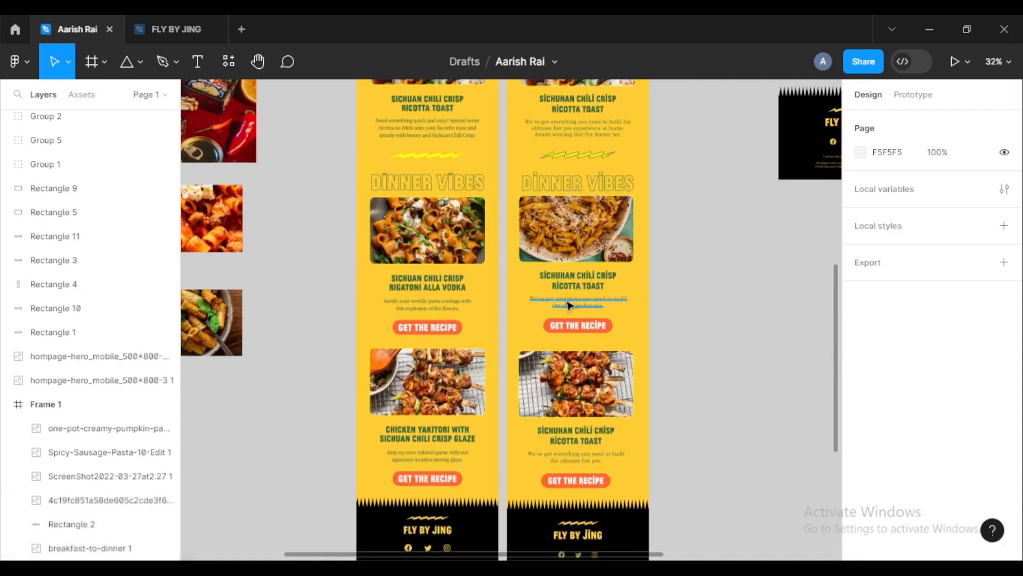
scroll(568, 301, down, 2)
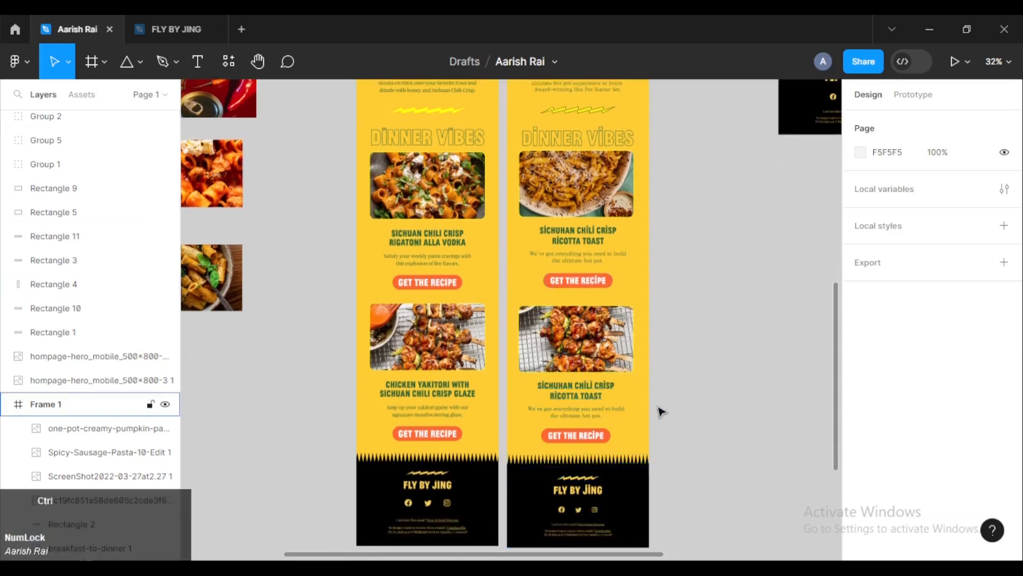
Examine the overall layout of both full email designs together with the images and graphics placed around them.
ctrl+scroll(662, 394, down, 4)
ctrl+scroll(501, 267, down, 3)
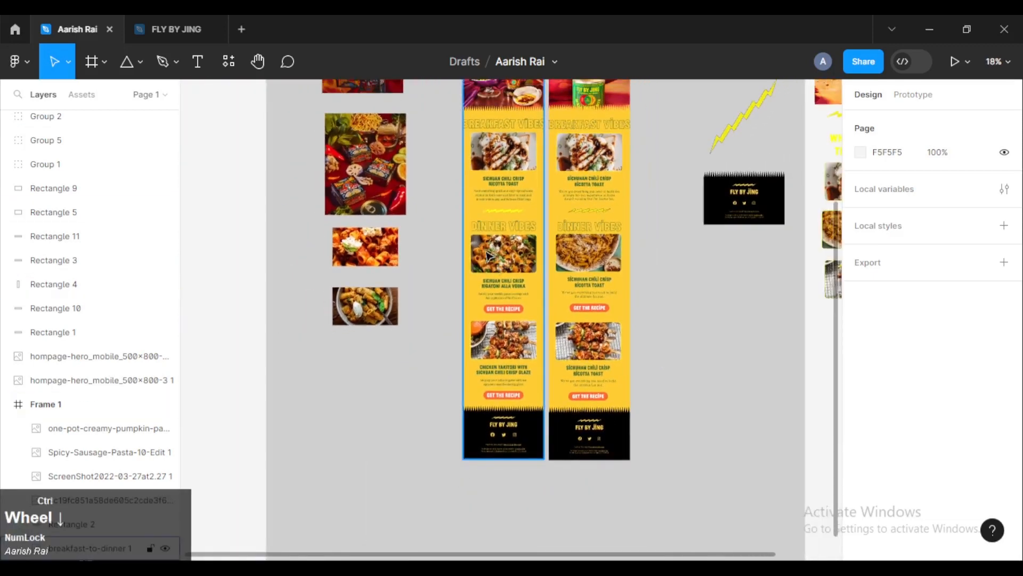
key(space)
drag(439, 158, 433, 249)
ctrl+scroll(434, 254, down, 2)
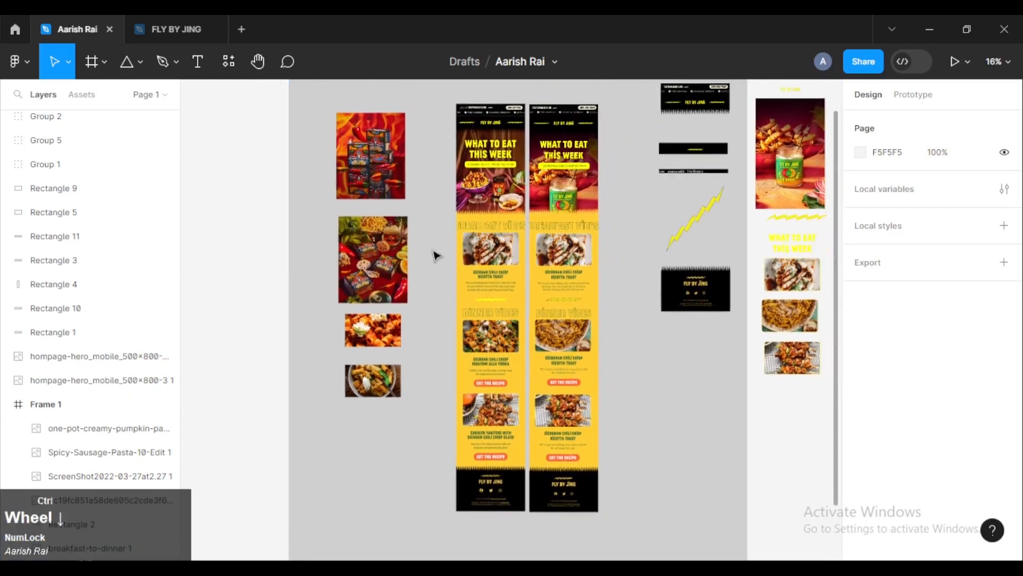
key(space)
mouse_move(438, 208)
mouse_down()
mouse_move(434, 231)
mouse_move(436, 209)
mouse_up()
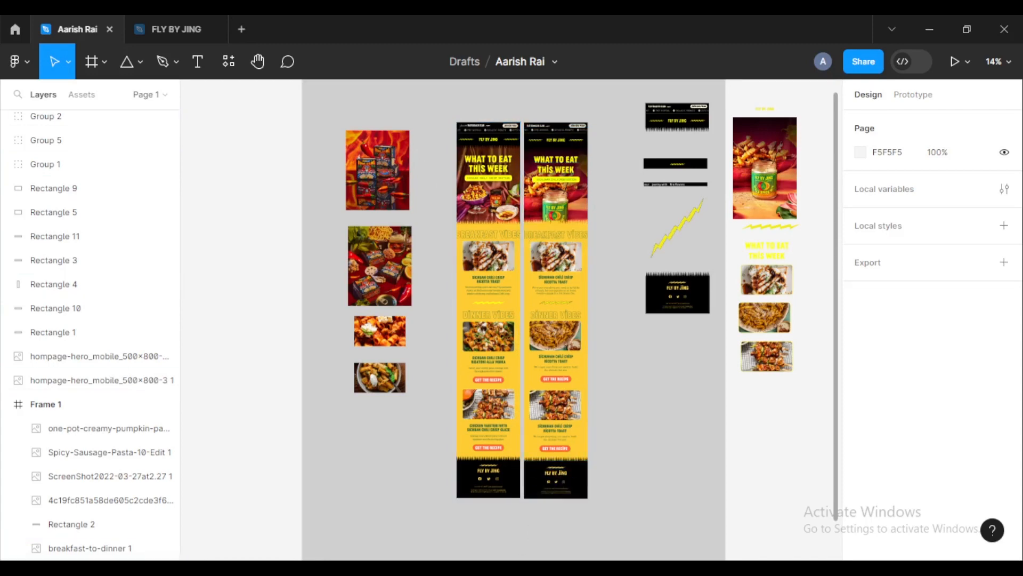
Switch to Notepad, review the logo, images and font items on the checklist, and return to the Figma design.
key(alt+Tab)
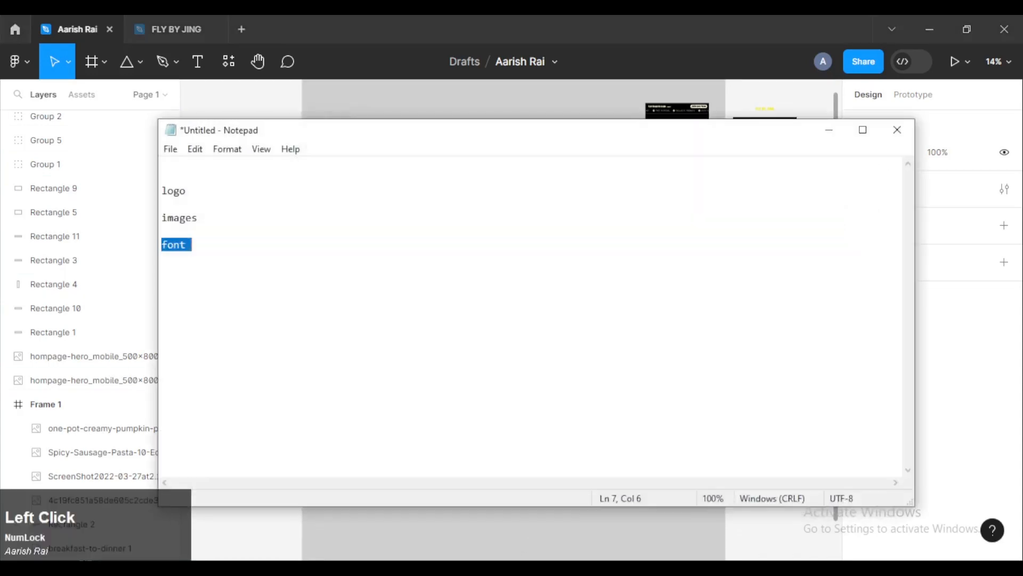
double_click(177, 188)
double_click(169, 216)
click(170, 244)
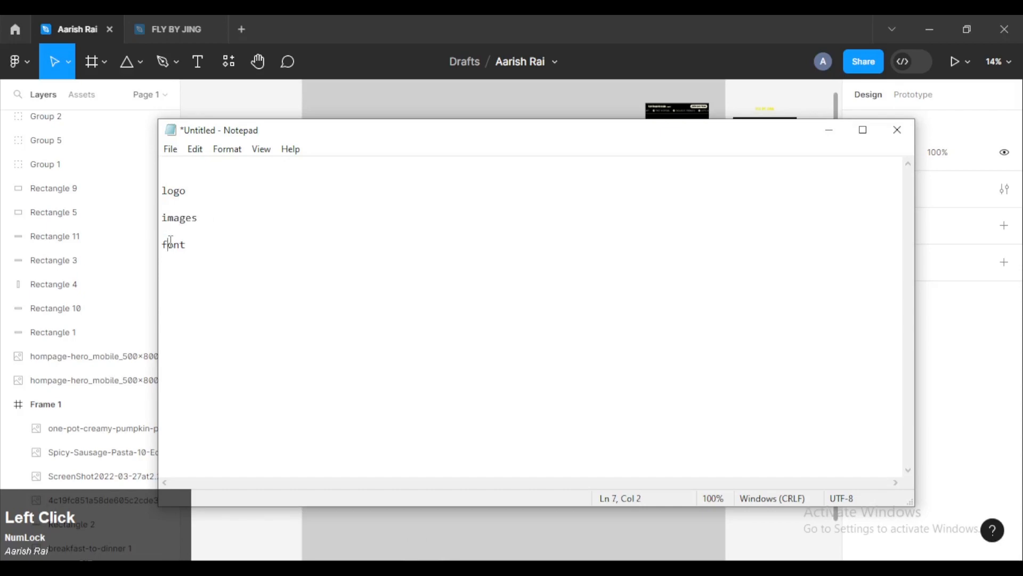
click(829, 130)
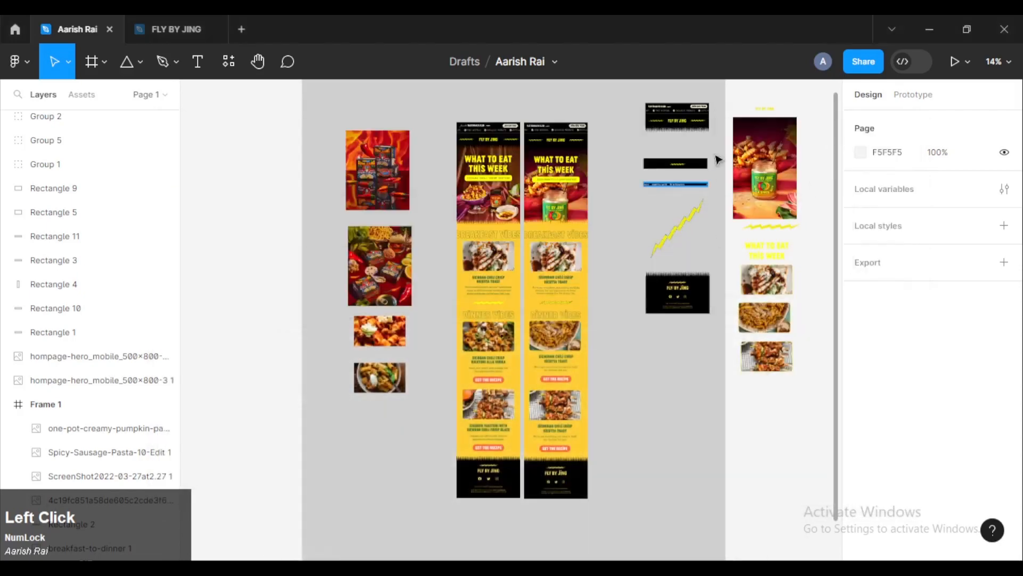
Examine the separate assets beside the email designs, including the logo, jar hero image, lightning graphics and food photos.
scroll(554, 143, up, 4)
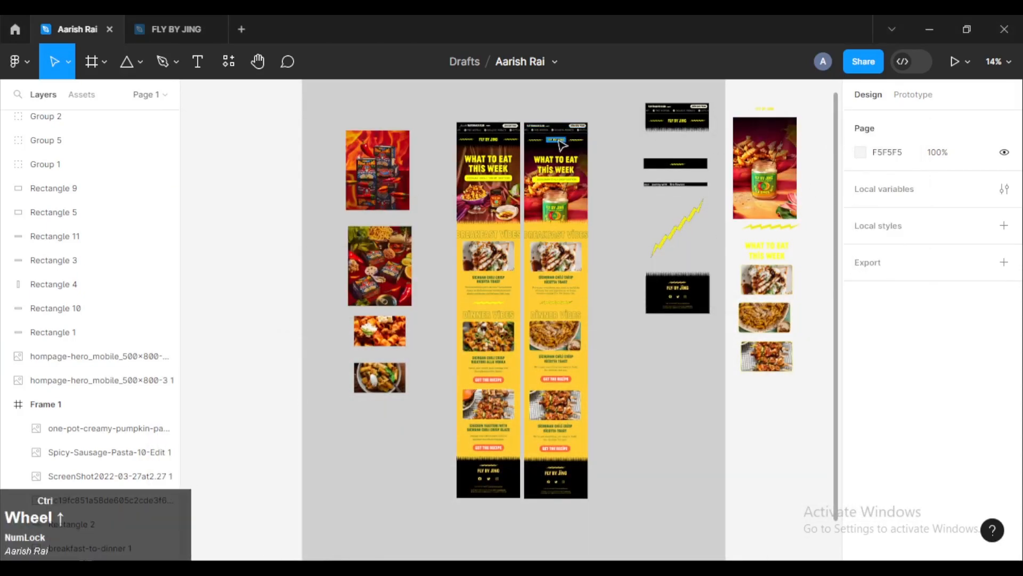
drag(642, 174, 269, 294)
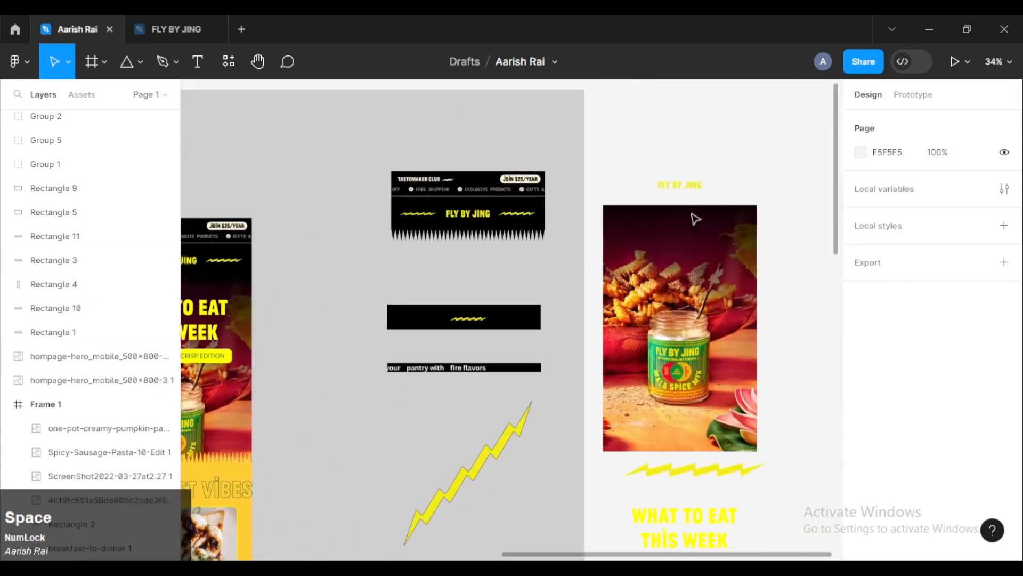
scroll(694, 220, down, 3)
scroll(700, 276, down, 3)
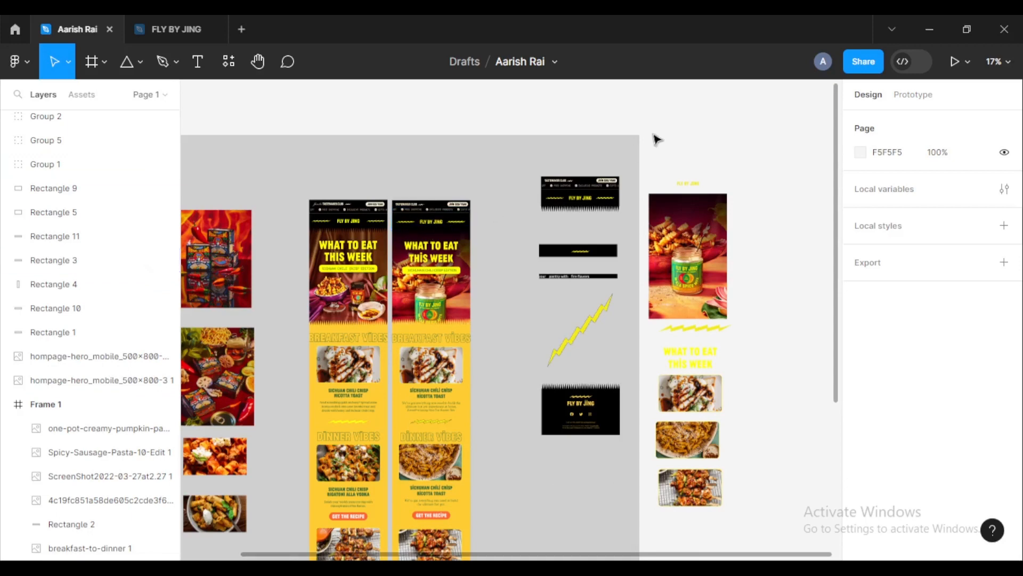
scroll(709, 181, up, 3)
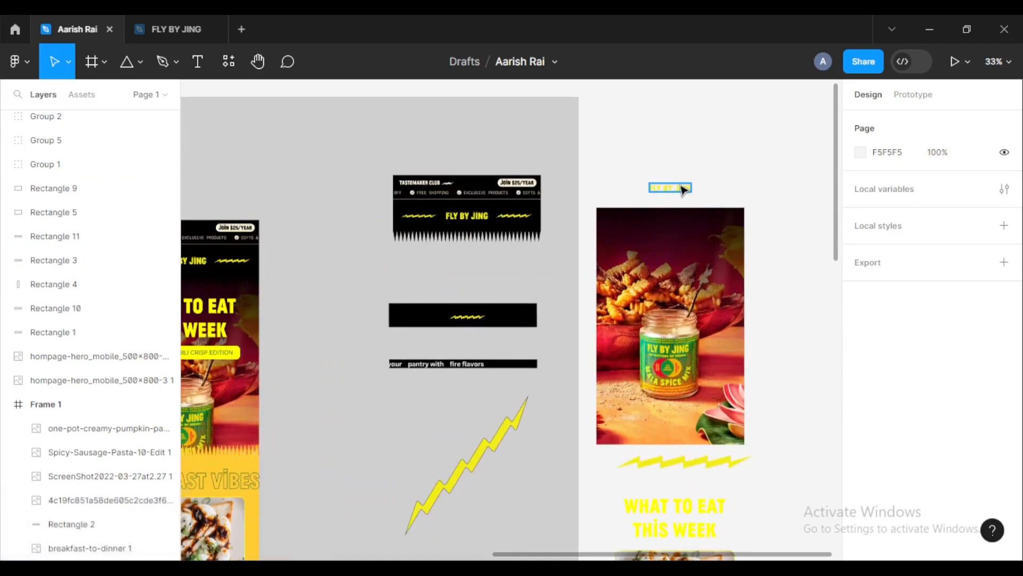
scroll(788, 188, down, 1)
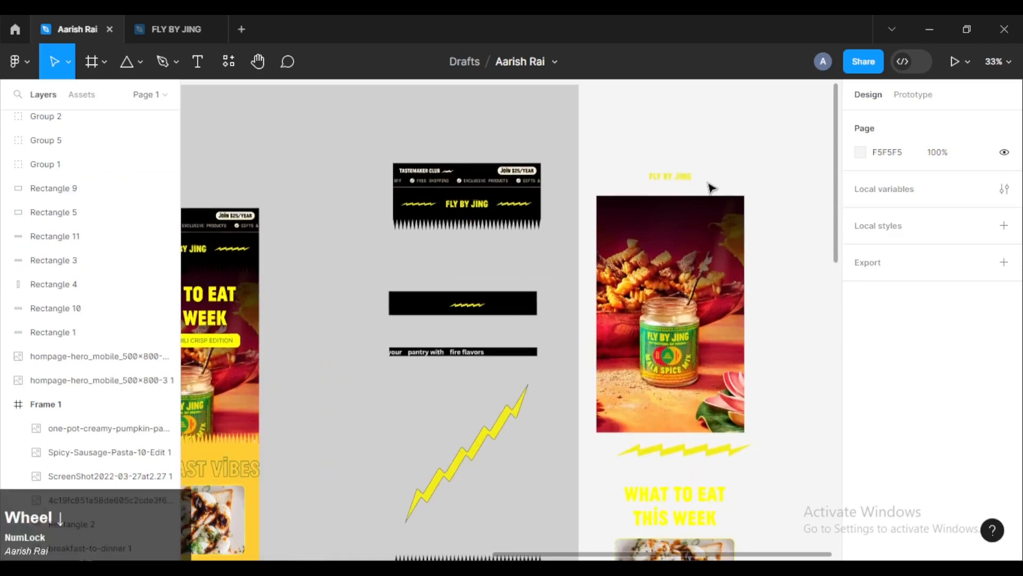
scroll(756, 184, down, 3)
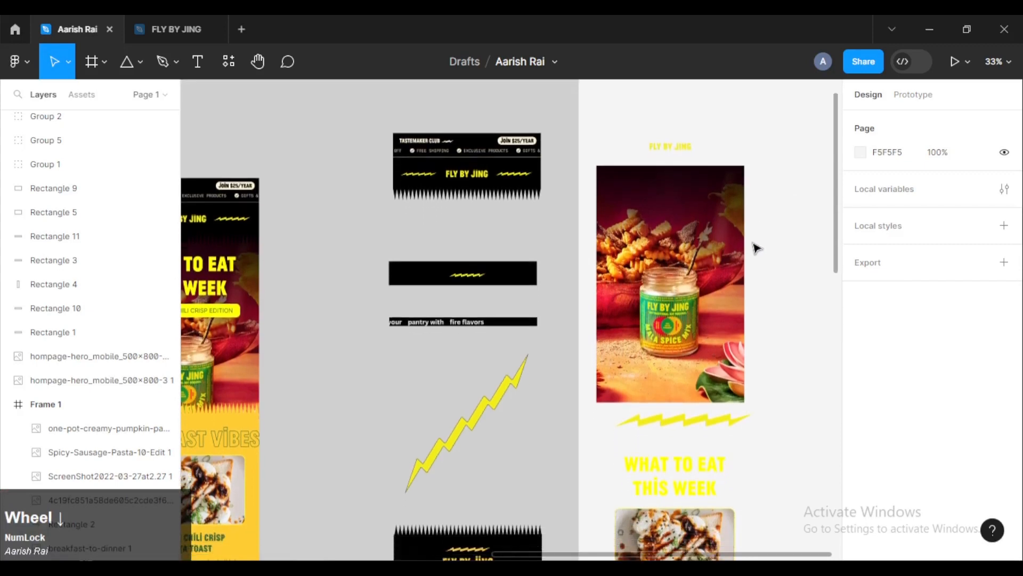
ctrl+scroll(746, 283, down, 2)
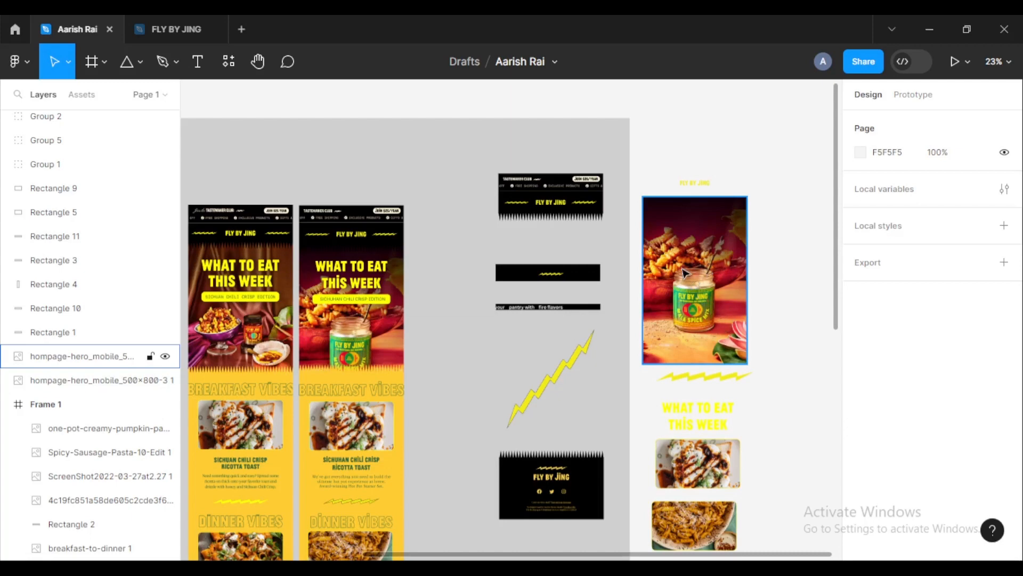
scroll(696, 272, down, 4)
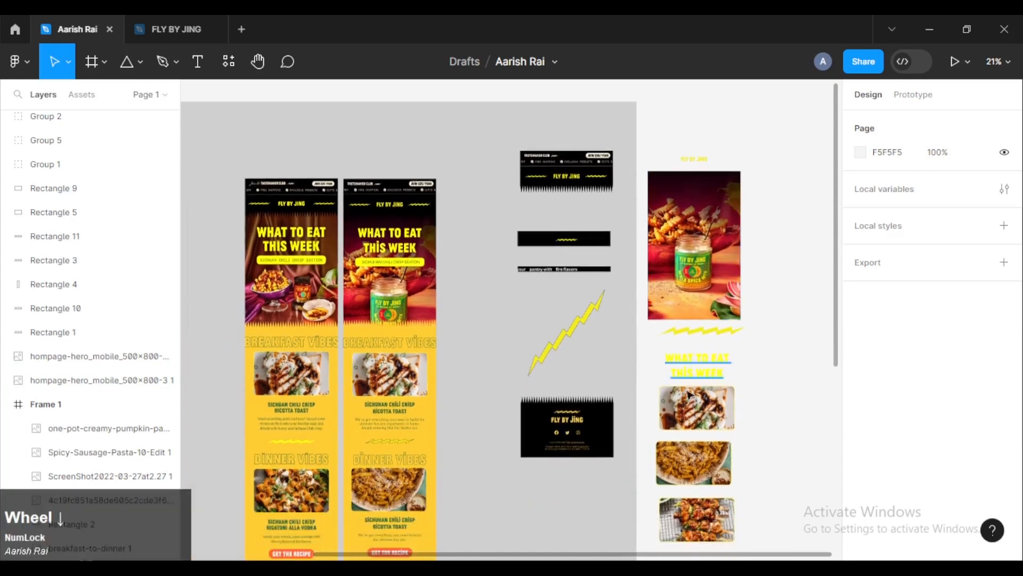
scroll(701, 376, down, 1)
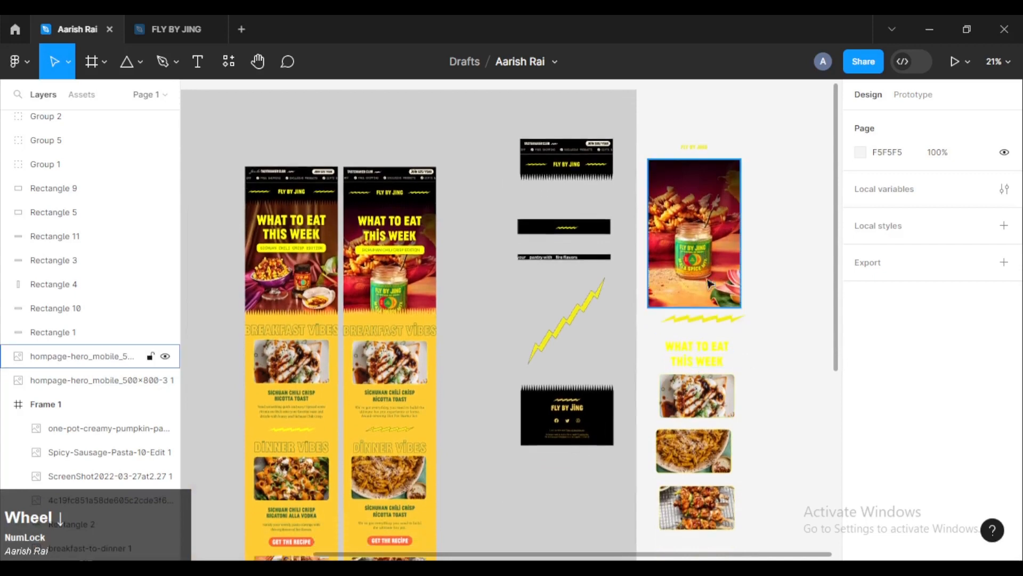
Inspect the individual source assets outside the grey area: the food photos, the jar hero image and the FLY BY JING logo.
click(700, 403)
click(700, 507)
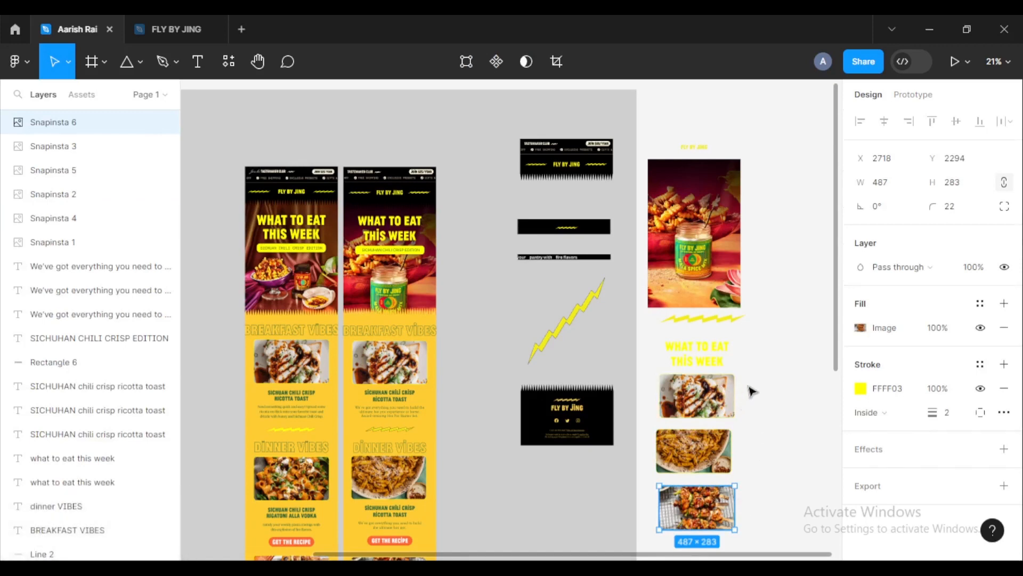
click(715, 243)
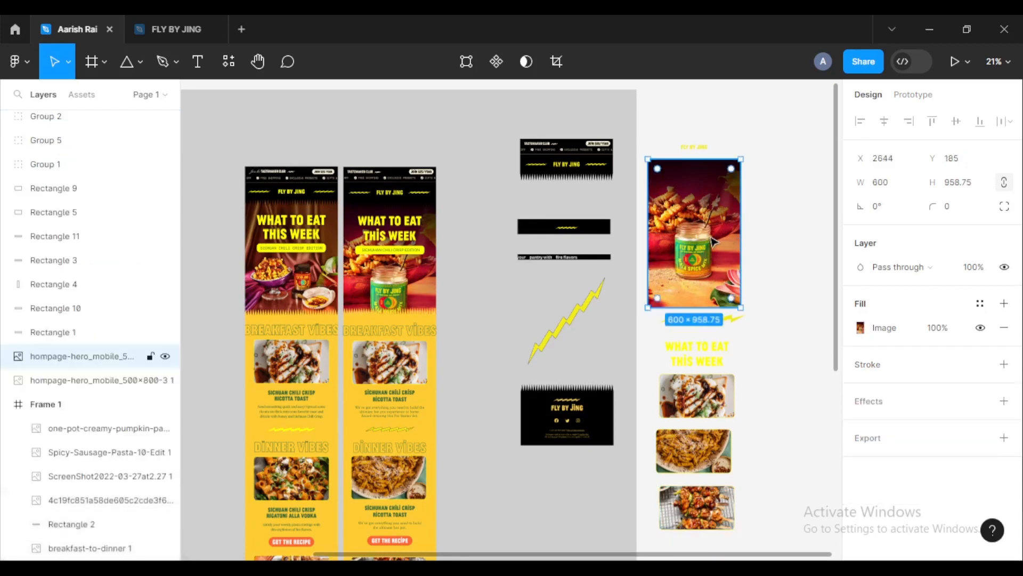
click(723, 397)
click(712, 527)
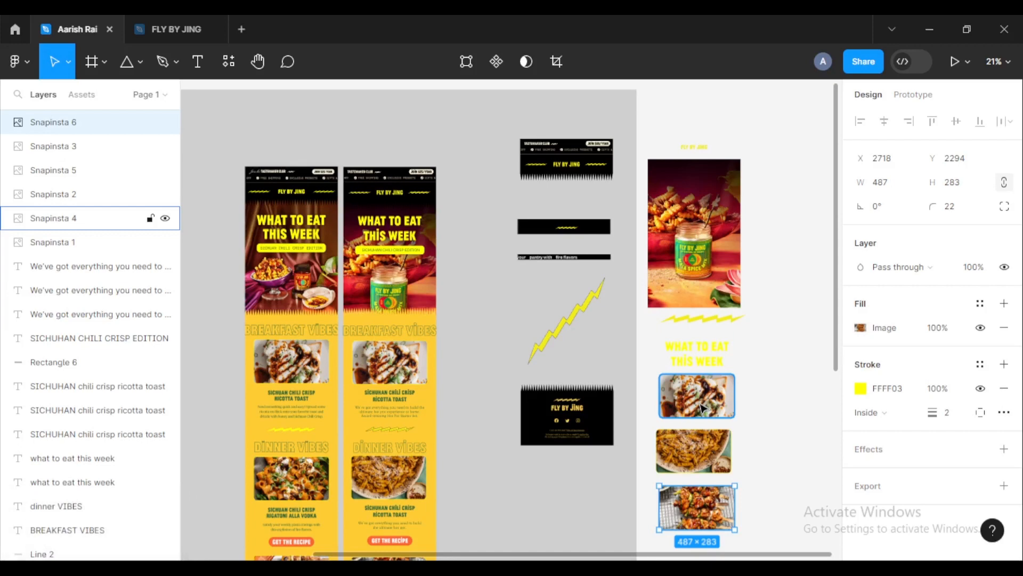
scroll(298, 483, down, 1)
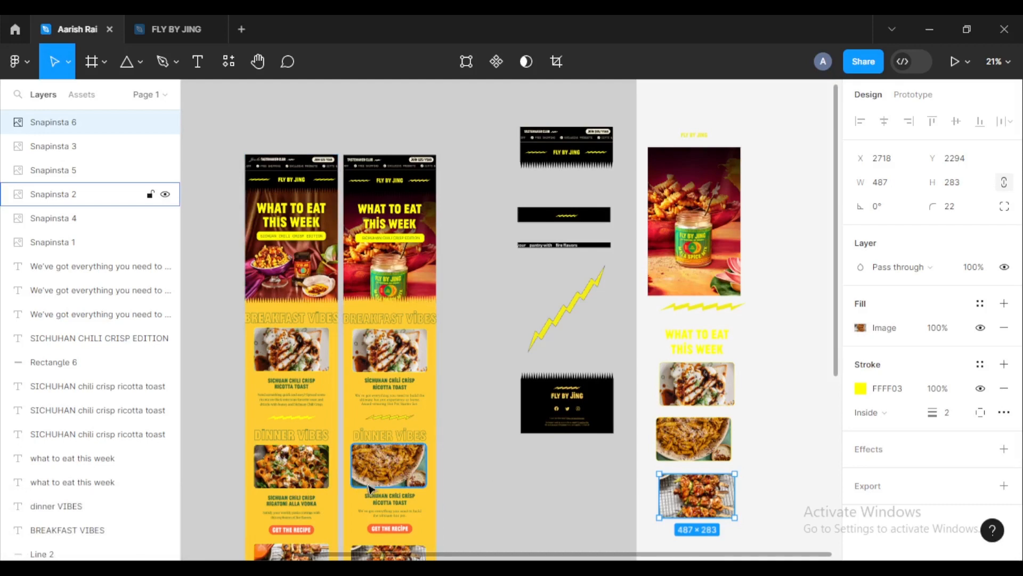
click(696, 446)
click(719, 278)
click(714, 386)
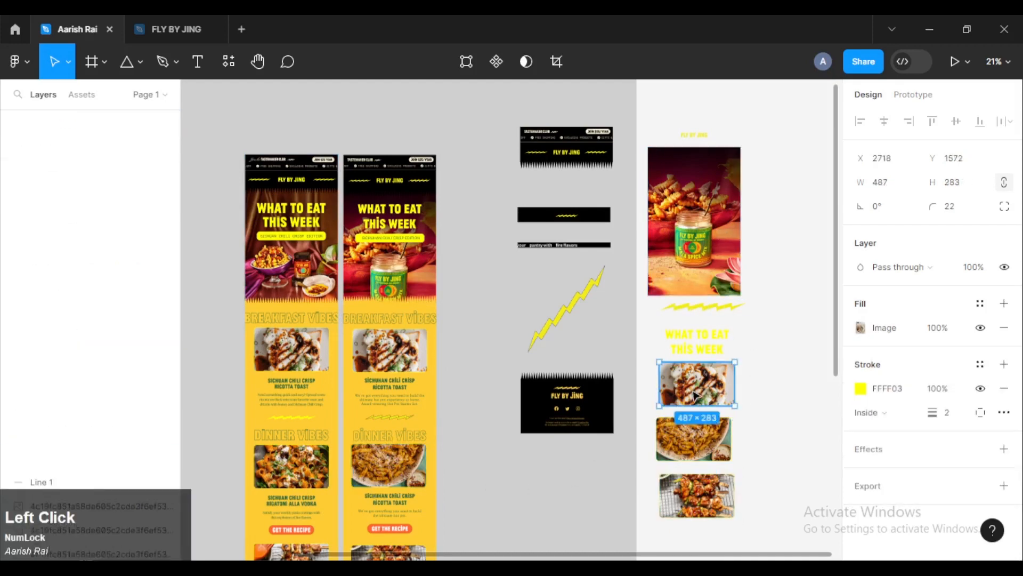
click(705, 494)
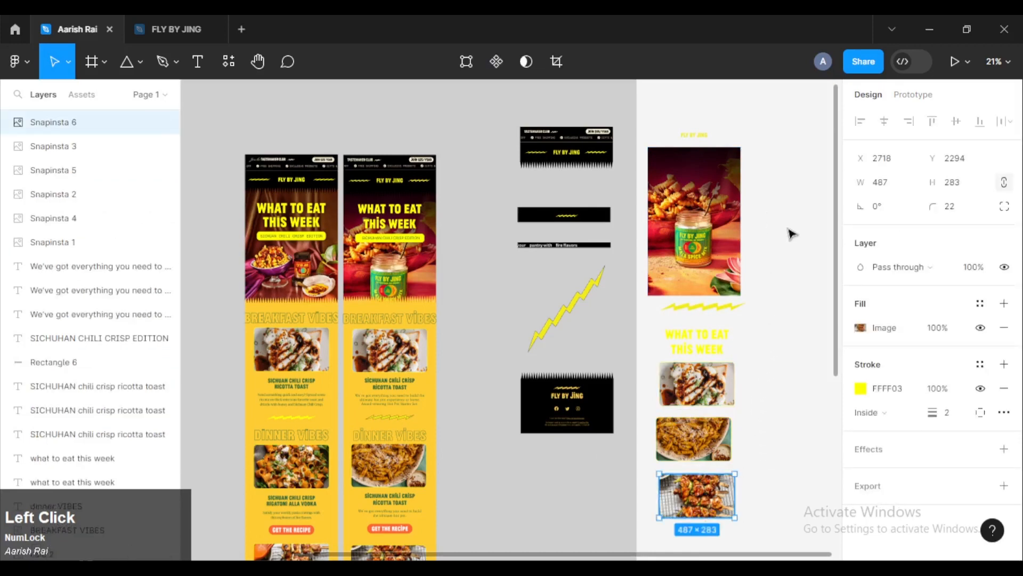
click(698, 136)
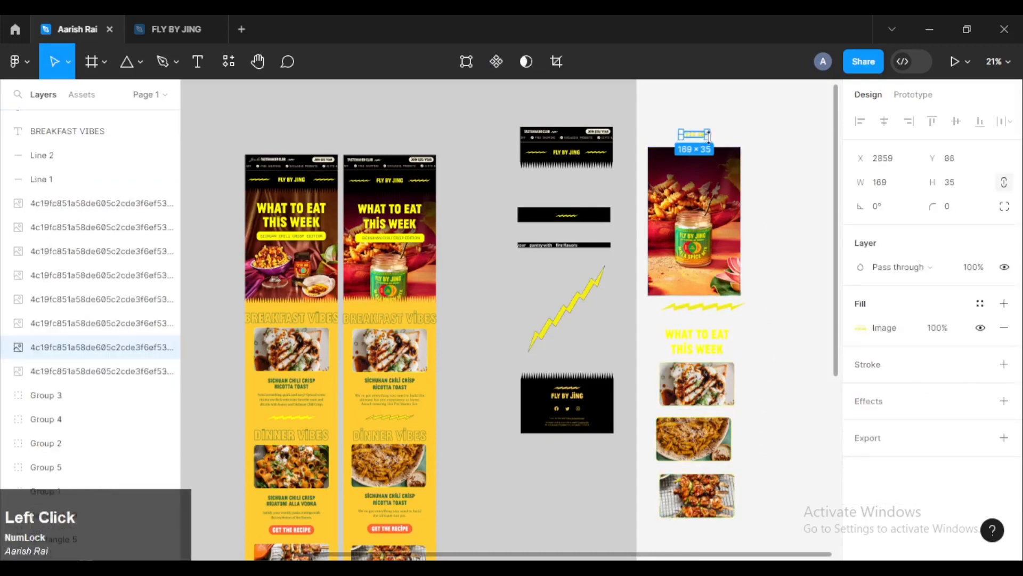
Open the font list for the separate "WHAT TO EAT THIS WEEK" heading above the food photos.
click(779, 200)
click(696, 341)
ctrl+scroll(709, 348, up, 2)
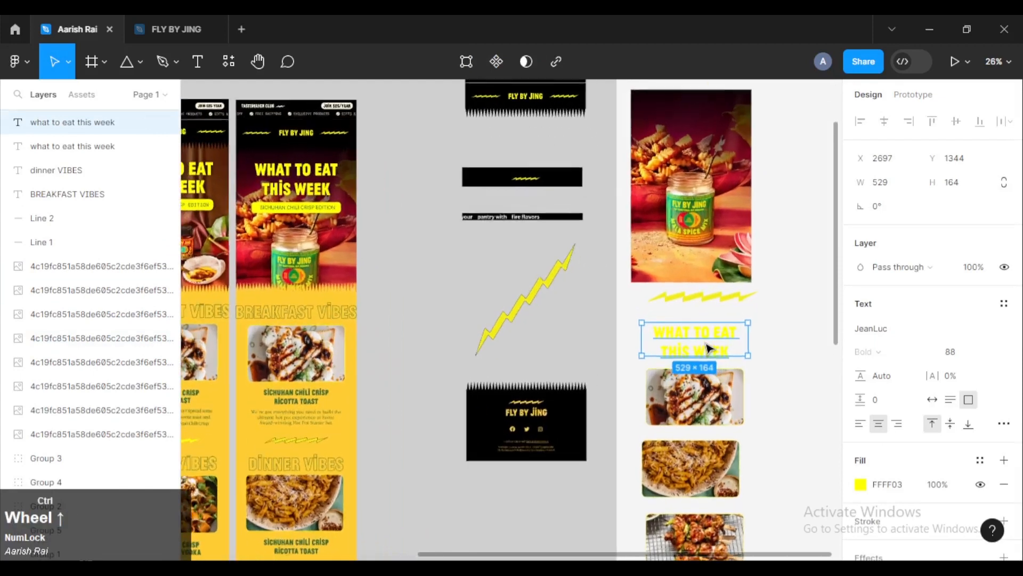
click(859, 333)
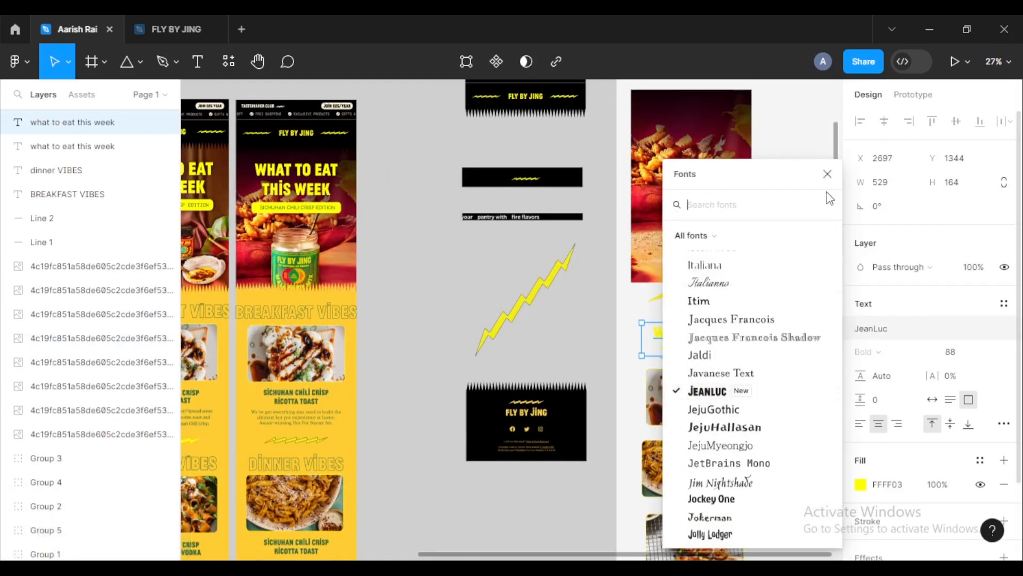
Close the font list and inspect the yellow lightning strip beneath the jar hero image.
click(828, 175)
click(802, 322)
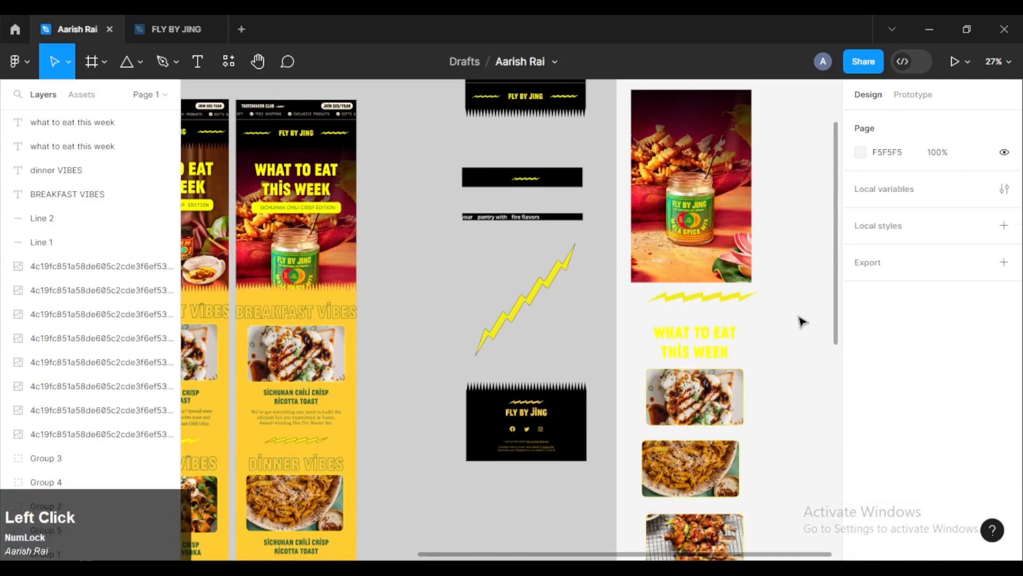
click(688, 291)
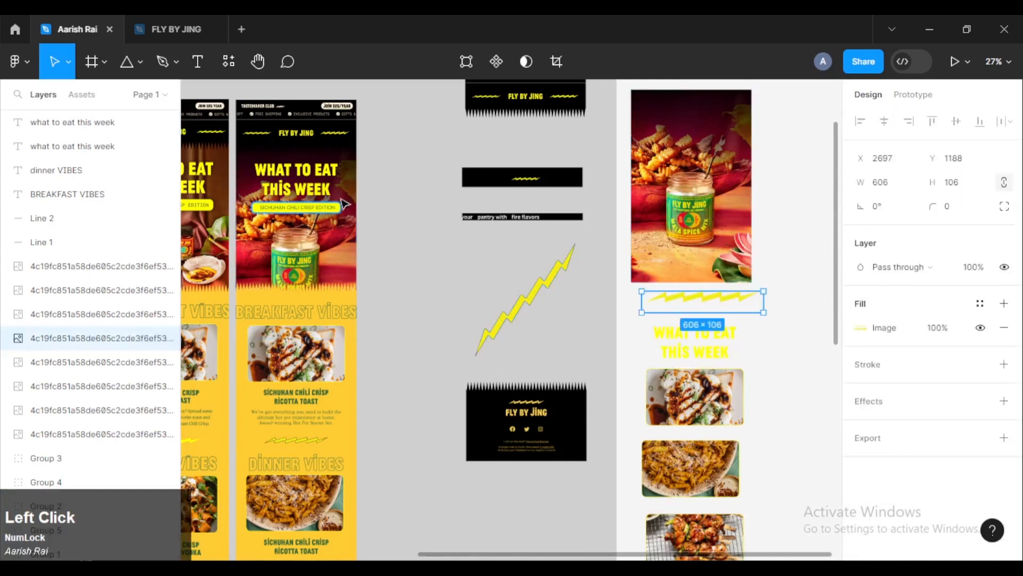
click(162, 62)
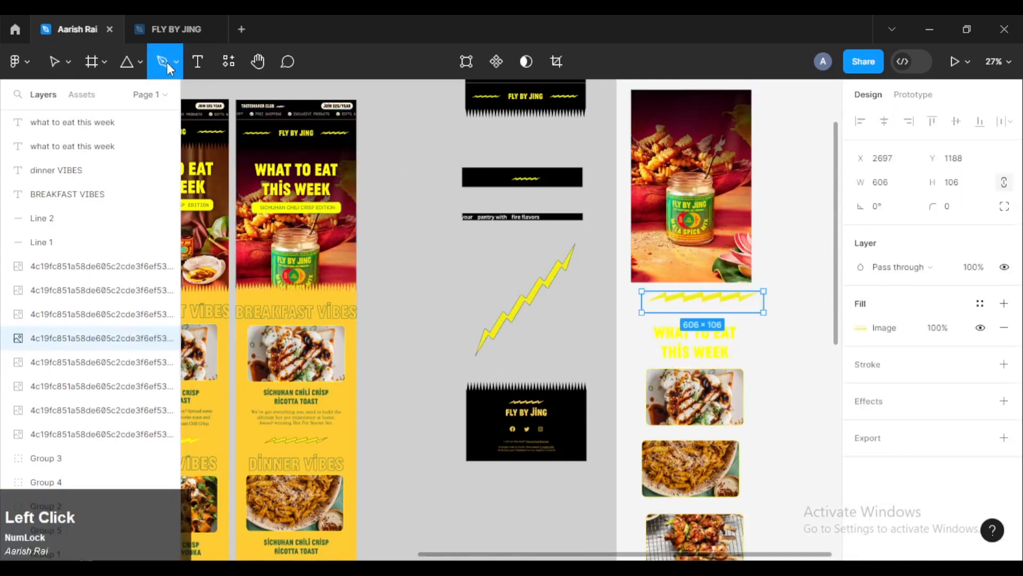
click(176, 62)
click(181, 62)
ctrl+scroll(391, 274, down, 3)
key(space)
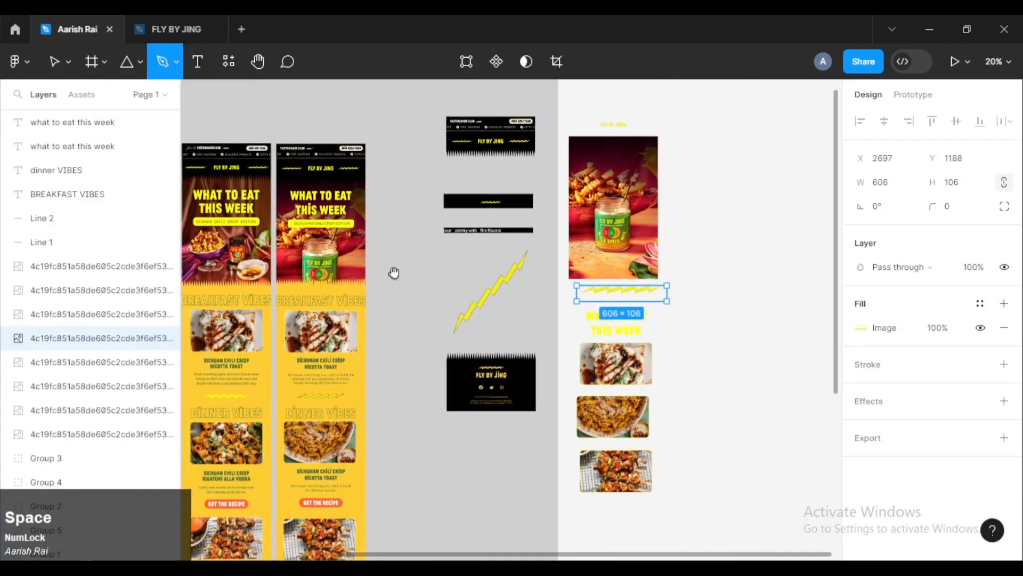
drag(393, 273, 587, 252)
ctrl+scroll(537, 267, down, 2)
click(539, 261)
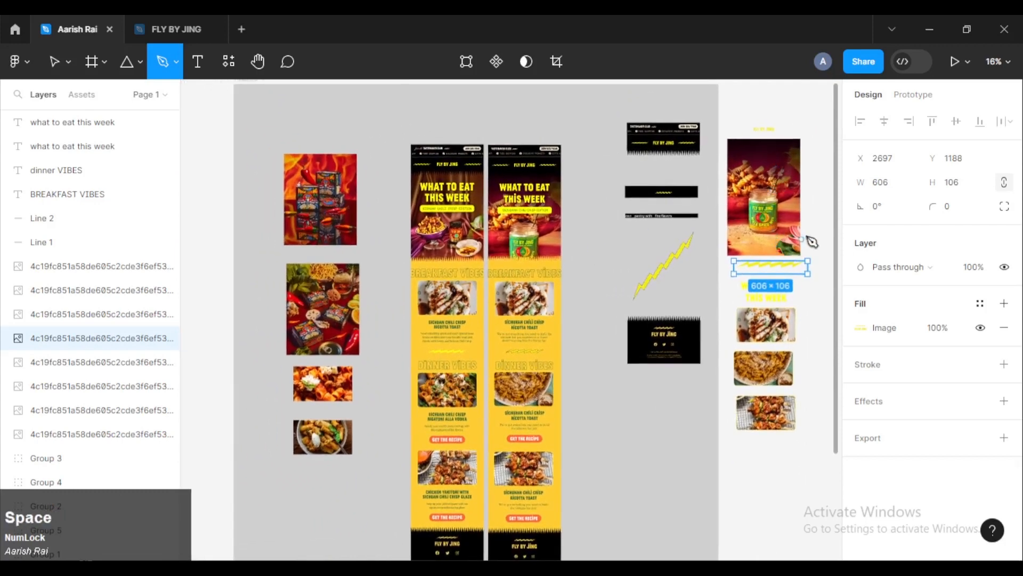
click(821, 207)
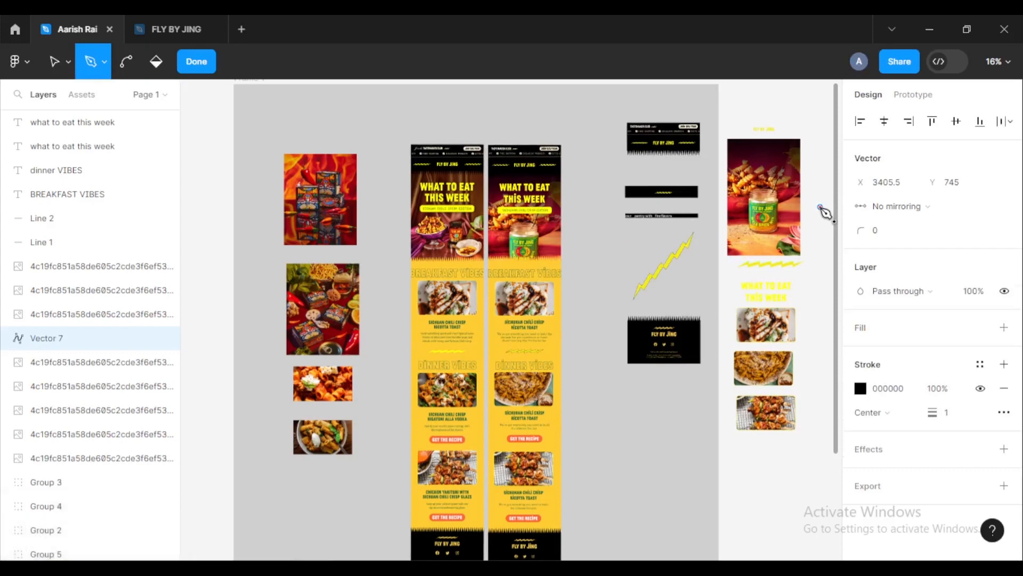
key(Escape)
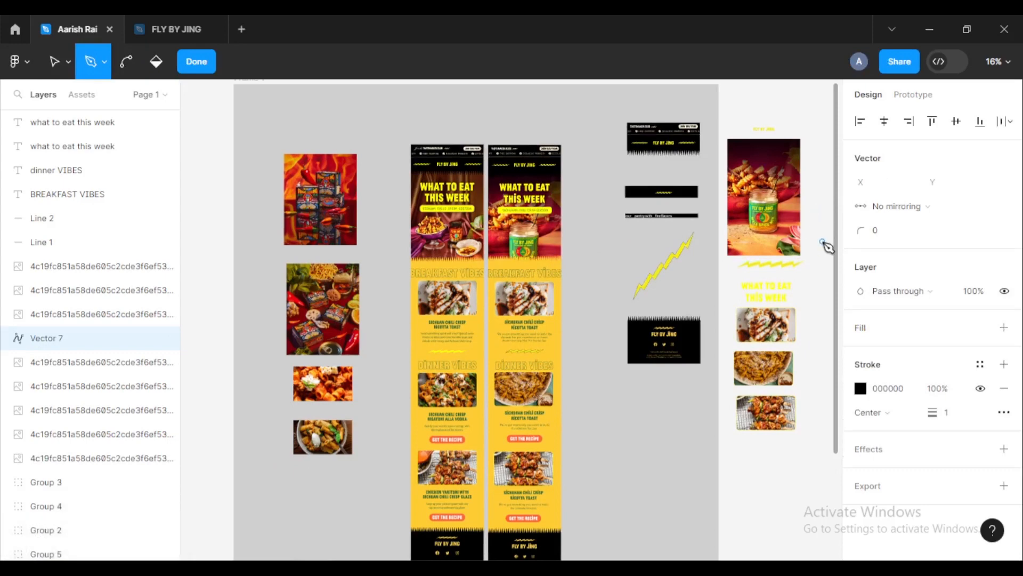
key(Escape)
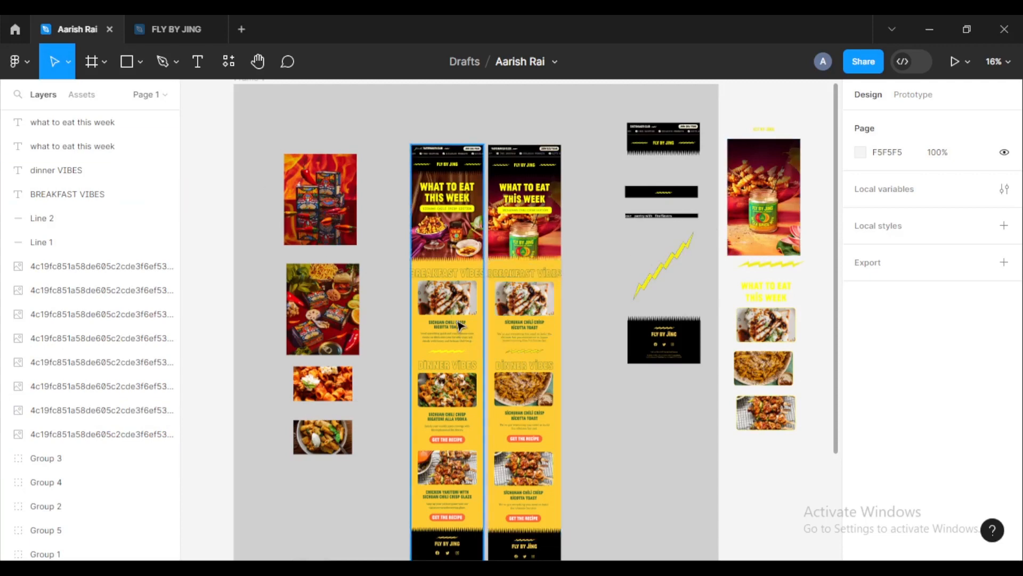
Switch to the empty FLY BY JING design file.
click(194, 28)
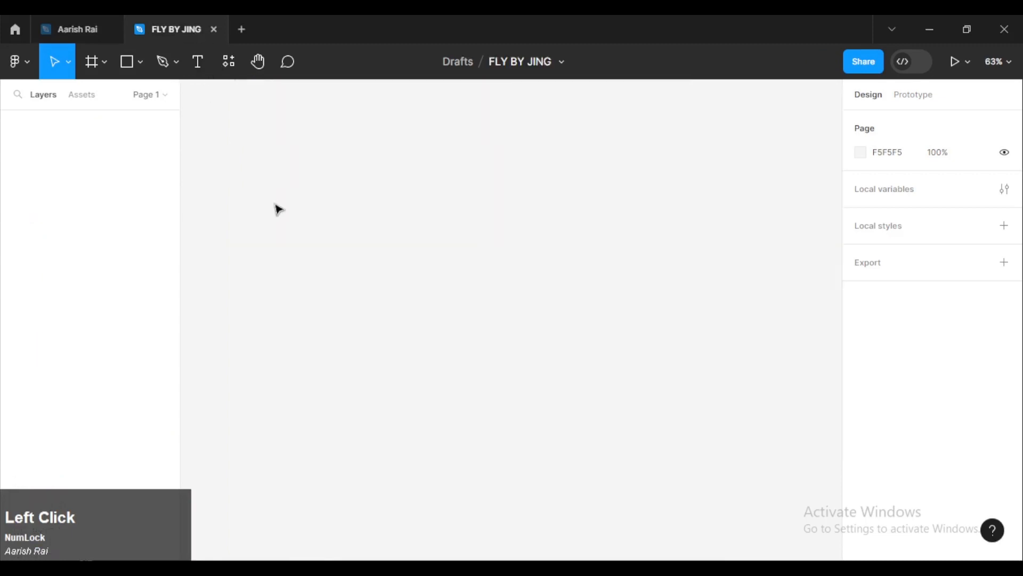
ctrl+scroll(430, 216, down, 1)
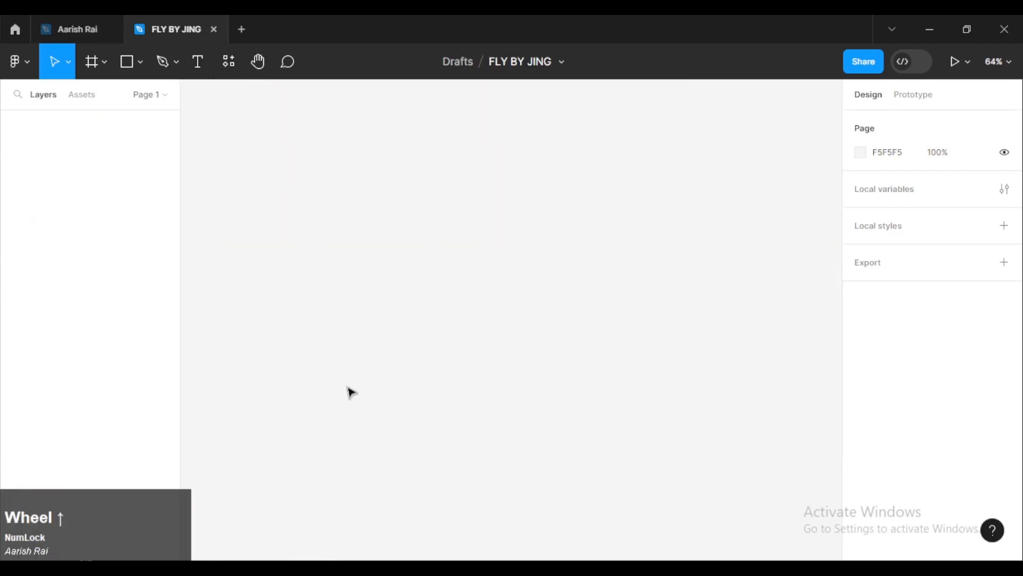
mouse_move(311, 567)
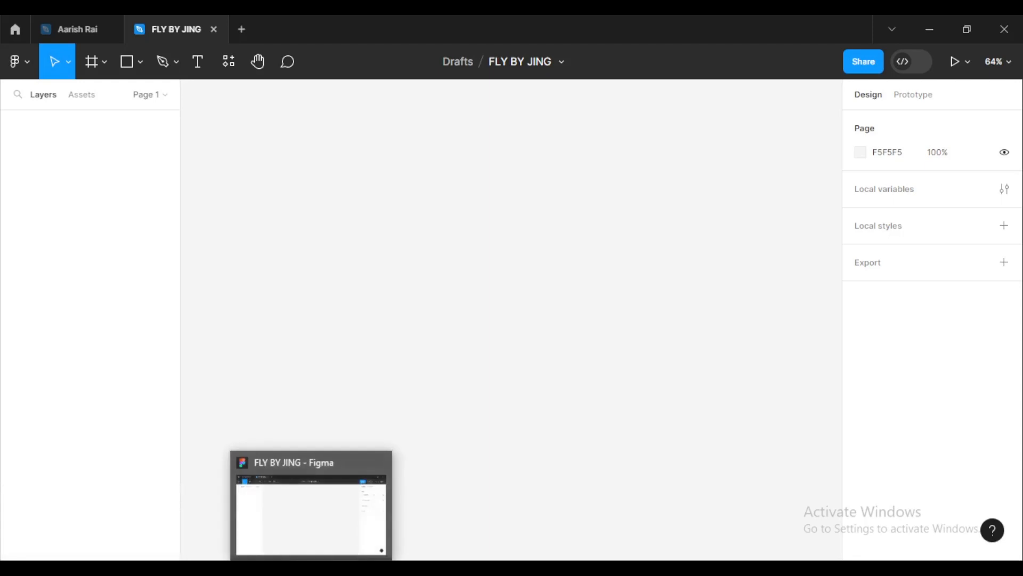
ctrl+scroll(277, 212, down, 2)
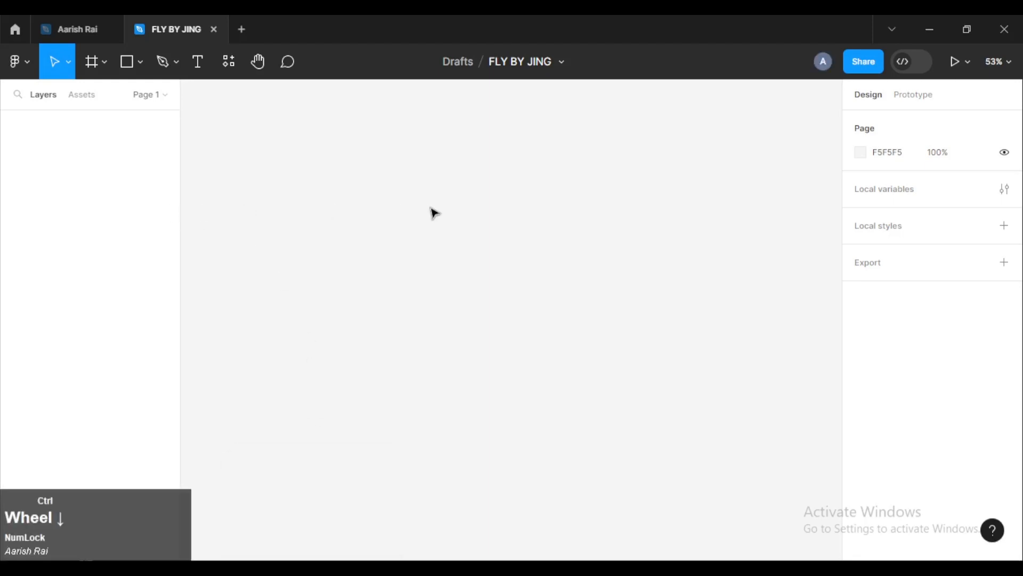
Draw a frame about 1697 high on the empty canvas and set its width to 4000.
click(105, 71)
click(111, 94)
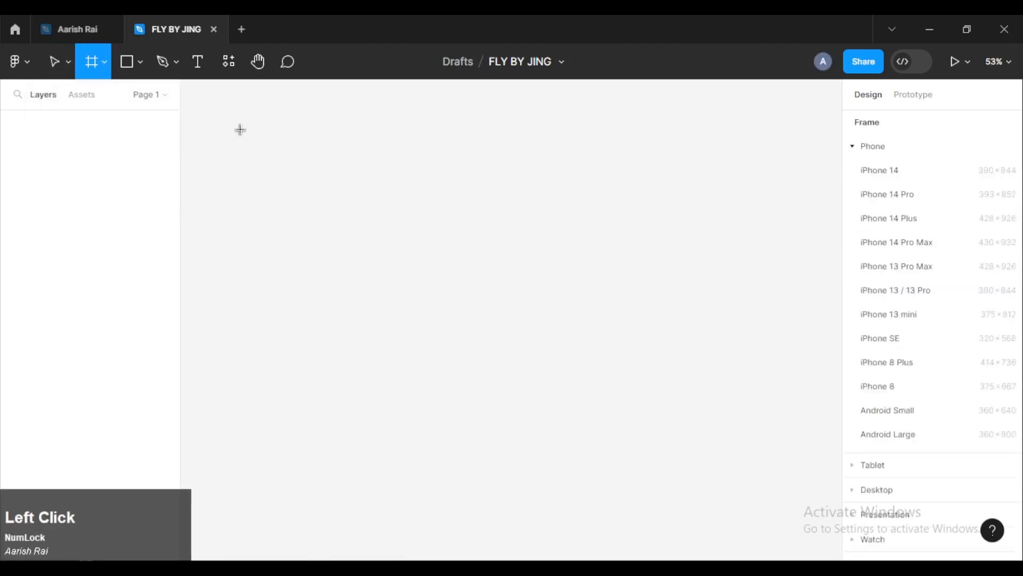
drag(204, 89, 797, 541)
click(892, 210)
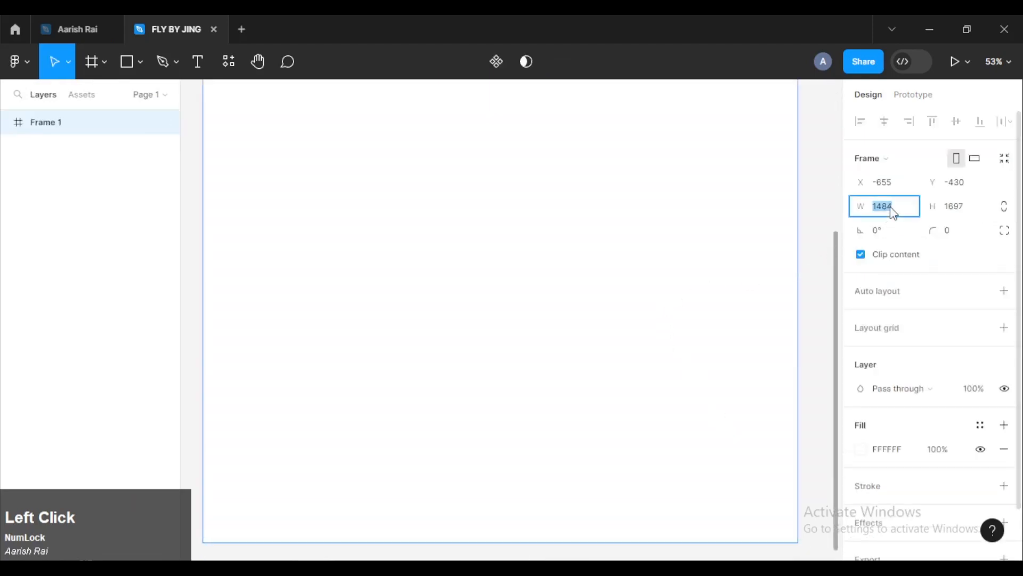
text(4000)
key(Return)
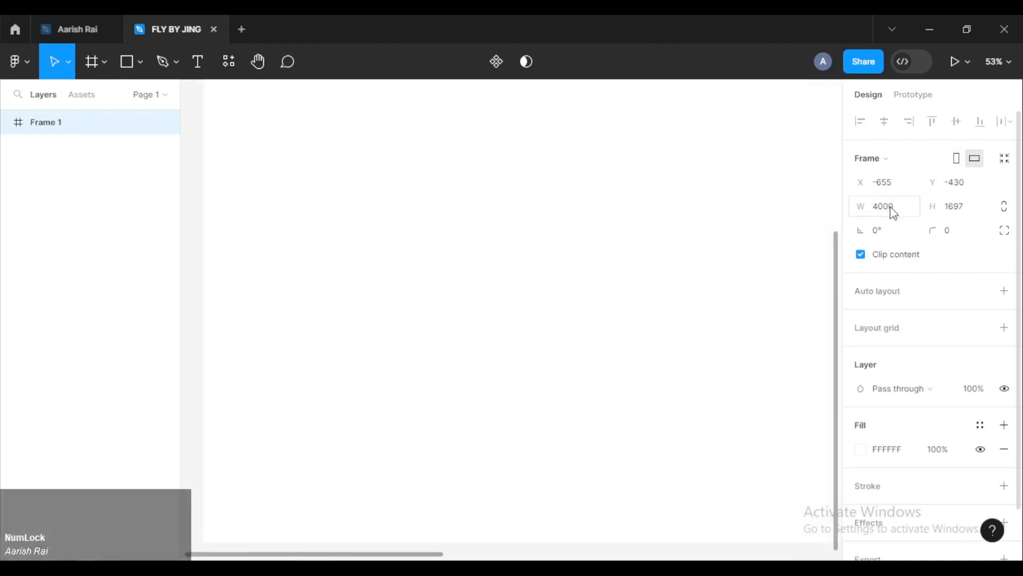
Extend the frame downward from its lower edge to a height of about 4786.
ctrl+scroll(673, 249, down, 3)
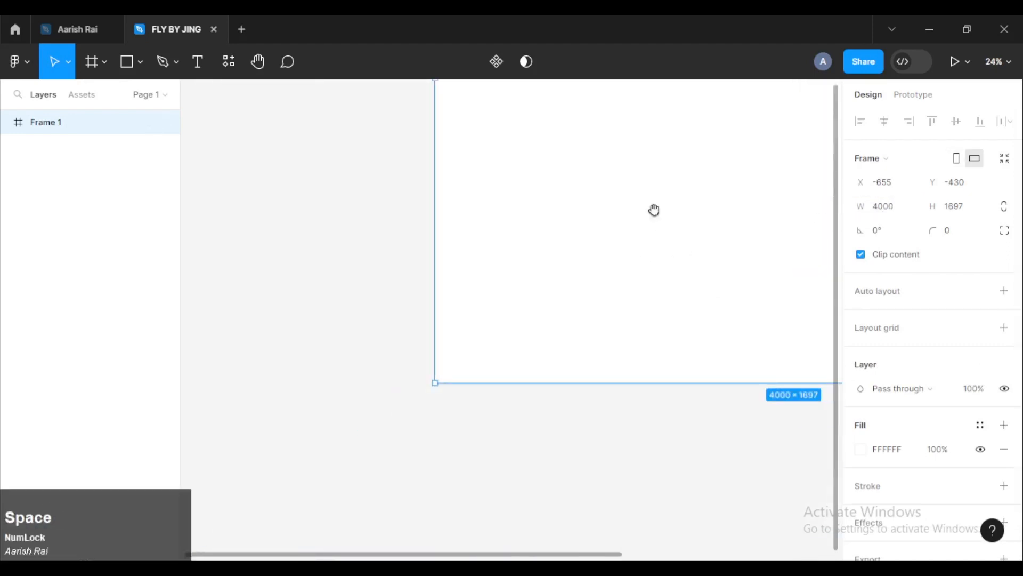
drag(653, 210, 441, 287)
ctrl+scroll(473, 286, down, 1)
drag(507, 274, 519, 232)
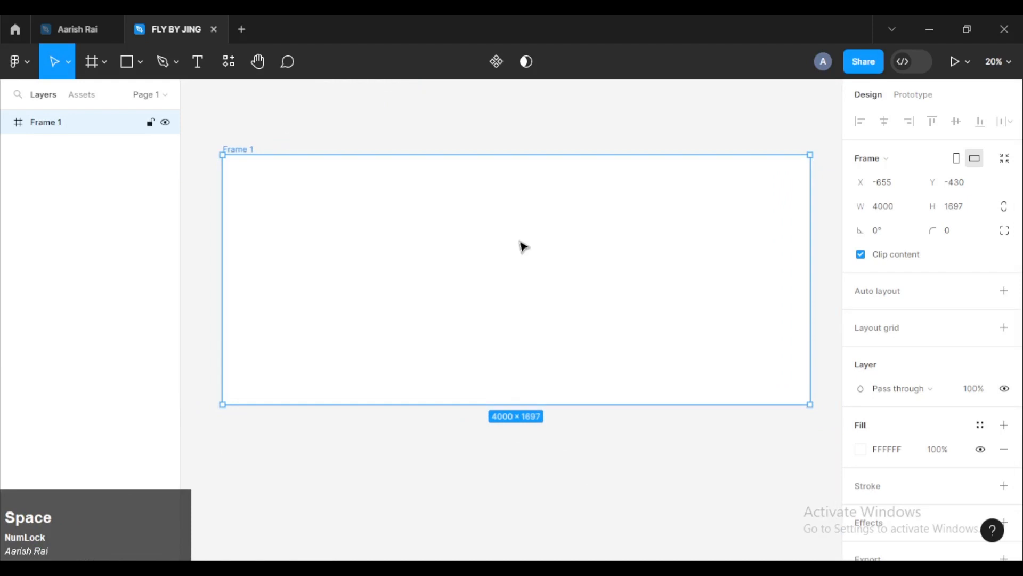
key(ctrl)
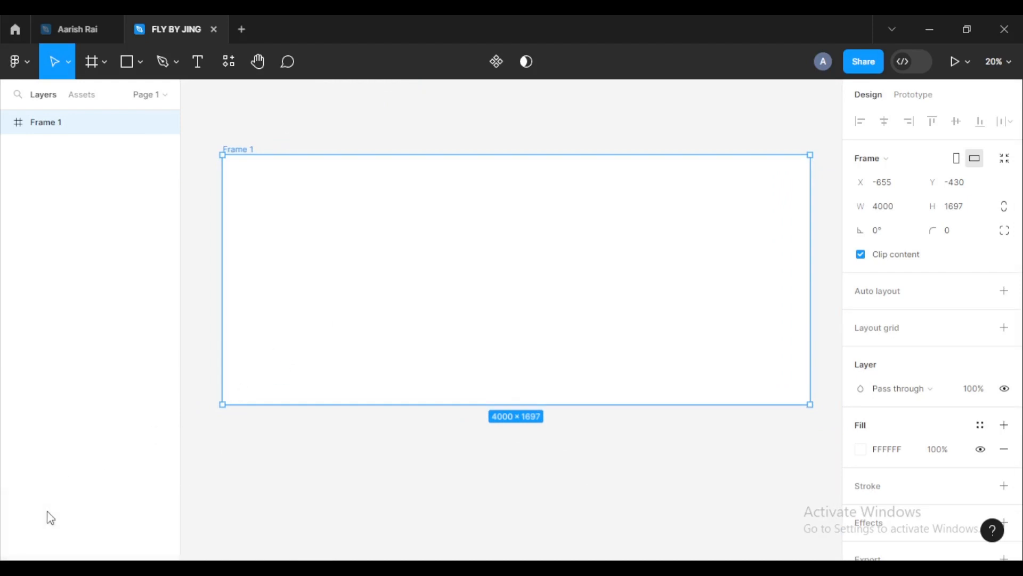
key(ctrl)
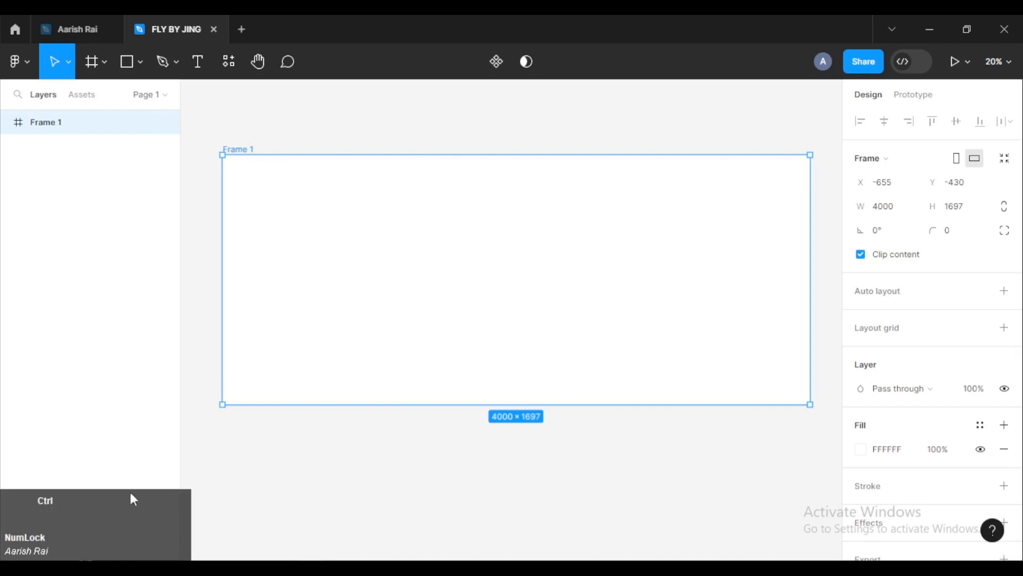
scroll(322, 473, down, 3)
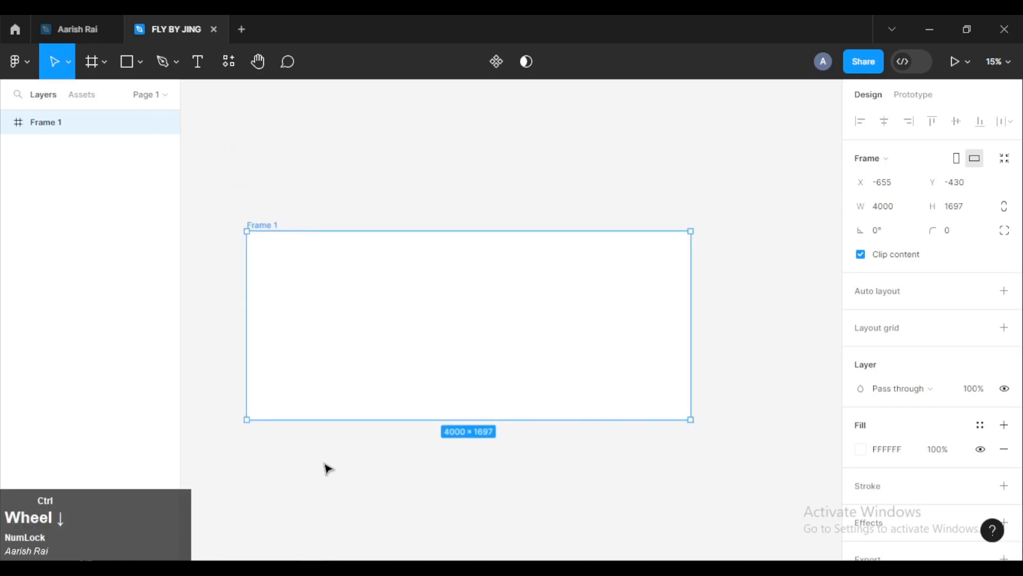
scroll(327, 462, up, 3)
scroll(327, 461, down, 5)
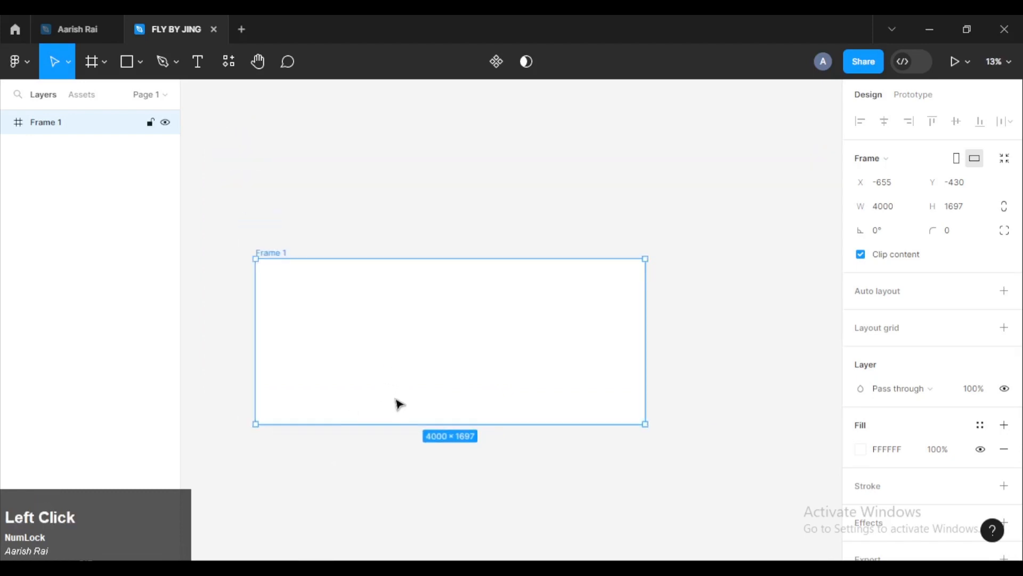
drag(411, 388, 423, 365)
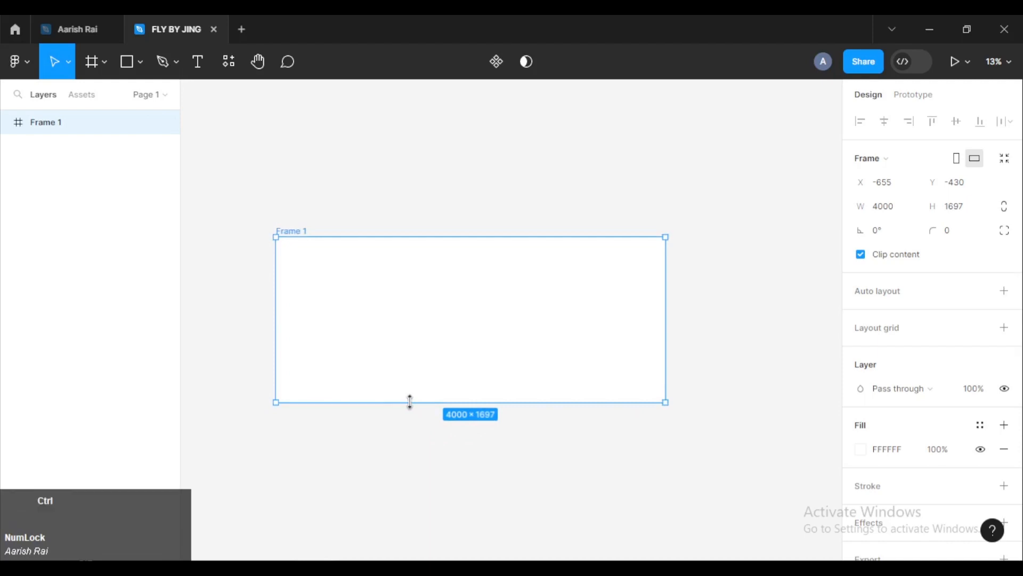
drag(410, 400, 393, 523)
Change the frame's fill to light grey DEDEDE.
scroll(434, 368, down, 1)
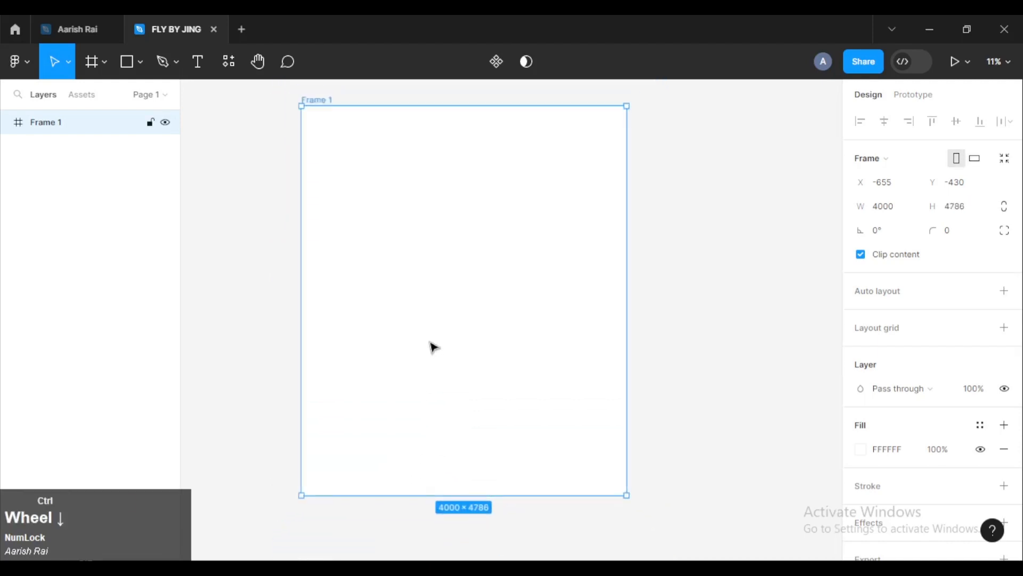
drag(432, 321, 478, 326)
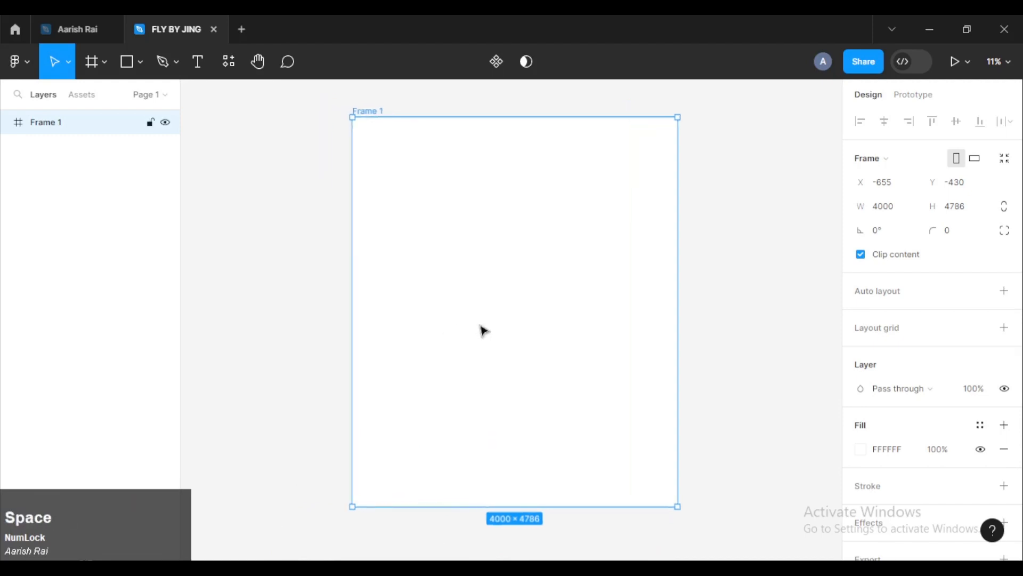
click(854, 452)
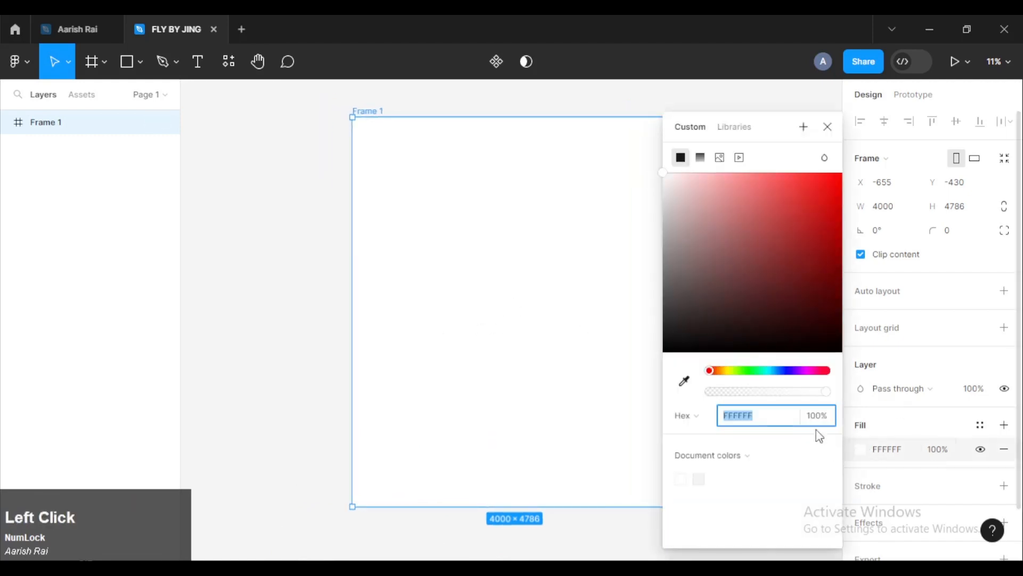
drag(660, 174, 661, 200)
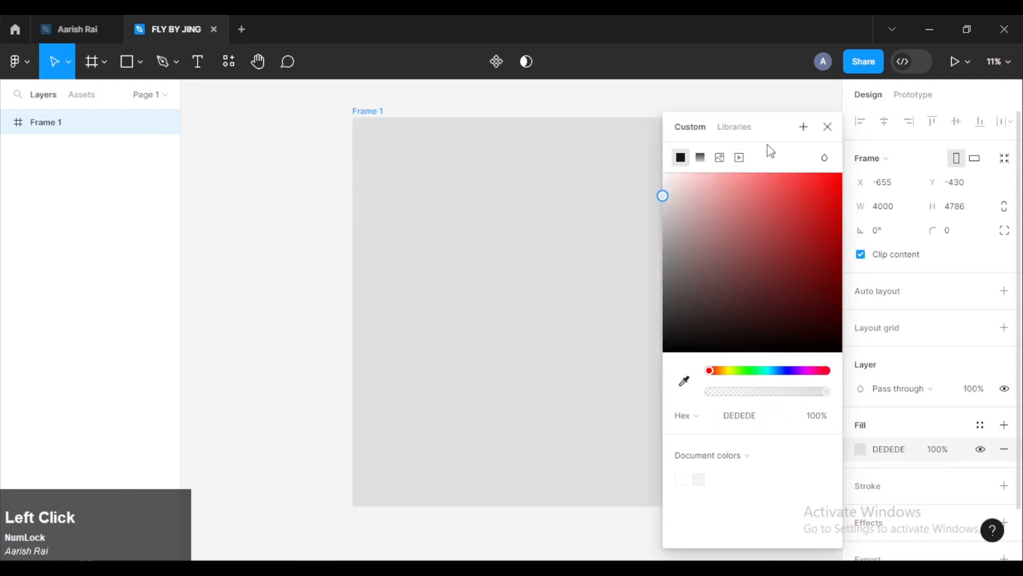
click(821, 127)
key(space)
drag(580, 210, 537, 213)
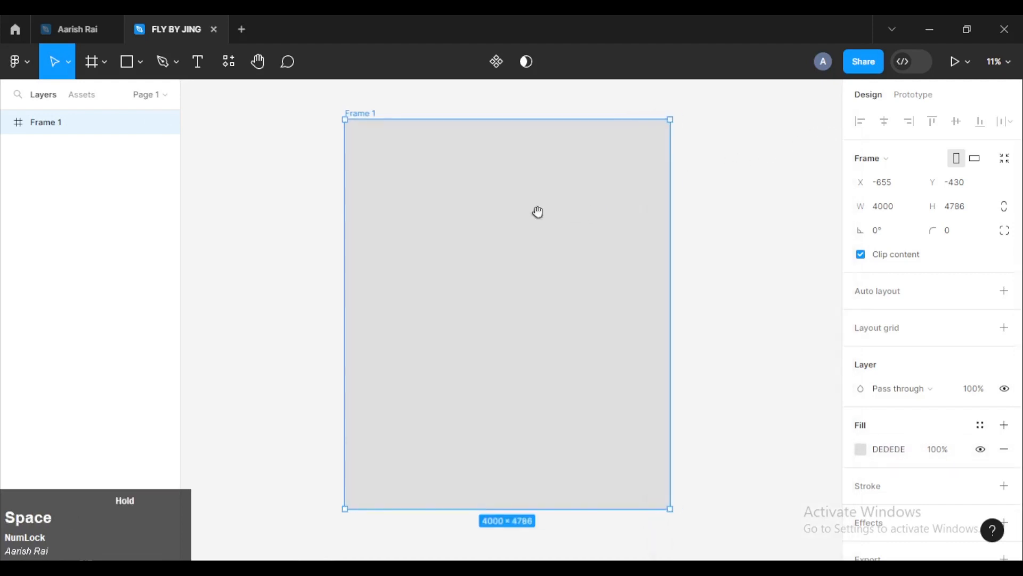
click(105, 69)
click(105, 111)
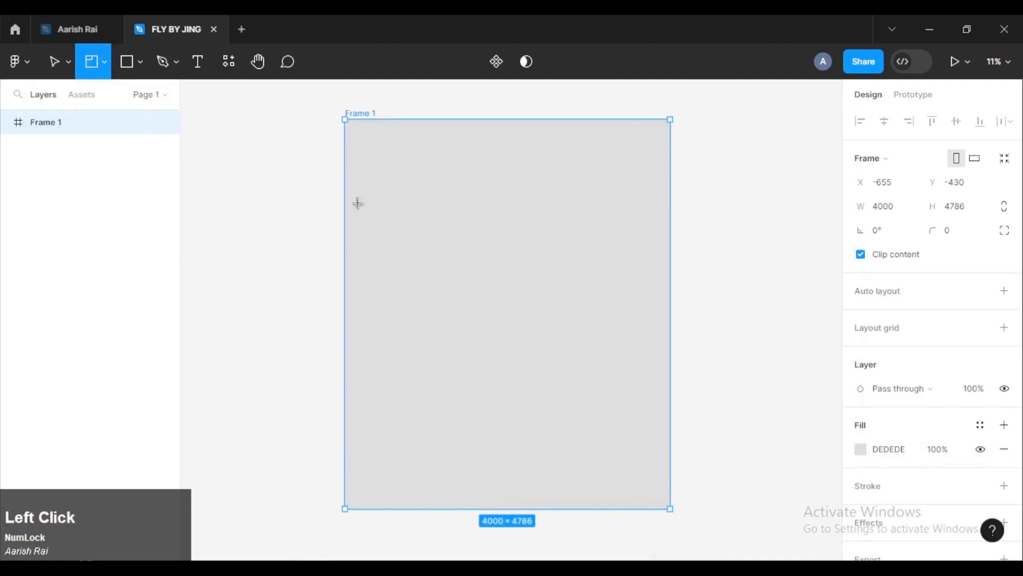
drag(471, 166, 497, 173)
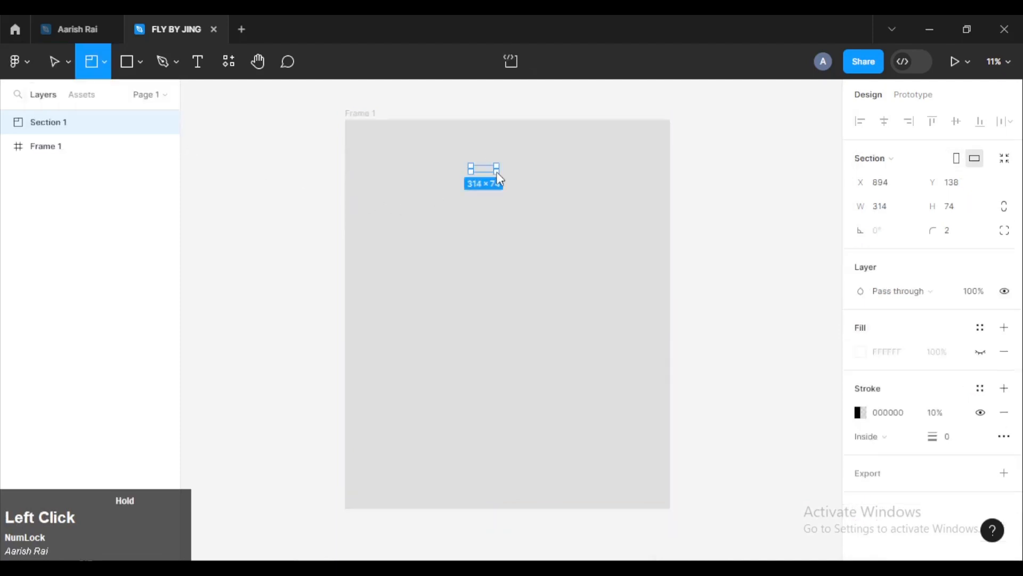
key(ctrl+z)
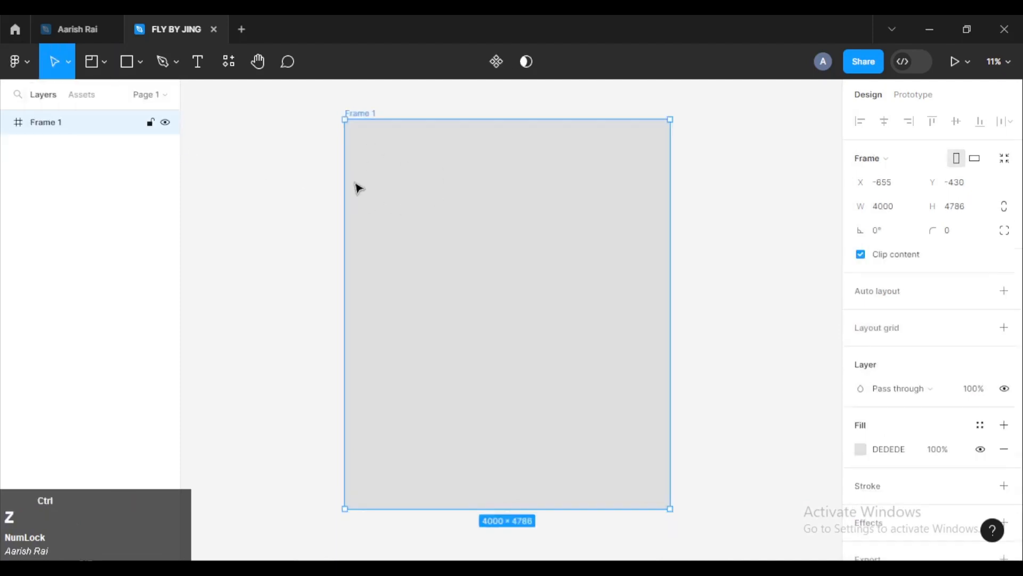
Draw a tall section about 664 × 3217 over the grey frame and move it near the frame's centre.
click(104, 65)
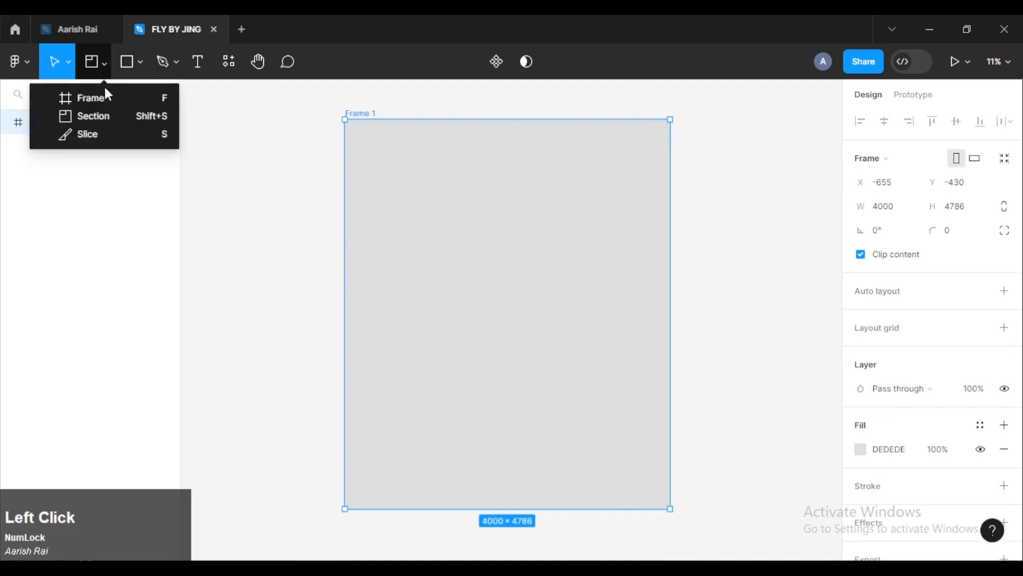
click(101, 110)
drag(427, 154, 481, 415)
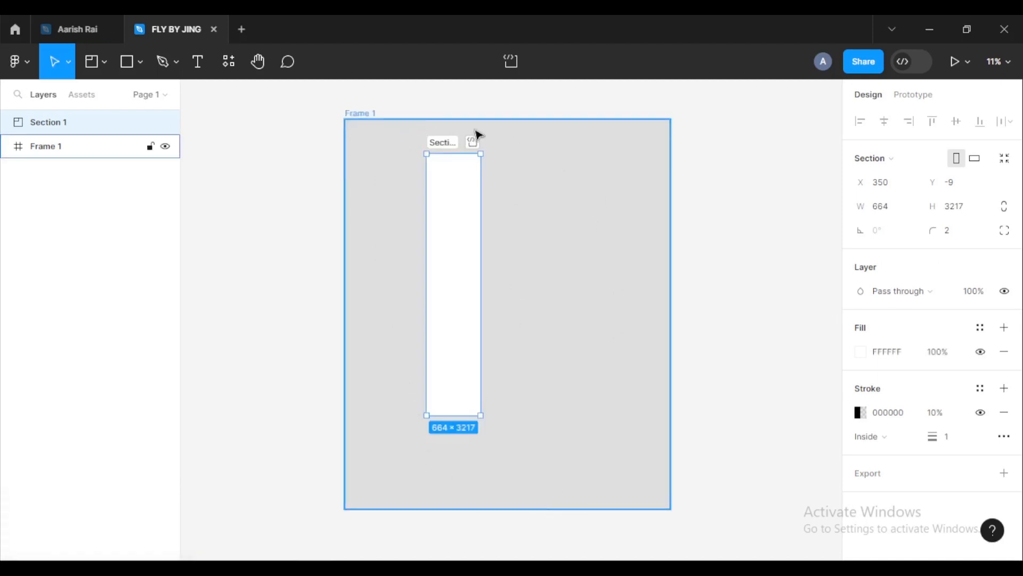
drag(455, 242, 499, 262)
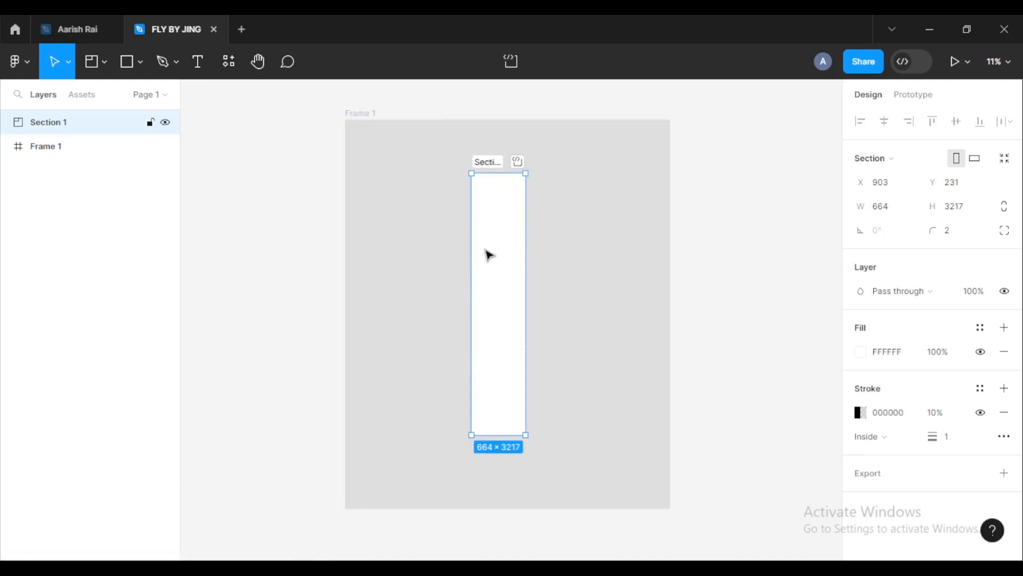
Set the white section's width to 600.
ctrl+scroll(489, 255, up, 5)
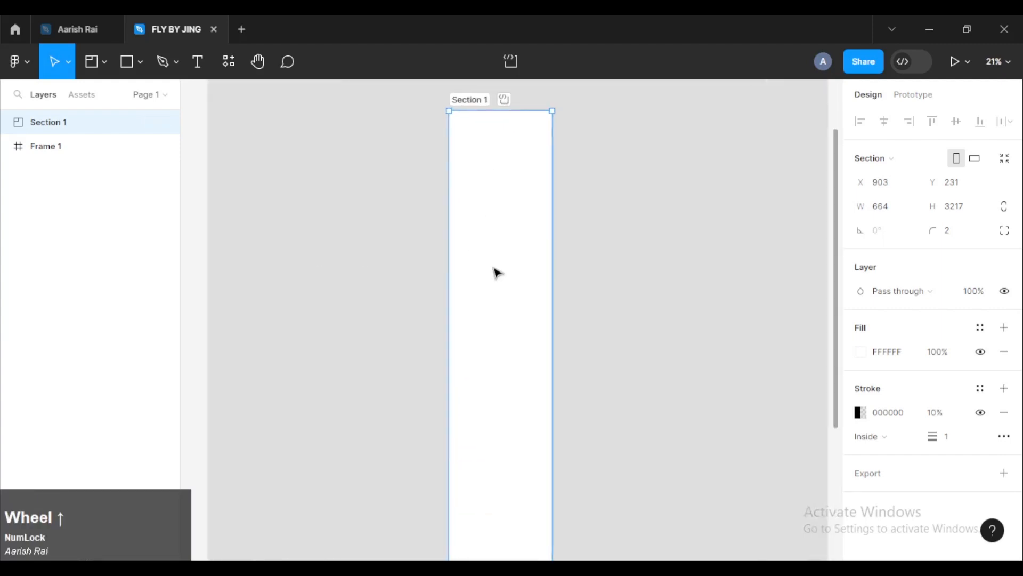
click(882, 212)
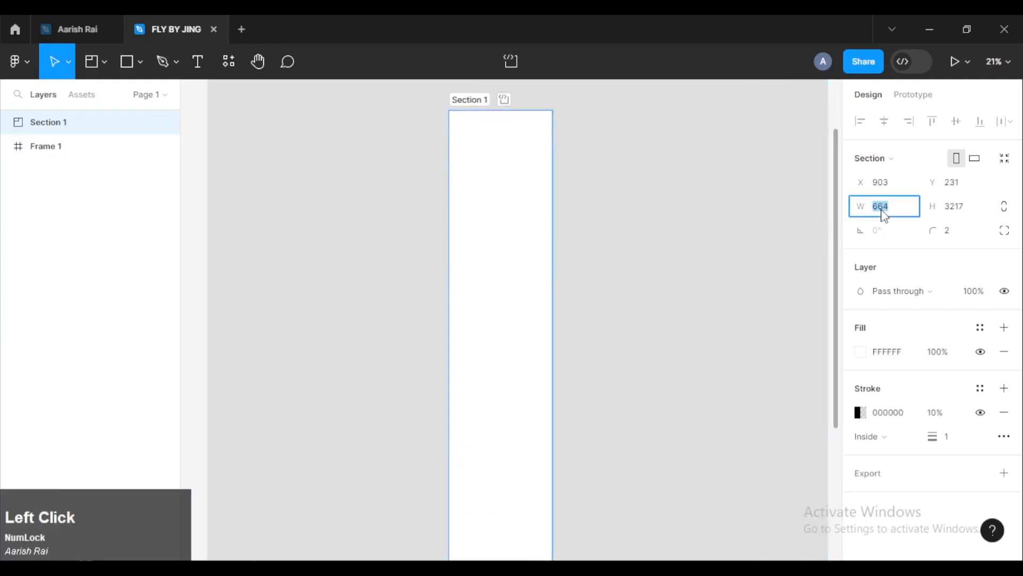
text(600)
key(Return)
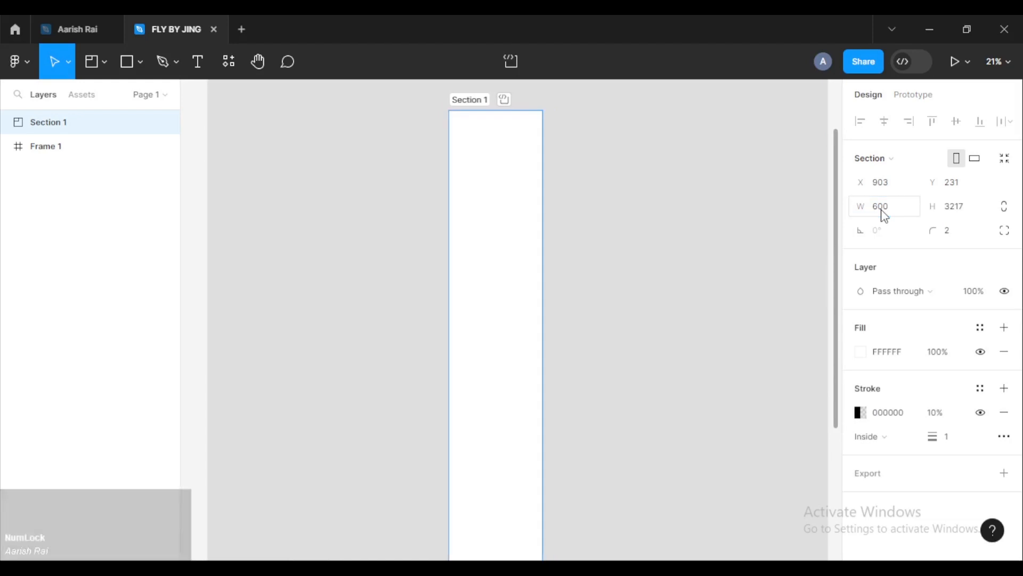
Move the white section to the right of the grey frame's centre, at about X 1646, Y 296.
ctrl+scroll(679, 250, down, 2)
ctrl+scroll(676, 244, down, 1)
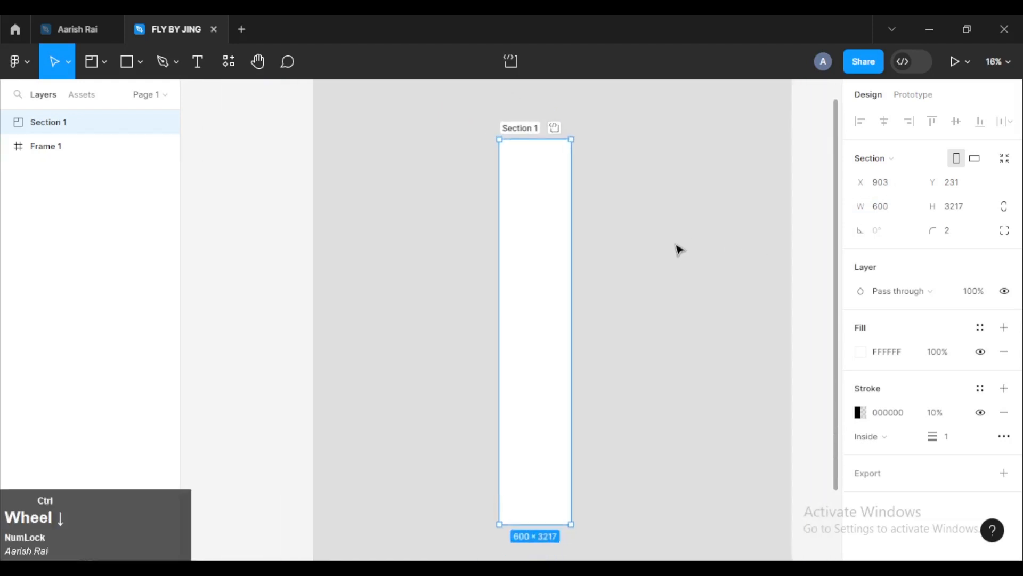
key(space)
drag(642, 245, 605, 251)
ctrl+scroll(622, 238, down, 2)
key(space)
drag(515, 264, 593, 271)
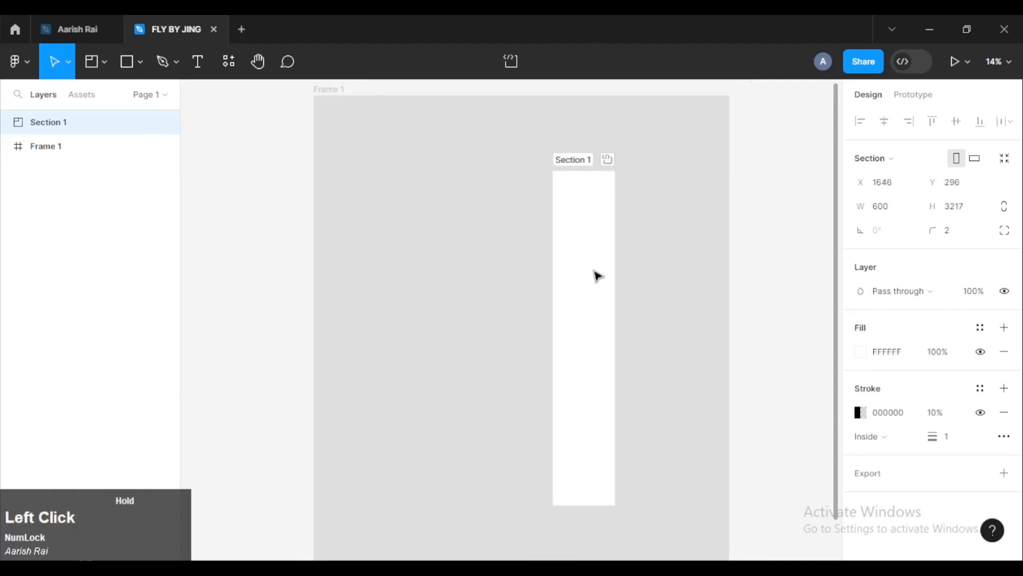
click(502, 269)
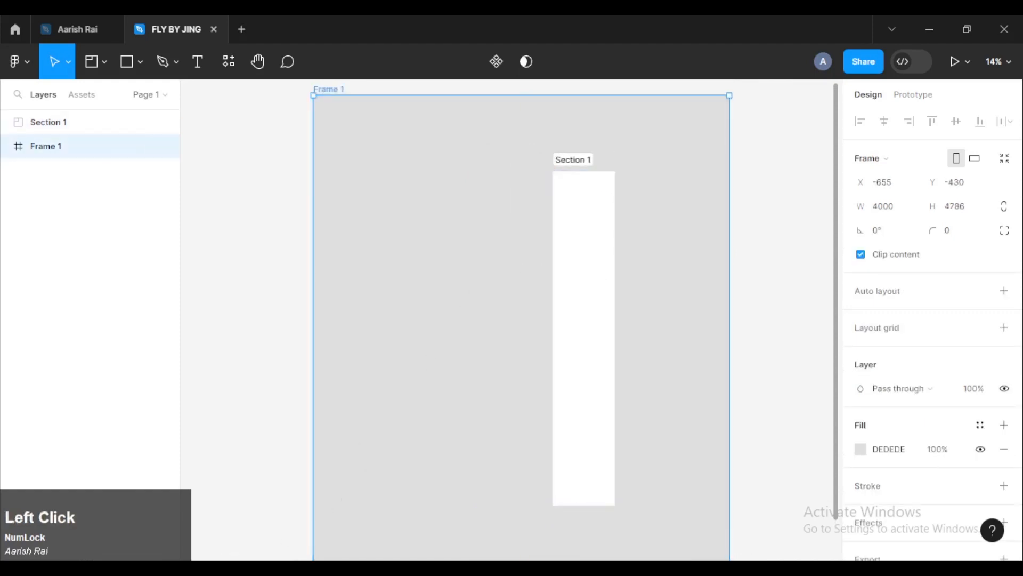
Place the breakfast-to-dinner image from the Fly by Jing image folder into the grey frame beside the white section.
click(235, 567)
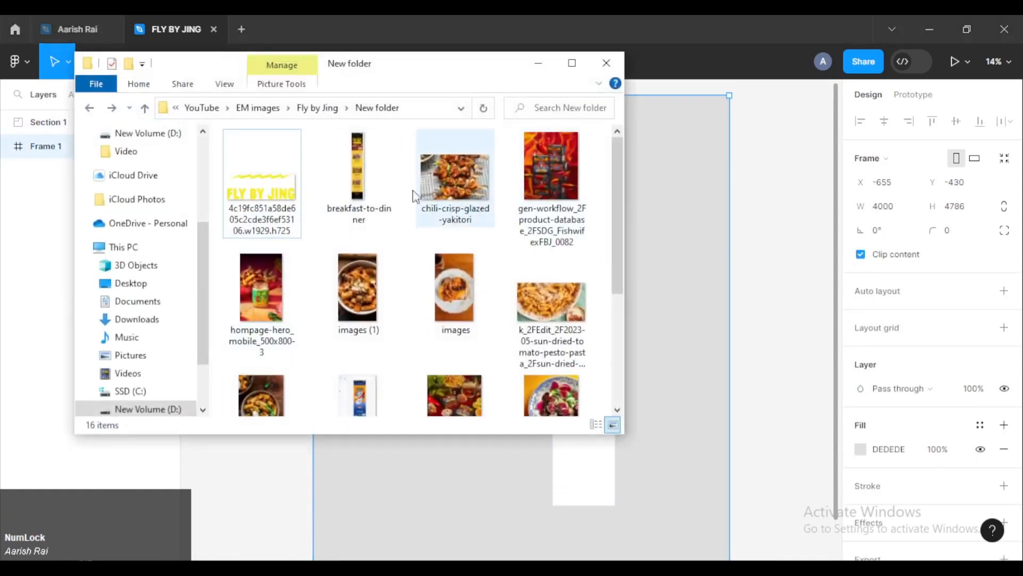
scroll(330, 229, down, 2)
scroll(255, 237, up, 2)
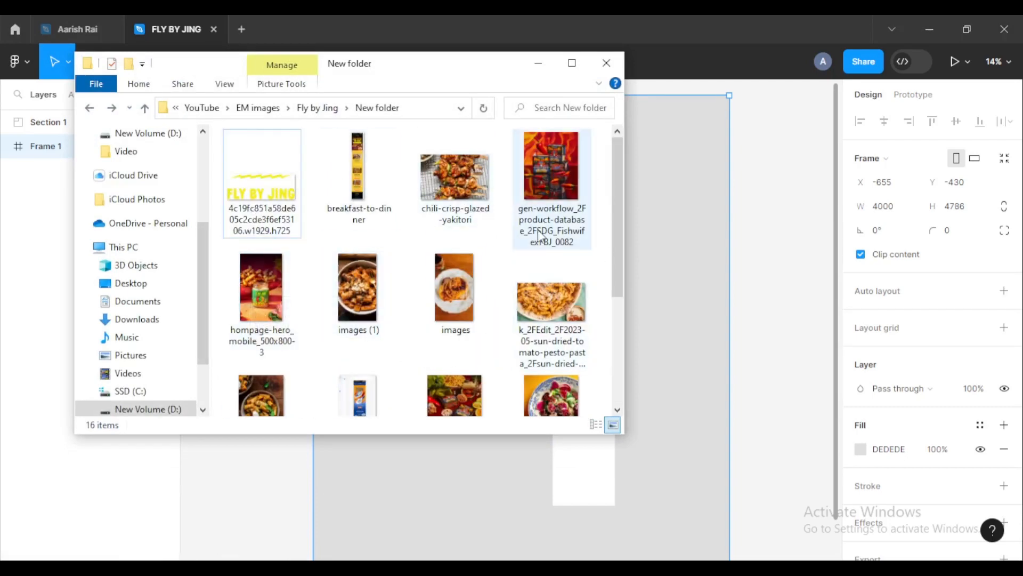
scroll(541, 234, down, 3)
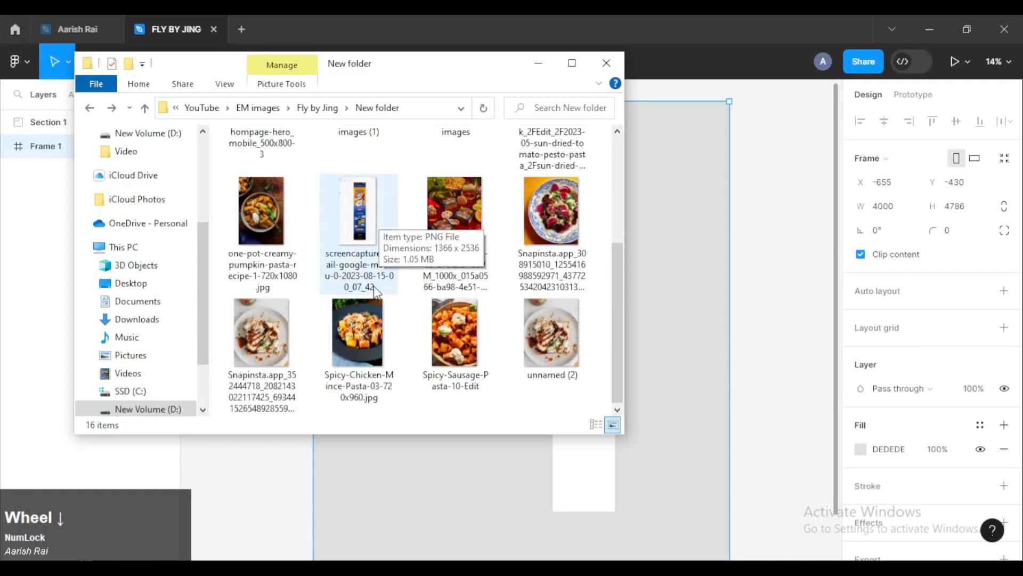
scroll(373, 285, up, 3)
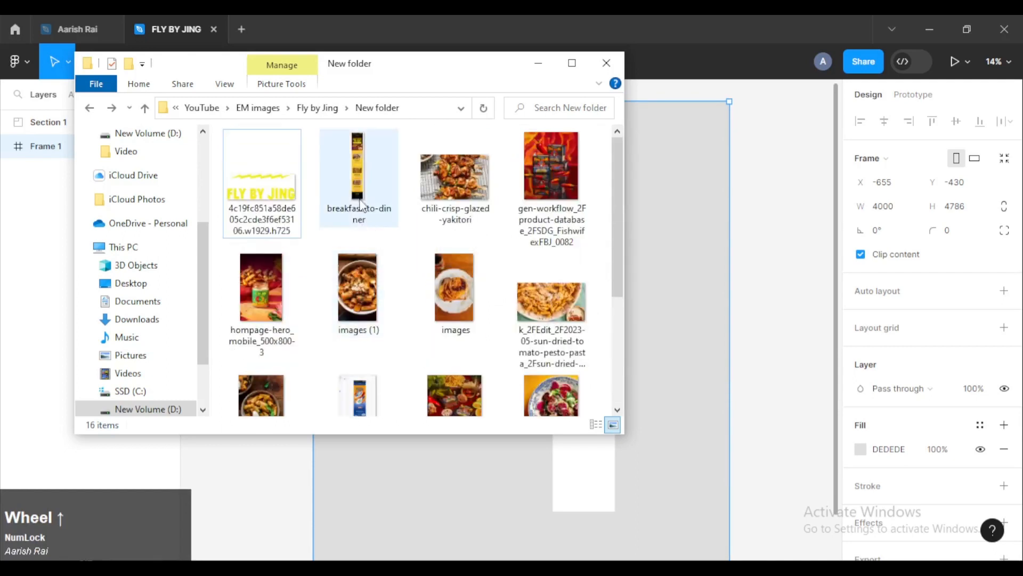
drag(355, 171, 495, 313)
Crop the pale margins off the email image's top, left and right edges, down to about 599 × 3544.
scroll(495, 316, up, 1)
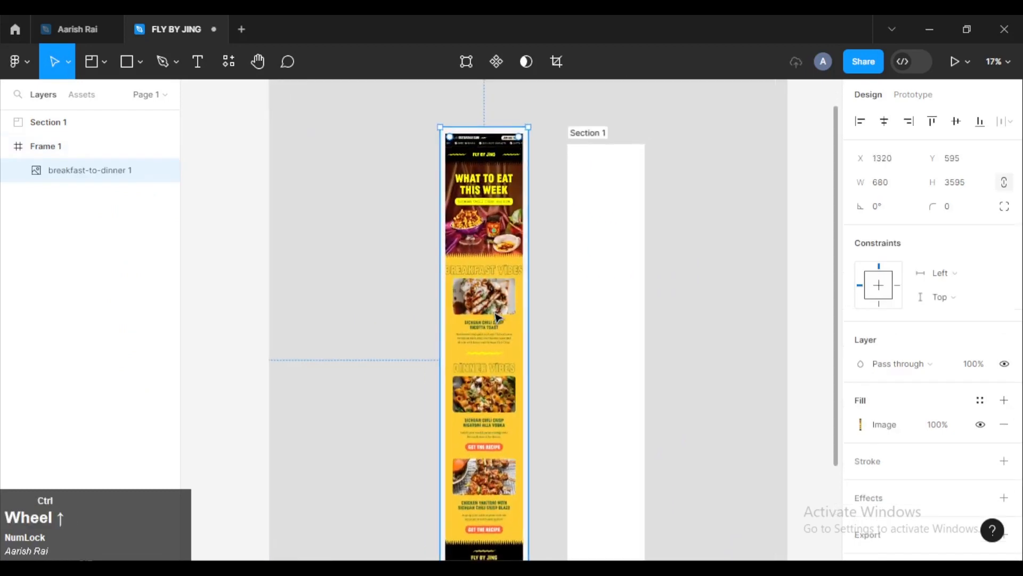
scroll(480, 203, up, 2)
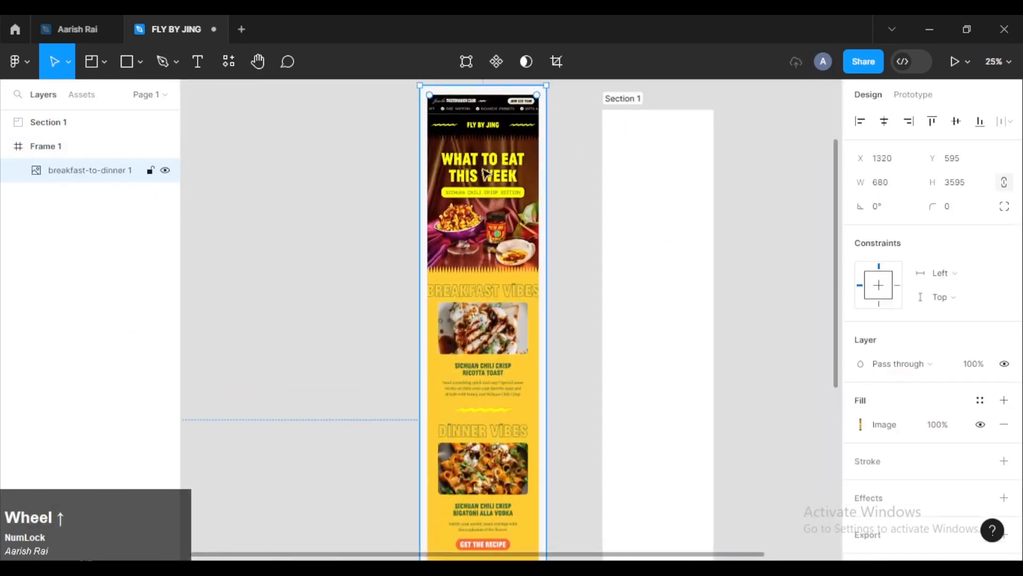
drag(482, 174, 468, 292)
ctrl+scroll(468, 293, up, 6)
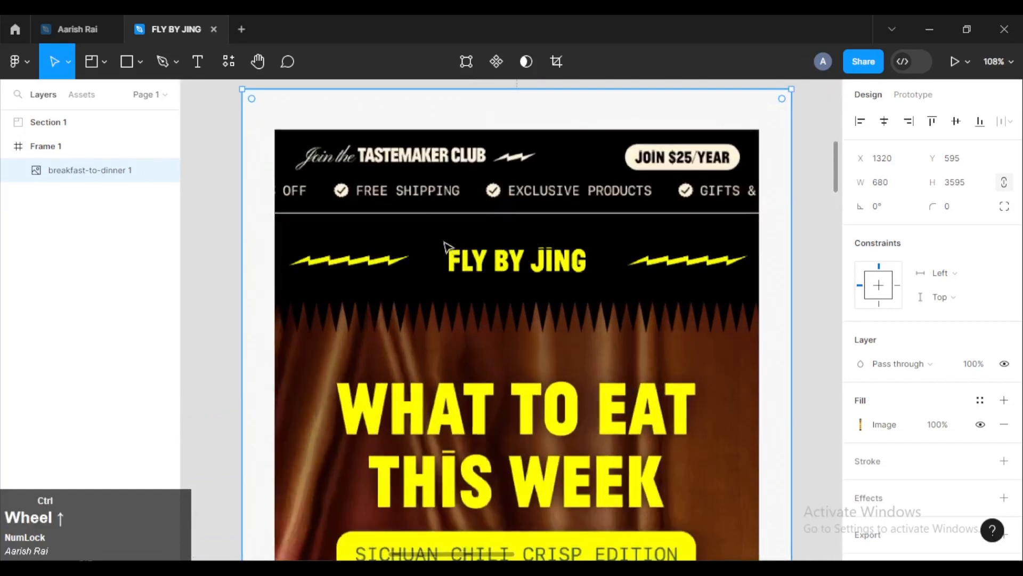
drag(490, 254, 471, 373)
drag(494, 219, 492, 249)
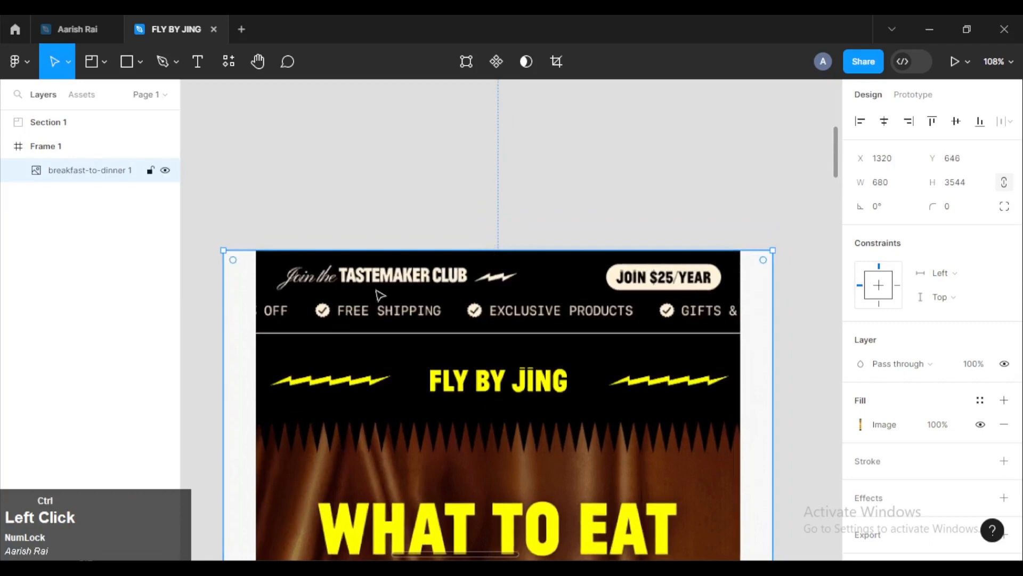
drag(225, 358, 256, 354)
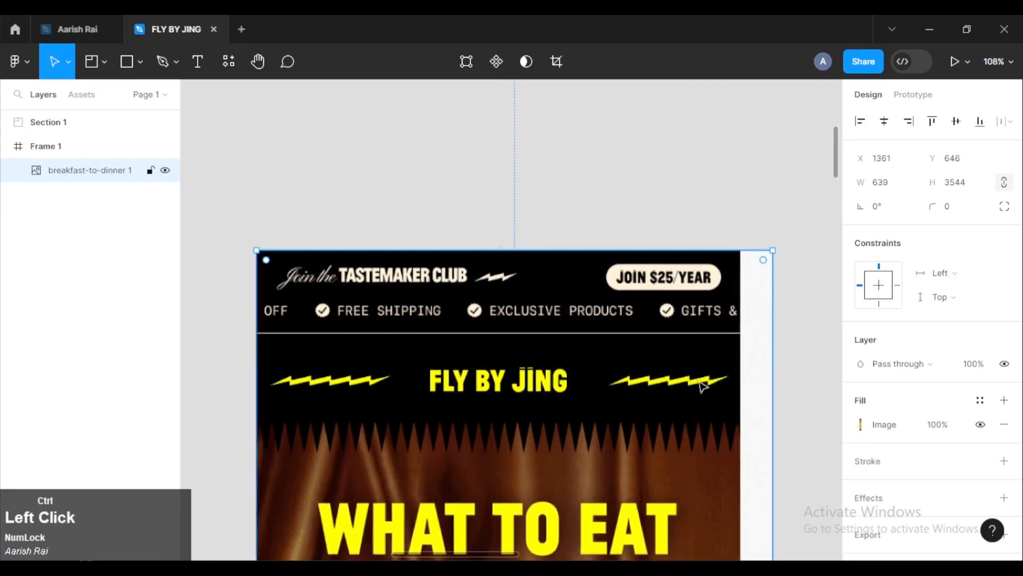
drag(765, 380, 740, 385)
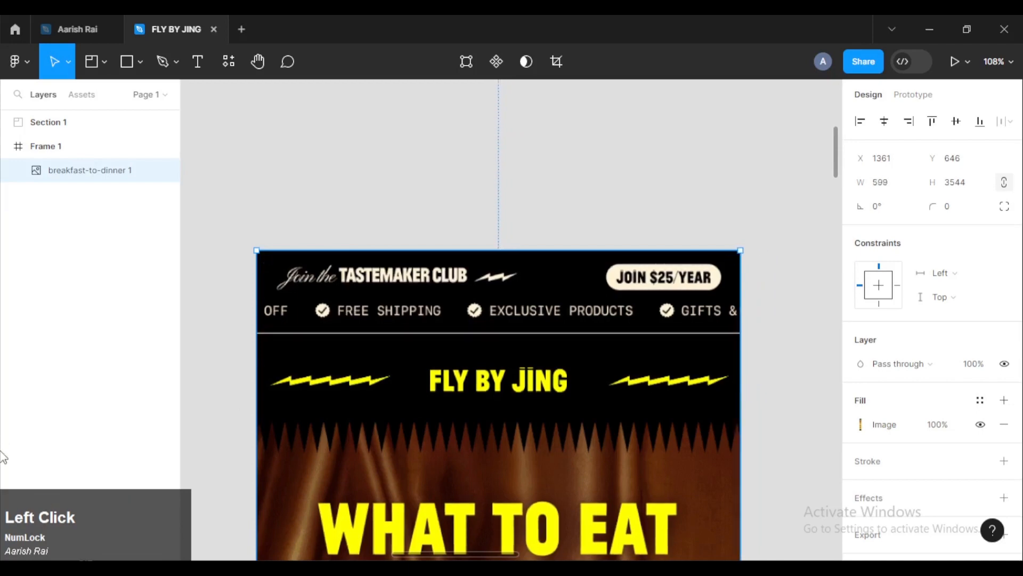
Crop the white strip off the email image's bottom edge, to a height of about 3523.
scroll(509, 342, down, 8)
ctrl+scroll(512, 331, down, 4)
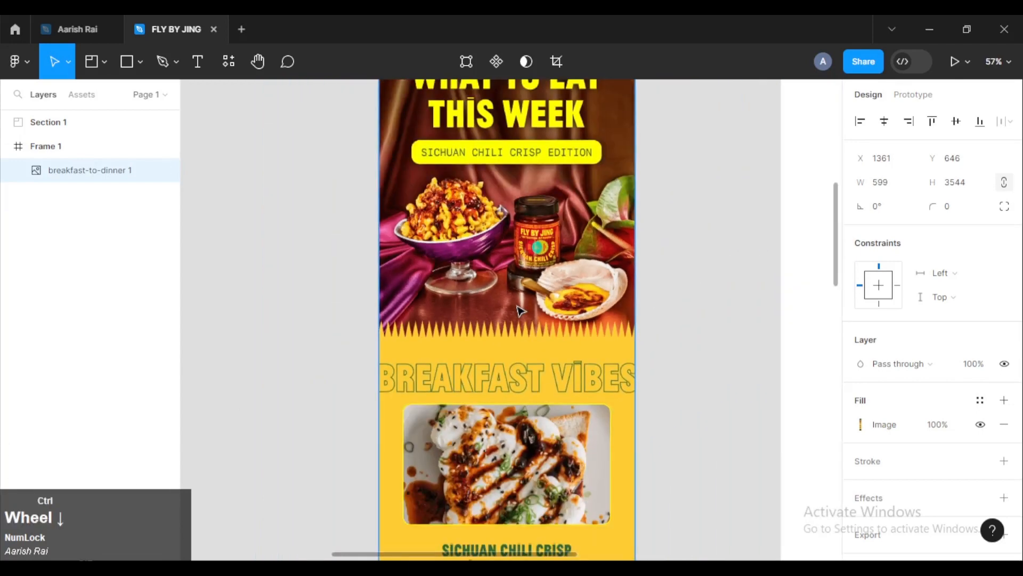
scroll(517, 309, down, 5)
scroll(517, 309, down, 8)
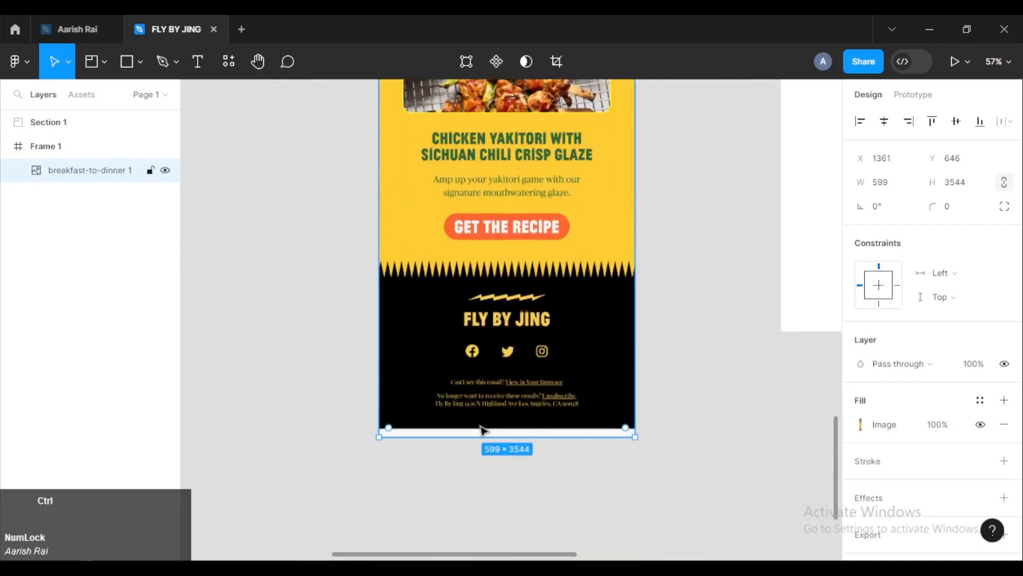
ctrl+scroll(481, 432, up, 5)
ctrl+scroll(481, 432, up, 5)
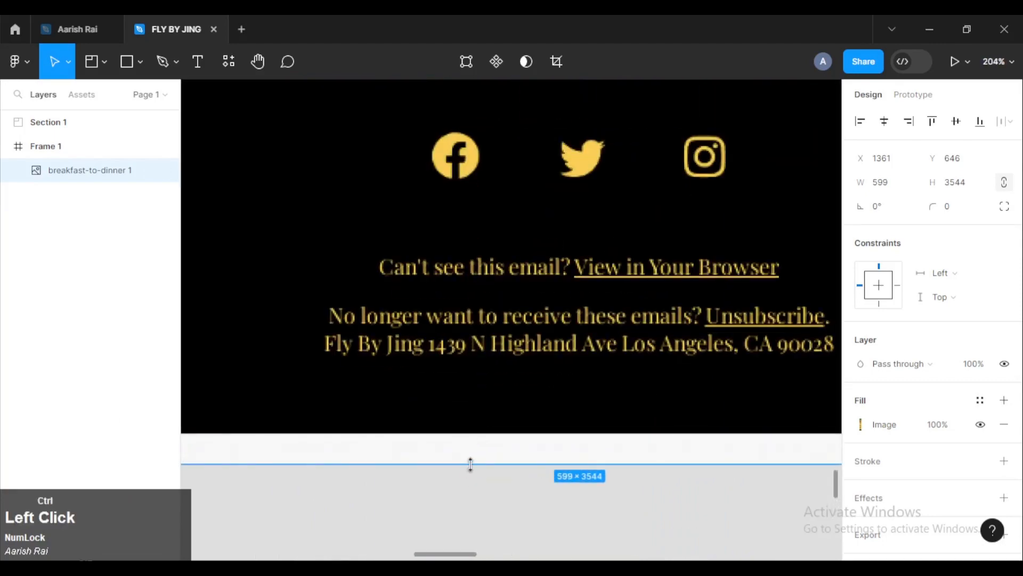
drag(470, 463, 475, 432)
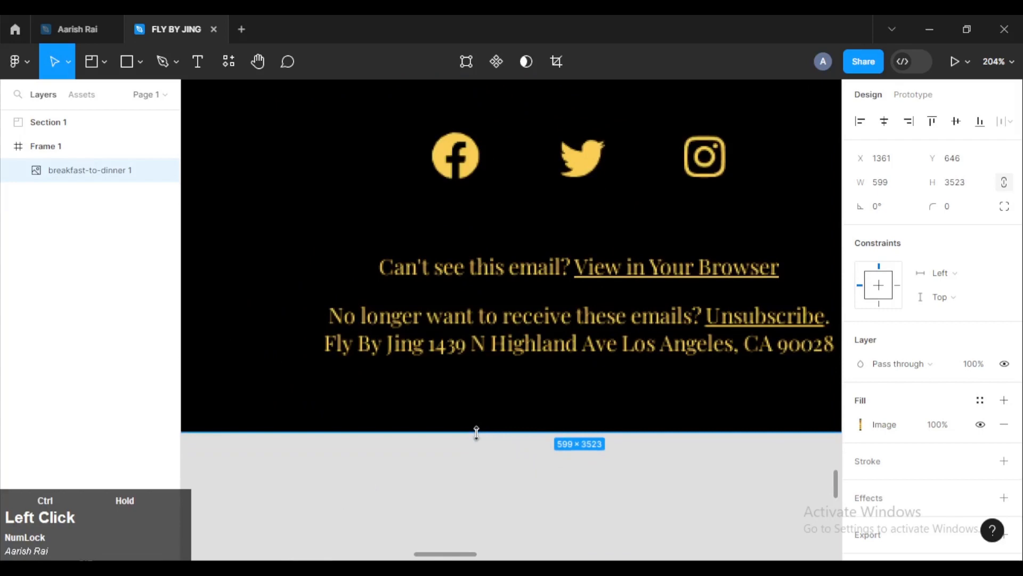
click(481, 483)
Set the cropped email image's width to 600.
ctrl+scroll(482, 459, down, 8)
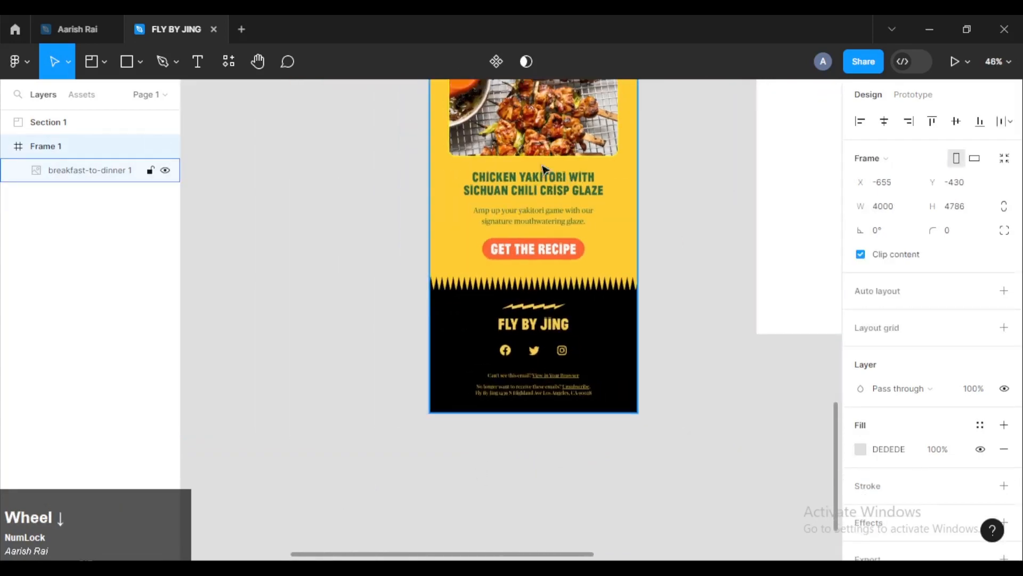
ctrl+scroll(531, 265, up, 5)
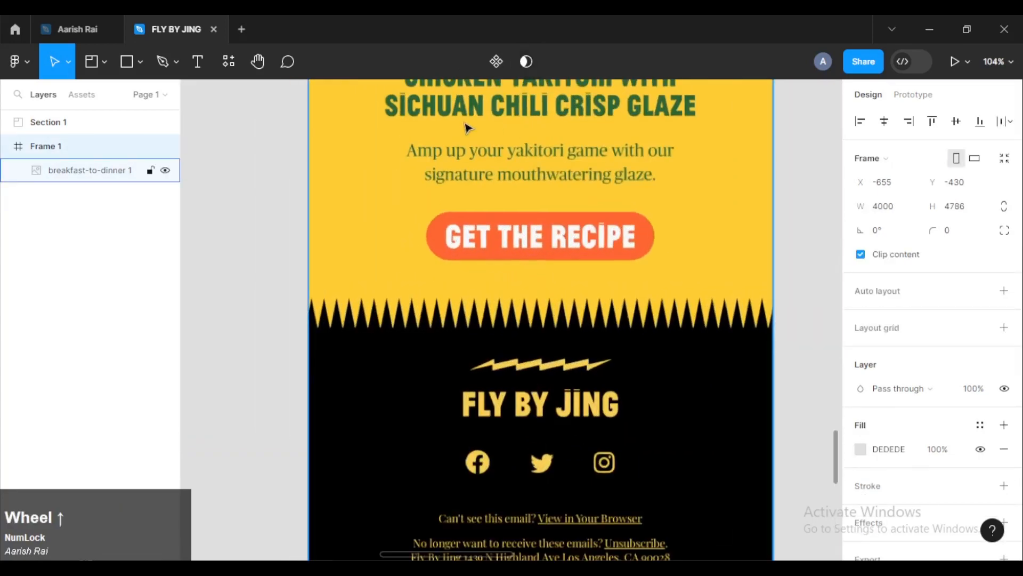
ctrl+scroll(494, 352, down, 8)
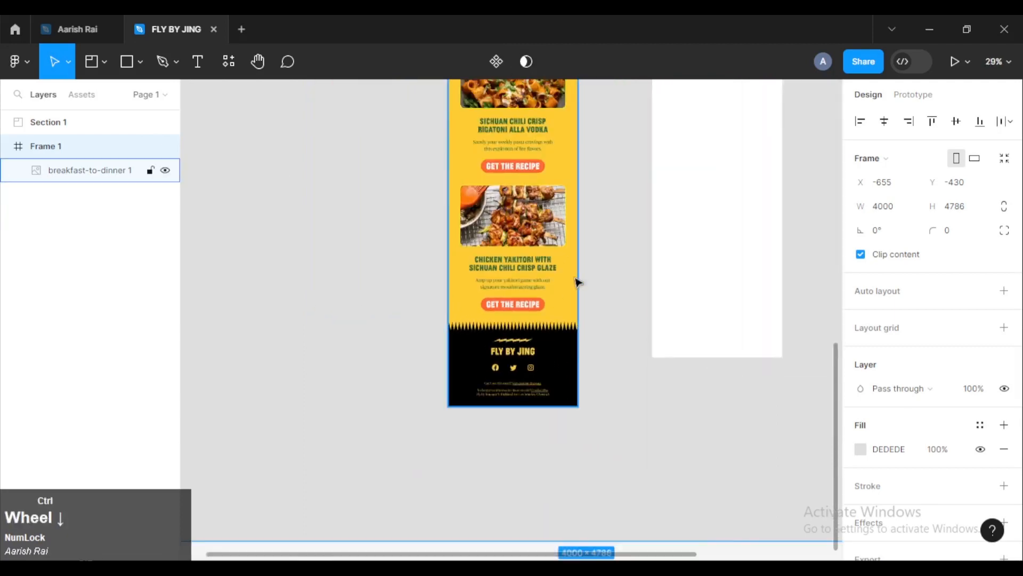
click(512, 297)
ctrl+scroll(514, 299, down, 2)
drag(530, 201, 514, 349)
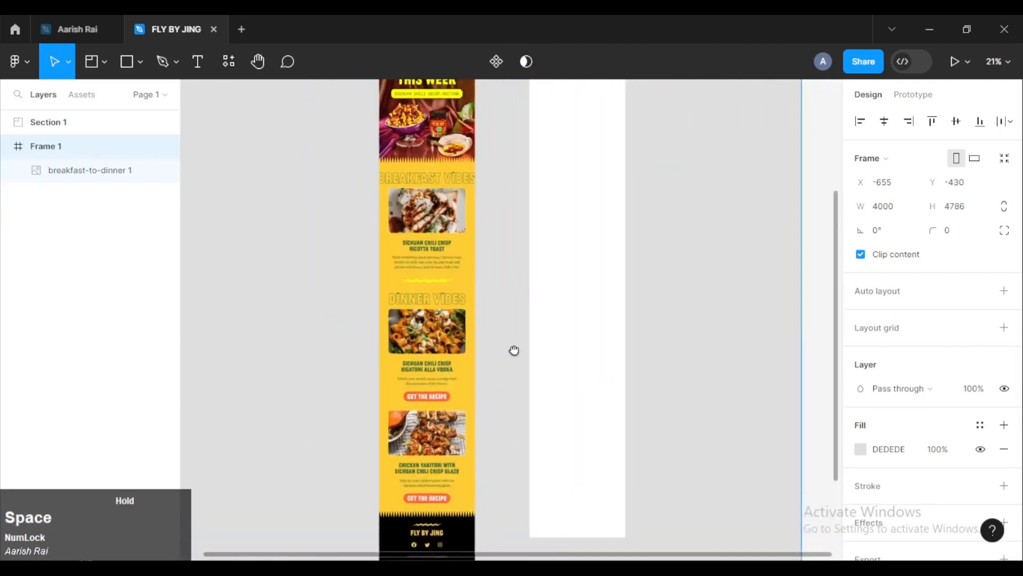
ctrl+scroll(502, 361, down, 1)
click(465, 273)
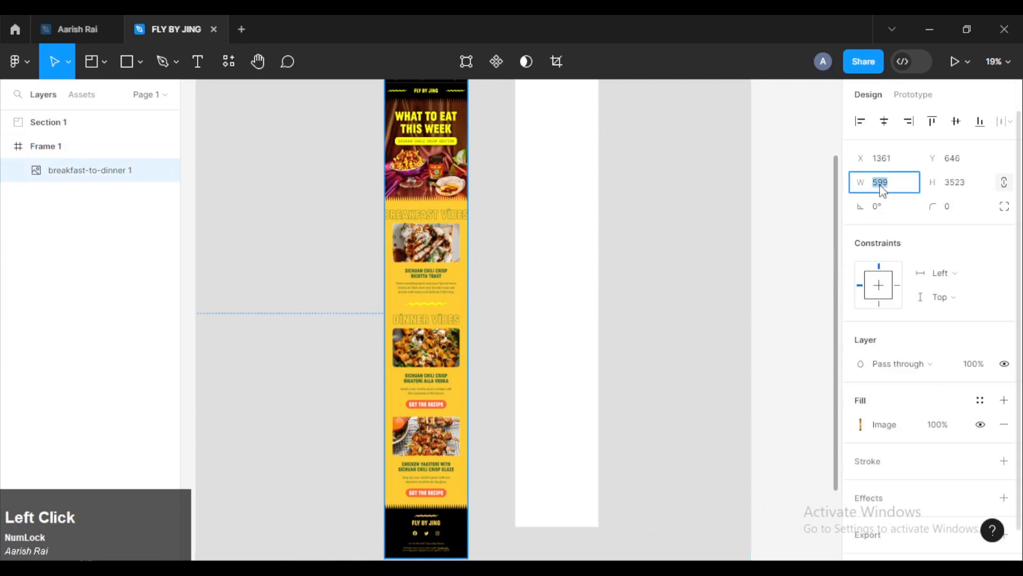
key(Return)
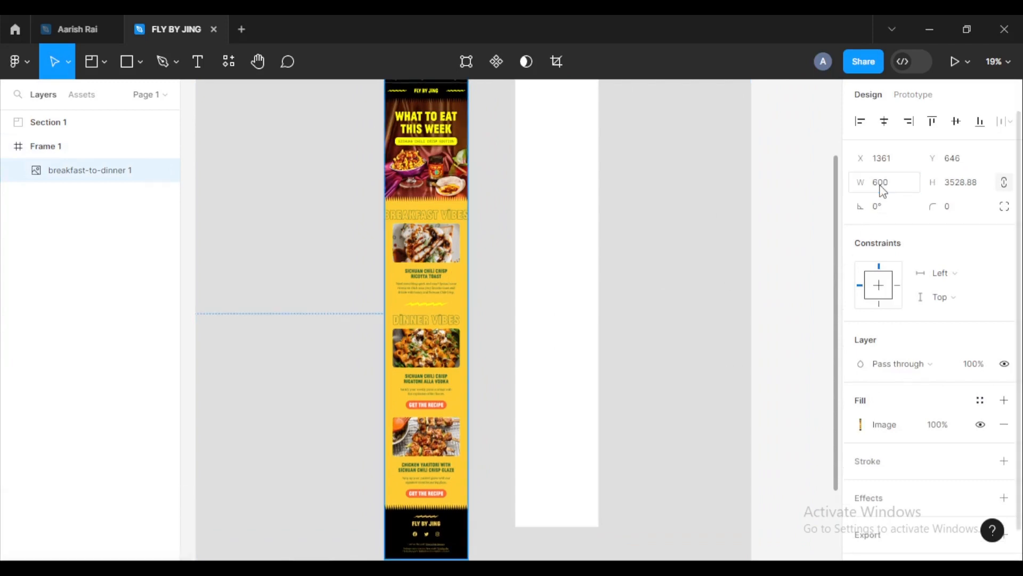
Move the white section closer to the email image with their tops aligned, and extend its lower edge to a height of about 3534.
ctrl+scroll(687, 346, down, 2)
ctrl+scroll(688, 349, up, 1)
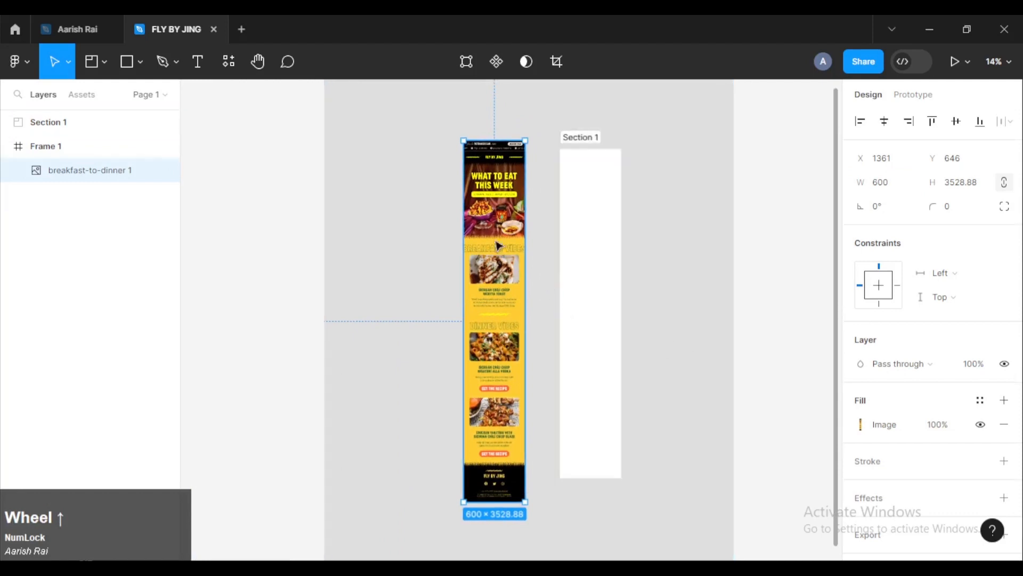
drag(601, 226, 585, 218)
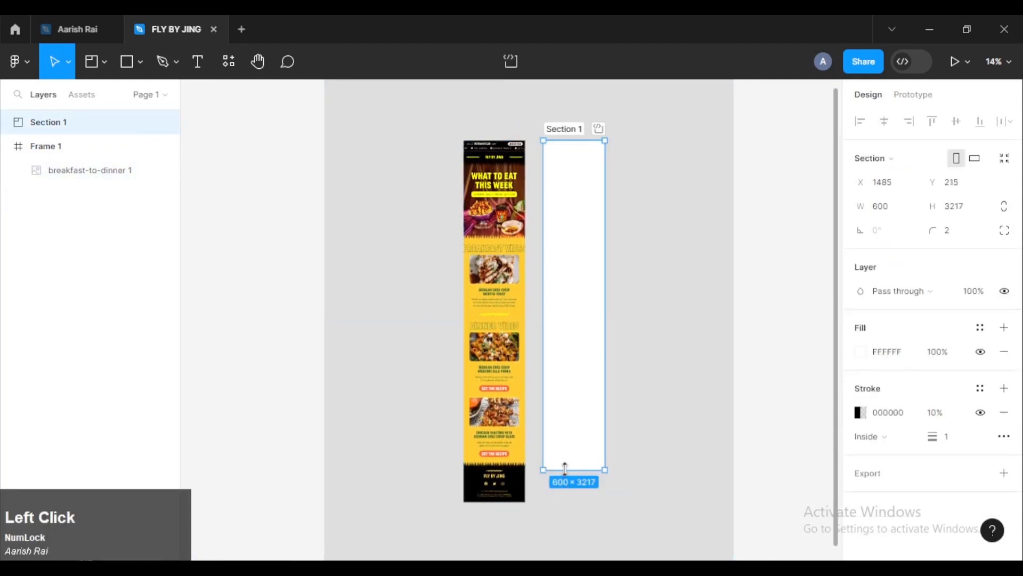
drag(564, 471, 564, 502)
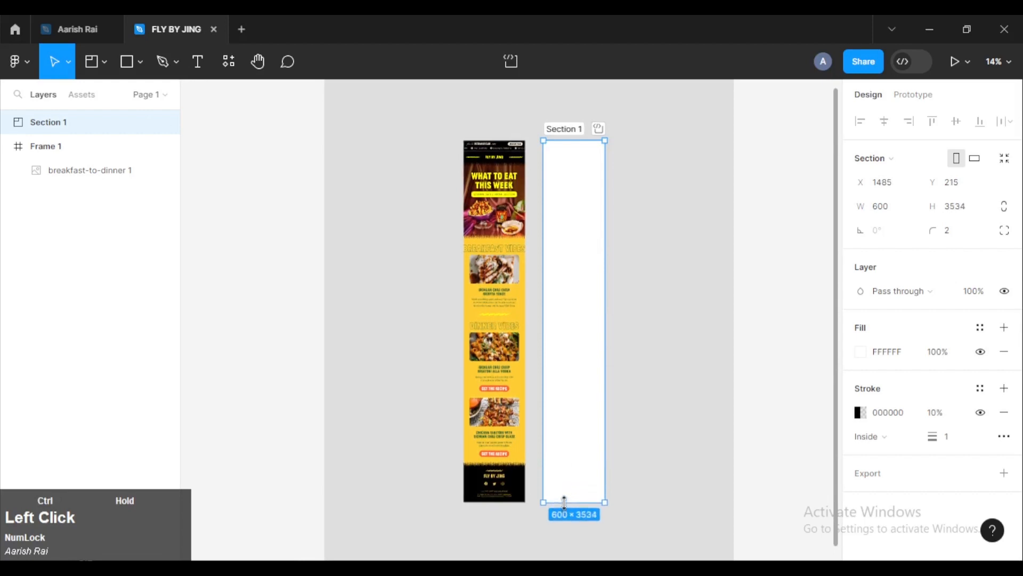
click(644, 313)
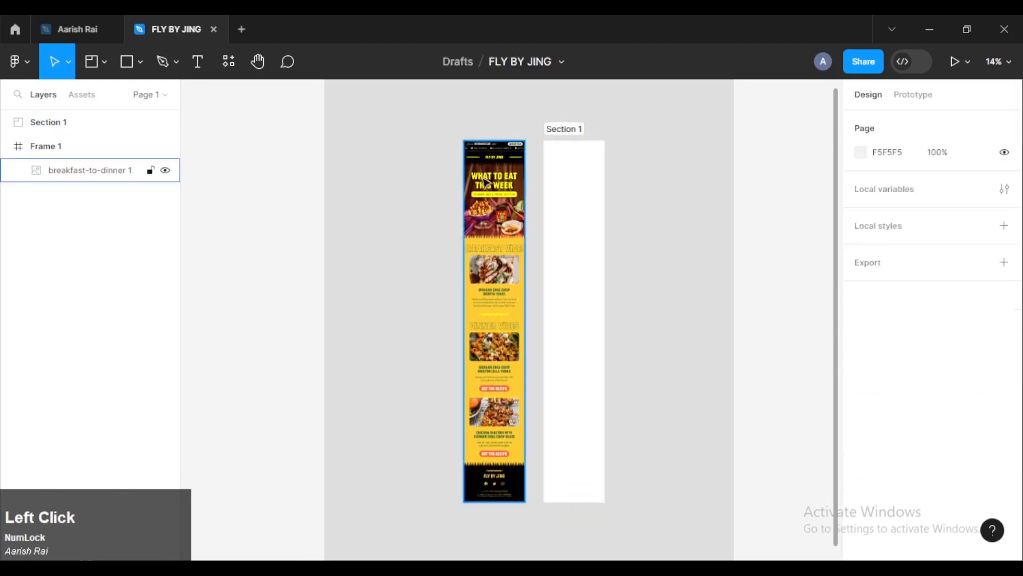
Examine the header and hero area of the reference email image beside the empty white section.
click(487, 197)
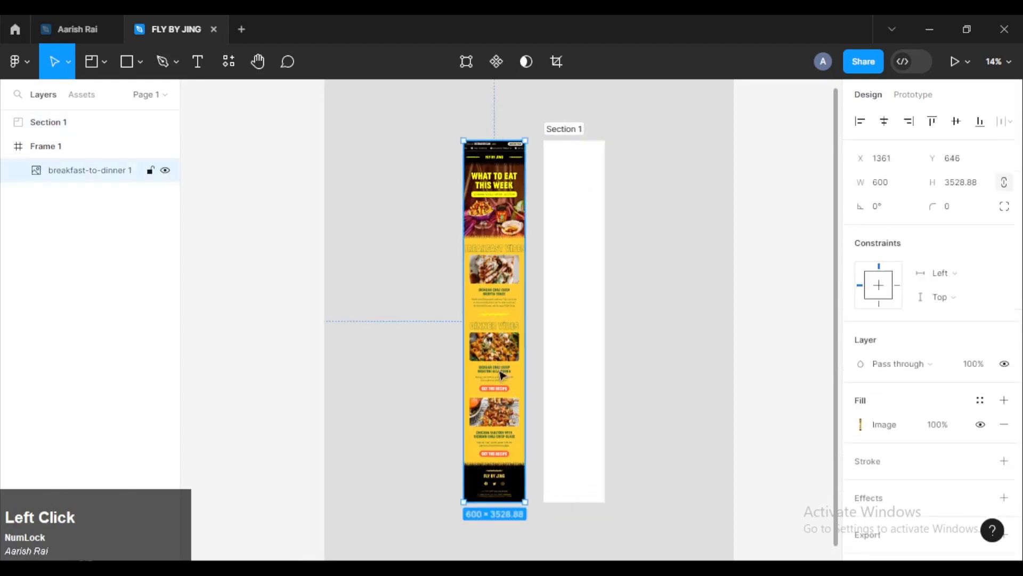
click(575, 269)
scroll(537, 238, up, 5)
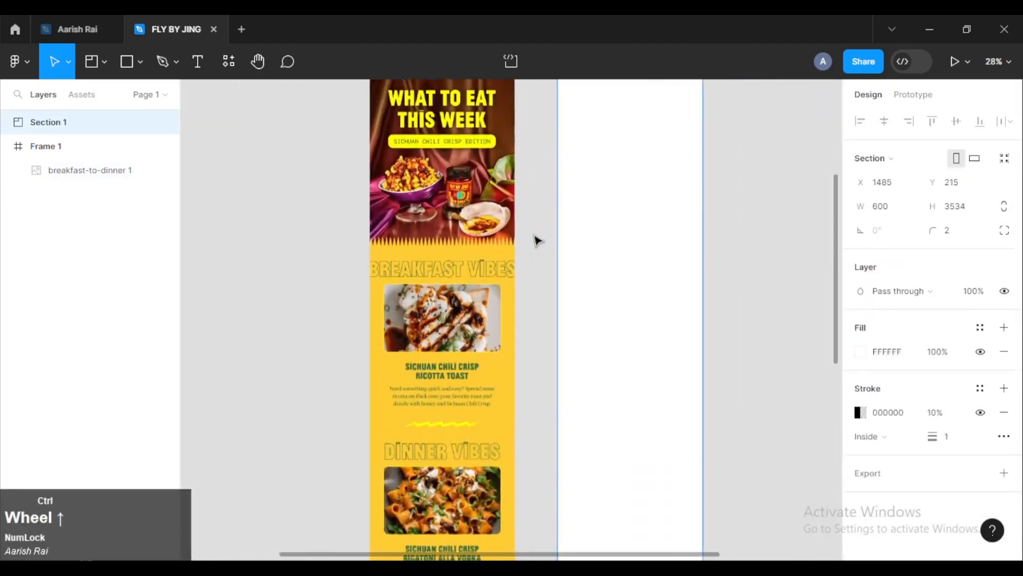
key(space)
drag(468, 137, 431, 367)
scroll(432, 367, up, 4)
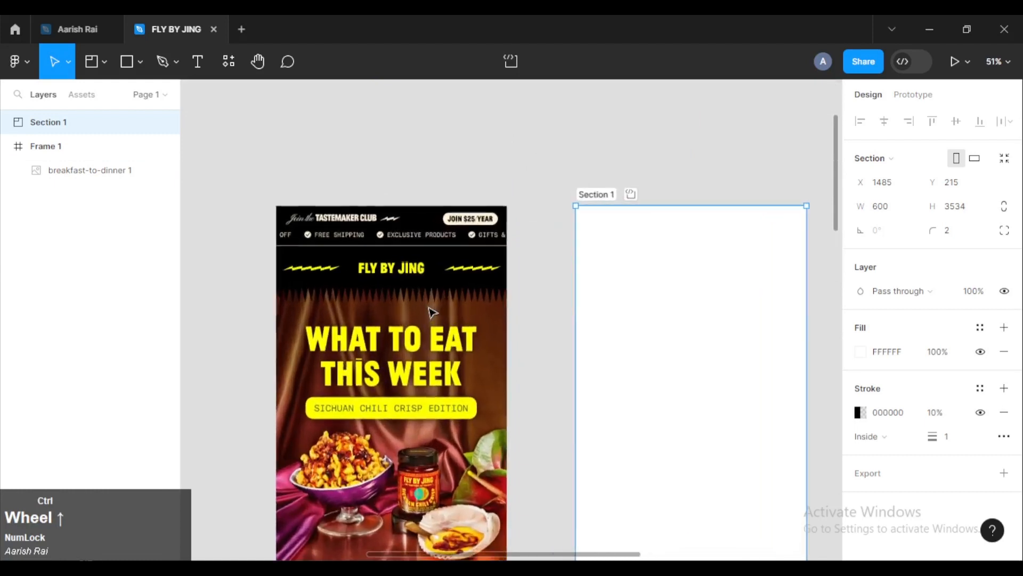
scroll(381, 345, down, 1)
scroll(381, 346, down, 2)
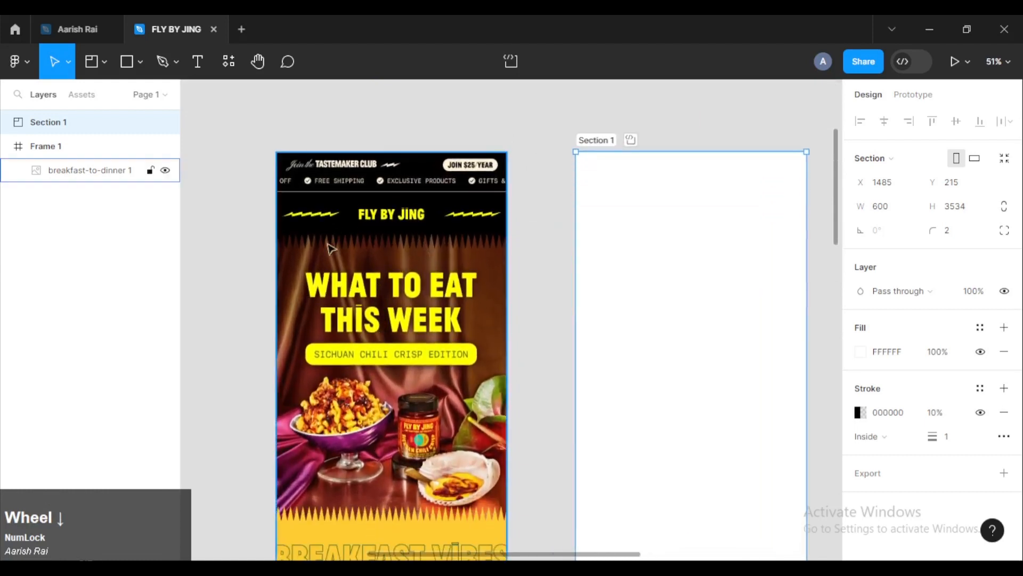
scroll(307, 244, up, 1)
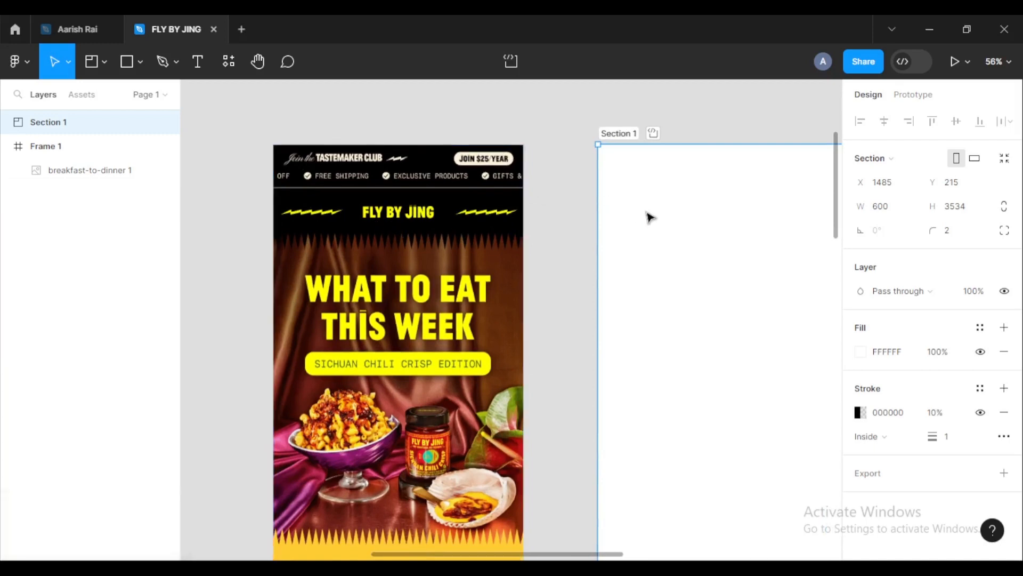
Move the reference email image sideways so it sits close beside the white section.
drag(649, 219, 561, 213)
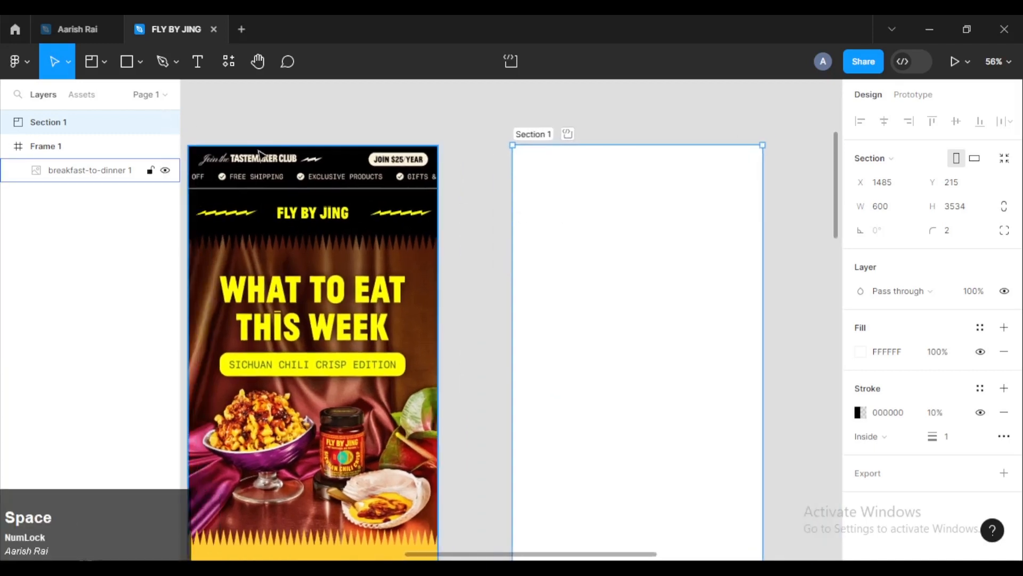
drag(279, 283, 337, 282)
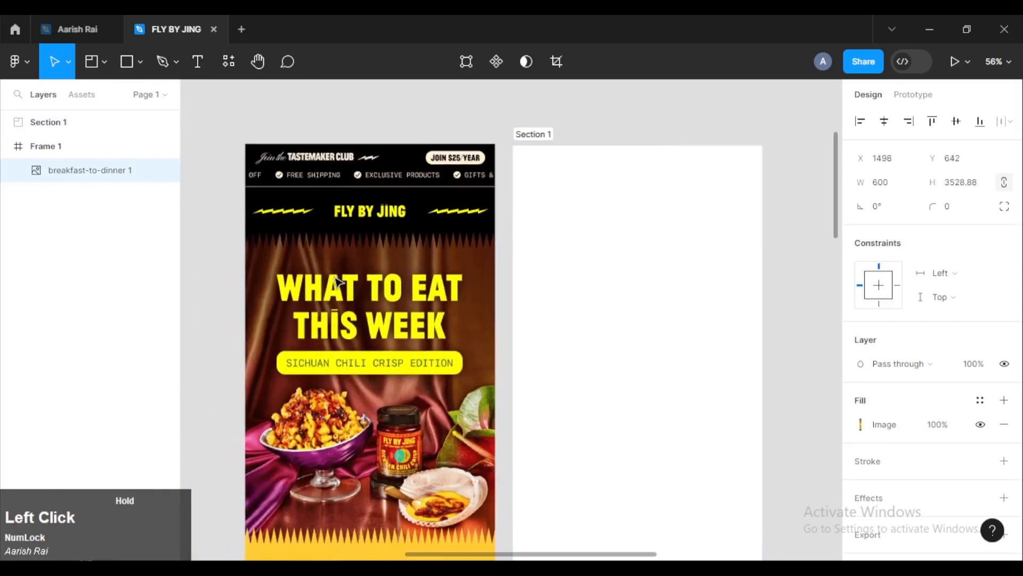
Draw a 600 × 199 rectangle across the top of the white section and fill it with black sampled from the reference header.
click(140, 63)
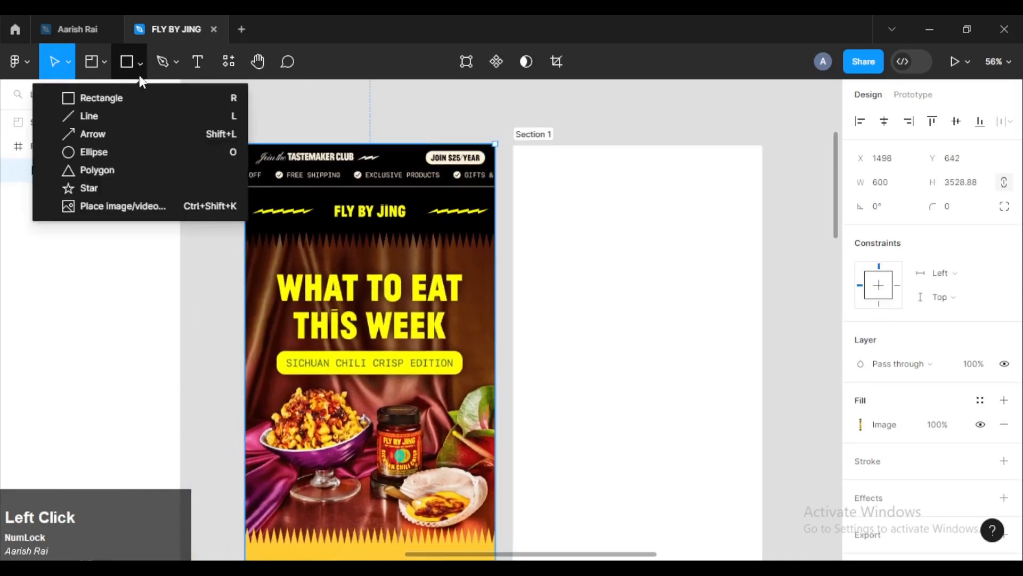
click(113, 101)
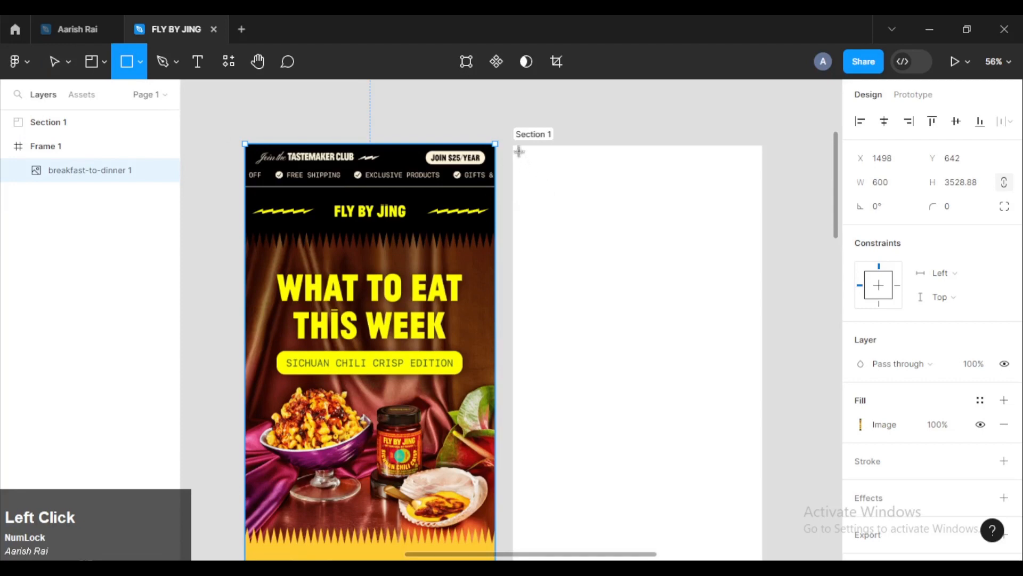
drag(516, 148, 764, 228)
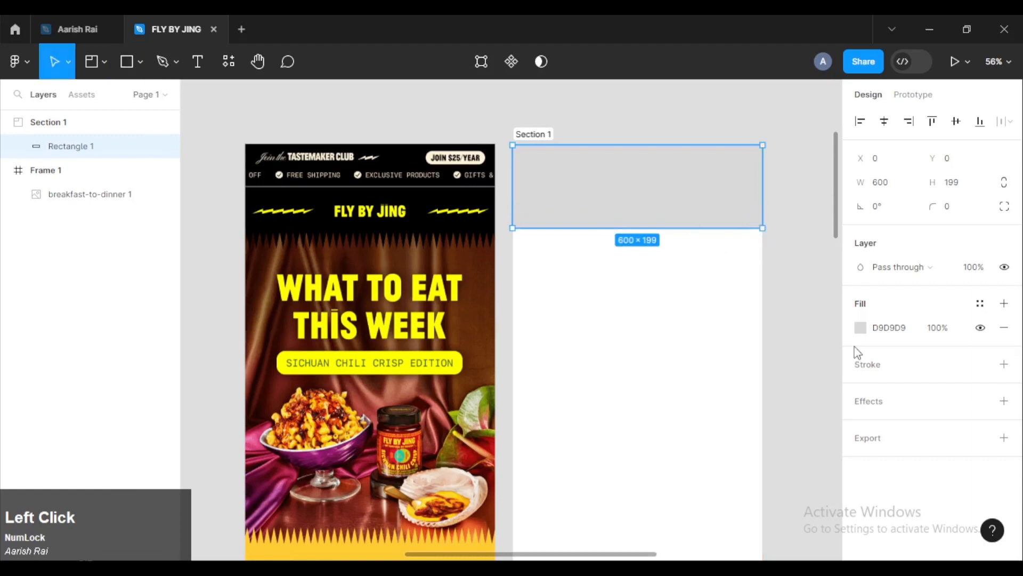
click(860, 328)
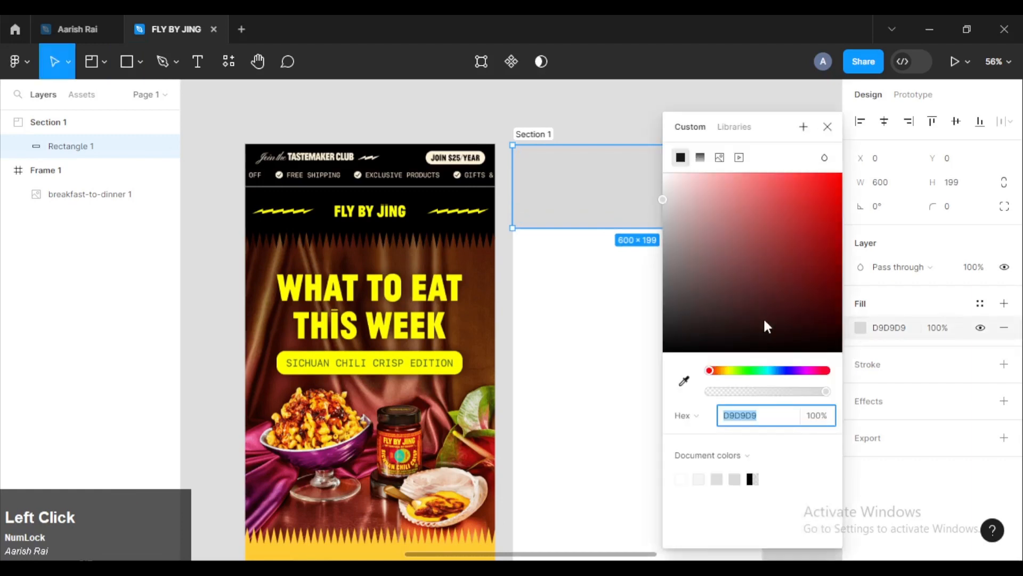
click(686, 382)
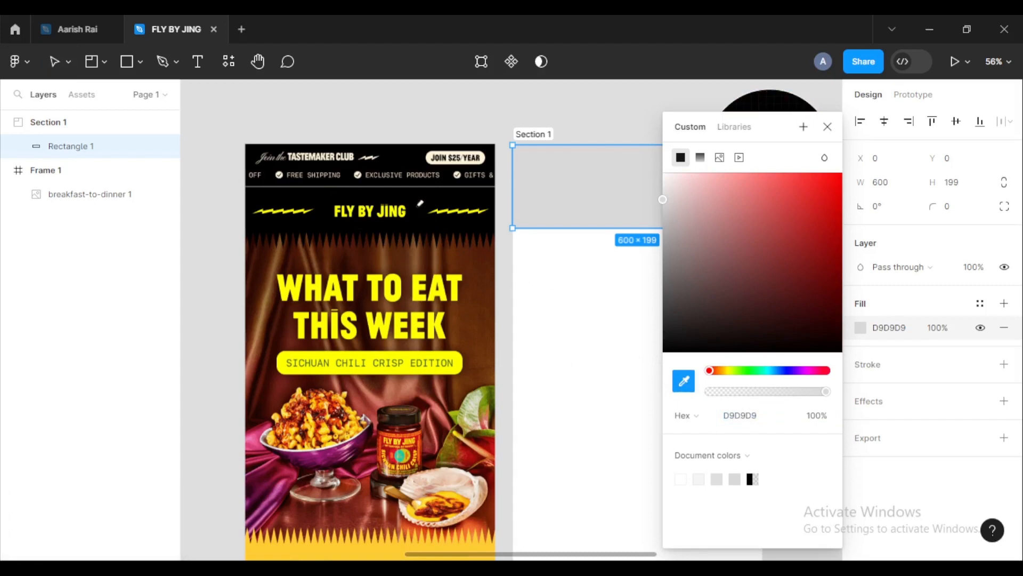
click(420, 209)
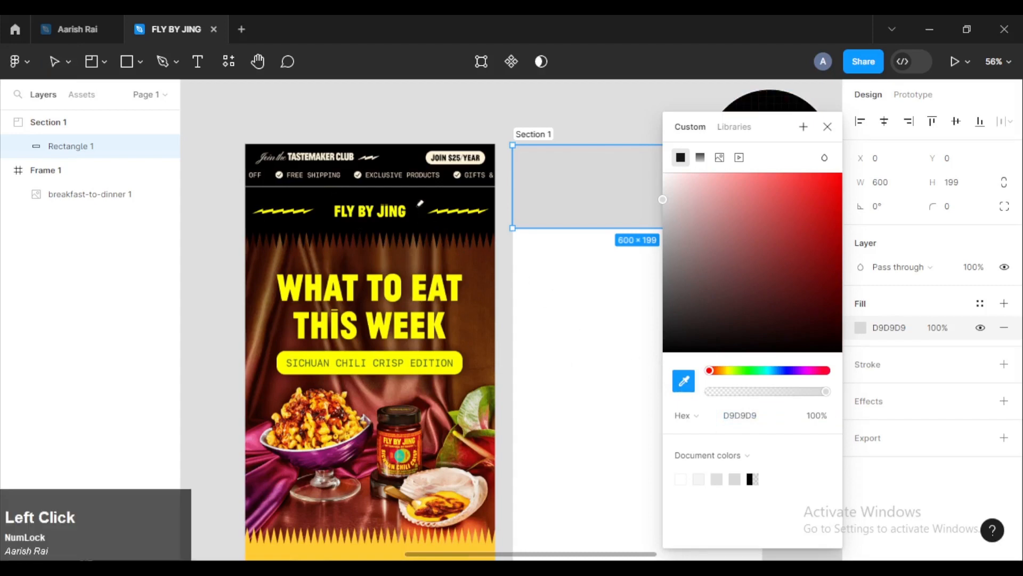
click(827, 128)
click(824, 168)
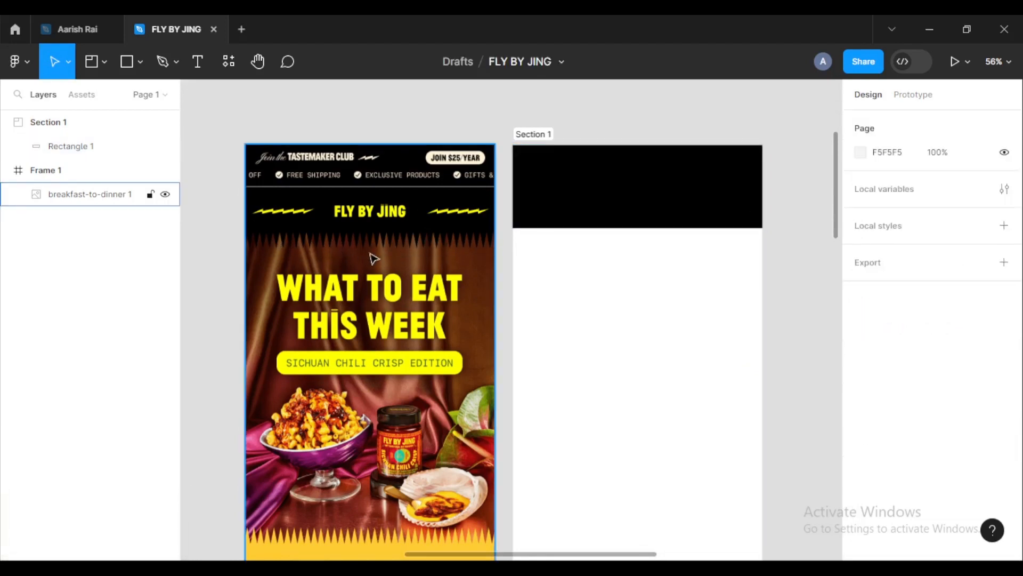
Draw a three-sided polygon about 12 × 36 over the third yellow tooth of the zigzag edge above BREAKFAST VIBES.
scroll(374, 259, up, 5)
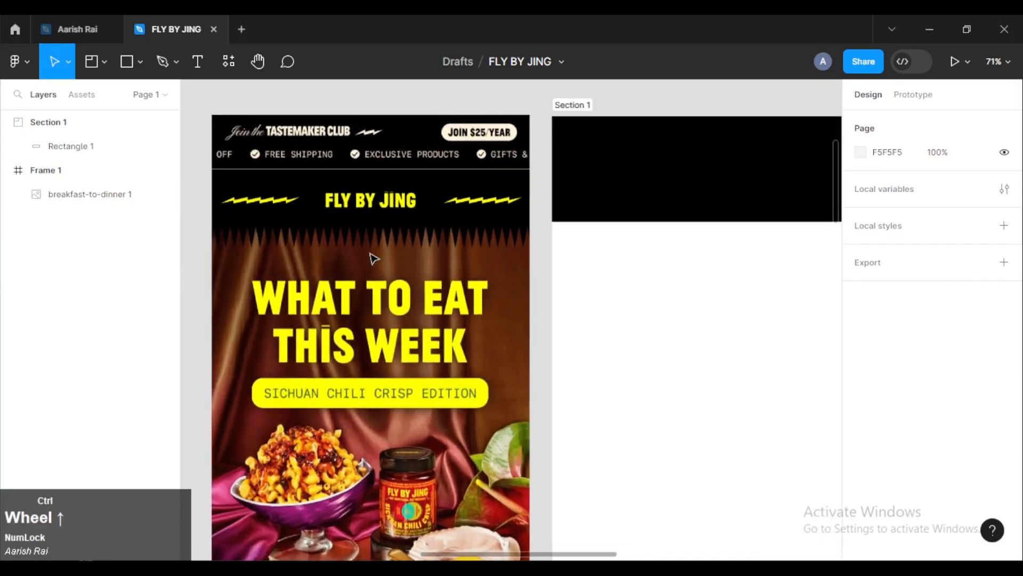
scroll(373, 259, up, 4)
scroll(371, 259, down, 3)
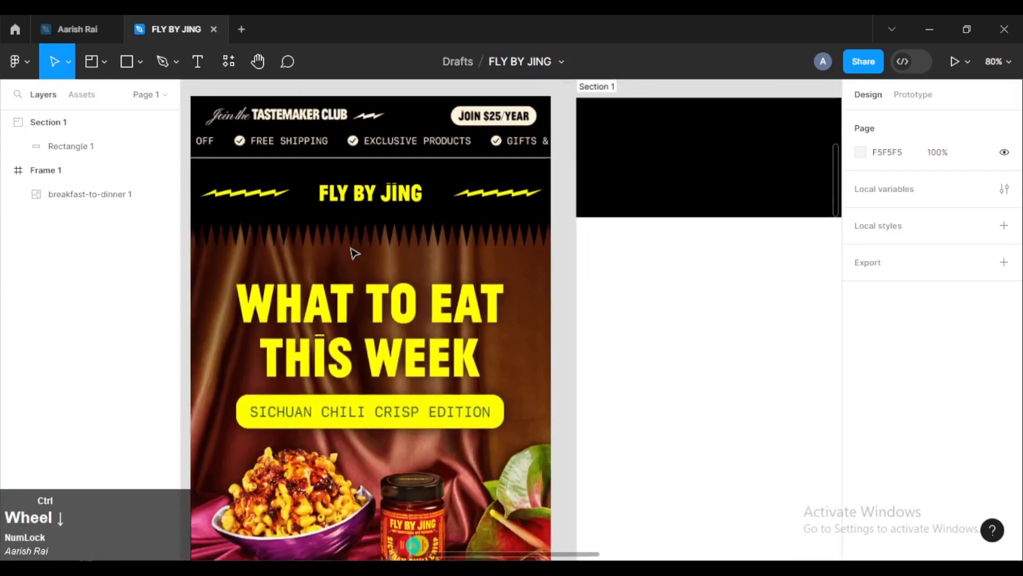
drag(348, 239, 430, 222)
scroll(405, 320, down, 6)
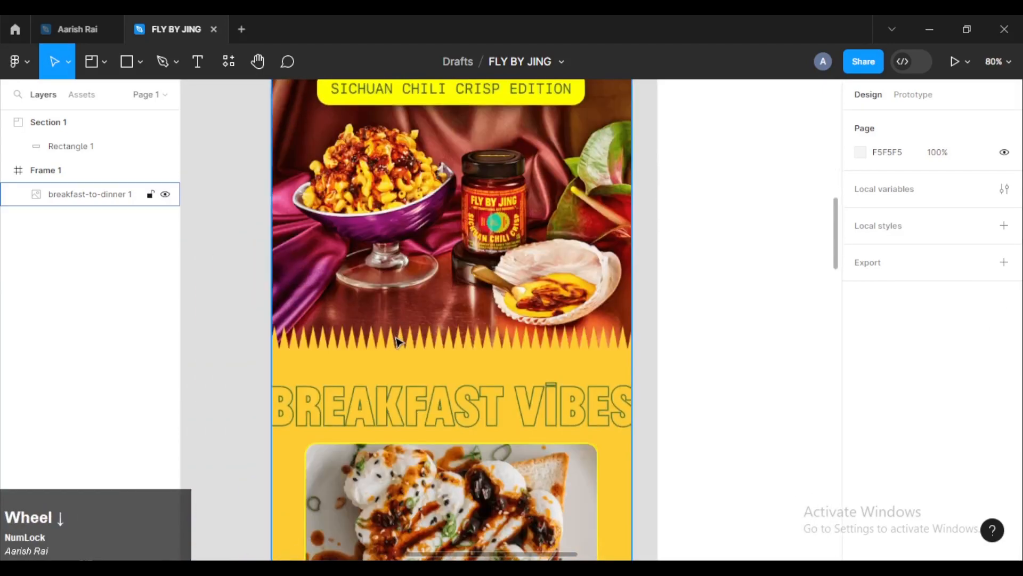
scroll(397, 343, up, 4)
scroll(395, 342, up, 4)
drag(326, 354, 721, 242)
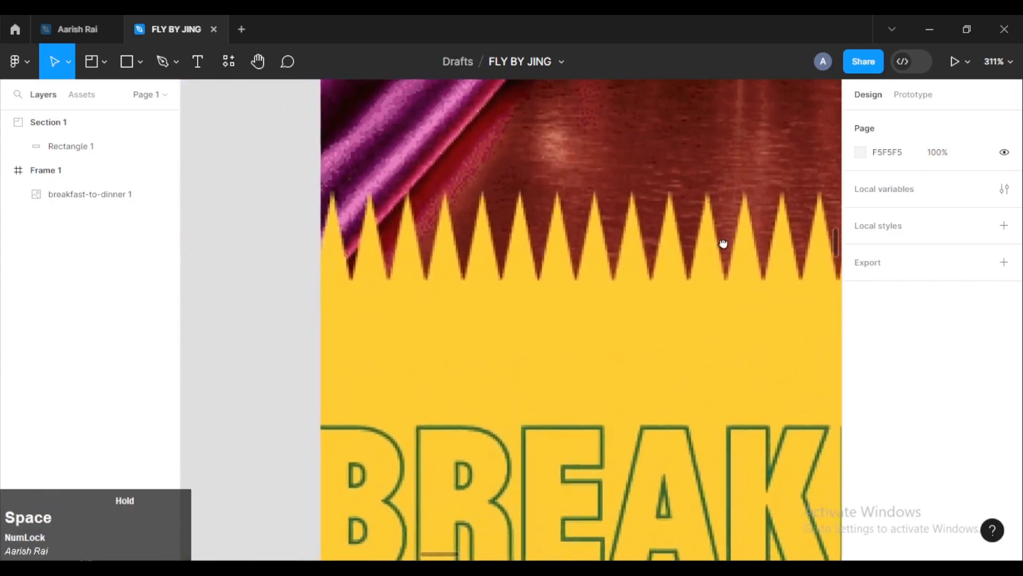
click(142, 62)
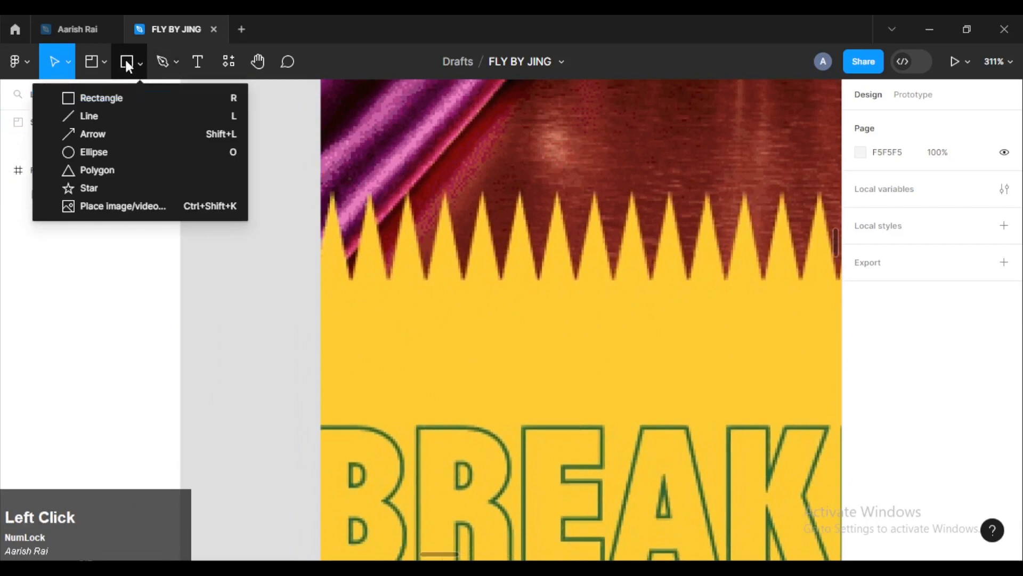
click(119, 165)
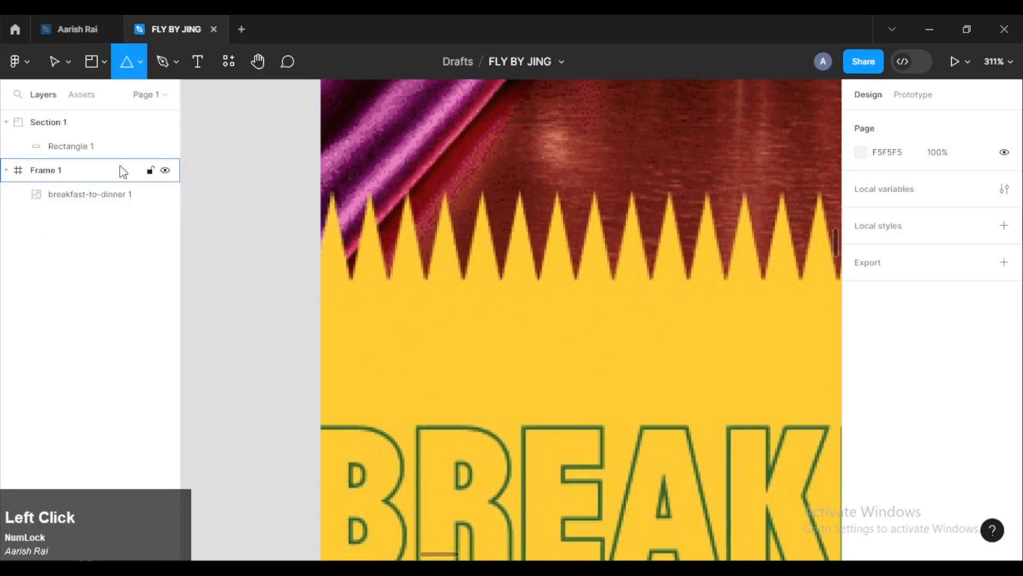
scroll(424, 292, up, 3)
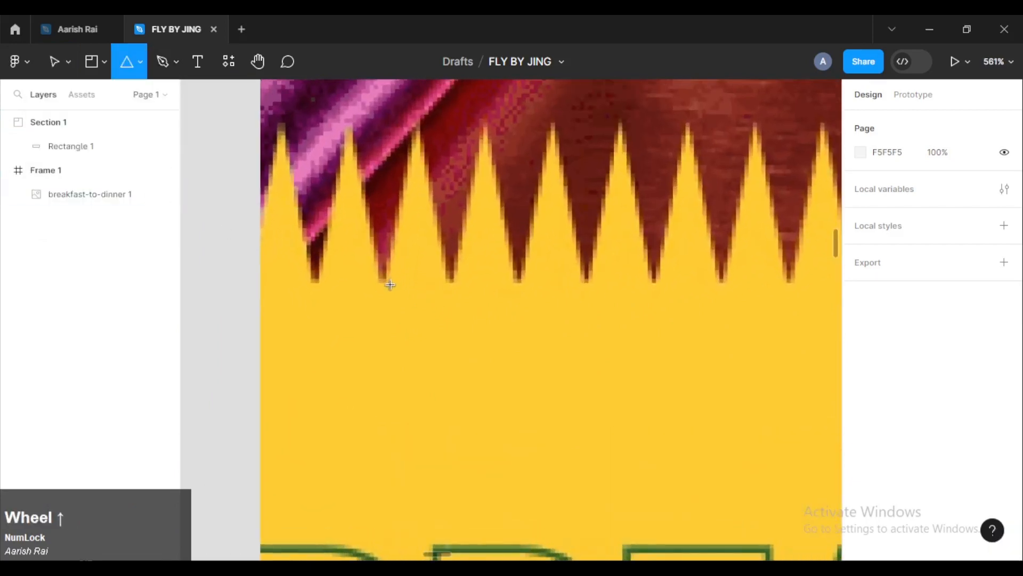
drag(391, 285, 442, 133)
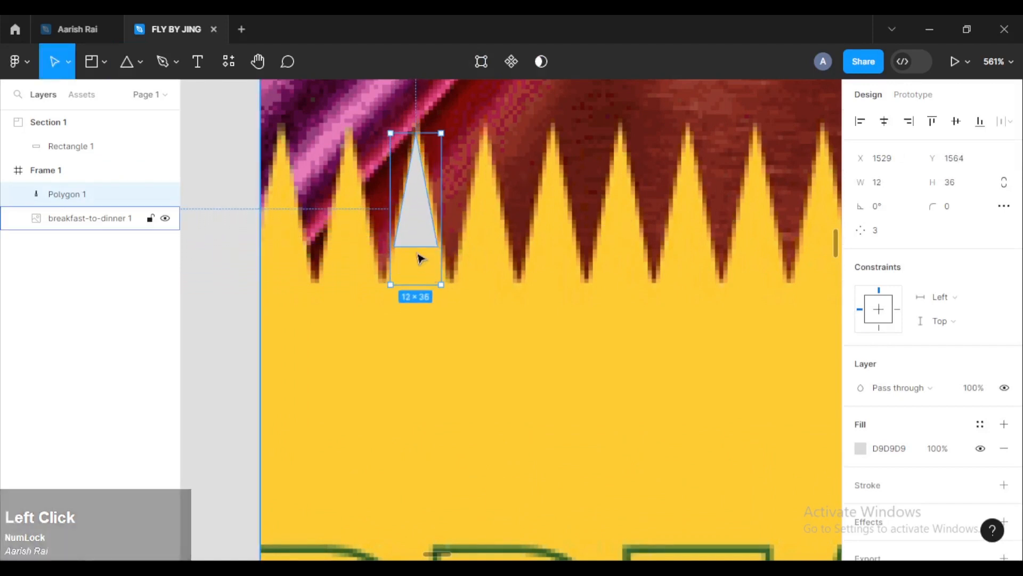
Stretch and reposition the grey triangle to 18 × 49 so it covers the third tooth.
drag(423, 286, 424, 331)
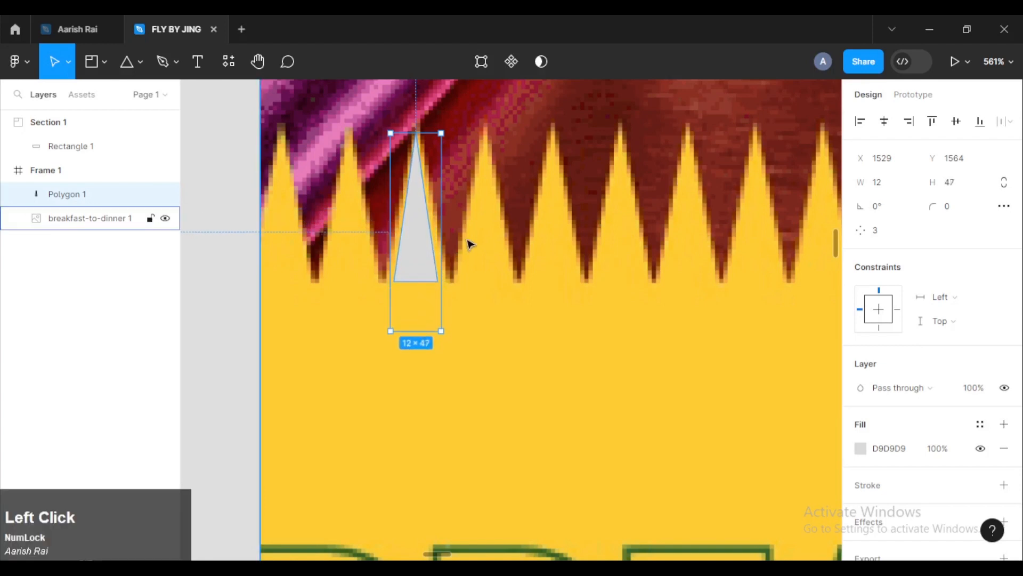
drag(423, 336, 423, 339)
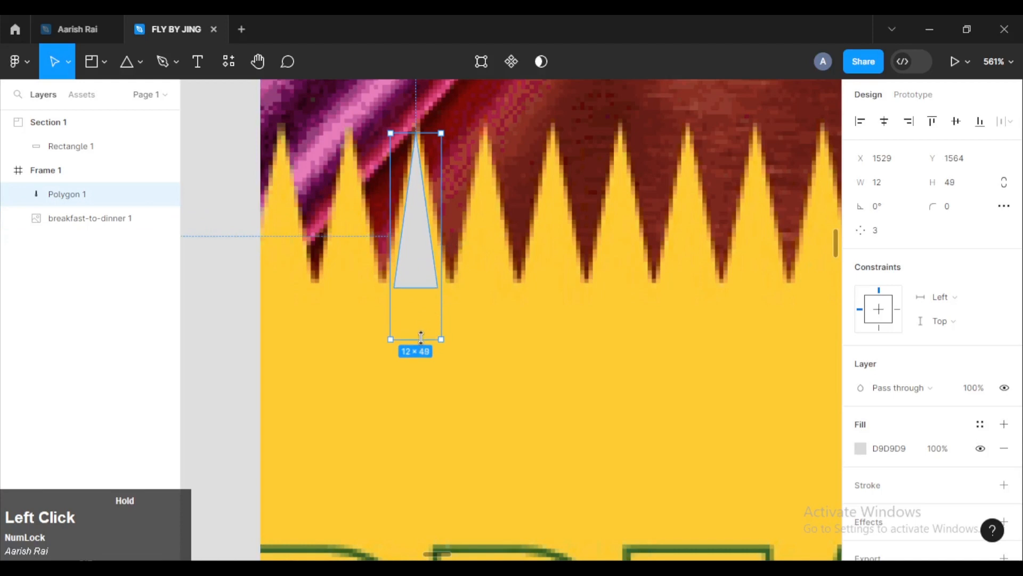
drag(441, 243, 426, 259)
click(464, 361)
click(418, 246)
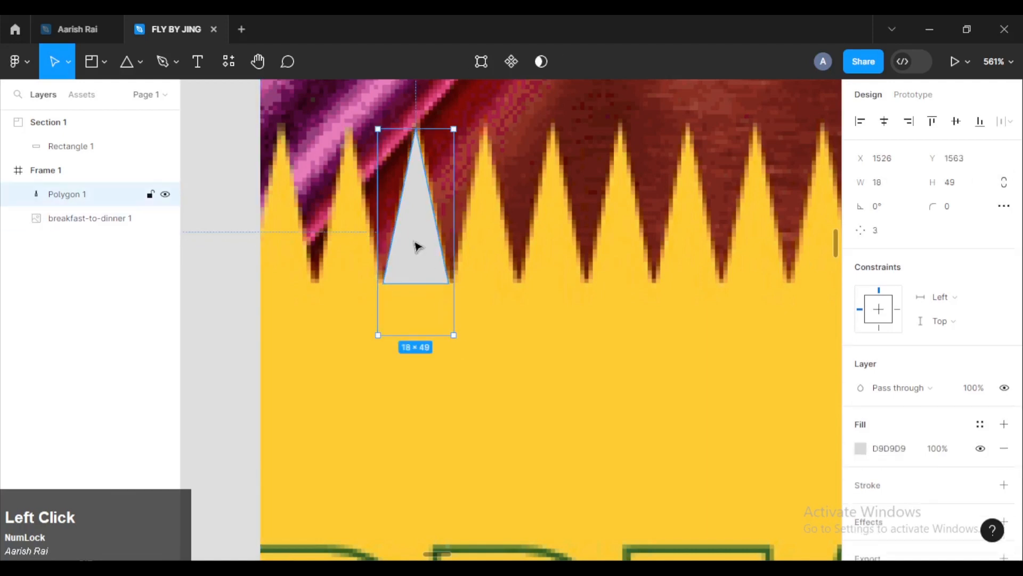
Compare the grey triangle with the surrounding teeth of the zigzag edge below the hero photo.
click(140, 62)
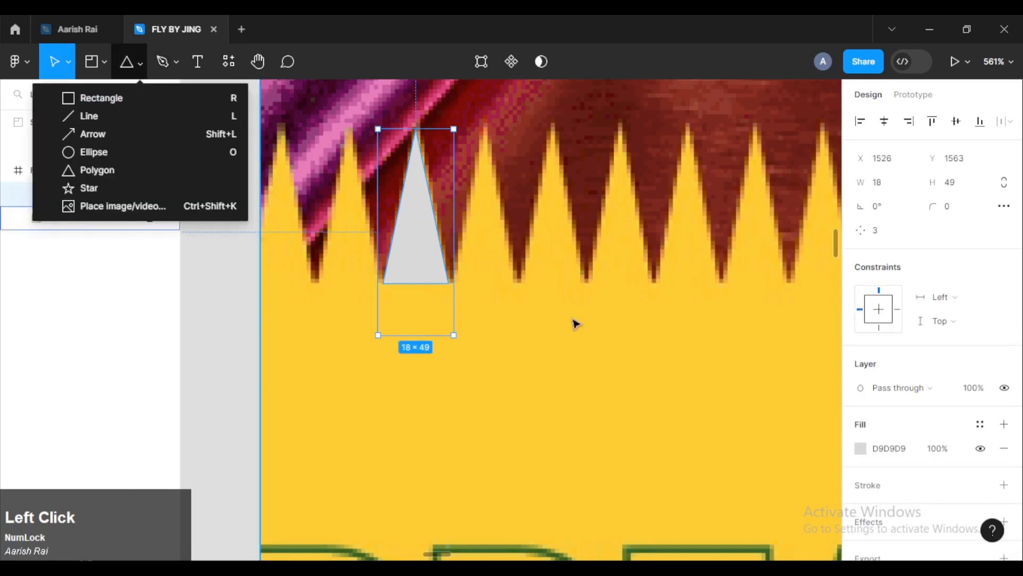
click(482, 281)
scroll(554, 299, down, 10)
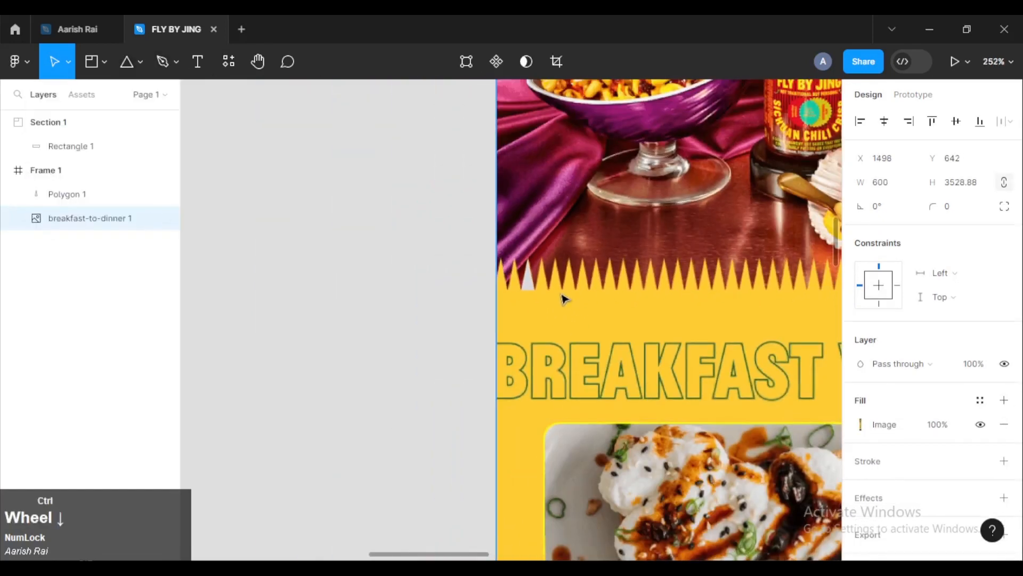
click(451, 265)
drag(450, 265, 390, 247)
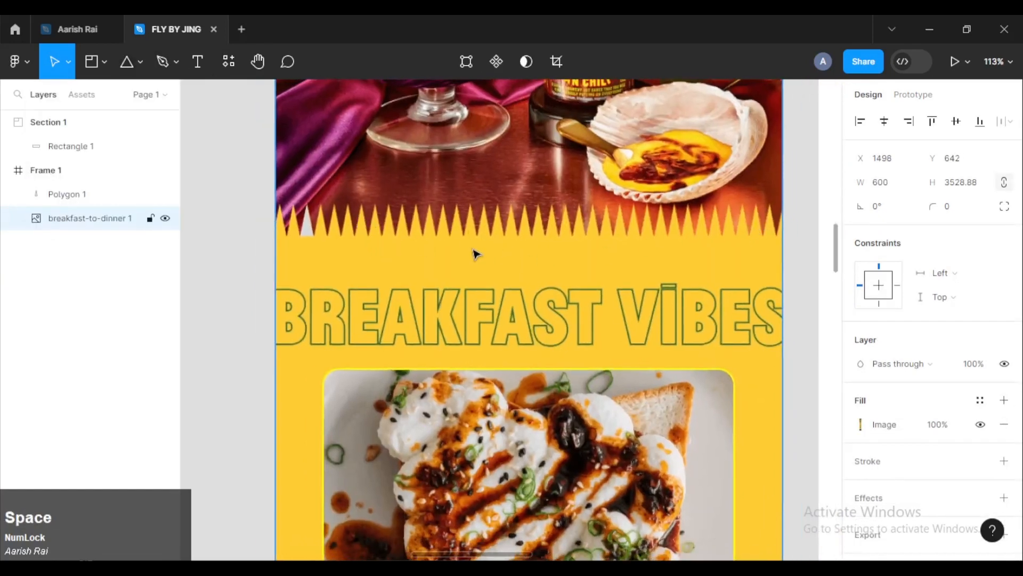
scroll(476, 254, up, 5)
drag(452, 229, 565, 286)
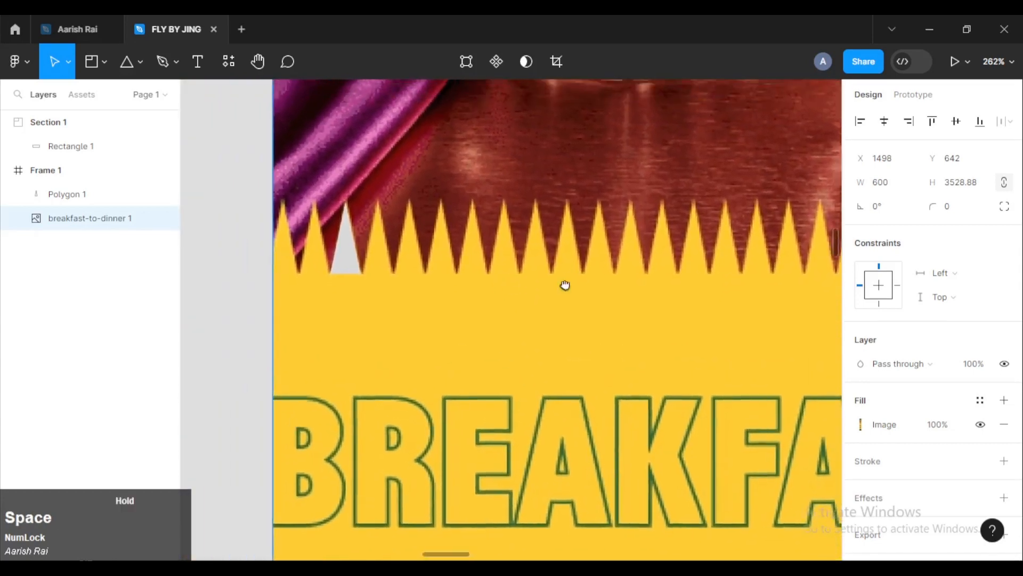
scroll(475, 292, up, 5)
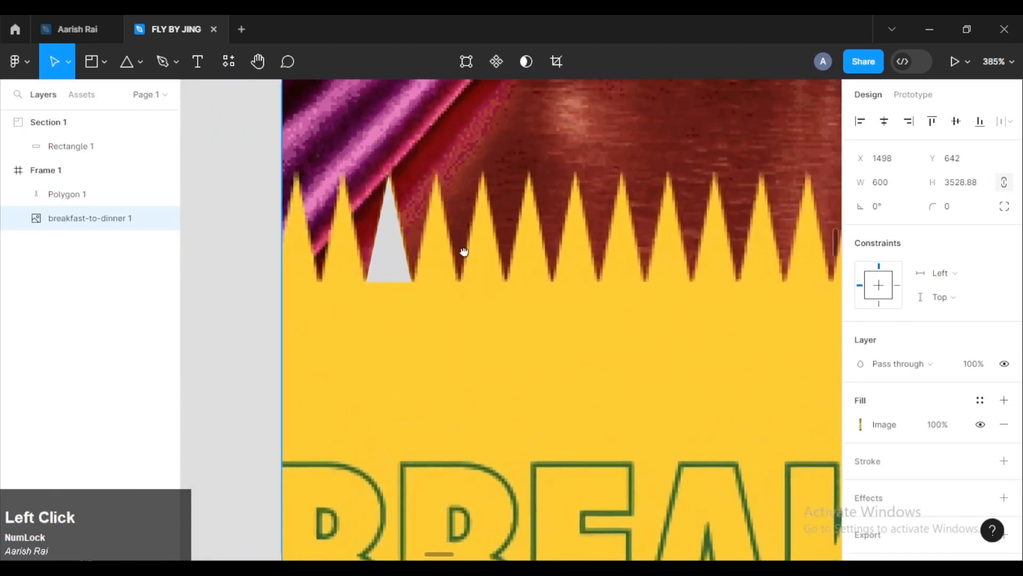
drag(464, 251, 482, 273)
Duplicate the grey triangle onto the next tooth at the same height, and undo the misplaced further copies.
click(416, 290)
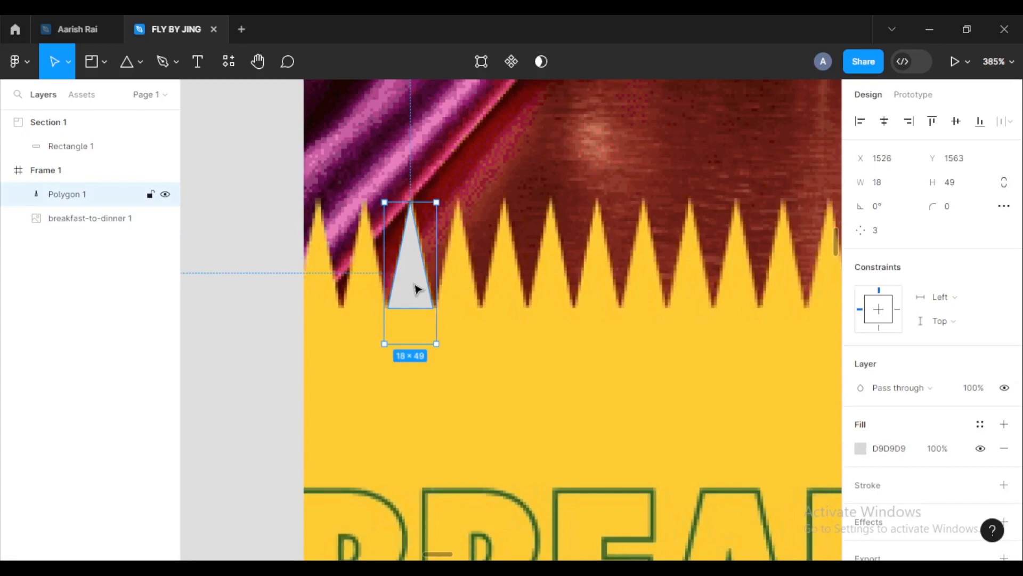
key(alt)
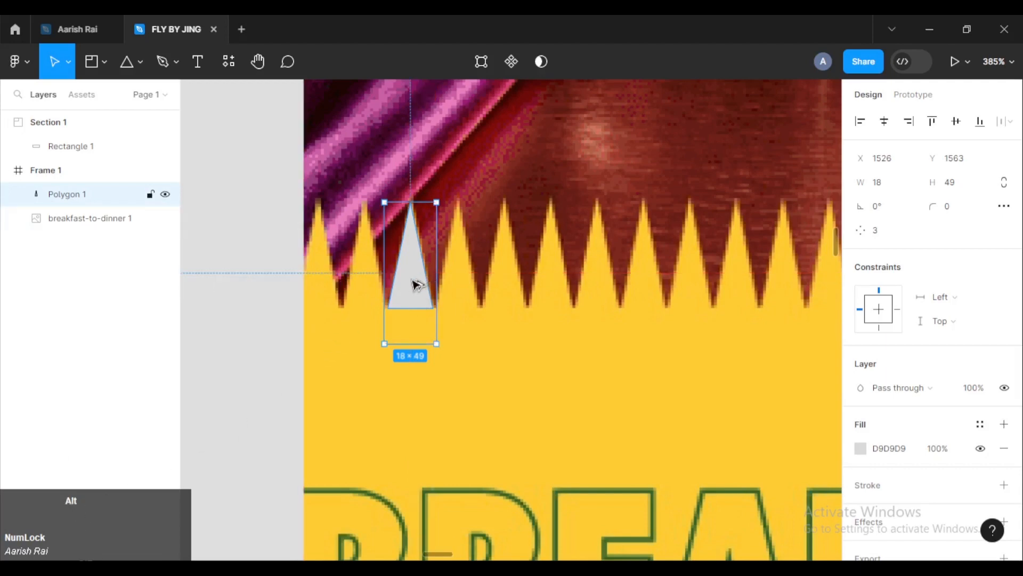
drag(417, 285, 511, 289)
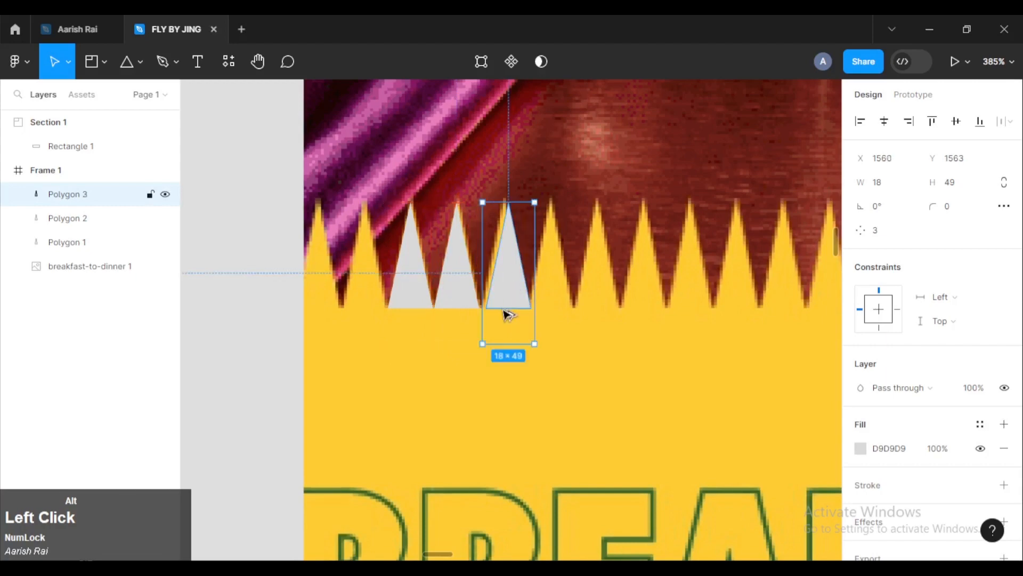
key(ctrl+z)
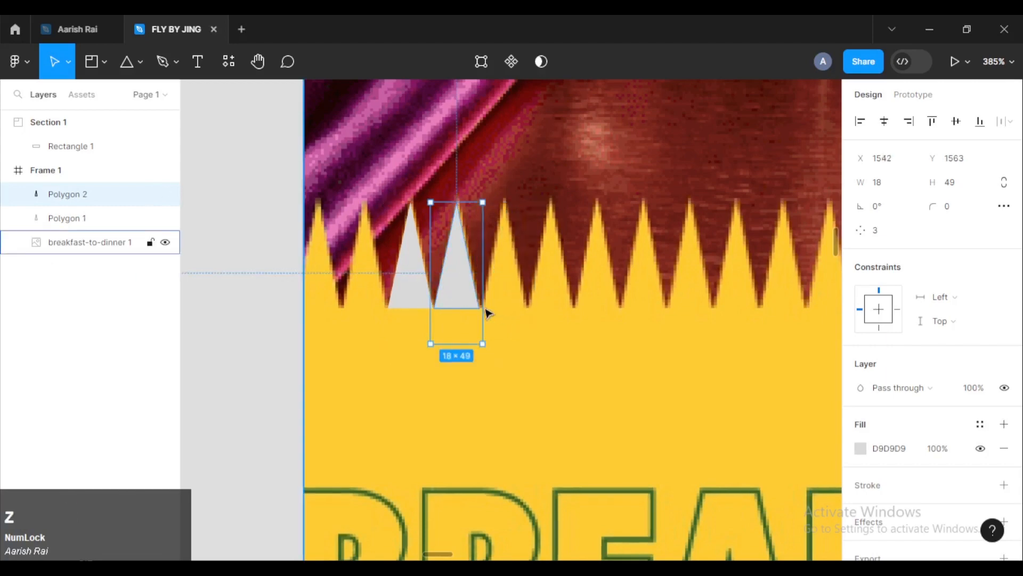
drag(460, 301, 526, 305)
key(ctrl+z)
key(ctrl+z)
Continue duplicating the triangle rightward along the zigzag edge until nine grey triangles stand side by side.
drag(456, 301, 784, 308)
ctrl+scroll(758, 309, down, 3)
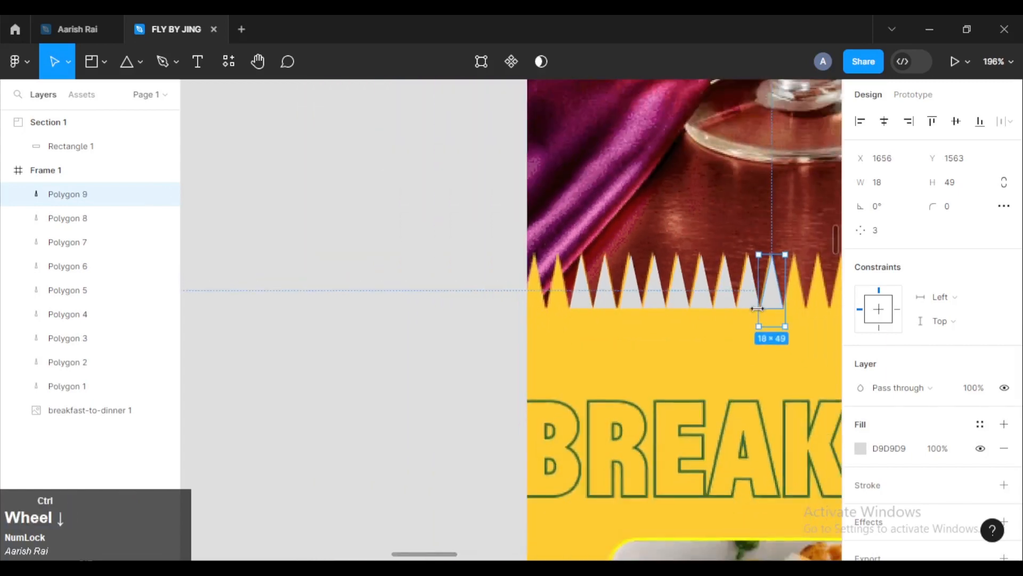
ctrl+scroll(683, 343, down, 2)
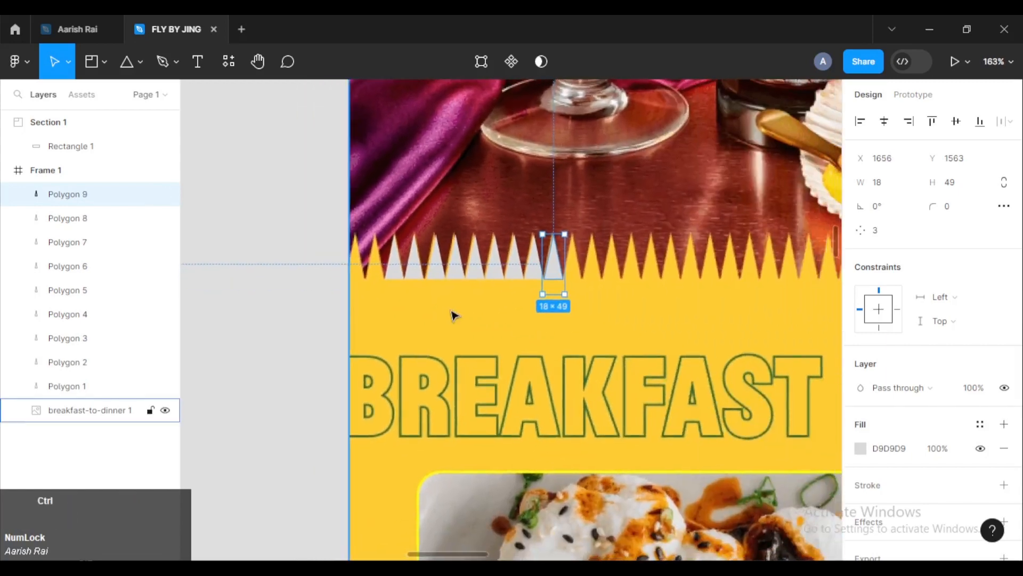
ctrl+scroll(405, 346, down, 2)
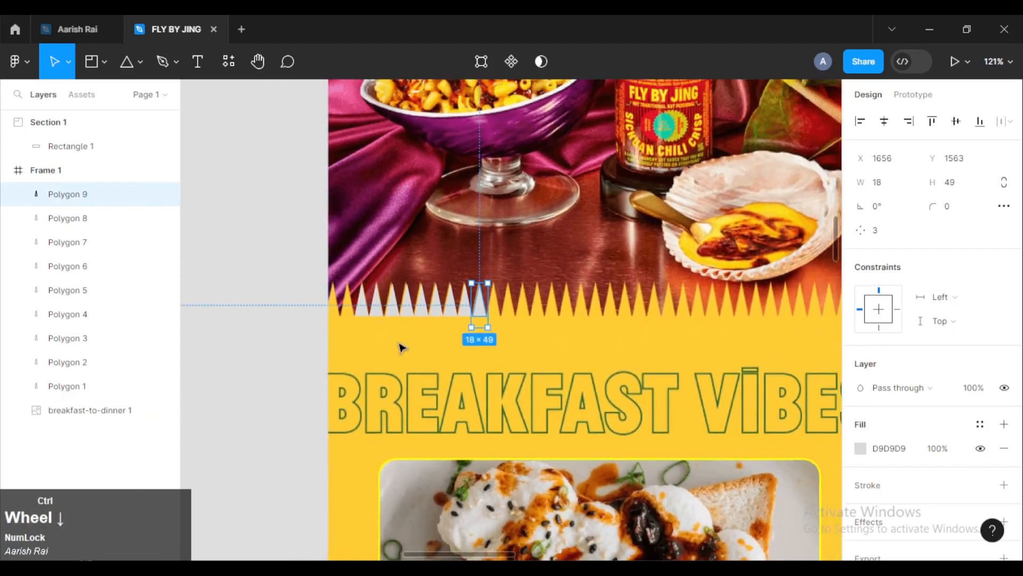
click(287, 280)
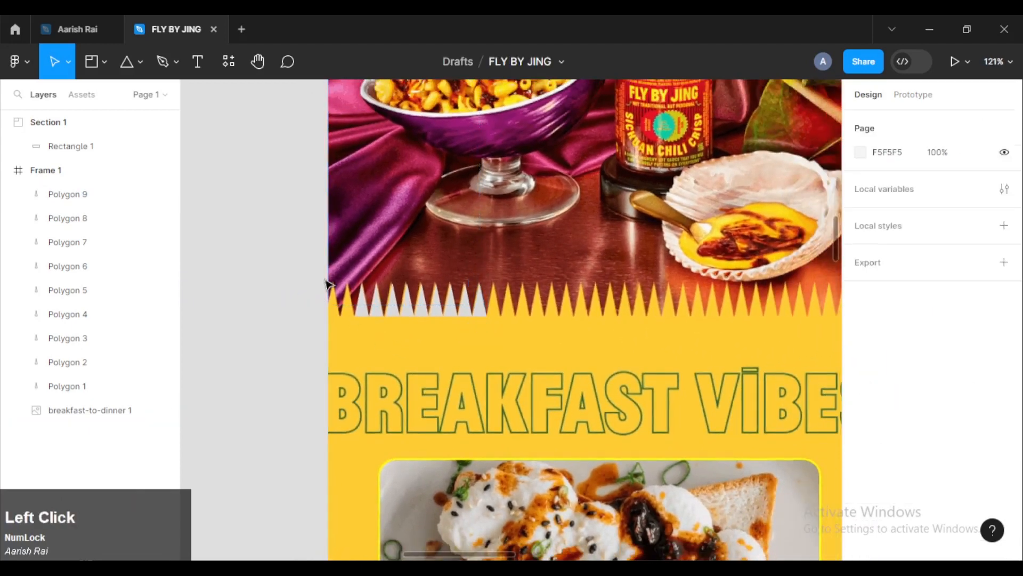
click(104, 62)
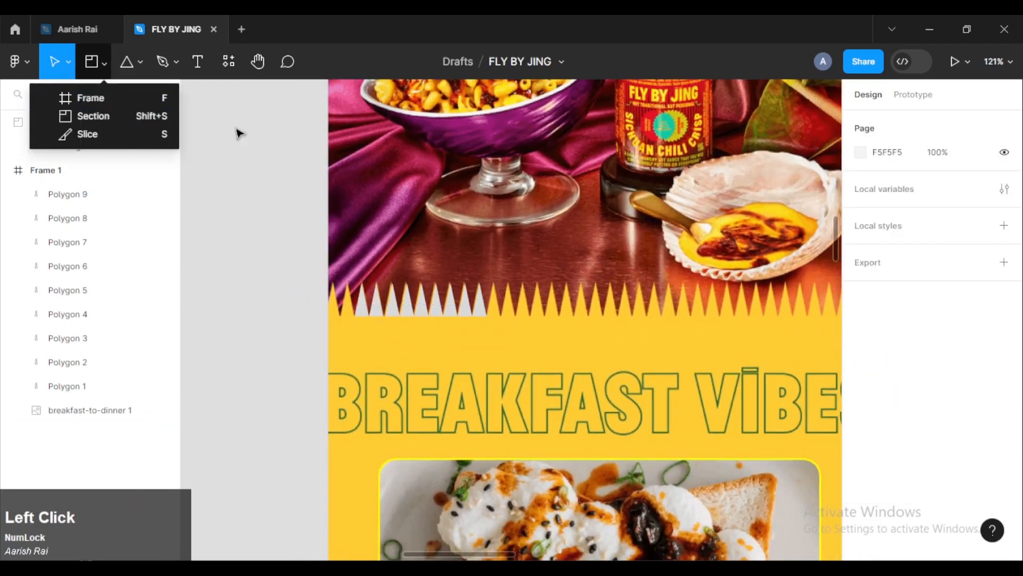
click(262, 133)
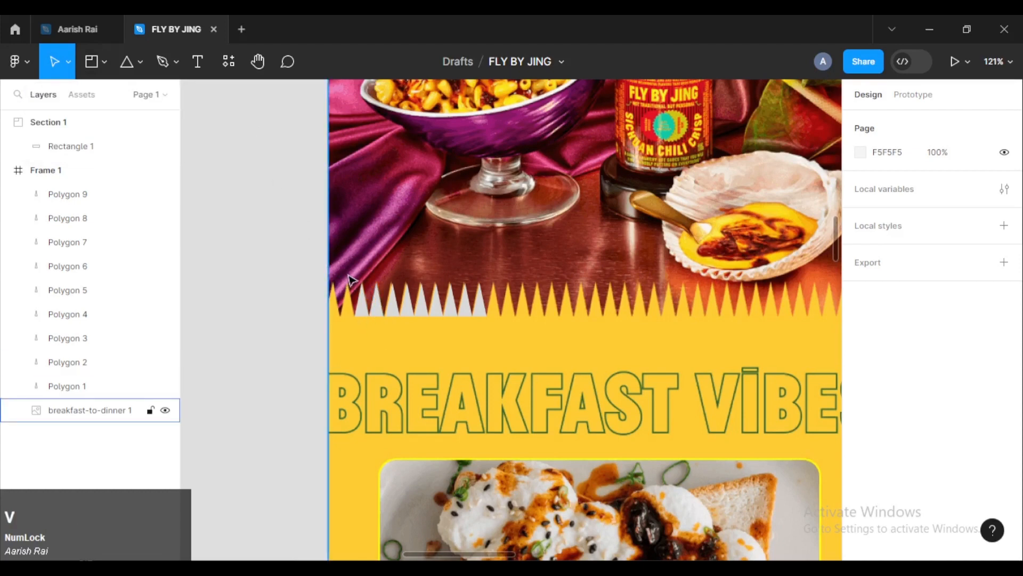
Group the nine grey triangles on the zigzag edge into a single group.
drag(353, 284, 374, 243)
key(ctrl+z)
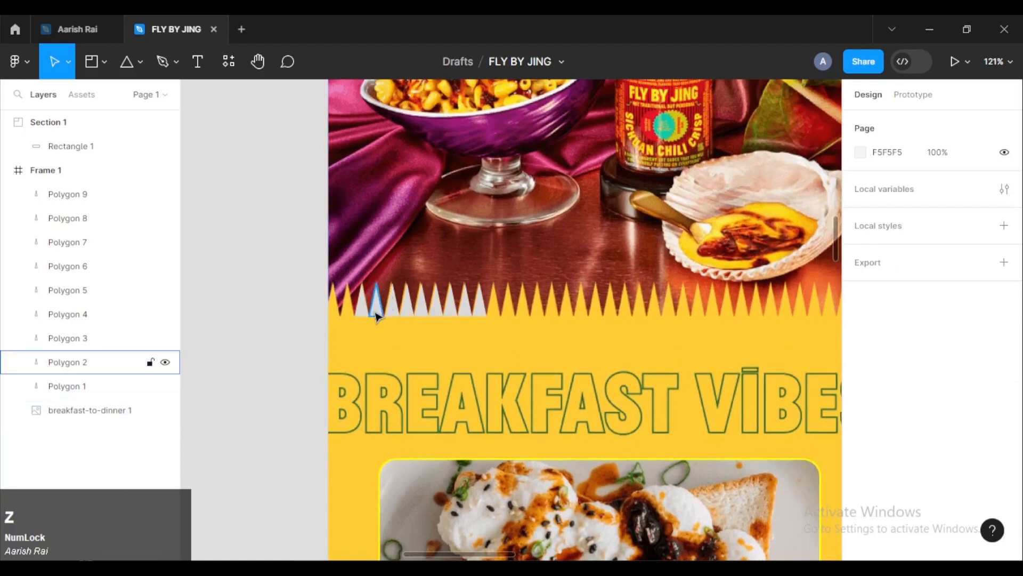
scroll(377, 296, up, 5)
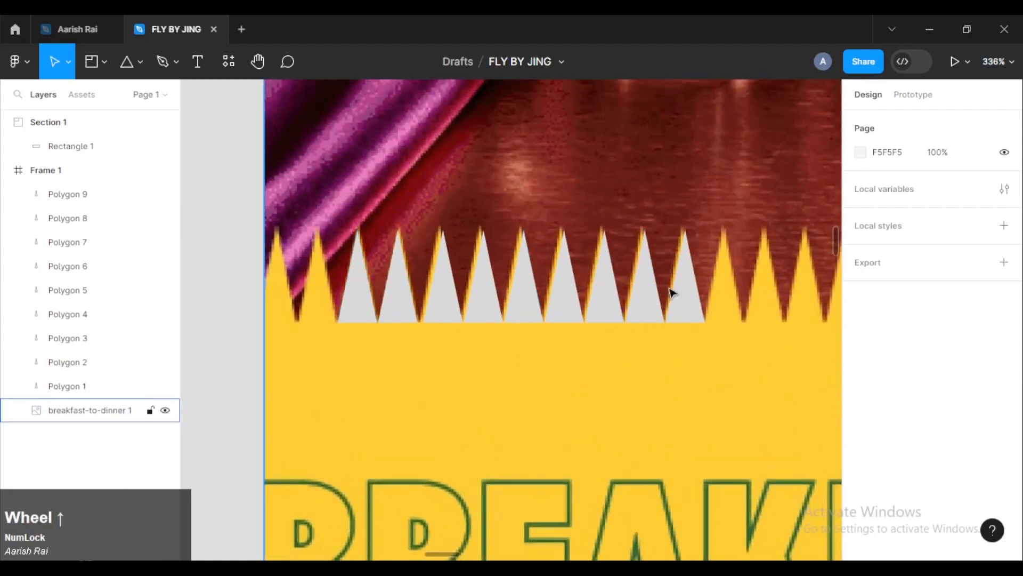
click(369, 307)
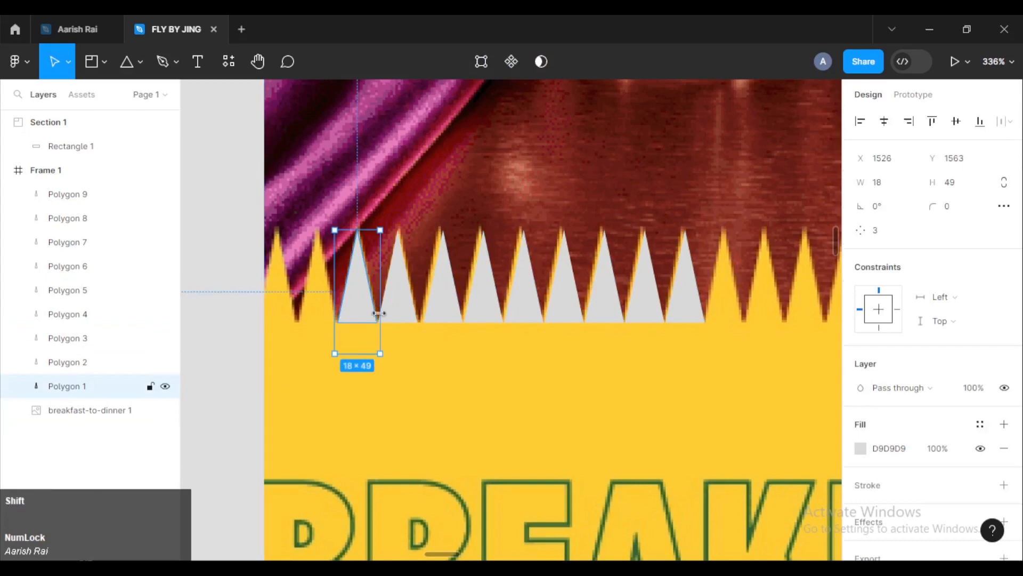
shift+click(398, 312)
shift+click(443, 314)
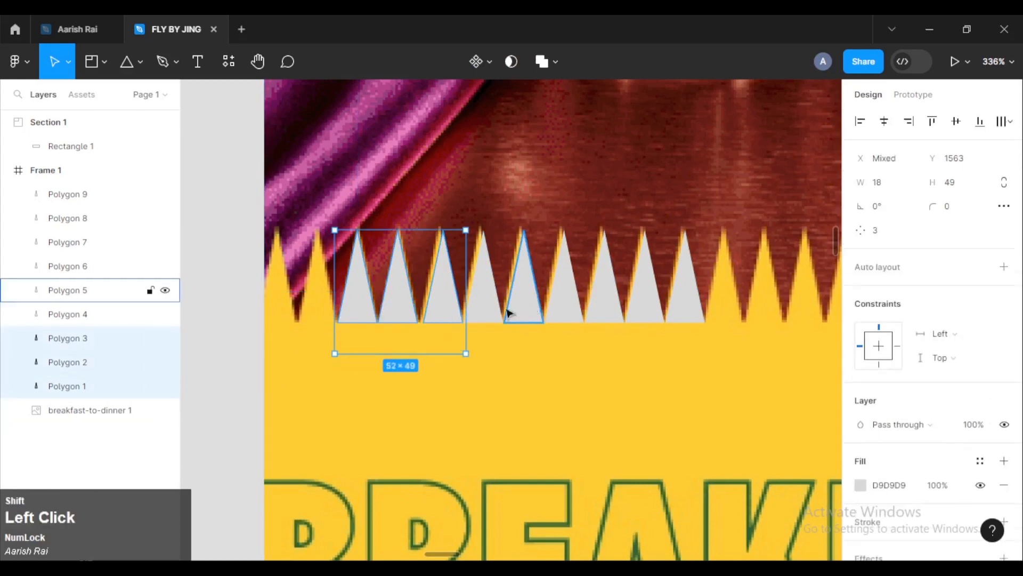
shift+click(484, 312)
shift+click(524, 309)
shift+click(565, 309)
shift+click(605, 308)
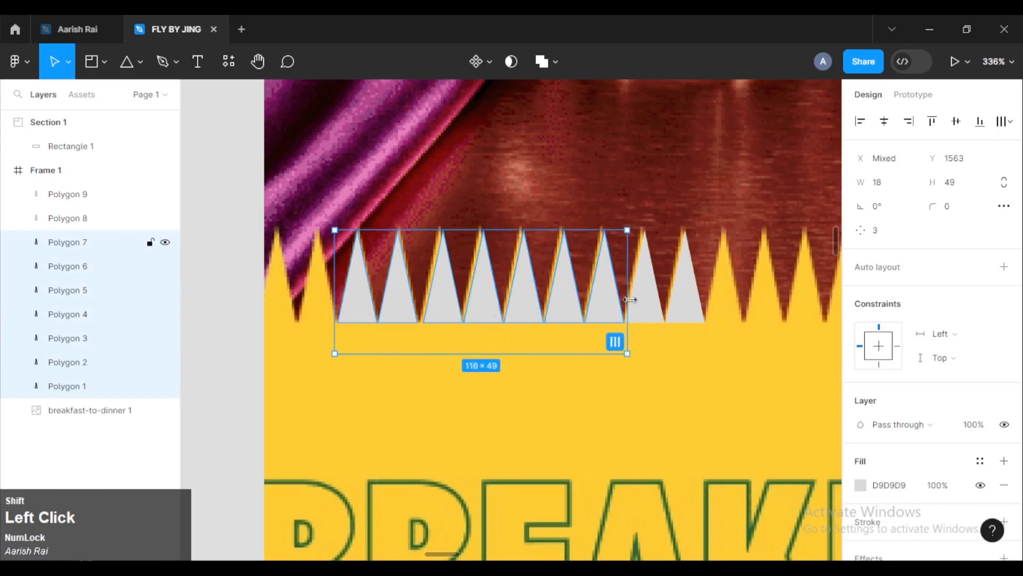
shift+click(645, 304)
shift+click(683, 305)
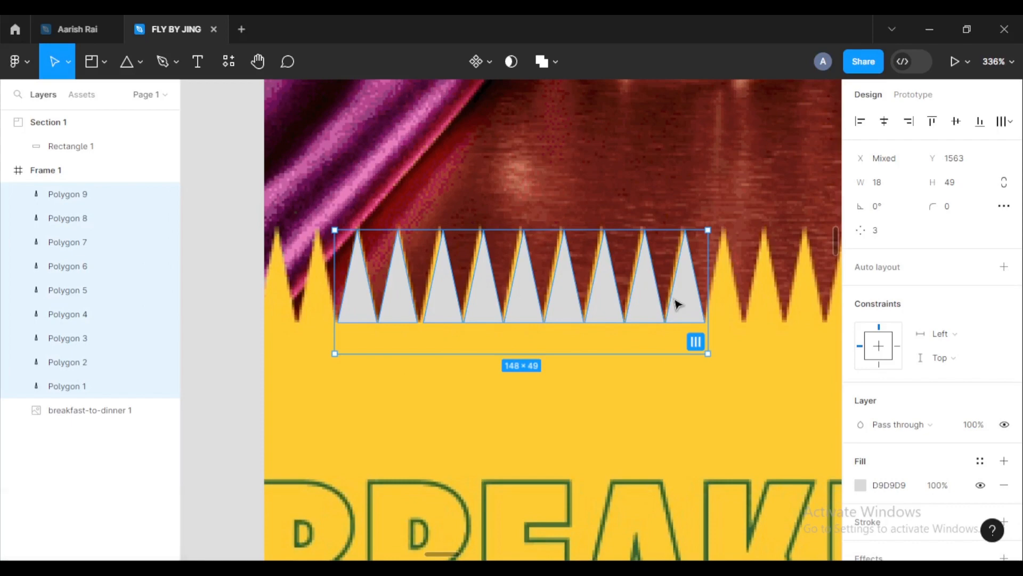
right_click(624, 296)
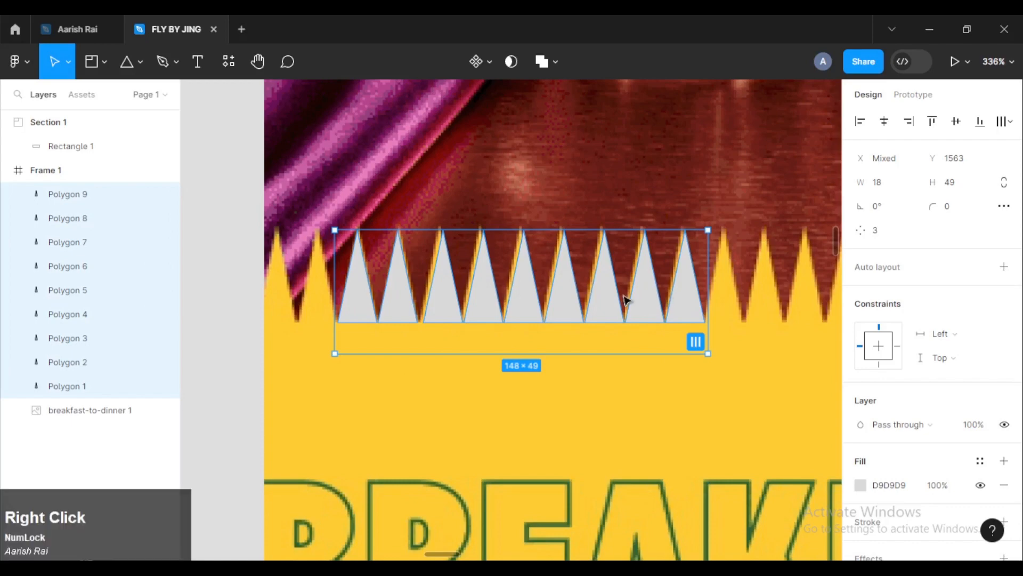
click(632, 286)
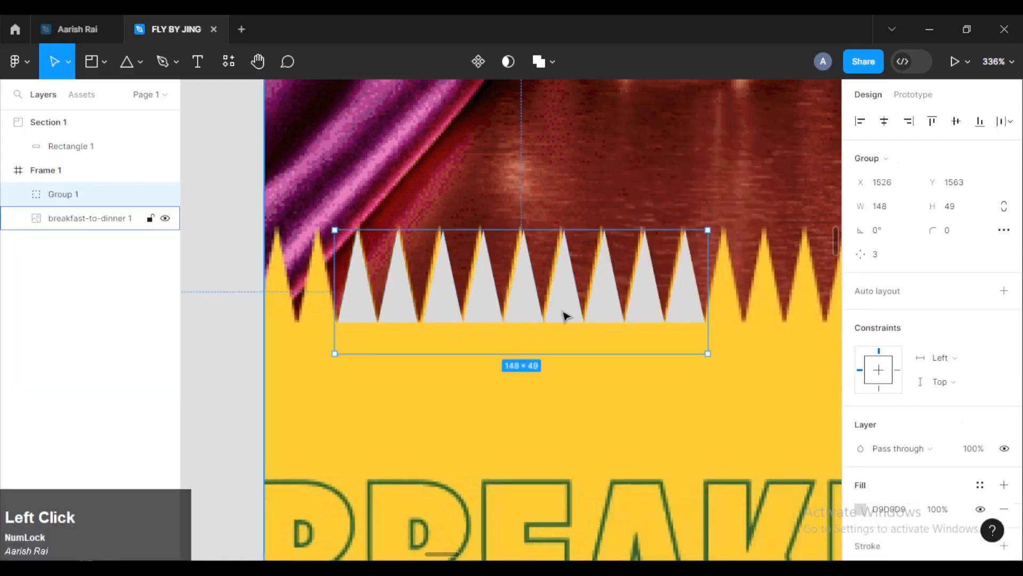
click(446, 334)
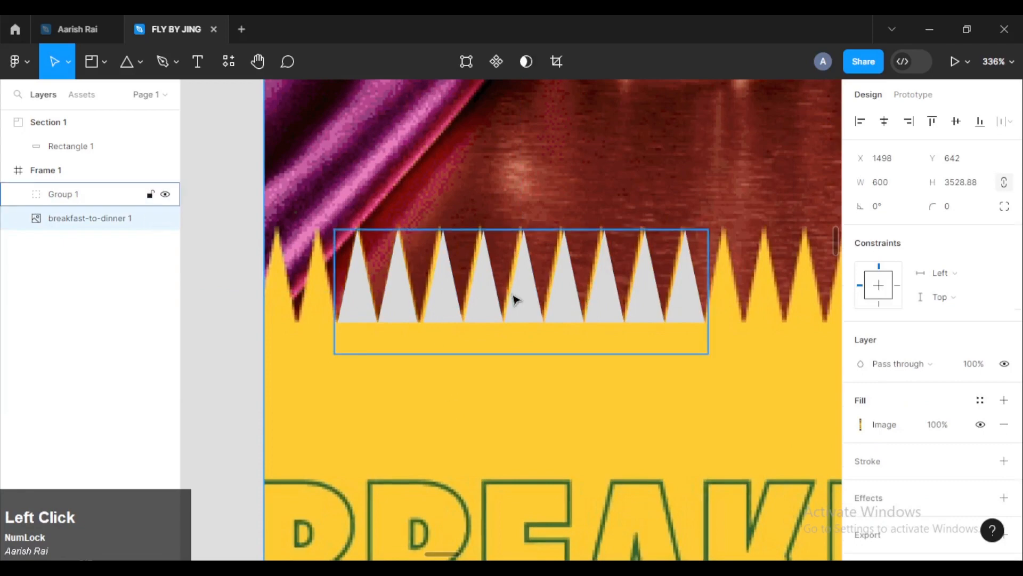
drag(513, 297, 460, 299)
key(ctrl+z)
key(ctrl+z)
Duplicate the nine-triangle group onto the next teeth of the zigzag edge, placing the copy at X 1672, Y 1563.
ctrl+scroll(459, 299, down, 3)
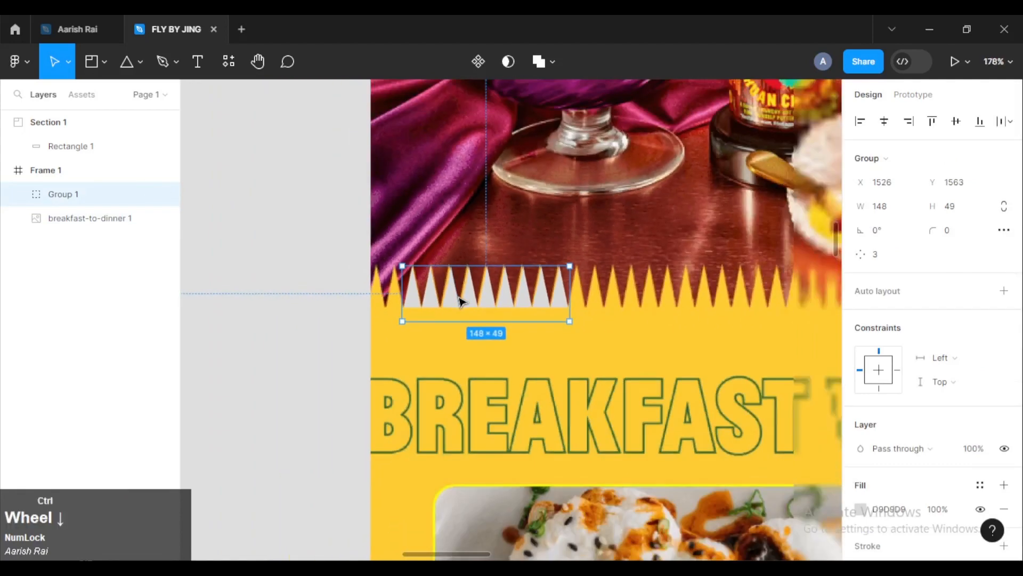
drag(495, 303, 341, 278)
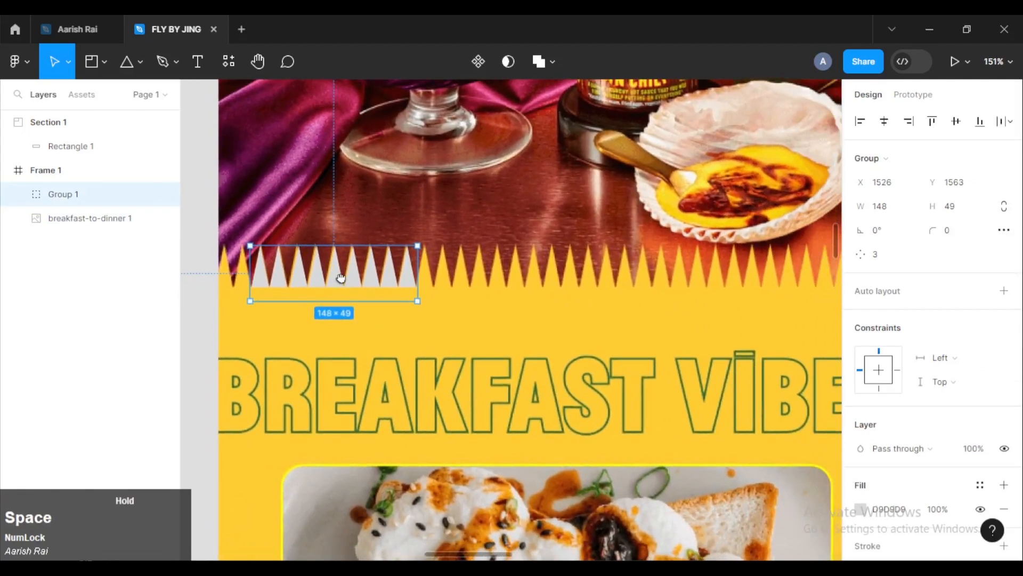
click(385, 282)
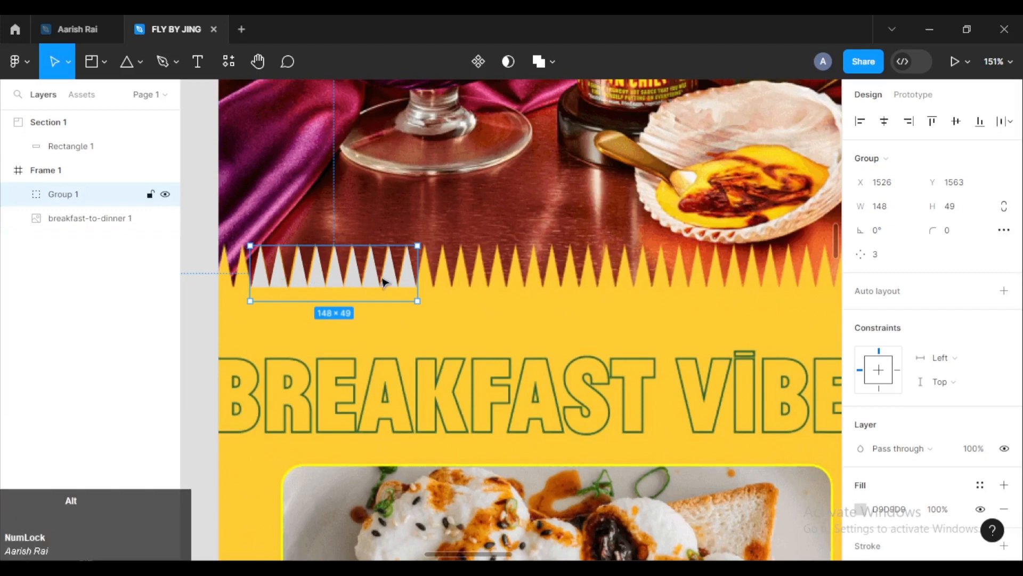
drag(385, 283, 550, 281)
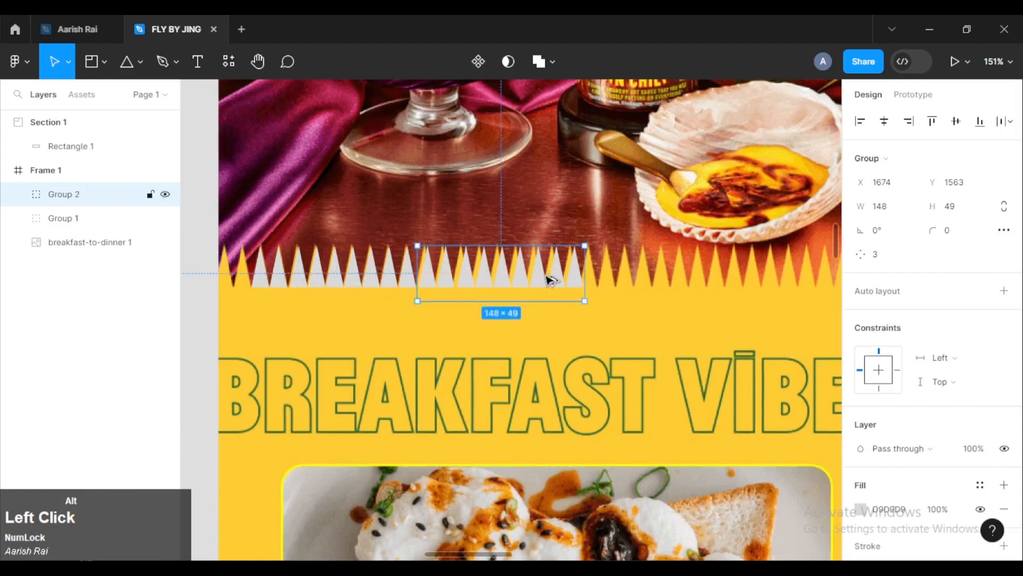
scroll(448, 282, up, 10)
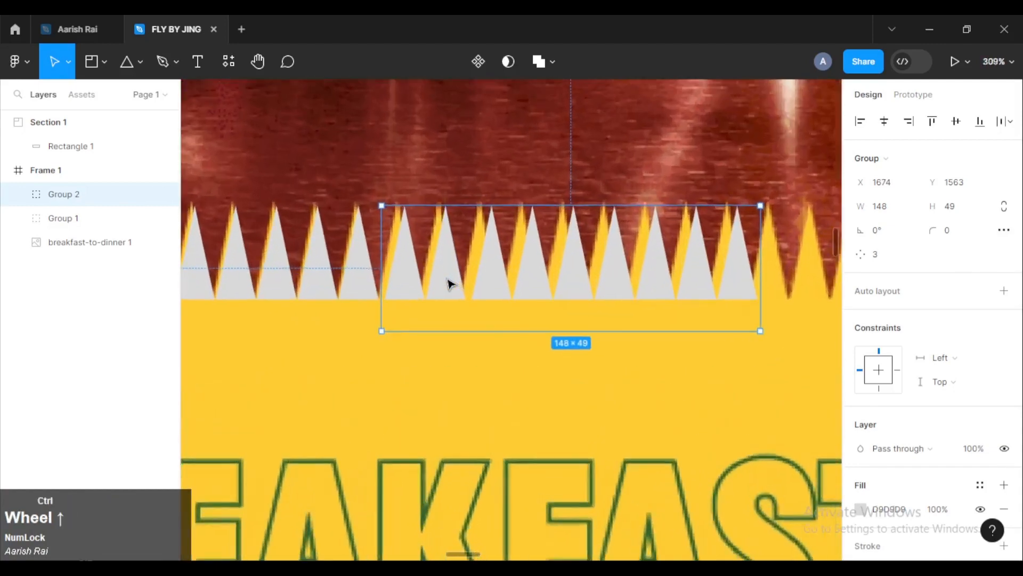
drag(448, 283, 442, 279)
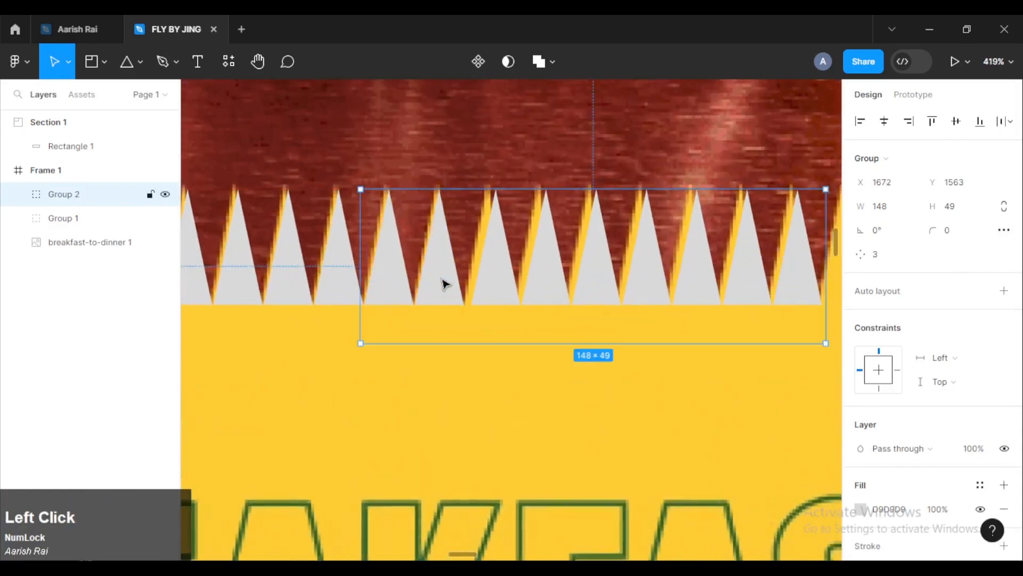
Duplicate the triangle group twice more along the zigzag edge at Y 1563, placing the copies at X 1818 and X 1964.
key(space)
drag(515, 280, 226, 258)
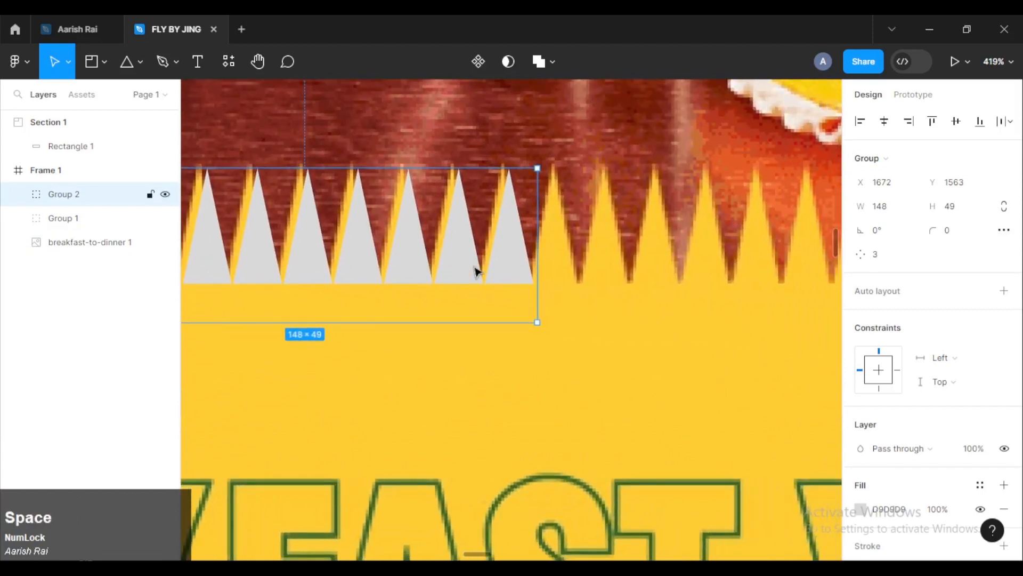
drag(476, 272, 760, 259)
key(alt)
key(space)
drag(654, 255, 305, 260)
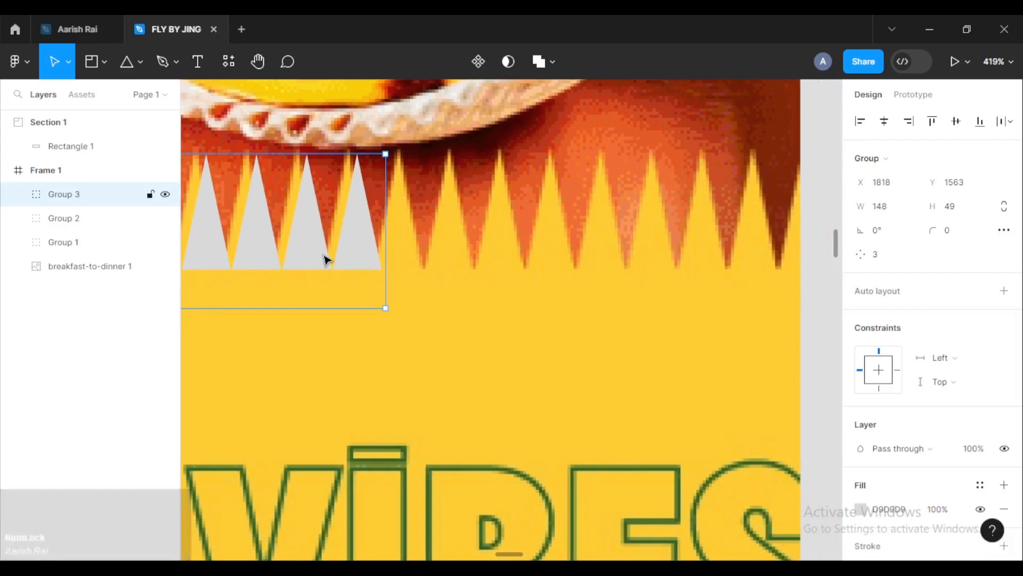
key(alt)
drag(379, 258, 789, 261)
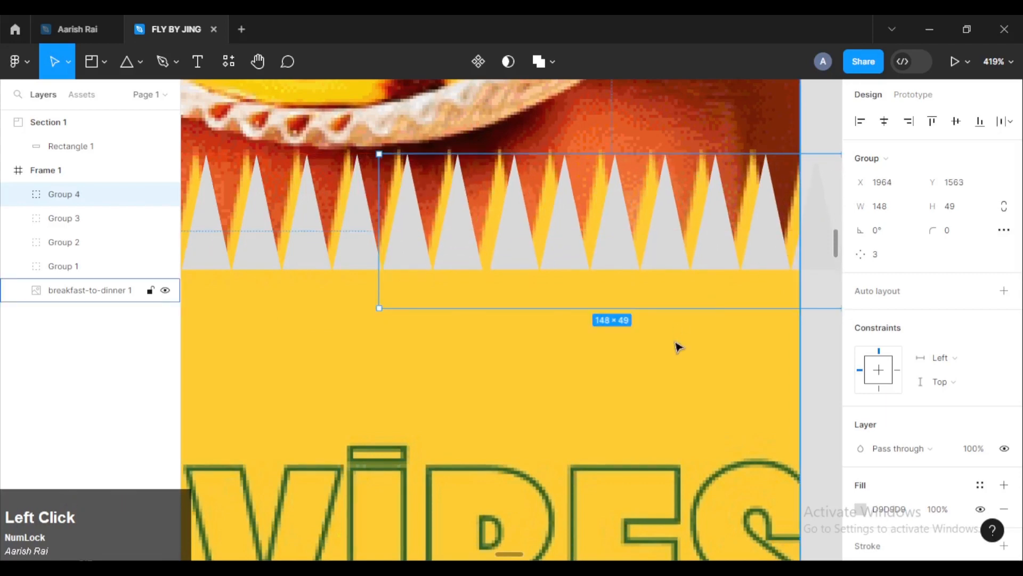
Ungroup the last triangle group and delete the triangle that sticks out past the image's right edge.
click(680, 334)
click(679, 256)
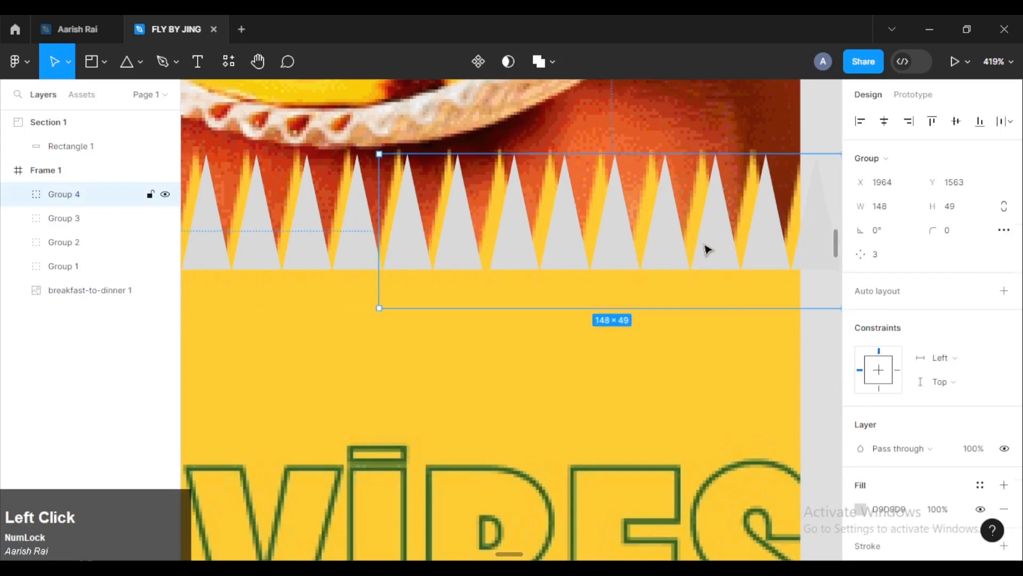
right_click(706, 249)
mouse_move(673, 447)
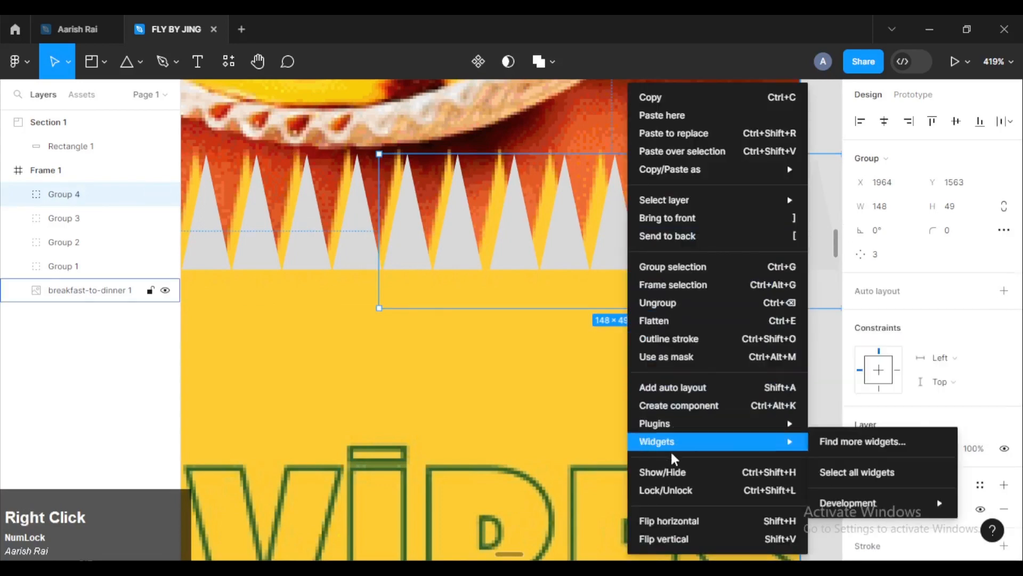
click(673, 302)
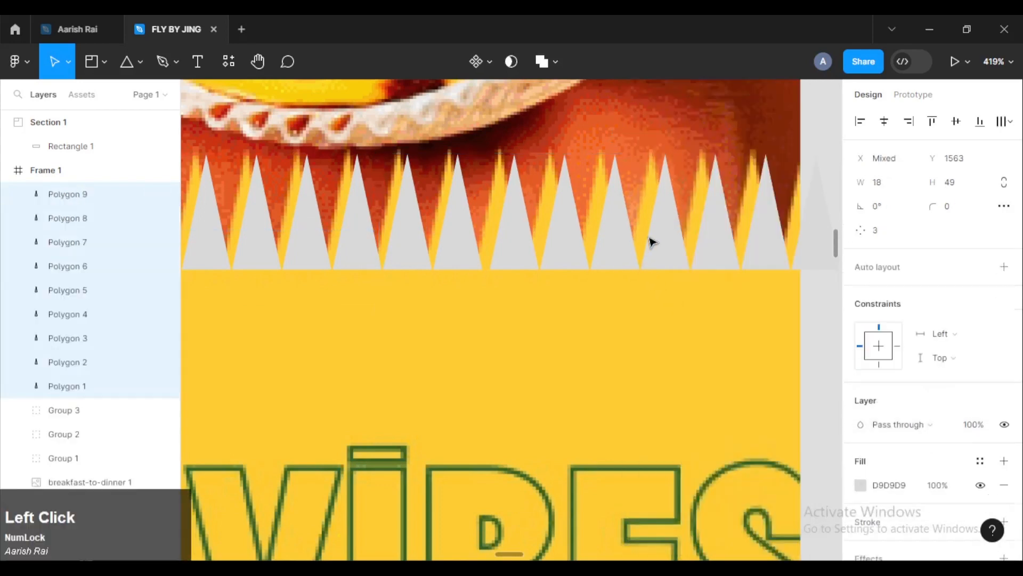
click(651, 241)
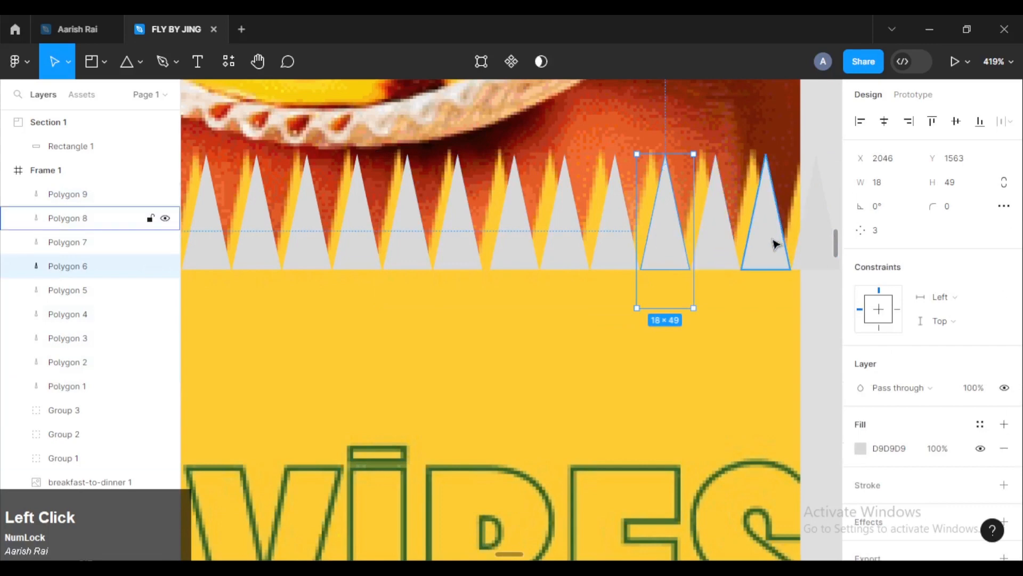
click(801, 253)
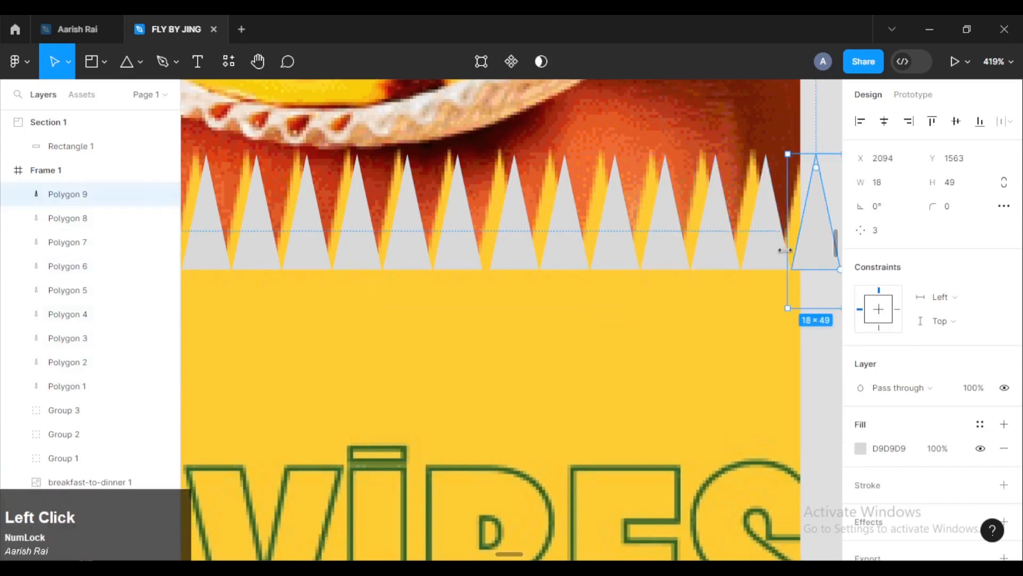
key(space)
drag(749, 281, 469, 300)
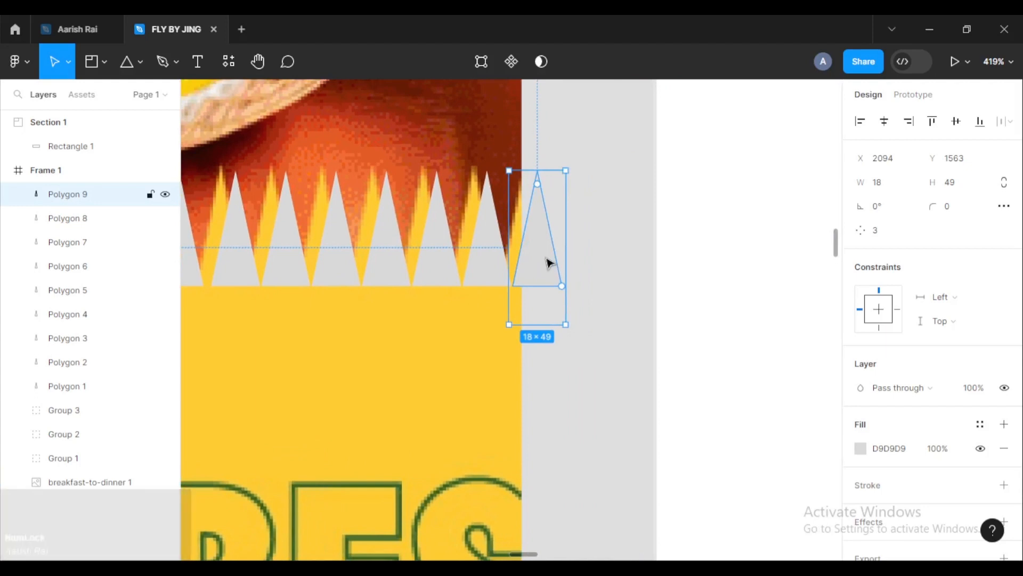
key(Delete)
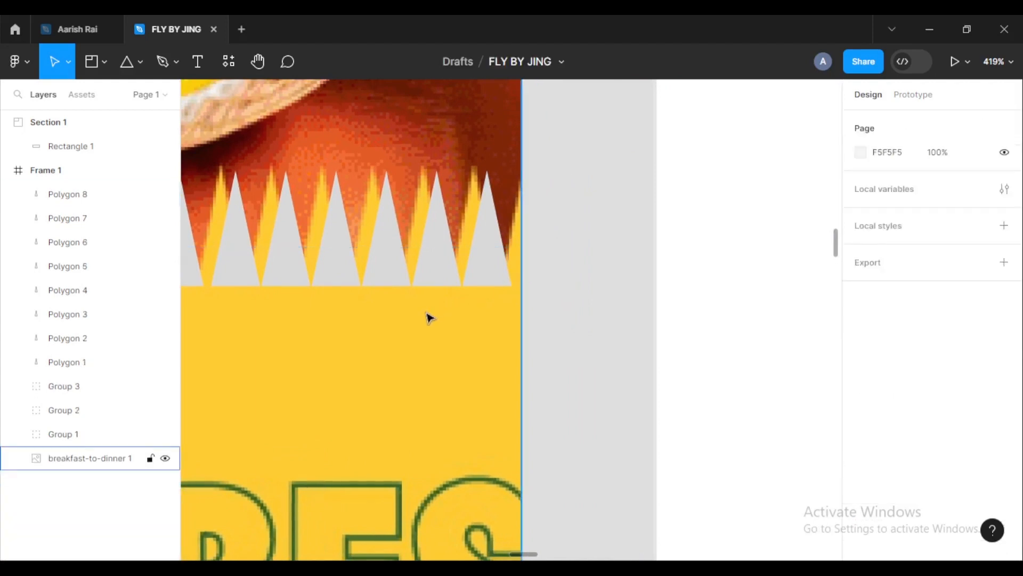
Ungroup the first nine-triangle group at the left end of the zigzag edge.
scroll(427, 318, down, 3)
drag(311, 329, 635, 275)
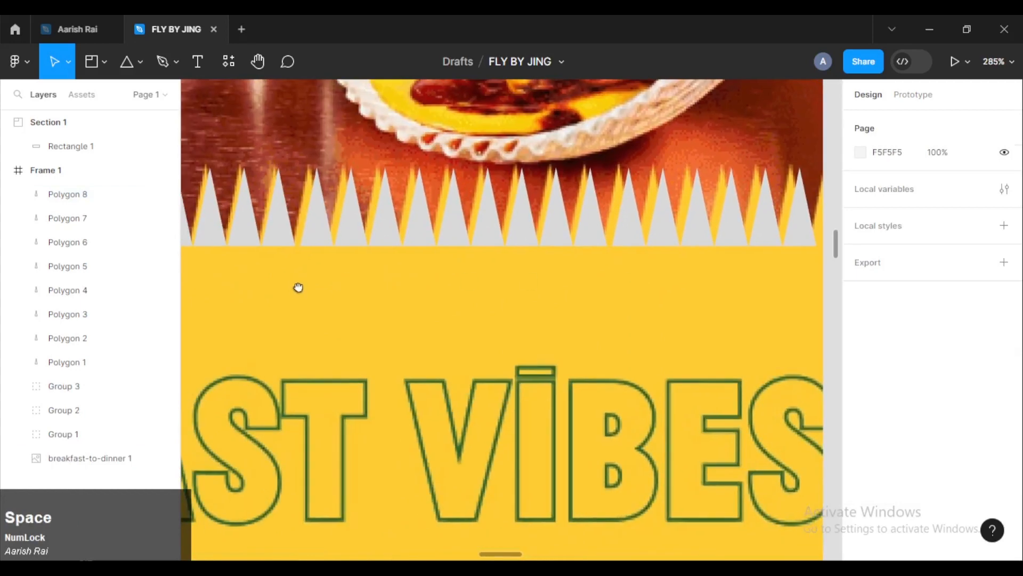
drag(297, 288, 618, 277)
drag(275, 306, 616, 299)
drag(420, 281, 567, 324)
scroll(498, 330, up, 5)
scroll(494, 313, up, 3)
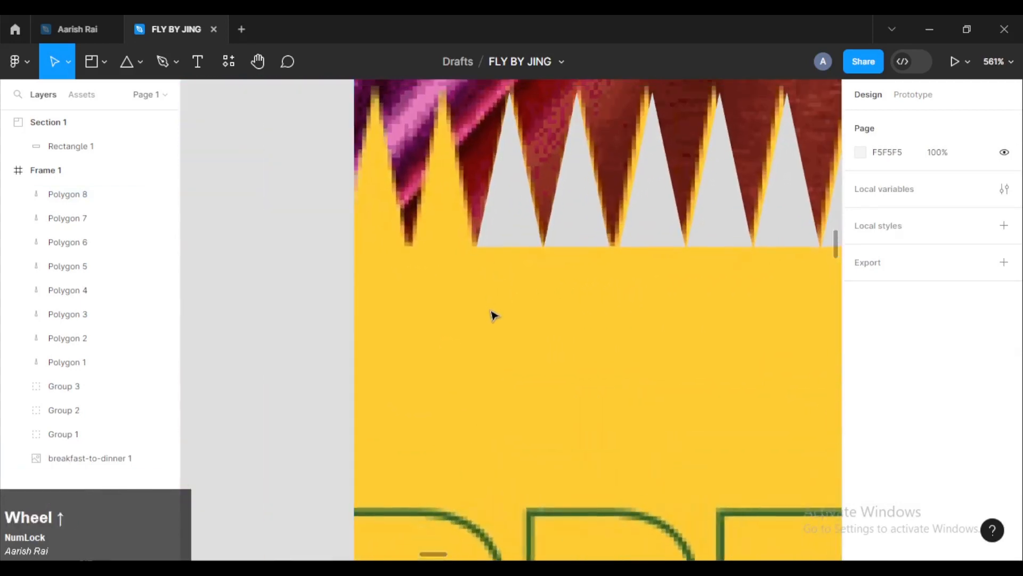
click(510, 295)
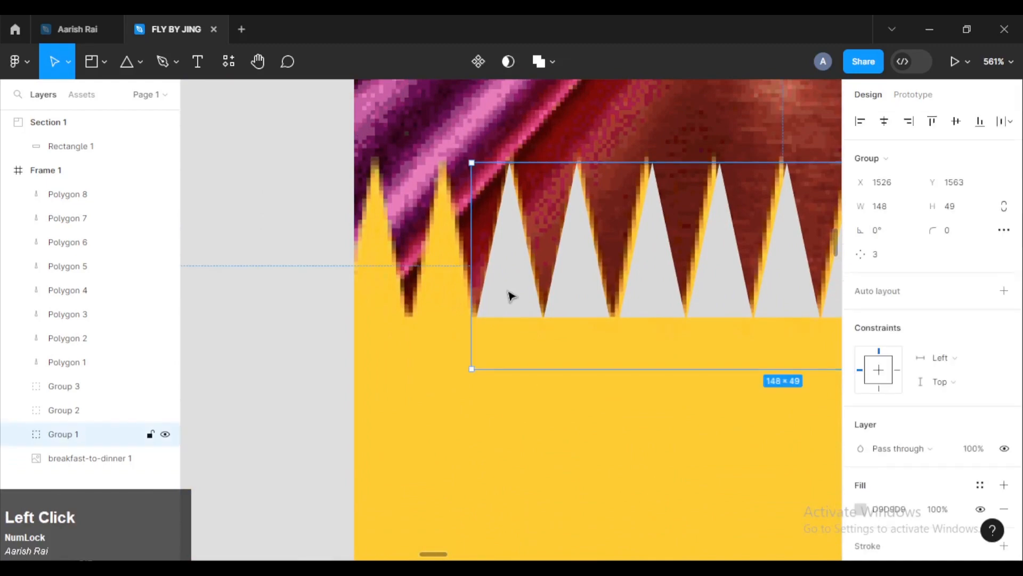
right_click(510, 295)
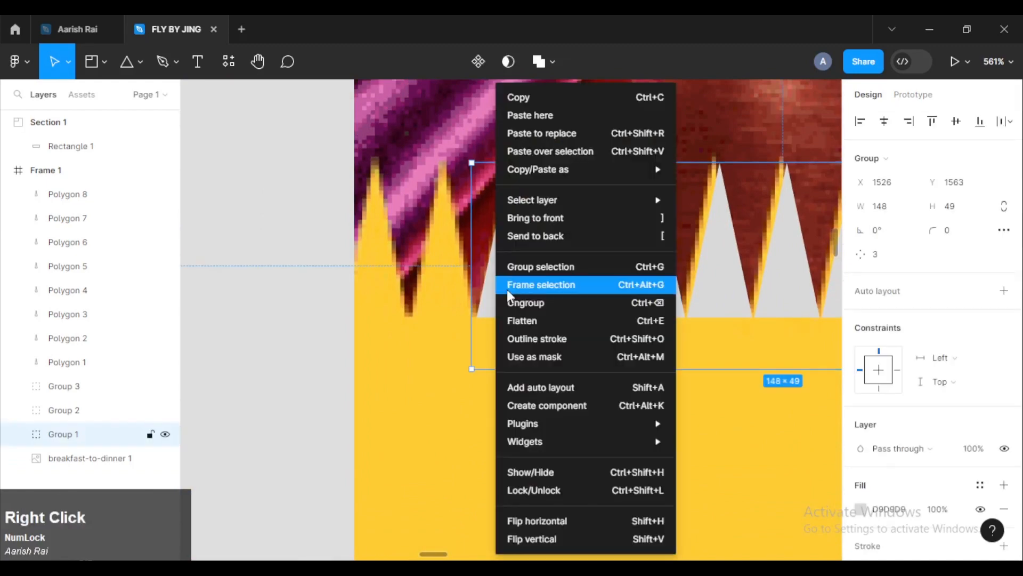
click(552, 302)
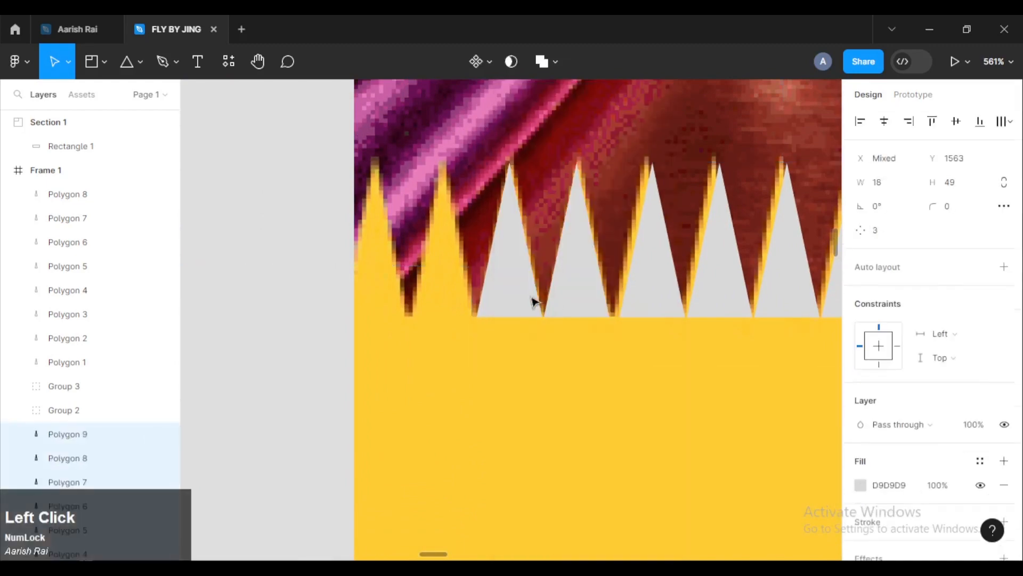
Duplicate the leftmost grey triangle onto the two uncovered teeth at the image's left edge, at X 1510 and X 1494.
click(515, 298)
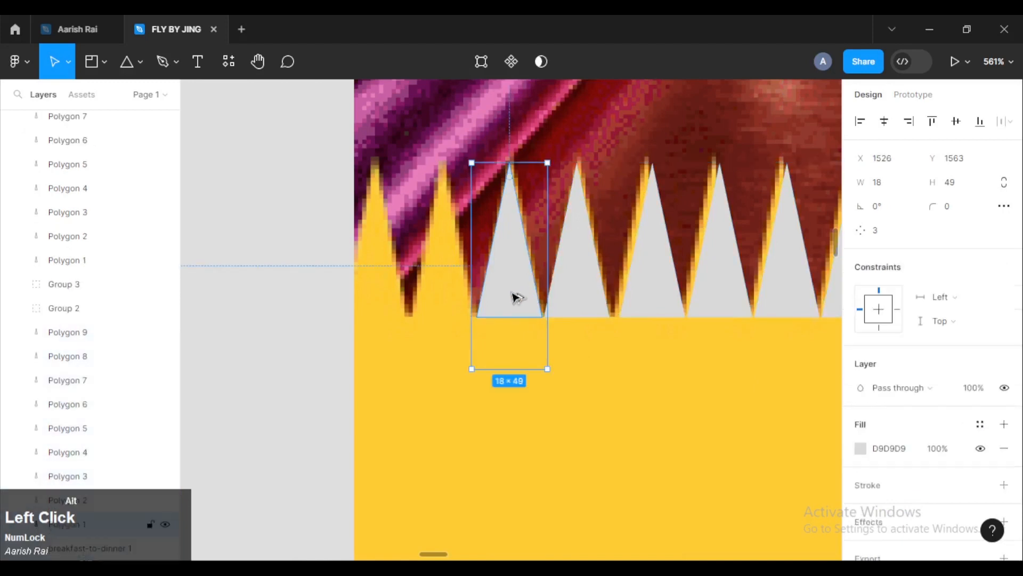
drag(515, 297, 448, 297)
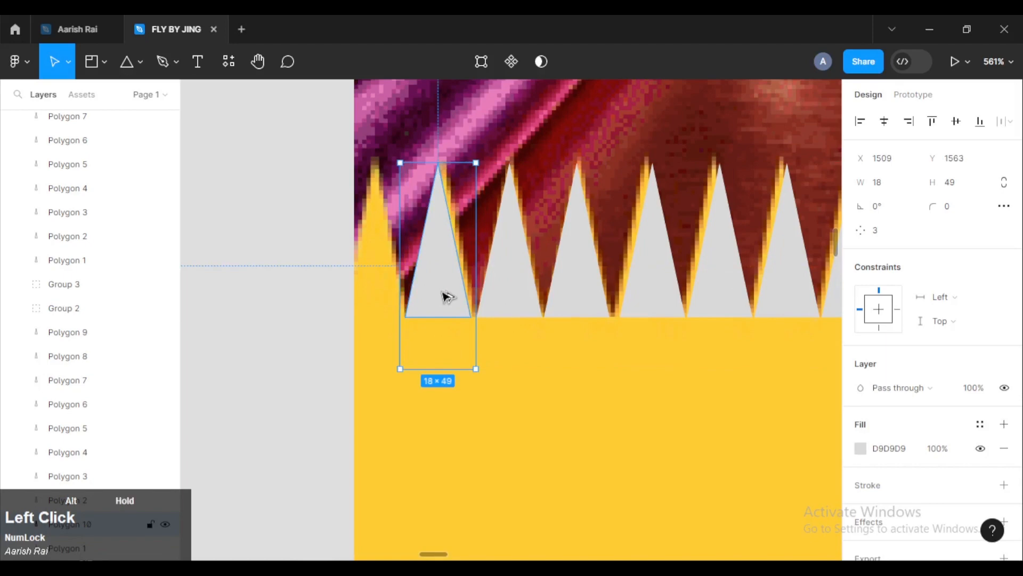
drag(447, 297, 450, 296)
scroll(475, 338, up, 4)
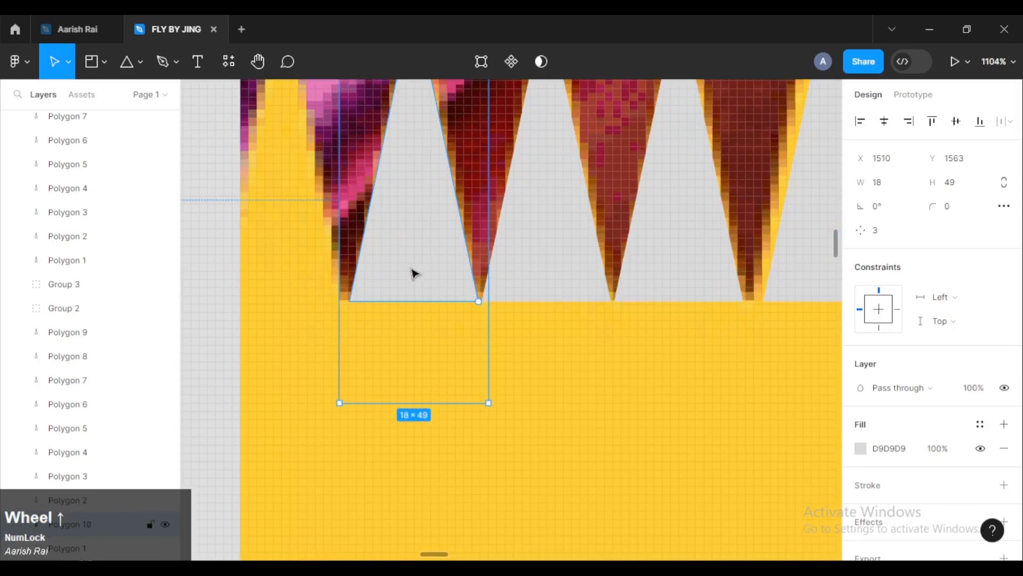
scroll(414, 273, up, 3)
drag(415, 302, 288, 304)
scroll(303, 320, down, 5)
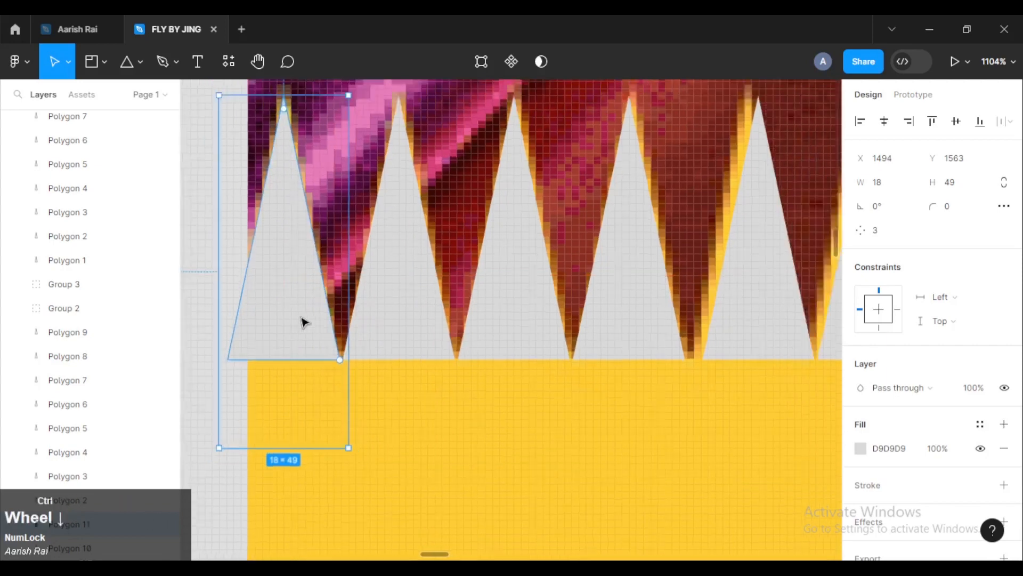
scroll(540, 338, down, 4)
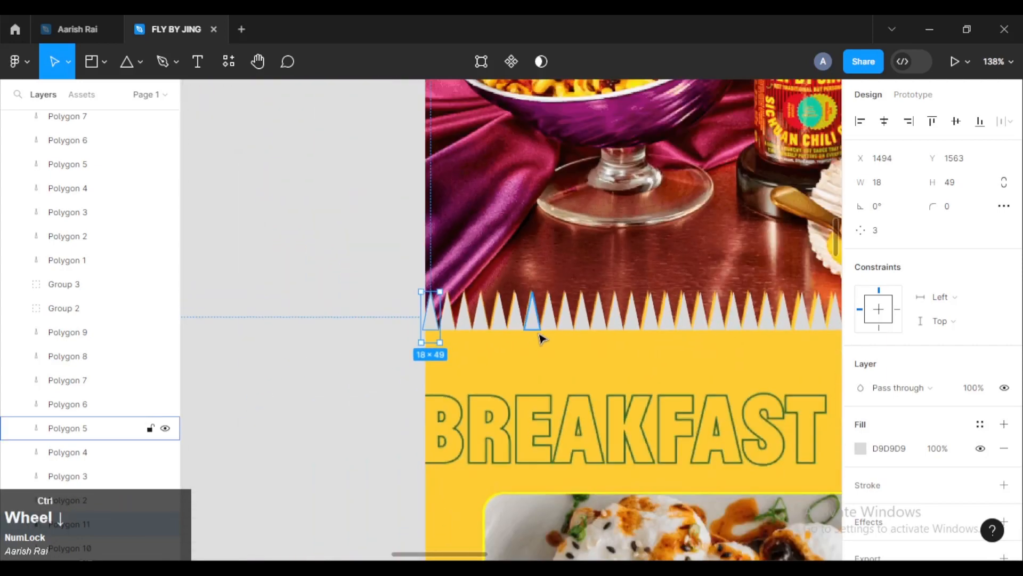
Move the reference email image away from the triangles to X 588, Y 667.
drag(592, 336, 427, 295)
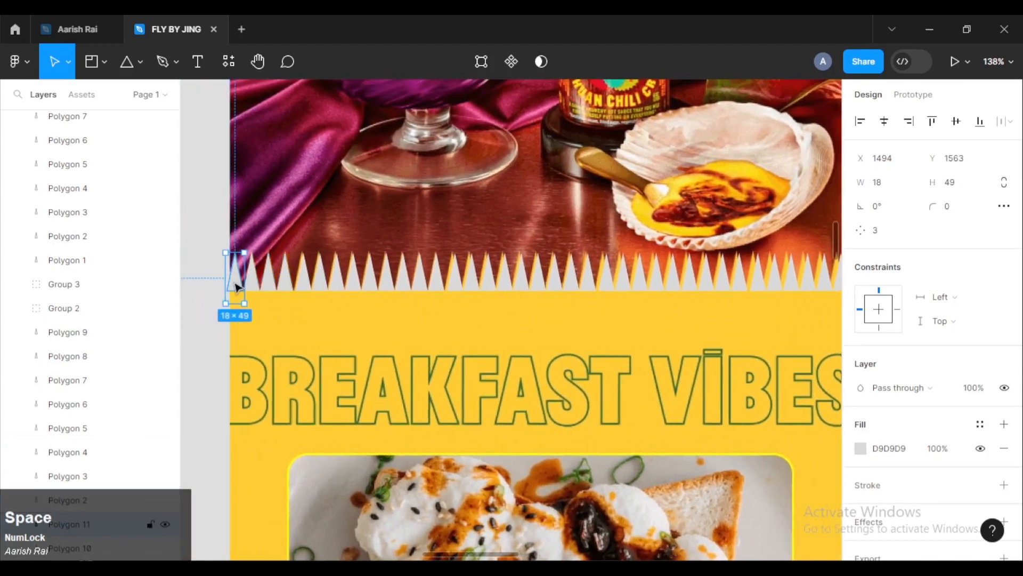
ctrl+scroll(409, 331, down, 3)
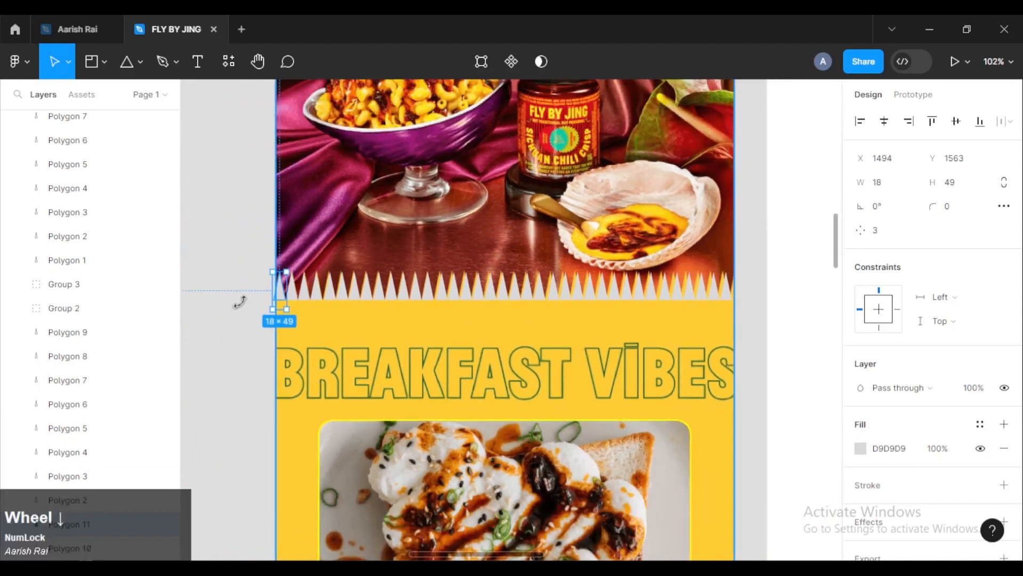
click(252, 318)
drag(262, 263, 434, 322)
scroll(253, 297, down, 6)
double_click(435, 322)
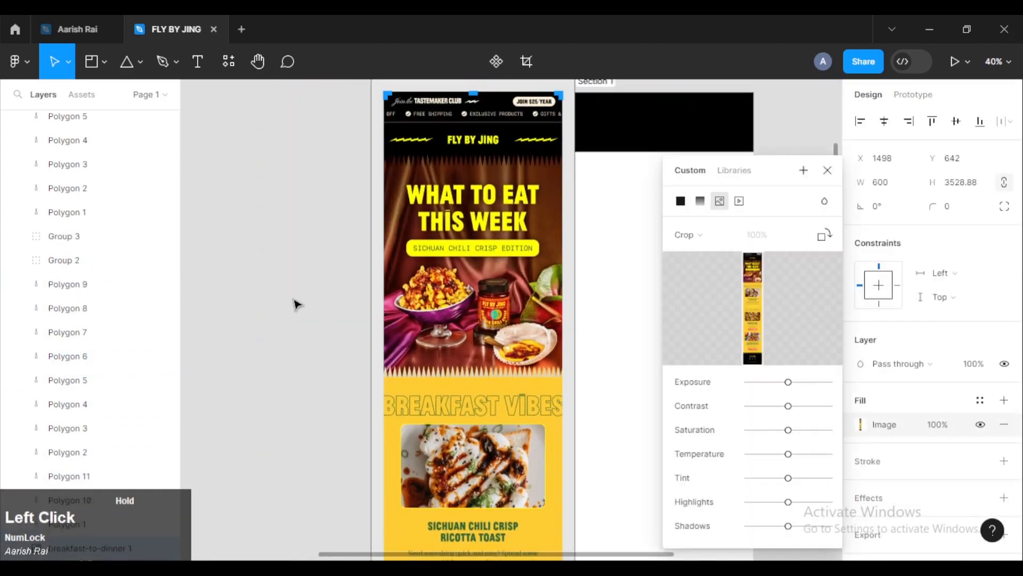
click(828, 170)
drag(478, 253, 200, 258)
Group all the grey triangles and triangle groups of the zigzag row into a single group.
scroll(348, 311, up, 2)
scroll(348, 311, up, 1)
scroll(348, 311, down, 2)
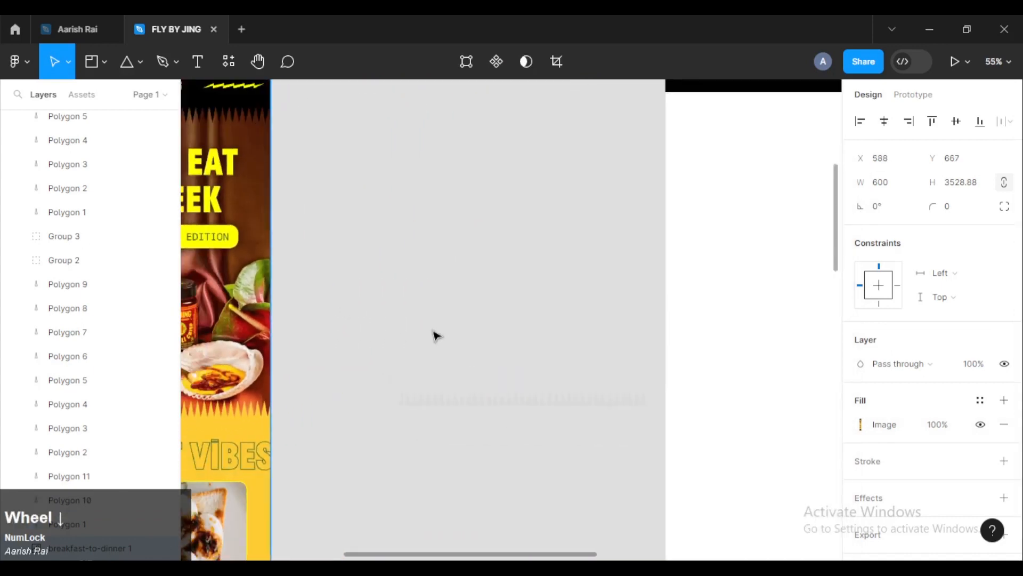
drag(442, 335, 384, 293)
drag(322, 328, 596, 387)
right_click(516, 361)
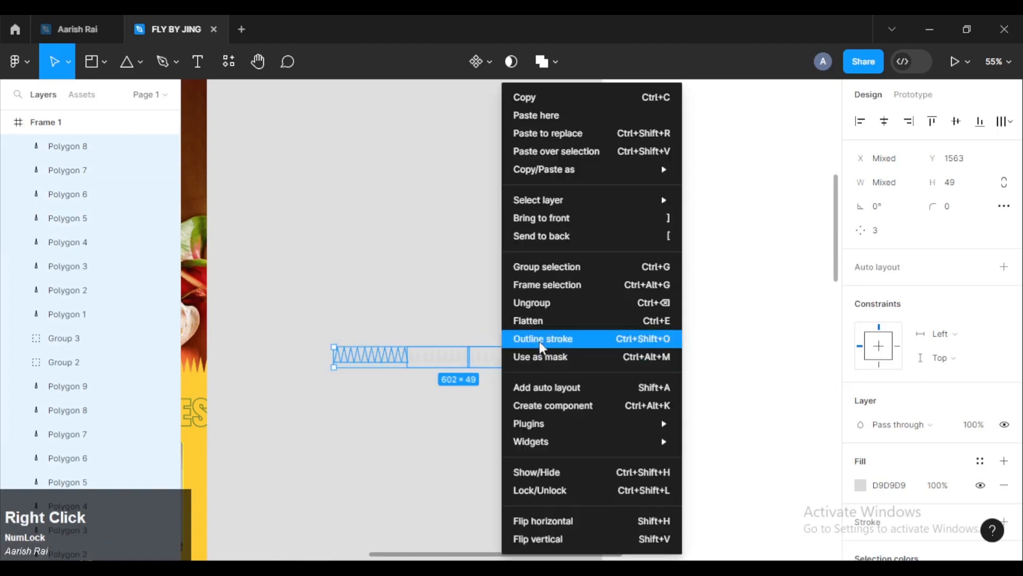
click(551, 272)
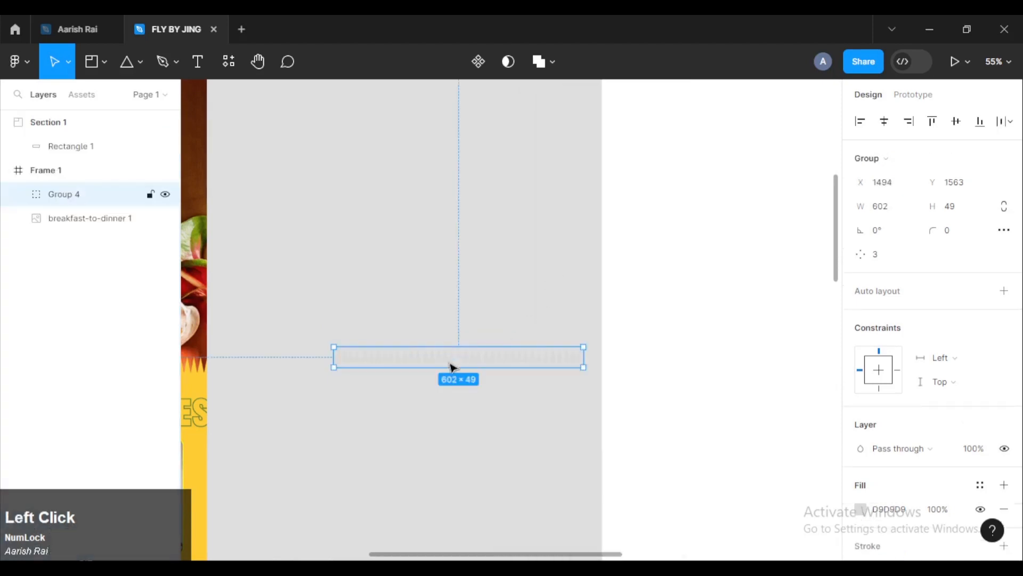
Reposition the triangle group at X 1523, Y 1427 and fill it with black (000000).
drag(450, 368, 448, 354)
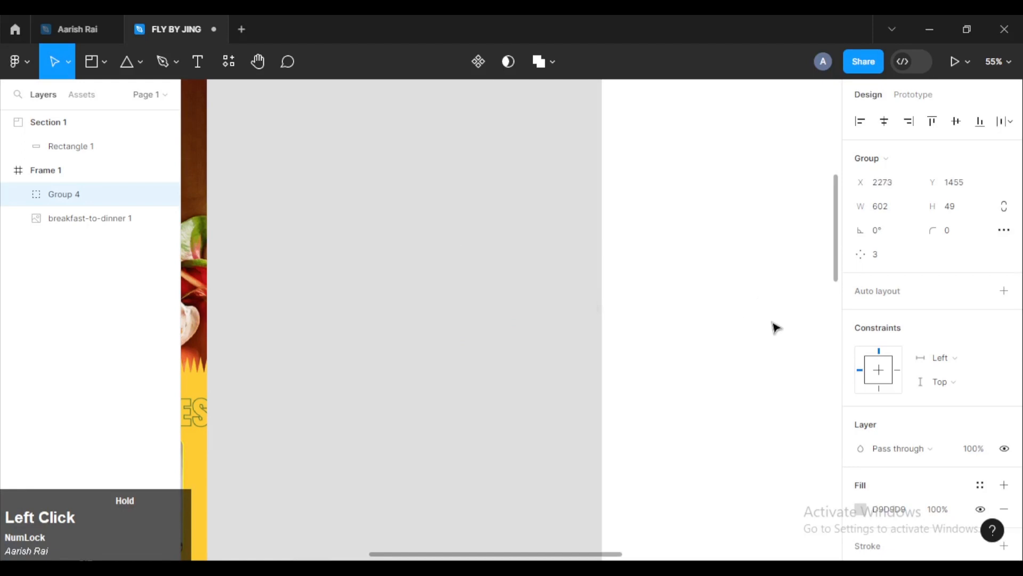
drag(462, 307, 462, 308)
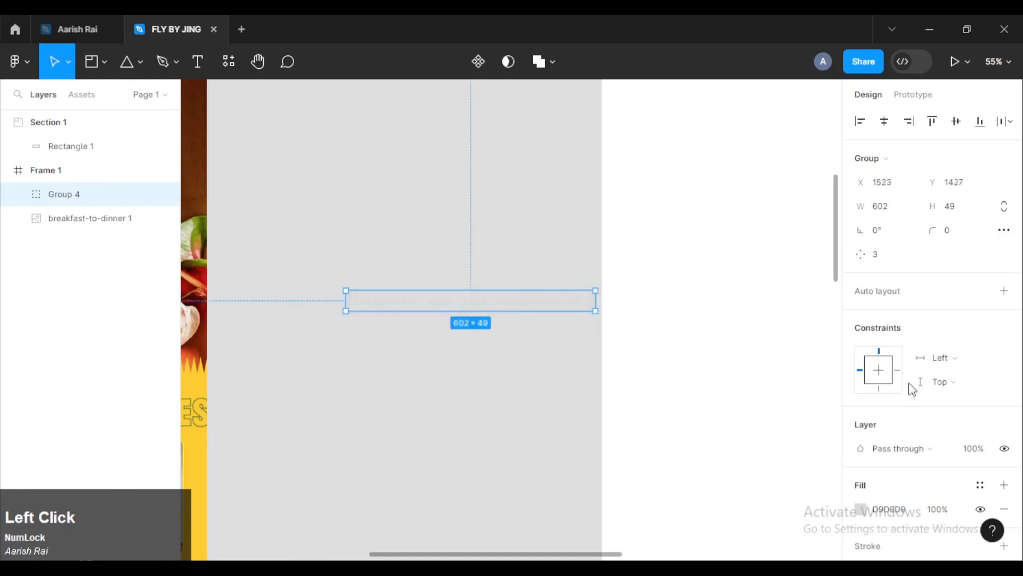
click(859, 511)
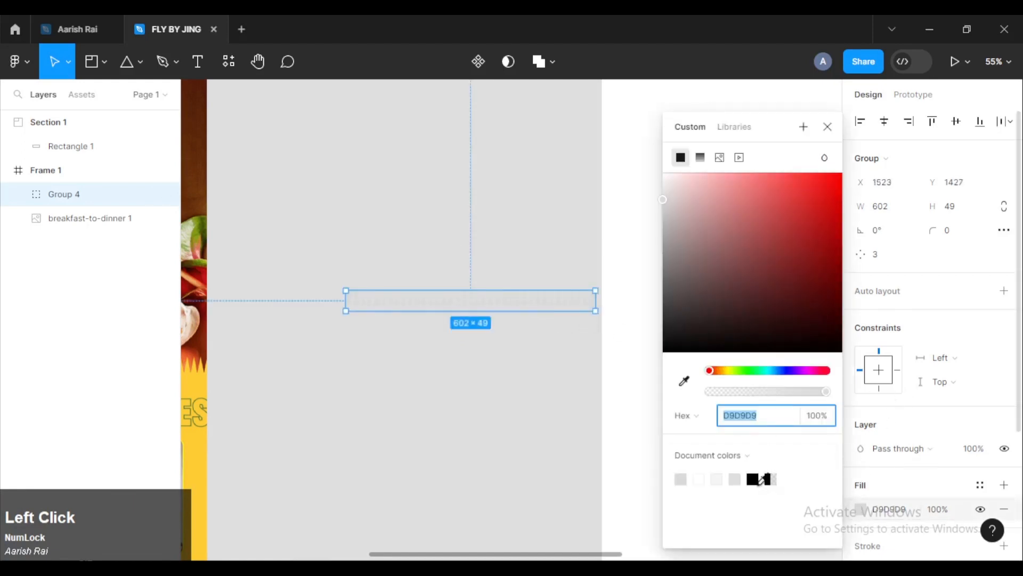
click(754, 475)
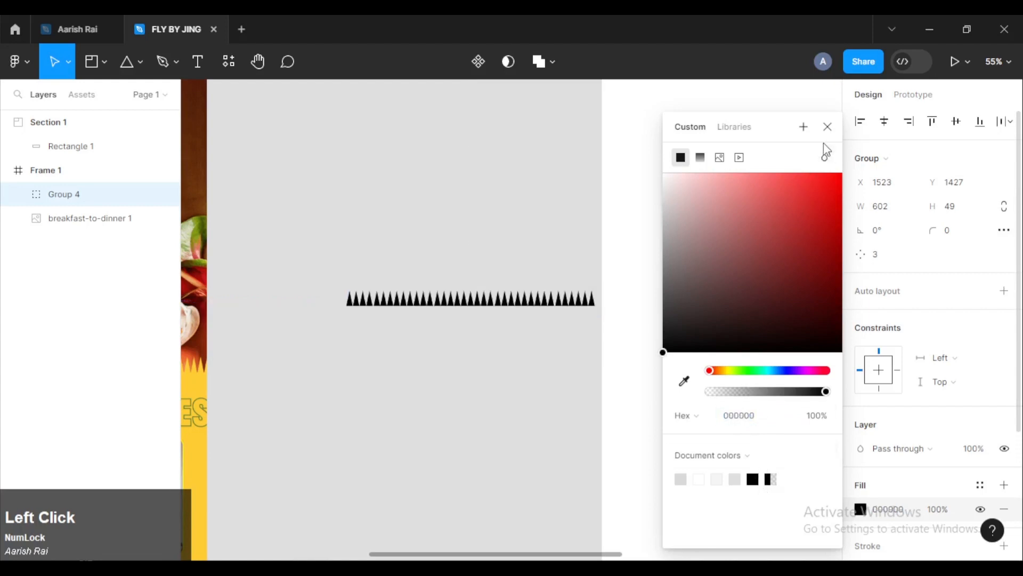
click(827, 126)
Move the black zigzag group into Section 1, spanning its width at X -2, Y 533.
scroll(430, 216, down, 5)
drag(430, 217, 395, 276)
drag(421, 318, 554, 263)
scroll(555, 263, up, 5)
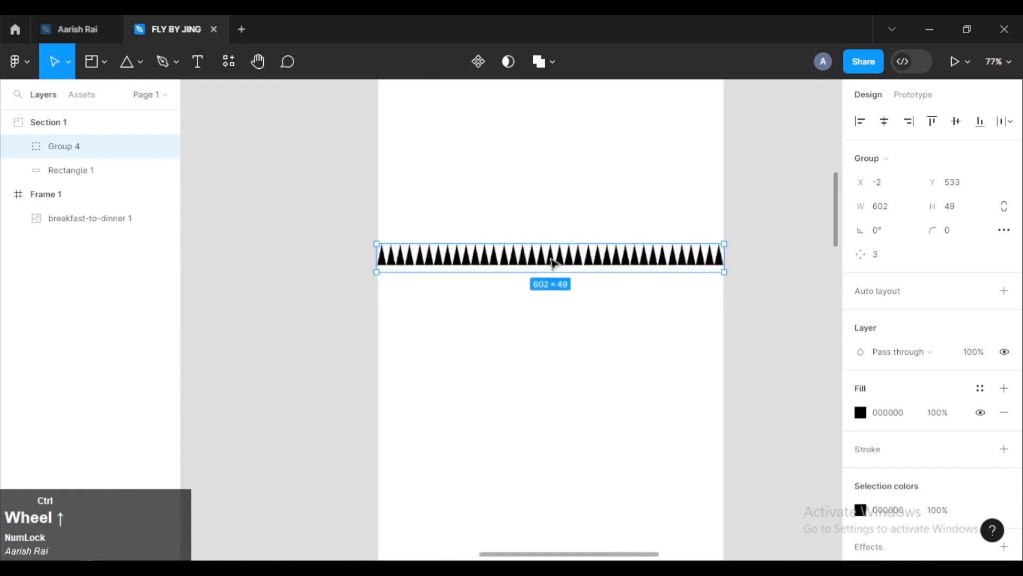
click(425, 331)
scroll(434, 325, down, 4)
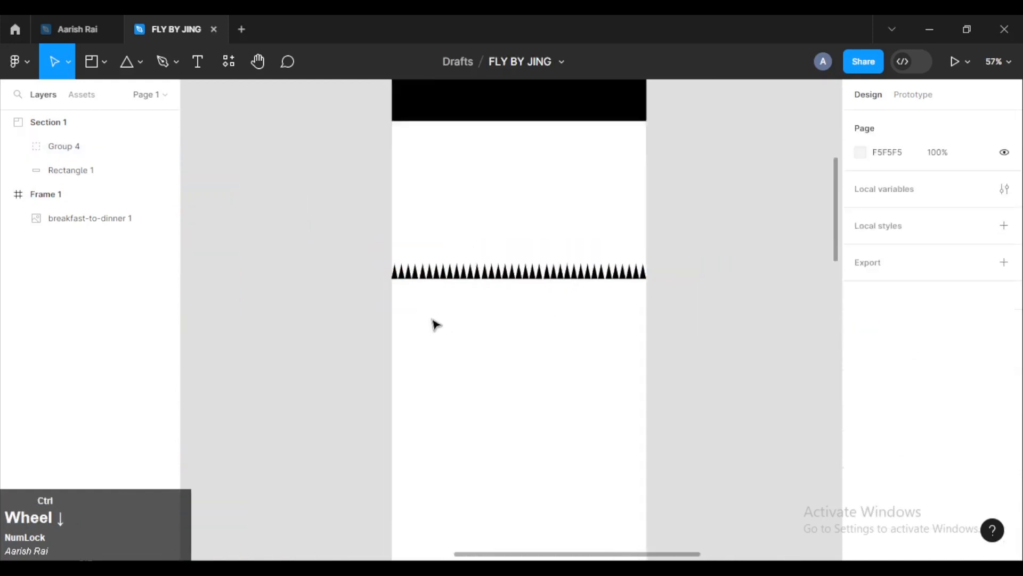
Move the reference email image back beside Section 1, at X 1501, Y 642.
click(398, 318)
drag(398, 318, 603, 299)
drag(302, 303, 582, 301)
drag(656, 304, 535, 301)
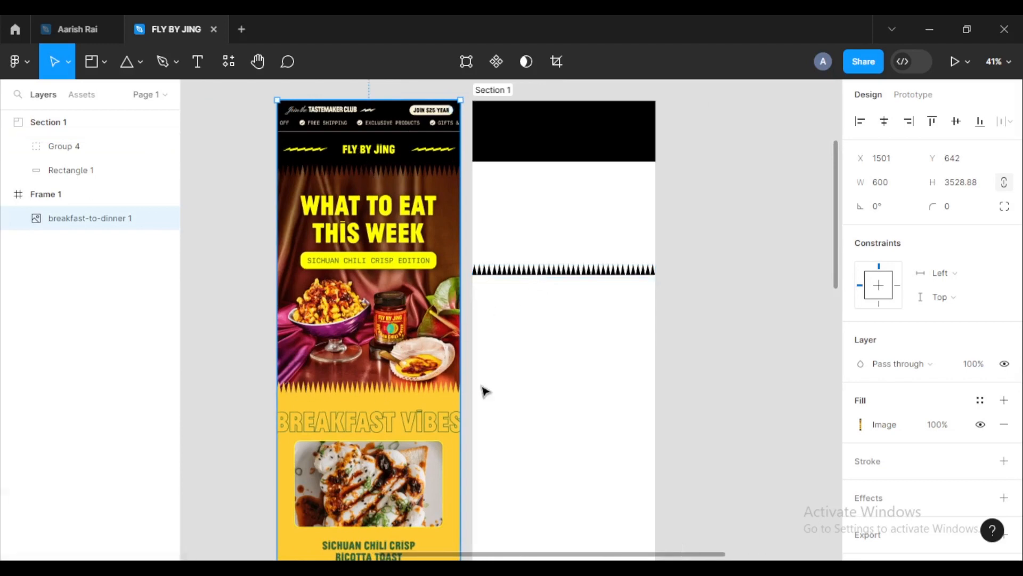
Duplicate the black zigzag group further down in Section 1, at X -9, Y 879.
click(551, 280)
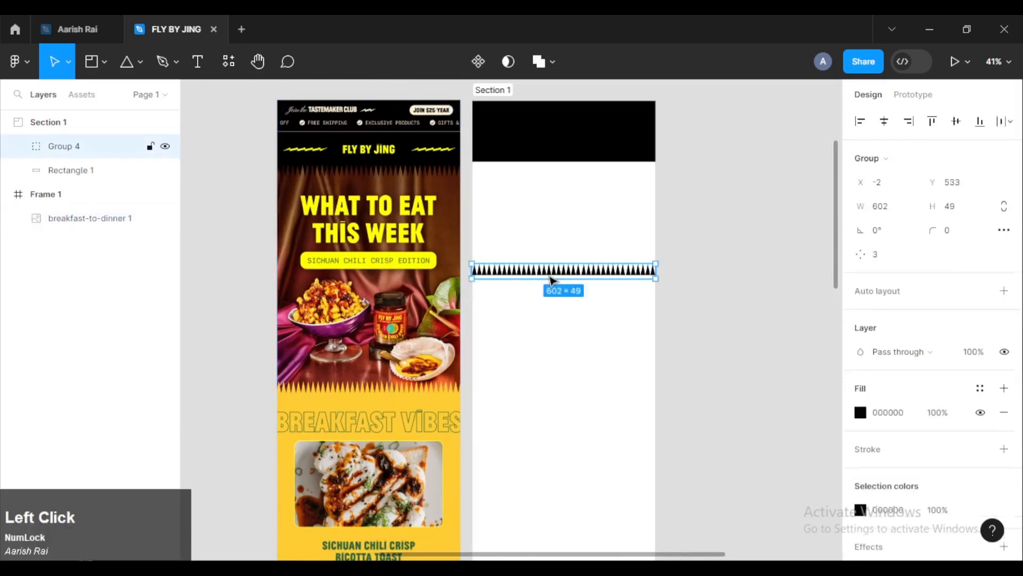
key(alt)
drag(553, 292, 552, 385)
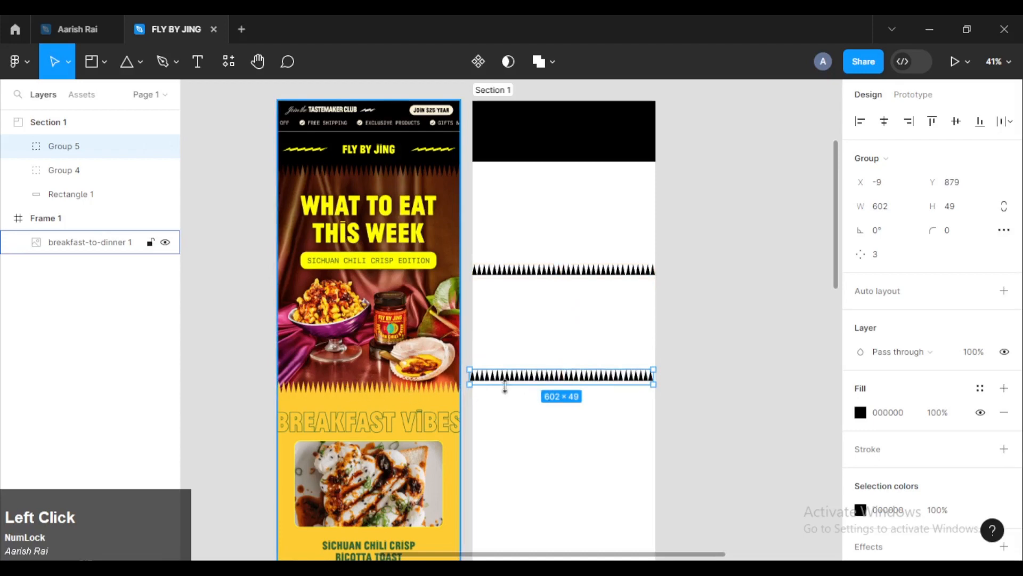
Move the upper zigzag group to Y 241 under the black header rectangle and rotate it 180°.
scroll(565, 320, up, 3)
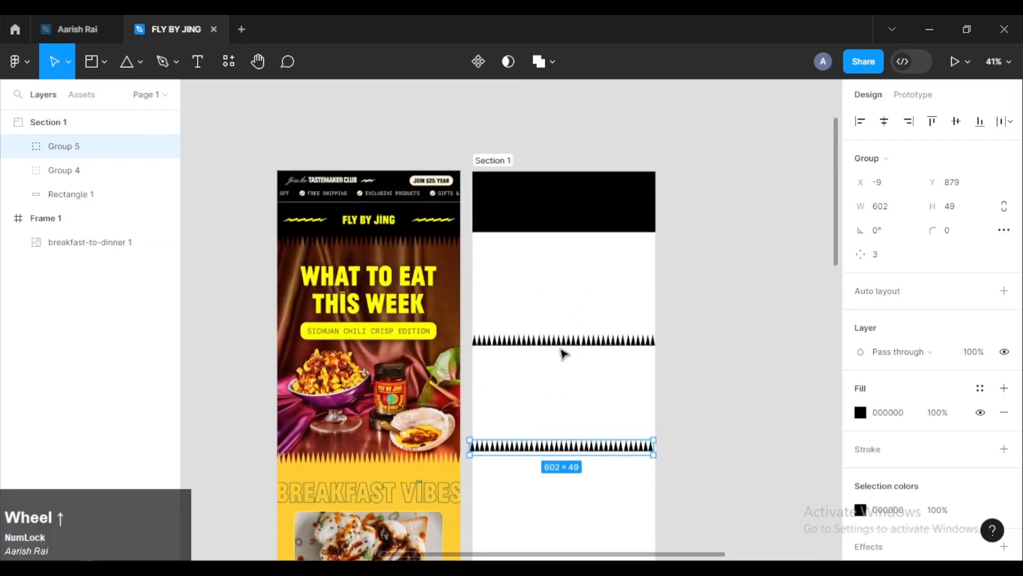
drag(555, 345, 552, 255)
scroll(567, 270, up, 4)
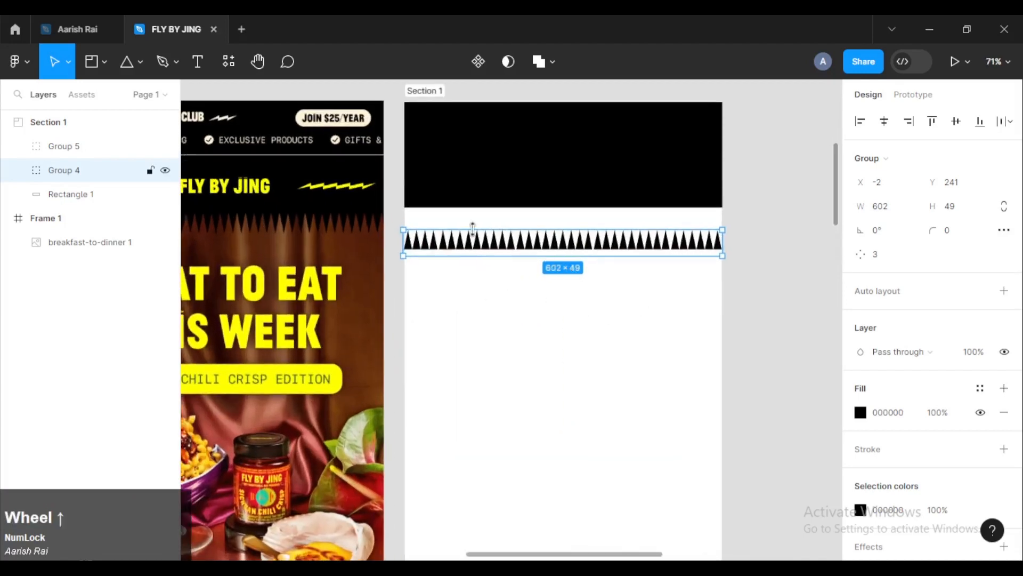
click(880, 237)
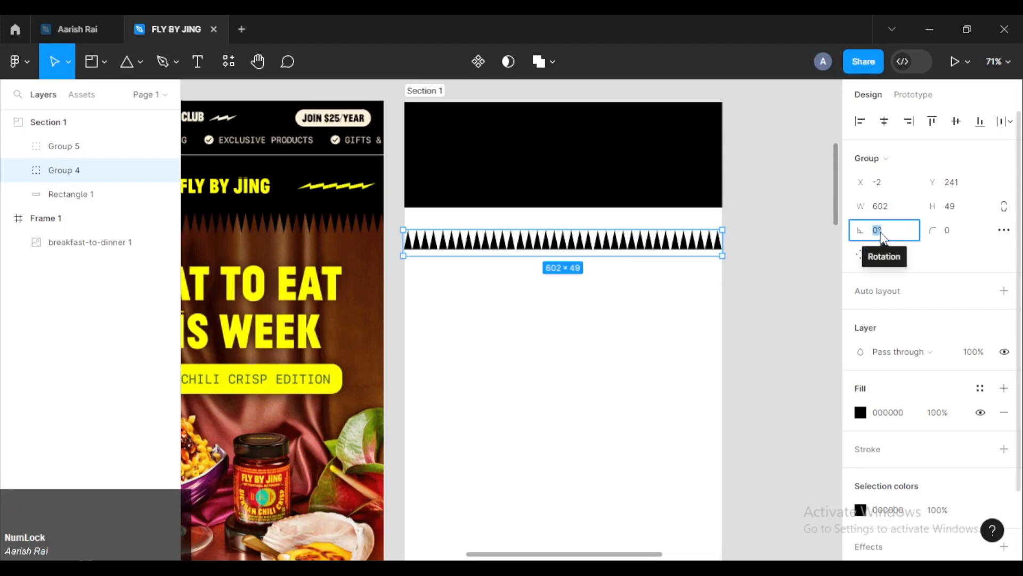
text(18)
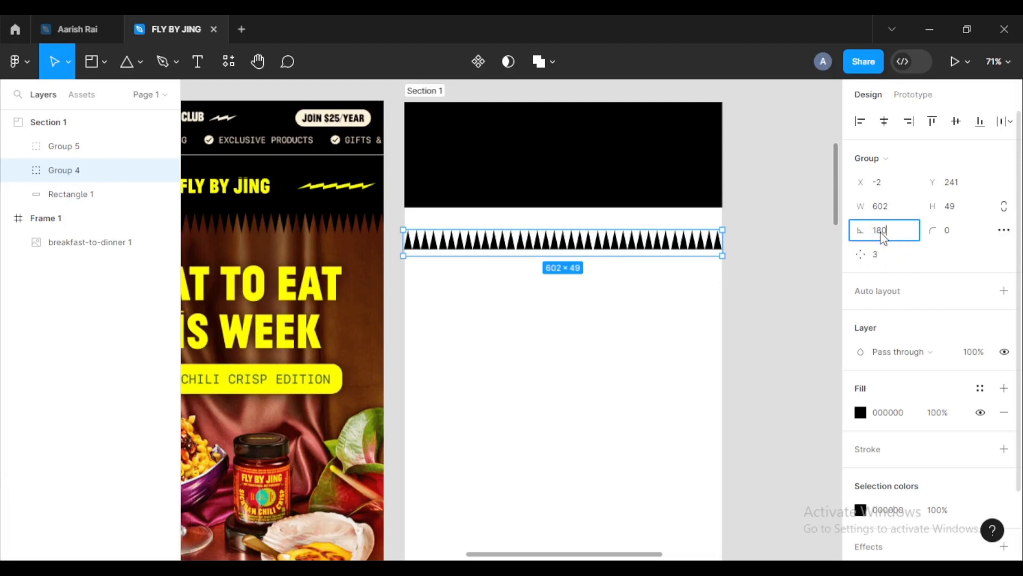
text(0)
key(Return)
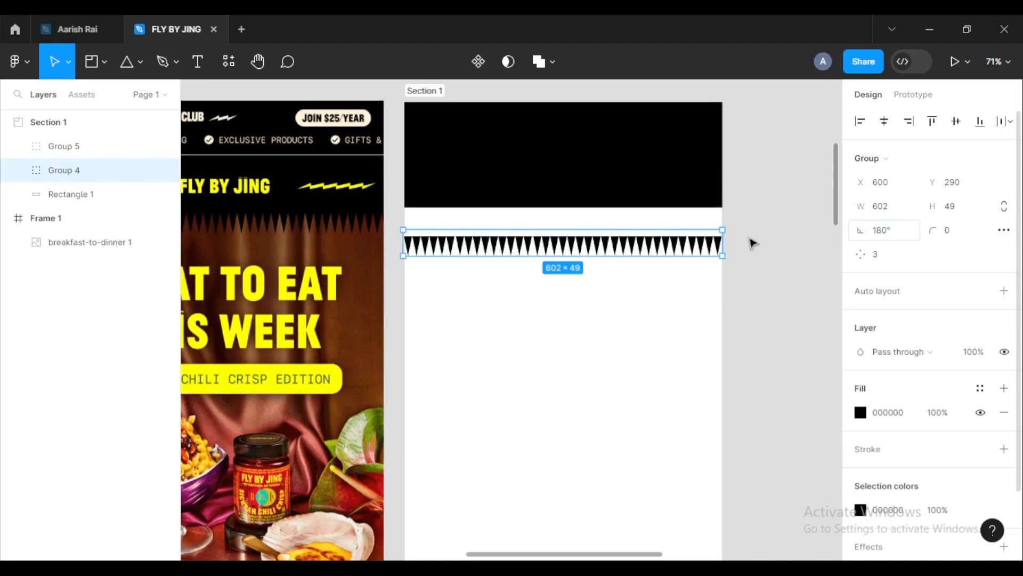
Move the rotated zigzag group up against the black header's lower edge, at X 602, Y 232.
click(564, 345)
drag(564, 251, 570, 222)
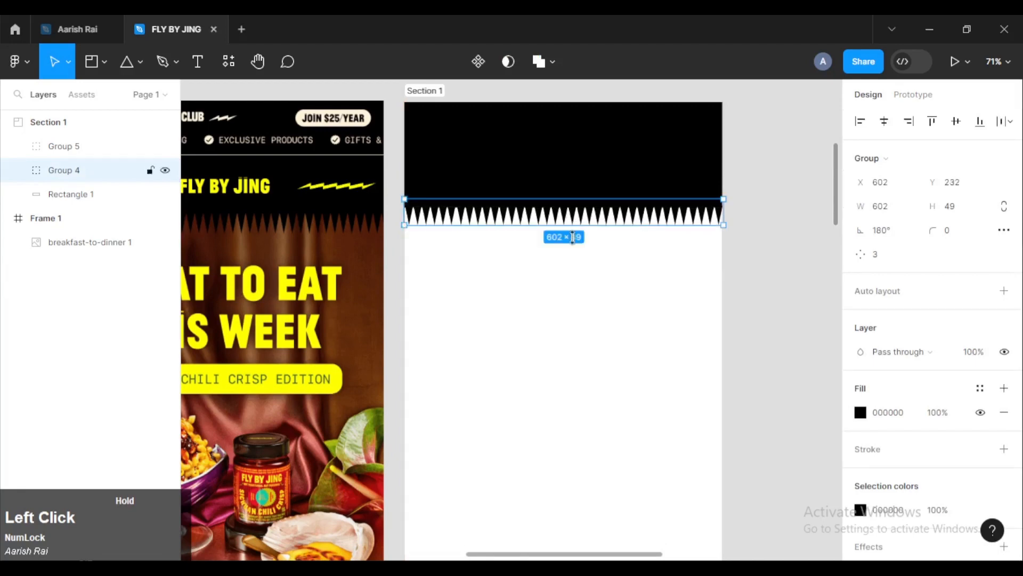
click(775, 254)
scroll(674, 265, down, 3)
scroll(676, 266, up, 1)
Stretch the zigzag group under the black header downward to a height of 54.
ctrl+scroll(676, 267, up, 6)
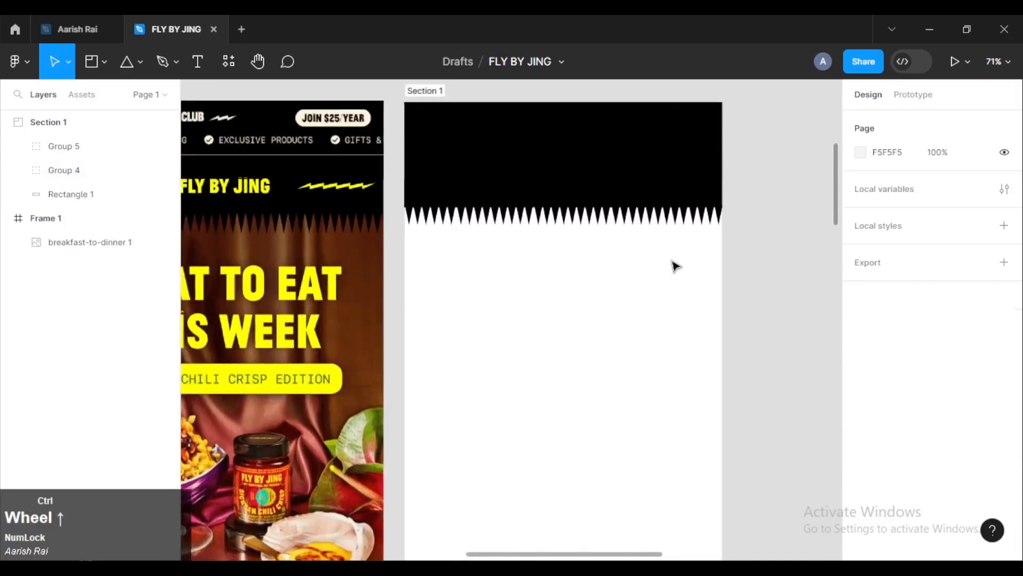
ctrl+scroll(565, 228, down, 4)
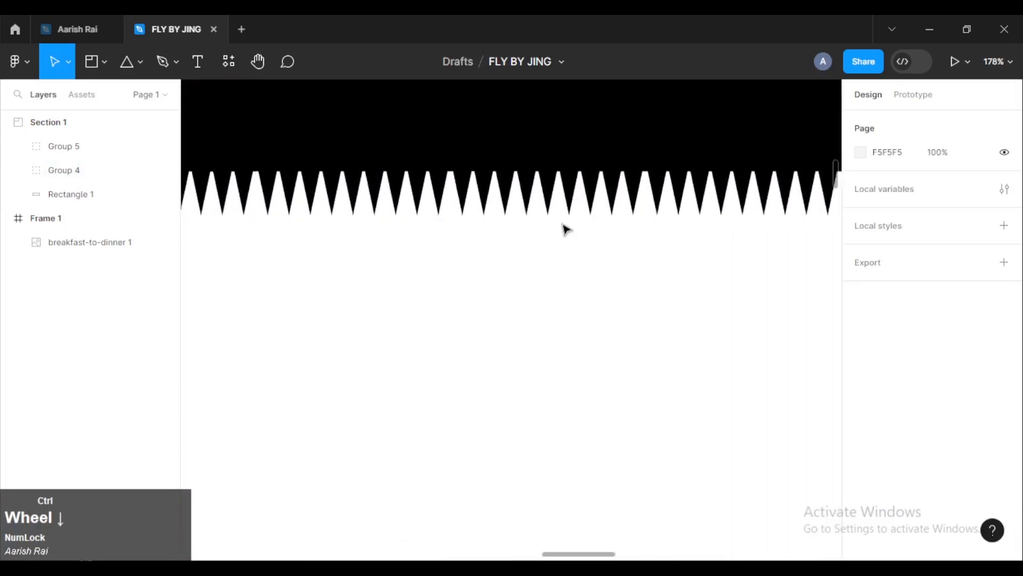
ctrl+scroll(564, 227, up, 5)
click(555, 199)
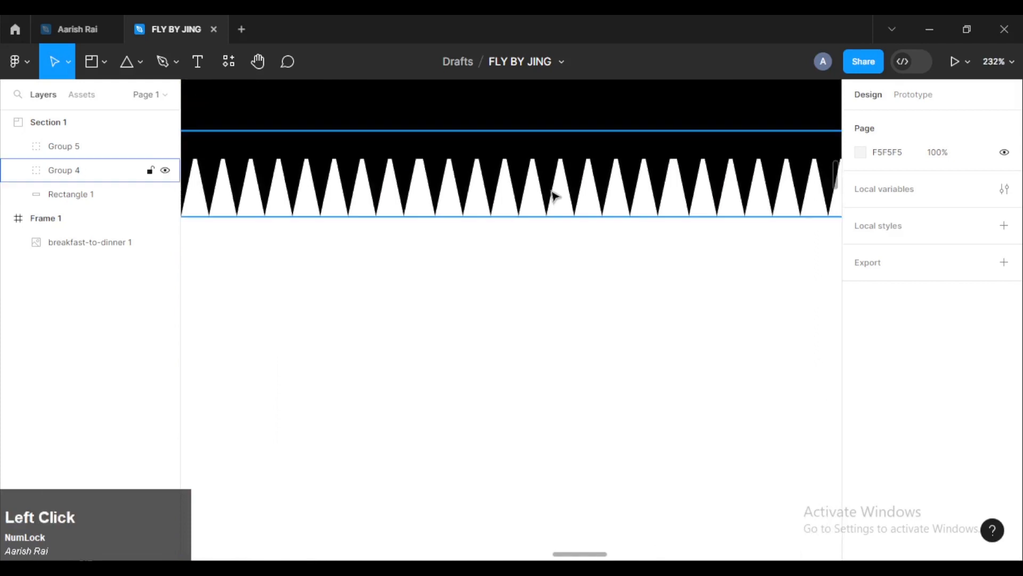
drag(552, 212, 549, 230)
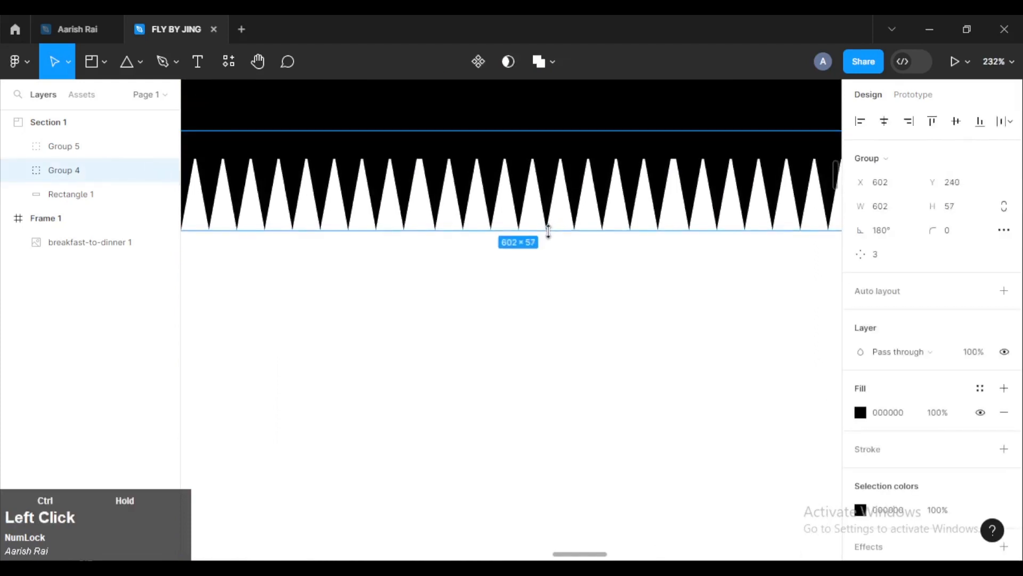
ctrl+scroll(548, 231, down, 5)
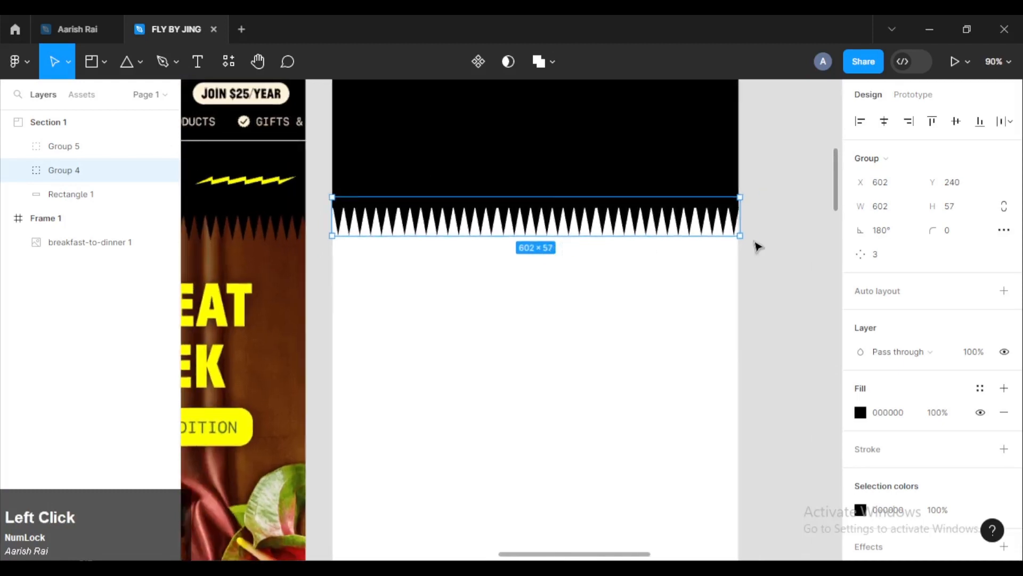
click(758, 246)
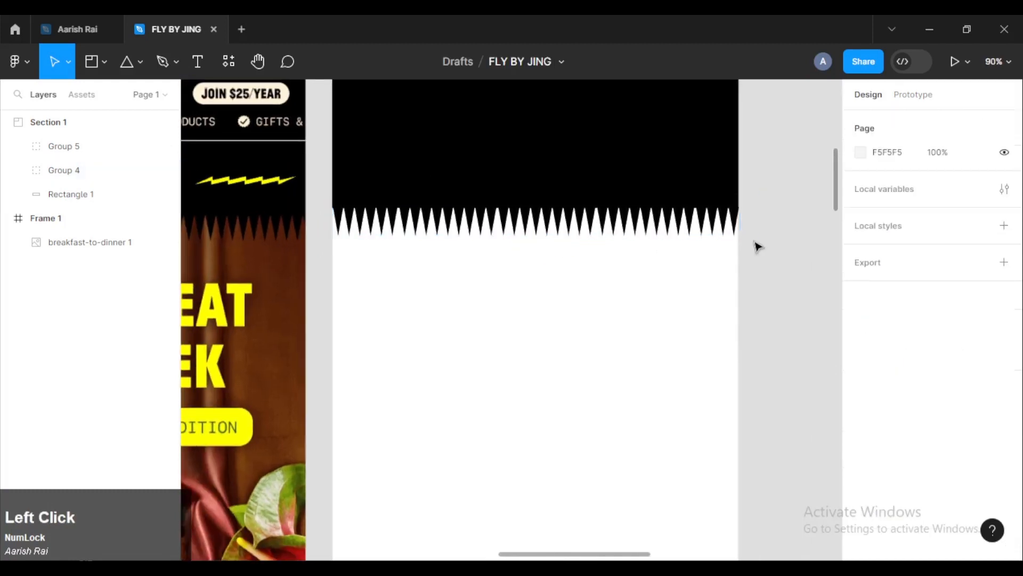
click(642, 235)
ctrl+scroll(599, 239, up, 3)
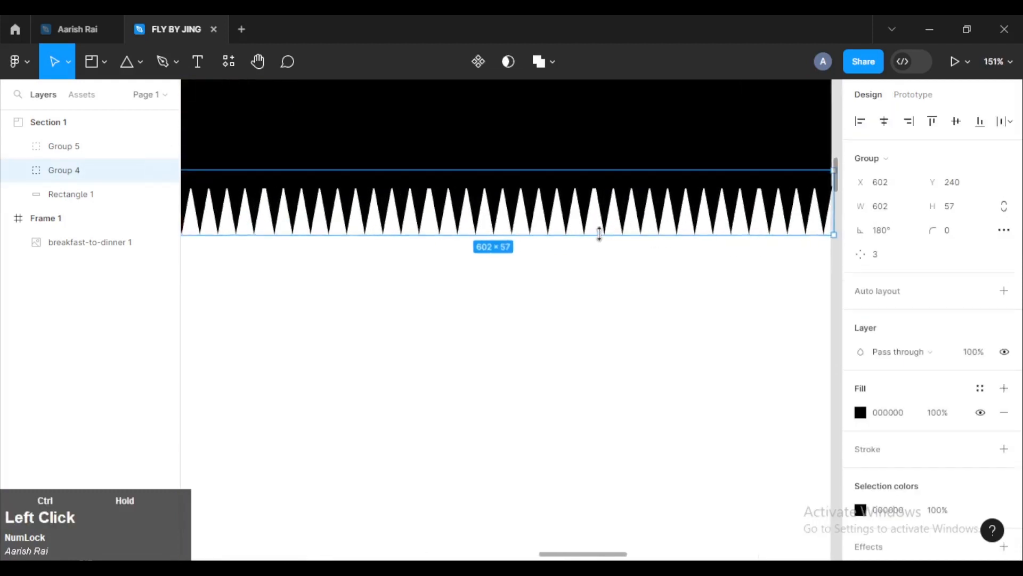
drag(599, 234, 599, 231)
scroll(605, 256, down, 5)
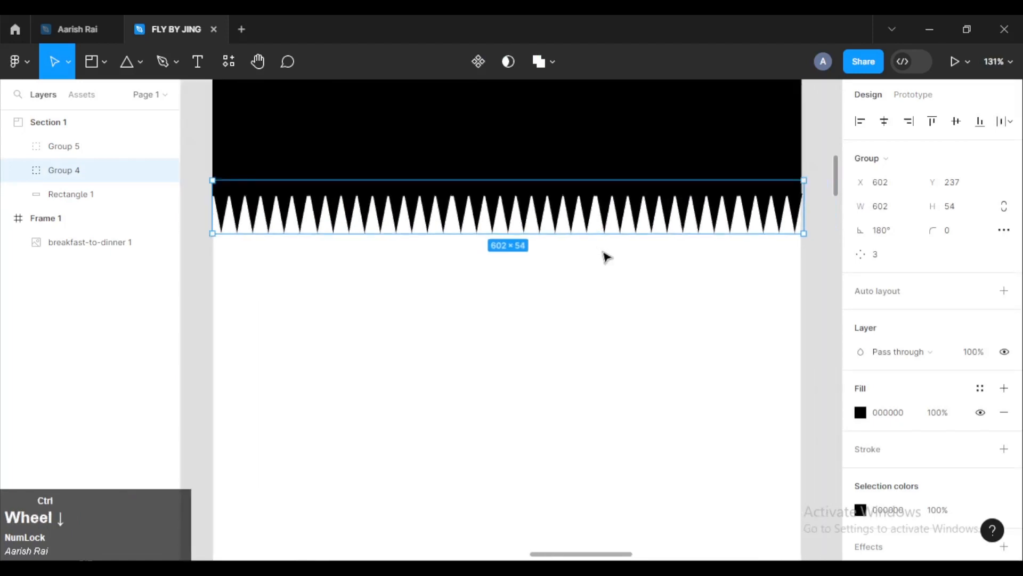
click(745, 242)
Duplicate the header's zigzag group straight down to Y 663 and delete the older, shorter zigzag copy below it.
scroll(575, 316, down, 2)
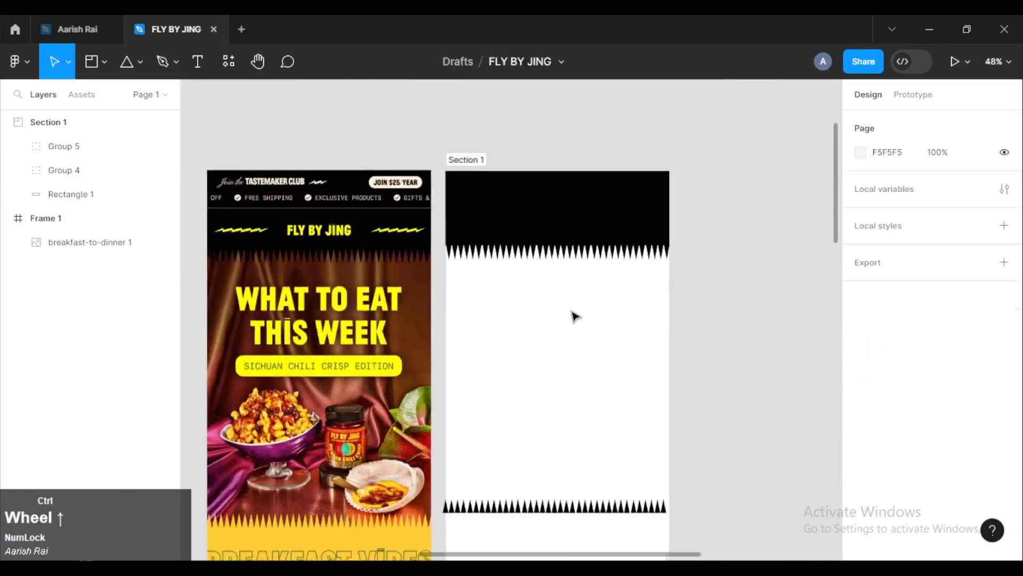
scroll(561, 272, up, 1)
click(566, 248)
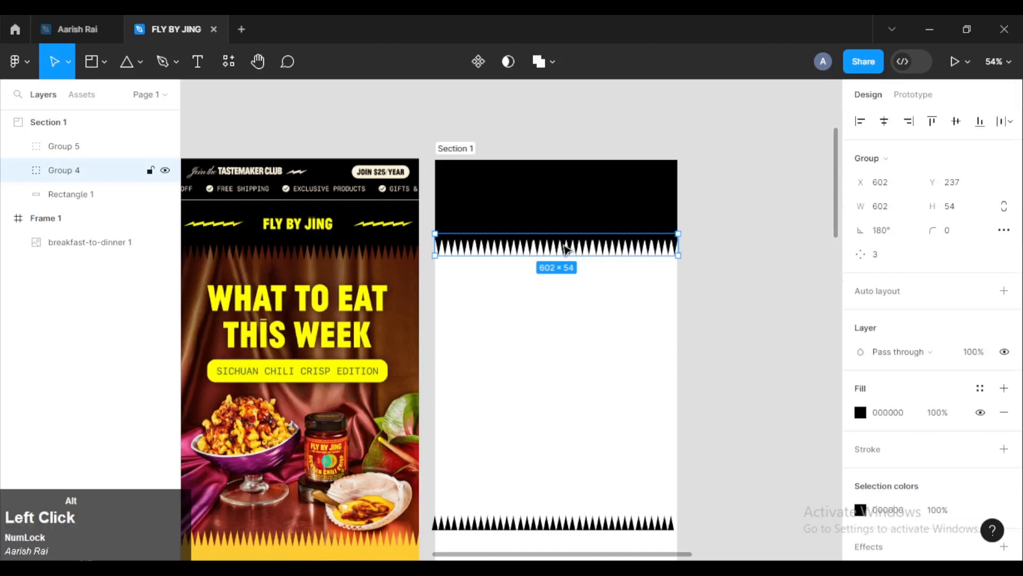
drag(566, 248, 567, 421)
click(572, 525)
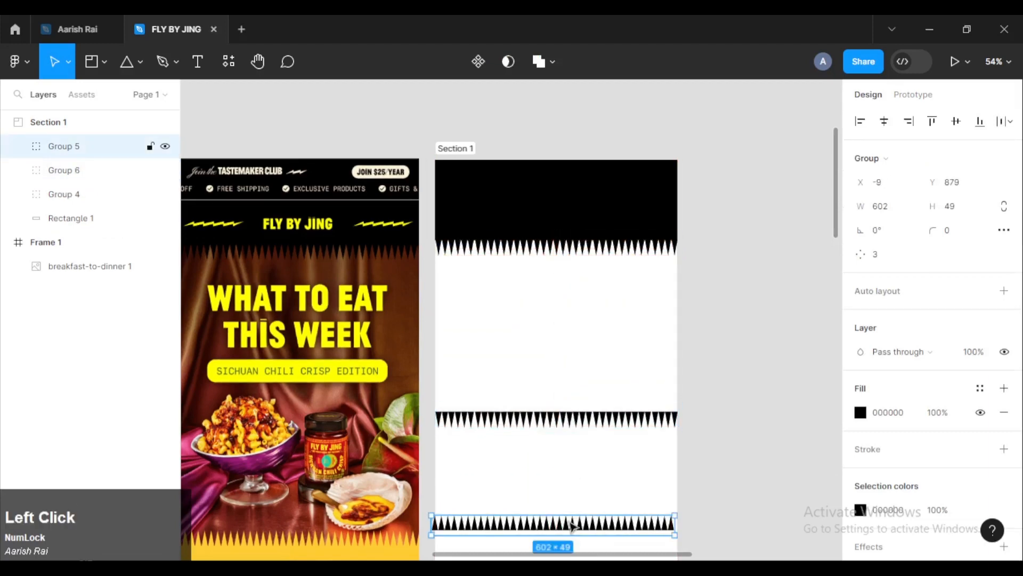
key(Delete)
Set the new zigzag copy's rotation to 0° and move it down level with the zigzag under the reference hero photo.
click(575, 419)
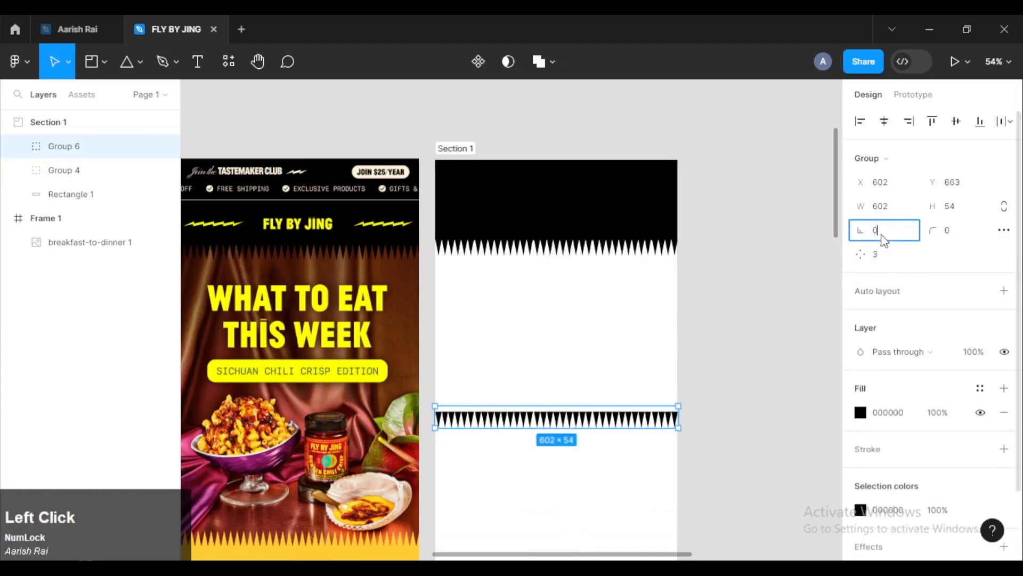
key(Return)
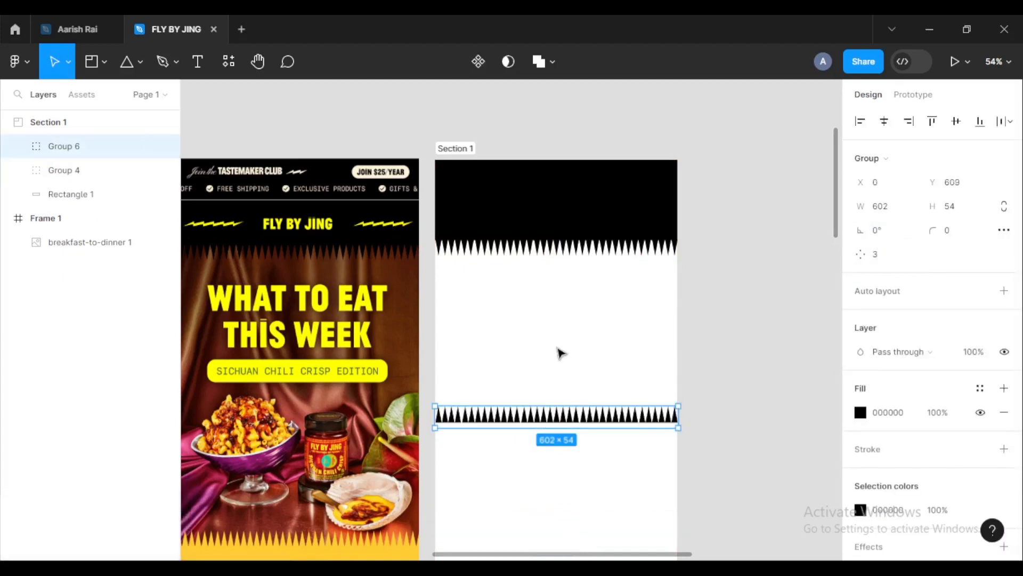
click(560, 354)
scroll(558, 353, down, 2)
drag(558, 412, 555, 523)
click(765, 377)
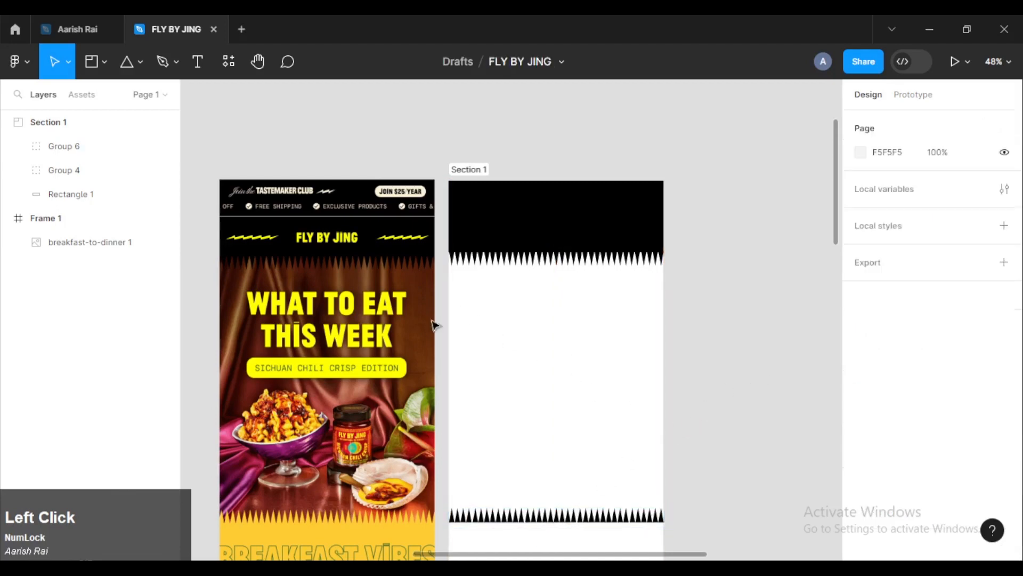
Import the image hompage-hero_mobile_500x800-3 from the Fly by Jing image folder onto the canvas beside the reference design.
scroll(478, 352, down, 3)
ctrl+scroll(496, 331, down, 4)
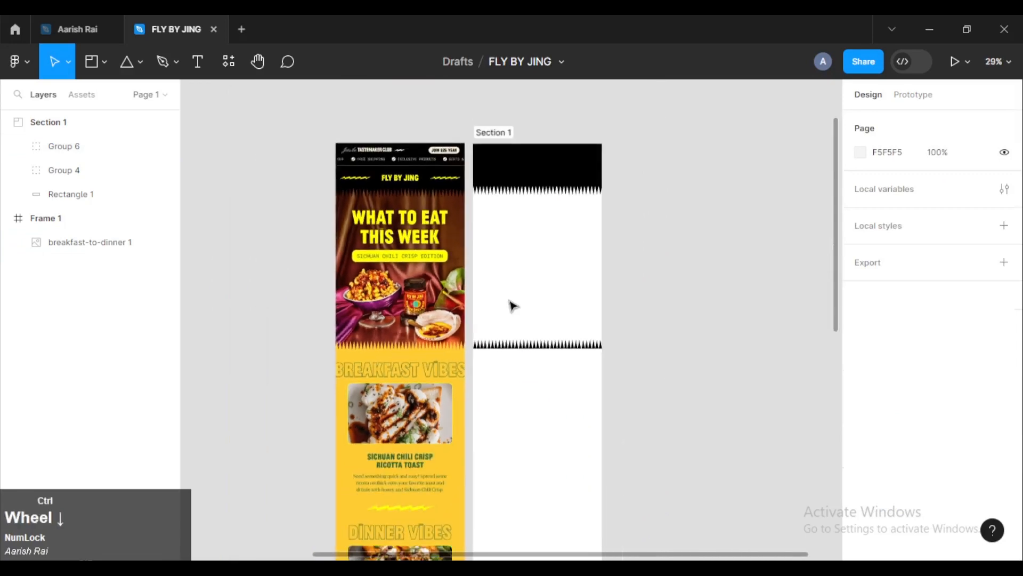
key(space)
drag(510, 275, 532, 339)
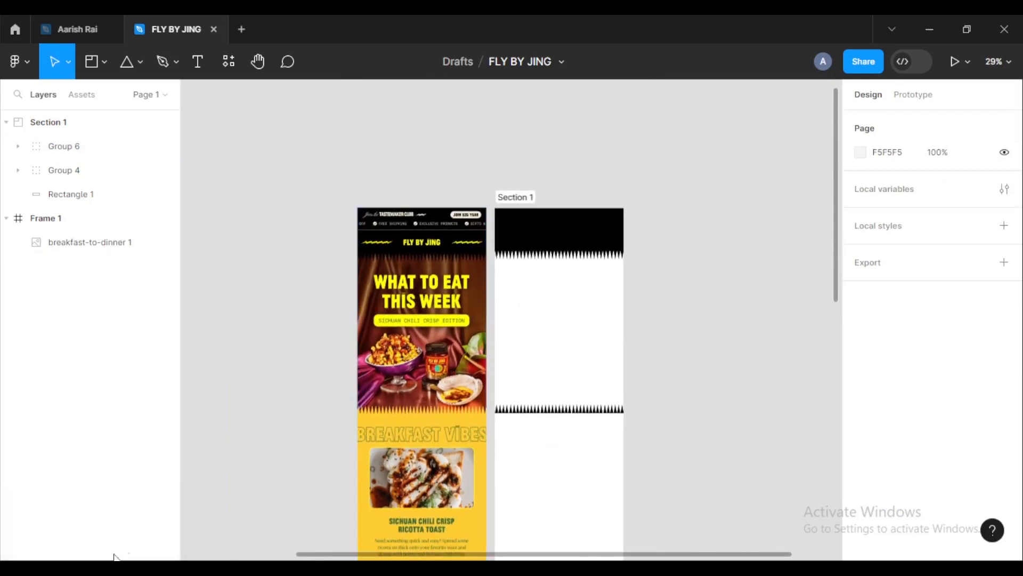
click(86, 564)
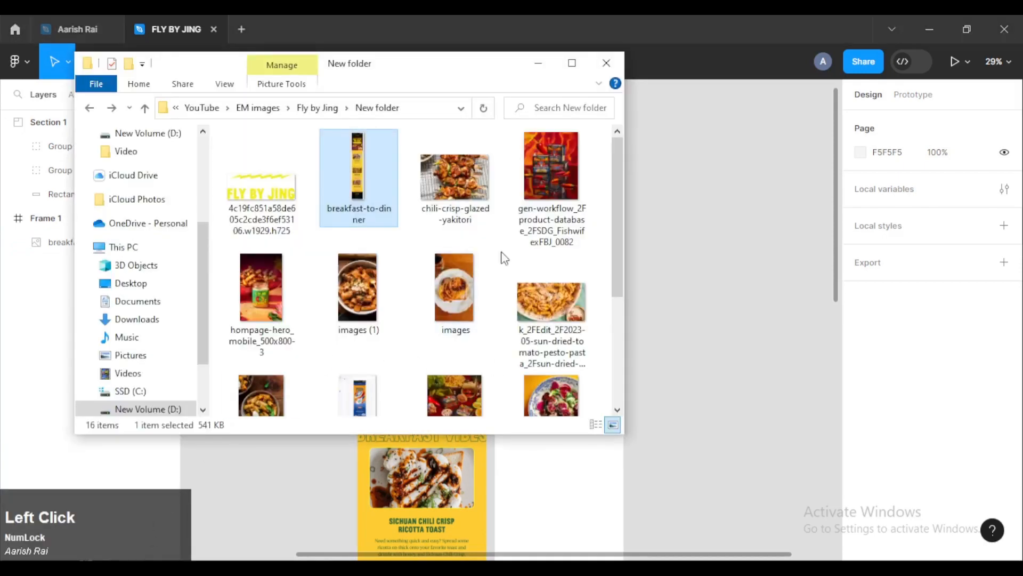
scroll(560, 258, down, 3)
click(703, 310)
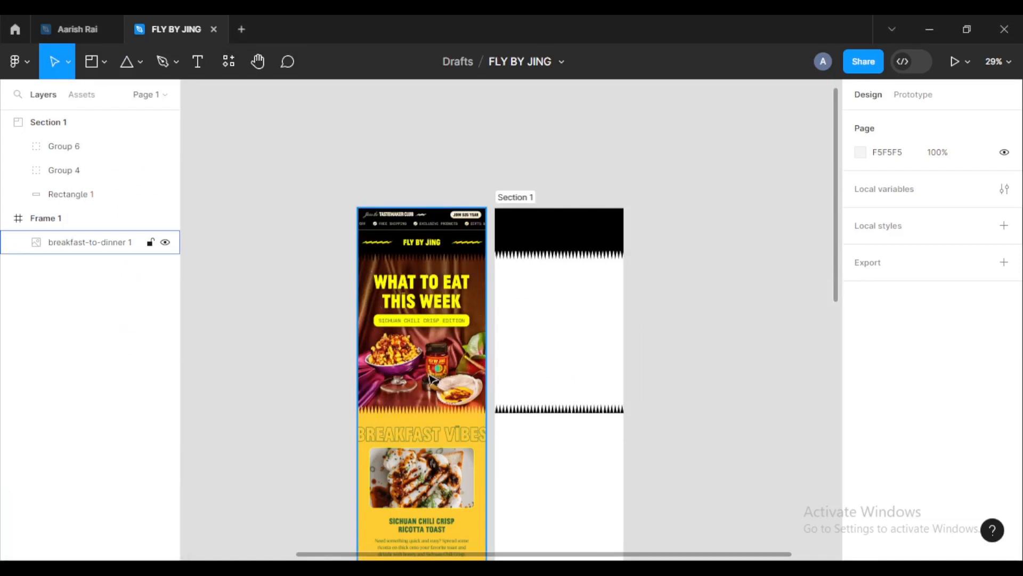
key(alt+Tab)
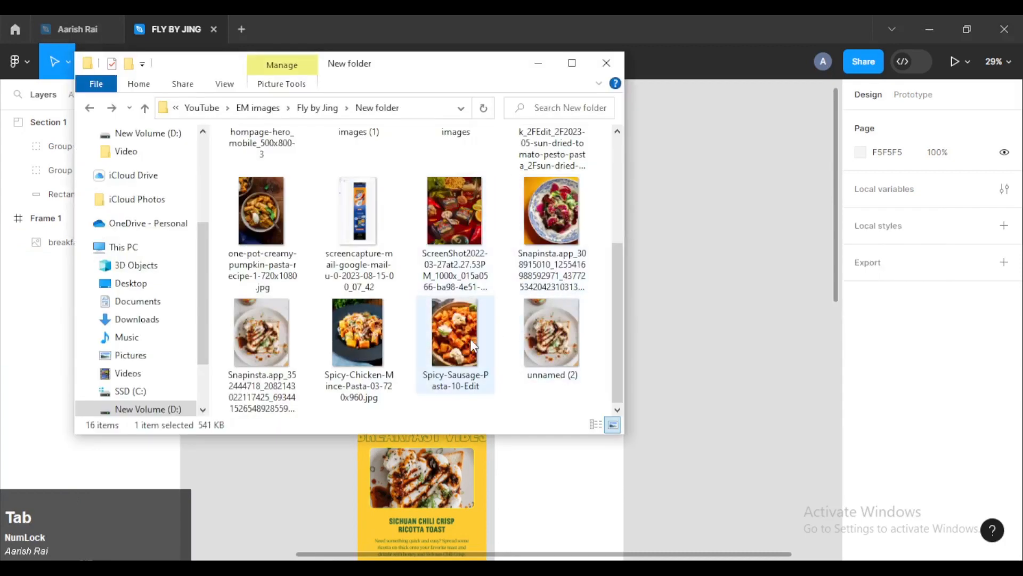
scroll(469, 349, up, 3)
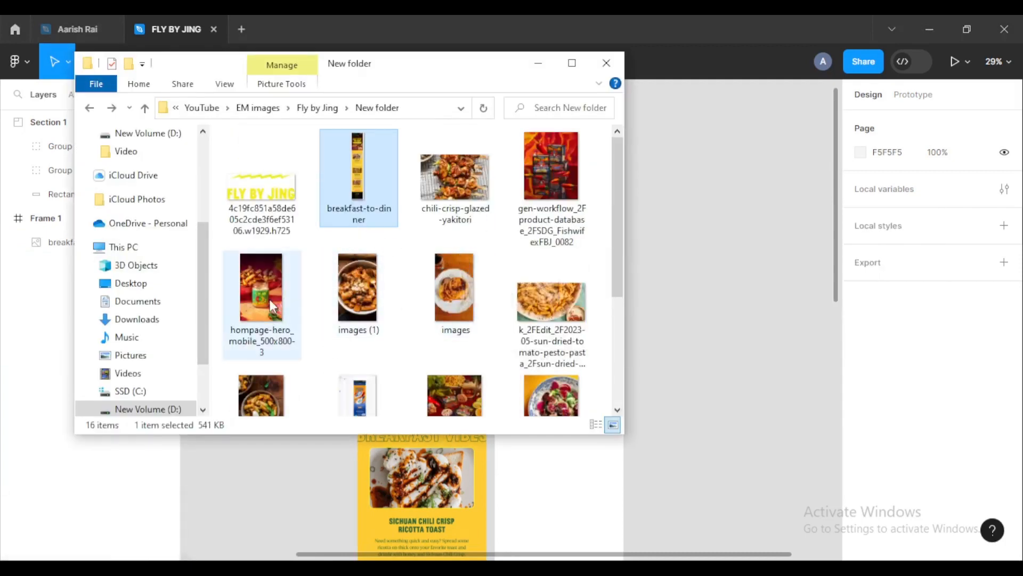
drag(270, 299, 646, 352)
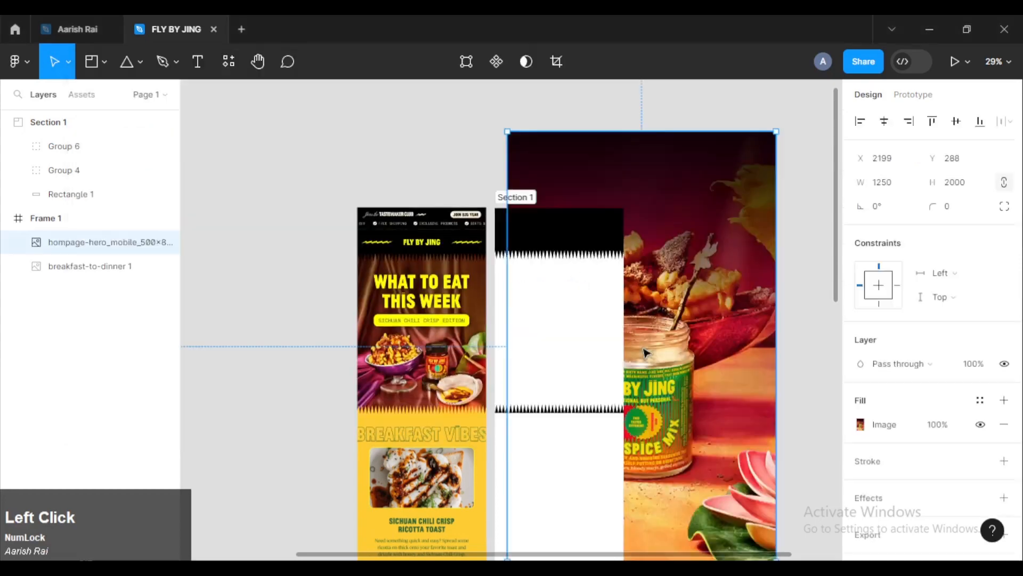
Examine how the hero photo is placed in the finished email design in the other open file.
click(62, 22)
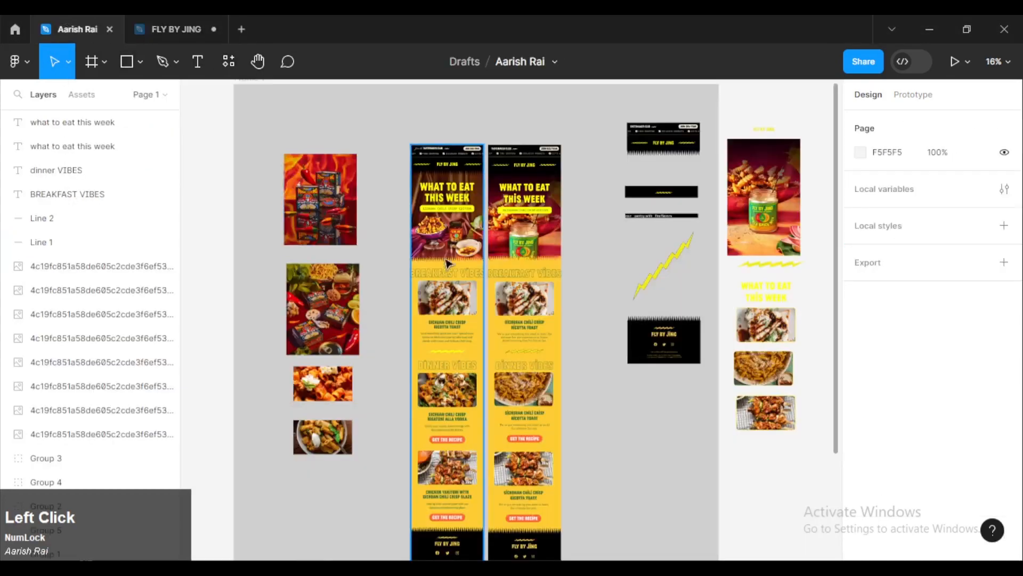
ctrl+scroll(514, 242, up, 3)
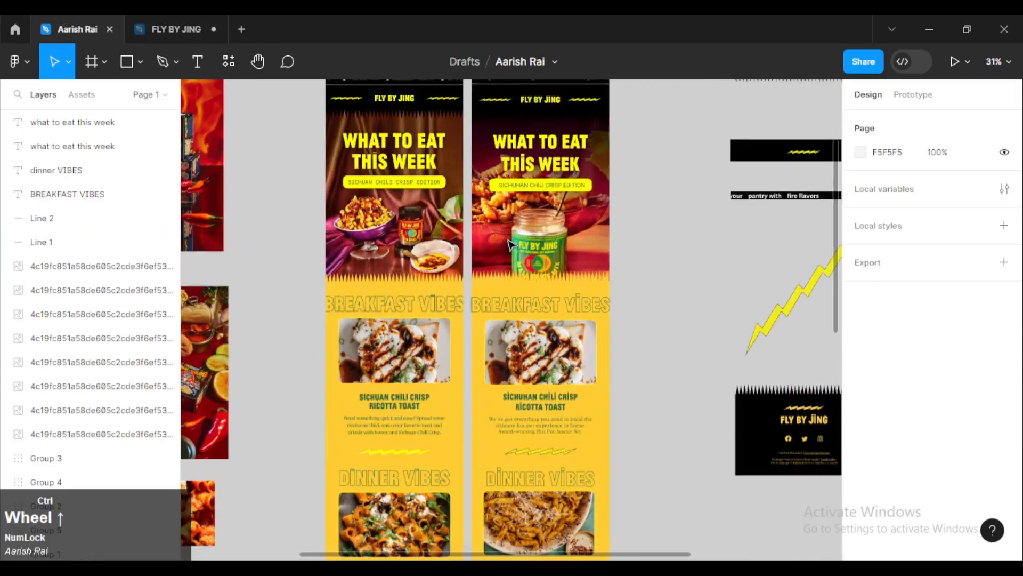
drag(512, 253, 567, 337)
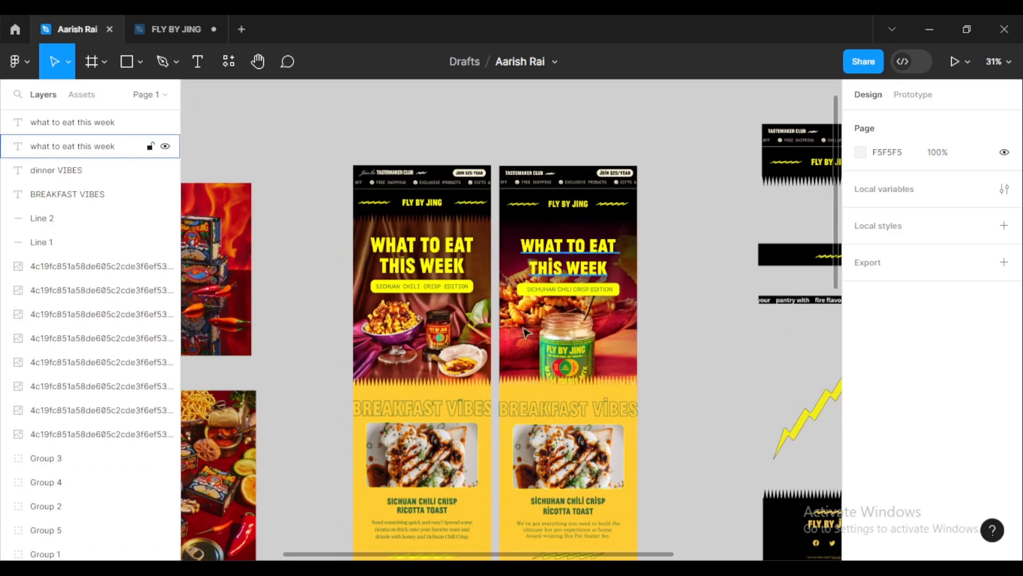
click(158, 16)
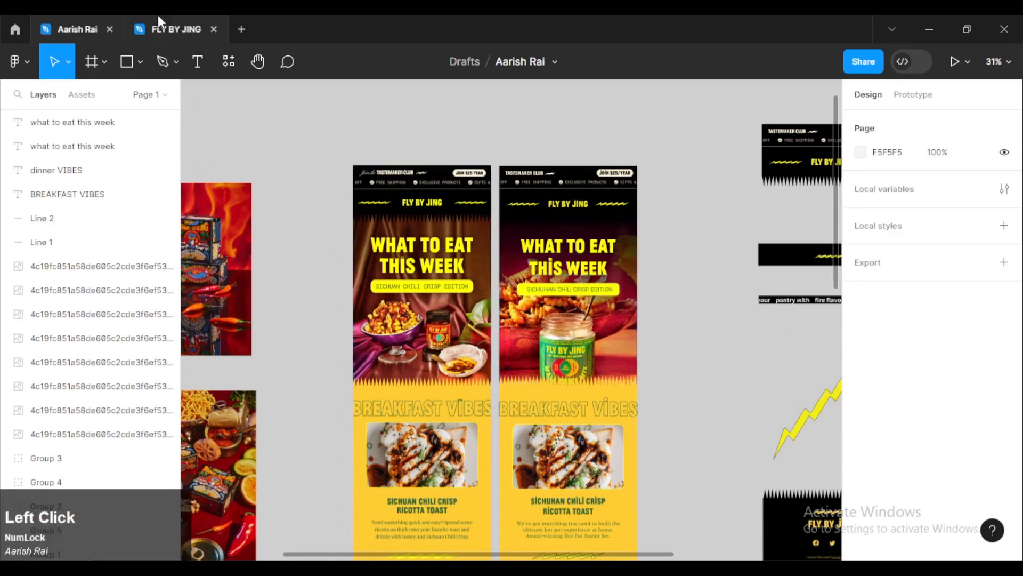
Scale the imported hero image proportionally to a width of 600.
ctrl+scroll(552, 229, down, 1)
ctrl+scroll(552, 229, down, 2)
click(647, 237)
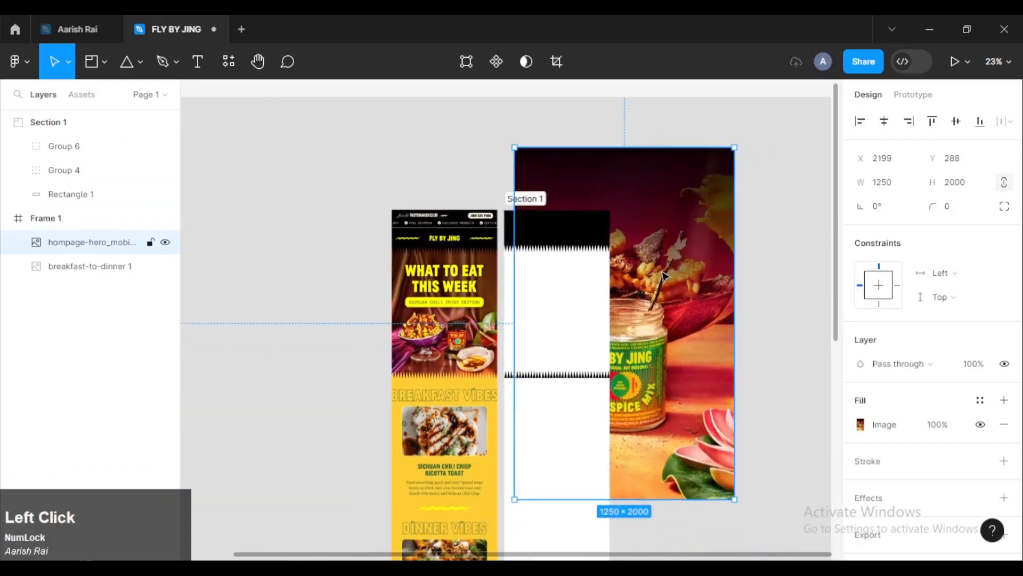
click(894, 182)
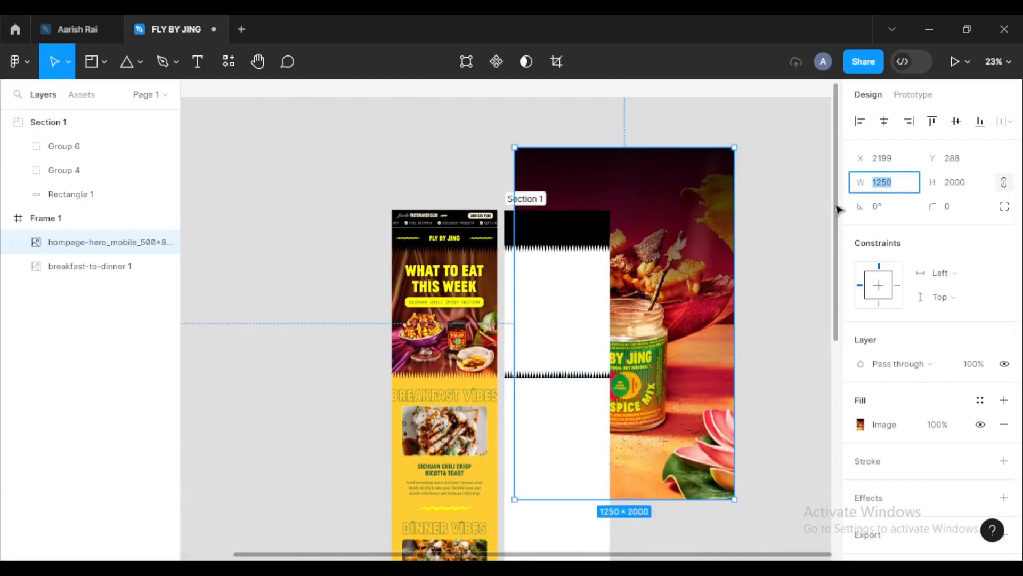
key(Return)
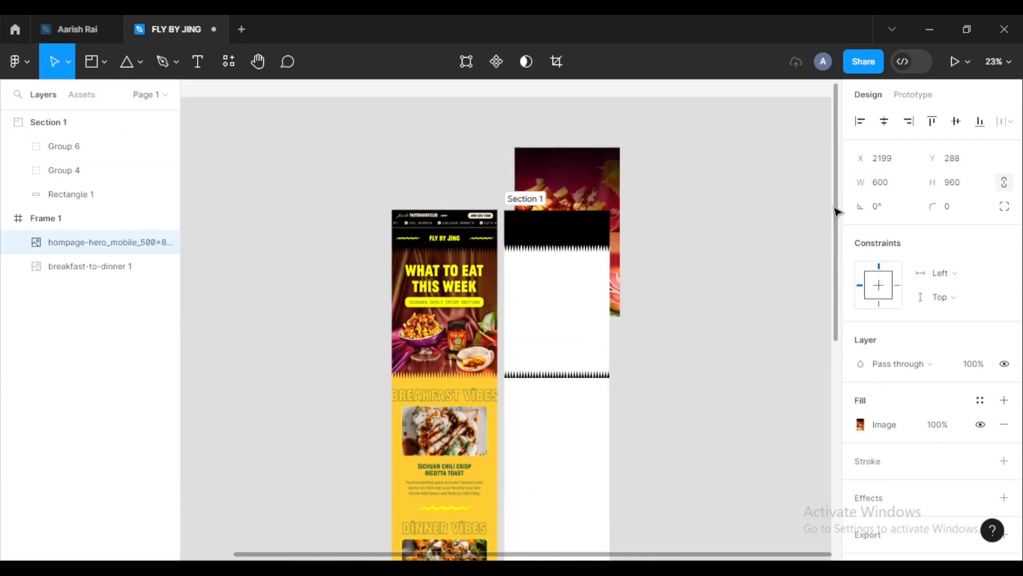
Move the hero image into Section 1 so it overlaps the black header, at X 1, Y 127.
drag(557, 190, 561, 283)
ctrl+scroll(551, 278, up, 5)
scroll(570, 295, up, 3)
scroll(569, 297, down, 2)
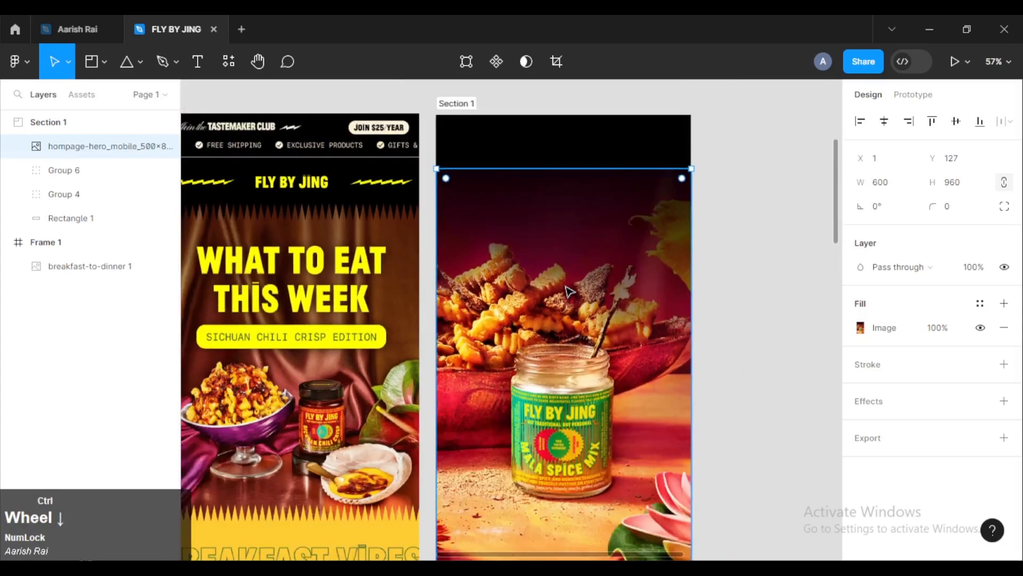
scroll(567, 300, down, 2)
scroll(476, 414, up, 1)
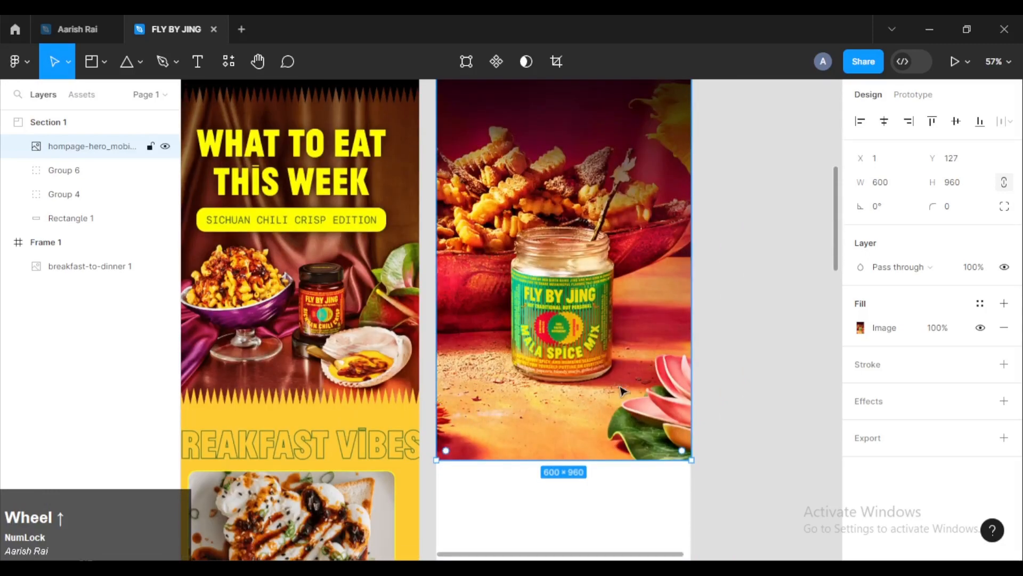
scroll(619, 387, up, 3)
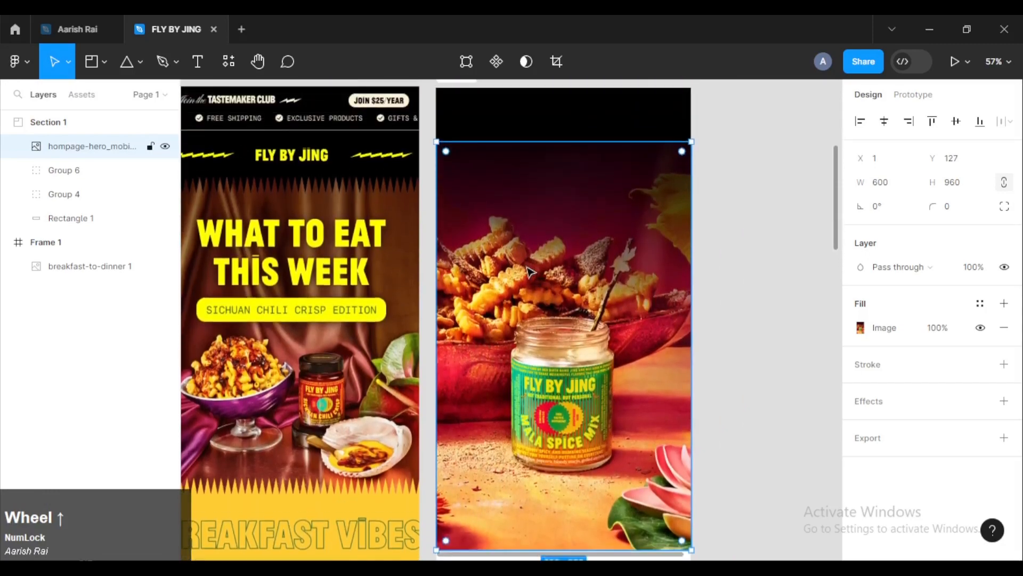
Send the hero image to the back of the section, behind the header and both zigzag groups.
right_click(529, 271)
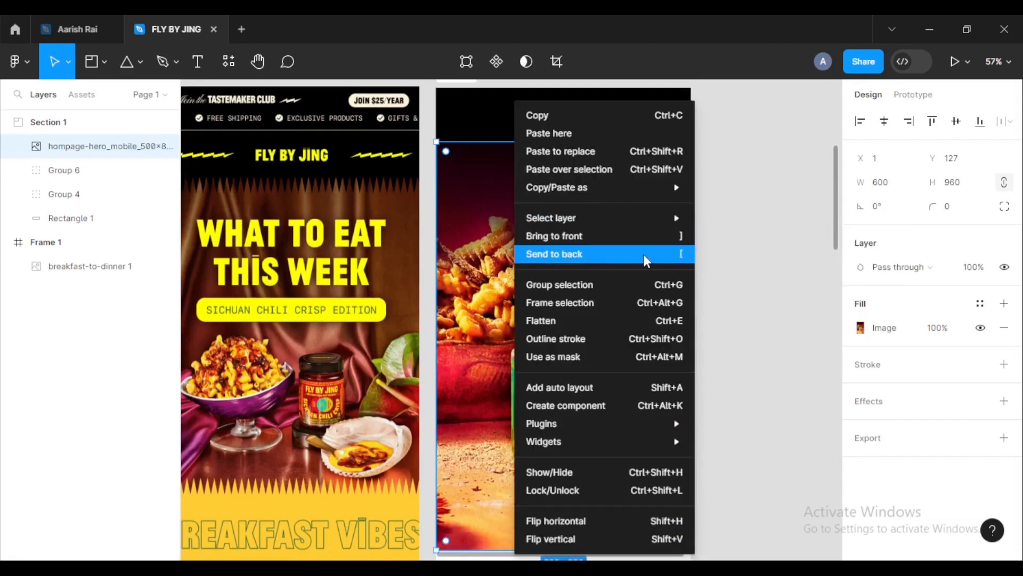
click(676, 260)
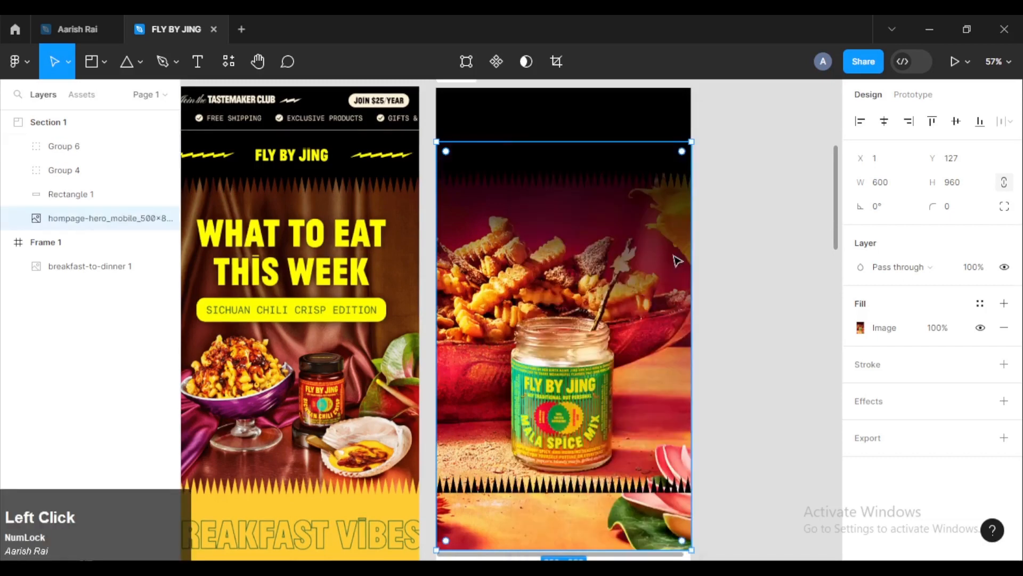
click(758, 261)
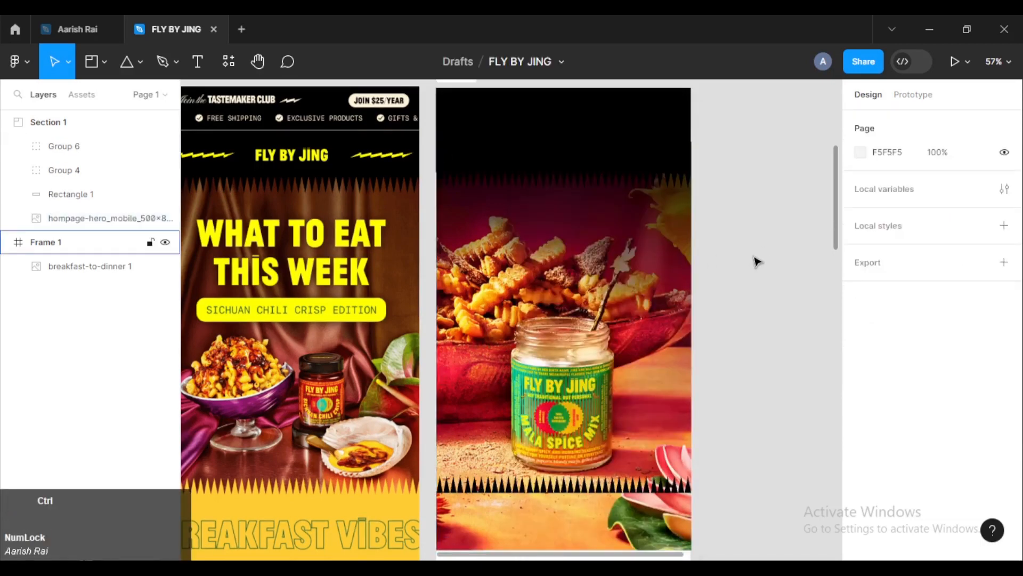
ctrl+scroll(758, 261, down, 3)
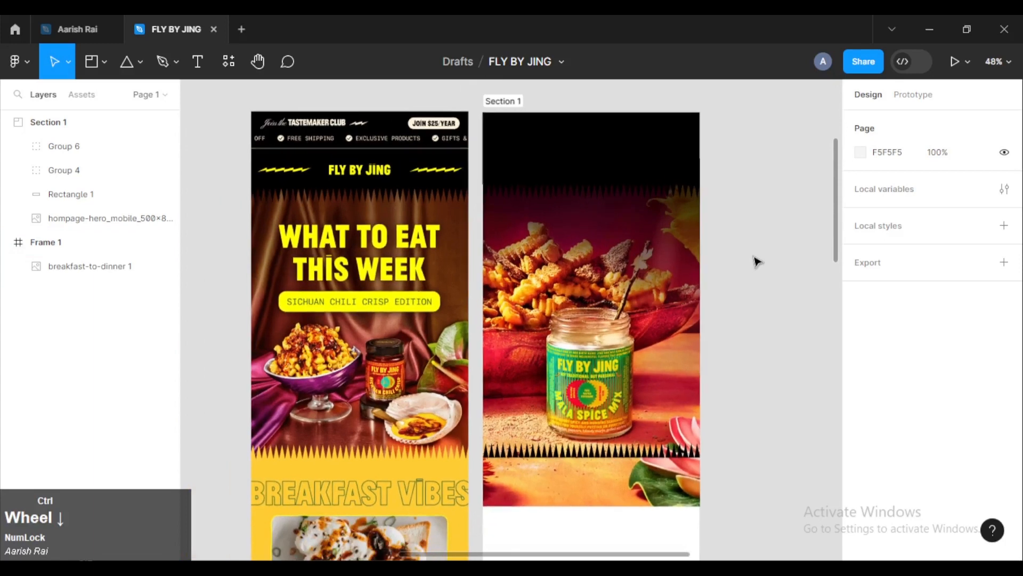
scroll(726, 354, down, 3)
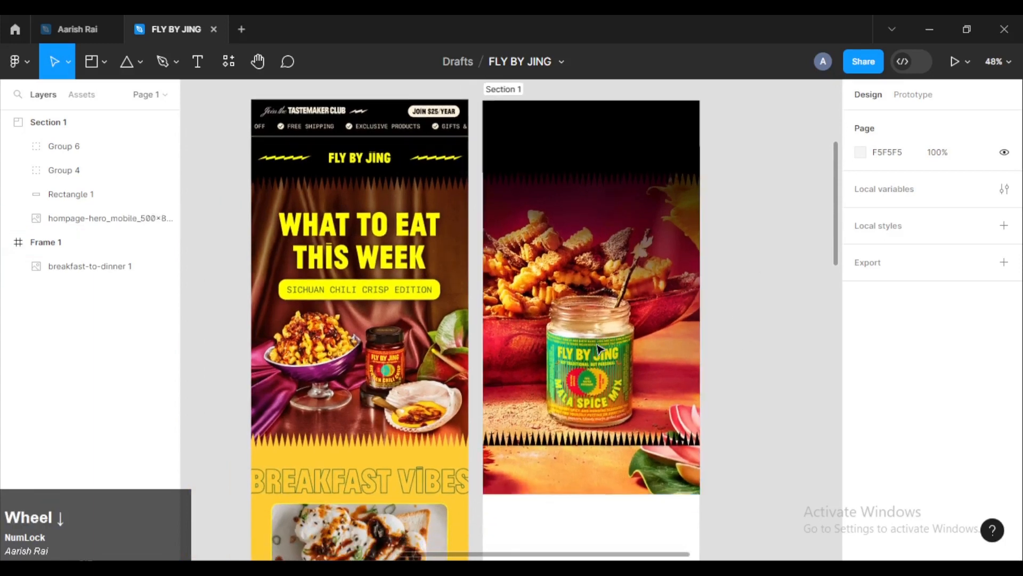
ctrl+scroll(590, 305, down, 3)
ctrl+scroll(590, 306, up, 1)
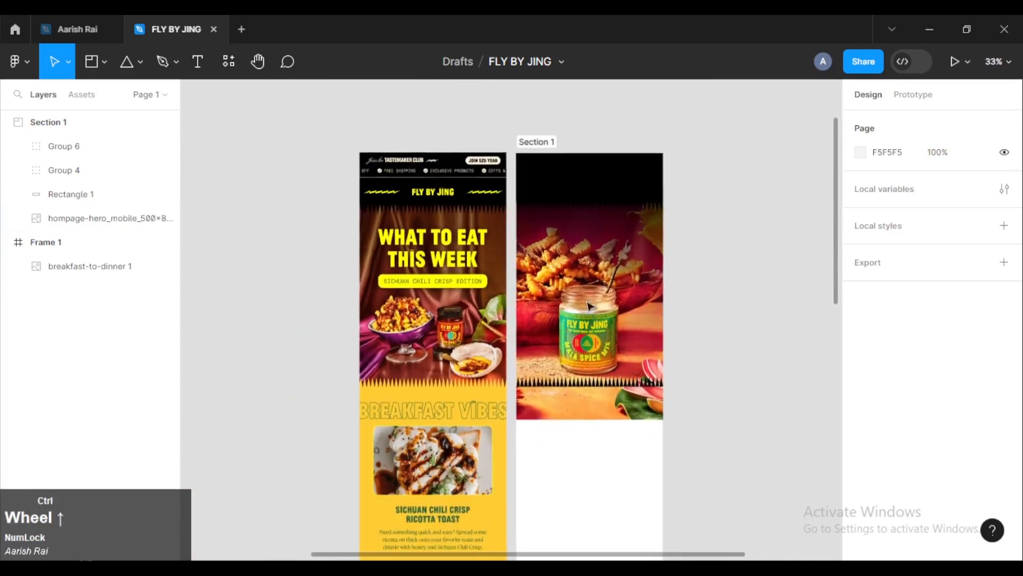
click(581, 178)
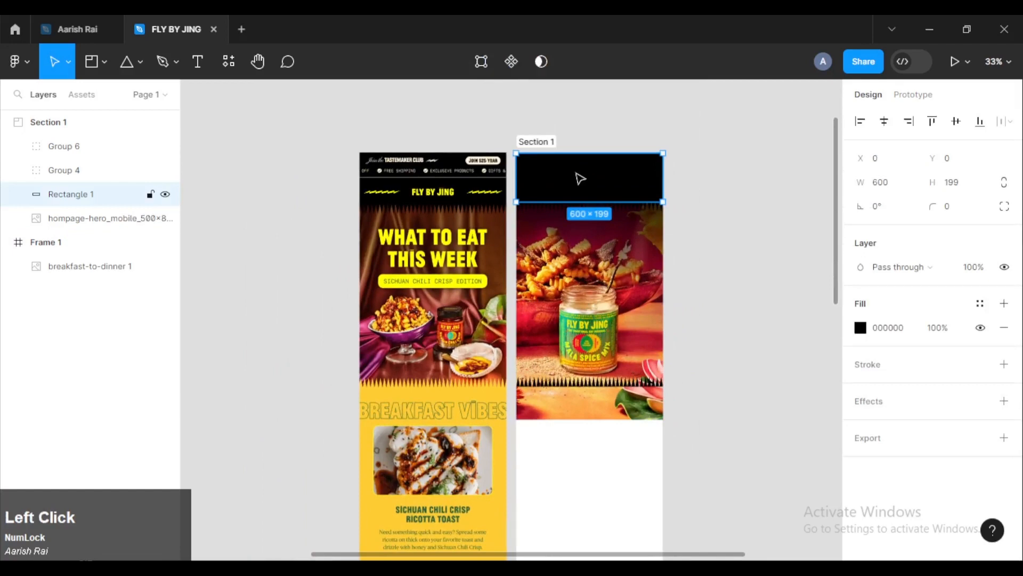
click(130, 69)
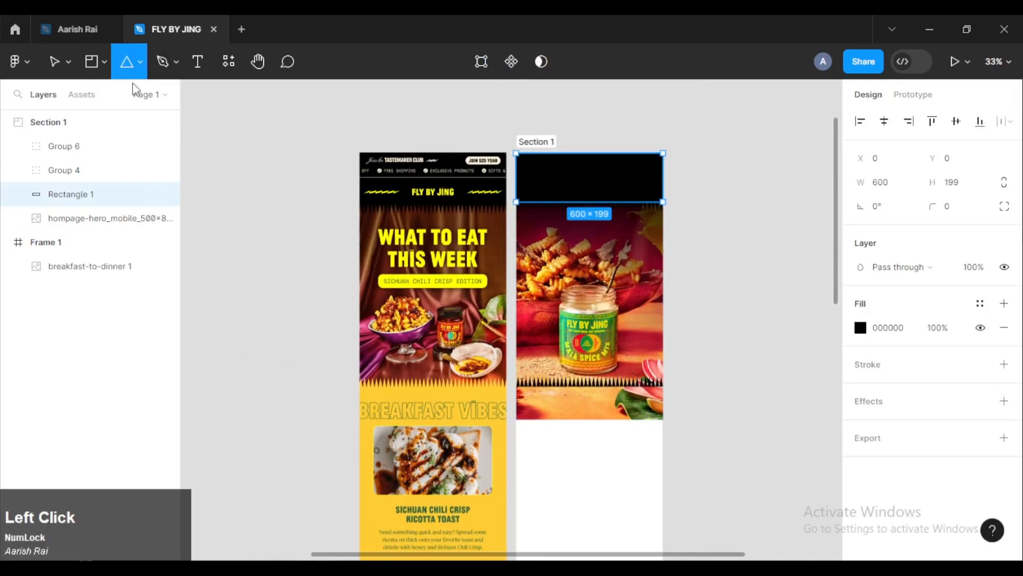
click(140, 62)
click(130, 99)
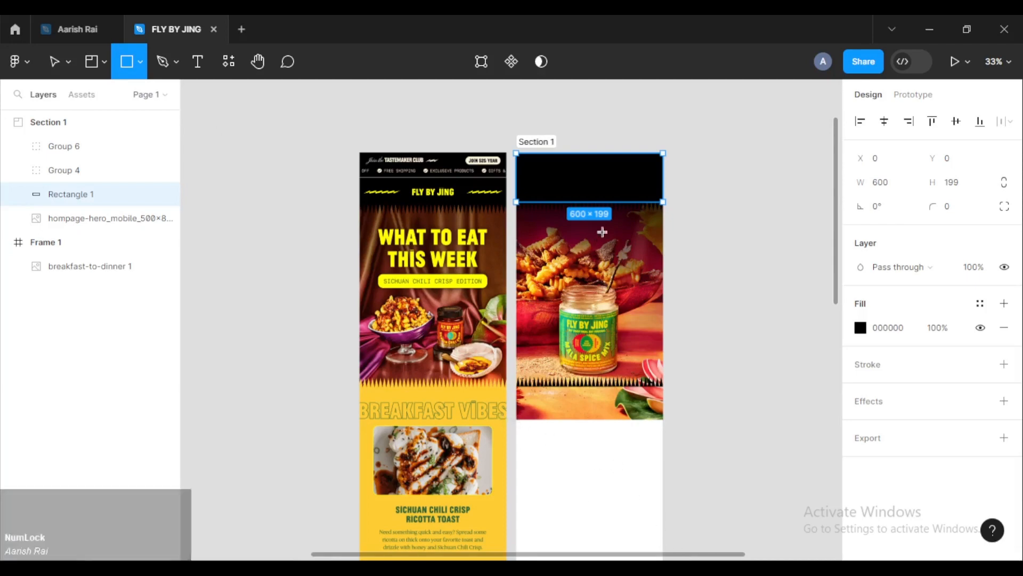
click(600, 180)
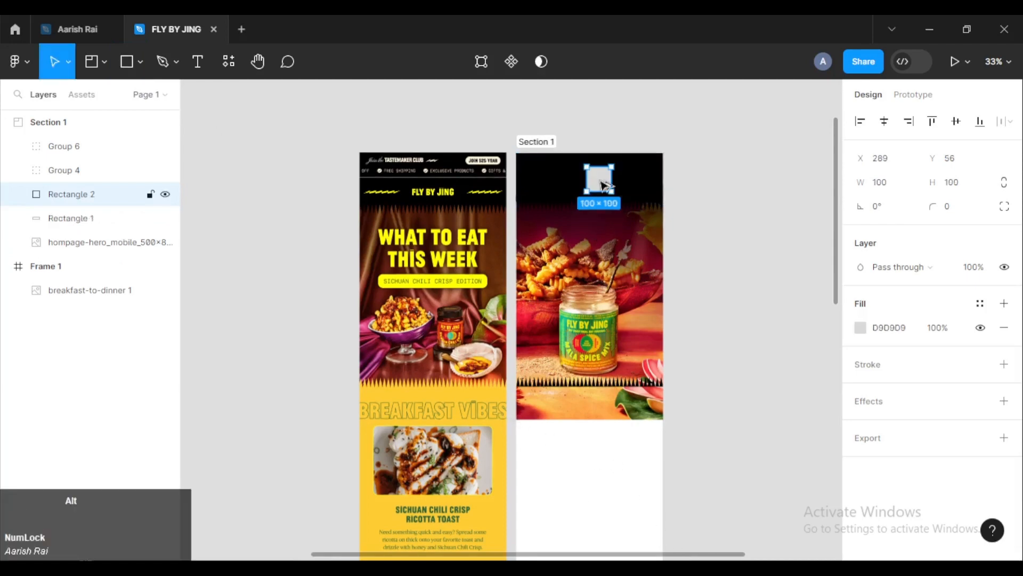
key(ctrl+z)
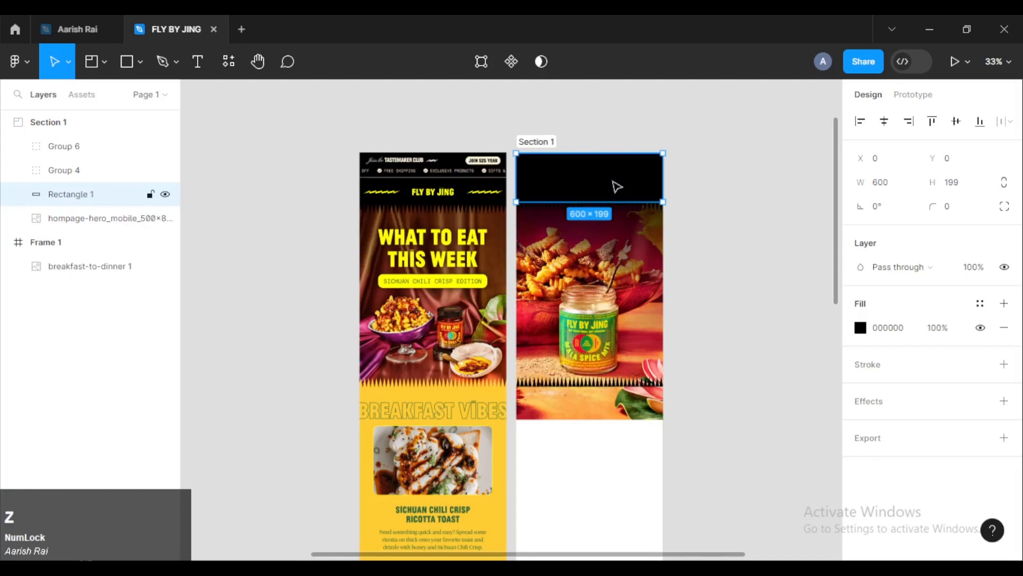
Duplicate the black header rectangle to Y 949, directly below the lower zigzag, and stretch the copy to a height of 2245.
drag(618, 199, 576, 401)
scroll(606, 422, up, 4)
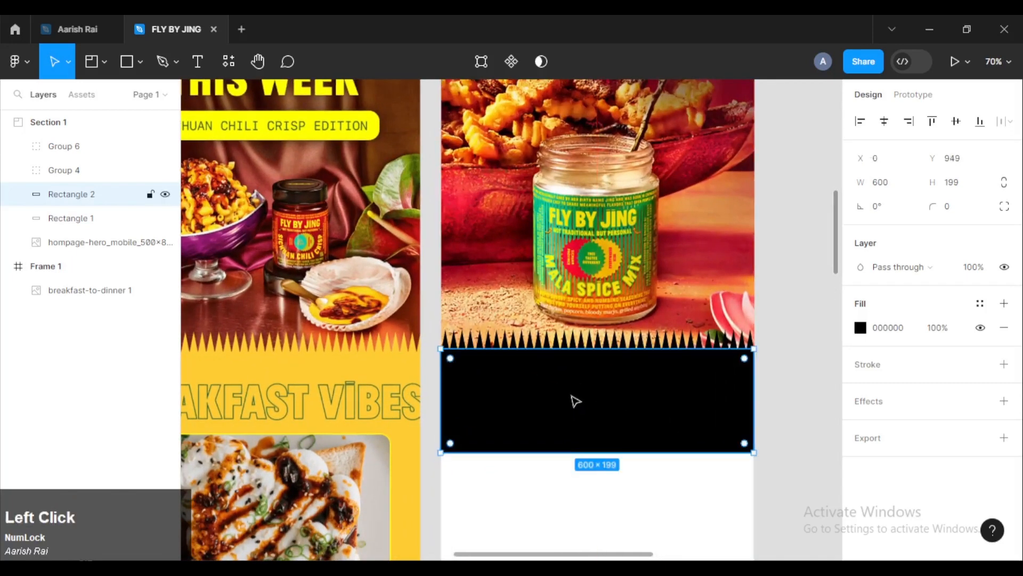
scroll(586, 450, down, 3)
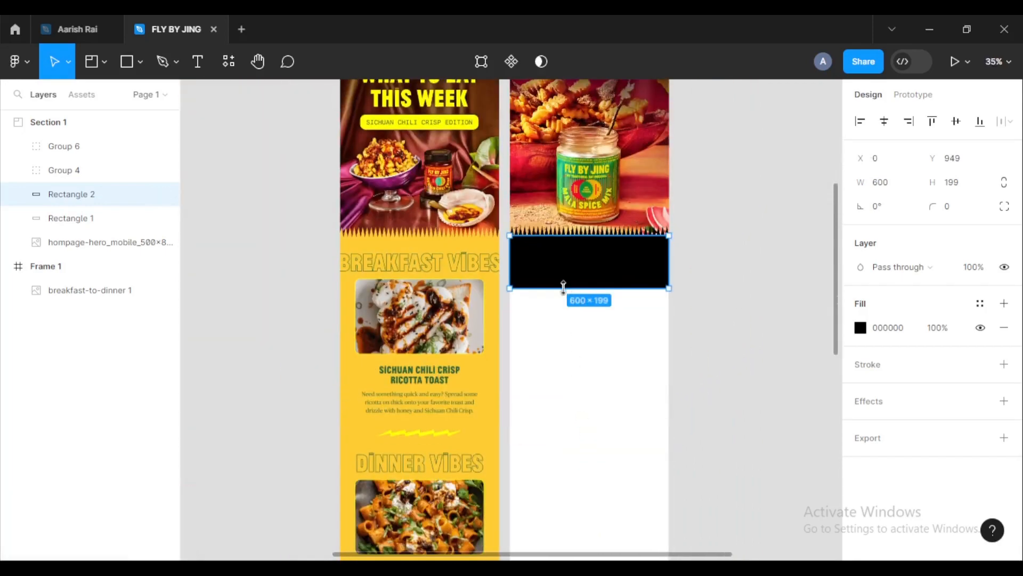
drag(563, 286, 561, 445)
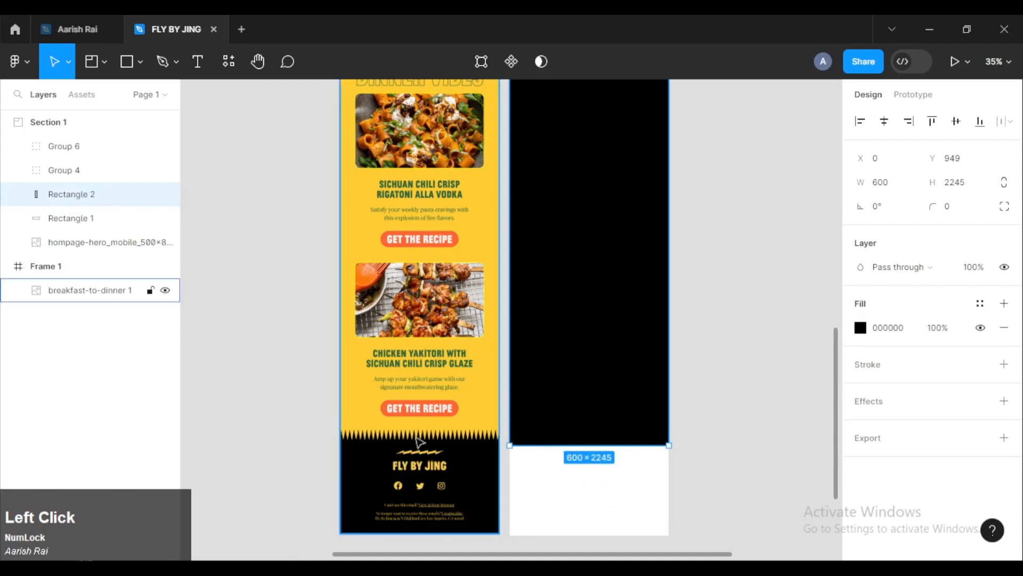
Fill the tall body rectangle with yellow FFCC33, sampled from the reference design's background.
ctrl+scroll(687, 347, down, 3)
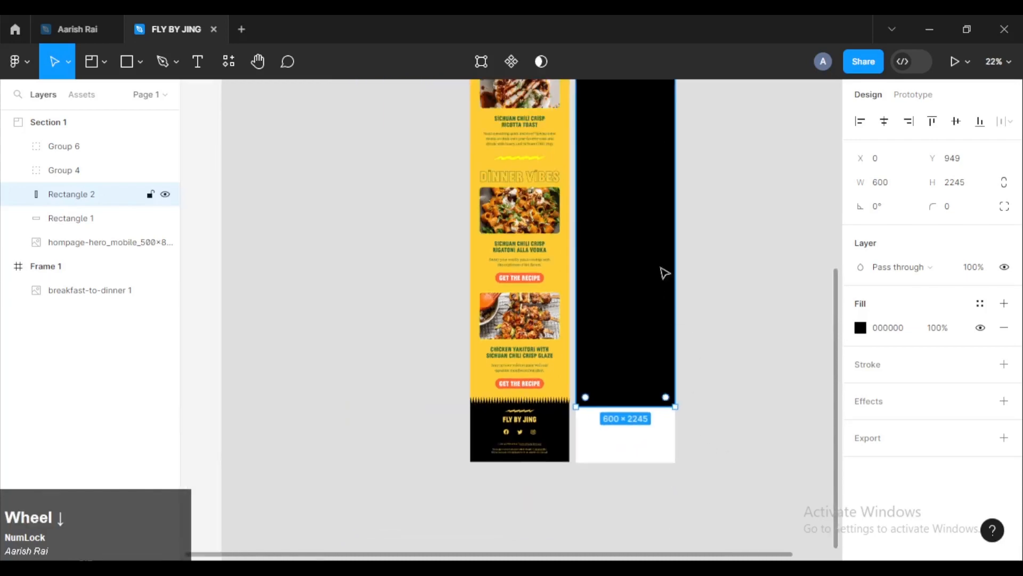
key(space)
drag(663, 269, 556, 450)
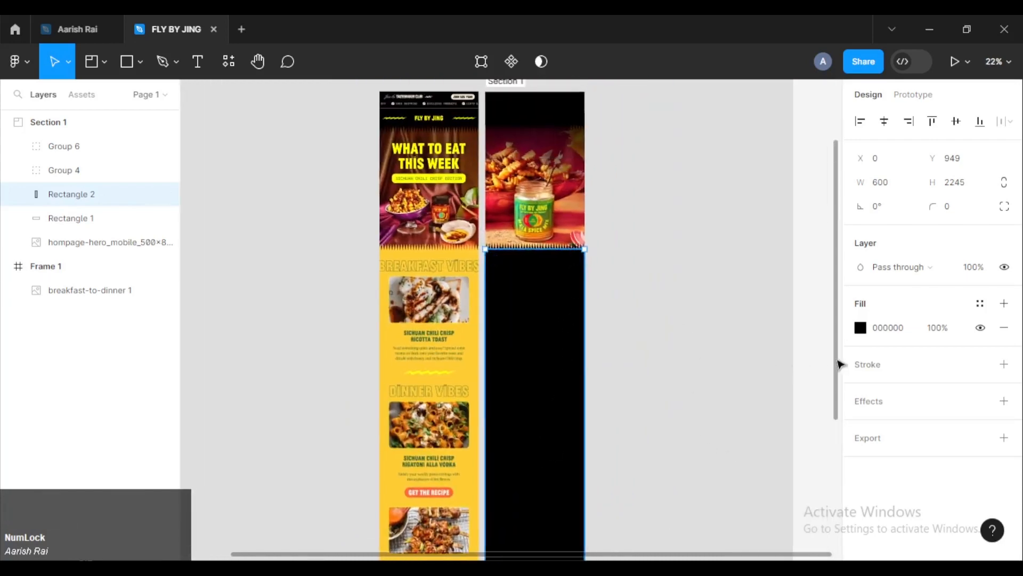
click(861, 327)
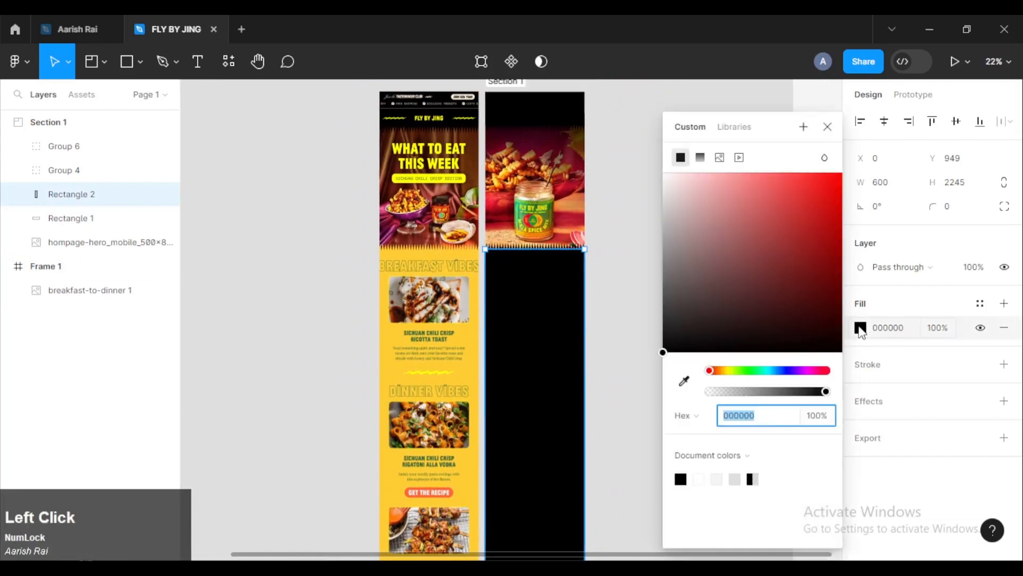
click(684, 380)
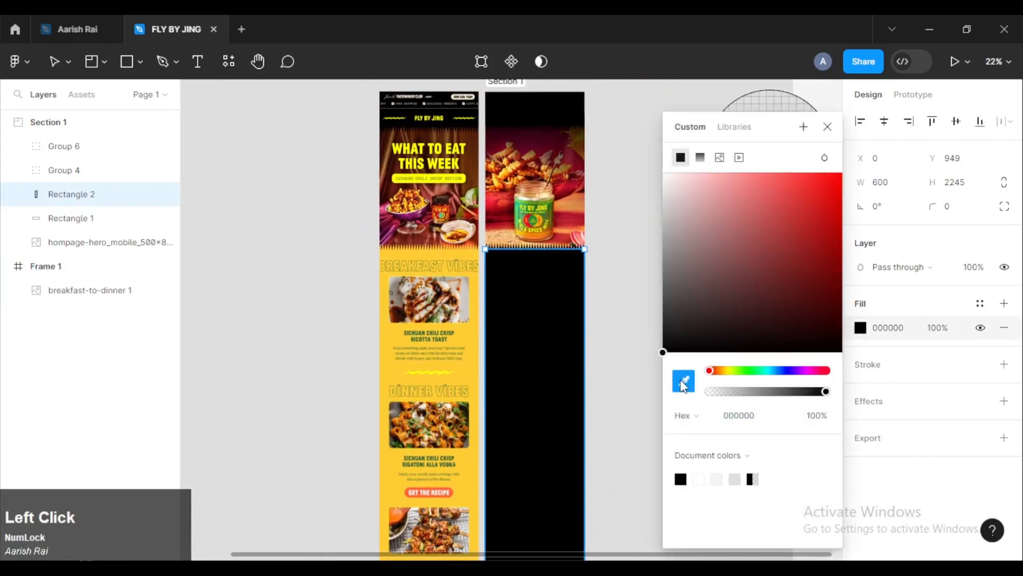
click(393, 366)
Recolour the zigzag group below the hero photo to the yellow FFCC33 of the body rectangle.
ctrl+scroll(564, 327, up, 4)
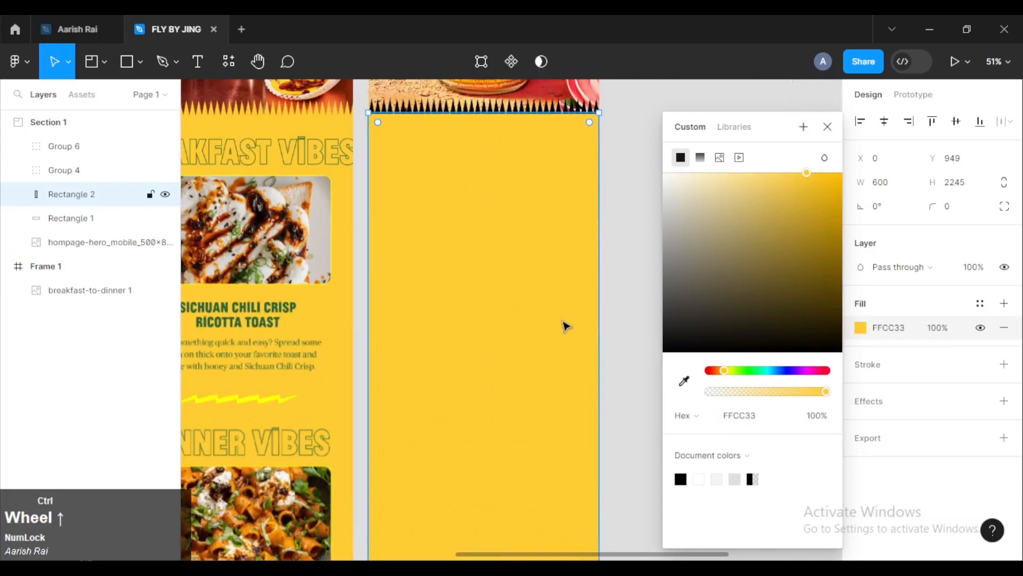
click(514, 109)
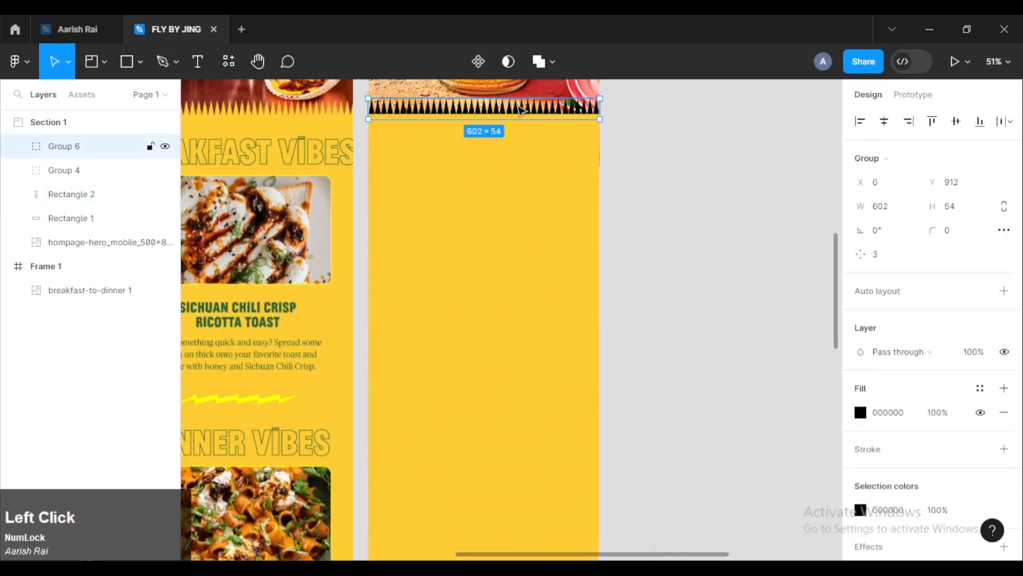
click(861, 414)
click(690, 381)
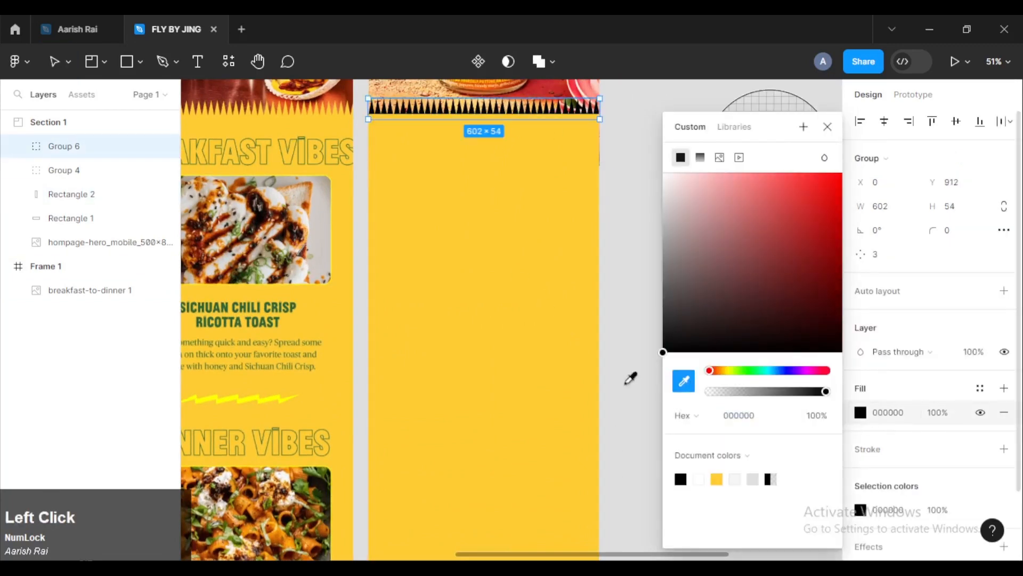
click(482, 265)
click(651, 219)
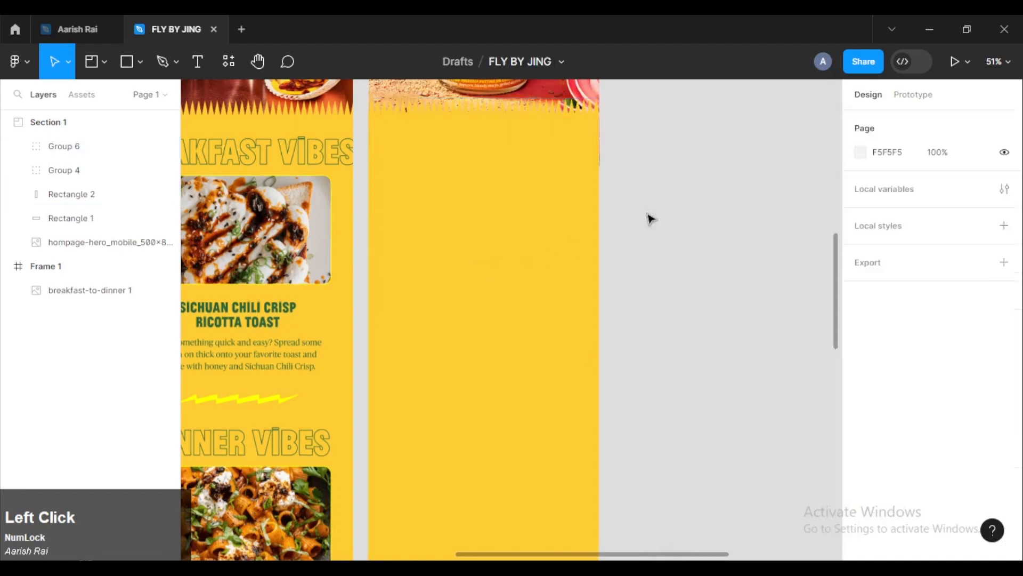
Reposition the hero image behind the header and zigzags at X 0, Y 79.
scroll(649, 219, down, 3)
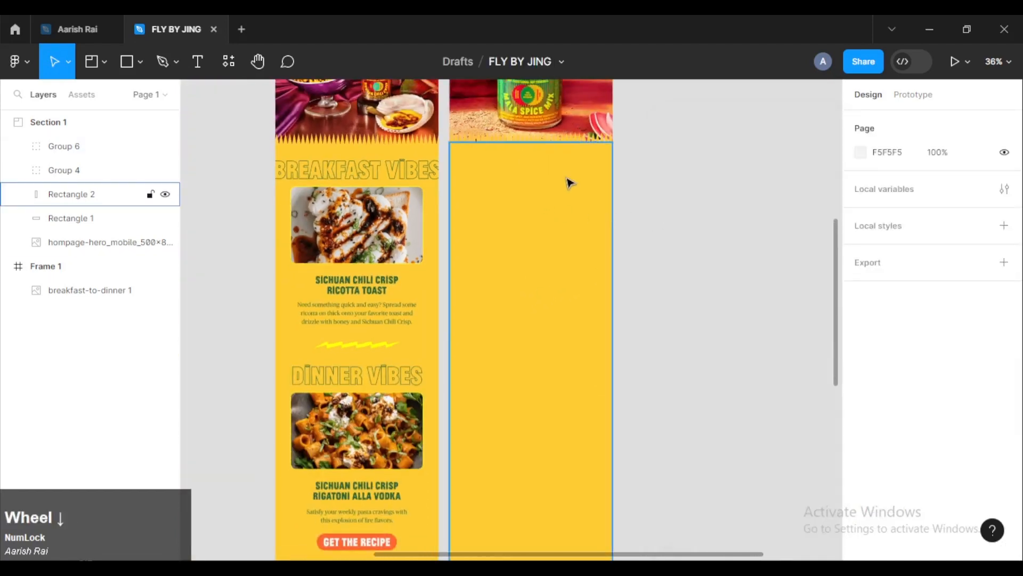
drag(539, 184, 566, 350)
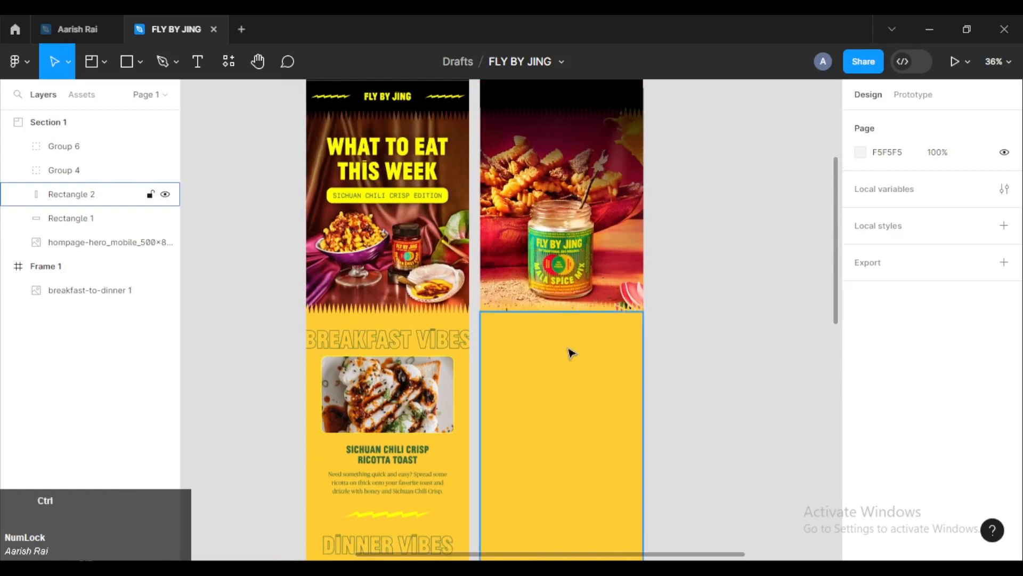
scroll(571, 352, up, 2)
click(567, 301)
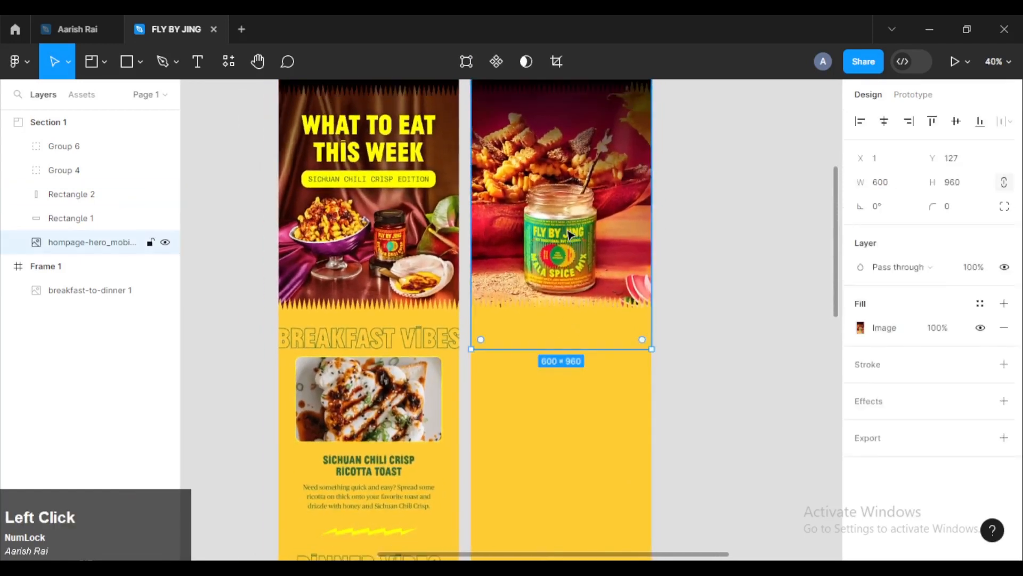
mouse_move(569, 229)
mouse_down()
mouse_move(568, 212)
mouse_move(553, 231)
mouse_up()
scroll(549, 228, up, 2)
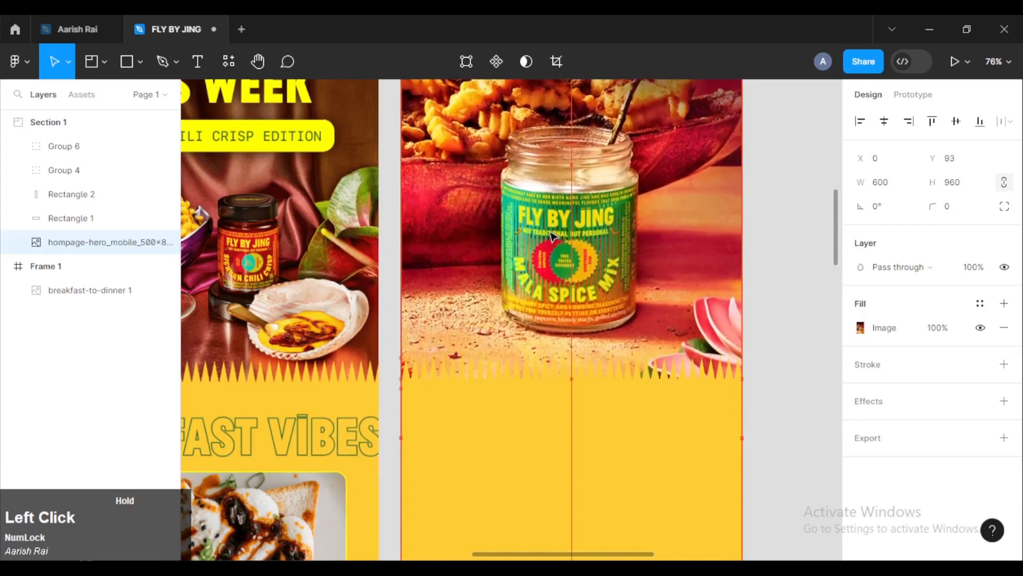
drag(553, 231, 553, 232)
ctrl+scroll(554, 232, down, 5)
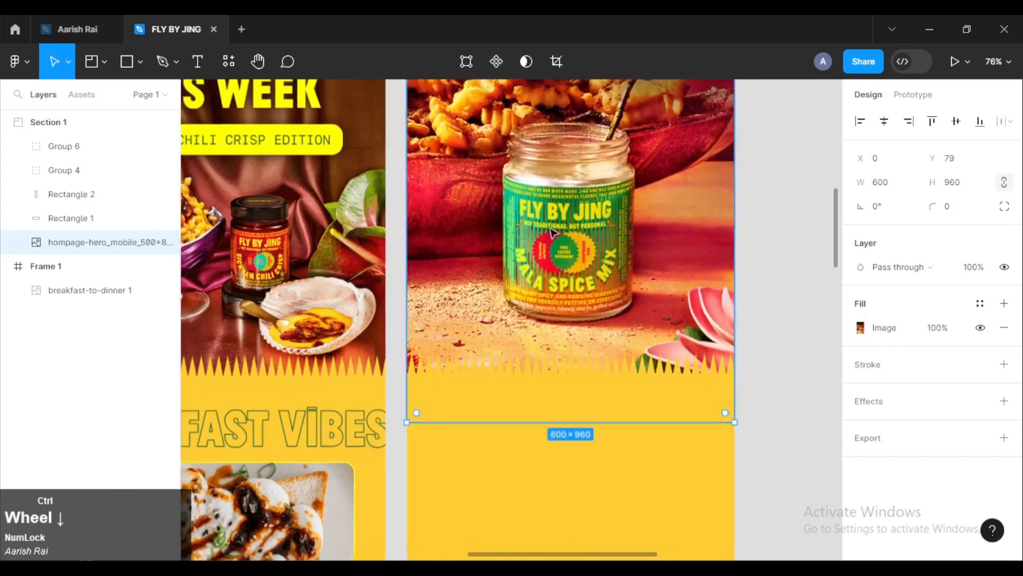
ctrl+scroll(553, 232, down, 1)
drag(545, 190, 545, 266)
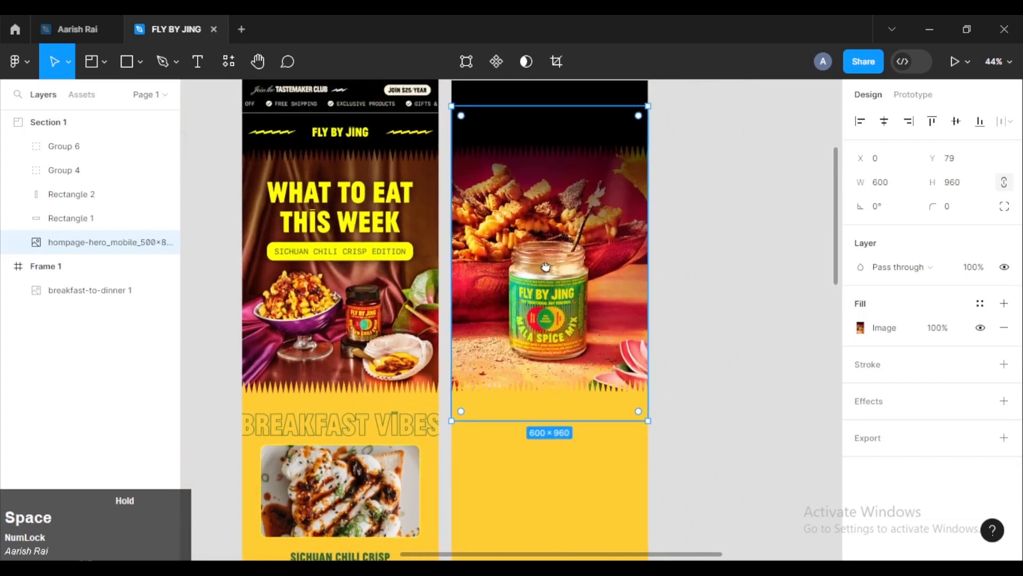
click(686, 252)
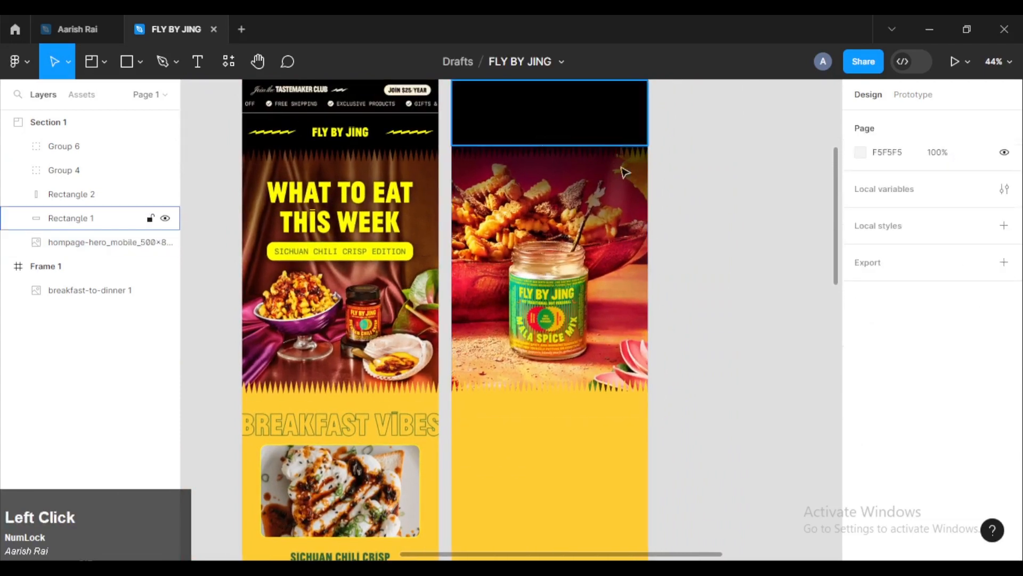
Compare the recreated section with the reference design, from the header to the footer area.
ctrl+scroll(675, 257, down, 2)
scroll(671, 266, down, 4)
ctrl+scroll(675, 270, down, 5)
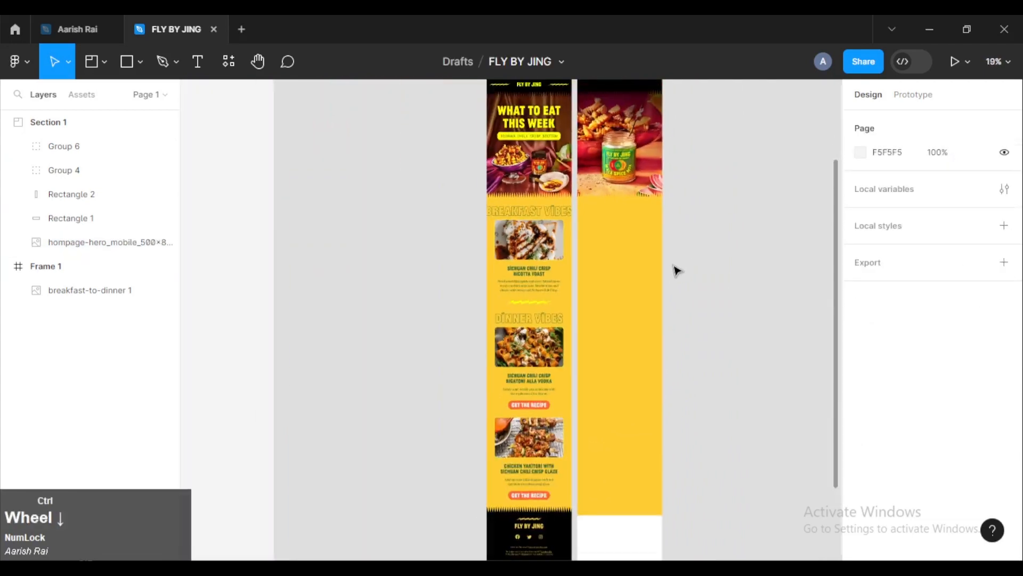
ctrl+scroll(685, 327, up, 3)
ctrl+scroll(688, 319, down, 1)
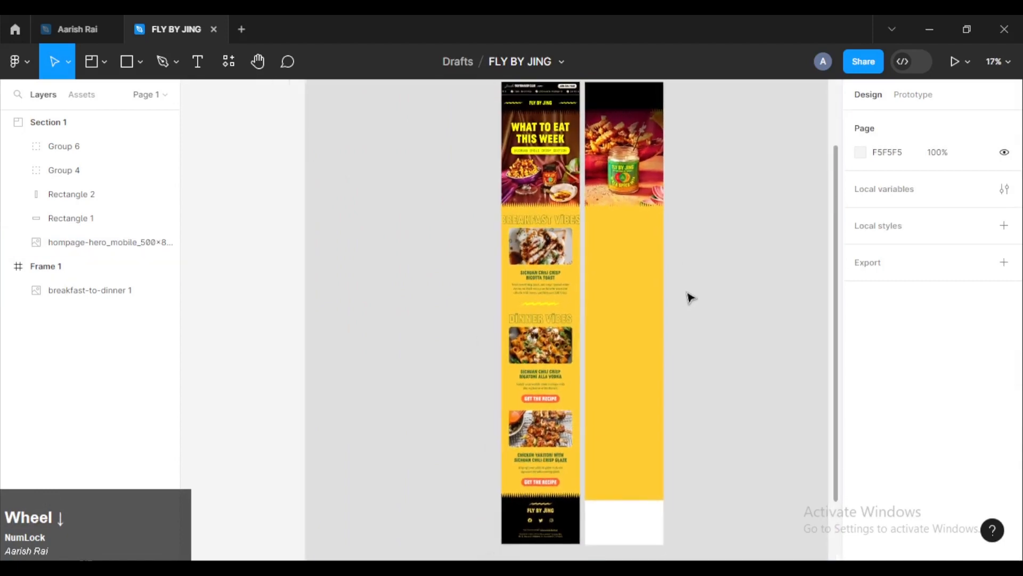
drag(692, 201, 666, 299)
ctrl+scroll(627, 242, up, 5)
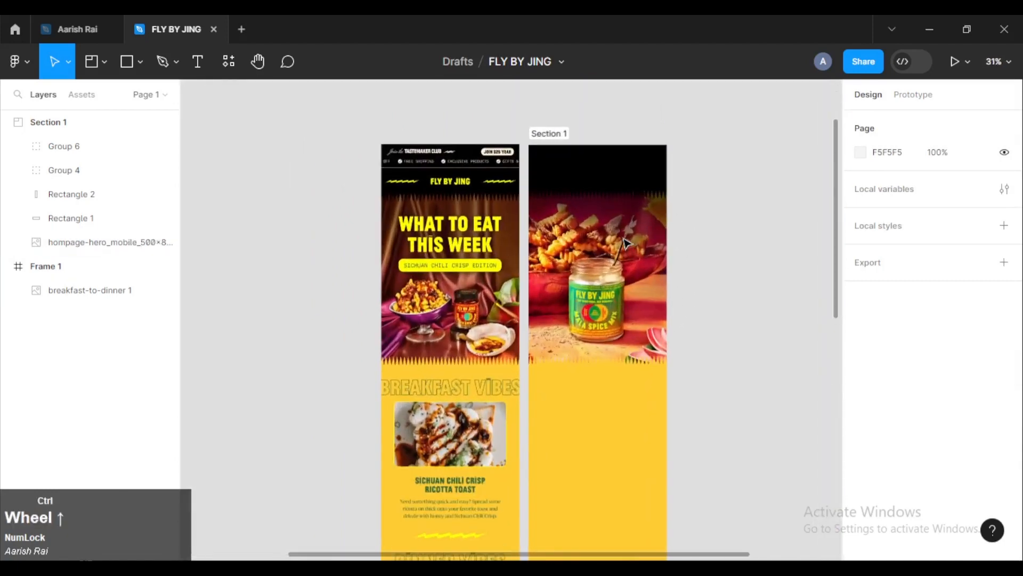
ctrl+scroll(626, 242, down, 2)
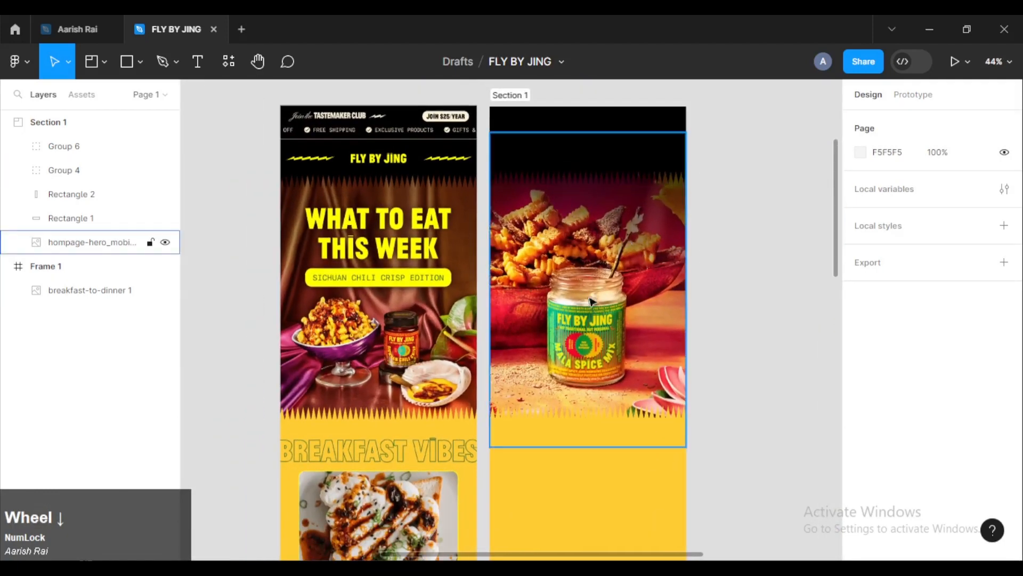
Duplicate the yellow zigzag group to Y 3140 at the body's lower edge and recolour the copy black.
click(581, 415)
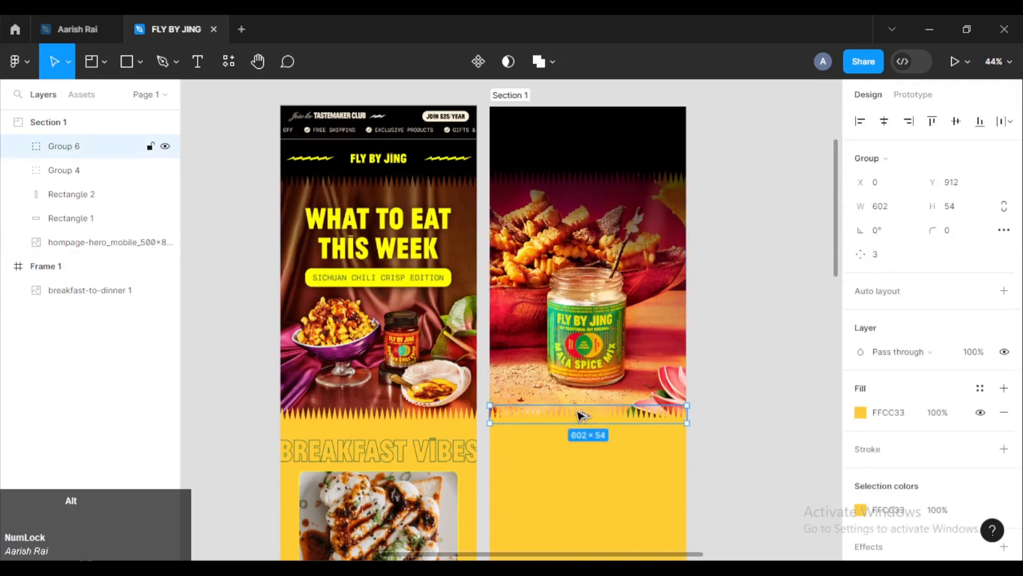
drag(581, 415, 583, 316)
click(860, 412)
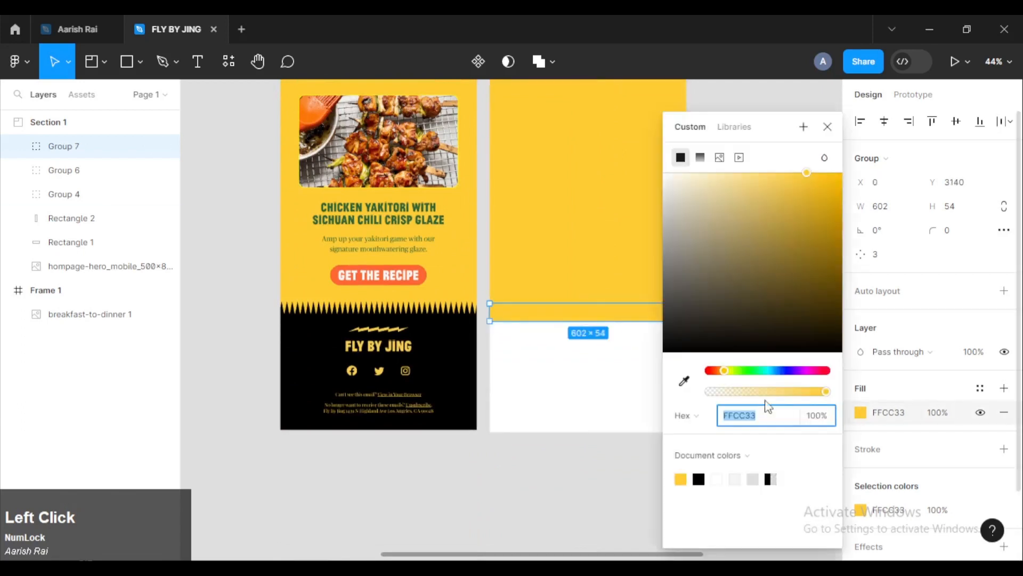
click(699, 478)
click(580, 395)
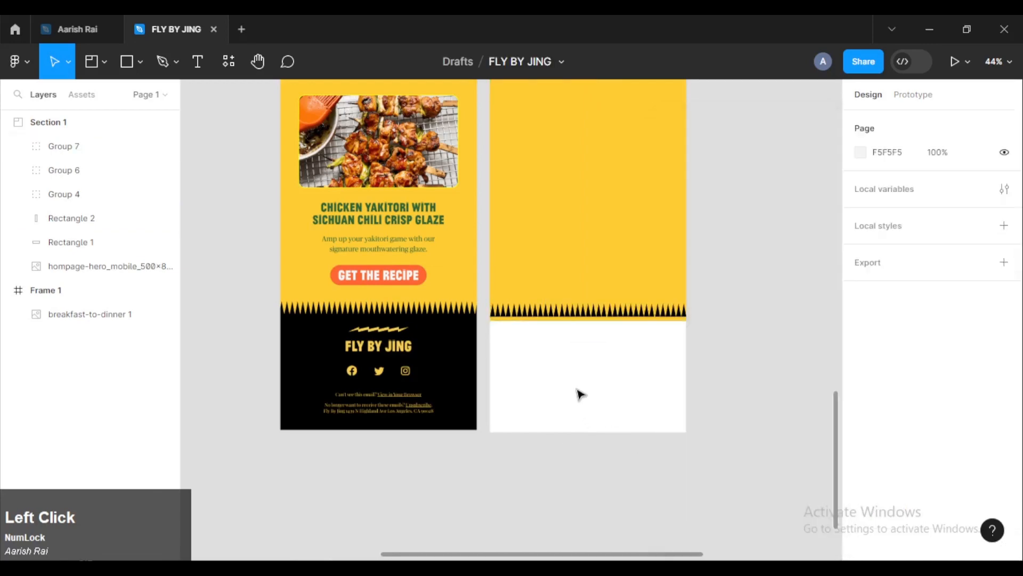
Duplicate the black header rectangle to Y 3167 as the footer background and stretch the copy to a height of 367.
scroll(730, 299, up, 10)
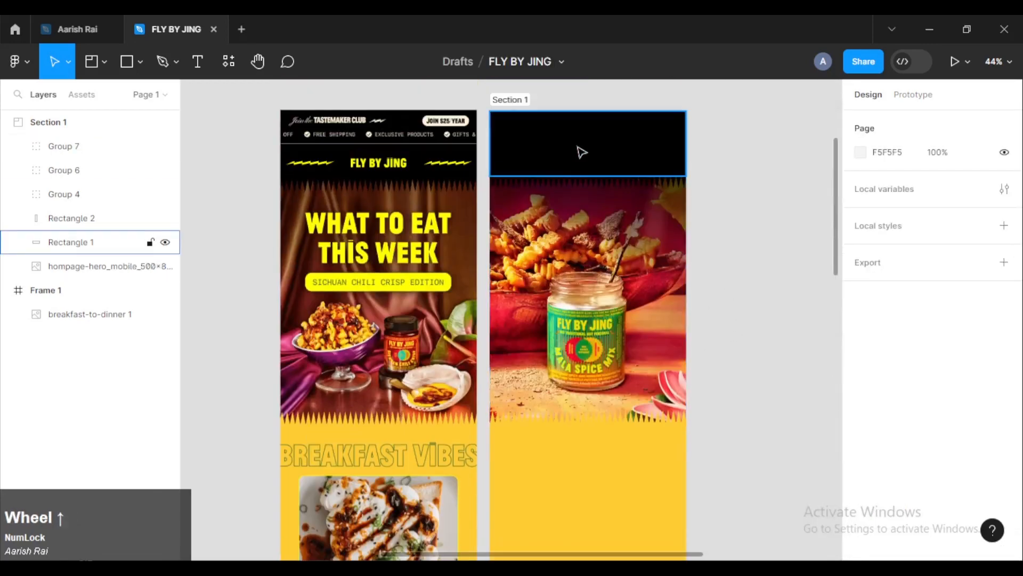
click(586, 144)
drag(588, 144, 578, 467)
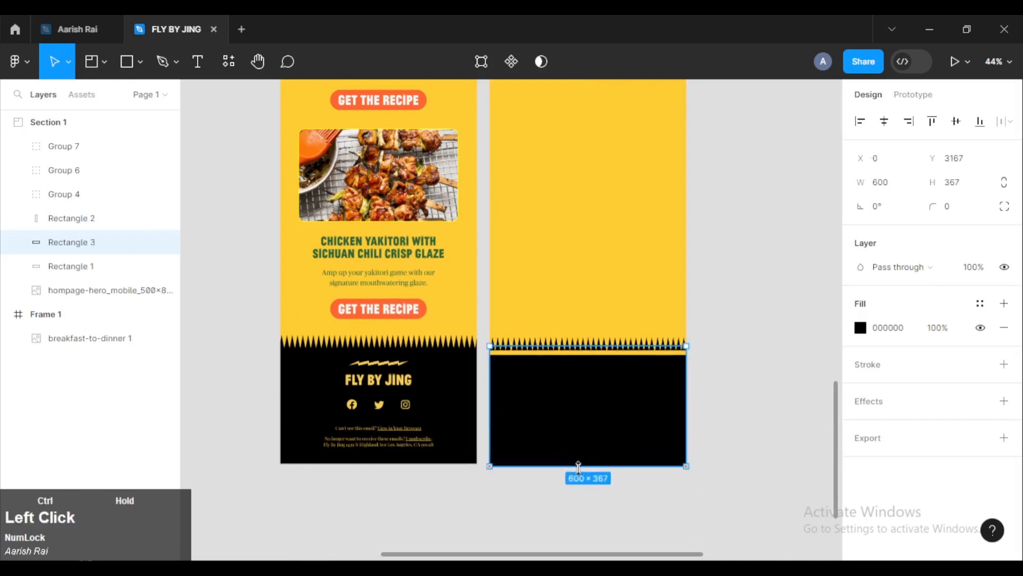
Bring the black footer rectangle to the front of the section, above the black zigzag group.
right_click(575, 395)
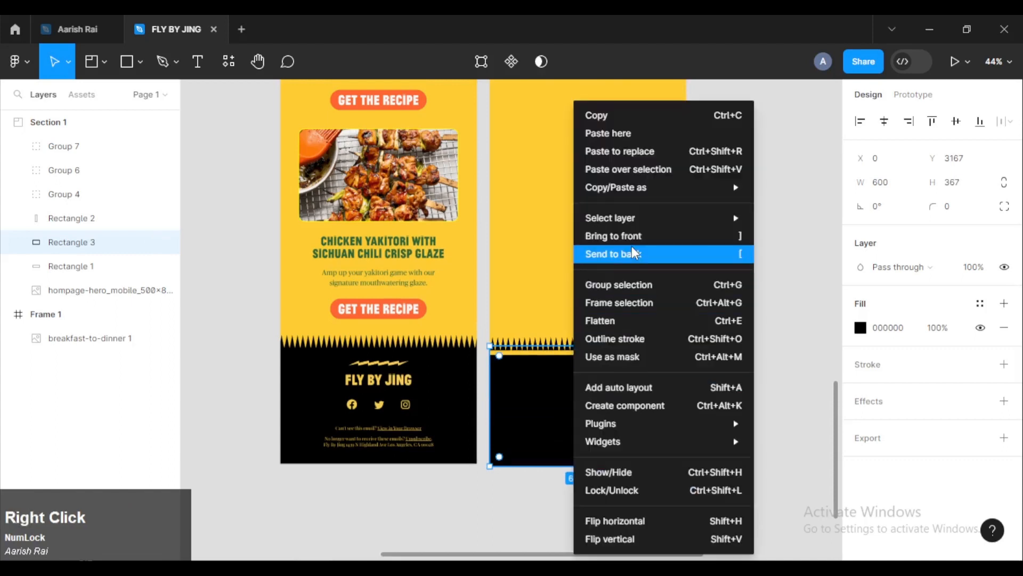
click(676, 238)
click(737, 331)
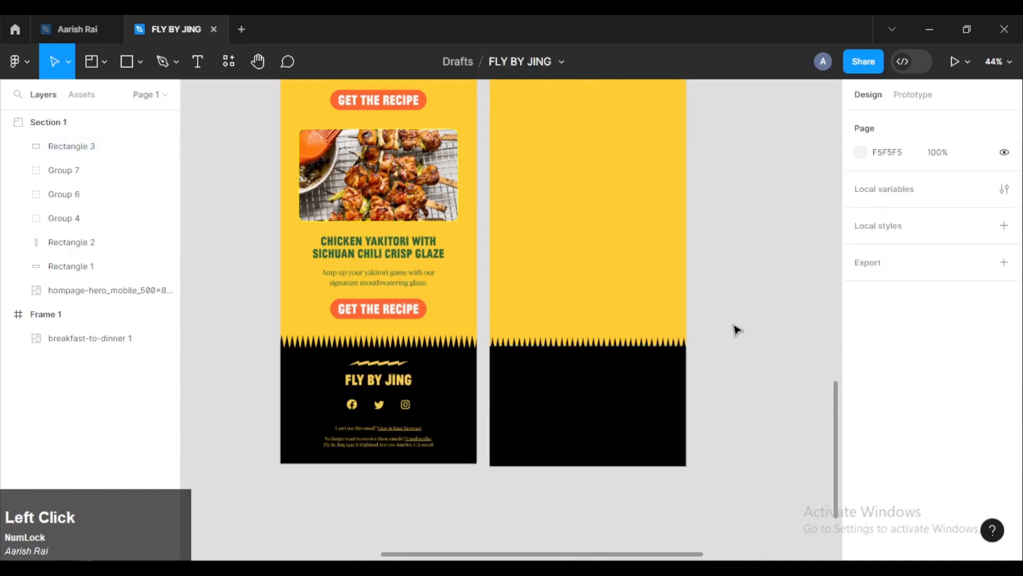
Adjust the footer rectangle's upper edge to Y 3180, height 354, so it meets the base of the black zigzag teeth.
ctrl+scroll(622, 395, up, 4)
click(557, 366)
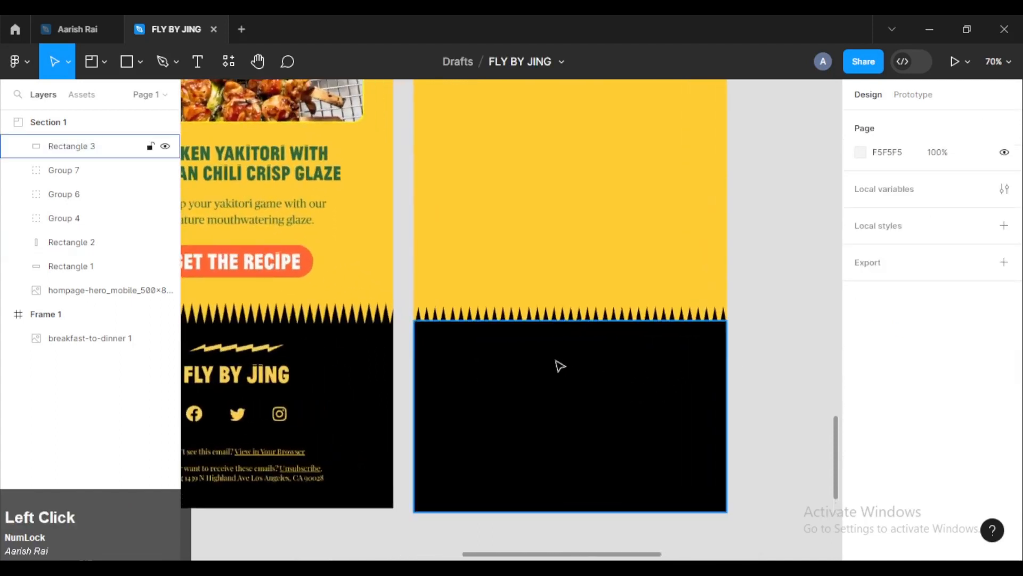
drag(573, 322, 573, 335)
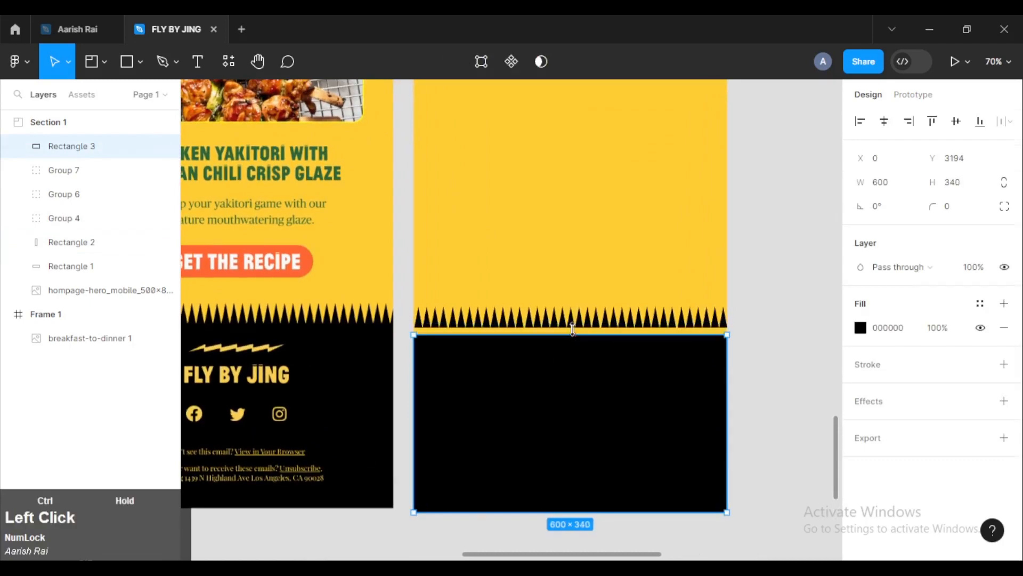
ctrl+scroll(562, 341, up, 4)
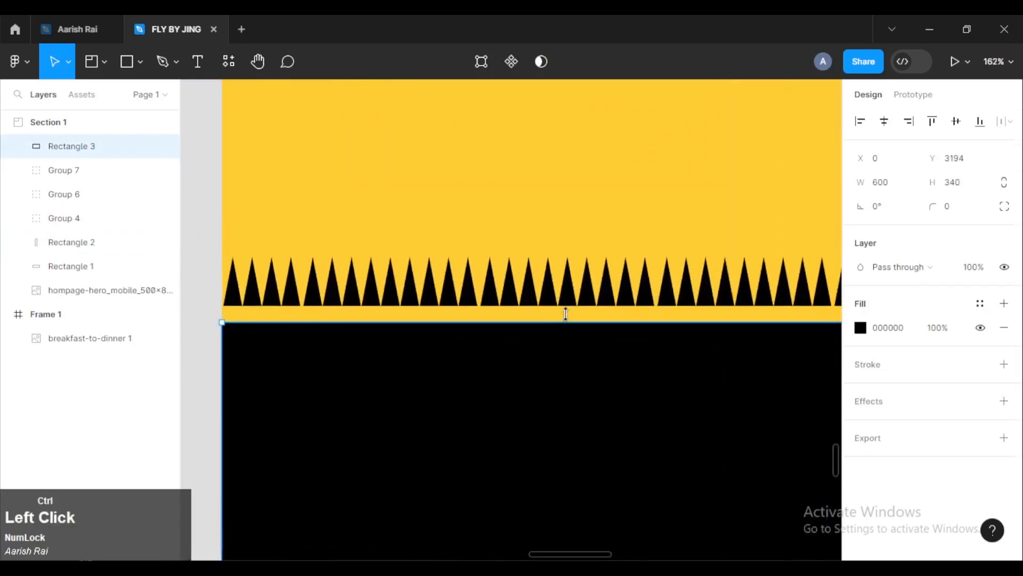
drag(566, 314, 568, 302)
ctrl+scroll(567, 307, up, 6)
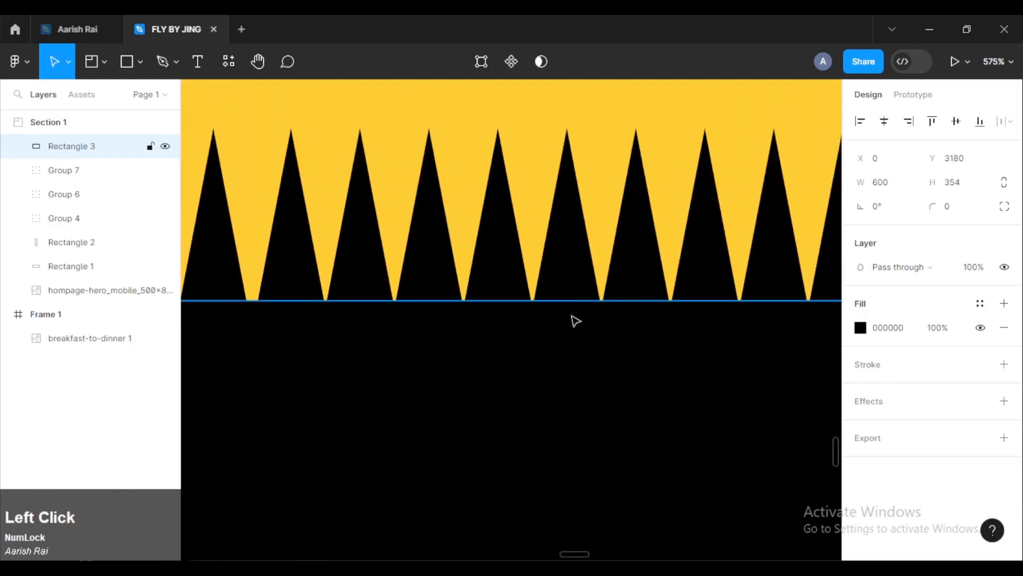
click(575, 270)
ctrl+scroll(575, 270, down, 6)
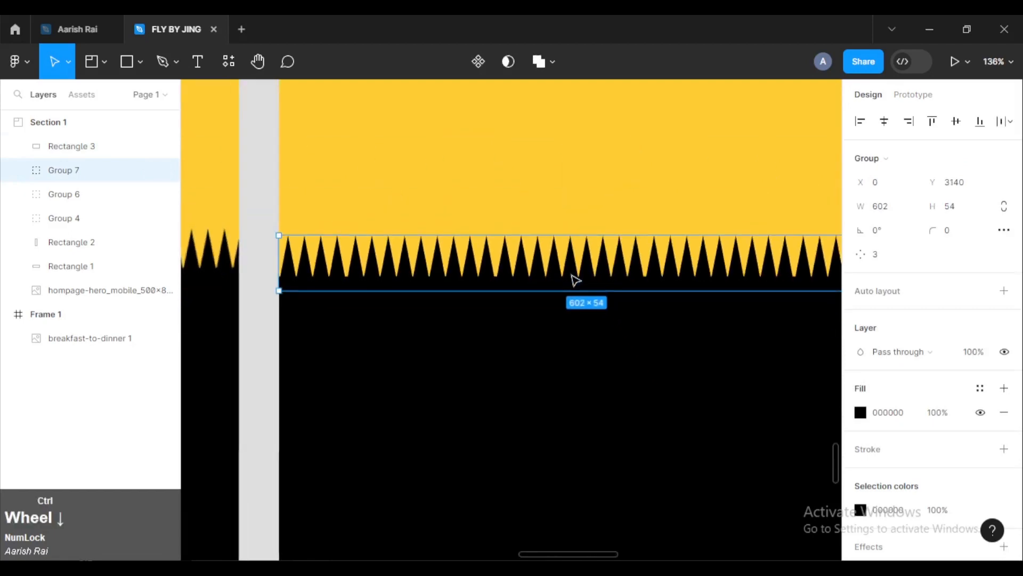
ctrl+scroll(571, 275, down, 3)
click(794, 247)
Check the complete section against the reference design, from the black footer up to the header.
ctrl+scroll(789, 243, down, 3)
drag(675, 203, 612, 282)
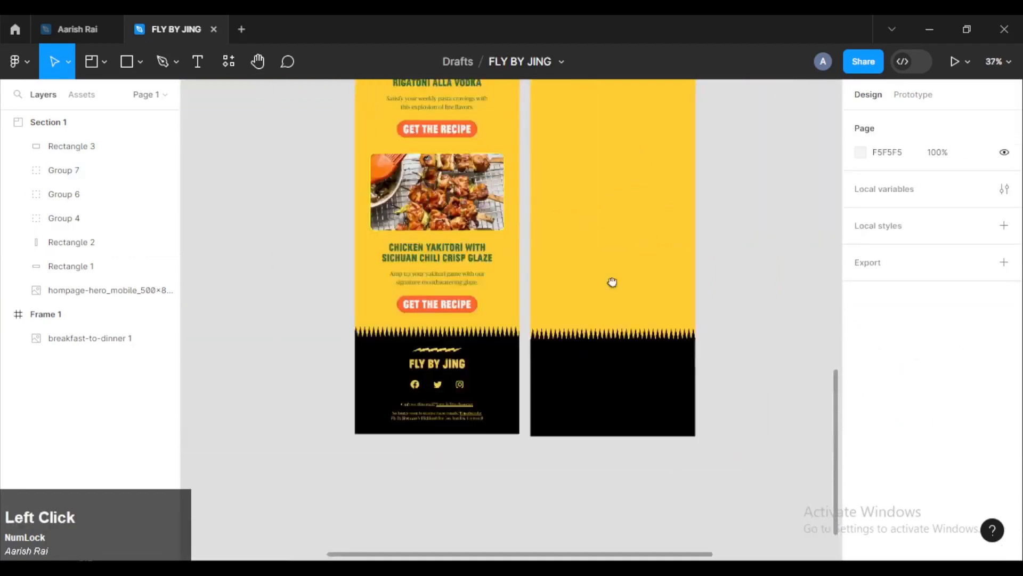
ctrl+scroll(587, 318, down, 5)
drag(571, 224, 558, 382)
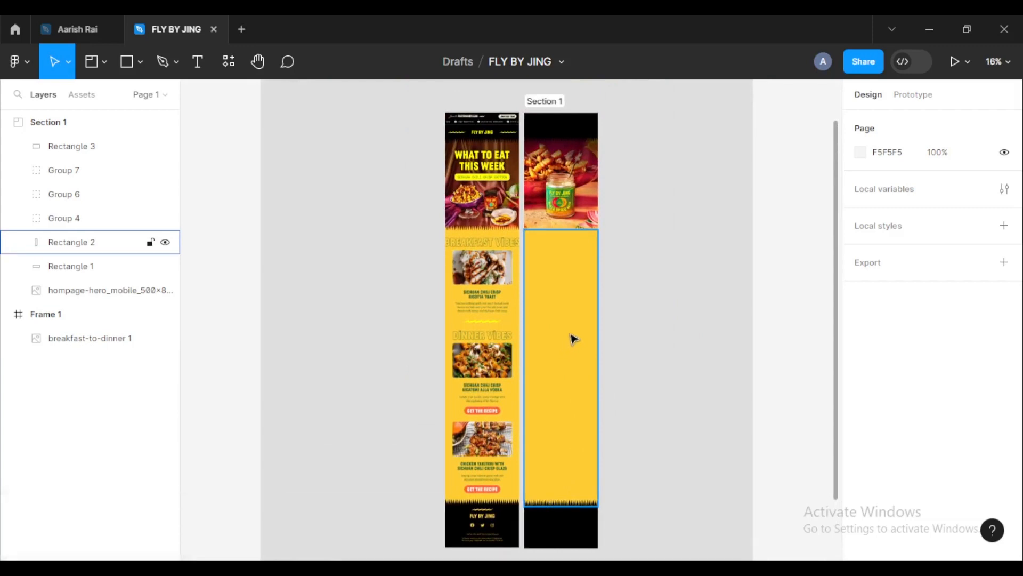
ctrl+scroll(567, 326, up, 2)
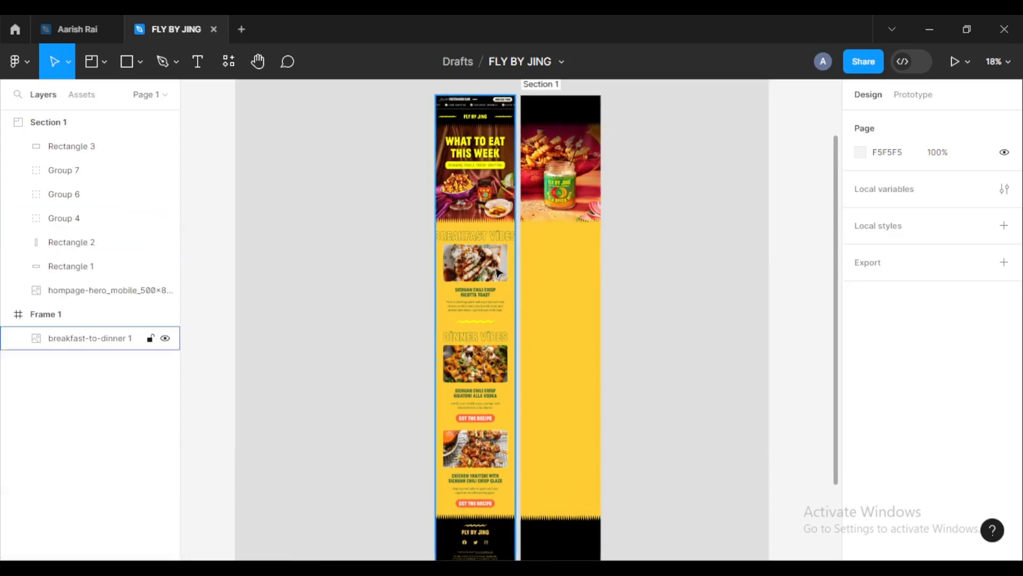
ctrl+scroll(514, 342, up, 3)
key(space)
drag(523, 193, 504, 409)
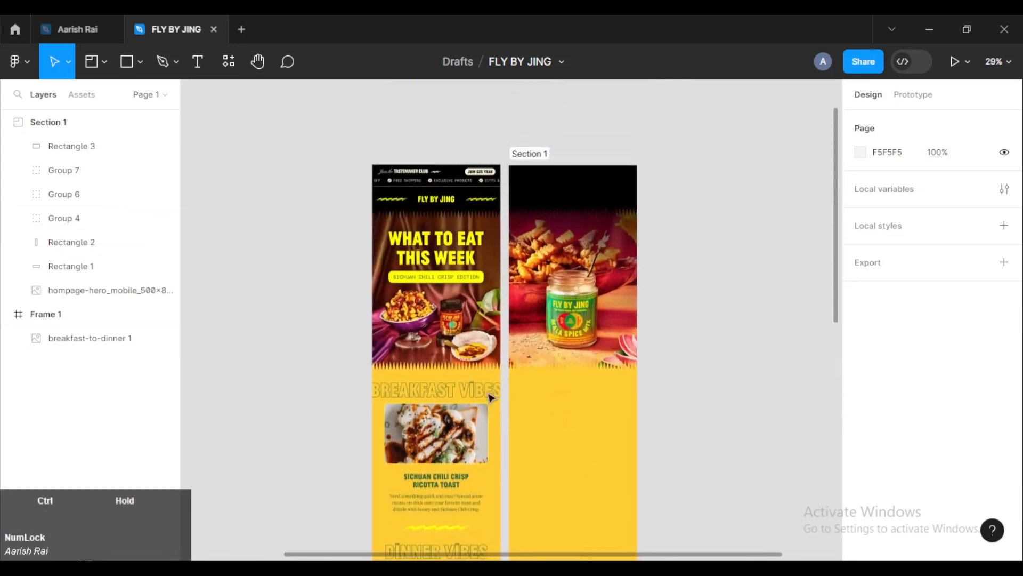
Examine the yellow zigzag marks beside the FLY BY JING logo in the reference design's header.
ctrl+scroll(425, 288, up, 4)
key(space)
drag(532, 151, 566, 183)
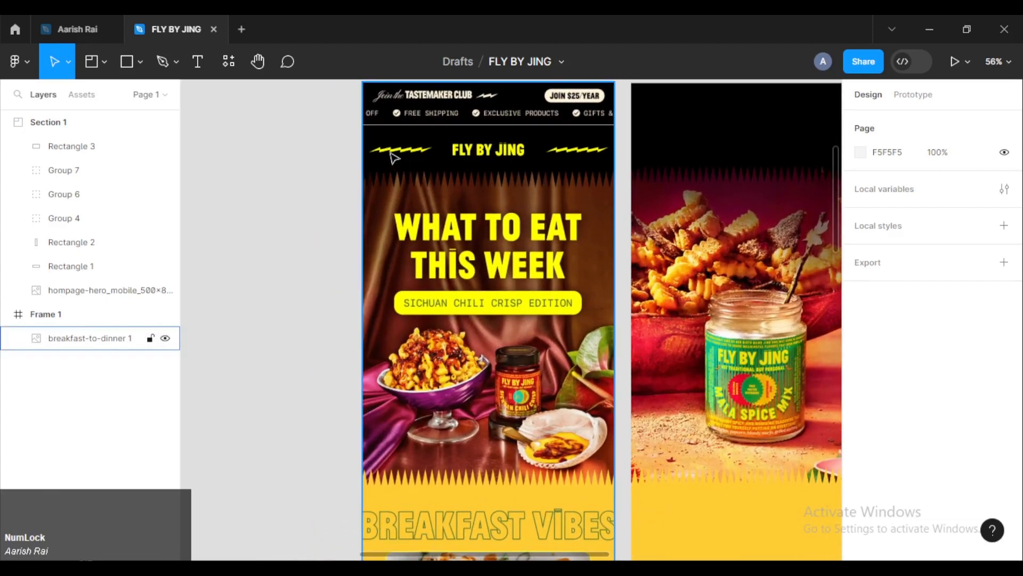
scroll(400, 160, down, 1)
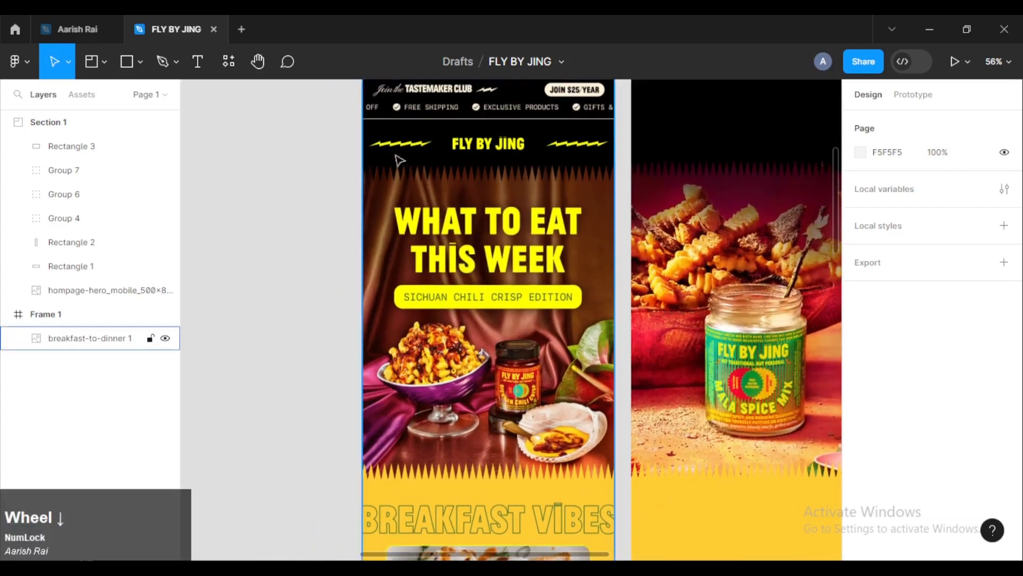
ctrl+scroll(375, 160, up, 5)
click(418, 142)
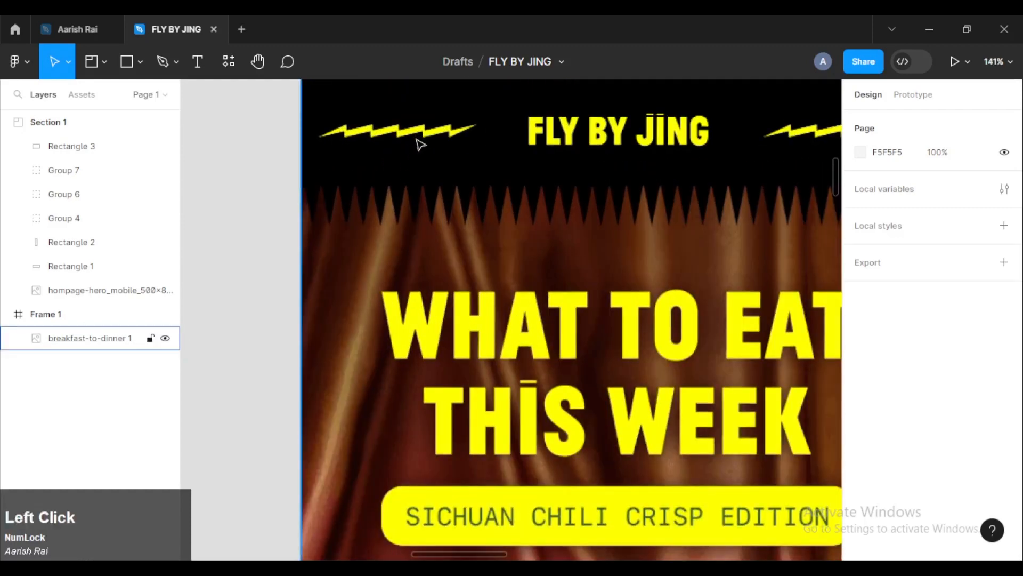
key(space)
drag(417, 142, 430, 253)
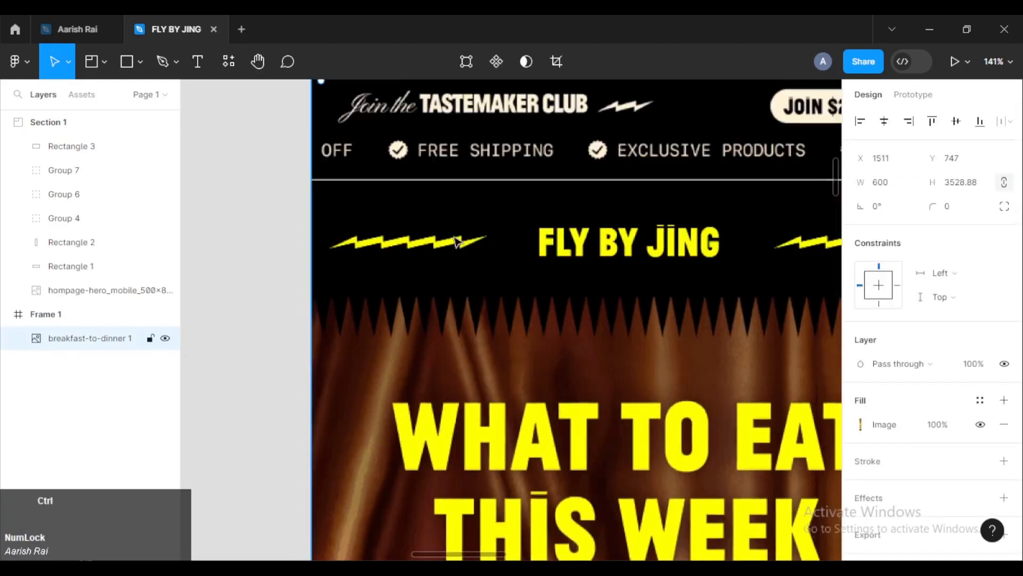
key(ctrl+z)
ctrl+scroll(457, 250, down, 5)
key(space)
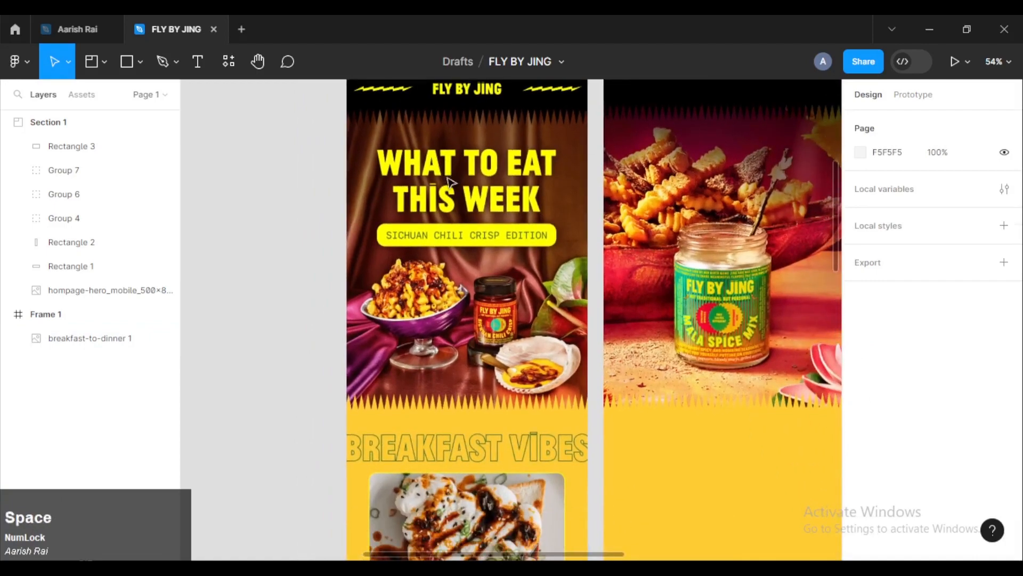
Examine the yellow zigzag divider above the DINNER VIBES heading in the reference design.
ctrl+scroll(465, 250, down, 2)
key(space)
drag(456, 394, 408, 184)
ctrl+scroll(409, 361, up, 2)
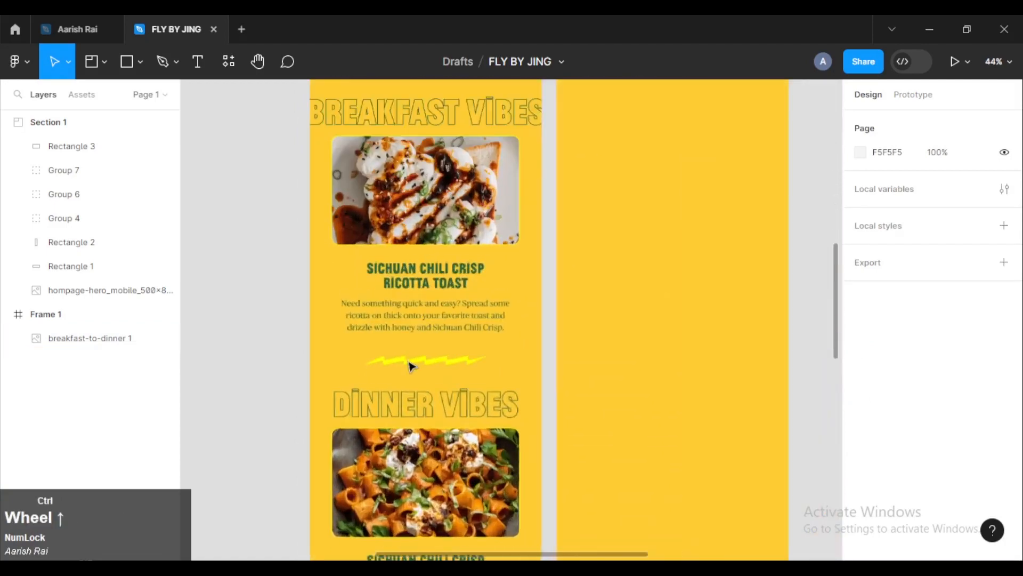
ctrl+scroll(410, 365, up, 8)
click(384, 374)
key(space)
drag(384, 374, 440, 327)
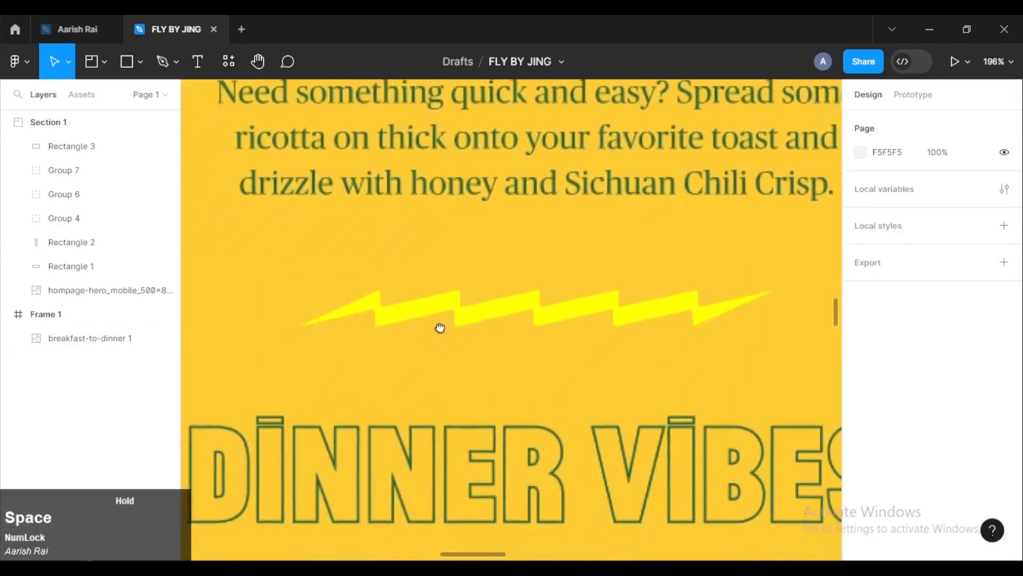
ctrl+scroll(425, 327, up, 4)
ctrl+scroll(424, 326, down, 2)
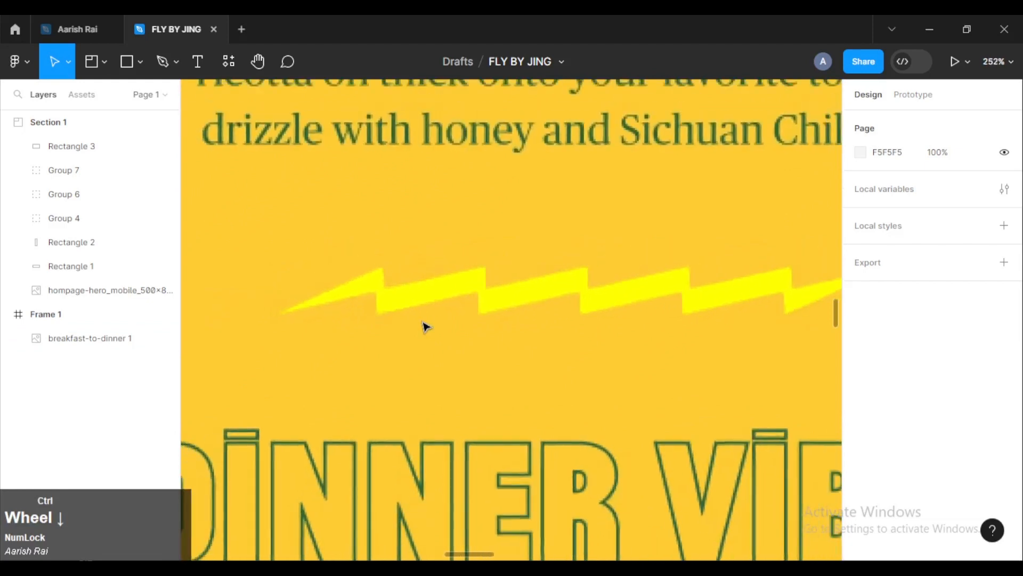
ctrl+scroll(425, 327, down, 1)
key(space)
drag(498, 331, 475, 301)
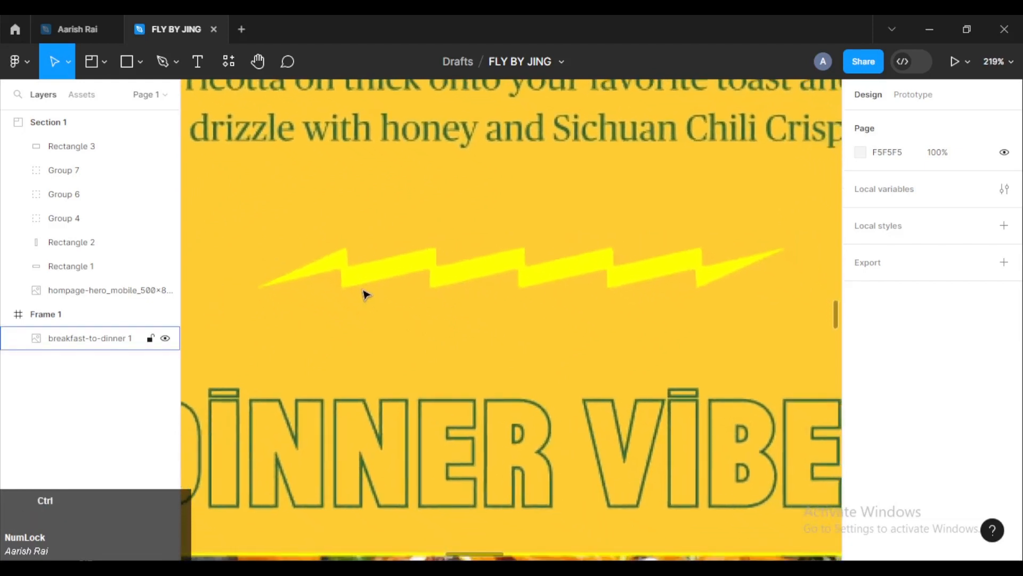
scroll(363, 292, up, 2)
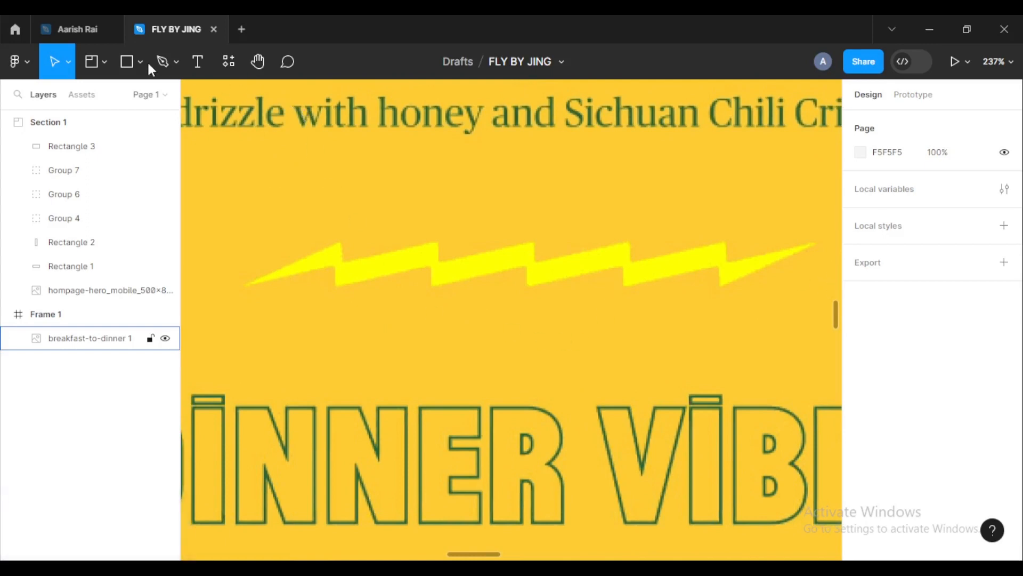
Start a Pen path at the divider's left tip, X 1639.5, Y 2350, and trace the first tooth's peak and drop to X 1693.5, Y 2336.
click(168, 63)
click(173, 62)
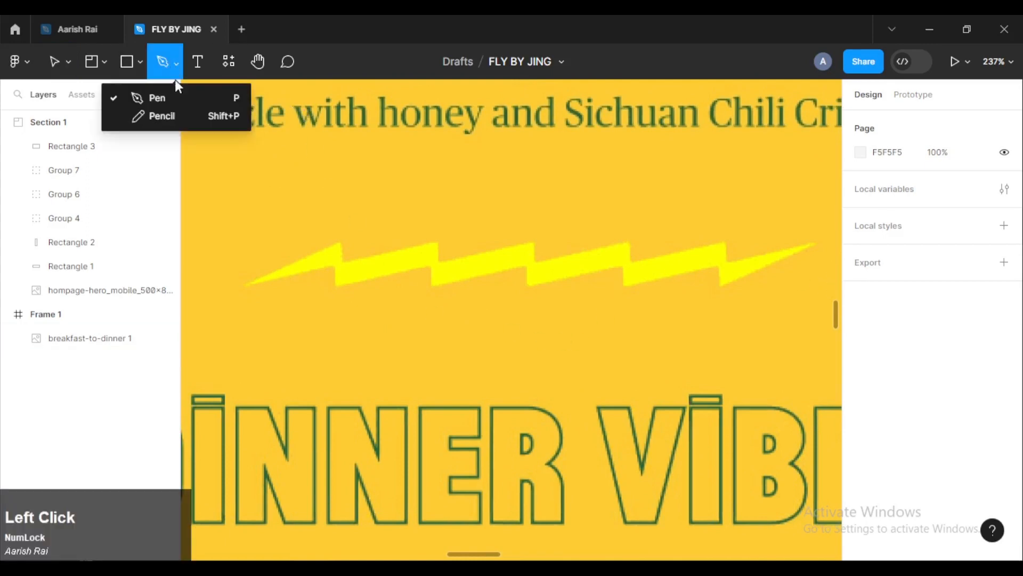
click(177, 97)
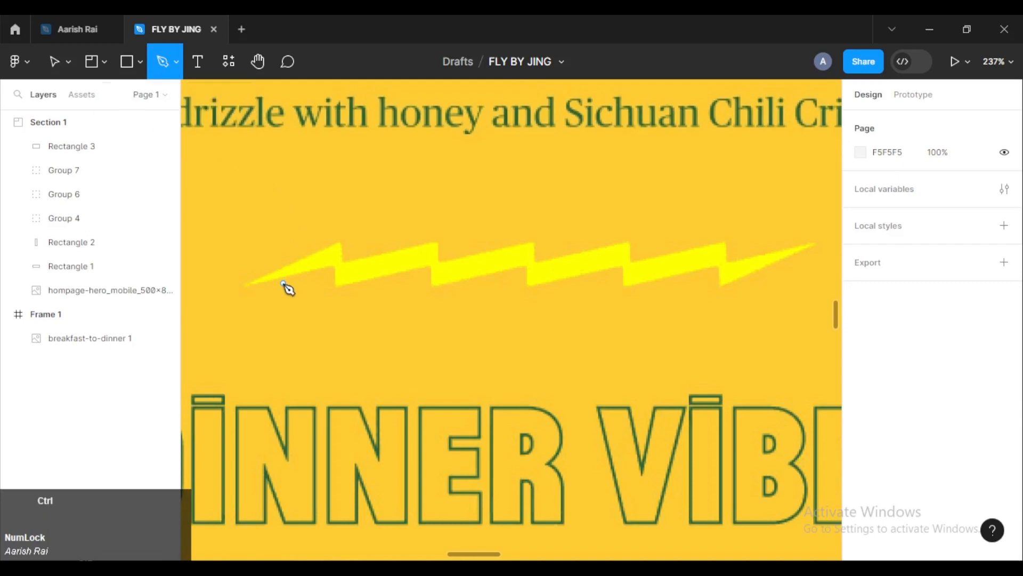
ctrl+scroll(288, 289, up, 10)
key(space)
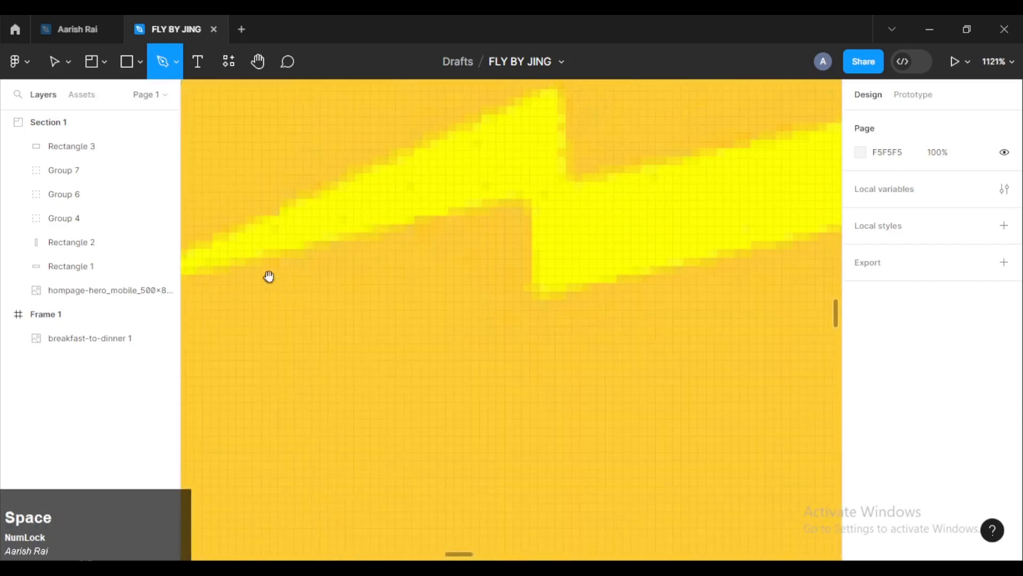
drag(279, 256, 409, 317)
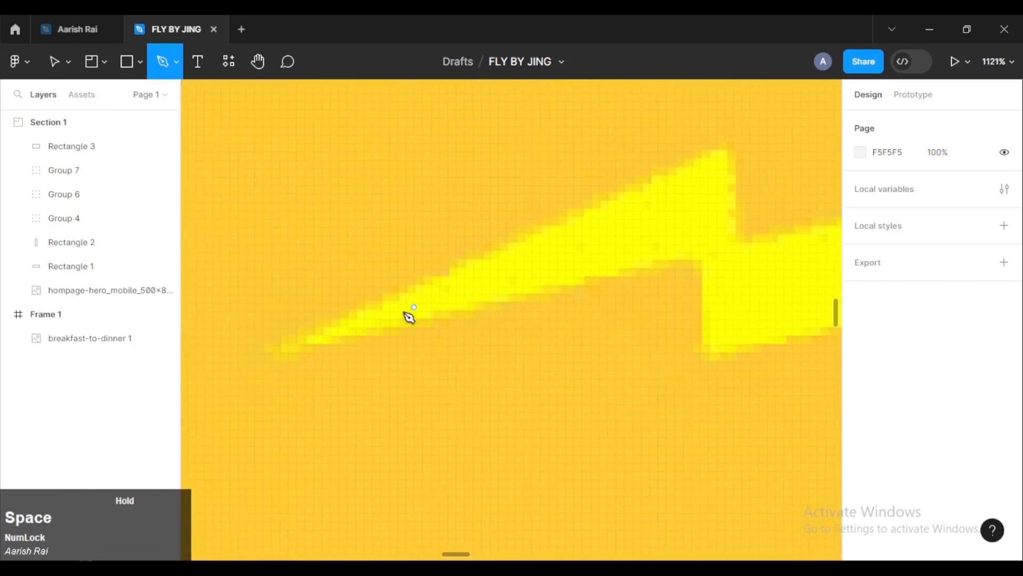
click(275, 352)
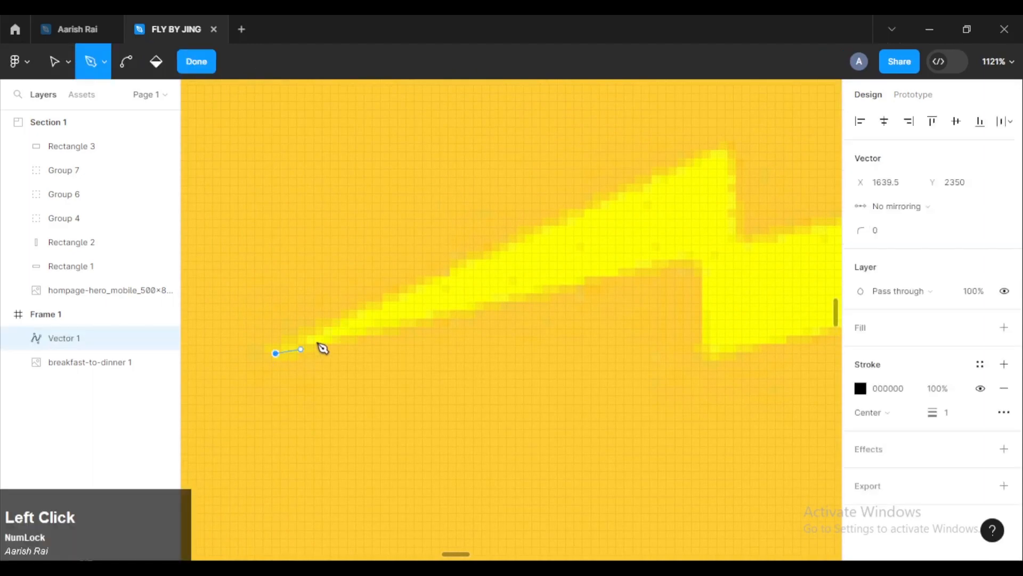
click(713, 151)
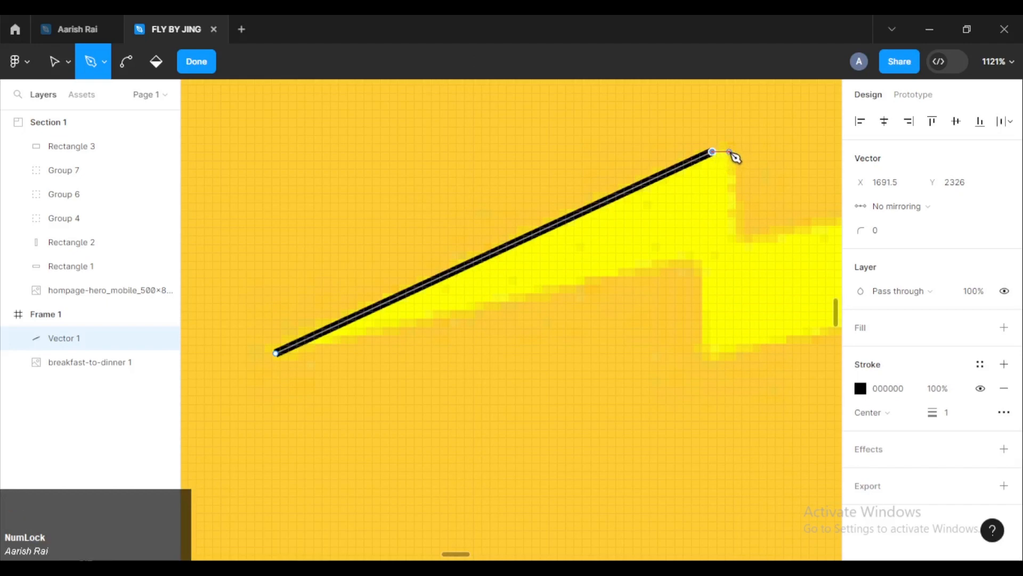
click(734, 237)
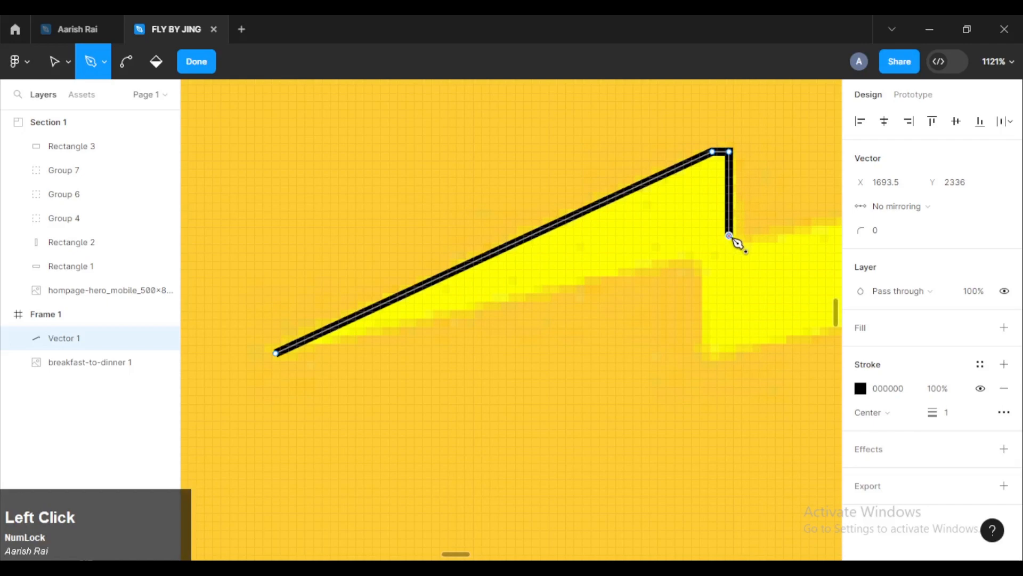
Continue the path along the second tooth's upper edge, through its flat peak at Y 2326, down to X 1748.5, Y 2337.
drag(695, 244, 455, 287)
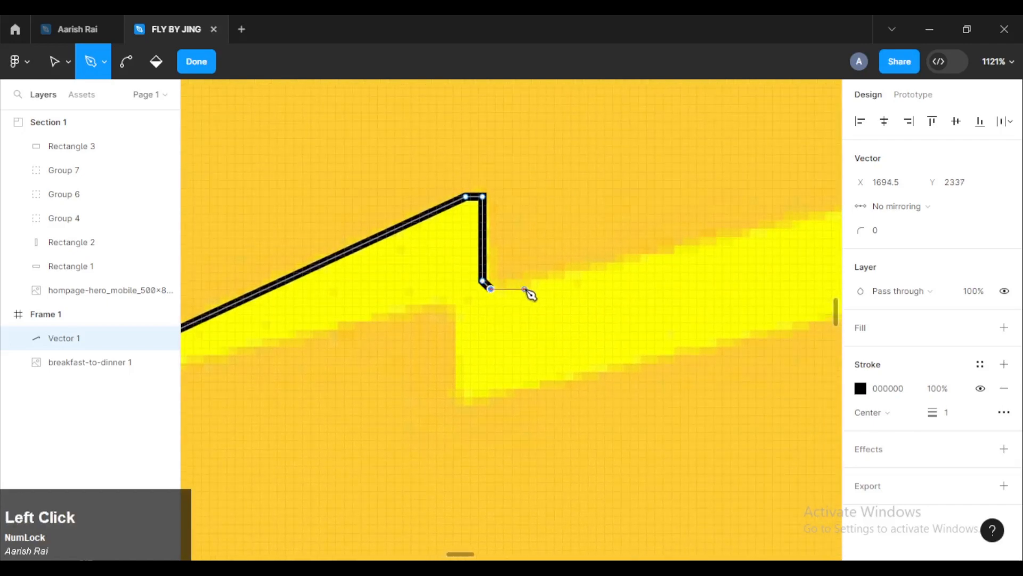
click(541, 281)
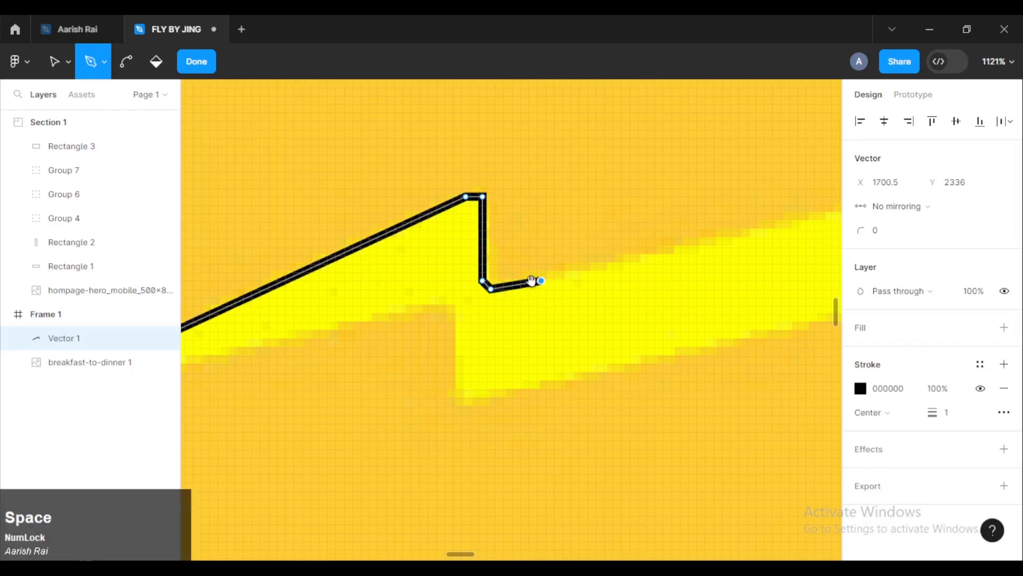
drag(489, 284, 331, 307)
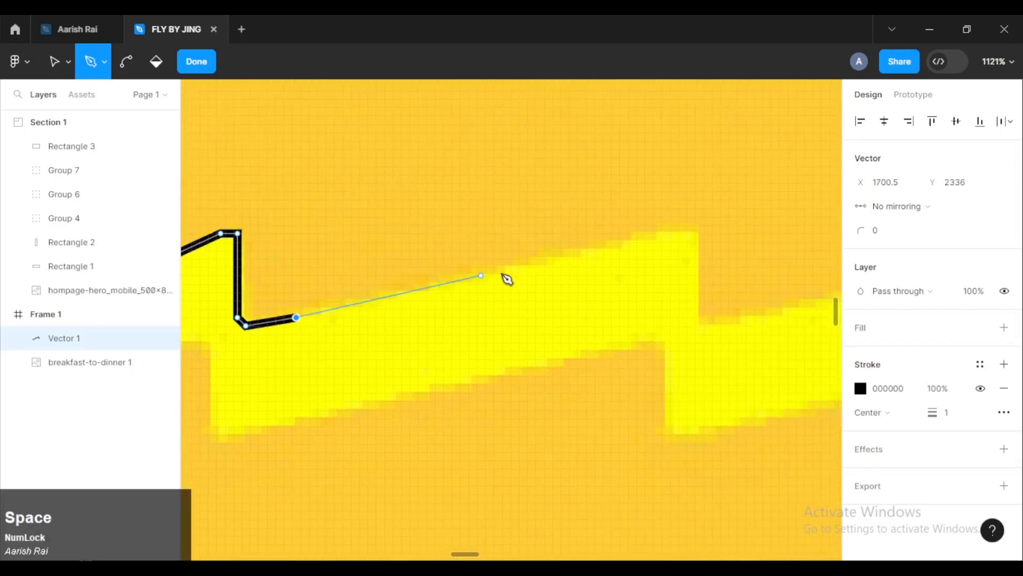
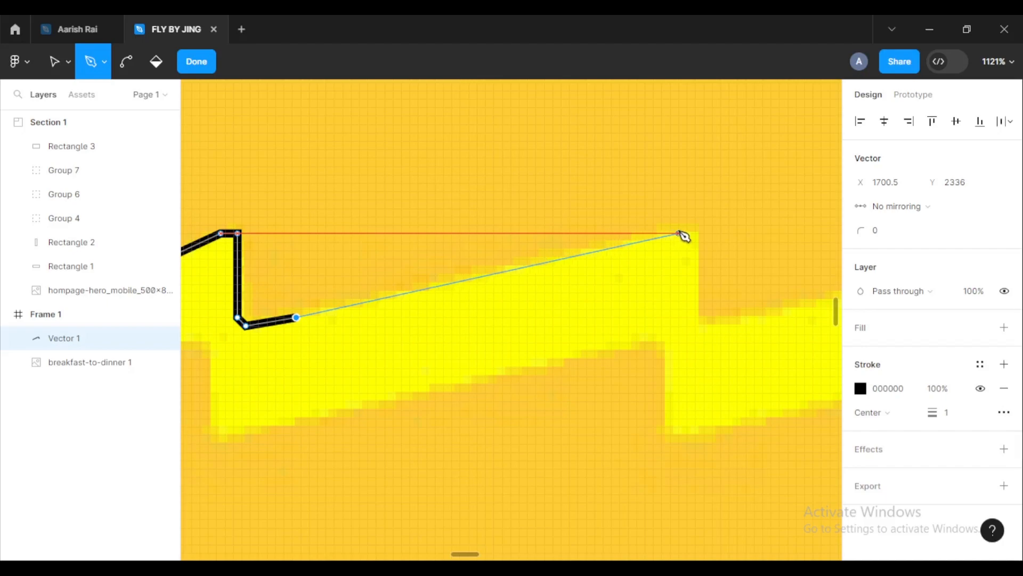
click(671, 233)
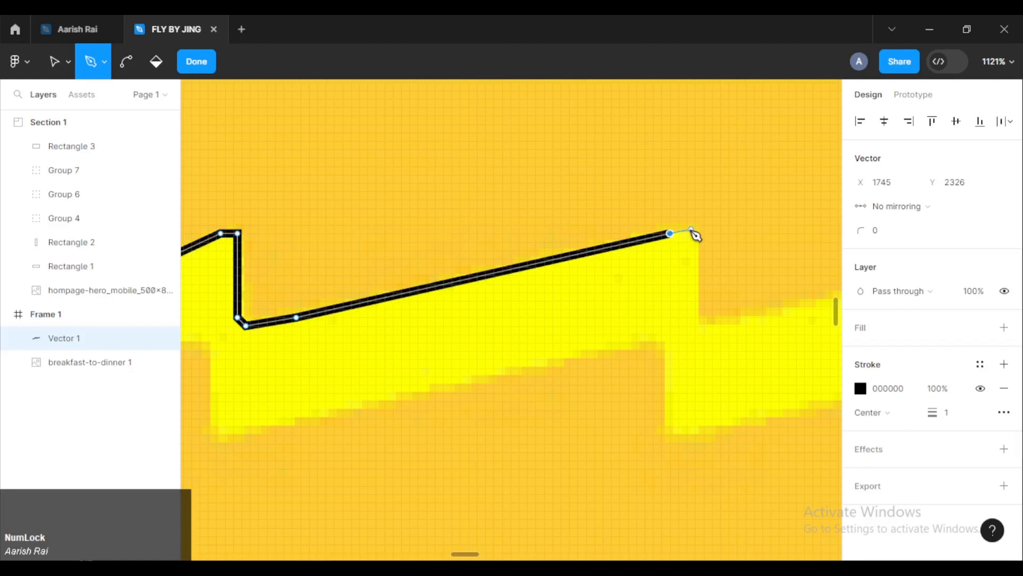
click(692, 233)
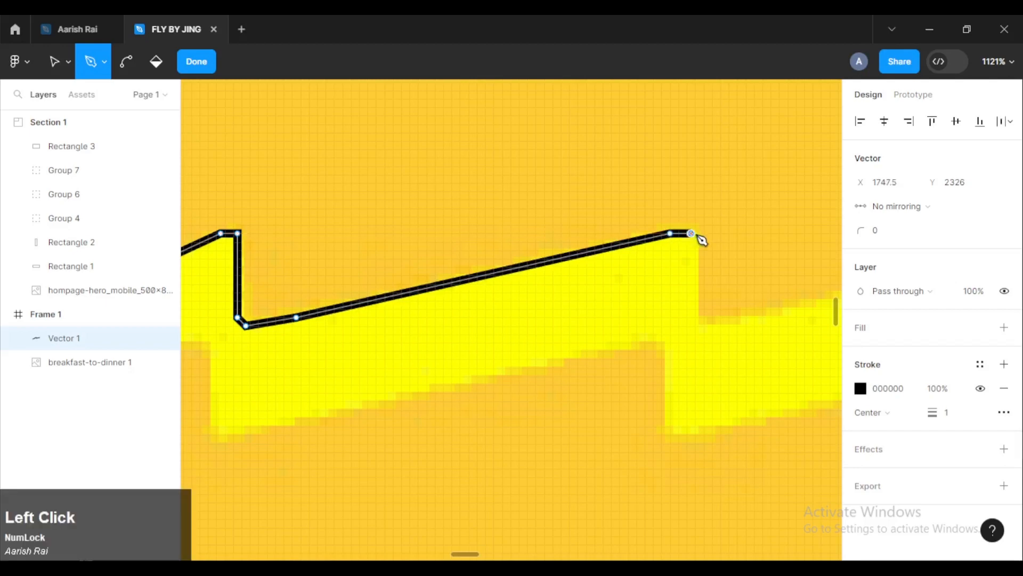
scroll(701, 238, up, 5)
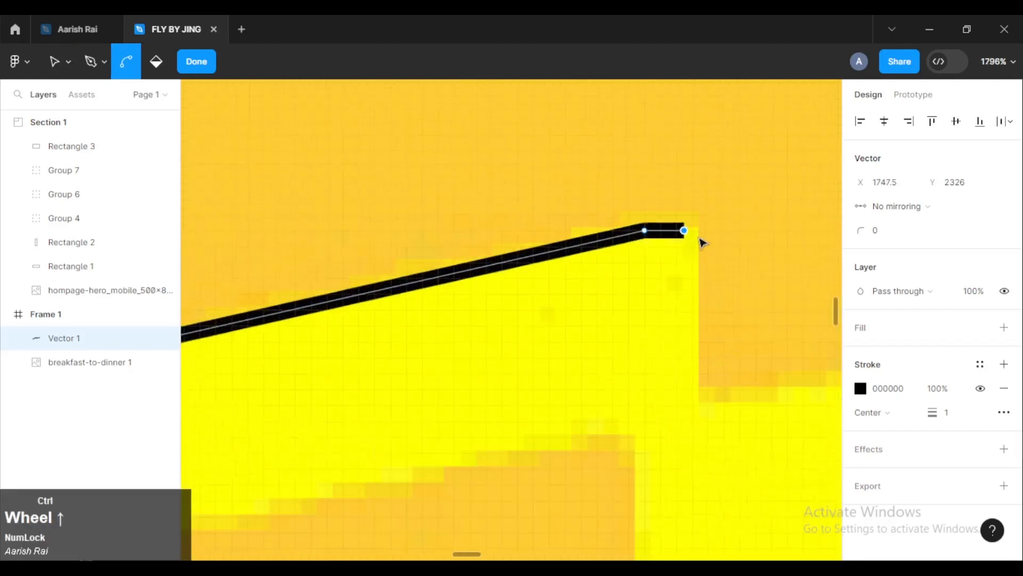
click(702, 228)
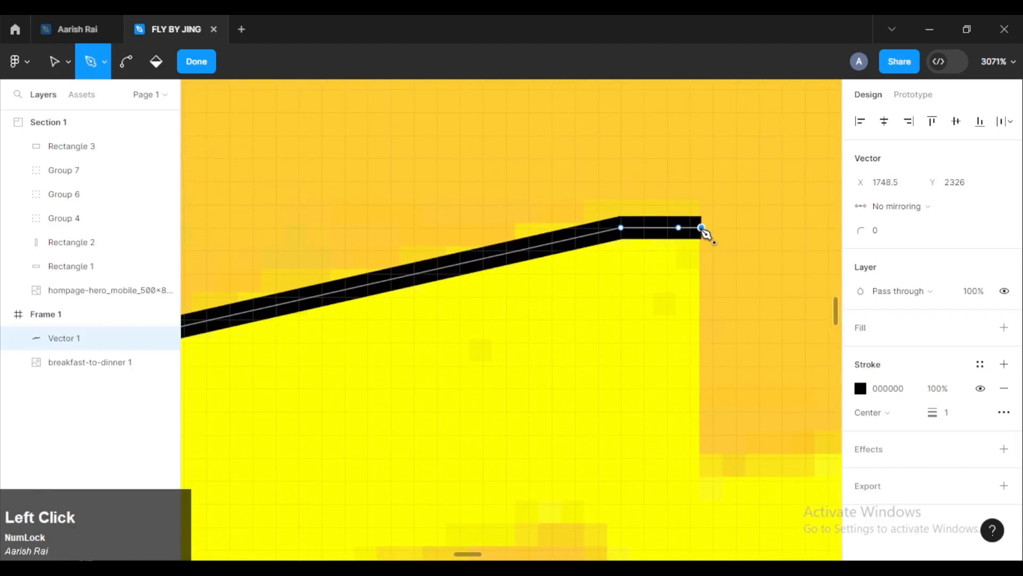
click(702, 482)
Trace the third tooth's slope and flat peak, dropping the path to X 1802.5, Y 2337.
scroll(643, 367, down, 8)
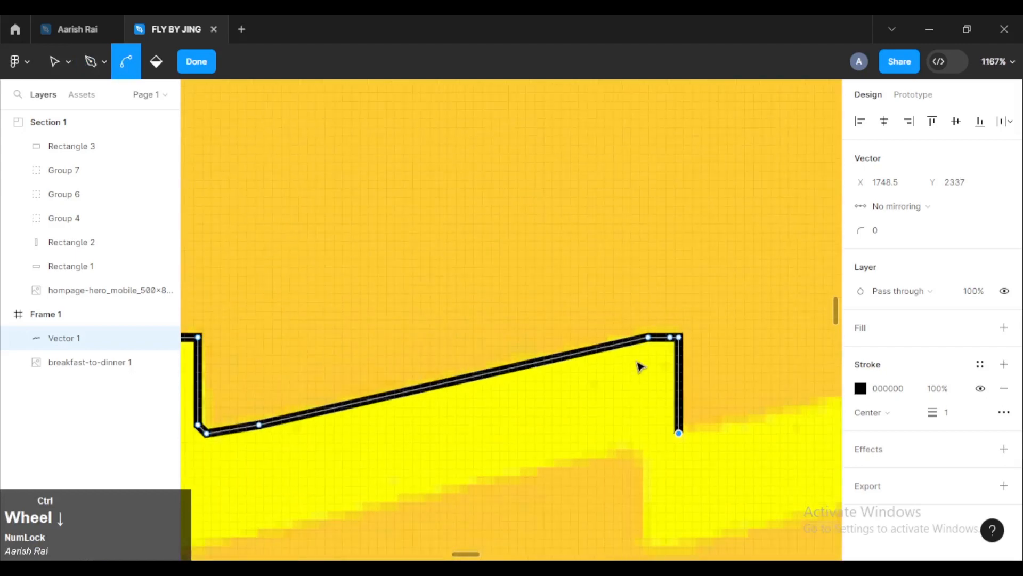
key(space)
drag(636, 381, 486, 213)
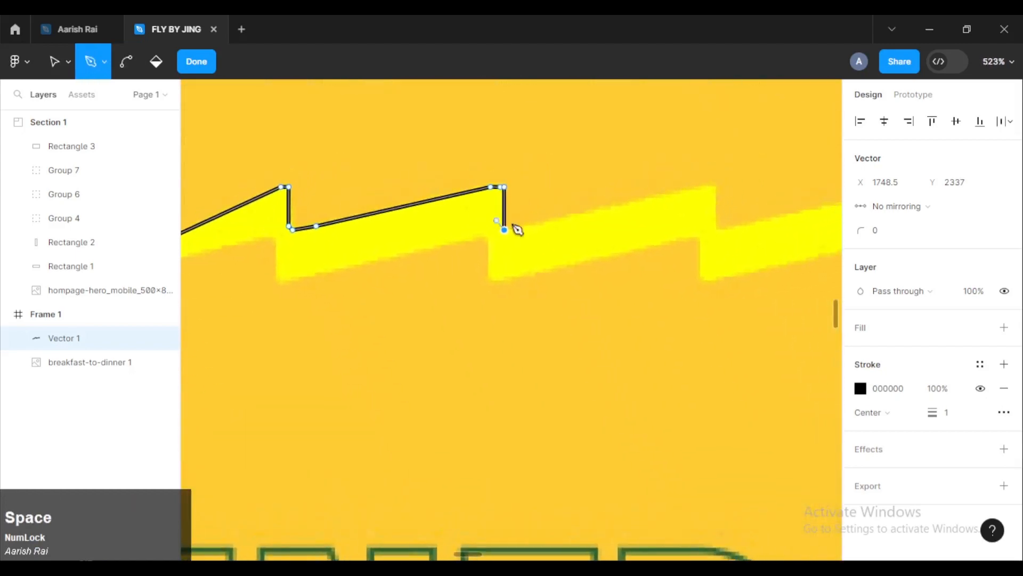
scroll(528, 229, down, 4)
key(space)
drag(586, 221, 454, 240)
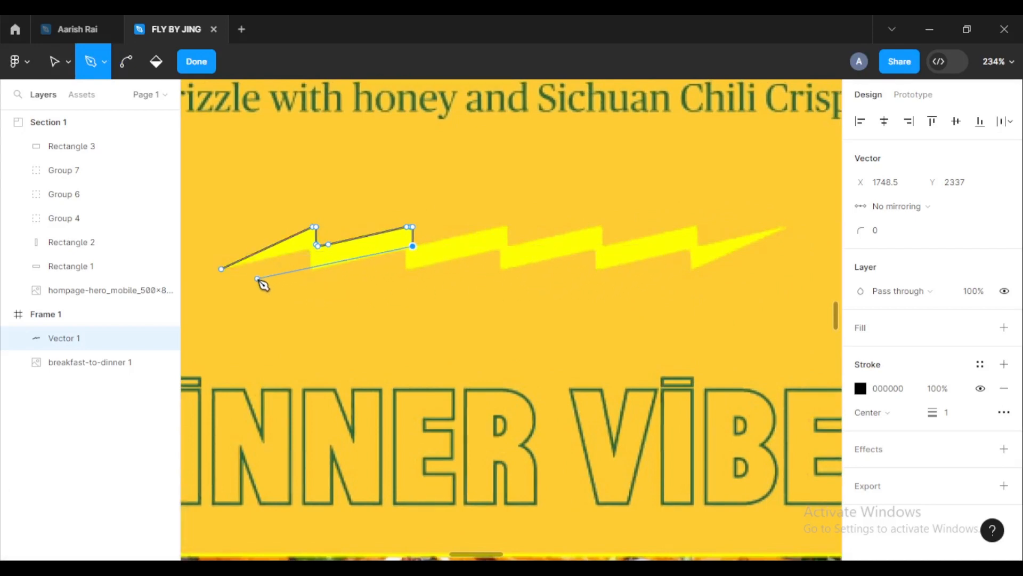
key(alt+Tab)
key(alt+Tab)
key(alt+Tab)
scroll(618, 300, up, 5)
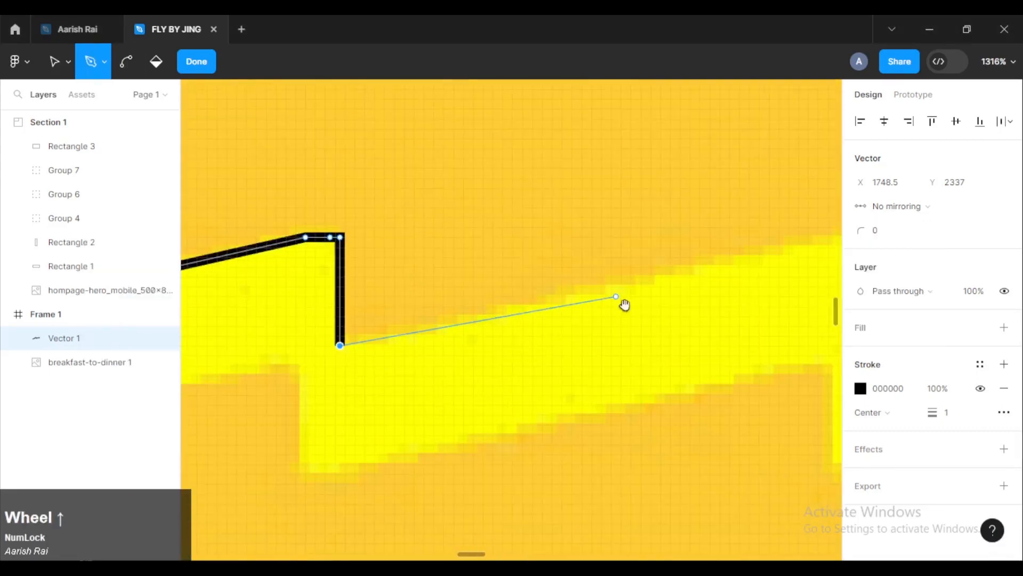
scroll(697, 277, up, 3)
click(696, 279)
click(720, 279)
click(721, 543)
scroll(302, 388, down, 4)
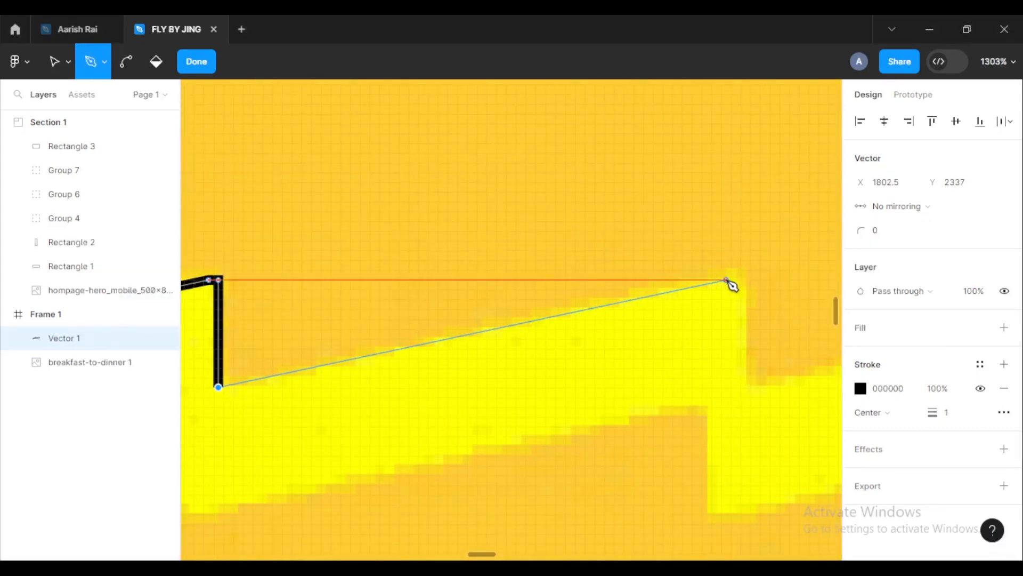
Trace the upper edge of the divider's fourth tooth, adding its flat peak and vertical drop.
scroll(729, 283, up, 4)
click(603, 281)
click(648, 281)
click(649, 525)
scroll(461, 315, down, 7)
scroll(474, 314, up, 5)
scroll(482, 320, down, 5)
Trace the fifth tooth from X 1909.5, Y 2326 down its notch, then extend the path to the right tip at X 1961, Y 2326.
click(482, 313)
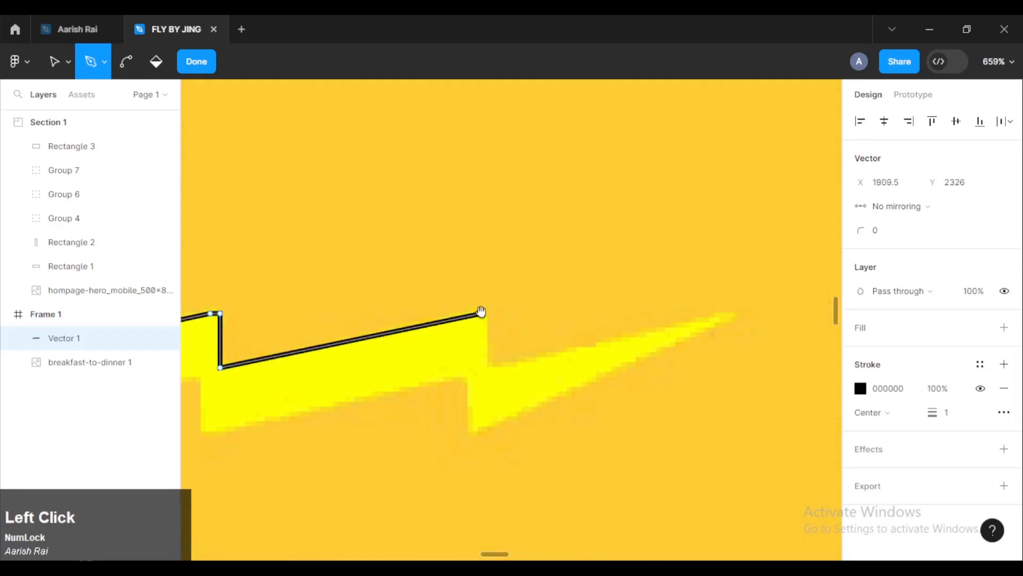
scroll(482, 313, up, 7)
click(504, 313)
scroll(516, 373, down, 3)
click(516, 480)
mouse_move(617, 457)
mouse_down()
mouse_move(446, 418)
mouse_move(295, 424)
mouse_up()
scroll(538, 378, down, 3)
click(642, 347)
scroll(642, 347, down, 4)
scroll(413, 426, up, 8)
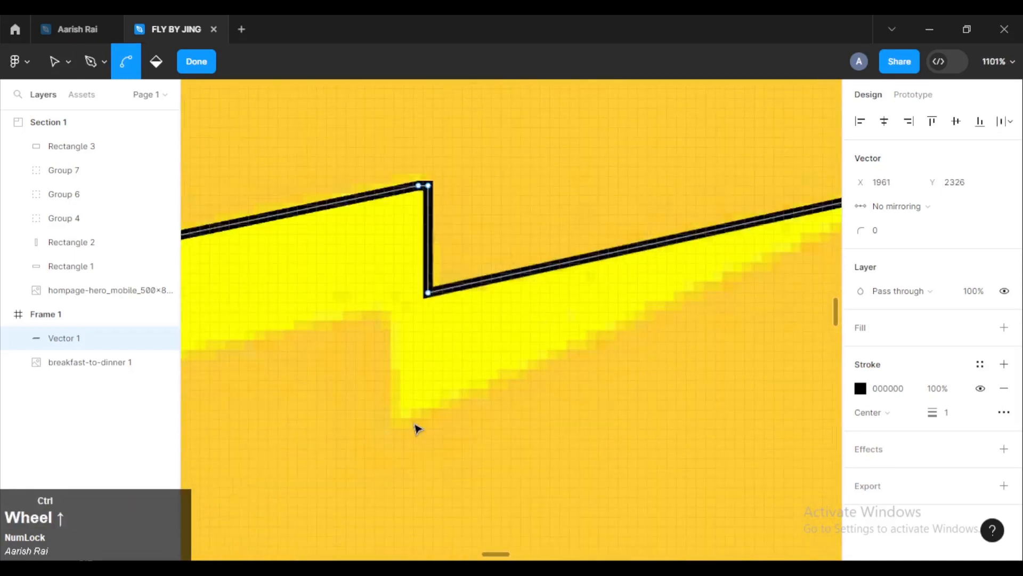
Bring the path back along the divider's underside, tracing the two rightmost lower corners, the second with its outer point at X 1852.5, Y 2350.
click(391, 432)
click(389, 283)
drag(291, 299, 588, 256)
click(345, 321)
click(295, 320)
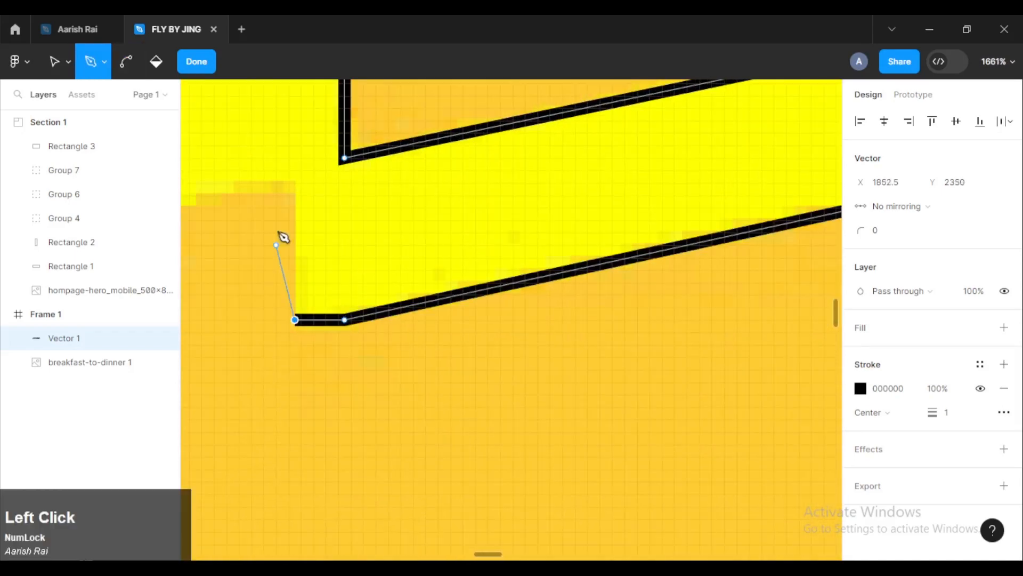
click(295, 182)
Trace the next two lower corners leftward, placing the second one's outer point at X 1744.5, Y 2350 and ending at its inner notch.
drag(206, 320, 840, 300)
click(308, 300)
click(258, 300)
click(258, 163)
drag(258, 163, 980, 163)
click(353, 296)
click(308, 296)
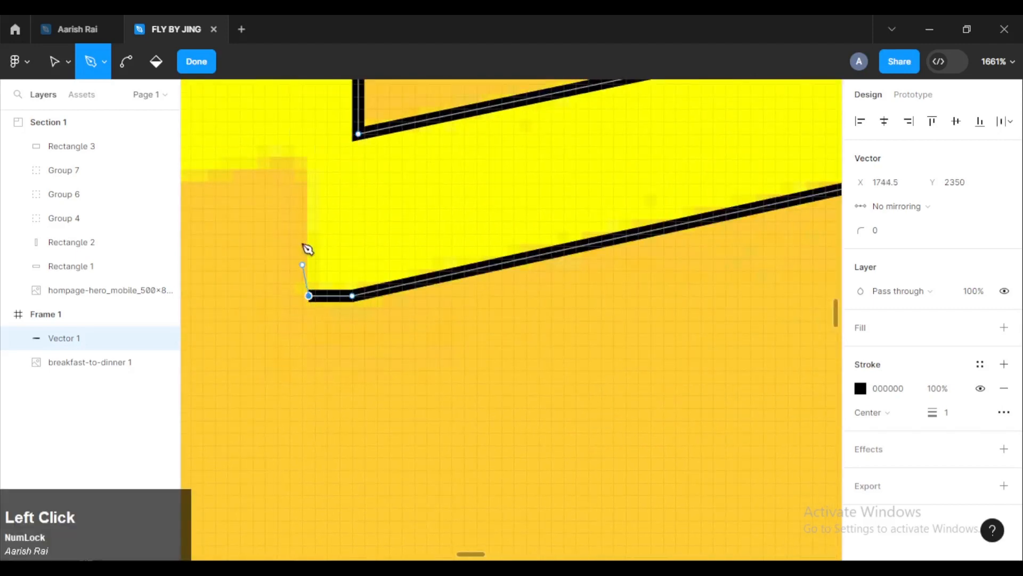
click(308, 159)
Trace the leftmost lower corner of the divider with its short flat base, ending at the inner notch at X 1690.5, Y 2339.
drag(309, 159, 988, 184)
click(366, 324)
click(329, 324)
click(329, 180)
drag(329, 180, 947, 187)
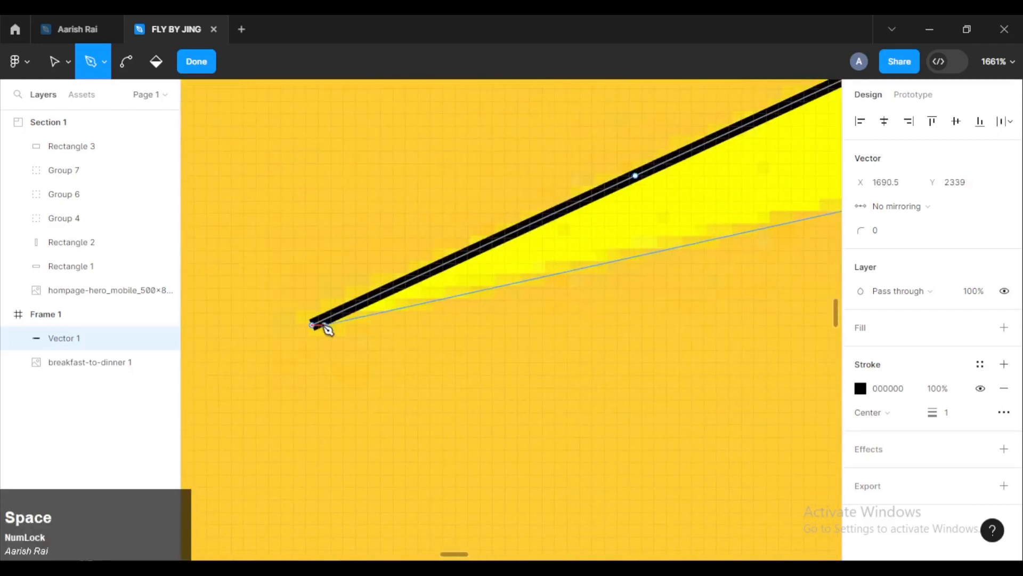
Examine the traced zigzag outline along its underside, from the open left end to the right tip and back.
scroll(445, 348, down, 3)
drag(444, 347, 347, 359)
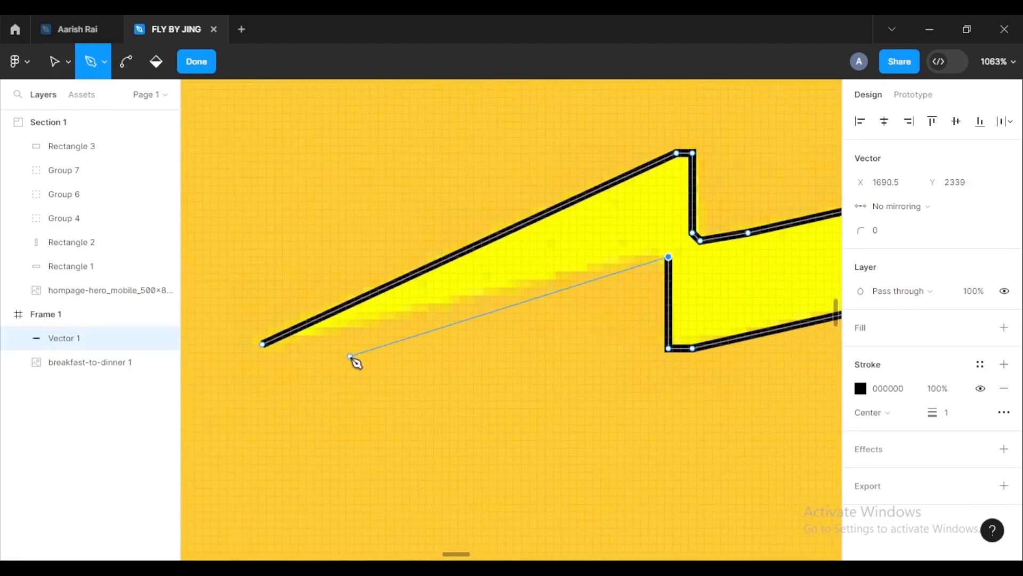
scroll(394, 342, down, 3)
scroll(395, 341, up, 1)
drag(395, 341, 334, 364)
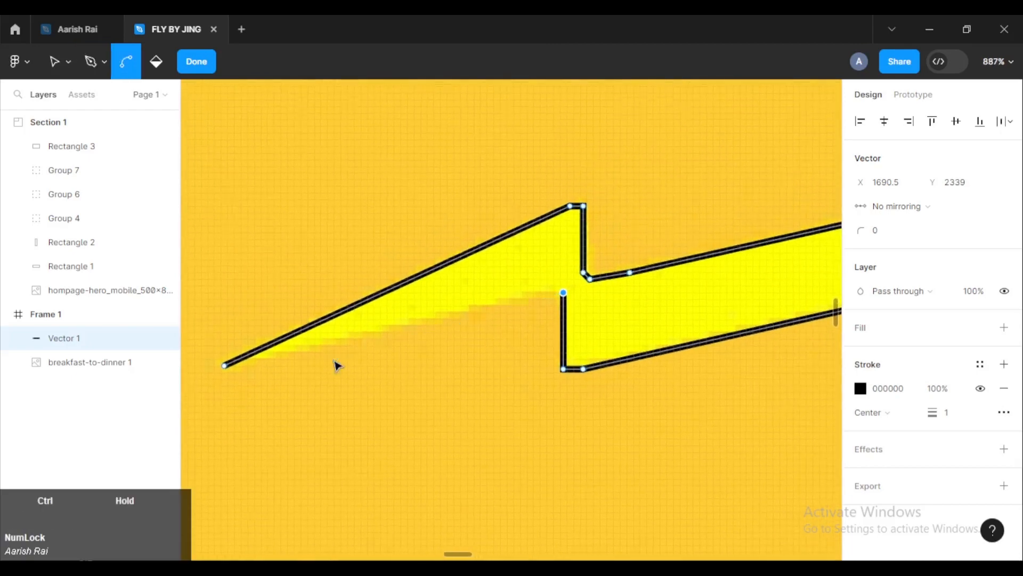
scroll(334, 361, down, 4)
drag(443, 358, 346, 355)
scroll(356, 355, down, 4)
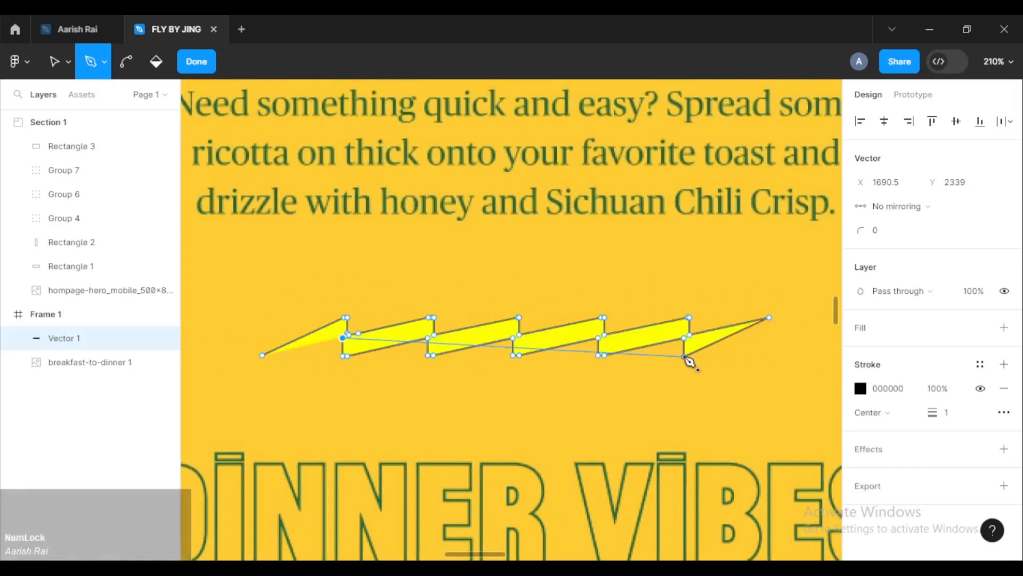
scroll(690, 359, up, 3)
click(734, 335)
drag(704, 337, 631, 354)
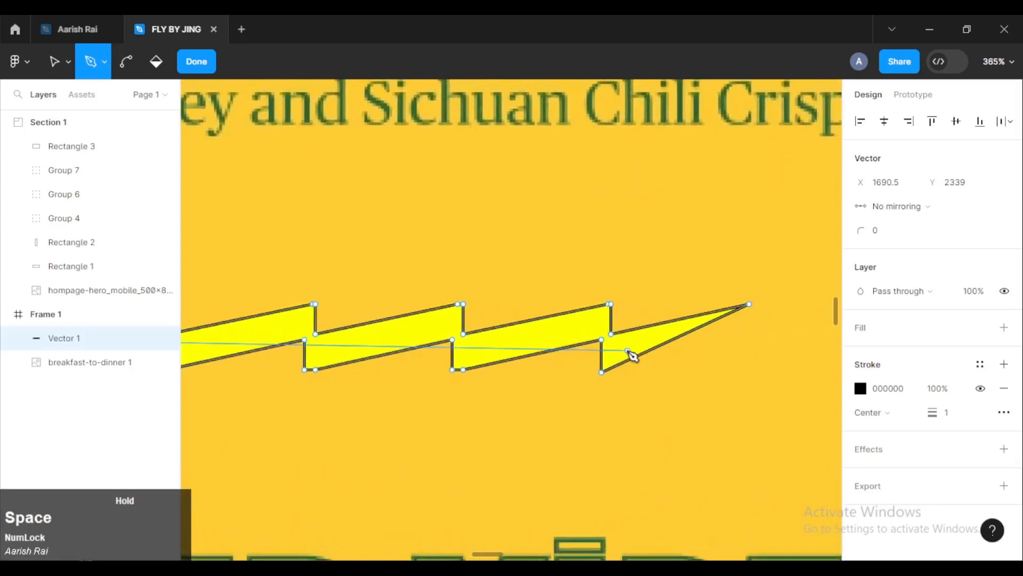
scroll(704, 320, up, 4)
scroll(586, 395, up, 4)
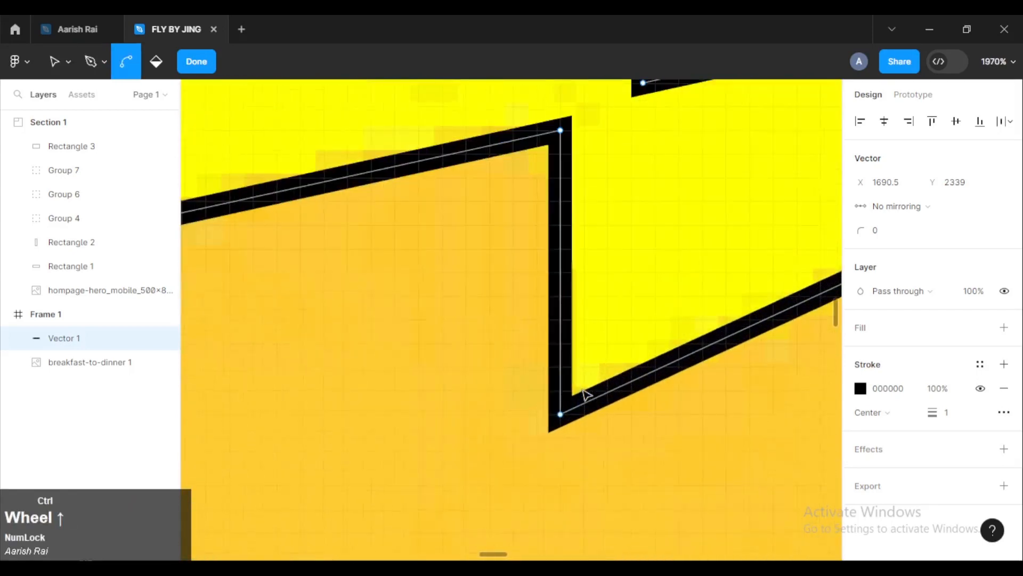
scroll(585, 396, down, 1)
scroll(583, 392, down, 4)
drag(506, 382, 756, 315)
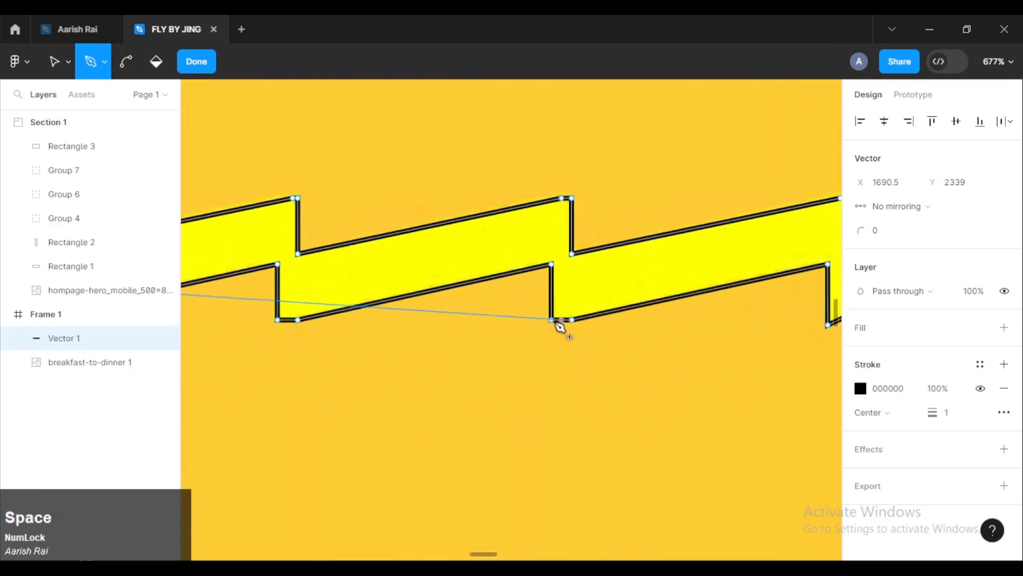
drag(423, 309, 677, 292)
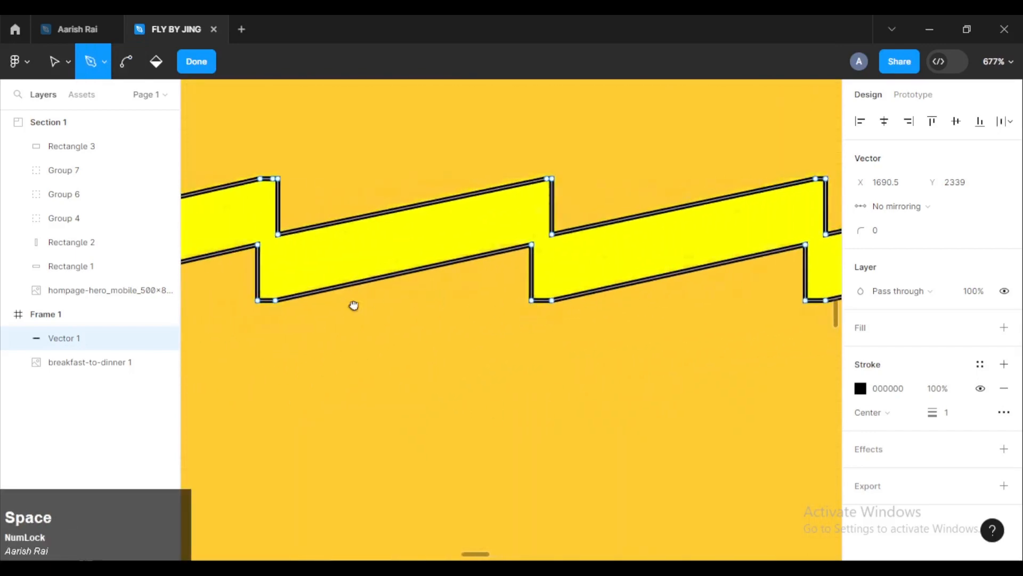
drag(296, 308, 539, 306)
drag(418, 315, 677, 315)
drag(488, 323, 598, 338)
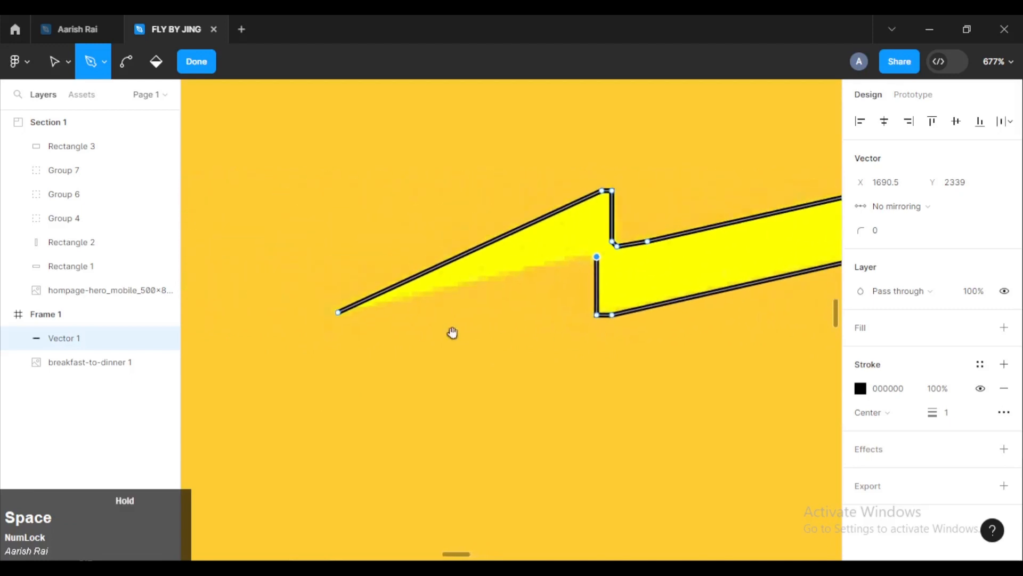
Close the zigzag path by joining the last inner notch to the starting point at the left tip.
drag(453, 333, 407, 350)
scroll(473, 369, up, 3)
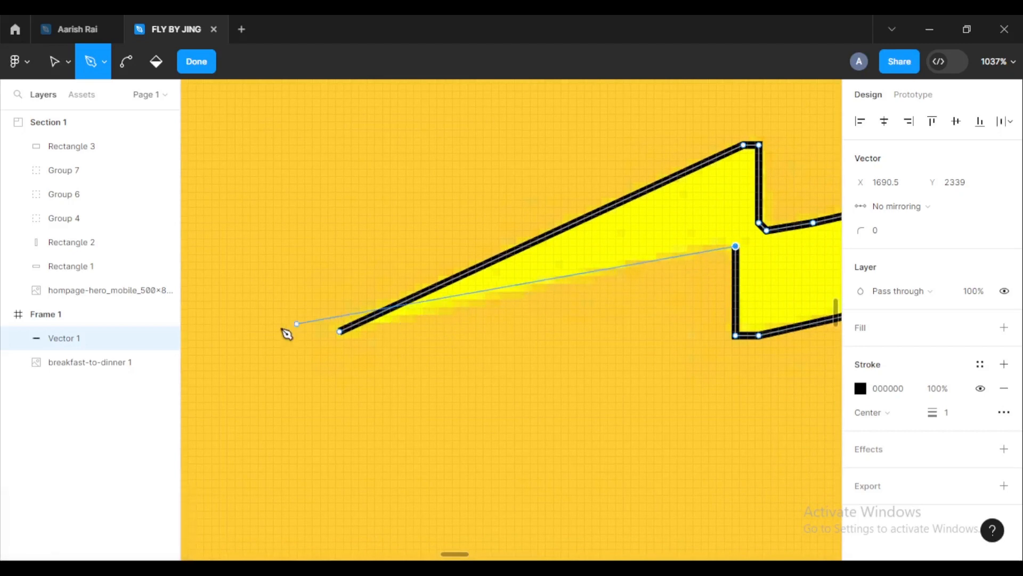
scroll(342, 346, up, 5)
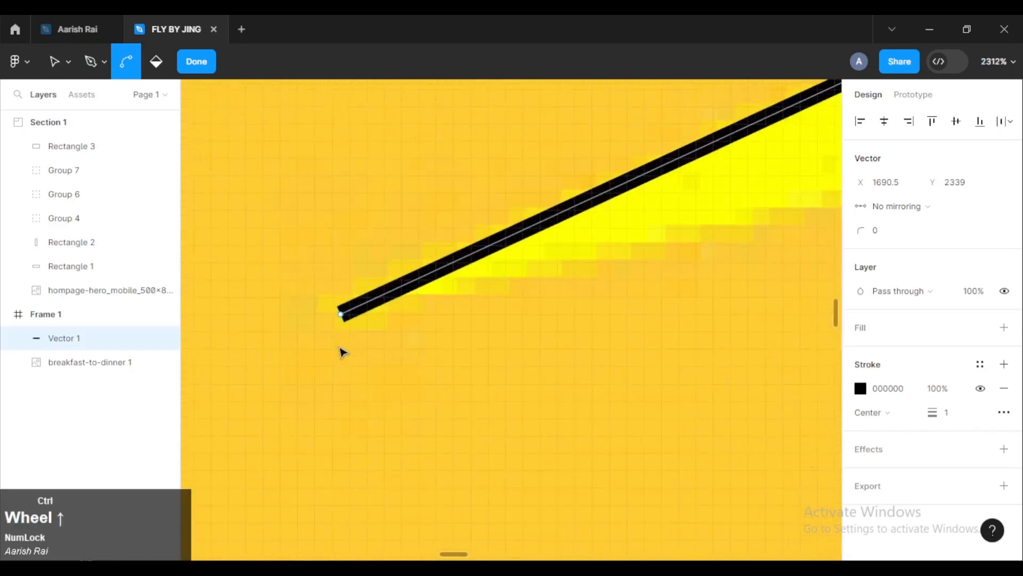
click(344, 315)
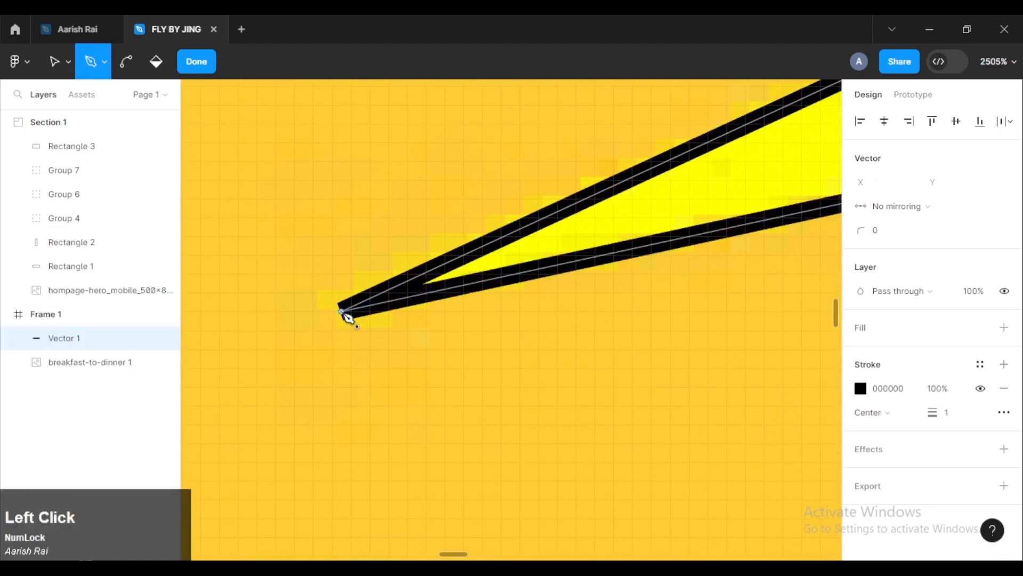
Add a D9D9D9 fill to the closed zigzag vector.
scroll(349, 320, down, 8)
scroll(393, 336, down, 3)
key(space)
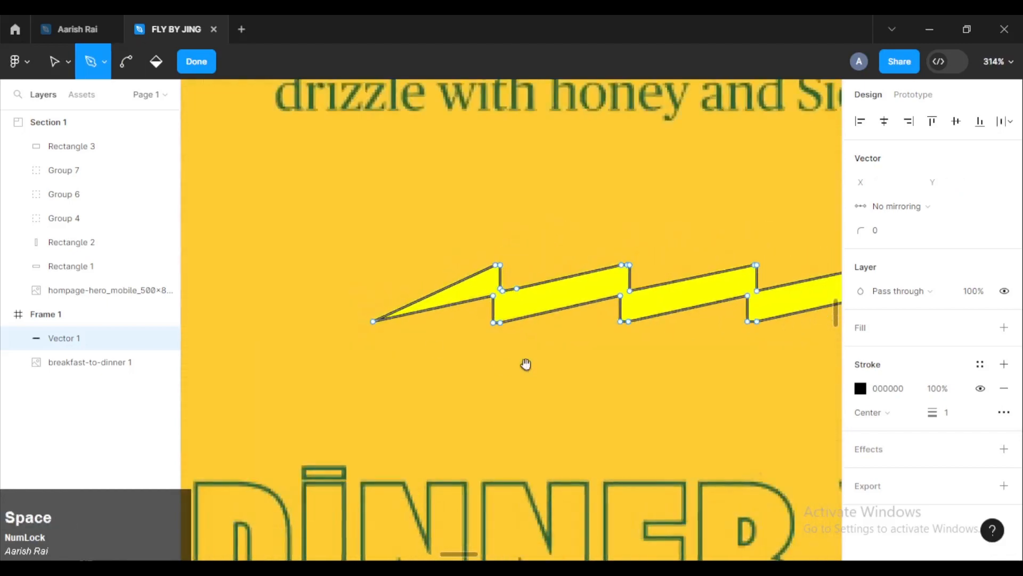
drag(526, 366, 351, 329)
scroll(457, 332, down, 3)
scroll(456, 332, up, 2)
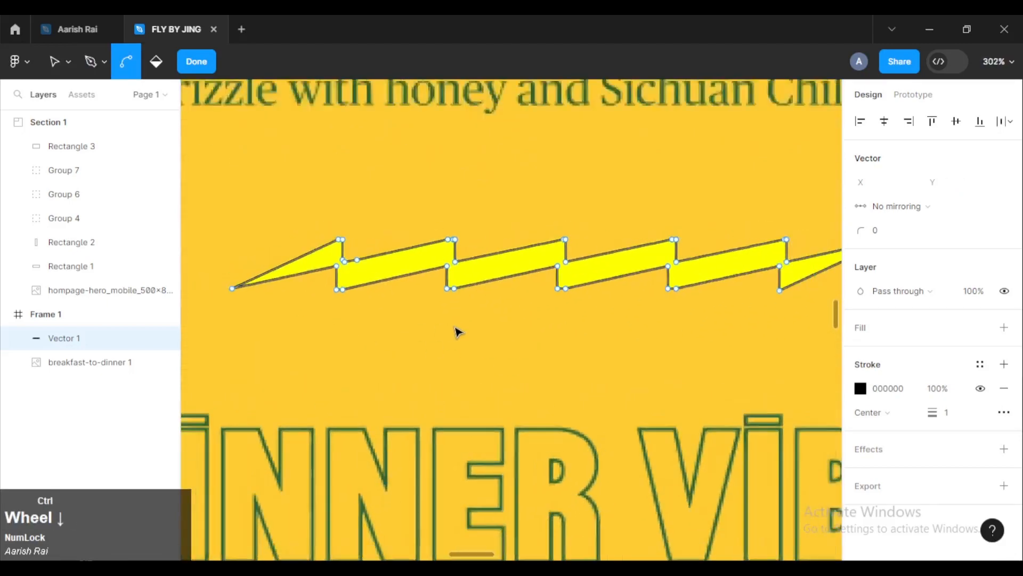
scroll(458, 331, down, 1)
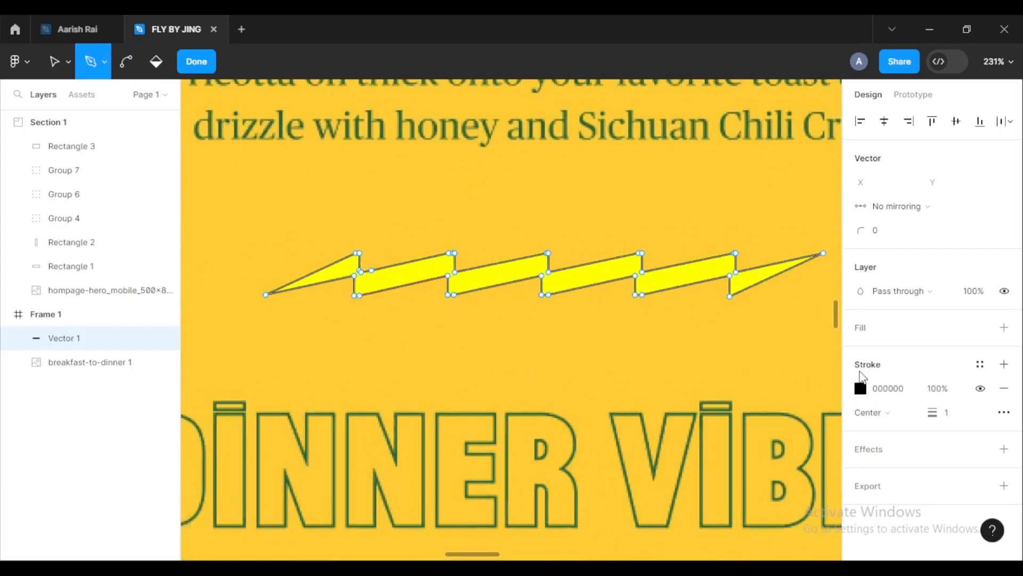
scroll(570, 305, up, 5)
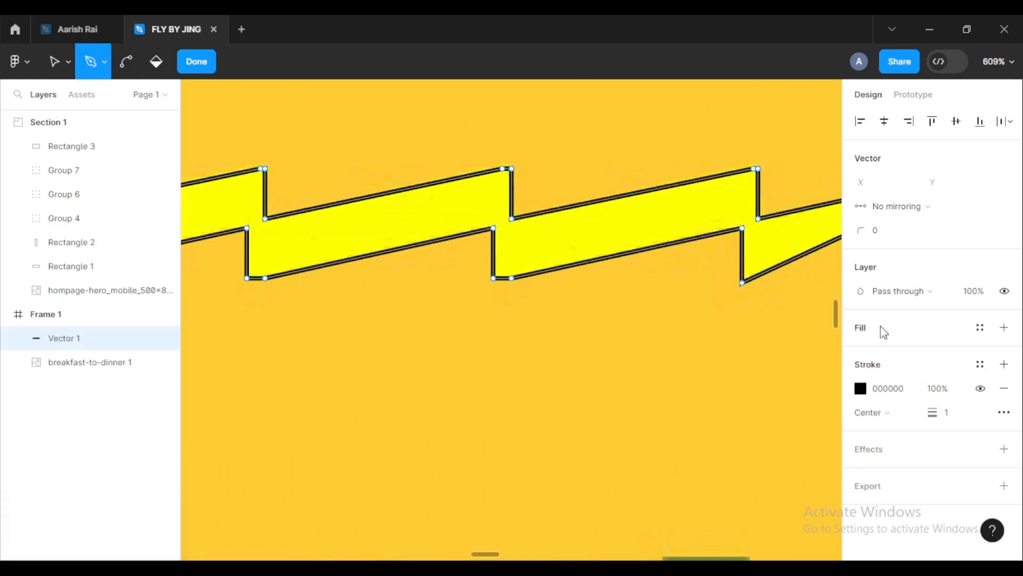
click(1005, 329)
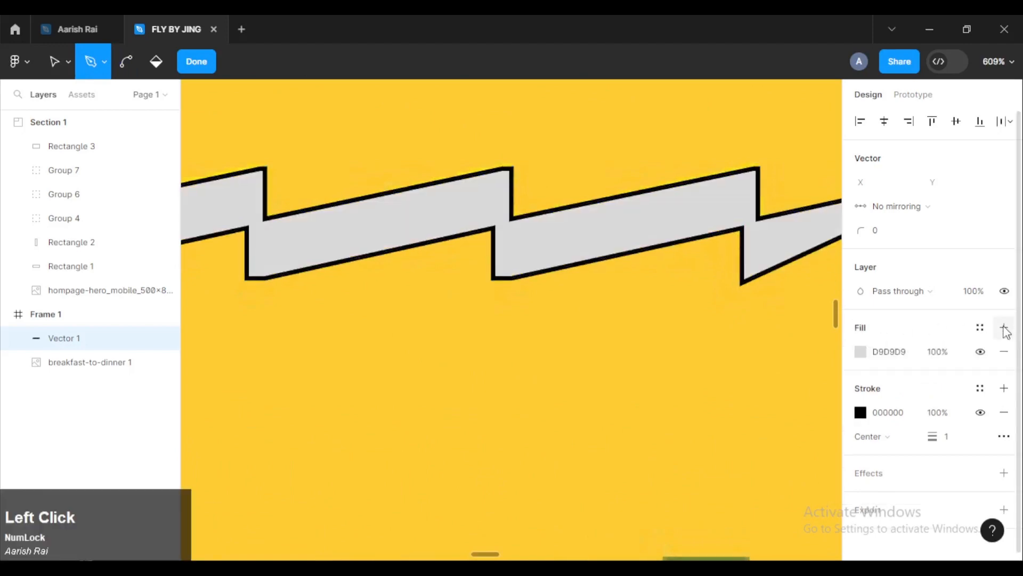
scroll(692, 336, down, 5)
scroll(629, 341, up, 3)
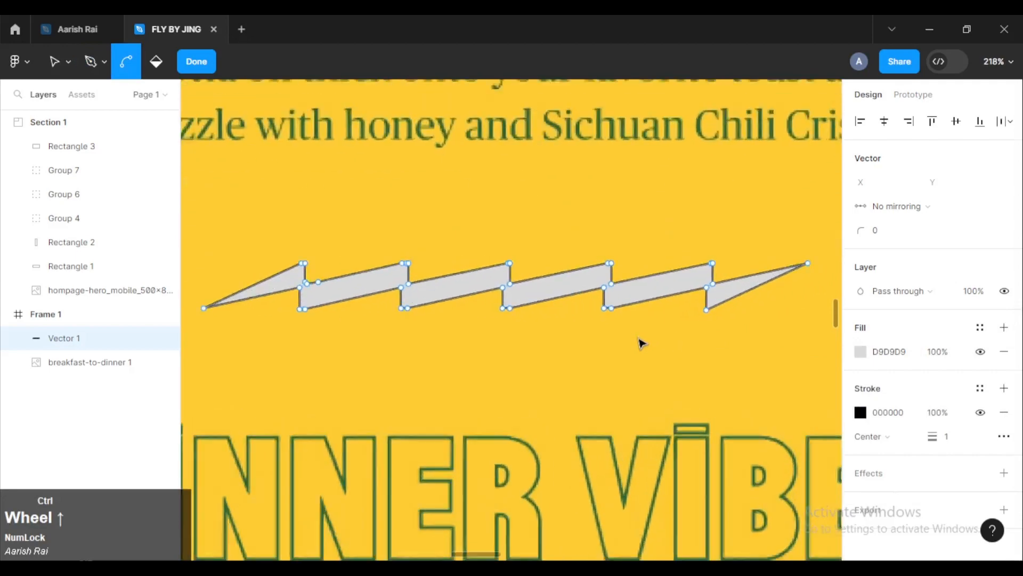
scroll(612, 338, down, 2)
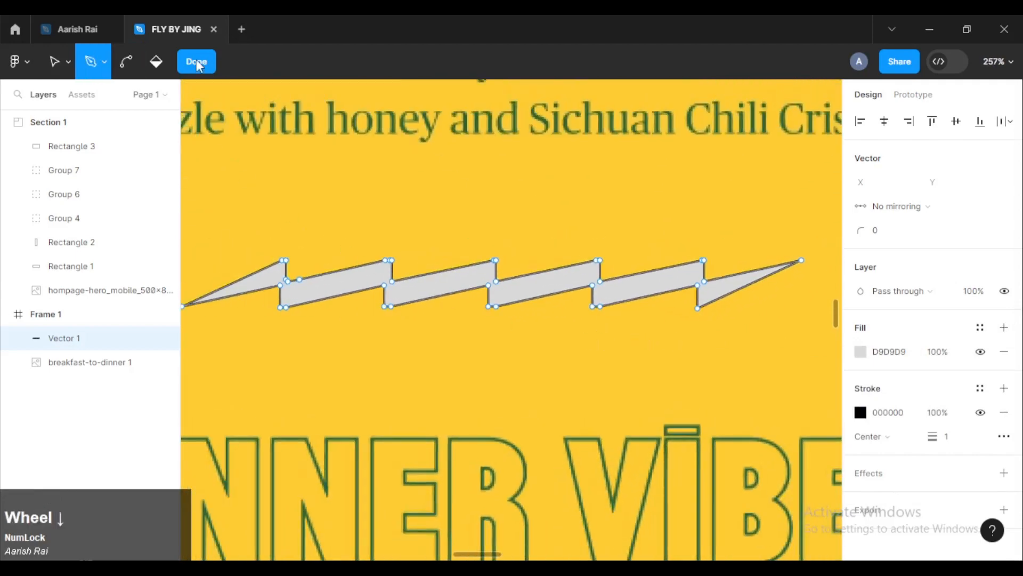
Finish editing the zigzag vector and move it from the reference into Section 1 at X 172, Y 1677.
click(196, 64)
scroll(395, 245, down, 5)
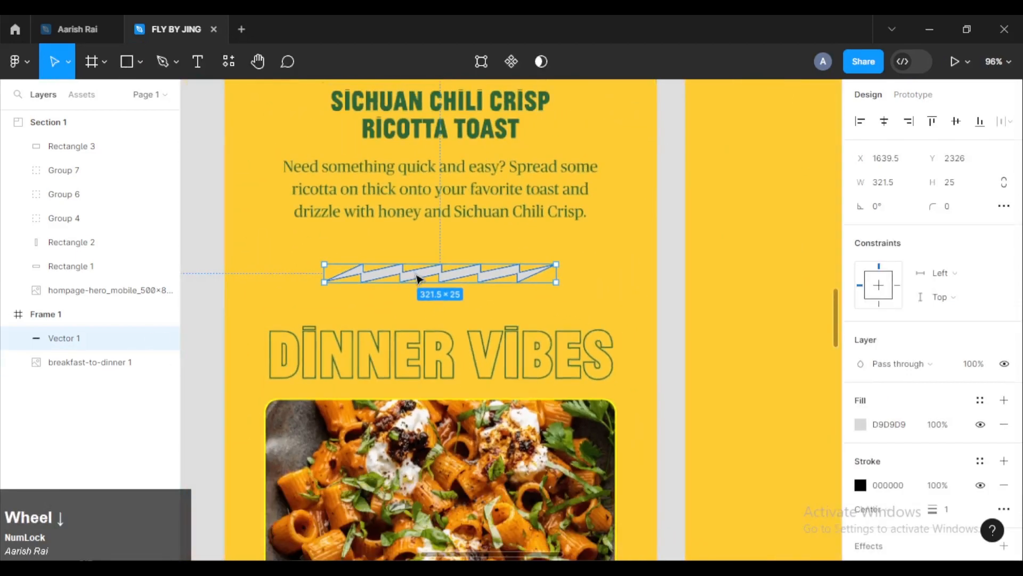
drag(417, 274, 653, 272)
Compare the section's layout with the reference design, from the hero image down to the black footer.
scroll(653, 264, down, 3)
key(space)
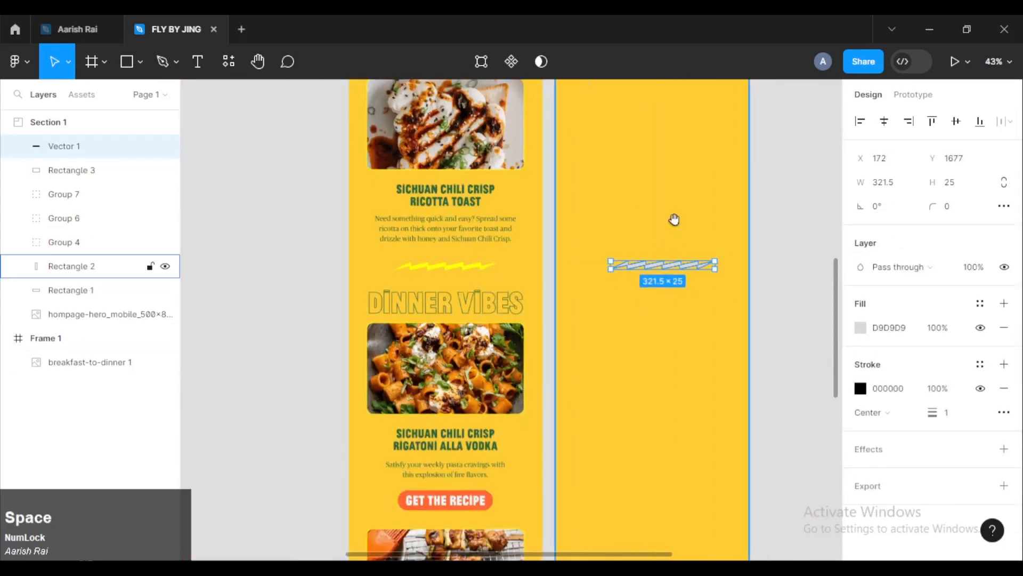
drag(673, 220, 569, 338)
scroll(572, 343, up, 2)
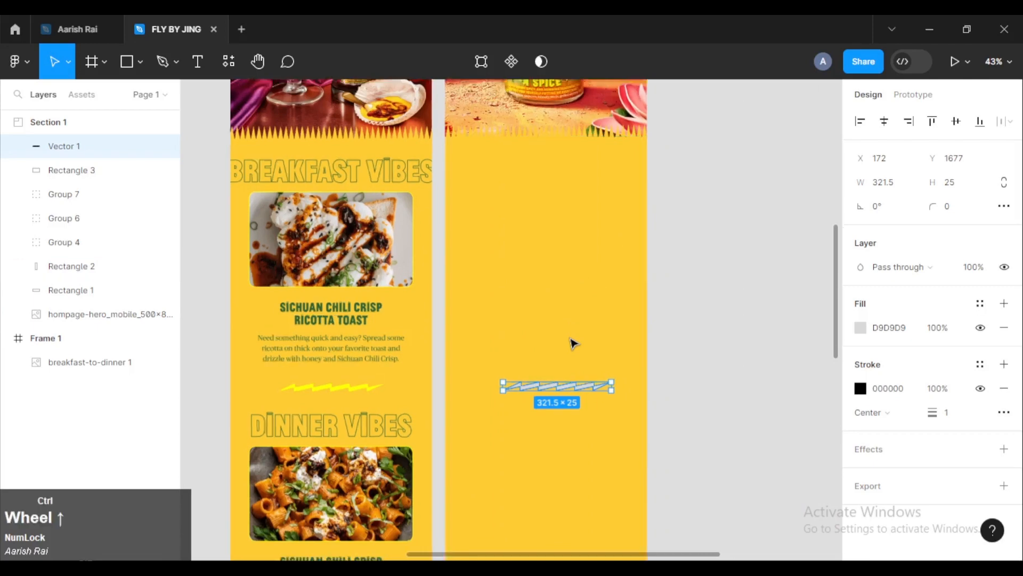
scroll(572, 343, down, 3)
key(space)
drag(479, 274, 545, 413)
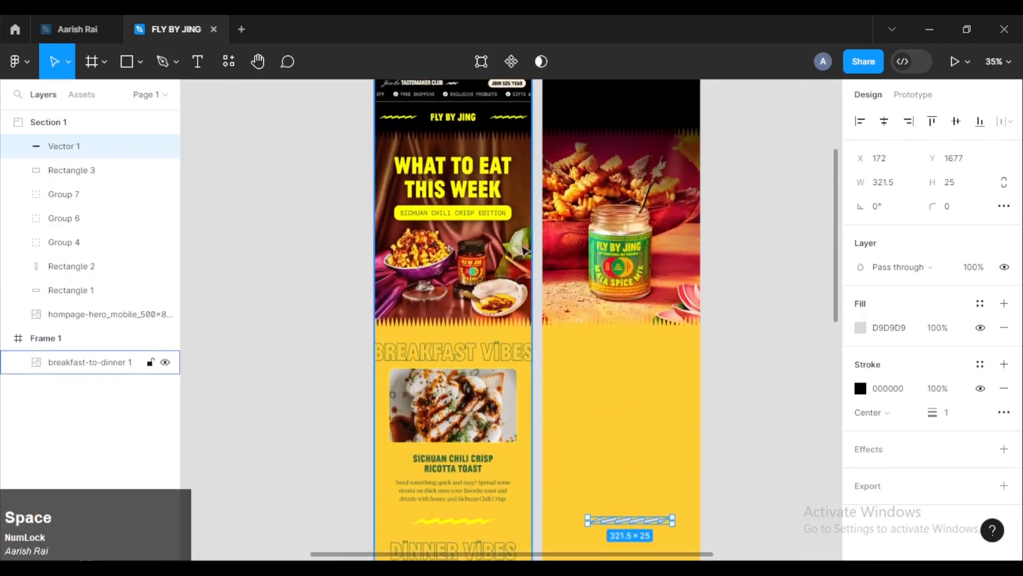
scroll(461, 511, down, 10)
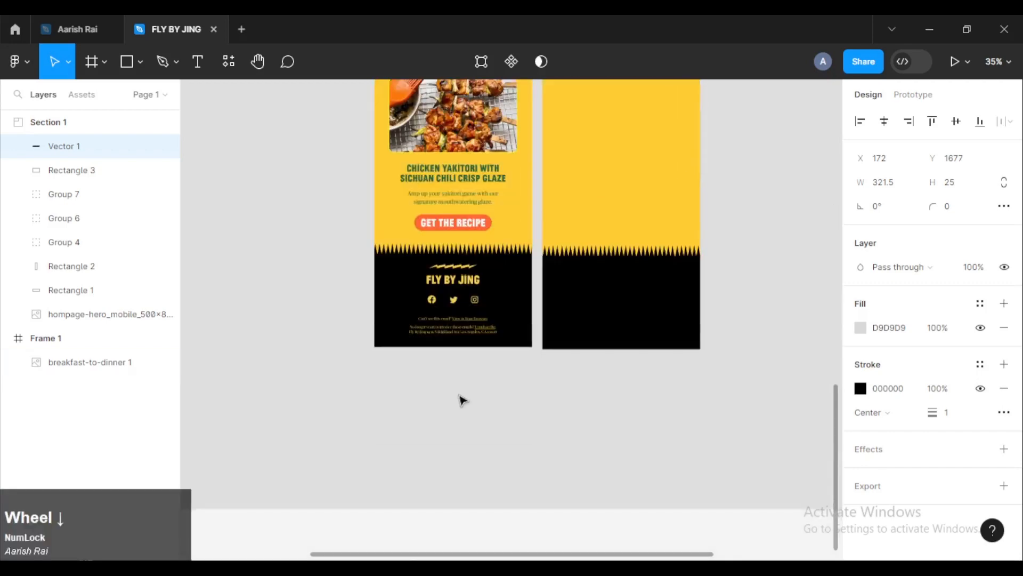
scroll(594, 262, up, 10)
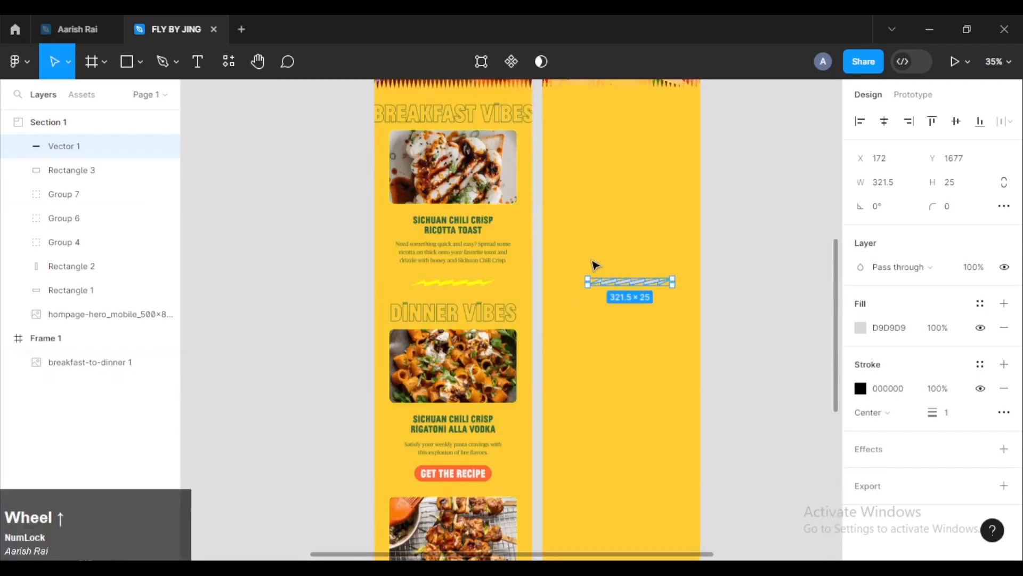
scroll(622, 293, up, 3)
ctrl+scroll(622, 292, down, 3)
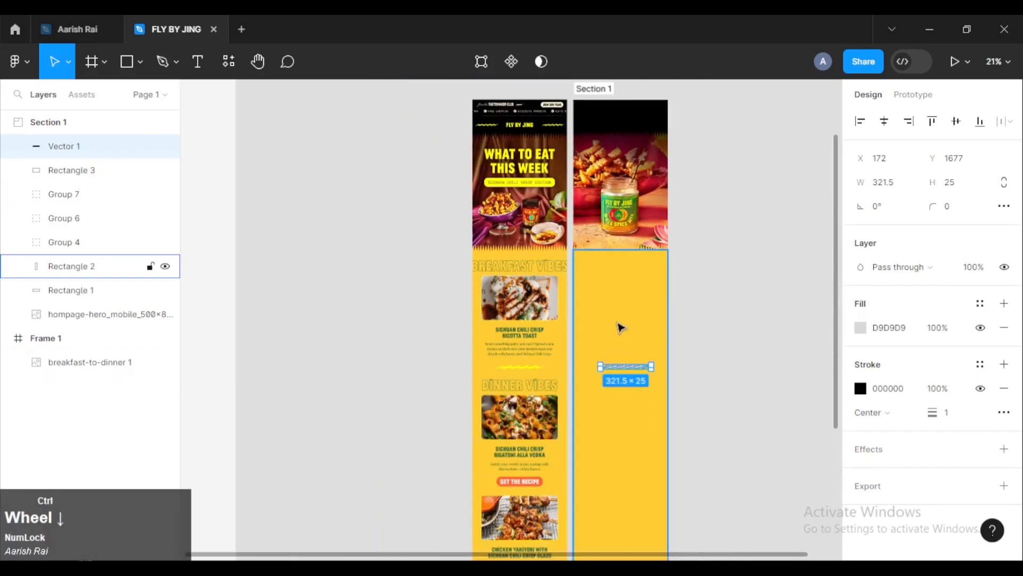
ctrl+scroll(622, 327, up, 5)
key(space)
drag(618, 343, 579, 281)
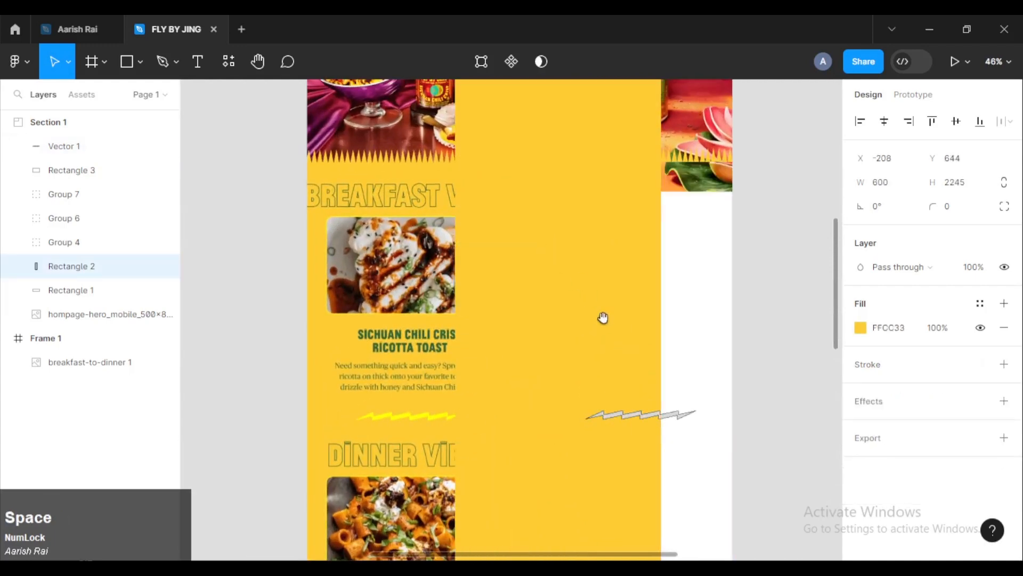
key(ctrl+z)
drag(626, 334, 524, 230)
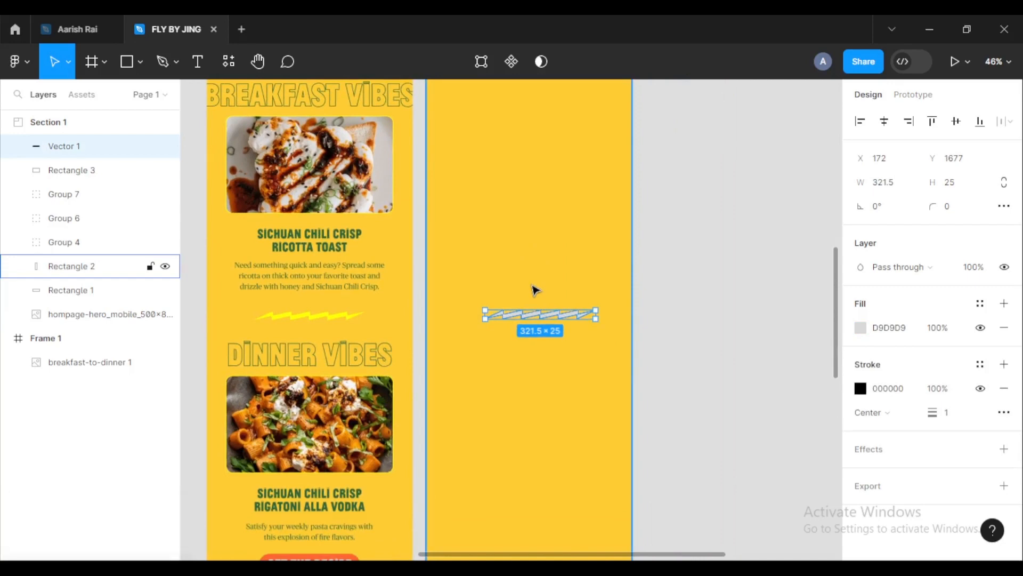
key(ctrl)
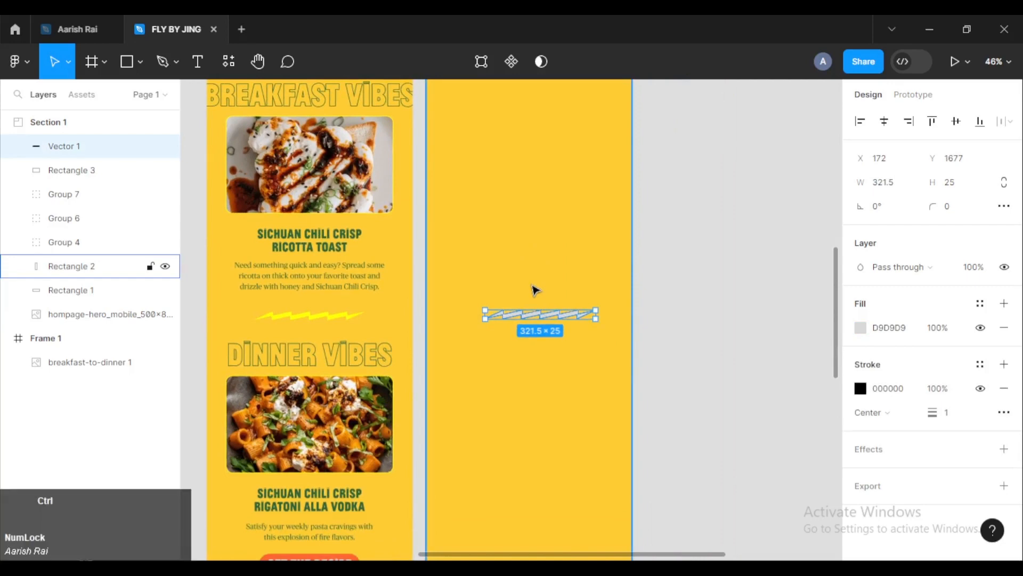
key(ctrl+shift+z)
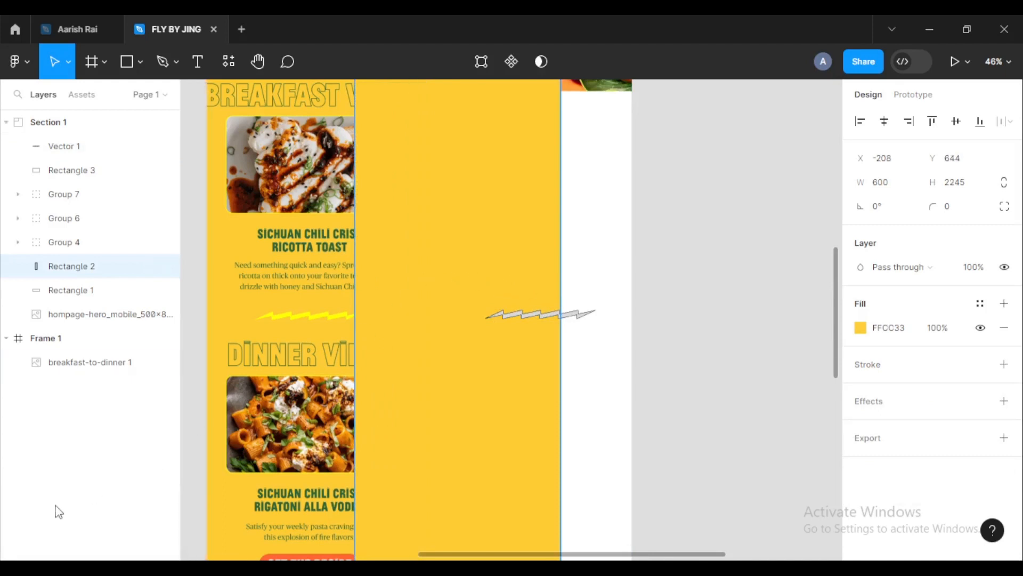
key(ctrl+z)
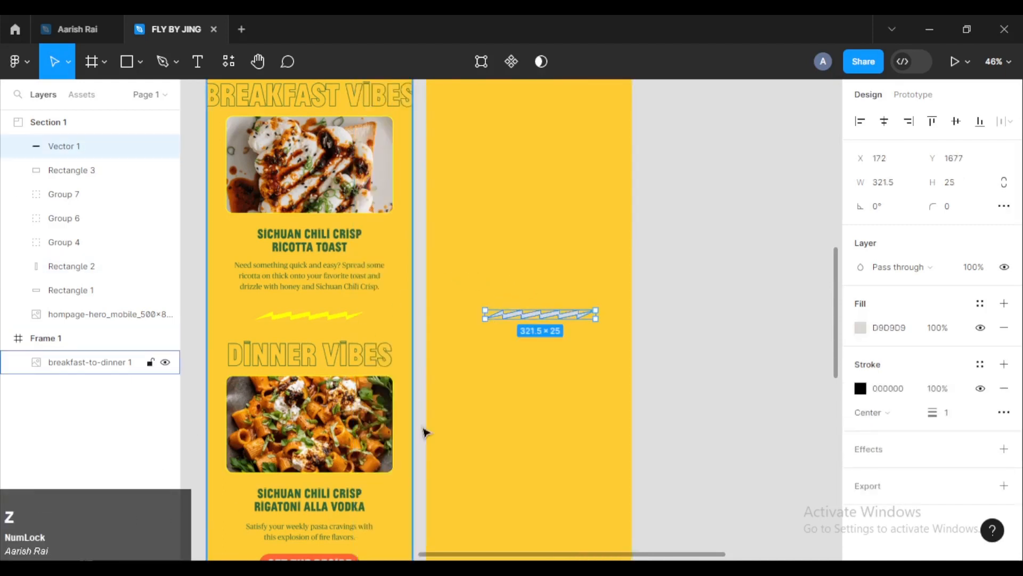
Set the zigzag vector's fill to FFFF03 by sampling the yellow zigzag divider in the reference design.
ctrl+scroll(543, 315, up, 5)
ctrl+scroll(545, 311, down, 2)
ctrl+scroll(548, 306, up, 2)
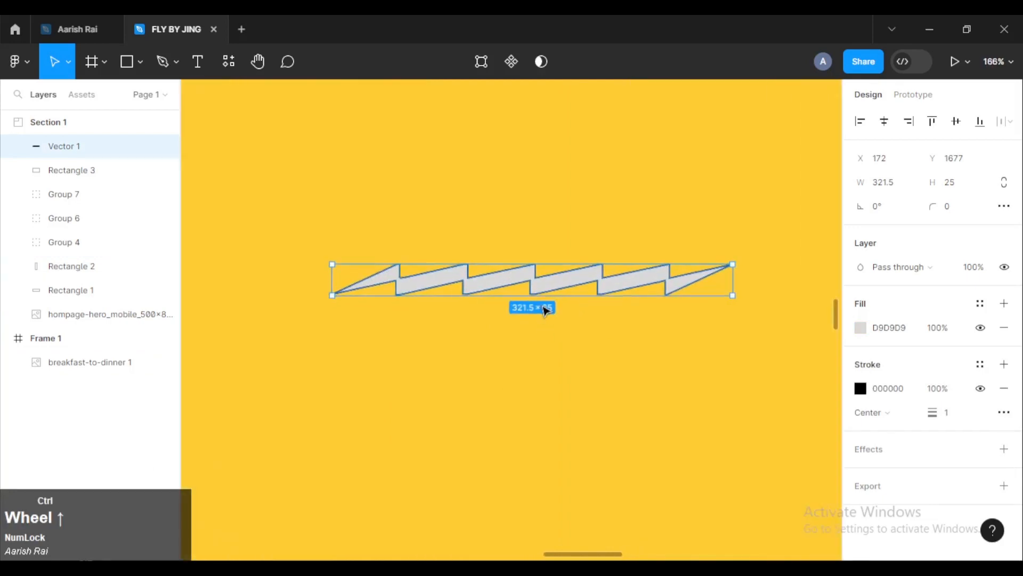
ctrl+scroll(546, 306, down, 4)
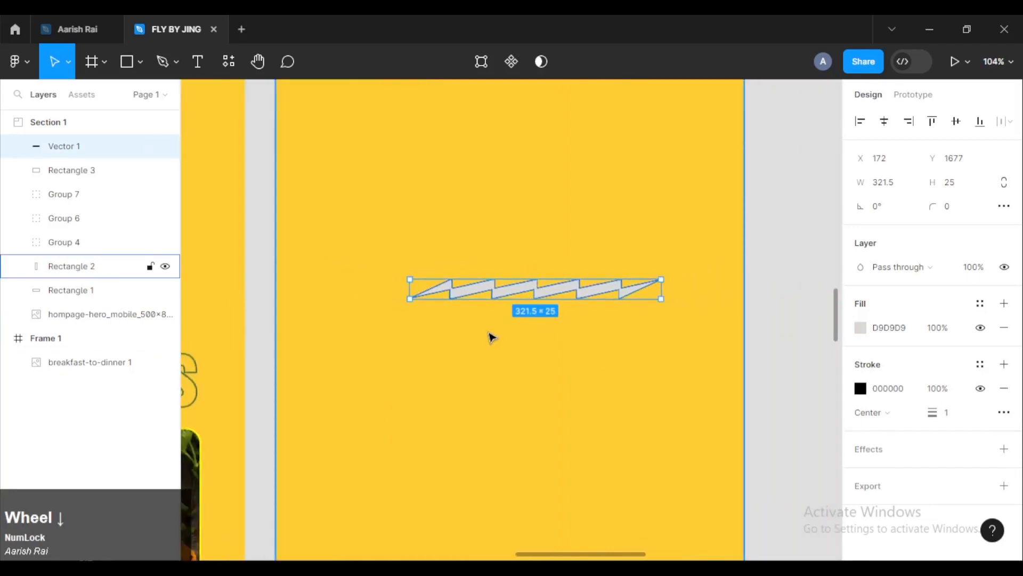
drag(482, 333, 558, 330)
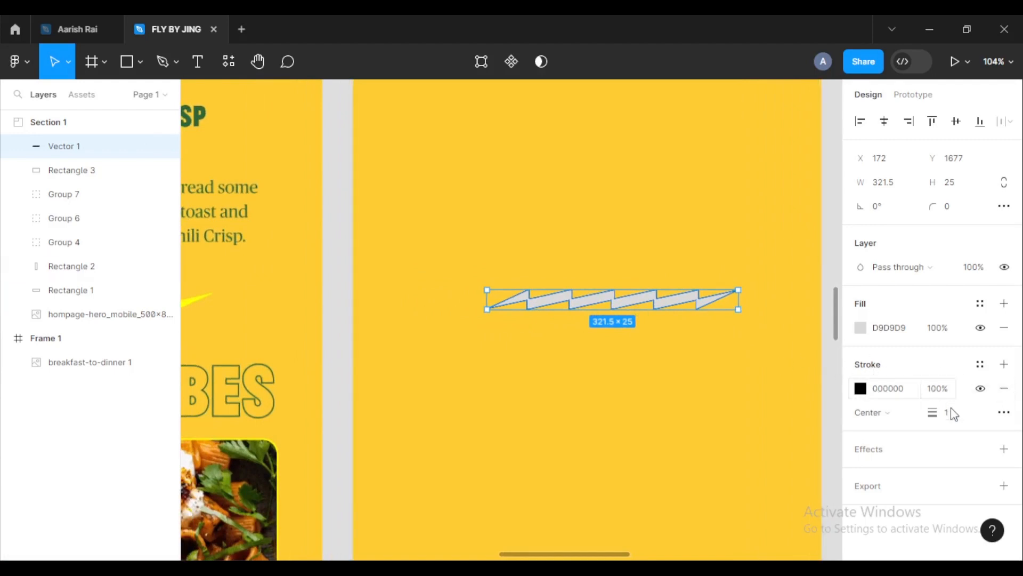
click(870, 329)
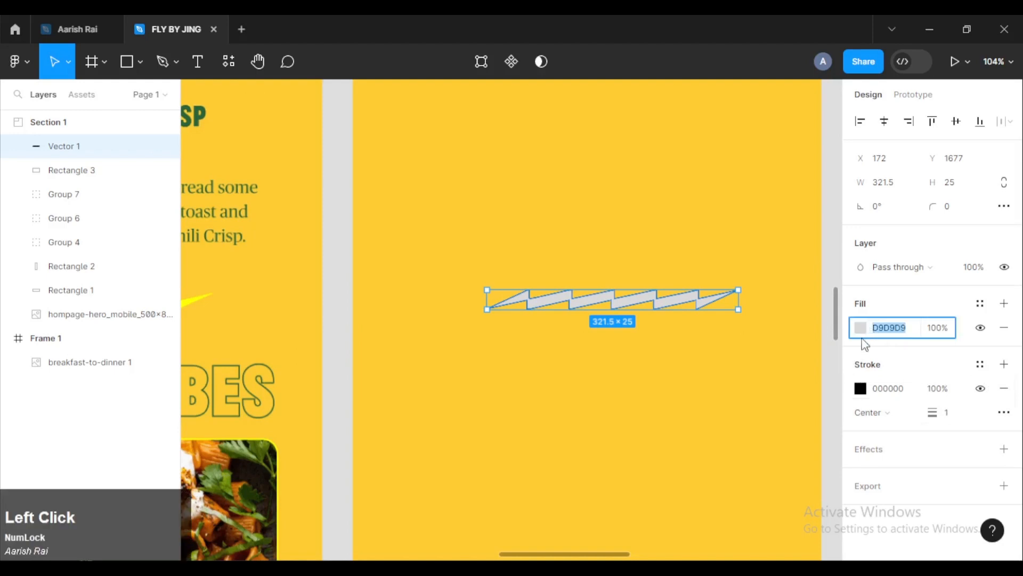
click(861, 331)
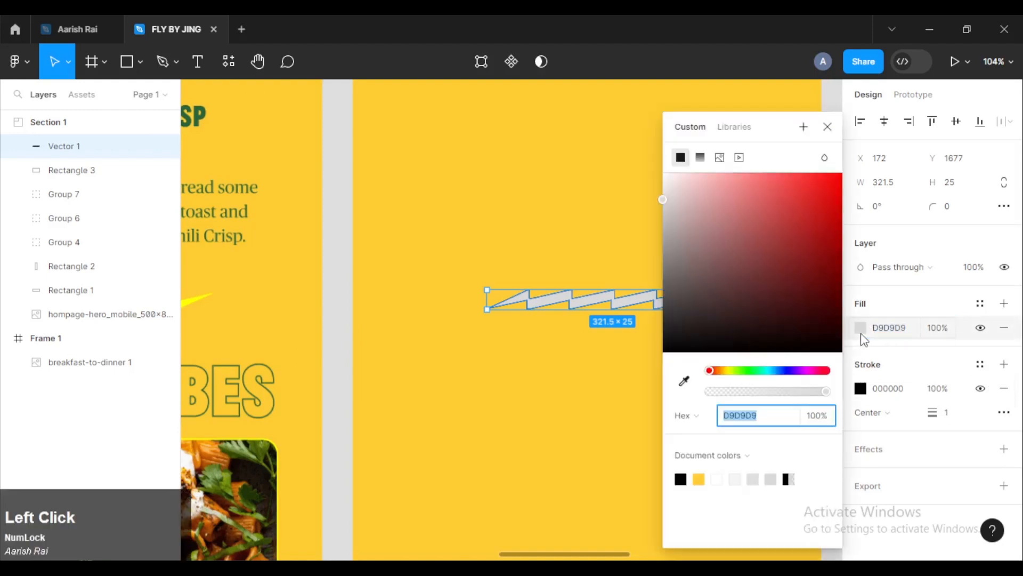
click(684, 381)
drag(368, 377, 638, 377)
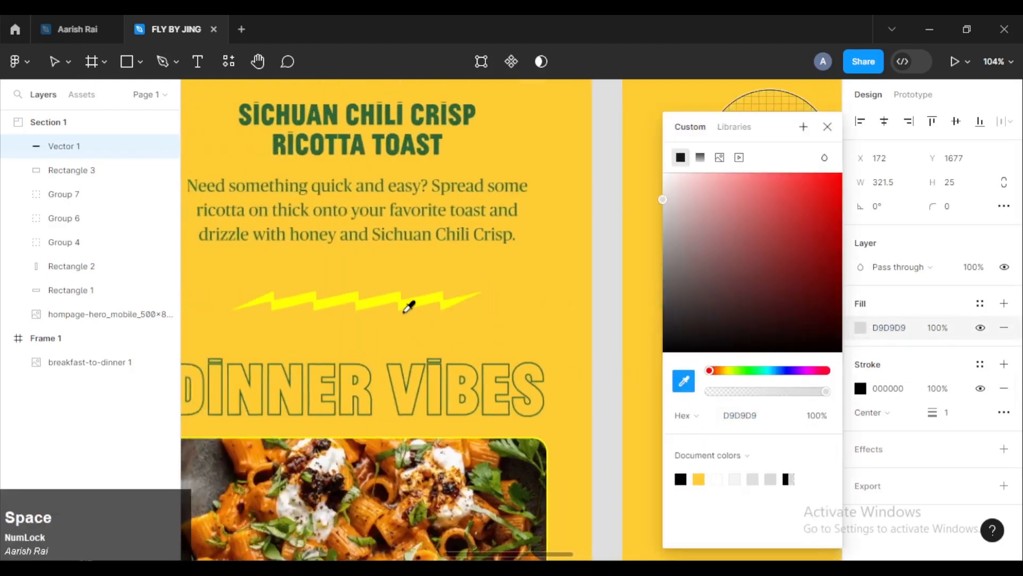
scroll(418, 295, up, 5)
click(446, 301)
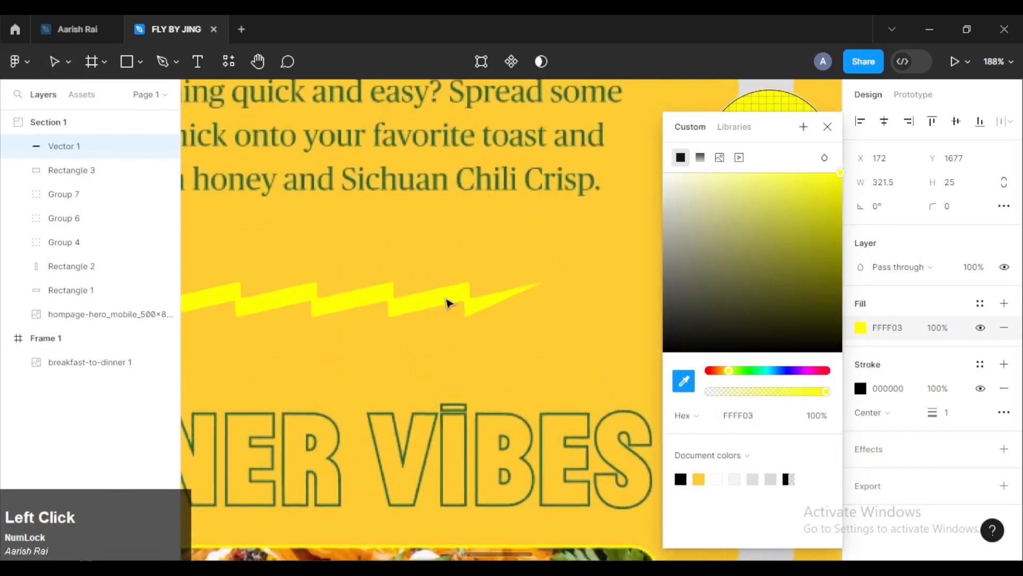
click(828, 127)
Move the yellow zigzag vector to the horizontal centre of Section 1, about level with the reference divider.
scroll(763, 187, down, 6)
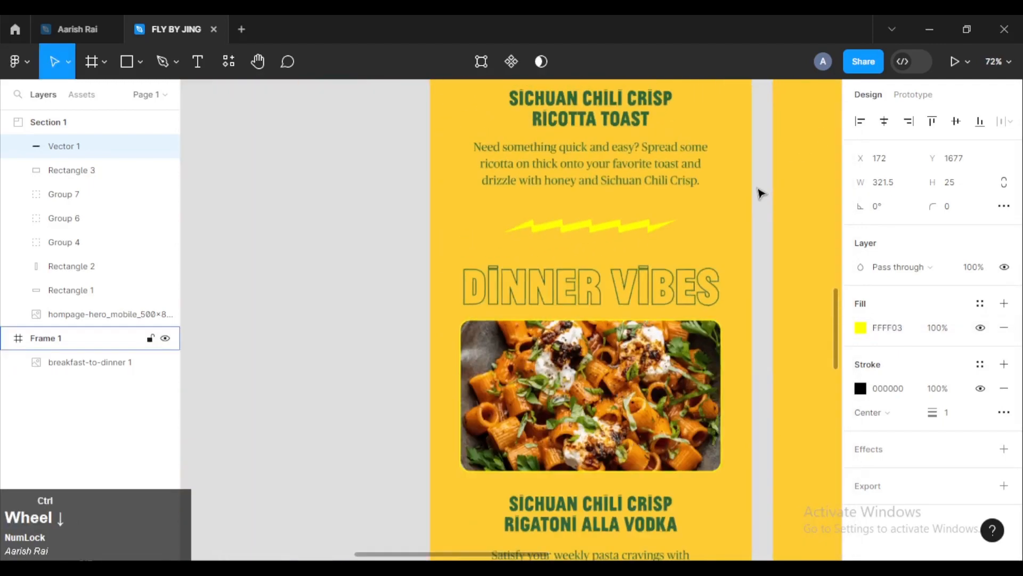
drag(608, 212, 389, 222)
click(700, 240)
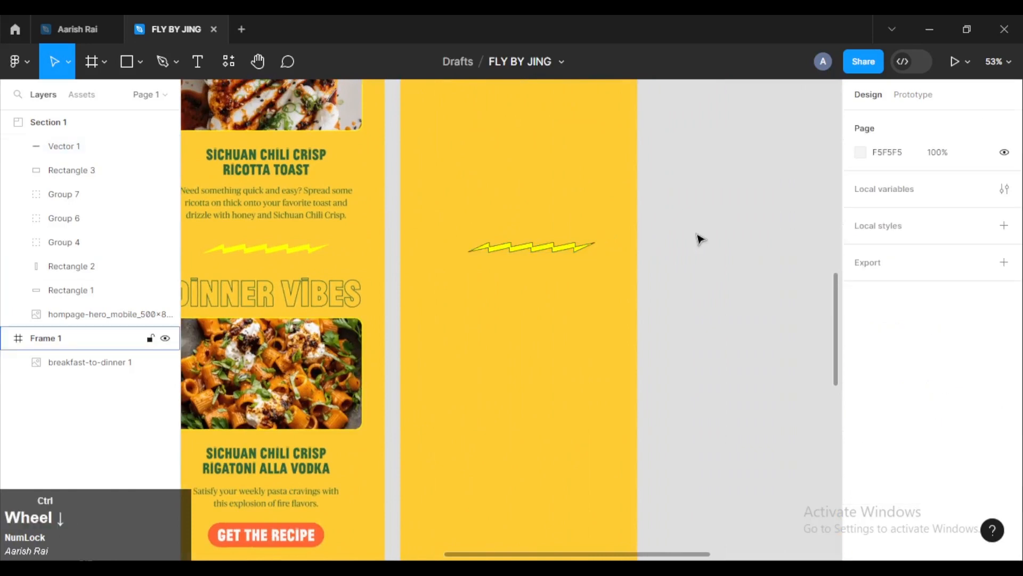
scroll(700, 240, down, 2)
click(596, 243)
drag(596, 244, 589, 237)
click(697, 227)
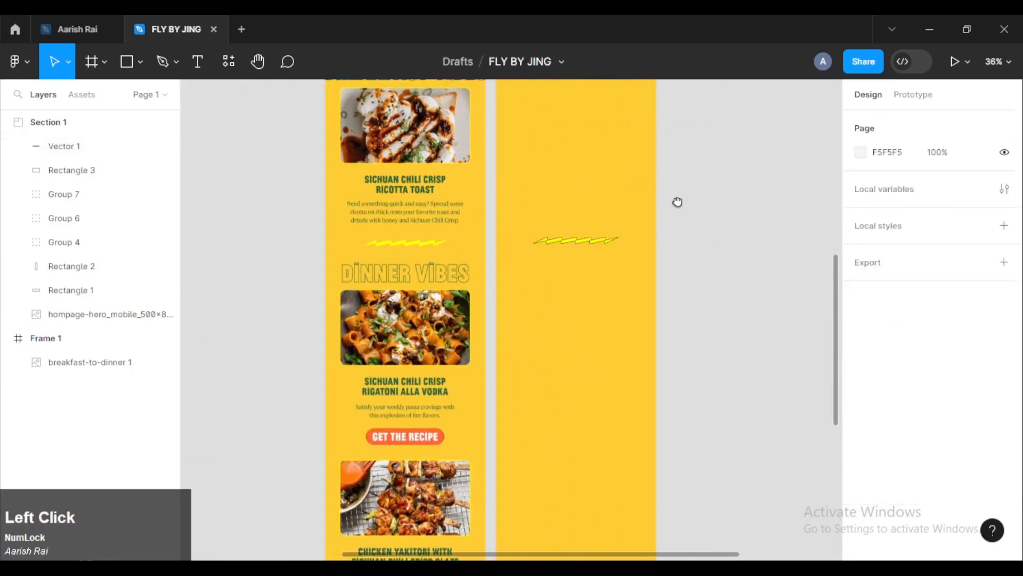
Draw a straight separator line across Section 1's black header with the Line tool, at the height of the reference header's line.
key(space)
drag(678, 202, 676, 352)
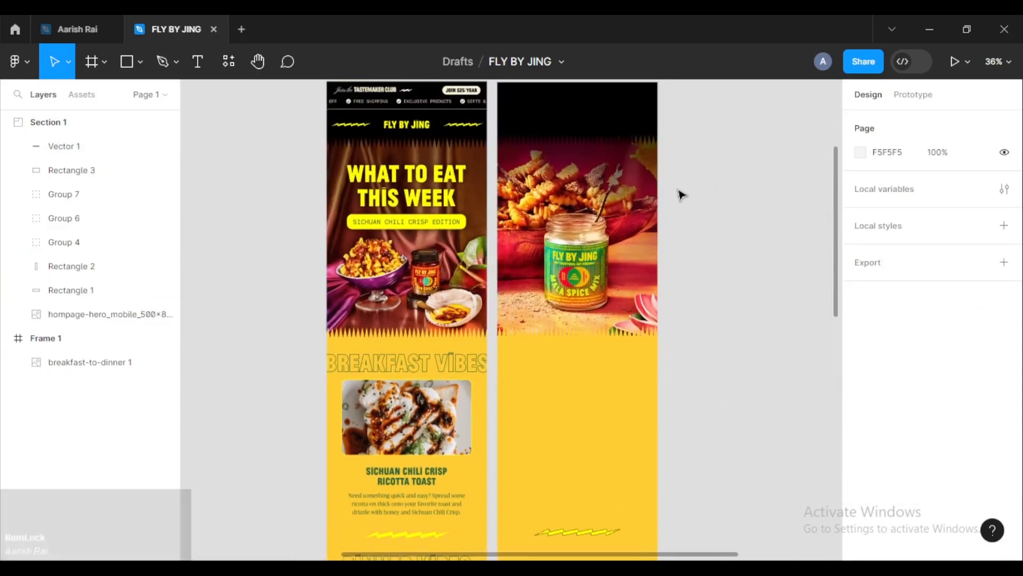
scroll(521, 176, up, 1)
scroll(520, 177, up, 5)
key(space)
drag(518, 121, 658, 358)
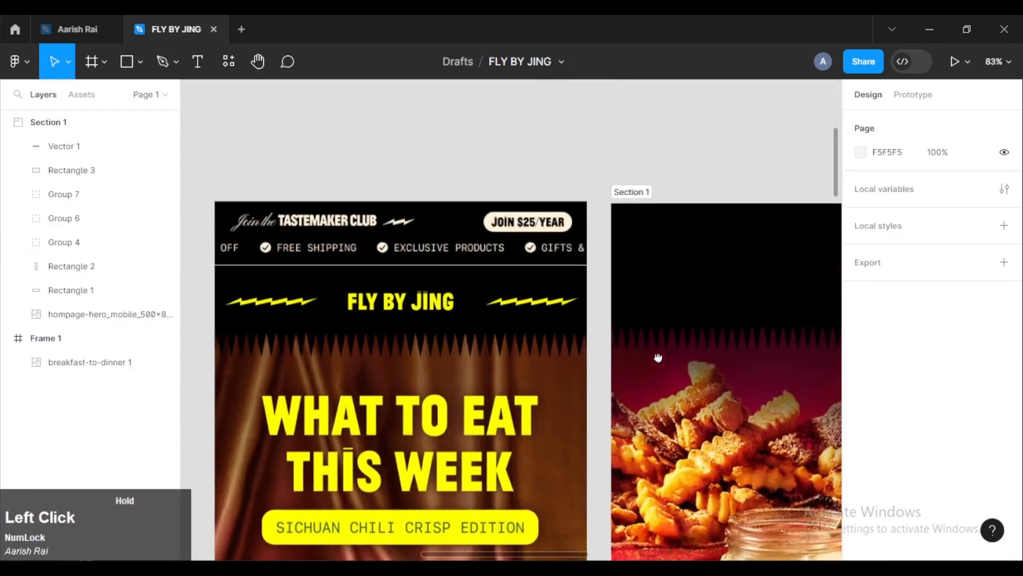
scroll(633, 322, down, 1)
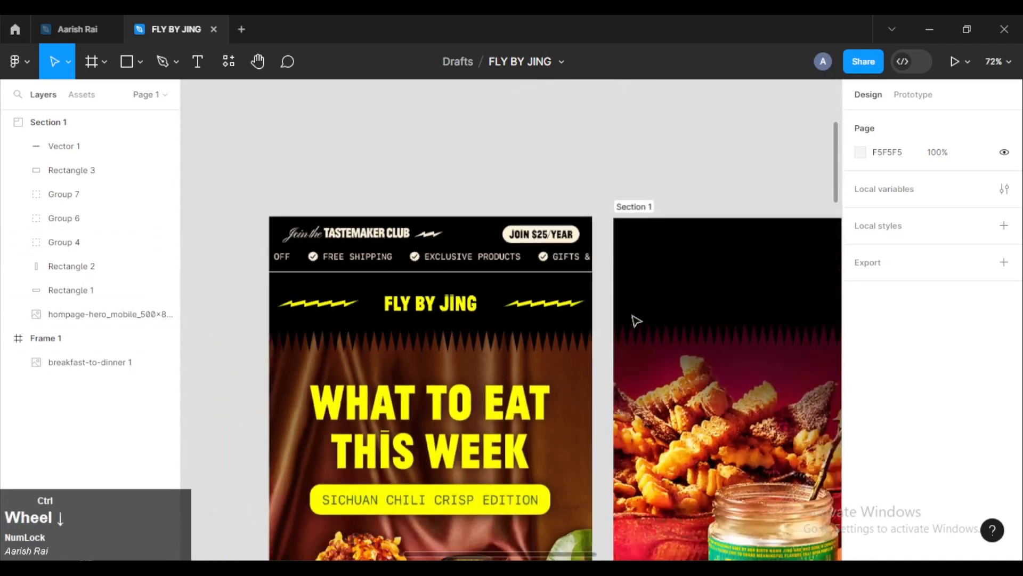
click(104, 61)
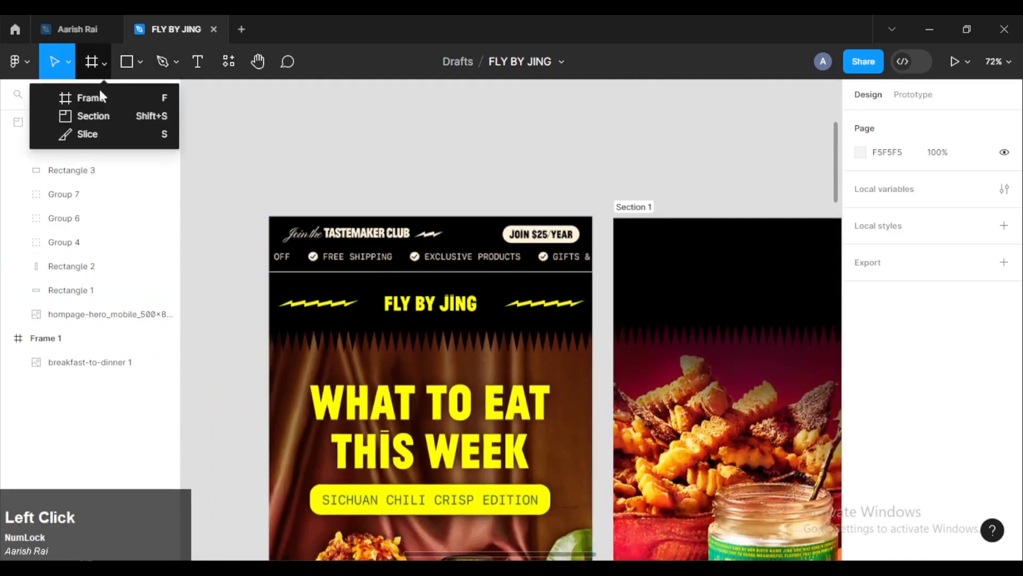
click(144, 64)
click(104, 119)
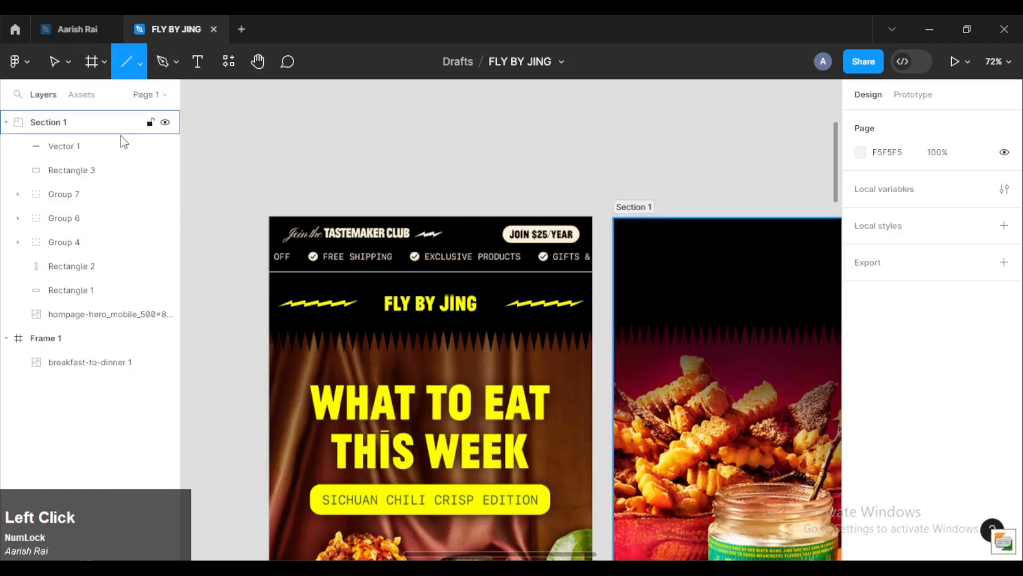
drag(608, 261, 427, 252)
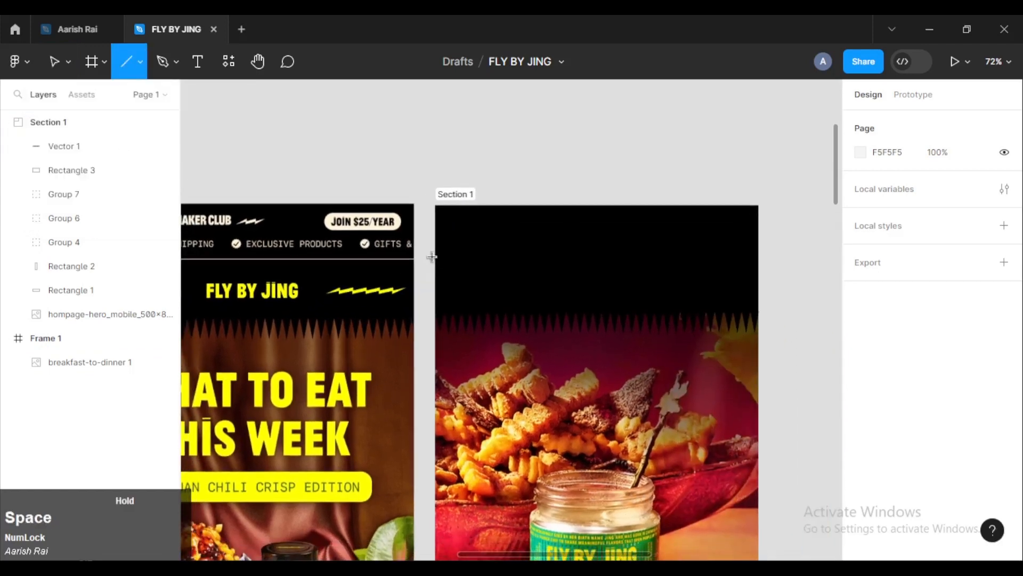
scroll(429, 250, up, 5)
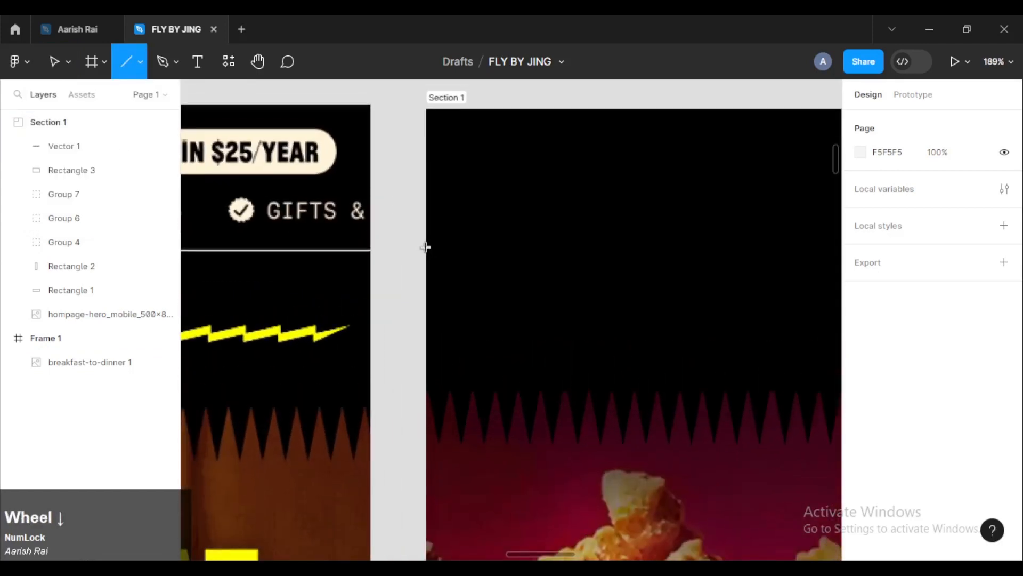
Draw a 600-wide horizontal line across Section 1's black header at about Y 97 and set its stroke weight to 2.
mouse_move(426, 247)
mouse_down()
mouse_move(757, 261)
mouse_move(644, 238)
mouse_move(623, 249)
mouse_move(603, 191)
mouse_move(619, 290)
mouse_move(587, 198)
mouse_move(598, 300)
mouse_move(582, 278)
mouse_move(576, 201)
mouse_move(571, 268)
mouse_move(570, 251)
mouse_move(644, 249)
mouse_move(634, 201)
mouse_up()
drag(640, 256, 613, 280)
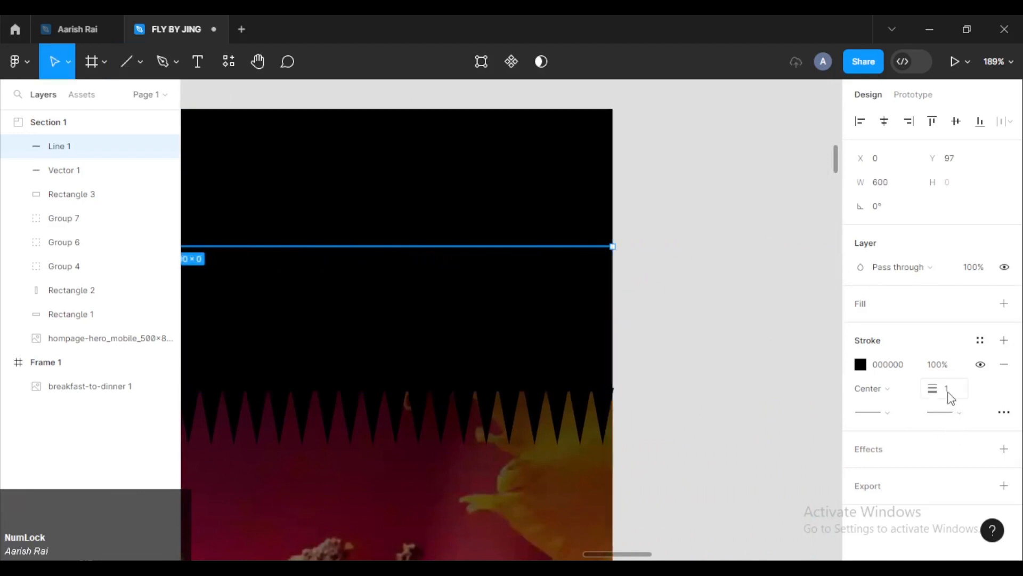
text(2)
key(Return)
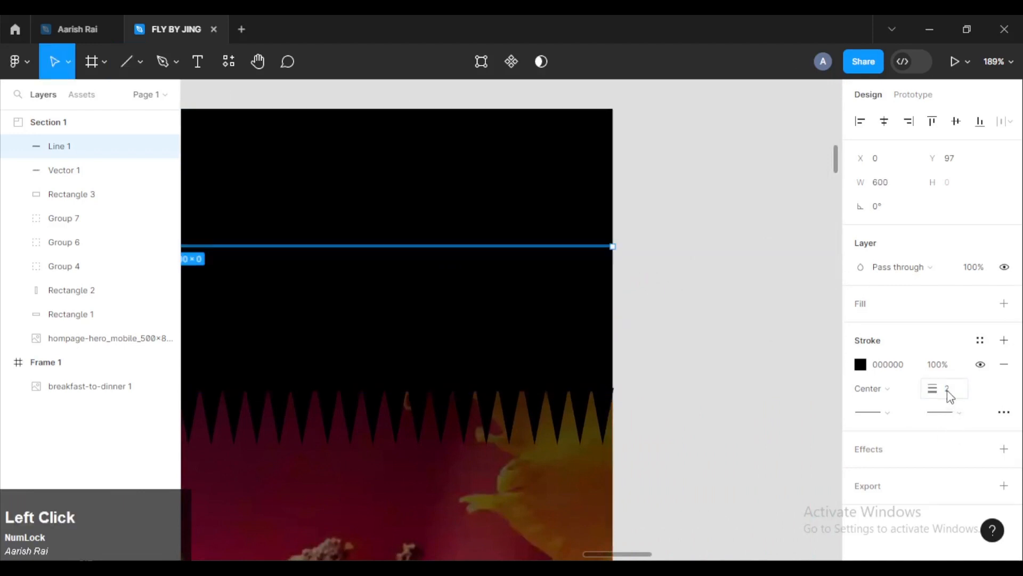
Recolor the header line's stroke to FFF4D8 by sampling the cream JOIN $25/YEAR pill in the reference design.
click(863, 367)
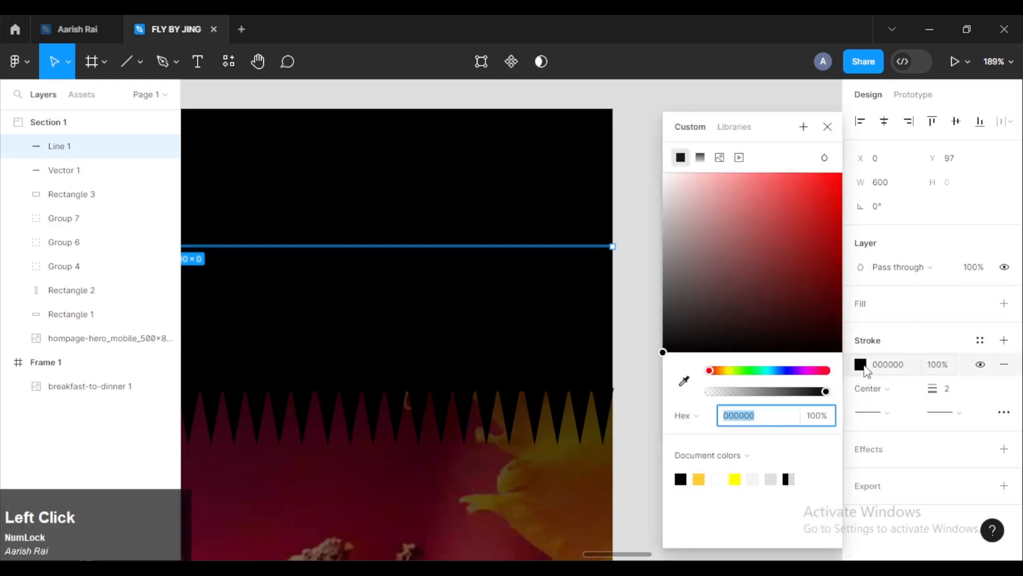
click(687, 385)
key(space)
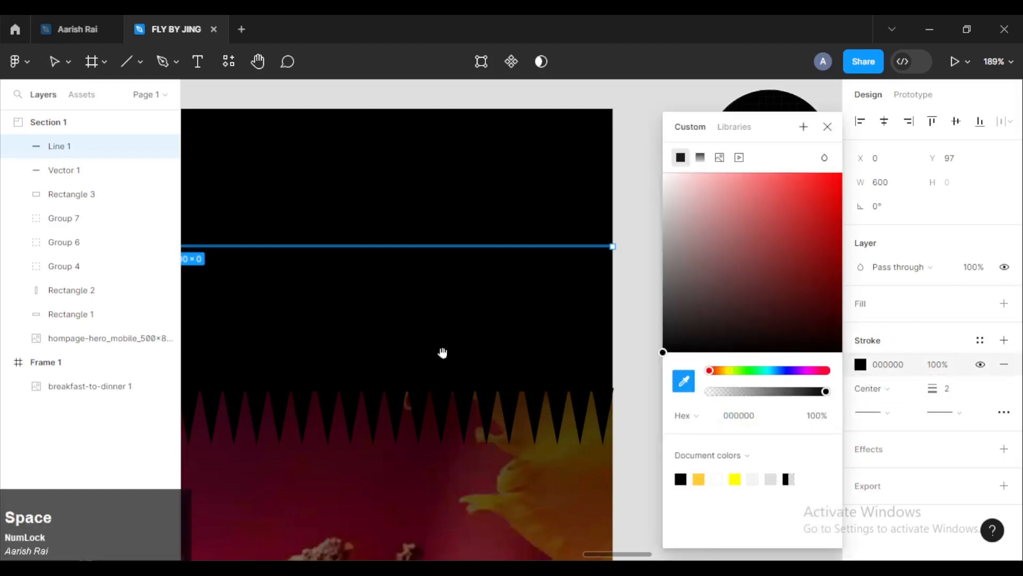
drag(264, 326, 484, 336)
drag(285, 309, 489, 323)
drag(232, 259, 515, 336)
drag(297, 275, 406, 300)
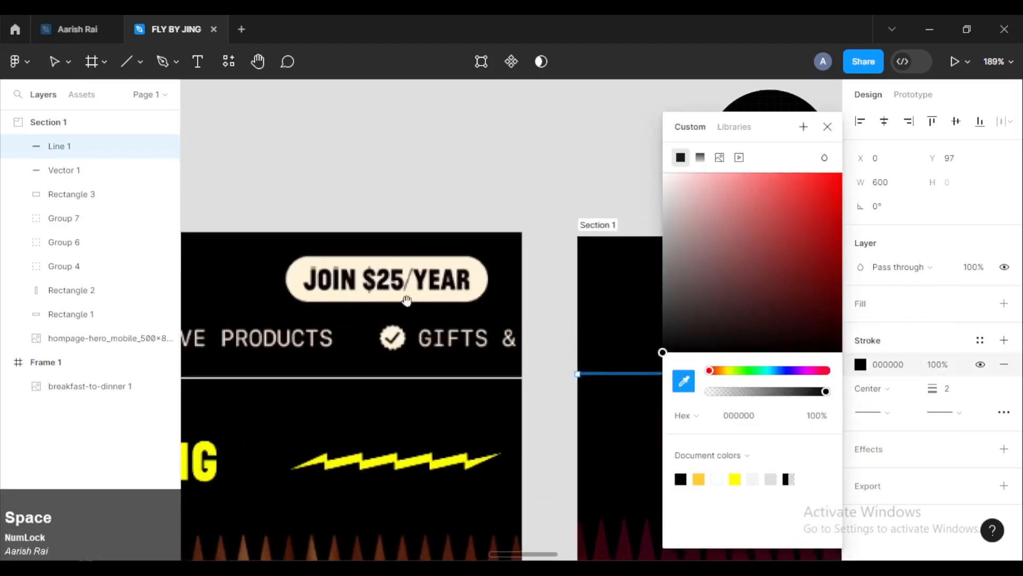
click(480, 273)
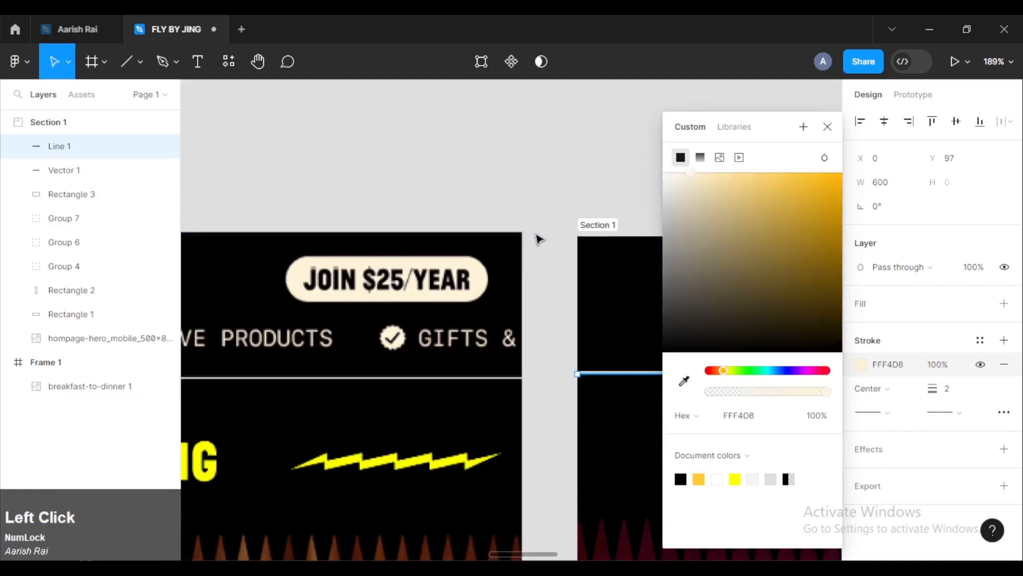
click(541, 214)
Reduce the header line's stroke weight to 1.
ctrl+scroll(563, 213, down, 5)
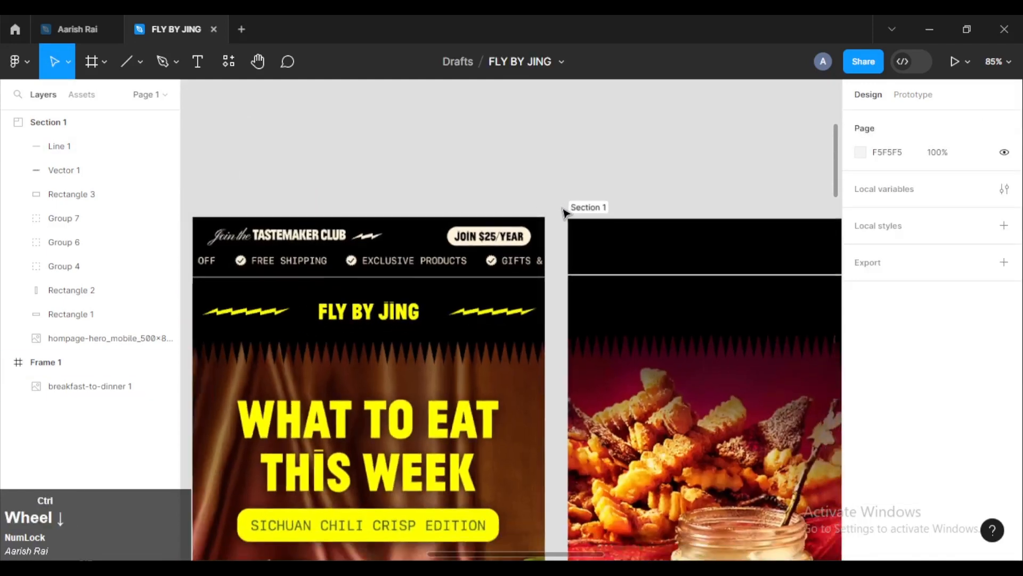
key(space)
mouse_move(598, 208)
mouse_down()
mouse_move(563, 197)
mouse_move(527, 158)
mouse_up()
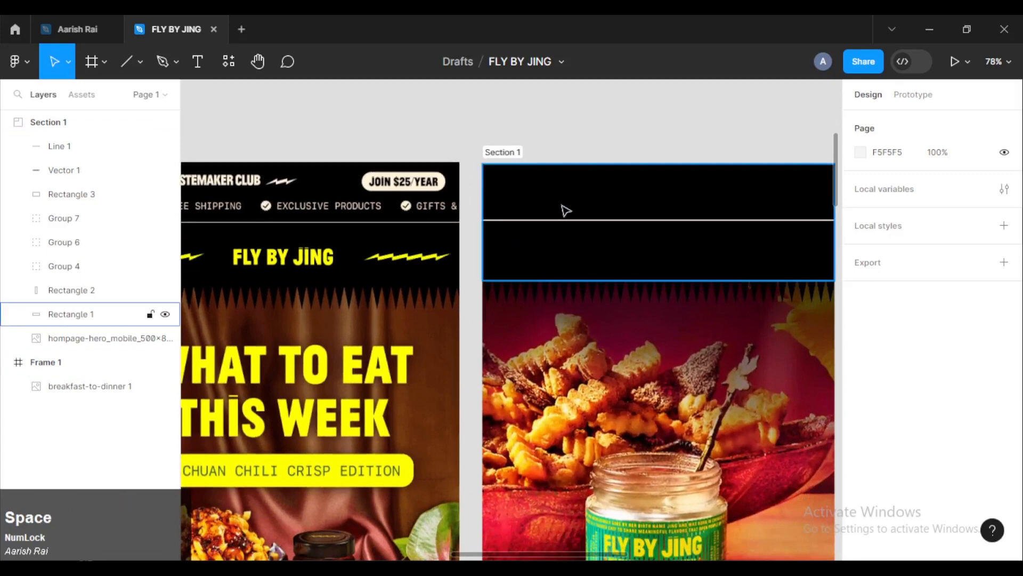
click(567, 221)
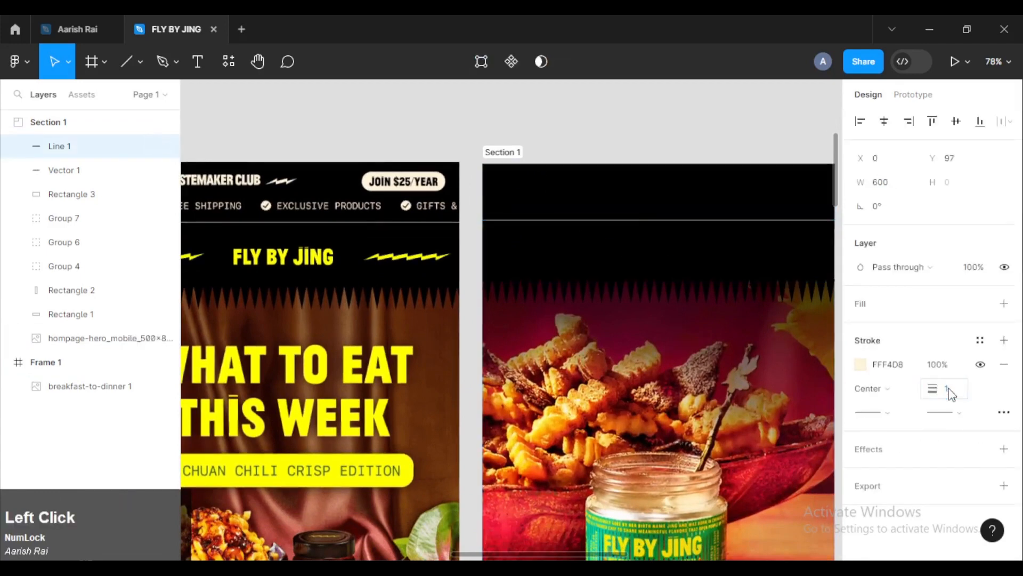
click(659, 139)
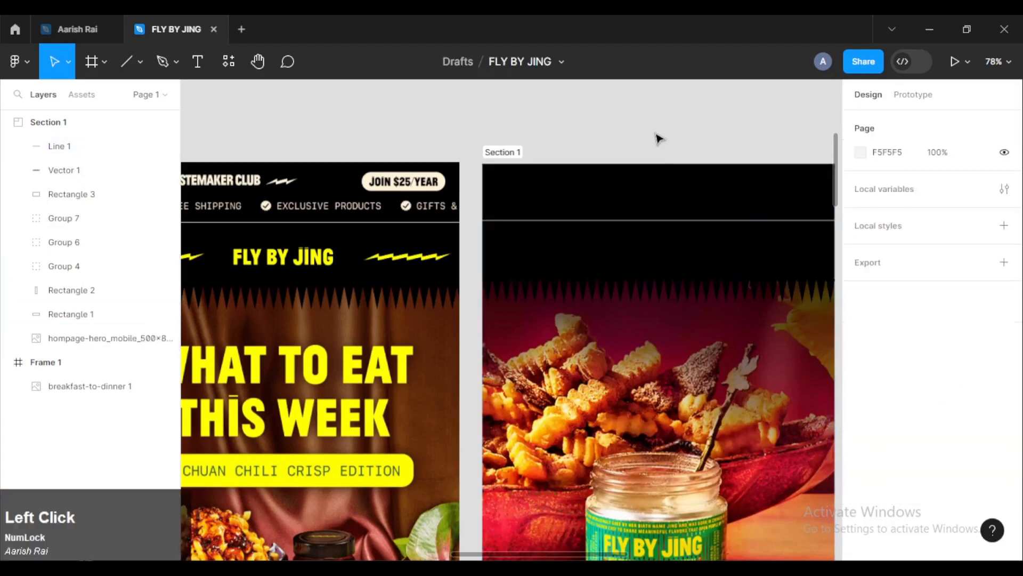
Move the header line down to Y 100 to match the divider in the reference design.
scroll(660, 140, down, 1)
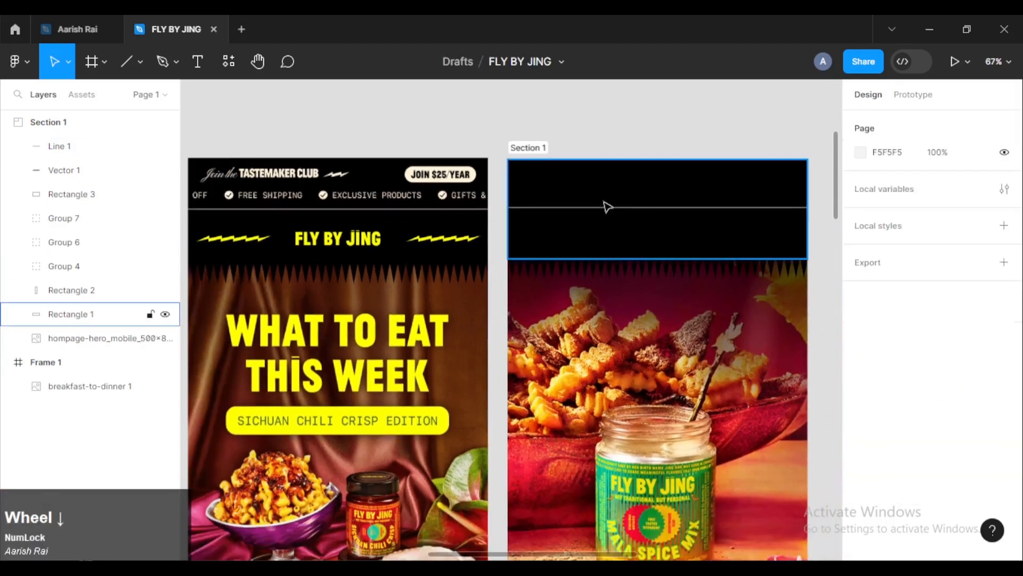
scroll(612, 153, down, 1)
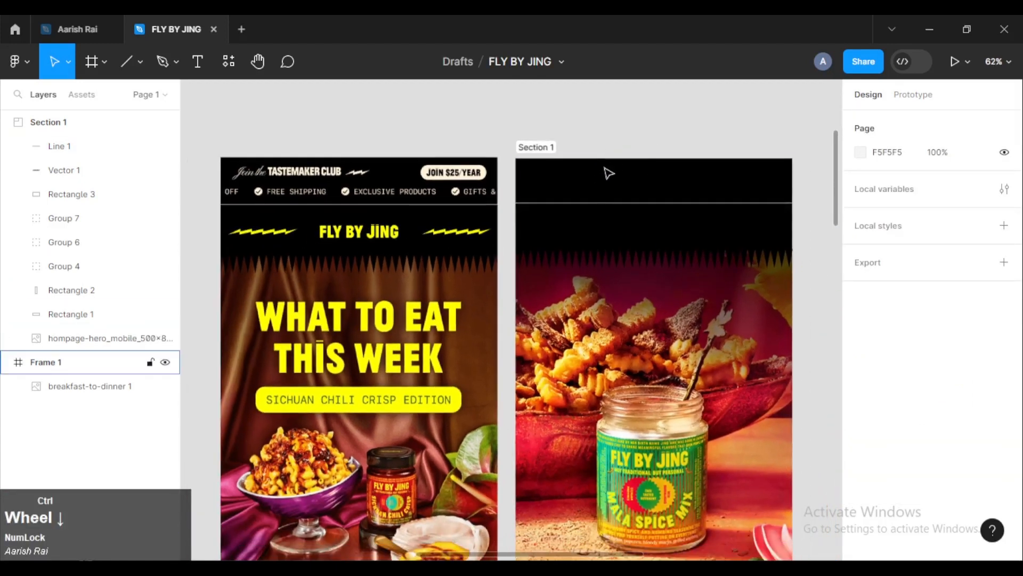
click(594, 209)
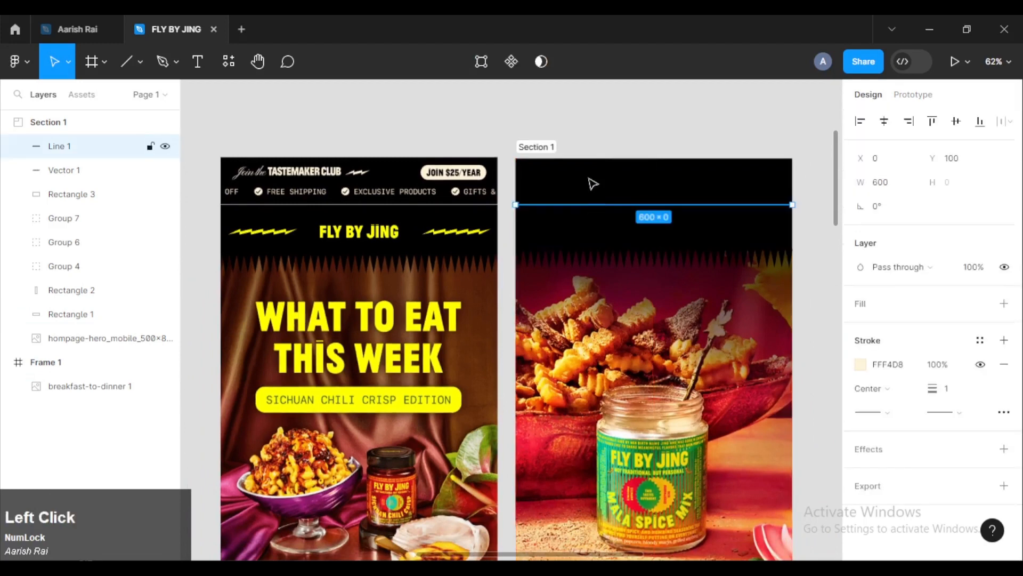
click(594, 141)
Bring the yellow FLY BY JING logo image file from the computer into Section 1.
scroll(611, 234, up, 2)
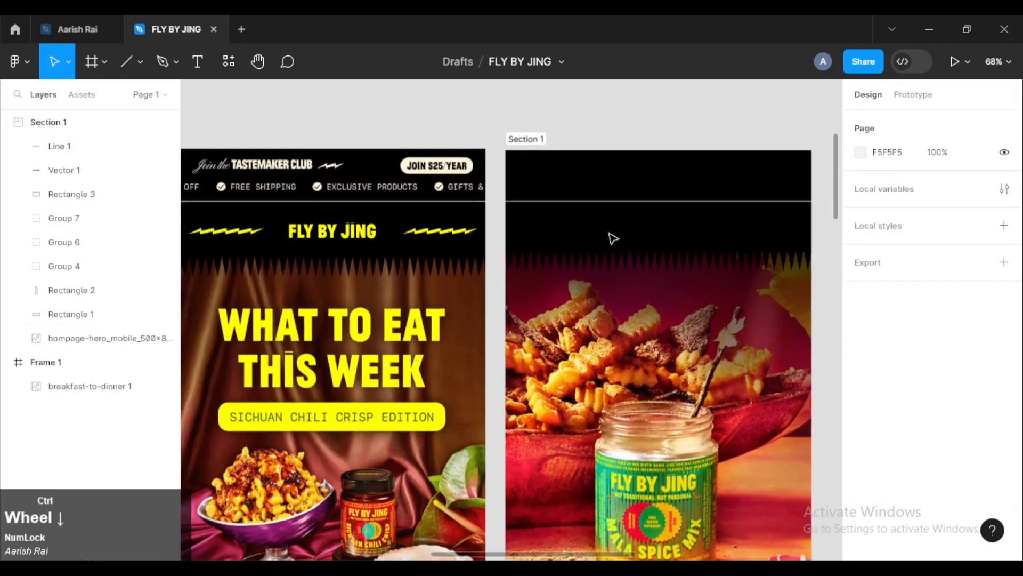
drag(578, 231, 504, 219)
click(145, 566)
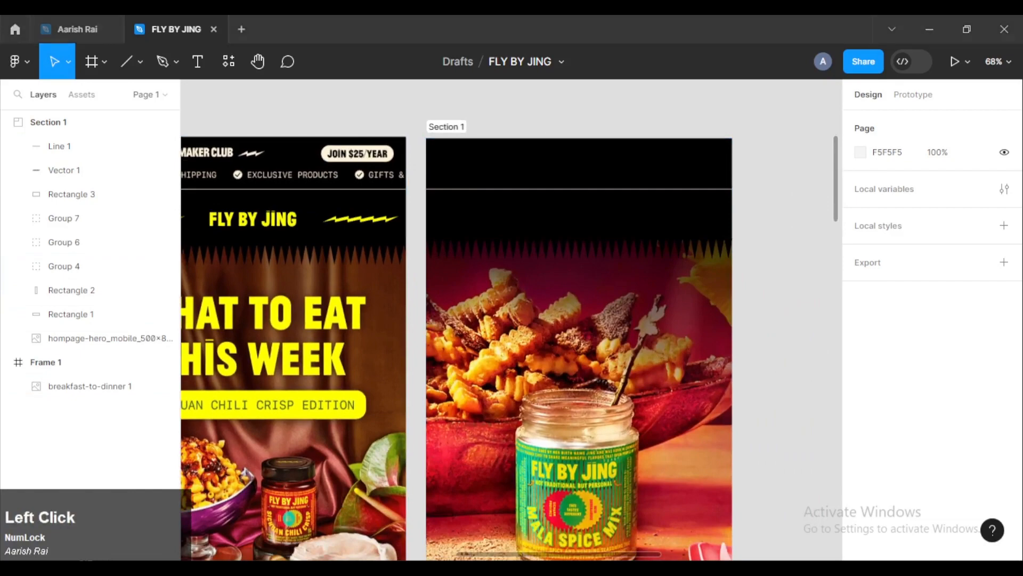
drag(261, 192, 676, 288)
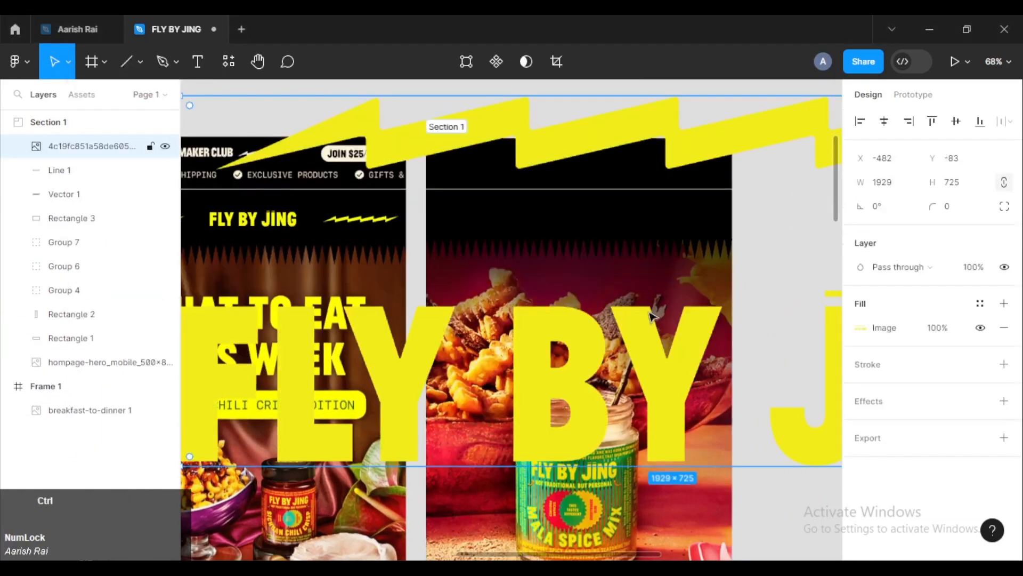
scroll(651, 316, down, 5)
scroll(652, 316, up, 1)
Move the logo image out beside the reference design and crop off its lightning zigzag, leaving the wordmark at 1929 × 339.
drag(721, 279, 411, 155)
scroll(628, 157, down, 3)
scroll(629, 158, down, 1)
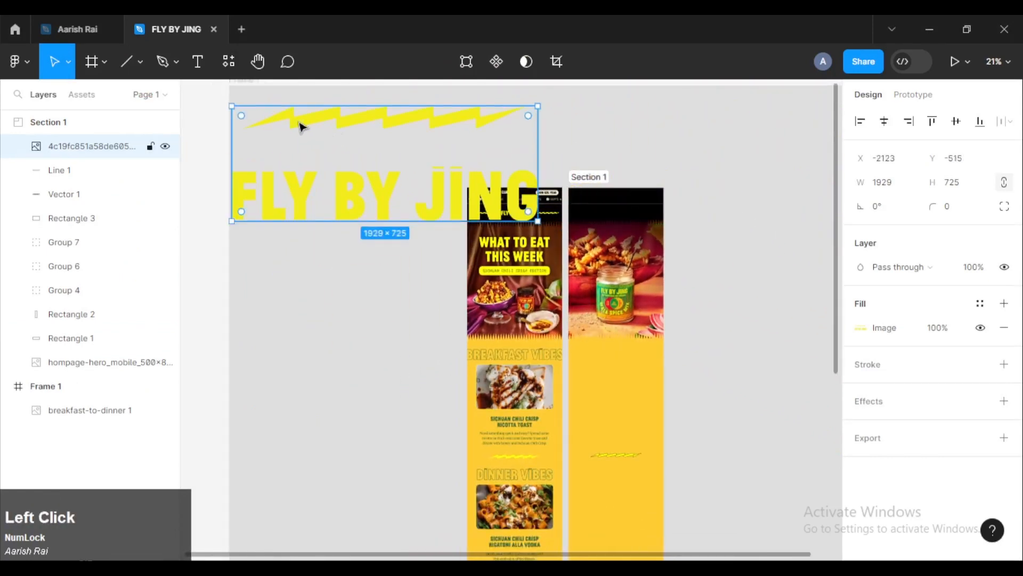
scroll(484, 244, up, 5)
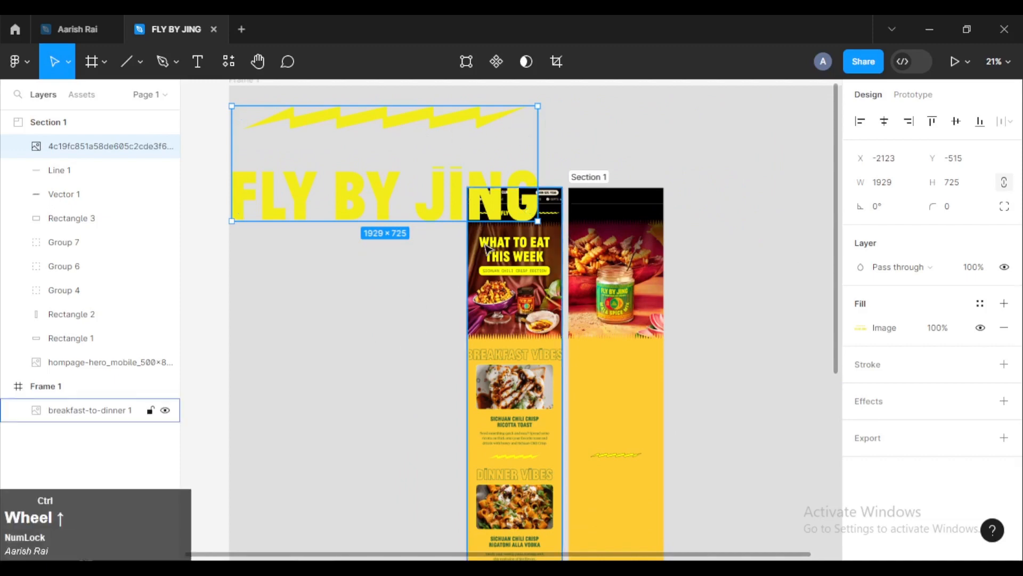
drag(430, 137, 336, 143)
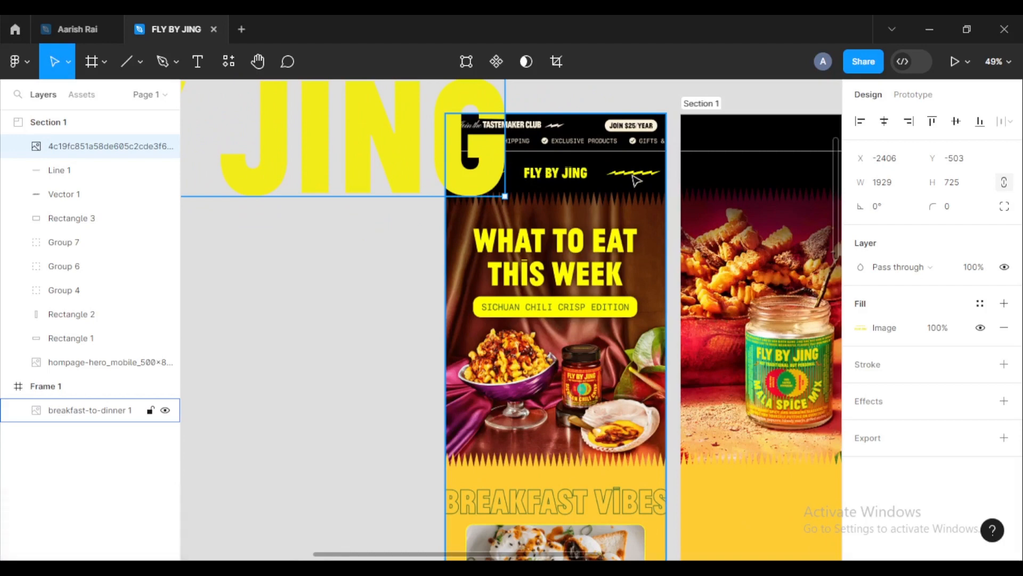
scroll(392, 155, down, 4)
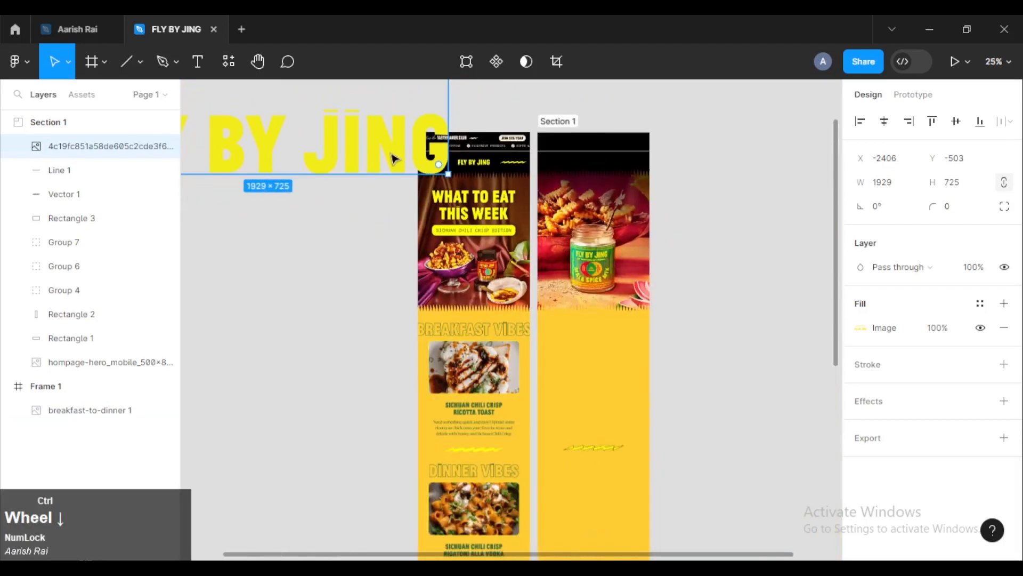
drag(297, 130, 393, 222)
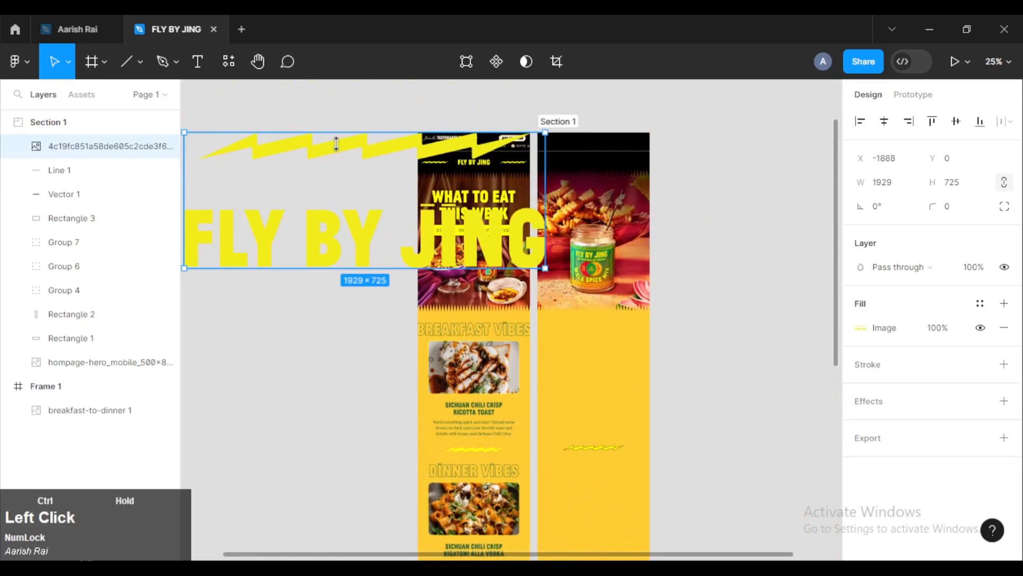
drag(337, 144, 326, 203)
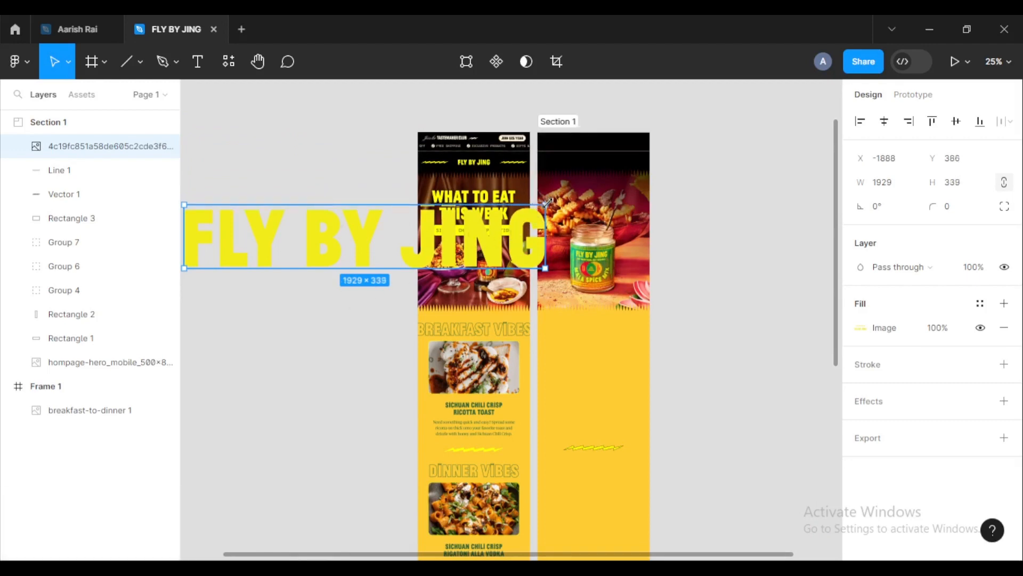
Scale the FLY BY JING wordmark proportionally down to 182 × 32 and place it below the header line in Section 1.
key(shift)
drag(548, 203, 594, 161)
ctrl+scroll(594, 171, up, 3)
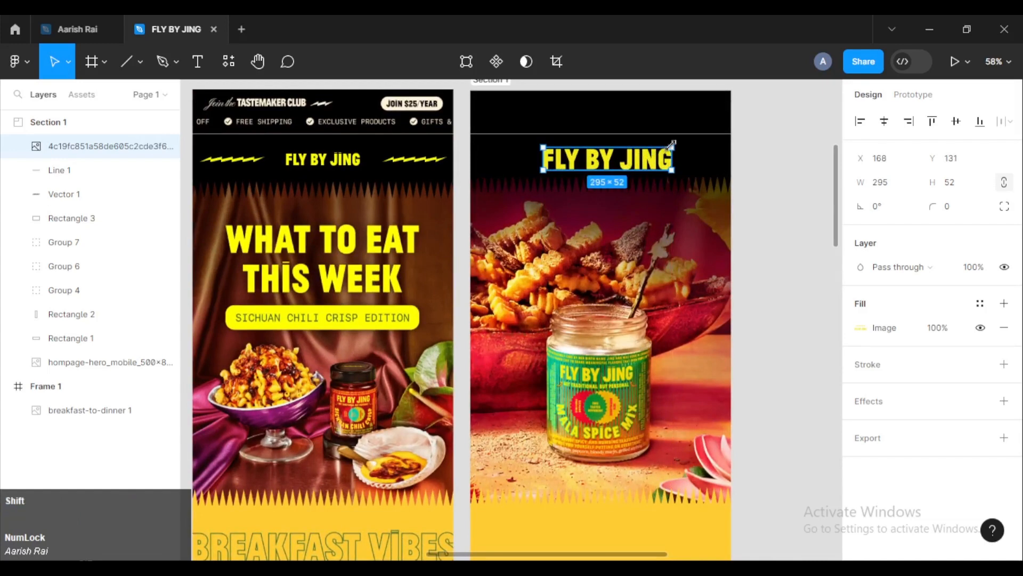
drag(673, 143, 612, 156)
click(765, 155)
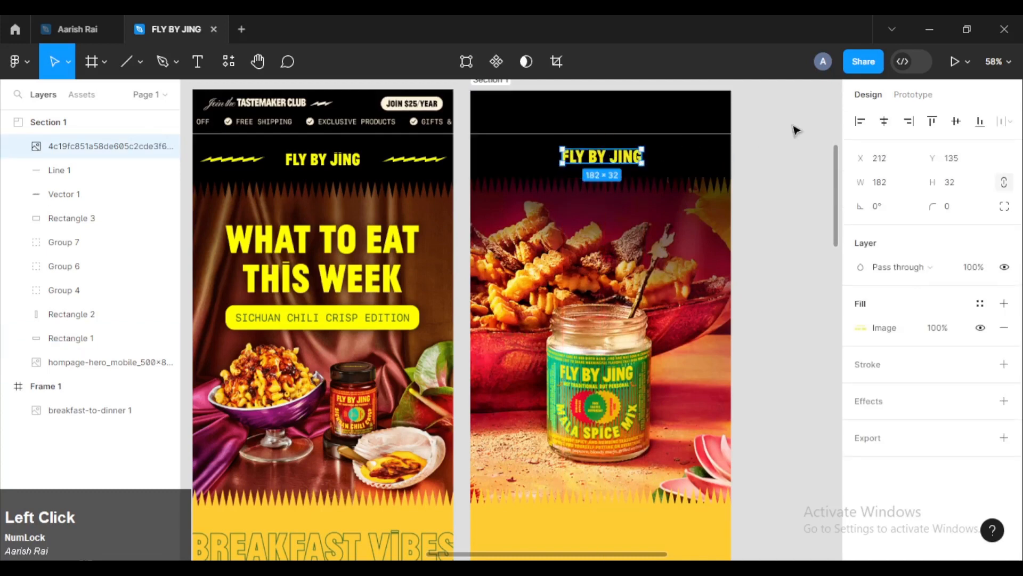
Center the FLY BY JING wordmark horizontally in Section 1.
click(885, 122)
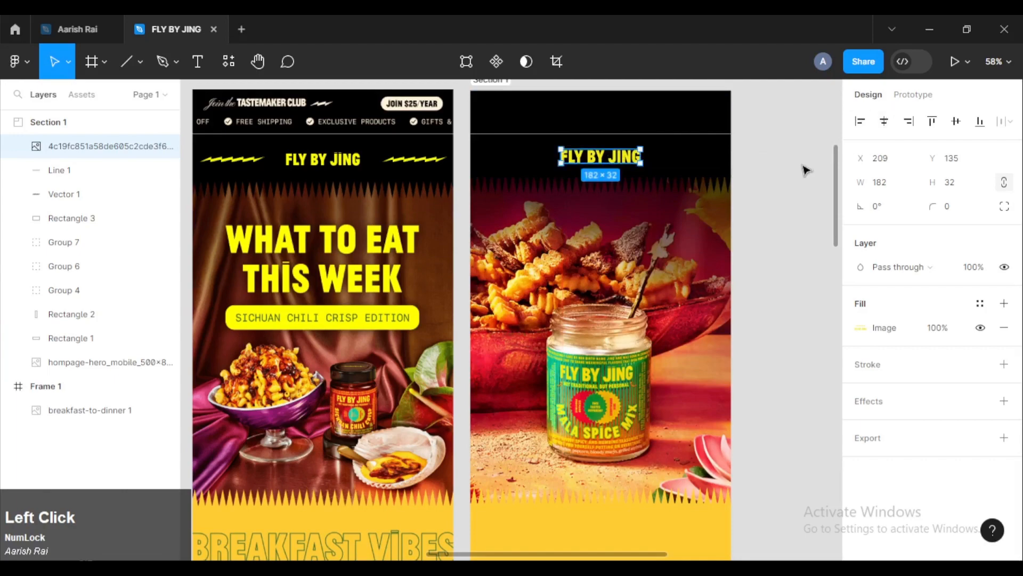
scroll(745, 182, up, 3)
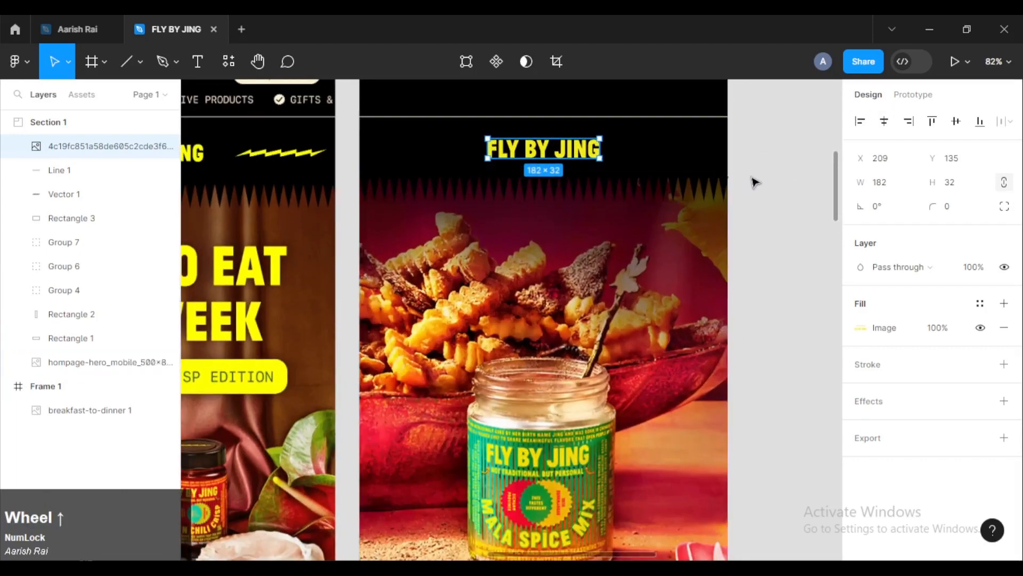
click(755, 183)
drag(555, 160, 555, 160)
click(771, 169)
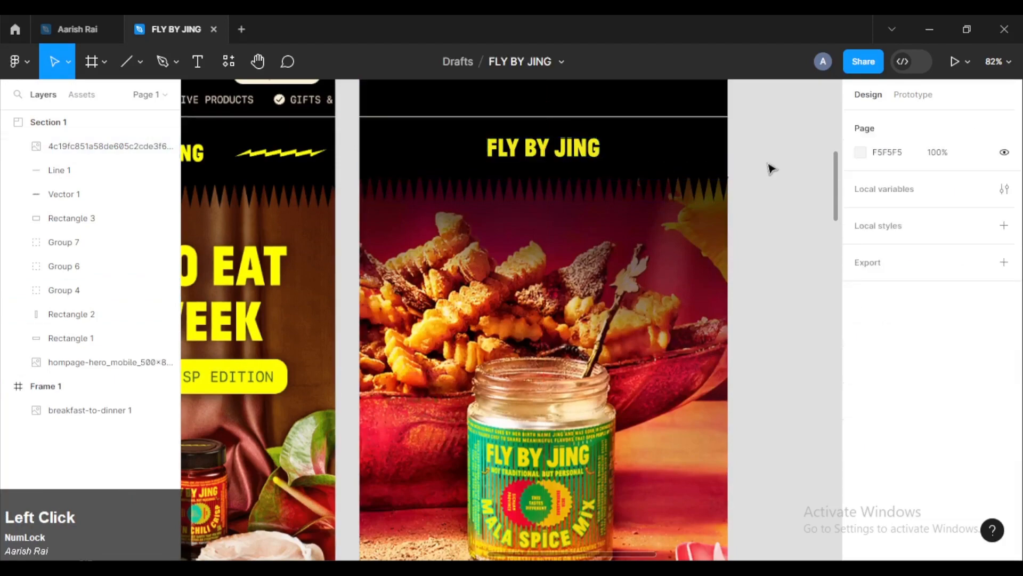
Make three copies of the yellow lightning zigzag and place them on the empty canvas beside Section 1.
ctrl+scroll(772, 168, down, 3)
drag(682, 160, 599, 130)
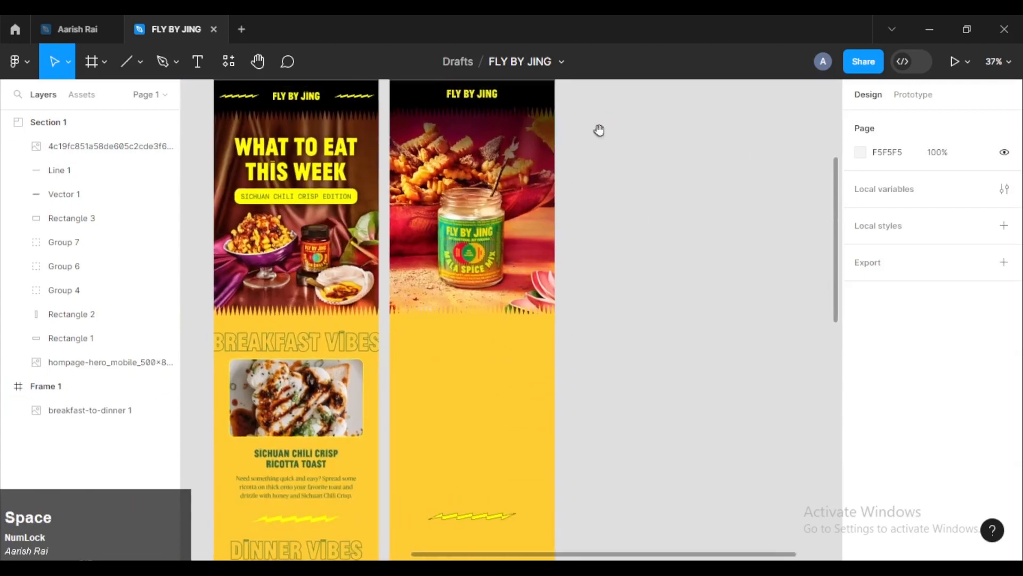
ctrl+scroll(654, 217, down, 2)
drag(649, 327, 622, 221)
ctrl+scroll(564, 306, up, 3)
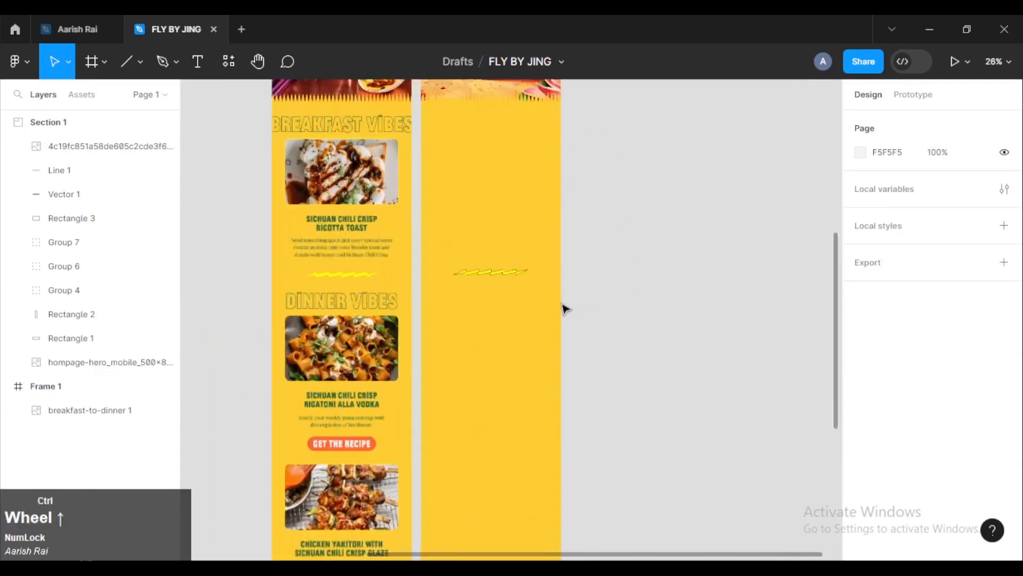
drag(434, 304, 462, 323)
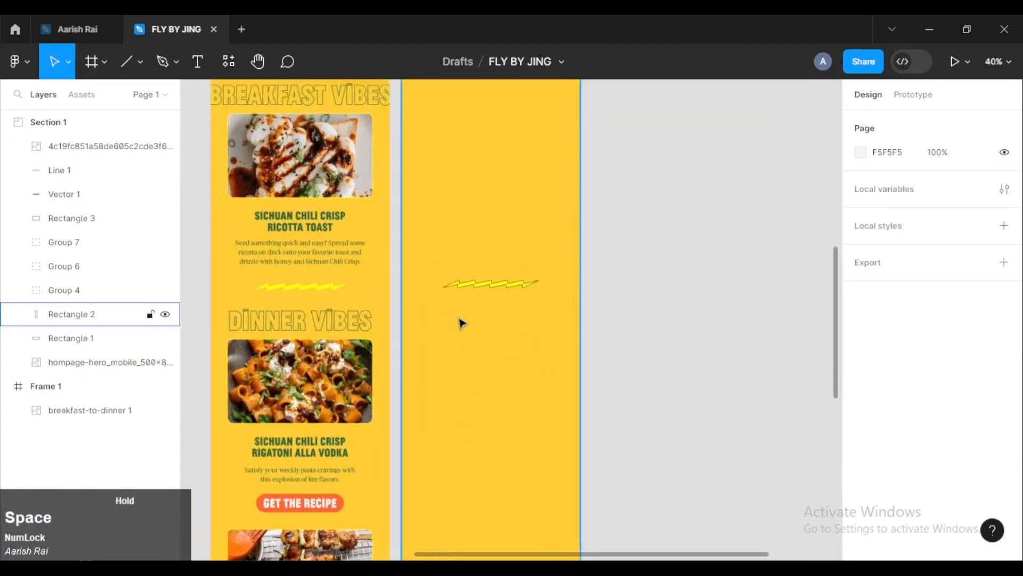
click(495, 286)
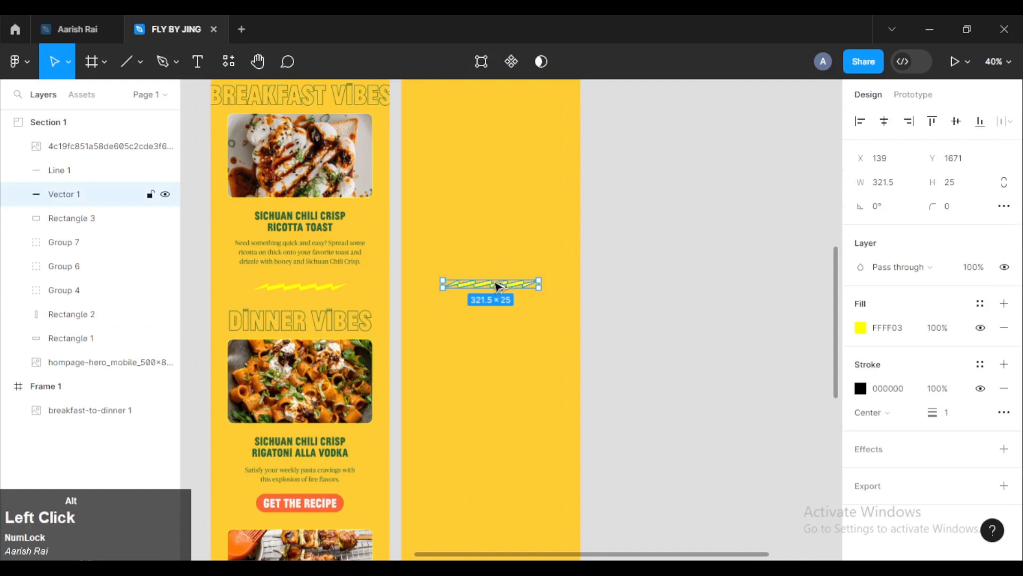
alt+drag(497, 287, 668, 276)
alt+drag(503, 283, 685, 325)
alt+drag(478, 286, 671, 373)
click(671, 393)
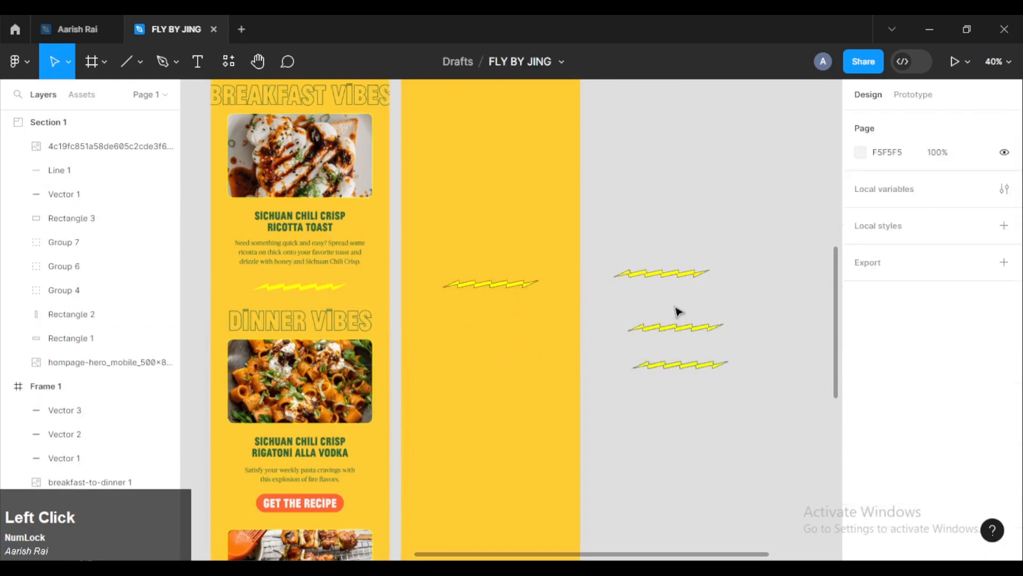
Select two of the zigzag copies and move them up the canvas beside Section 1's header.
click(663, 277)
click(708, 304)
drag(744, 271, 630, 333)
drag(687, 314, 671, 217)
ctrl+scroll(671, 217, up, 1)
ctrl+scroll(671, 217, up, 4)
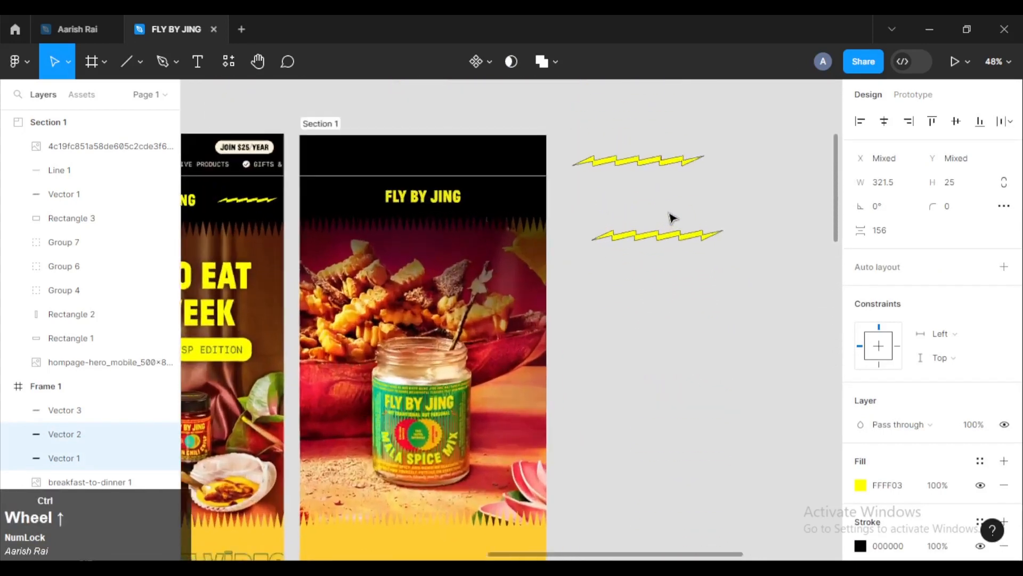
Remove the black stroke from the two selected yellow zigzag copies beside Section 1.
scroll(635, 178, up, 8)
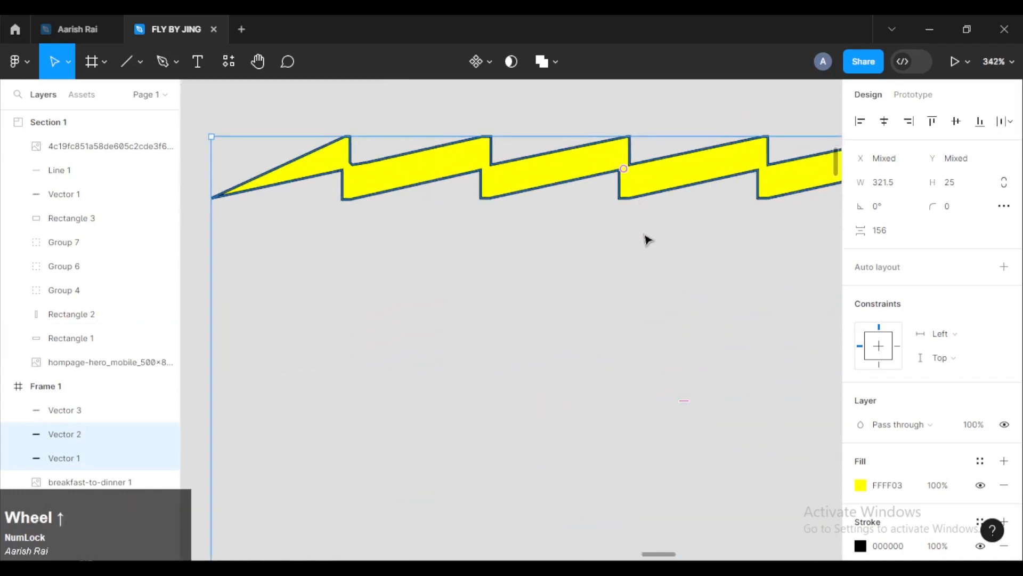
scroll(911, 498, down, 3)
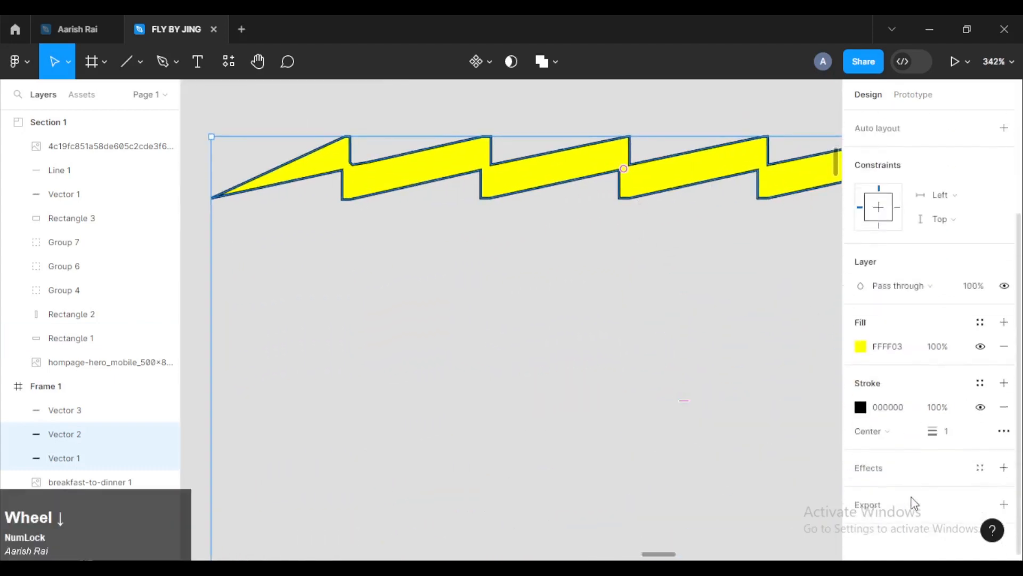
click(1004, 408)
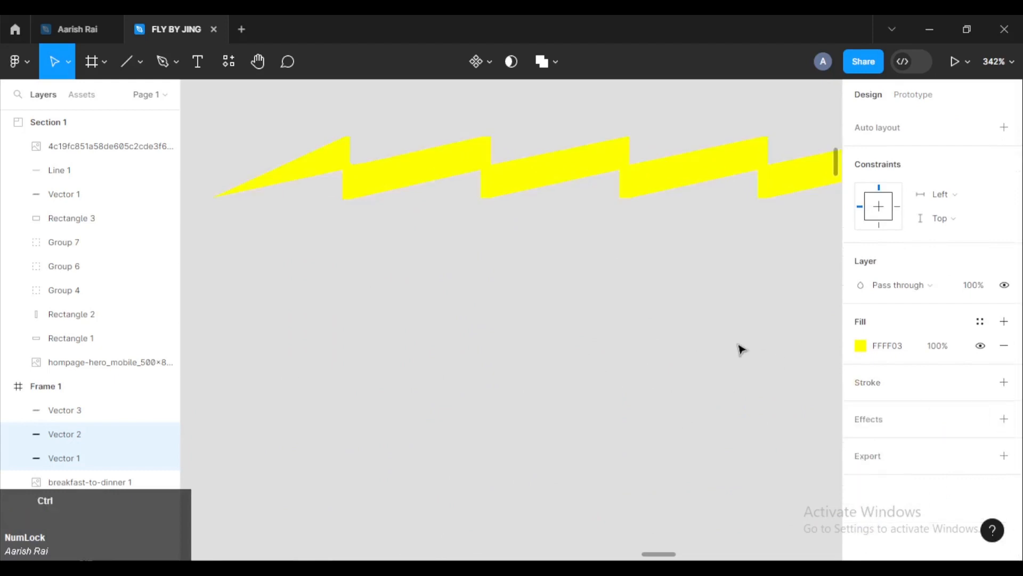
ctrl+scroll(741, 347, down, 3)
click(373, 390)
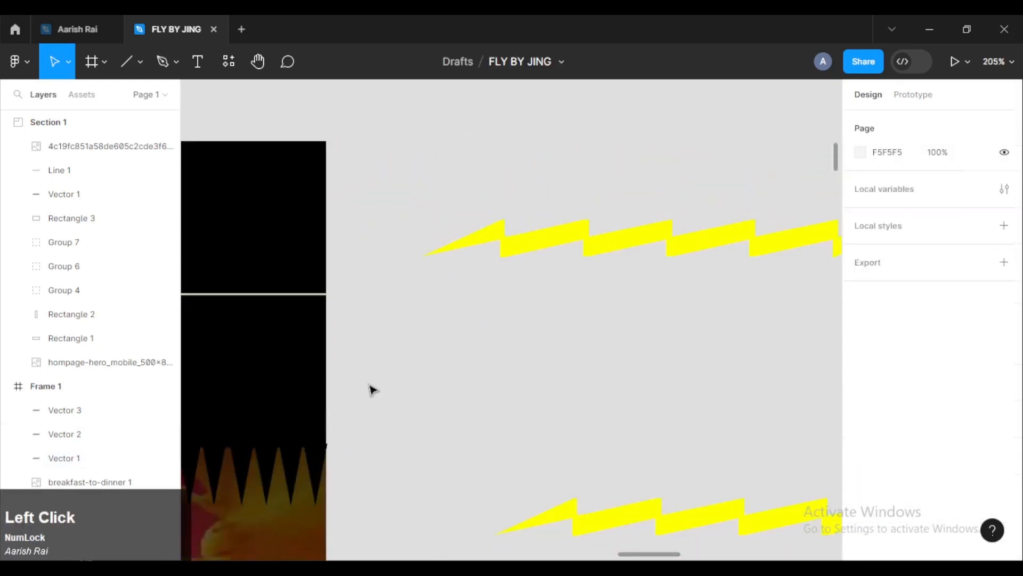
Scale one zigzag copy proportionally down to 129 × 10 and place it to the right of the FLY BY JING wordmark in Section 1.
ctrl+scroll(370, 345, down, 4)
drag(393, 349, 504, 347)
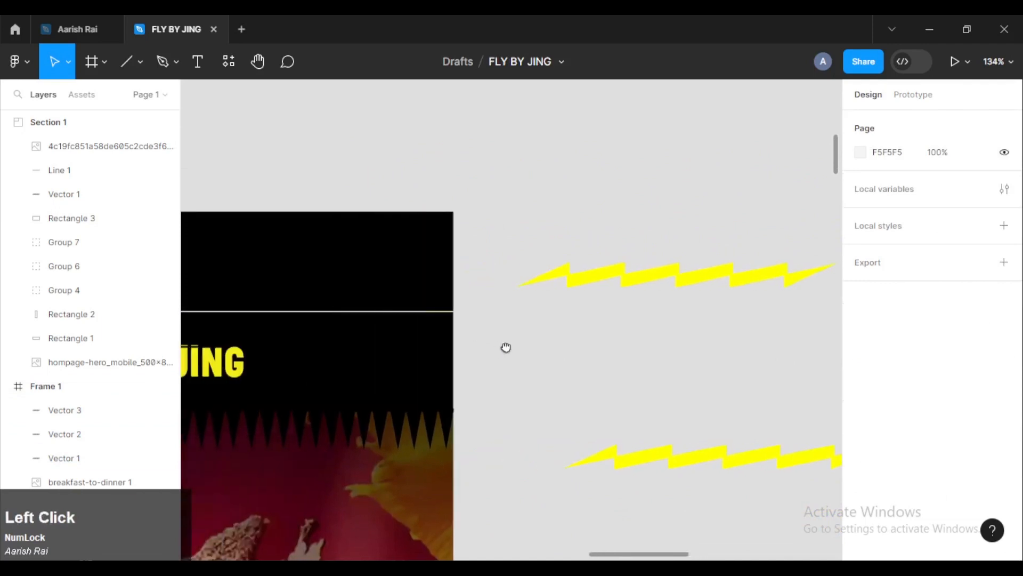
click(649, 281)
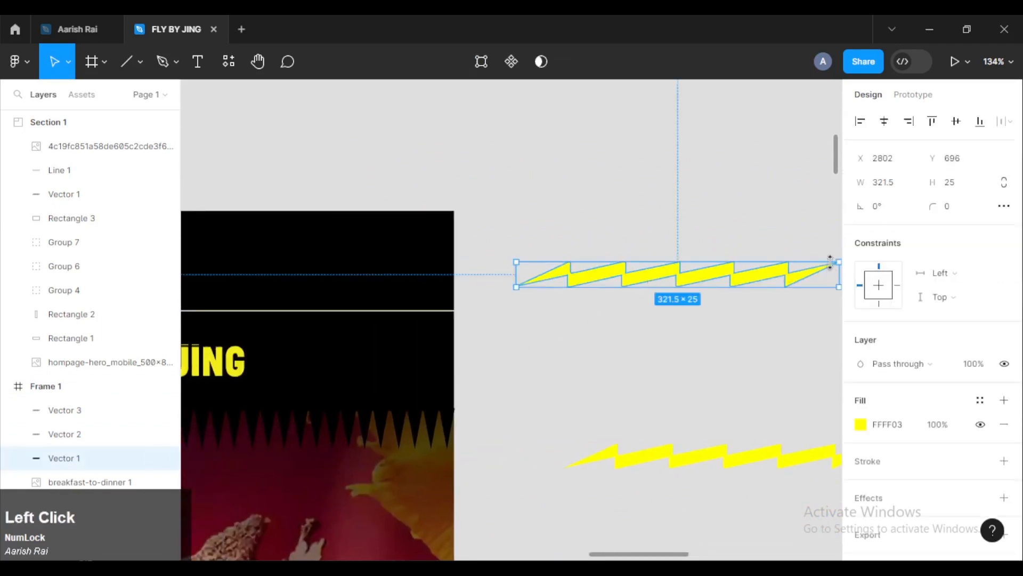
drag(812, 272, 408, 360)
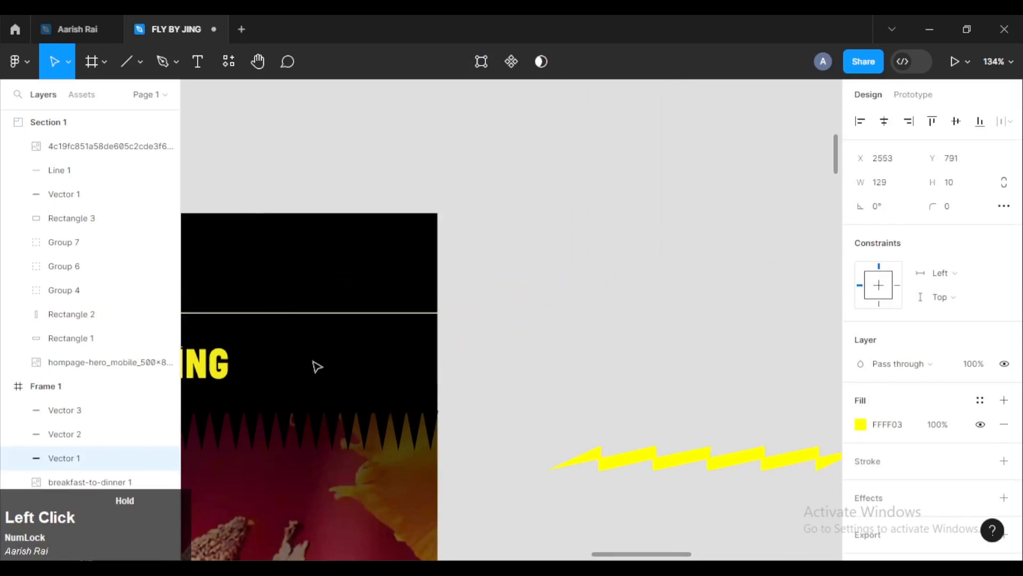
drag(299, 375, 674, 254)
click(814, 253)
ctrl+scroll(674, 254, down, 4)
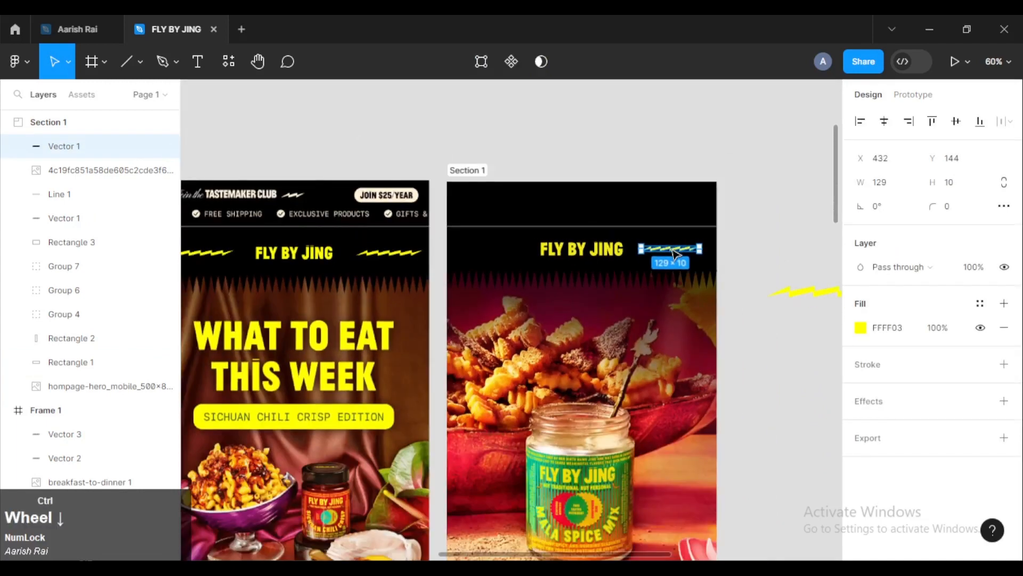
Enlarge the zigzag beside the wordmark proportionally to about 155 × 12.
ctrl+scroll(675, 255, up, 2)
ctrl+scroll(675, 254, up, 3)
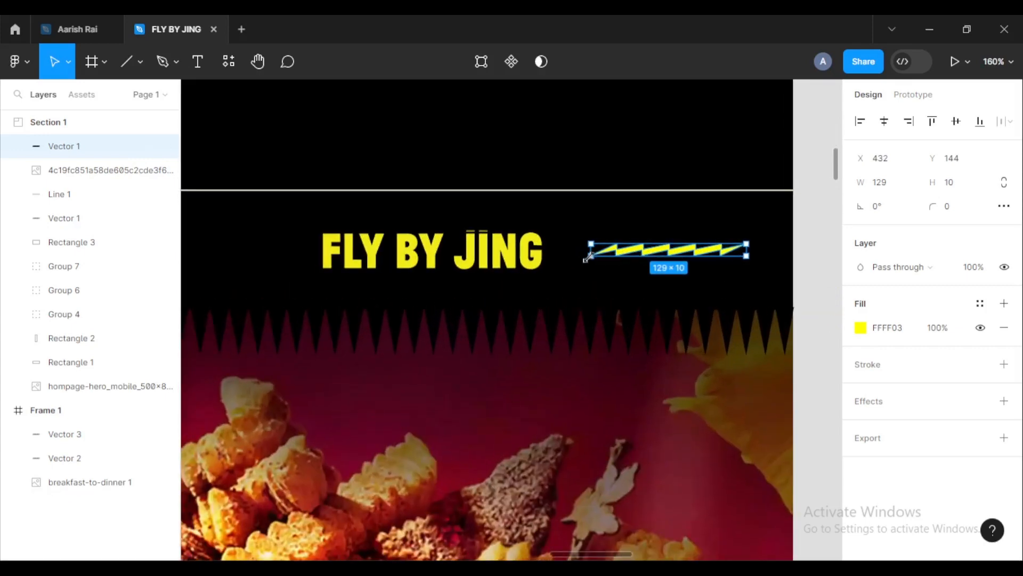
key(shift)
drag(585, 258, 591, 257)
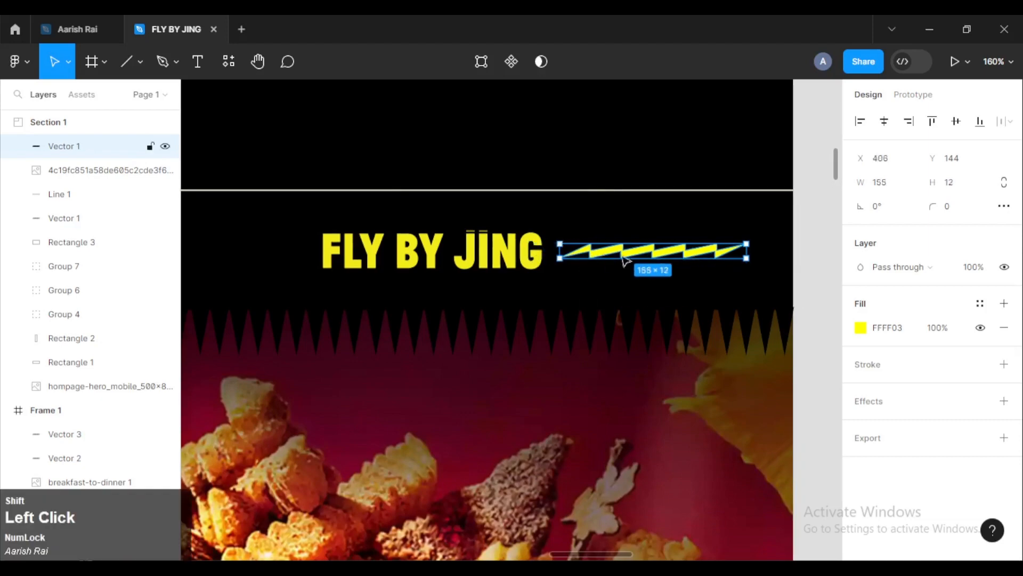
click(802, 230)
Duplicate the resized zigzag and place the copy on the other side of the FLY BY JING wordmark, level with the first.
drag(678, 258, 422, 254)
click(680, 256)
click(679, 256)
scroll(421, 252, down, 5)
click(721, 235)
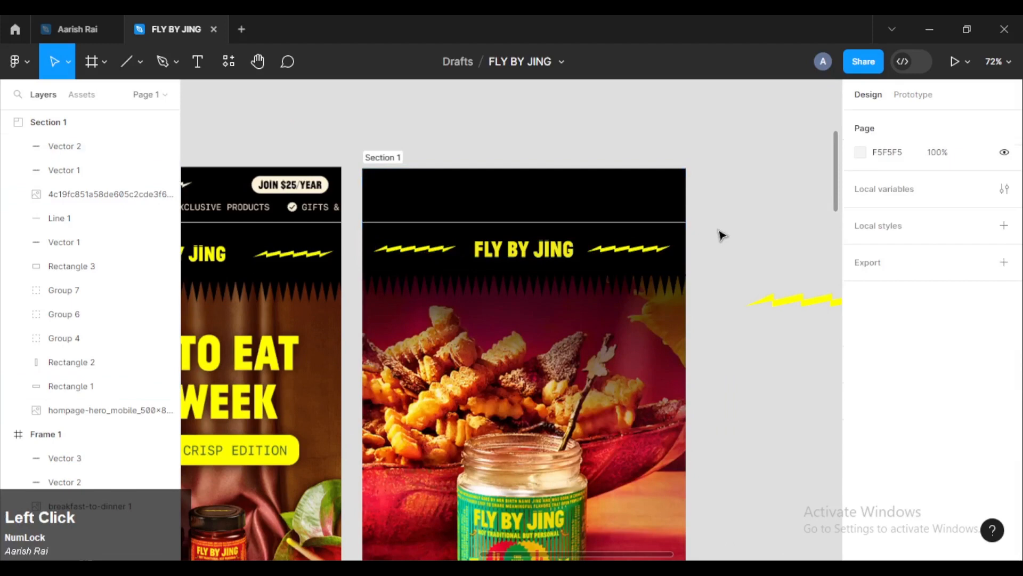
Add a text box about 497 × 211 over the hero photo in Section 1 reading "what to eat this week".
scroll(746, 244, down, 3)
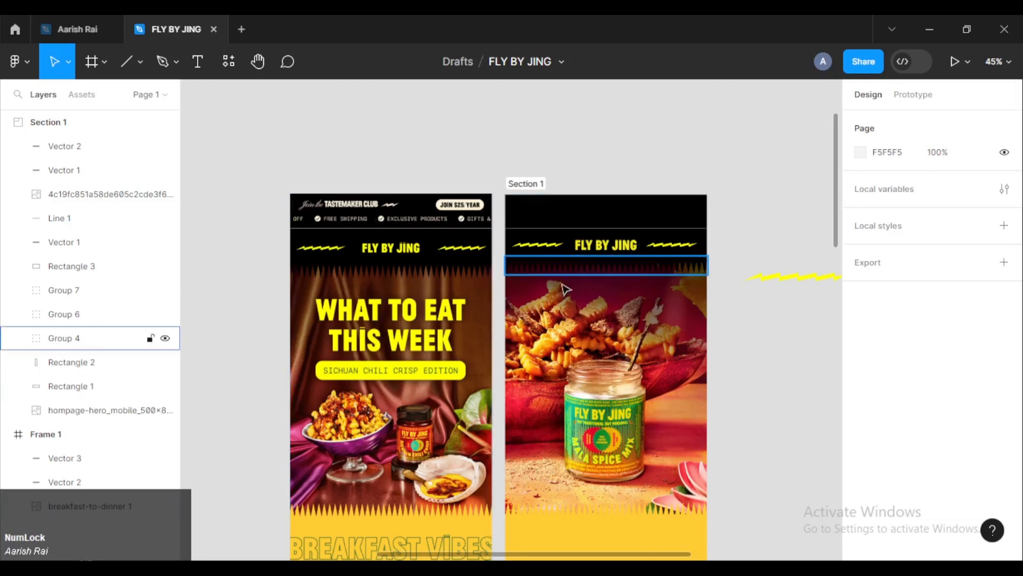
scroll(588, 314, down, 1)
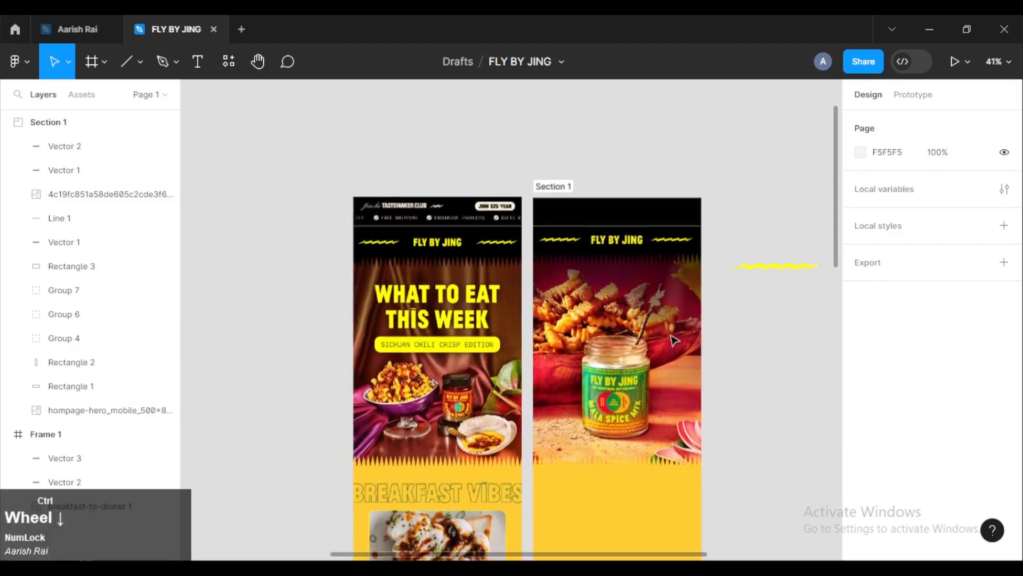
ctrl+scroll(667, 329, up, 2)
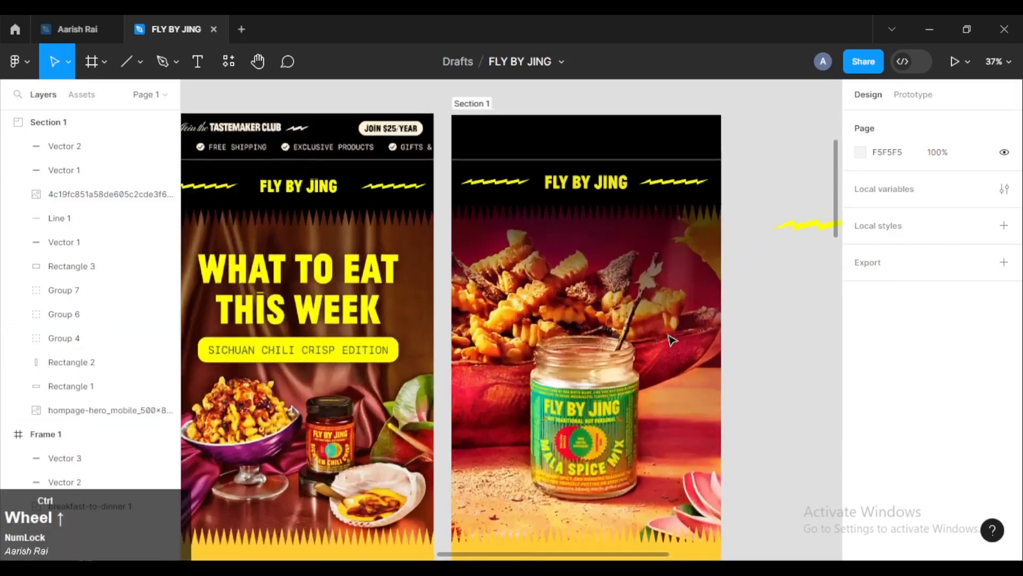
click(197, 62)
drag(476, 238, 698, 333)
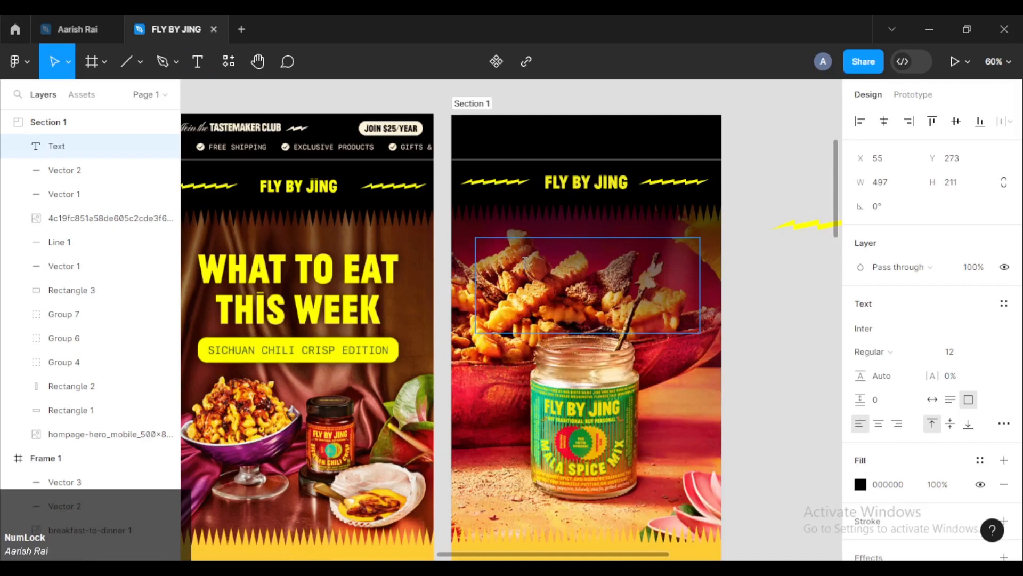
text(what to eat)
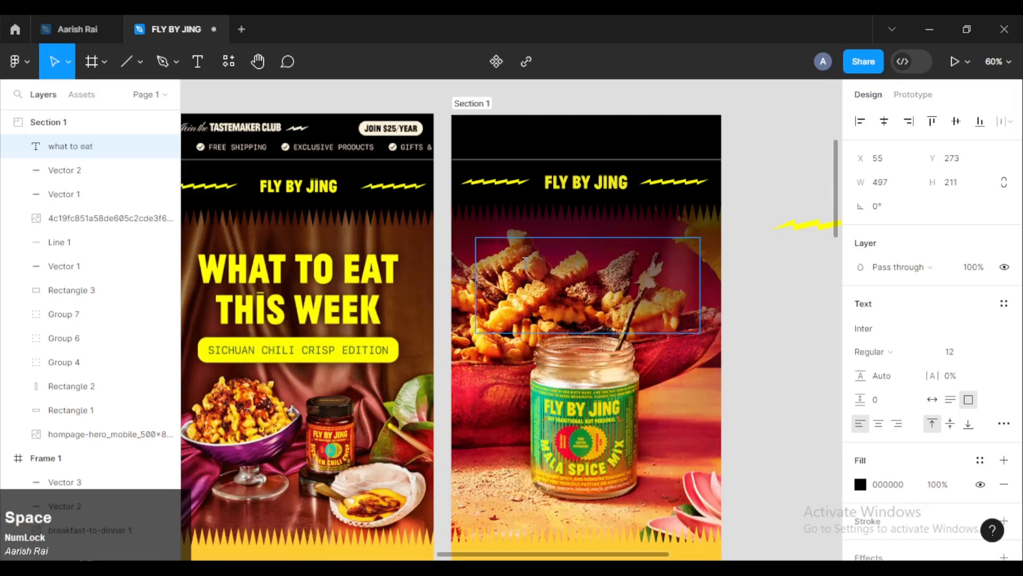
text( this week)
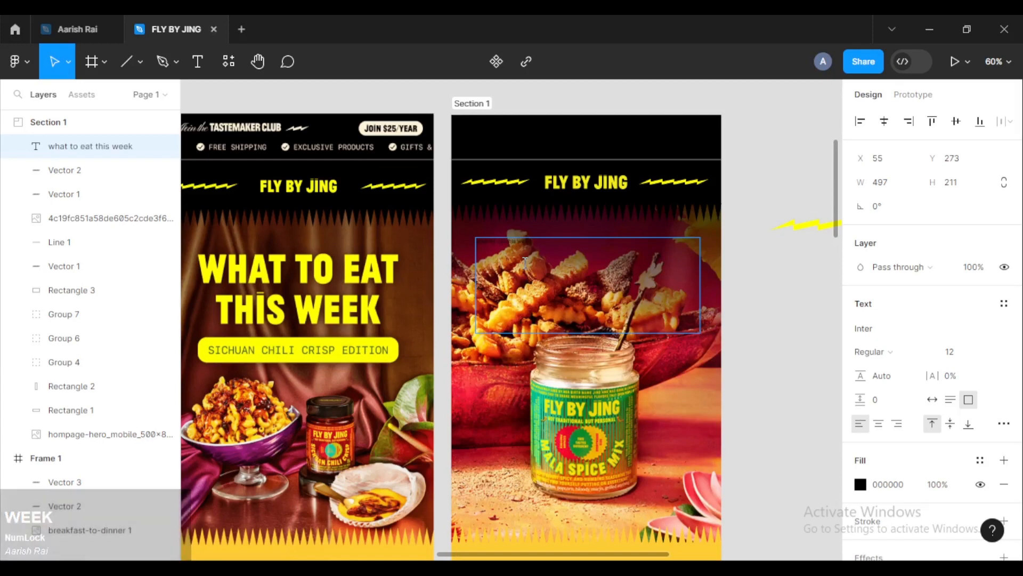
Set the whole headline text to the JeanLuc font at size 96.
key(ctrl+a)
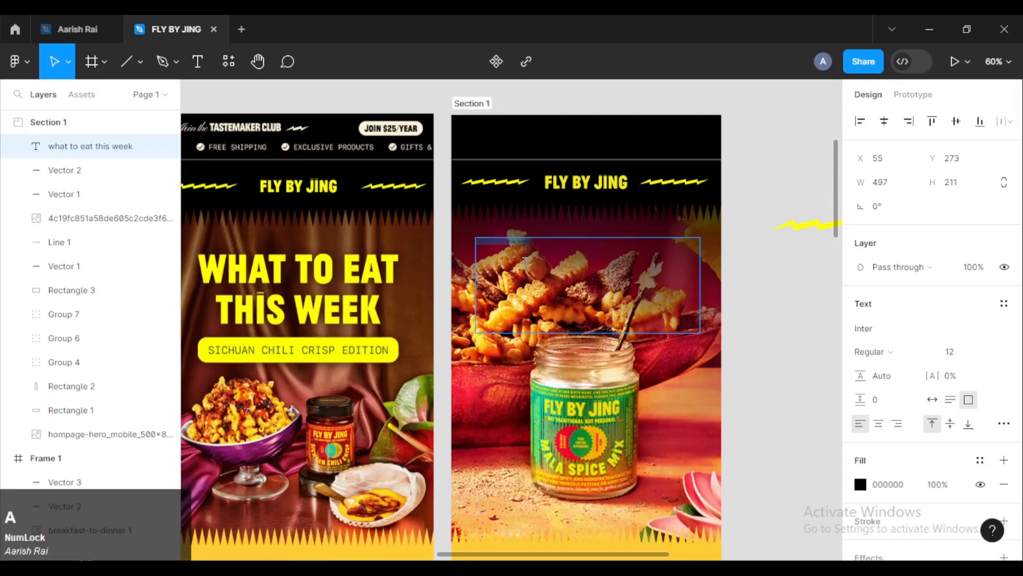
click(864, 328)
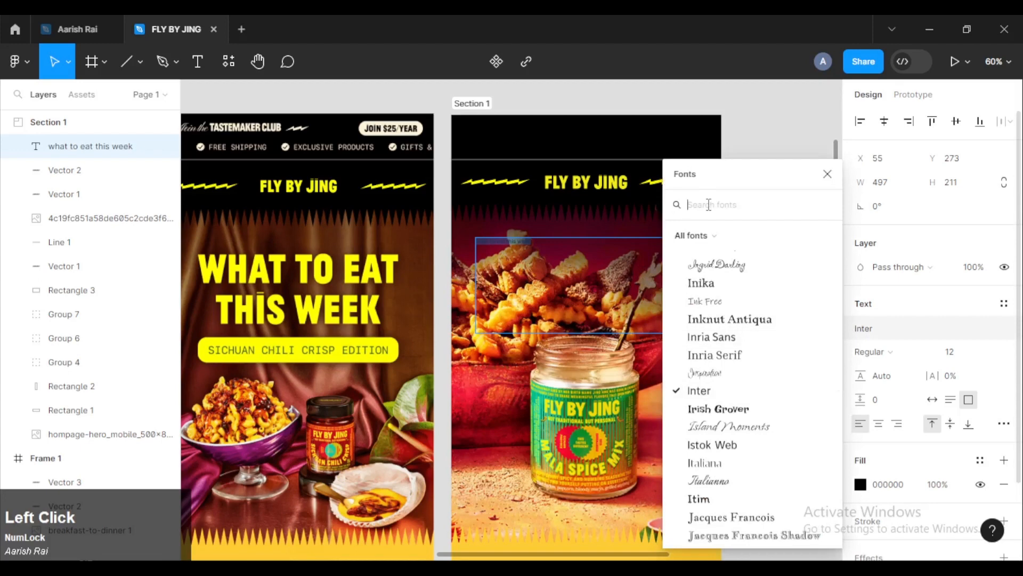
text(jea)
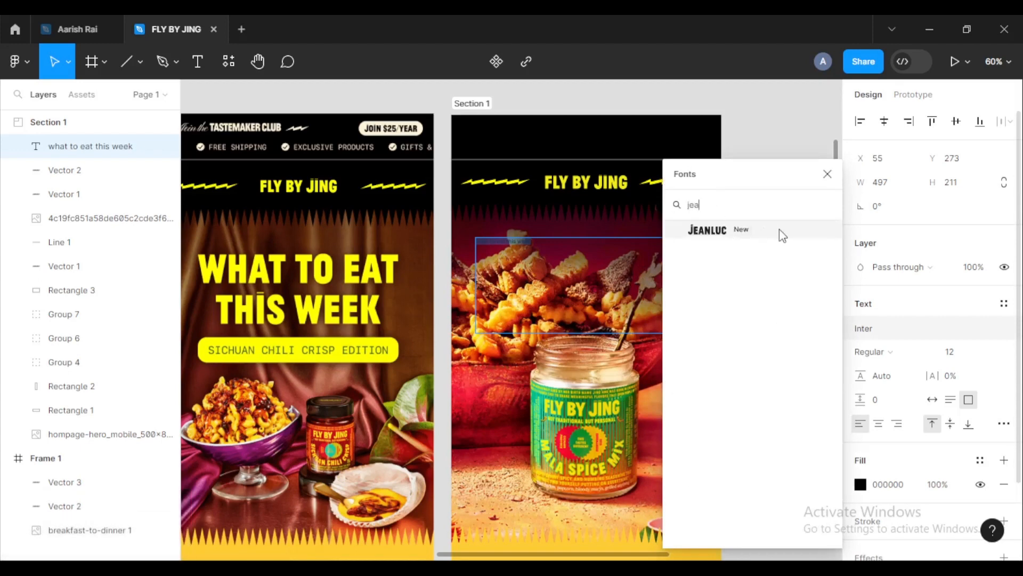
click(729, 233)
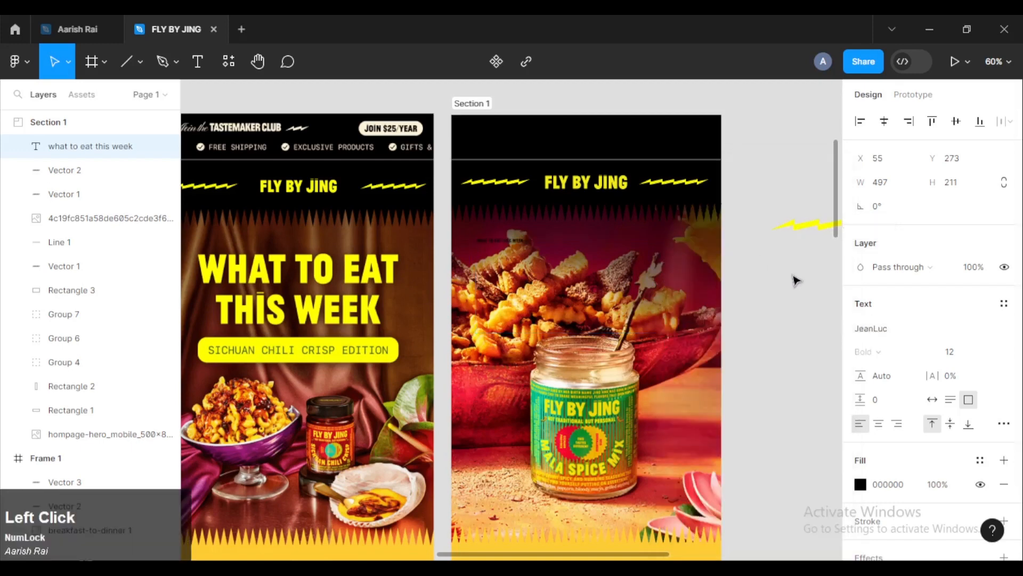
click(990, 349)
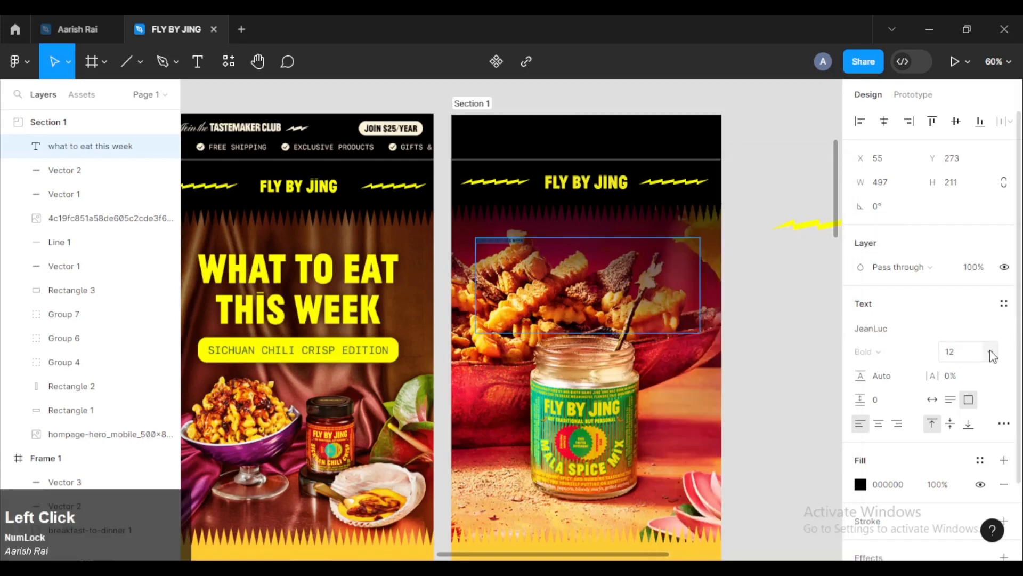
click(977, 520)
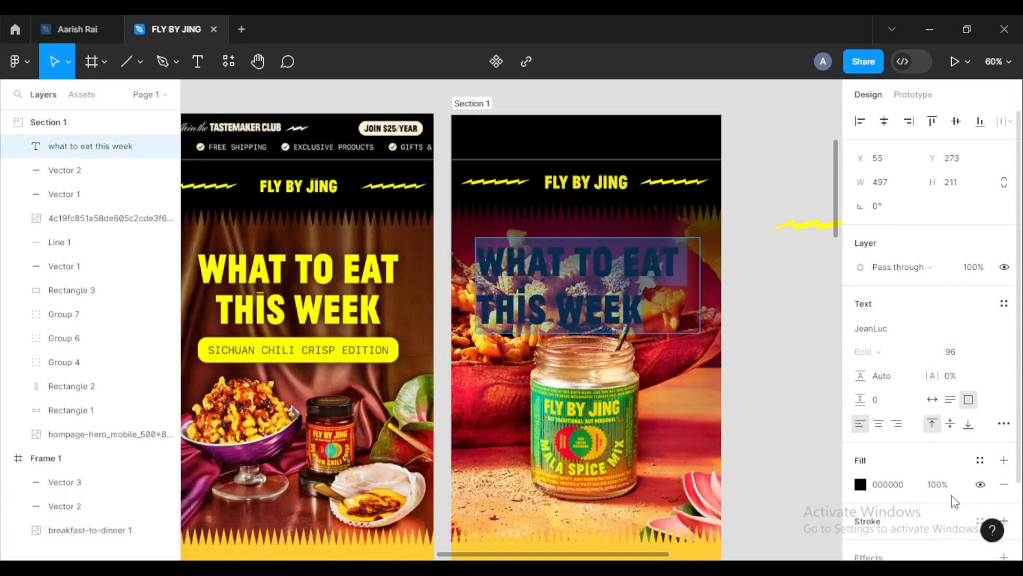
Center-align the headline text and fill it with the yellow document color FFFF03.
click(879, 424)
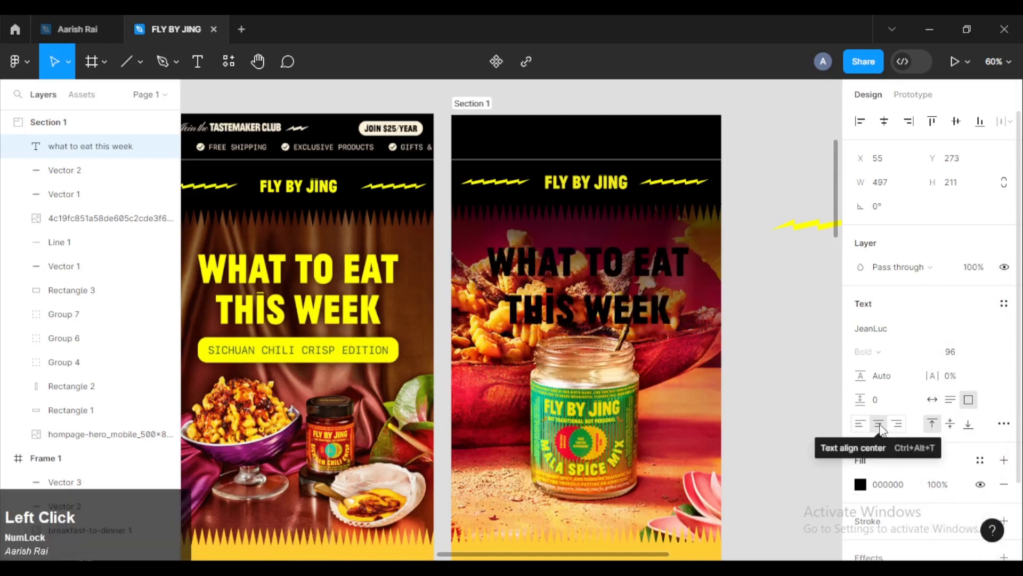
click(862, 484)
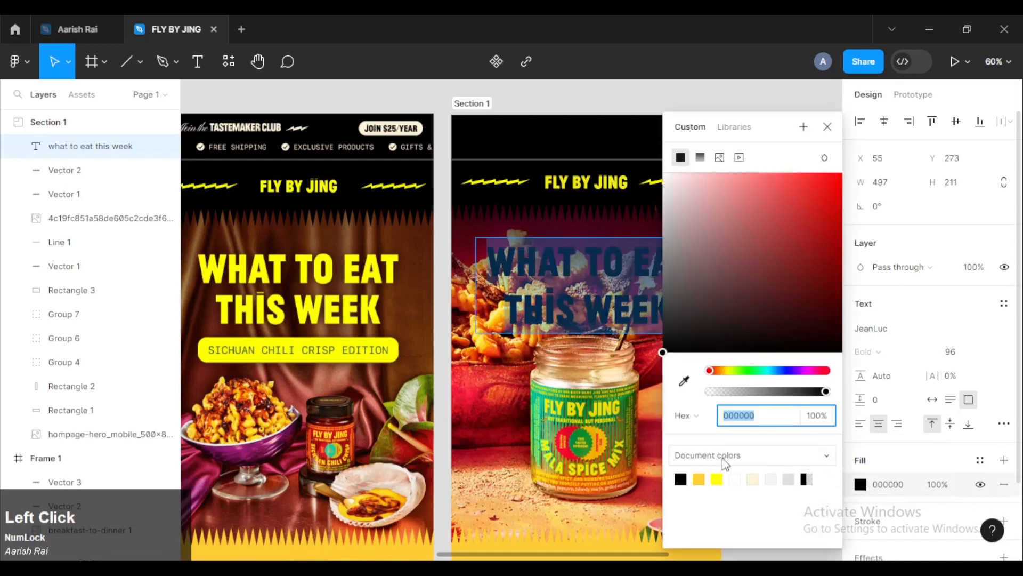
click(718, 479)
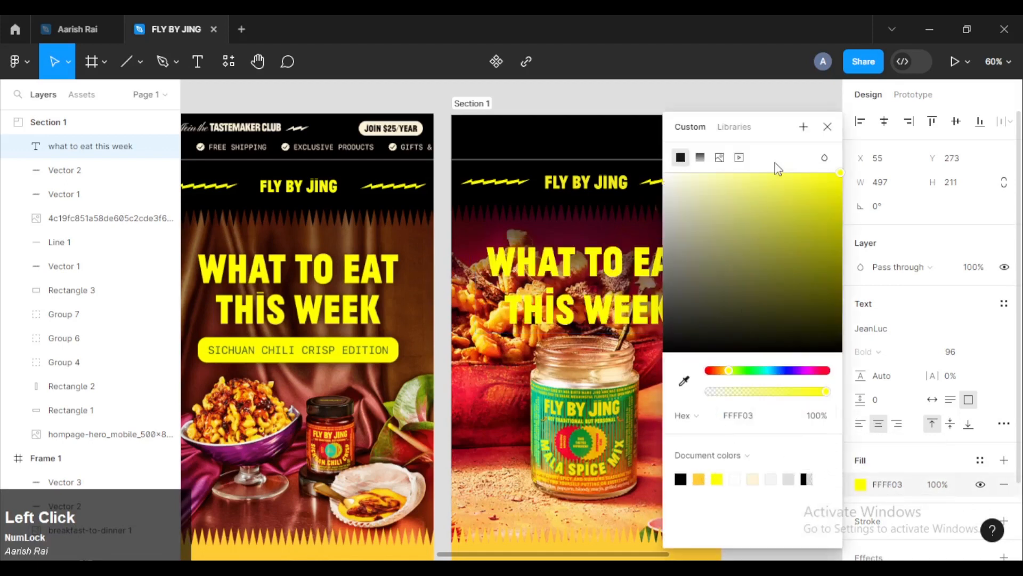
click(827, 127)
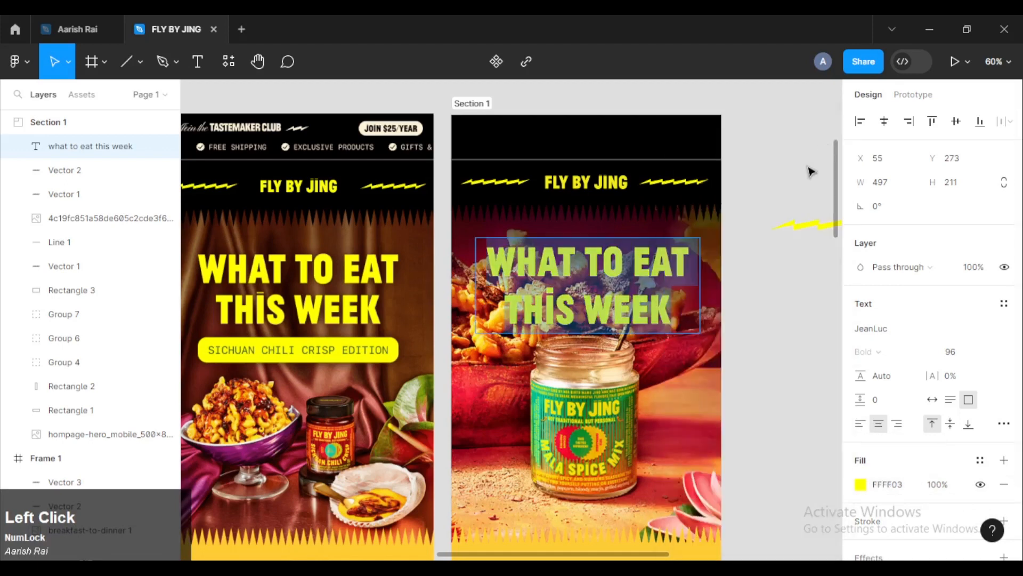
click(758, 277)
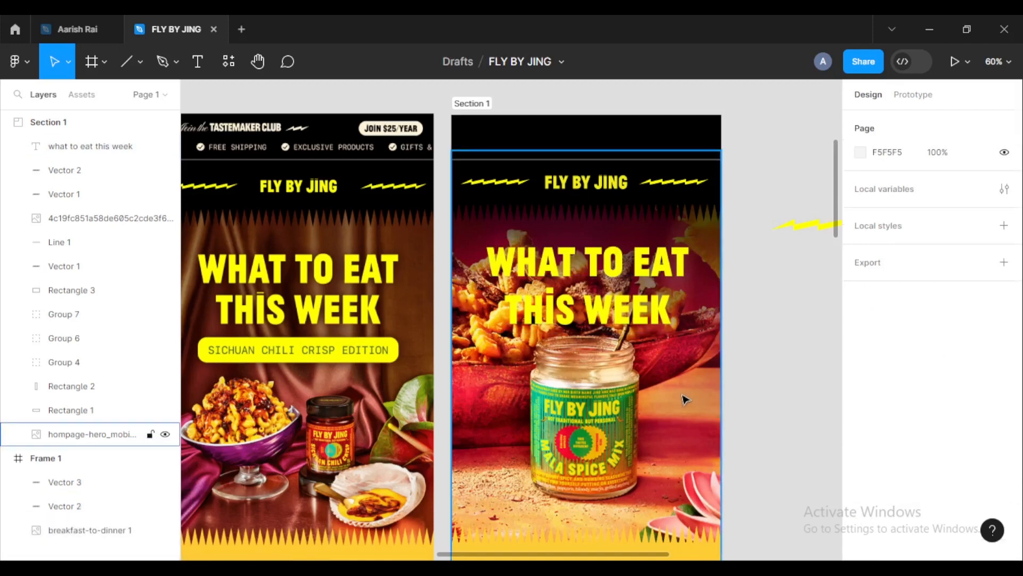
Move the hero photo in Section 1 straight down to about Y 143.
mouse_move(685, 400)
mouse_down()
mouse_move(686, 430)
mouse_move(687, 413)
mouse_up()
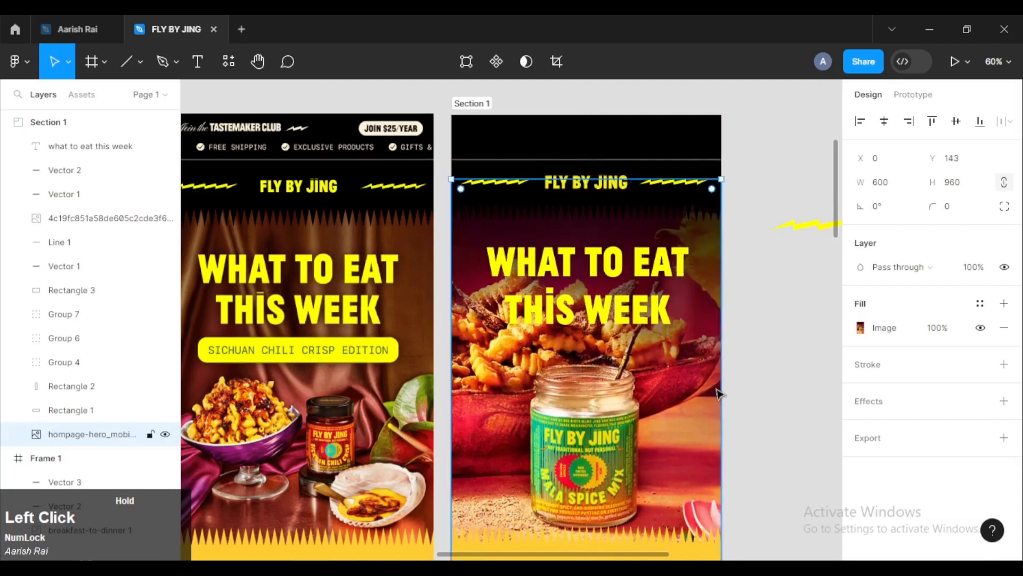
click(804, 357)
Draw a rectangle about 447 × 56 over the SICHUAN CHILI CRISP EDITION label in the reference design.
scroll(806, 357, down, 1)
scroll(808, 357, down, 1)
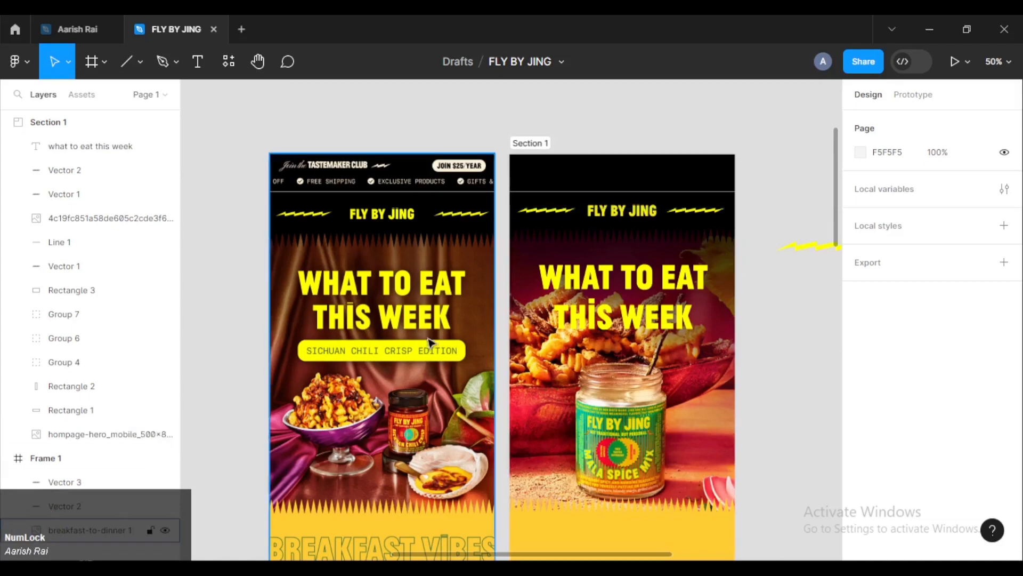
scroll(344, 361, up, 3)
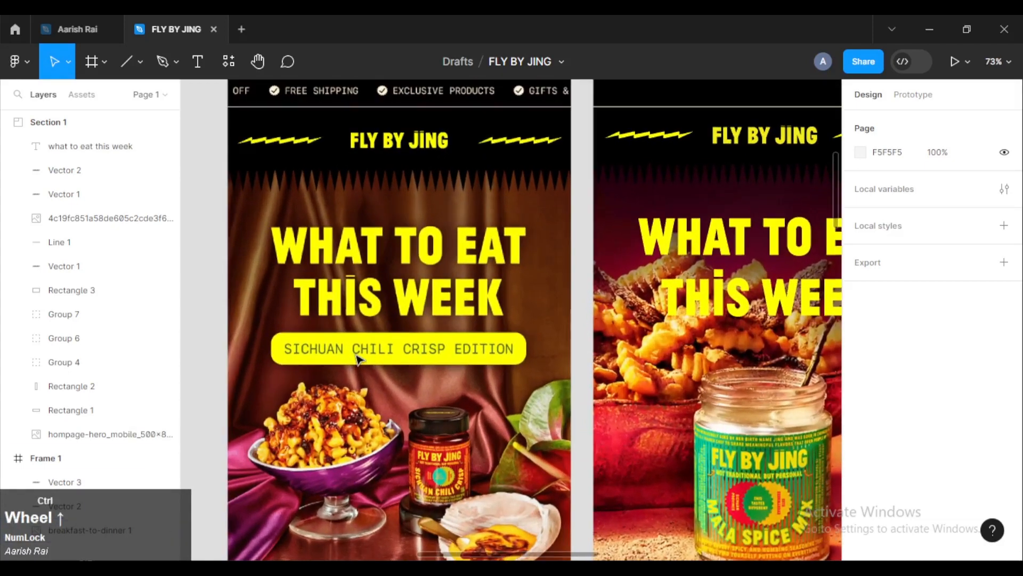
scroll(356, 360, up, 1)
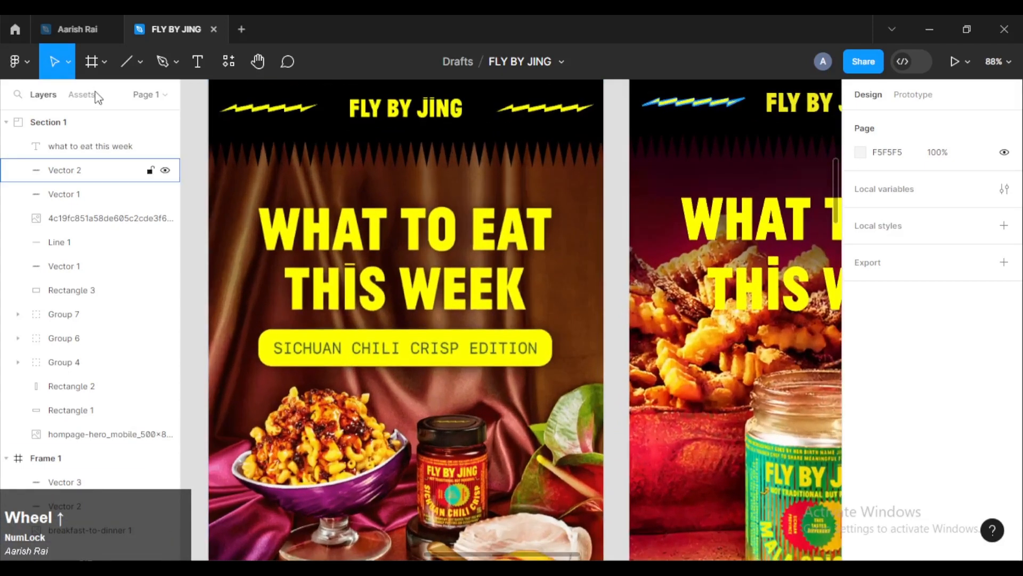
click(137, 65)
click(137, 97)
scroll(292, 320, up, 4)
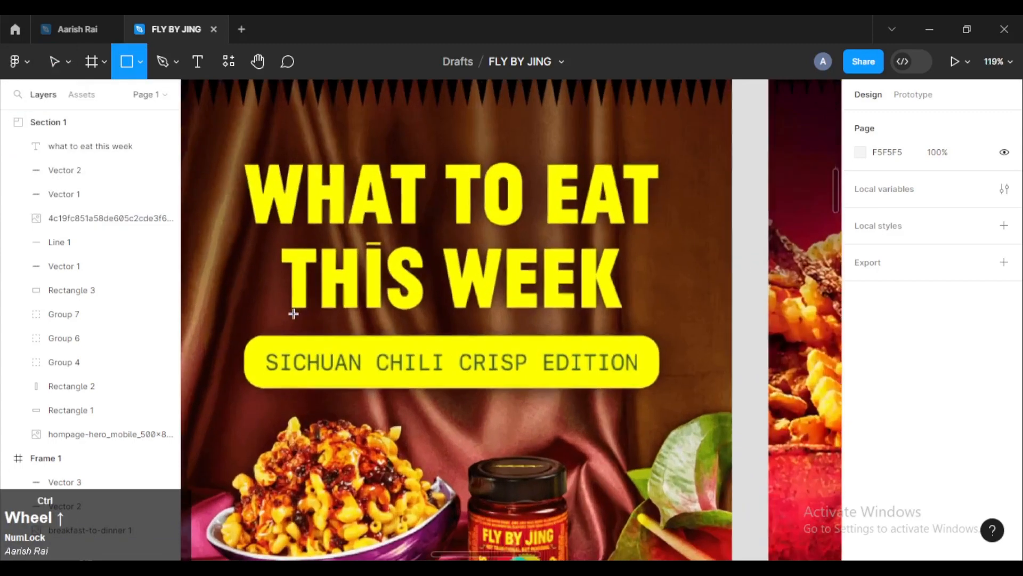
scroll(294, 326, up, 3)
scroll(299, 361, down, 2)
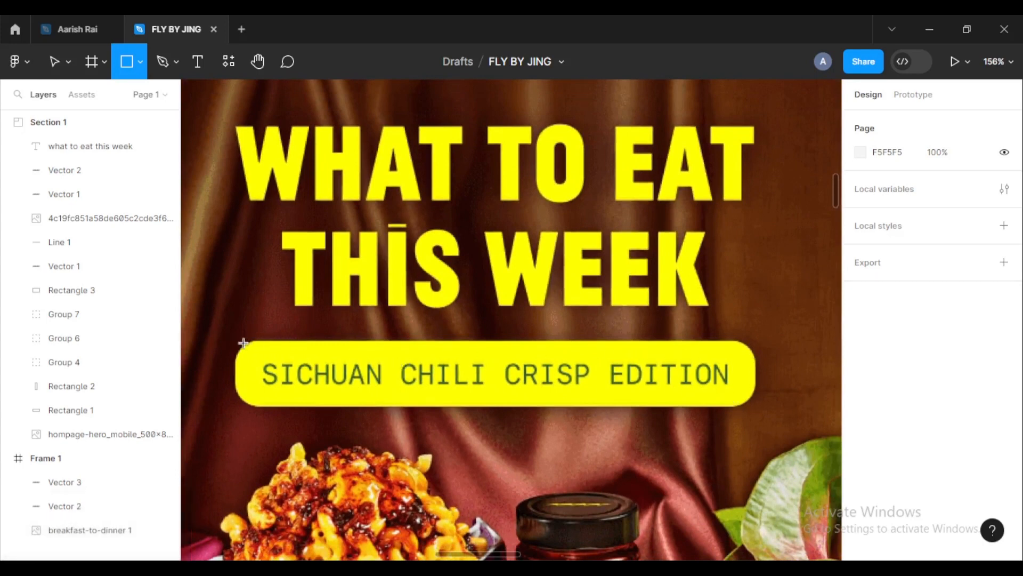
mouse_move(233, 340)
mouse_down()
mouse_move(459, 399)
mouse_move(627, 421)
mouse_move(756, 405)
mouse_up()
ctrl+scroll(734, 404, up, 3)
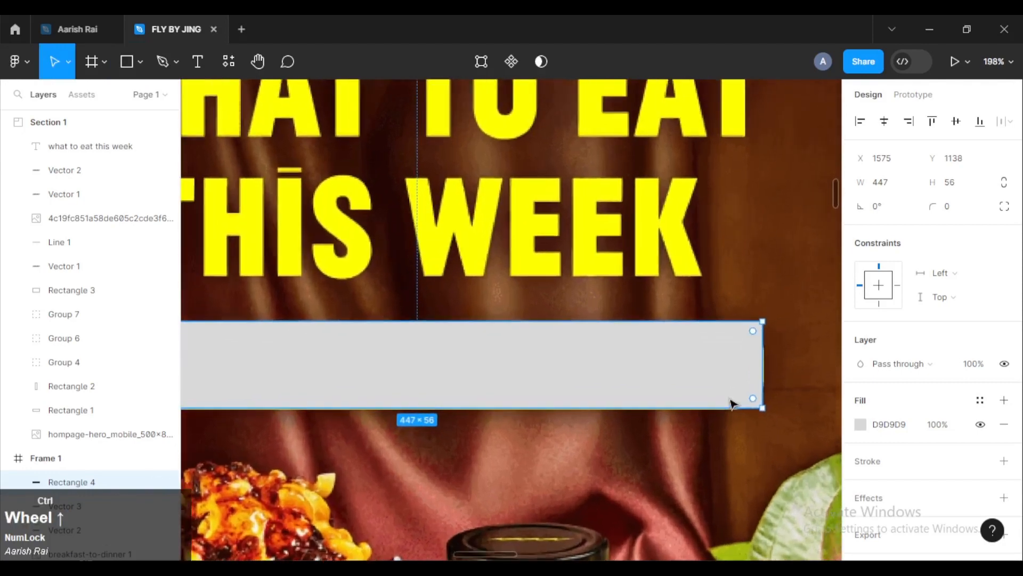
Round the corners of the rectangle over the SICHUAN CHILI CRISP EDITION label to a radius of 20.
ctrl+scroll(733, 404, up, 5)
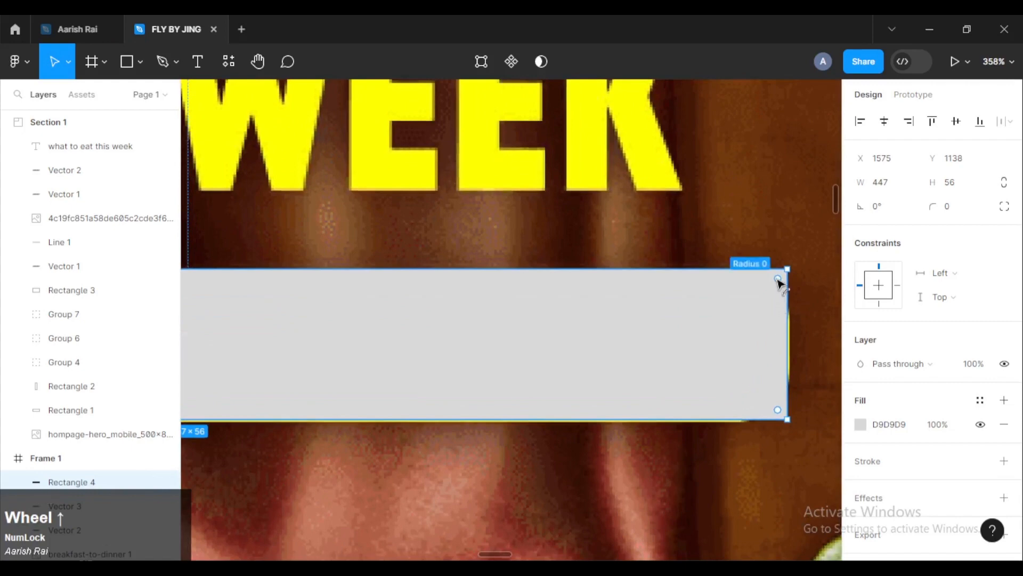
drag(778, 278, 740, 331)
scroll(713, 343, down, 10)
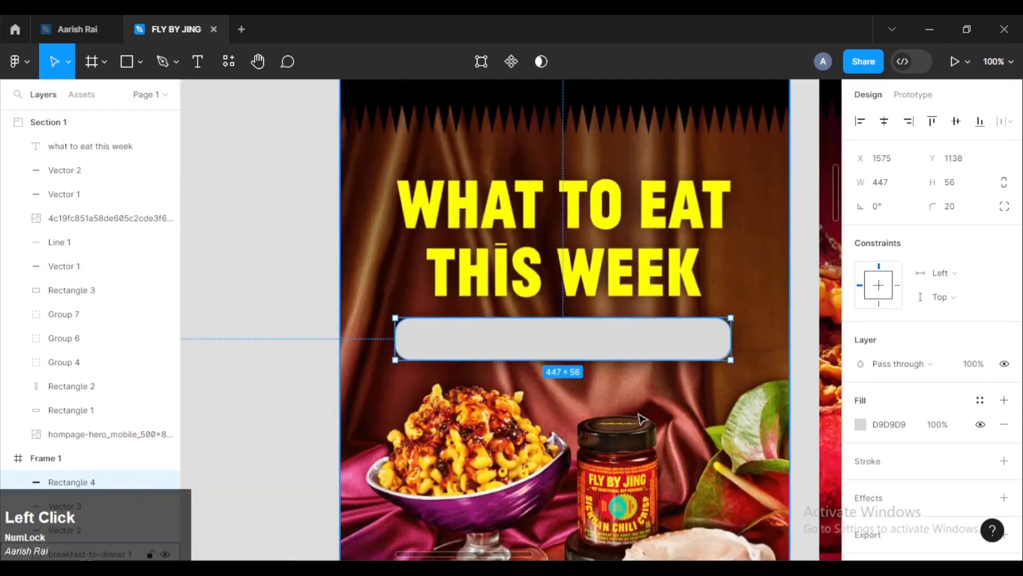
click(639, 416)
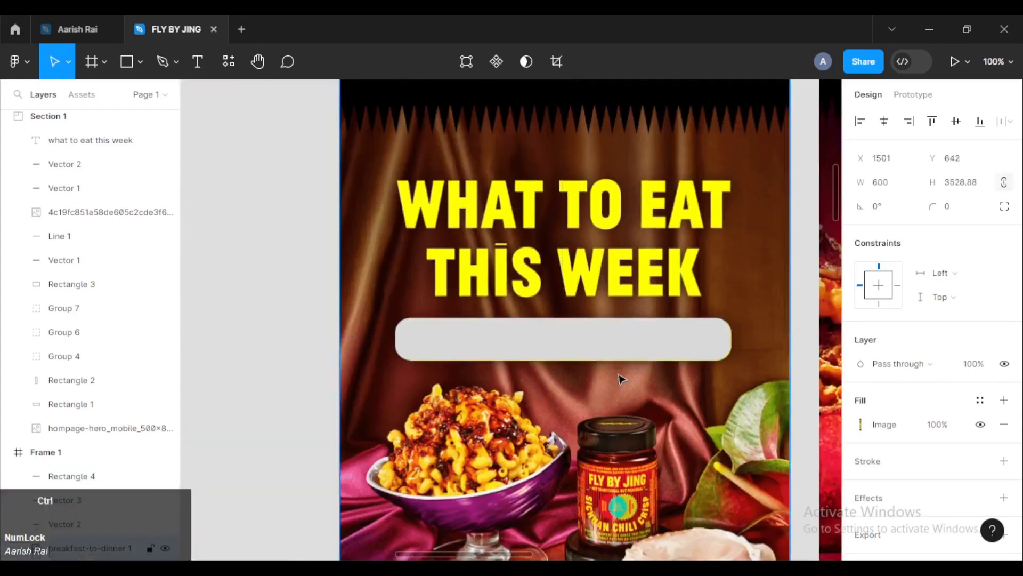
scroll(619, 377, down, 2)
key(space)
drag(619, 376, 464, 283)
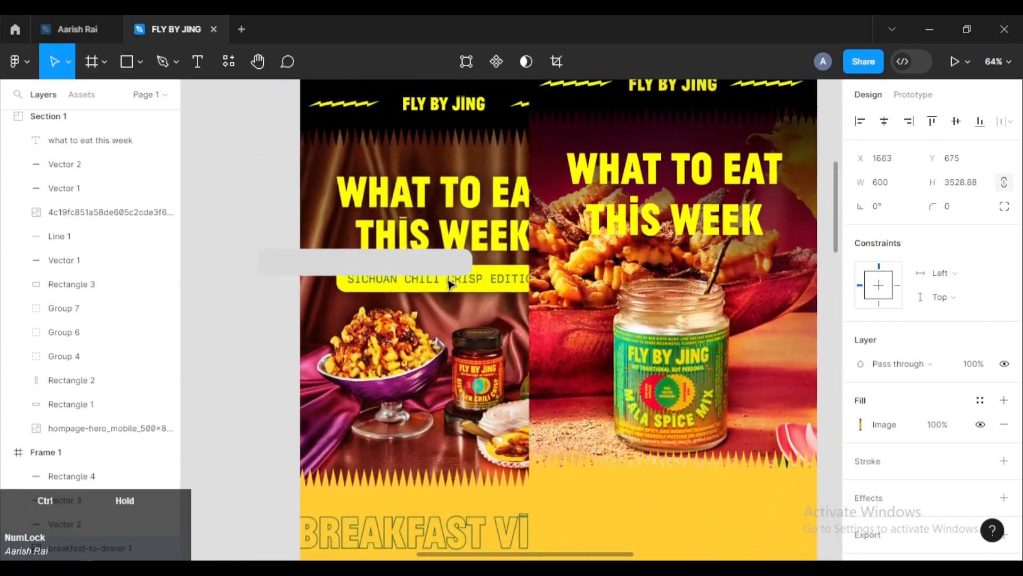
key(ctrl+z)
Move the rounded rectangle below the Section 1 headline to about X 80, Y 502 and fill it with yellow FFFF03.
drag(389, 269, 696, 268)
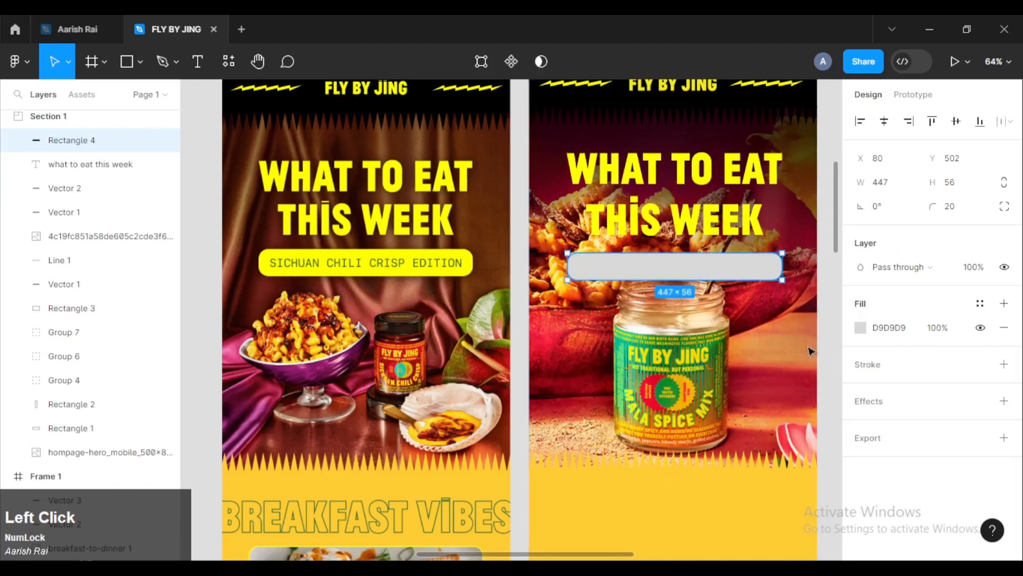
click(861, 328)
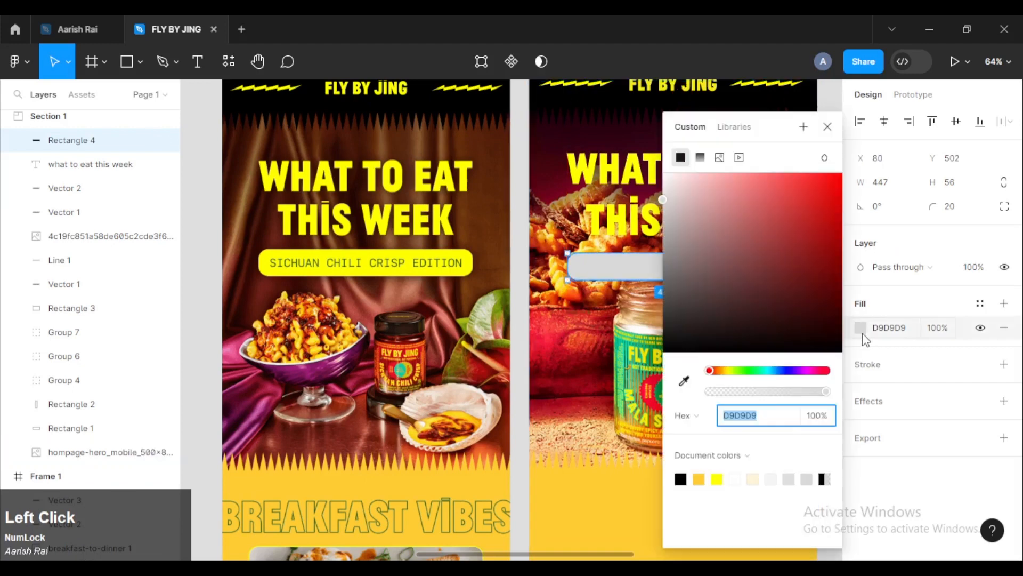
click(717, 478)
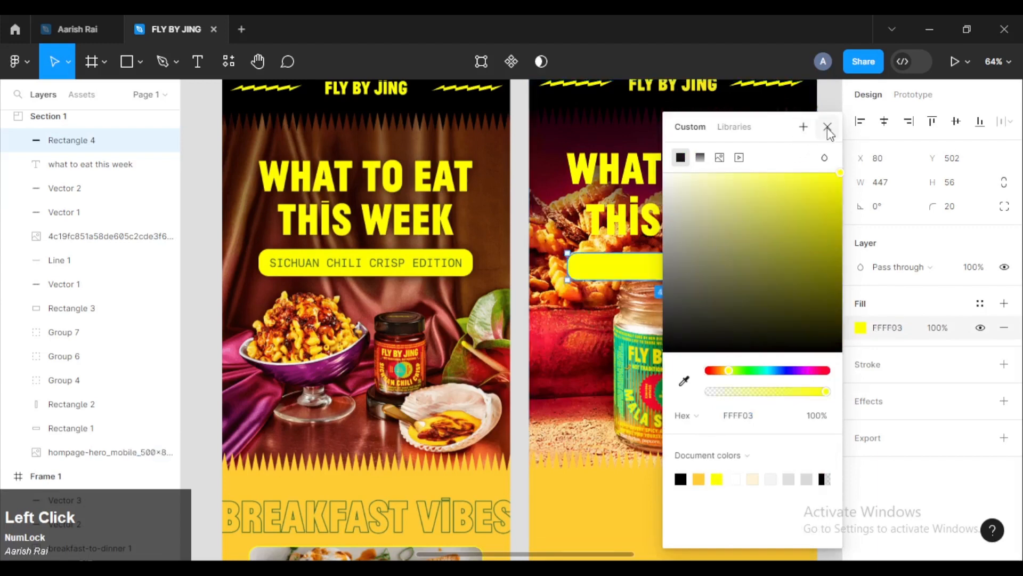
click(828, 128)
click(207, 64)
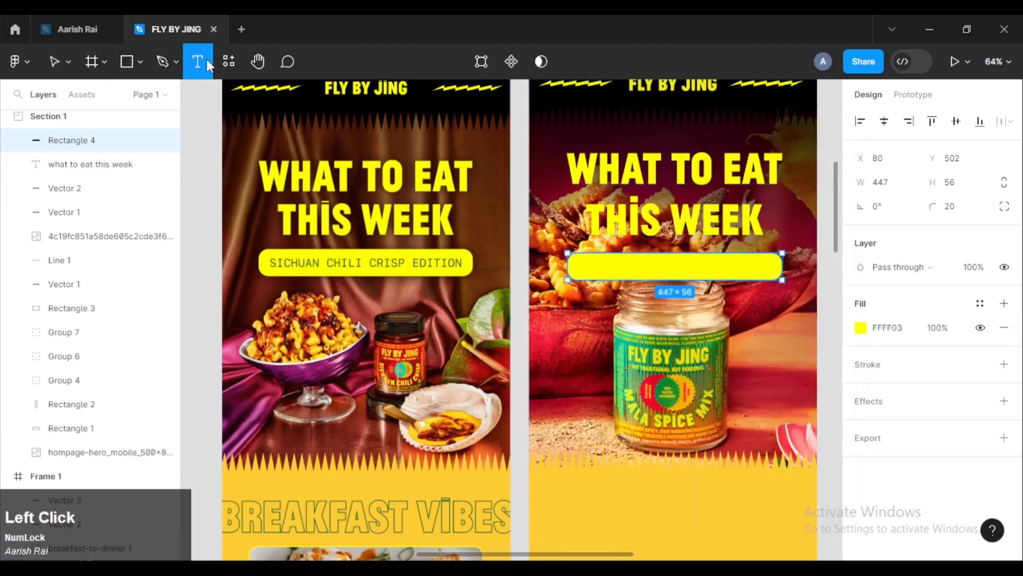
ctrl+scroll(602, 347, up, 2)
click(584, 331)
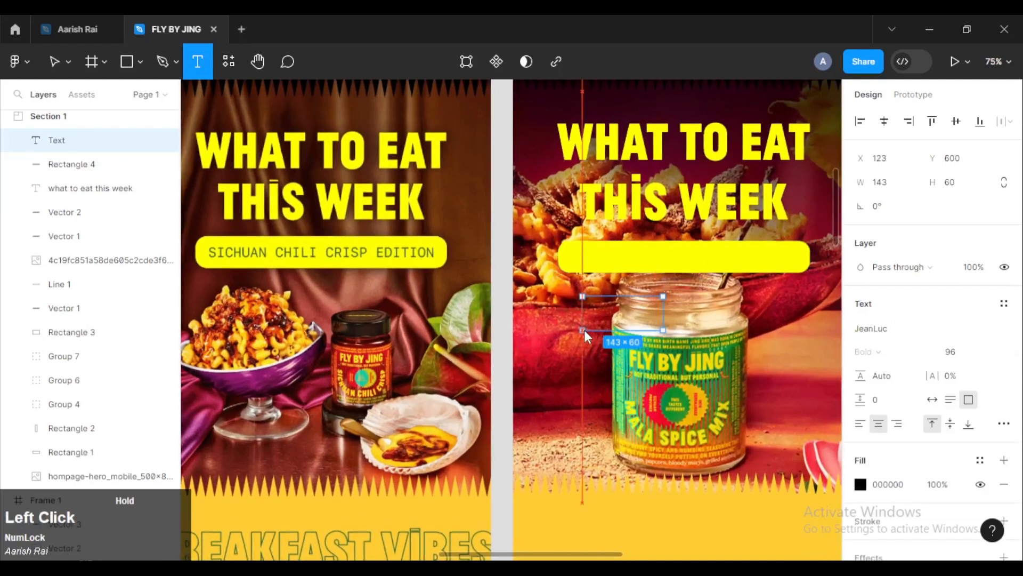
key(space)
key(ctrl)
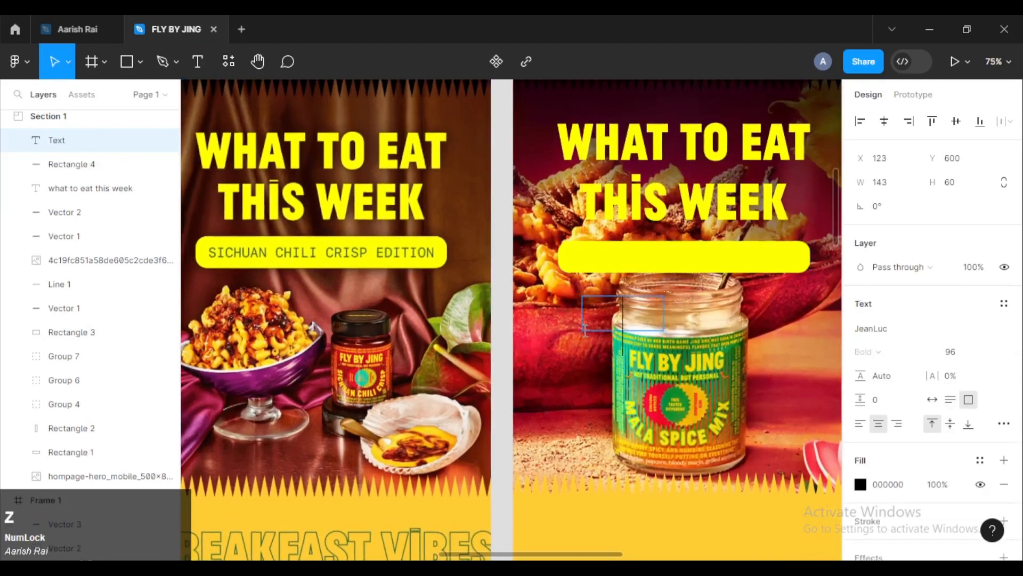
key(ctrl+z)
Draw a text box about 403 × 39 inside the yellow label in Section 1.
click(207, 75)
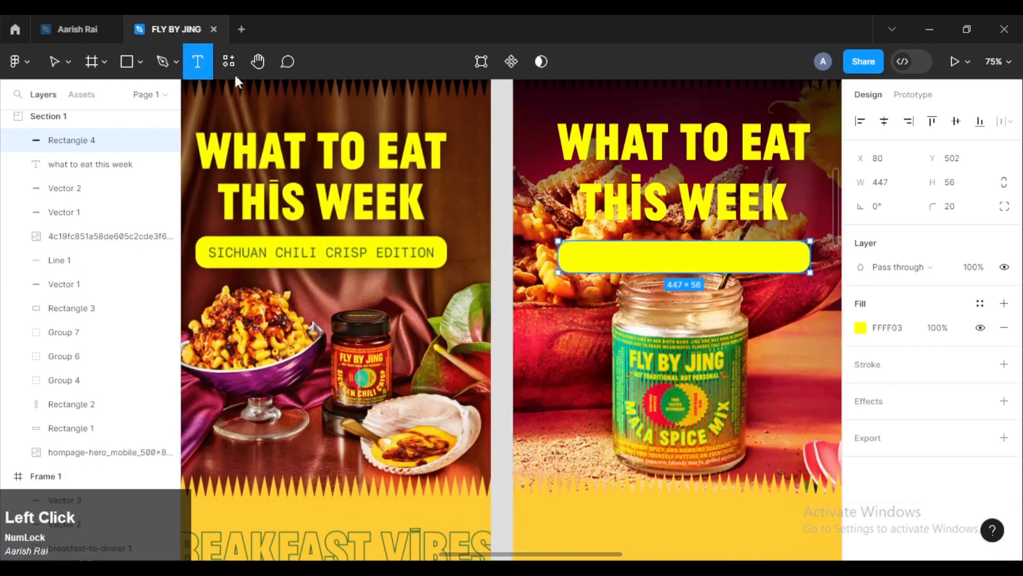
drag(569, 247, 798, 267)
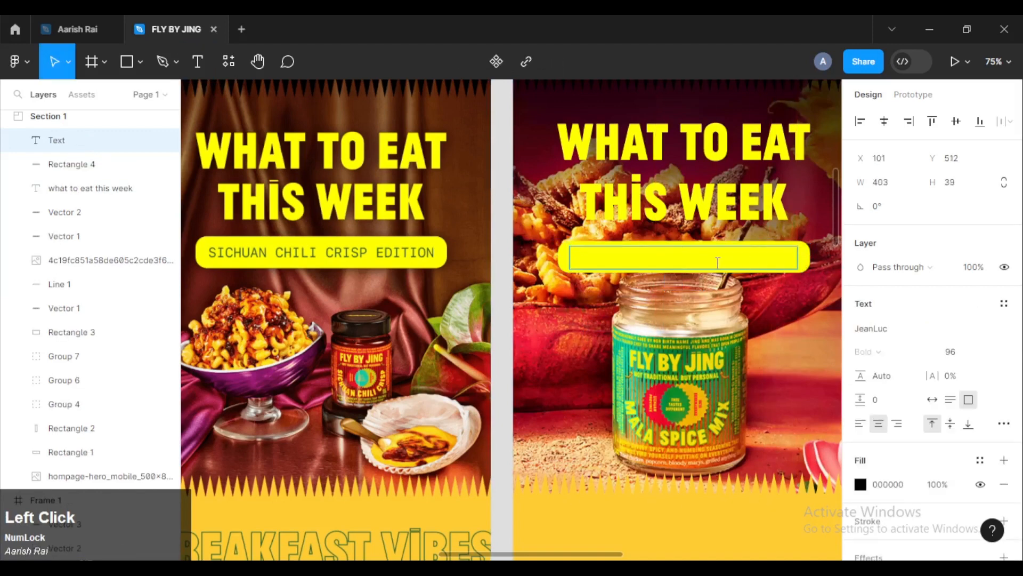
click(993, 353)
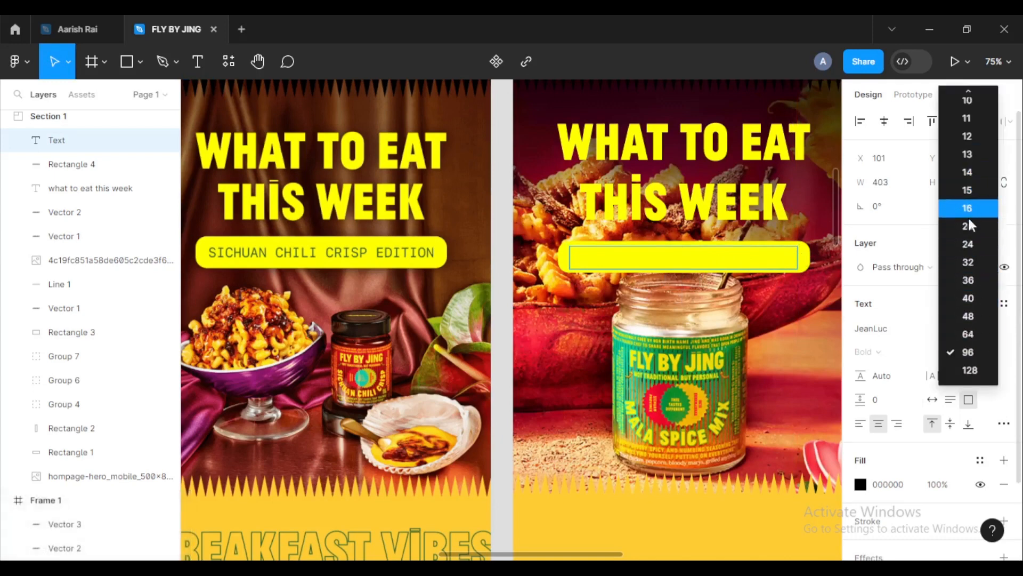
Switch to the other open design file and copy the SICHUHAN CHILI CRISP EDITION text from its yellow label.
click(81, 29)
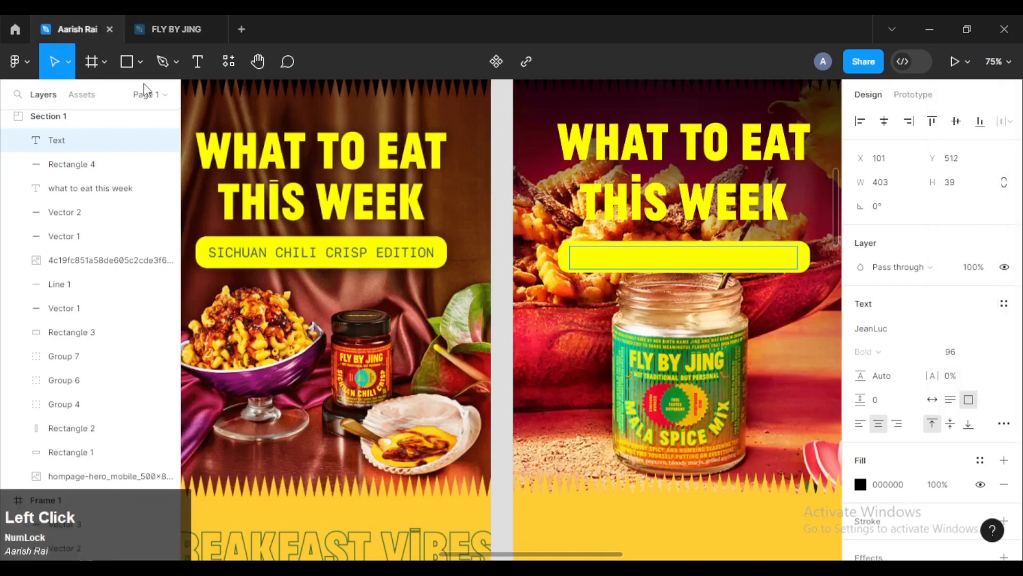
scroll(612, 327, up, 5)
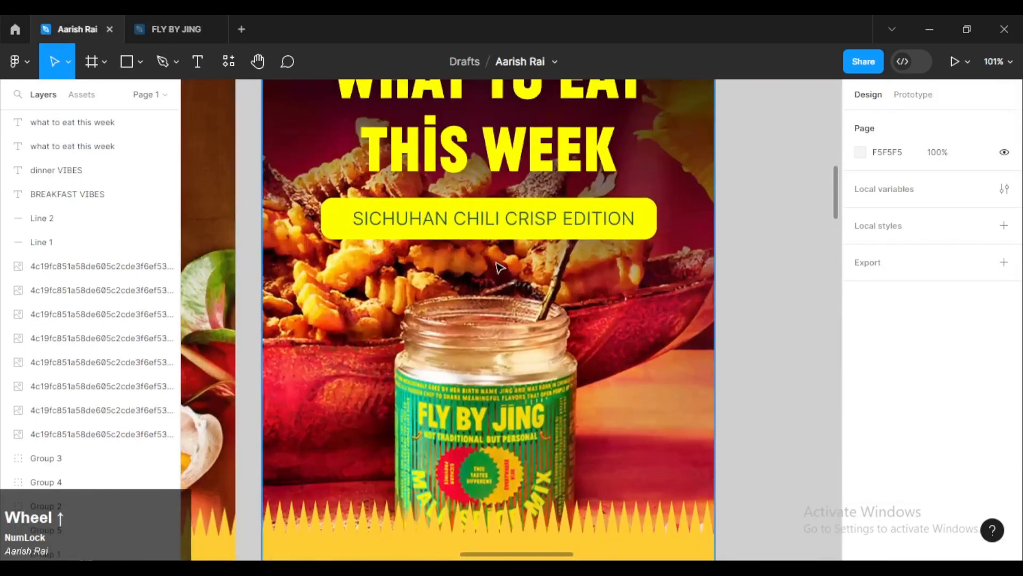
click(501, 223)
double_click(501, 223)
key(ctrl+c)
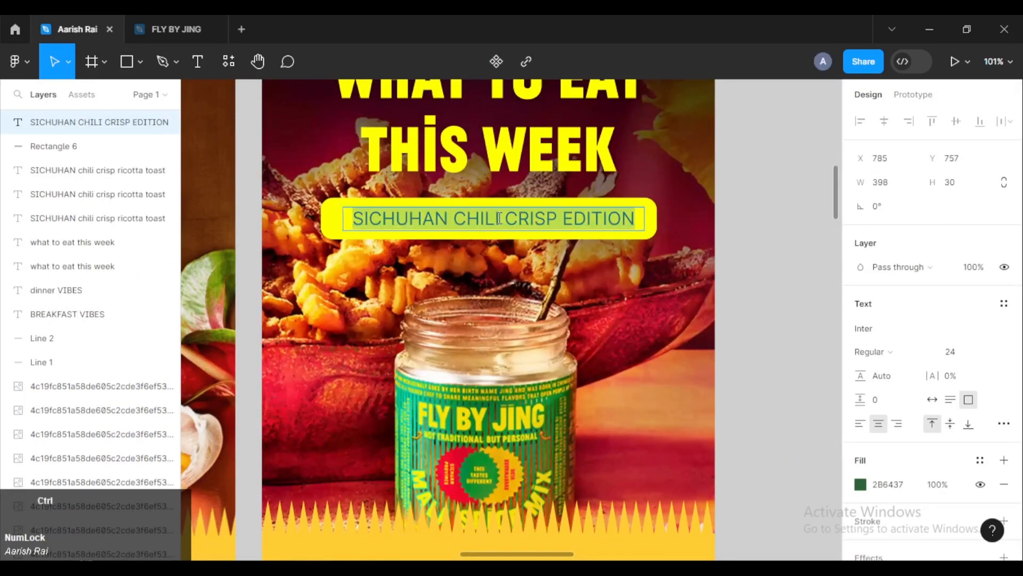
mouse_move(185, 30)
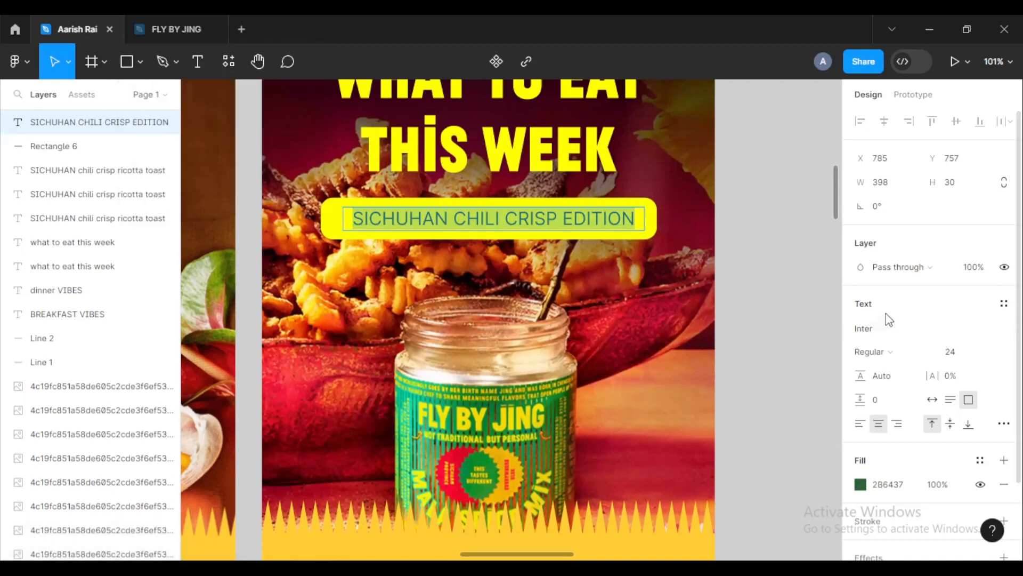
click(887, 330)
click(888, 331)
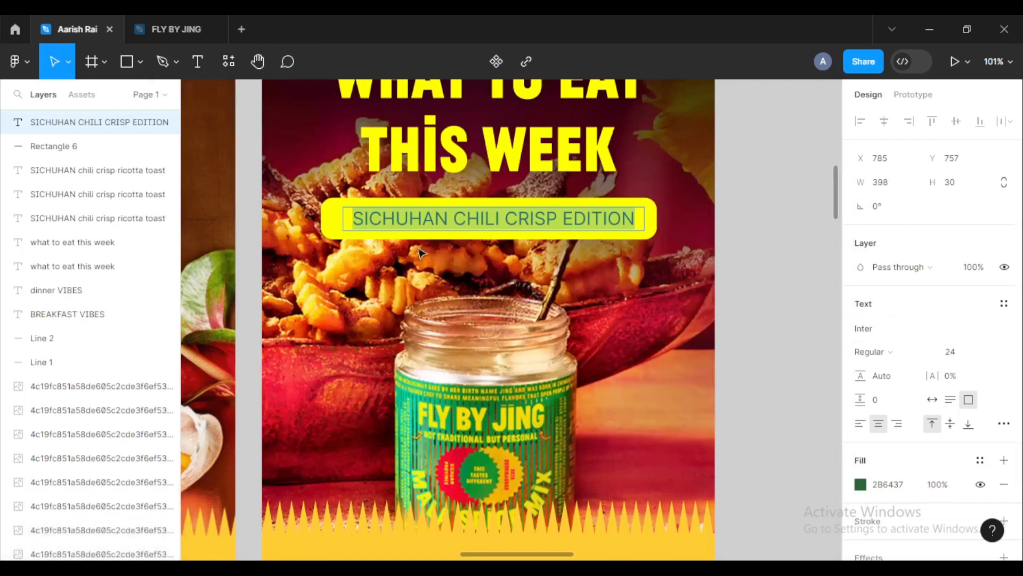
Return to the FLY BY JING file and paste the copied SICHUHAN CHILI CRISP EDITION text into the label's empty text box.
click(193, 31)
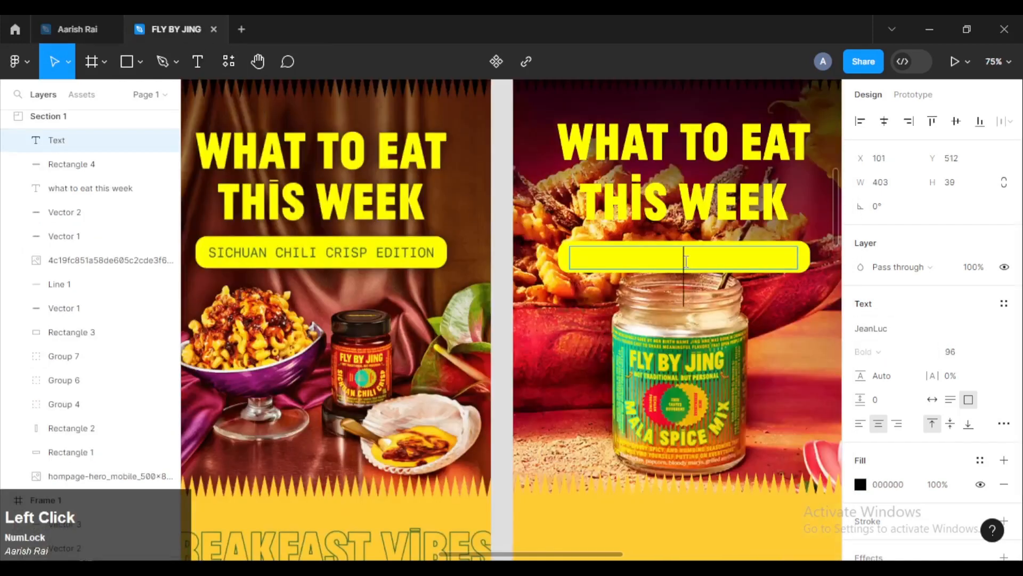
key(ctrl+v)
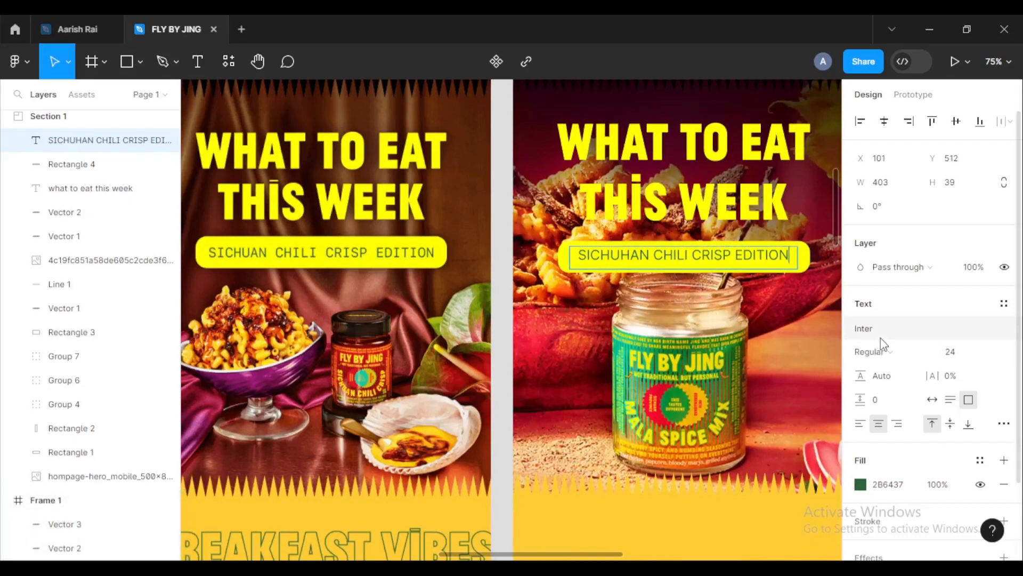
click(770, 372)
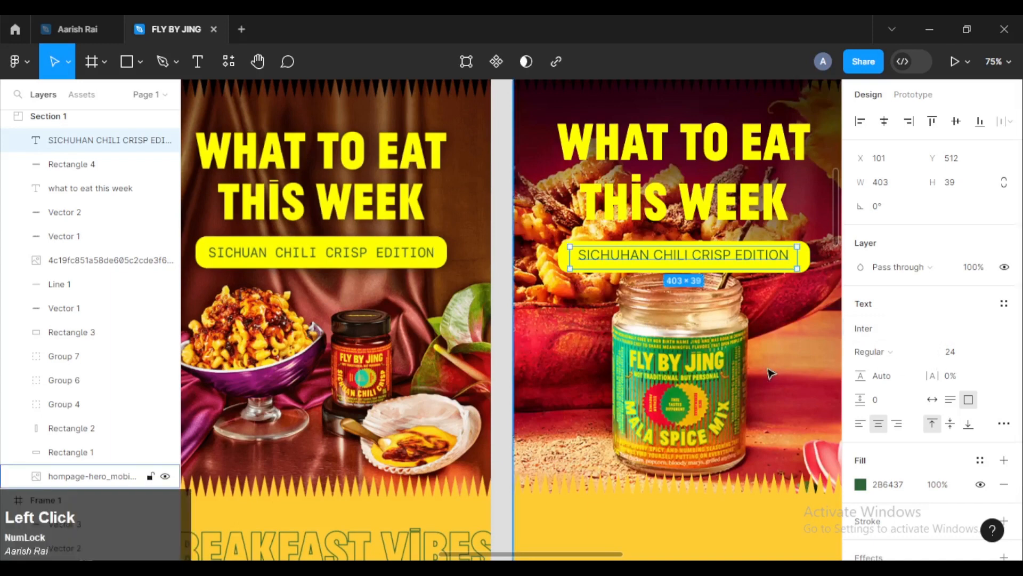
click(765, 364)
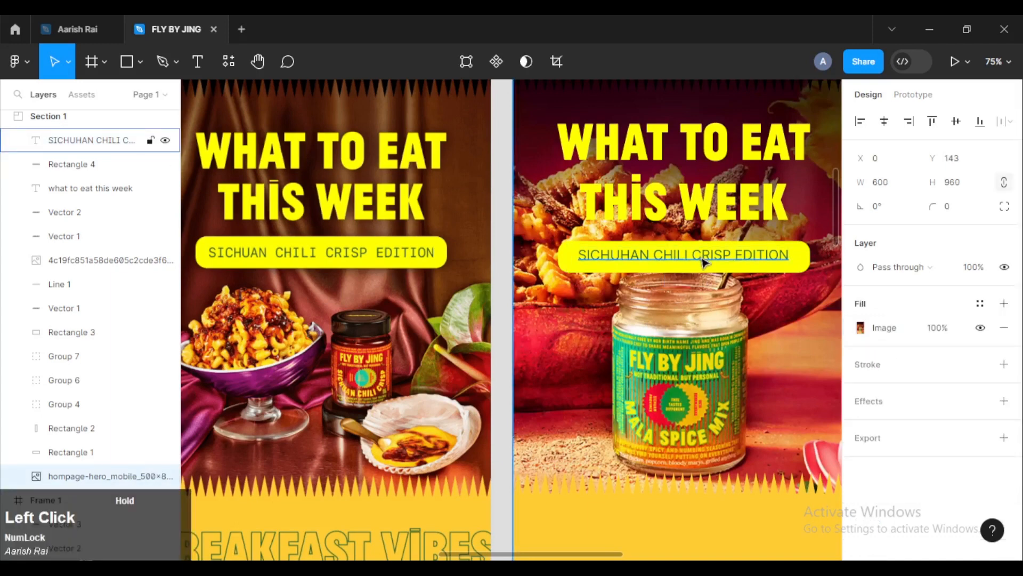
key(ctrl+z)
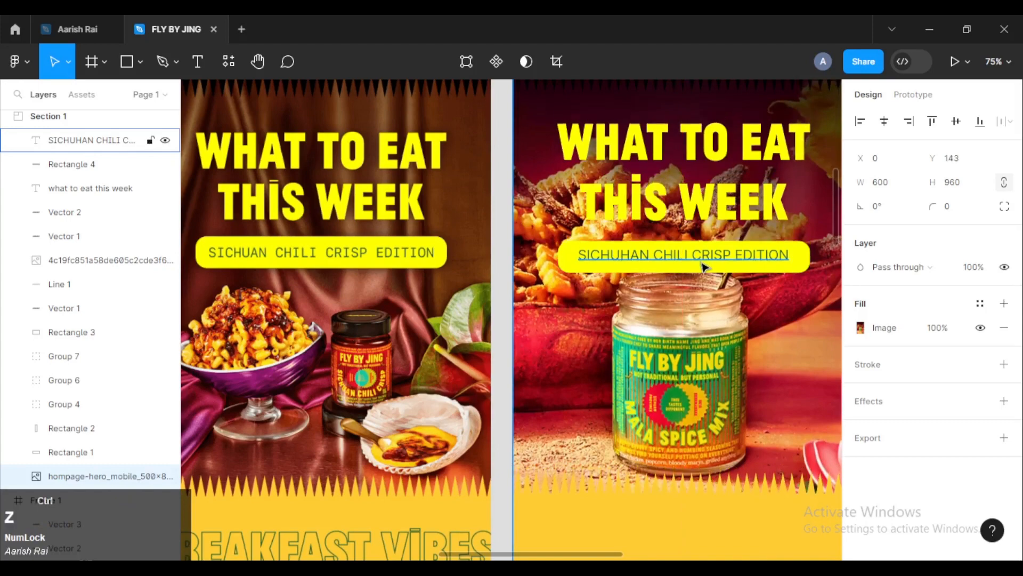
Set the label text to auto height and center it within the yellow rectangle at about X 102, Y 515.
click(705, 266)
scroll(704, 262, up, 3)
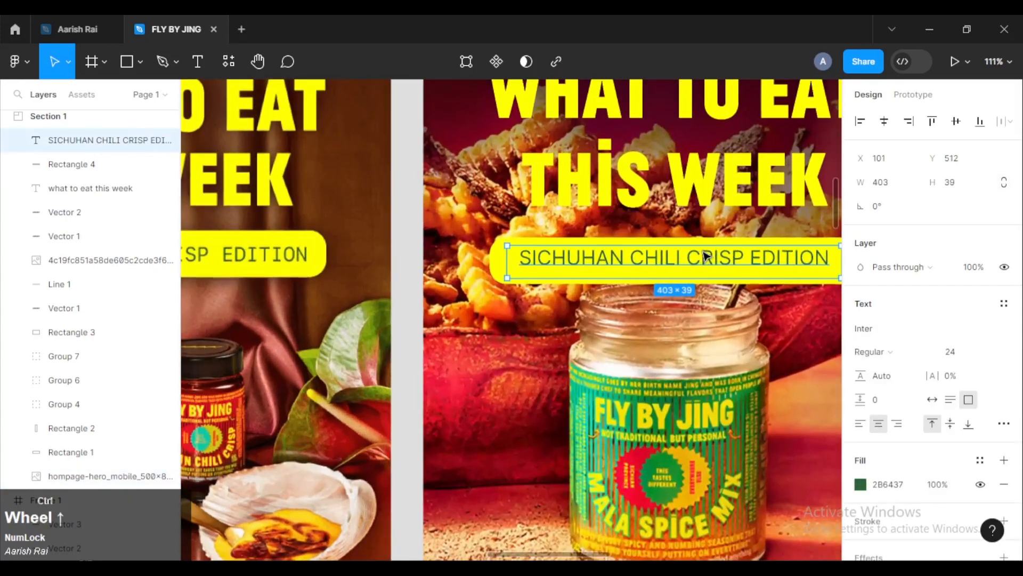
drag(697, 327, 601, 327)
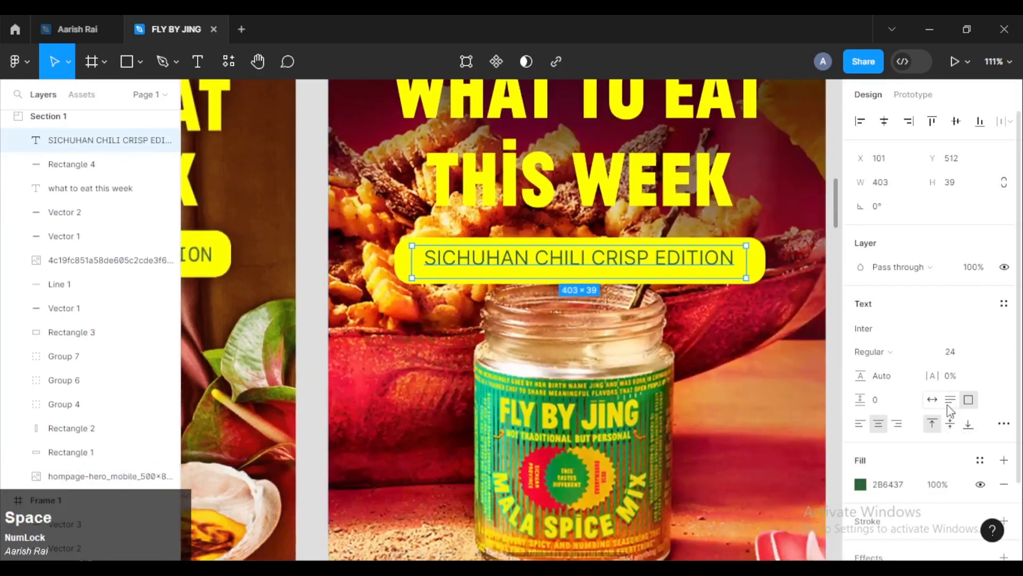
click(968, 401)
click(767, 393)
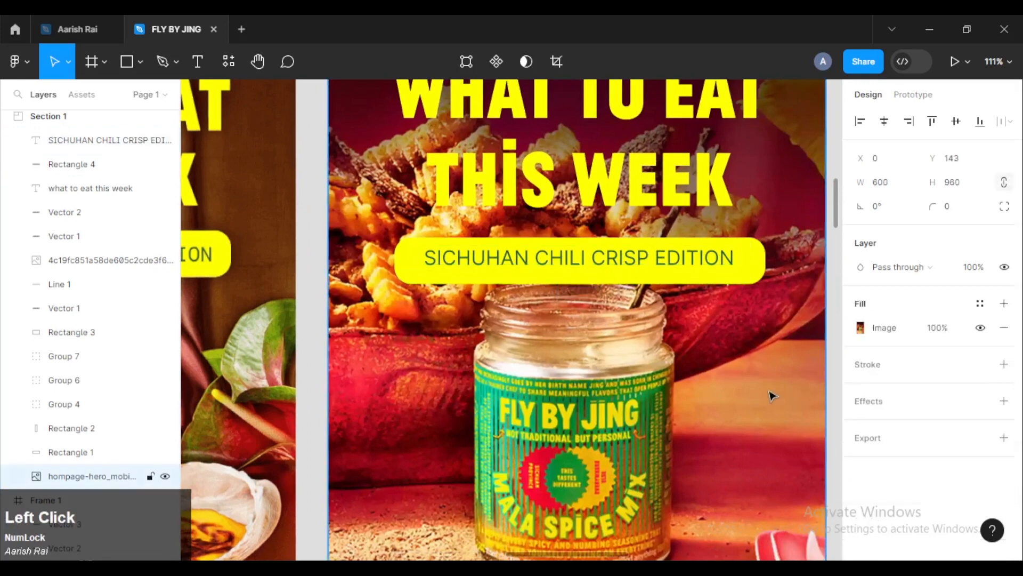
drag(597, 256, 605, 264)
key(ctrl+z)
click(602, 264)
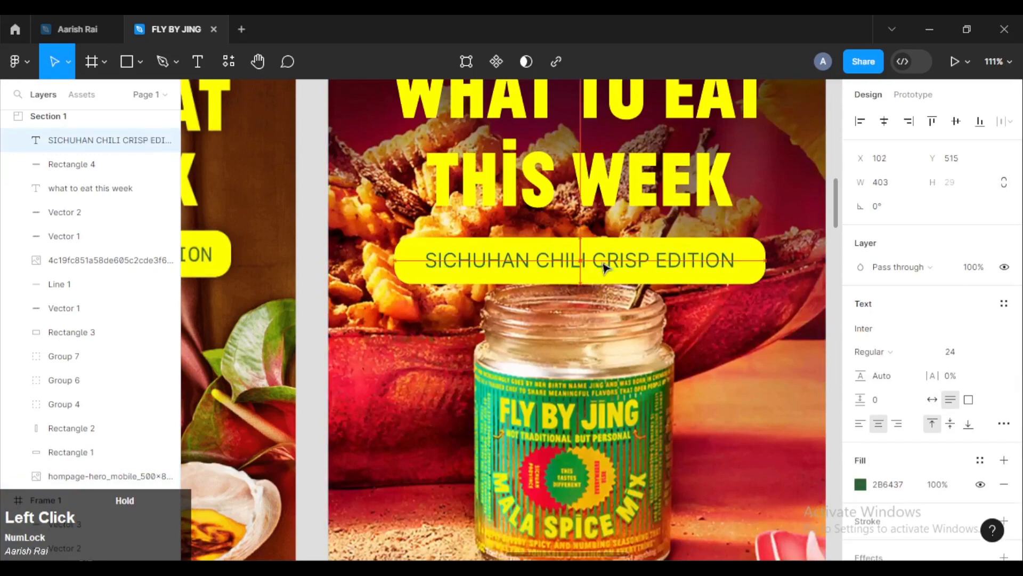
click(709, 367)
Duplicate the WHAT TO EAT THIS WEEK headline onto the yellow area below the hero photo, at about X 45, Y 1009.
scroll(709, 367, down, 5)
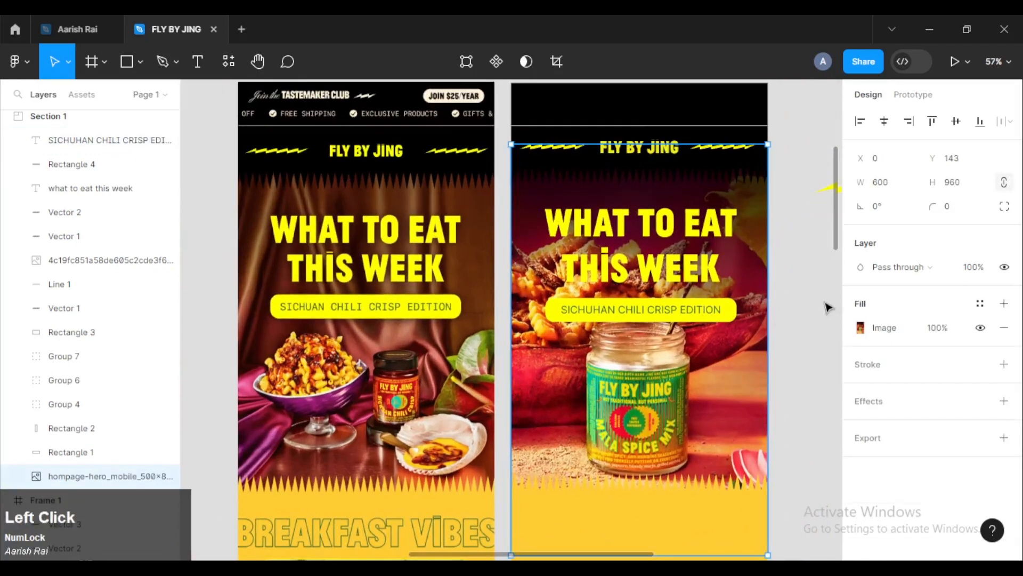
click(824, 307)
scroll(801, 307, down, 2)
drag(803, 331, 738, 209)
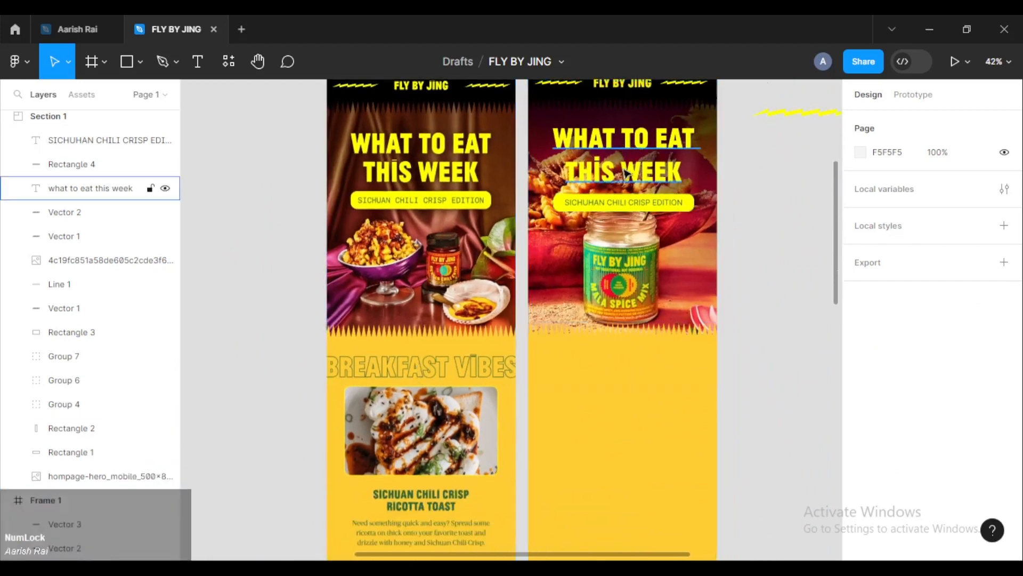
scroll(614, 386, up, 2)
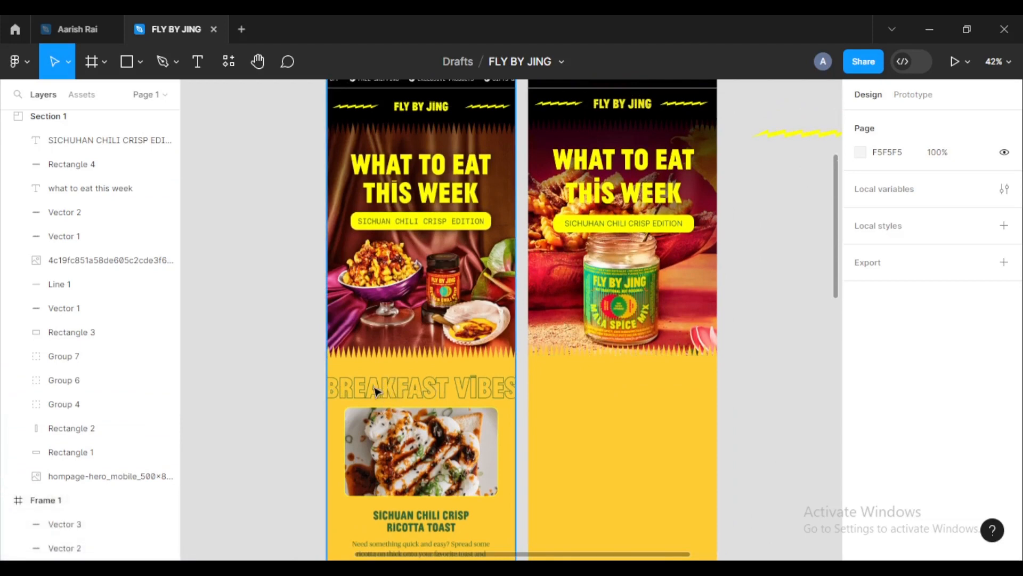
click(620, 171)
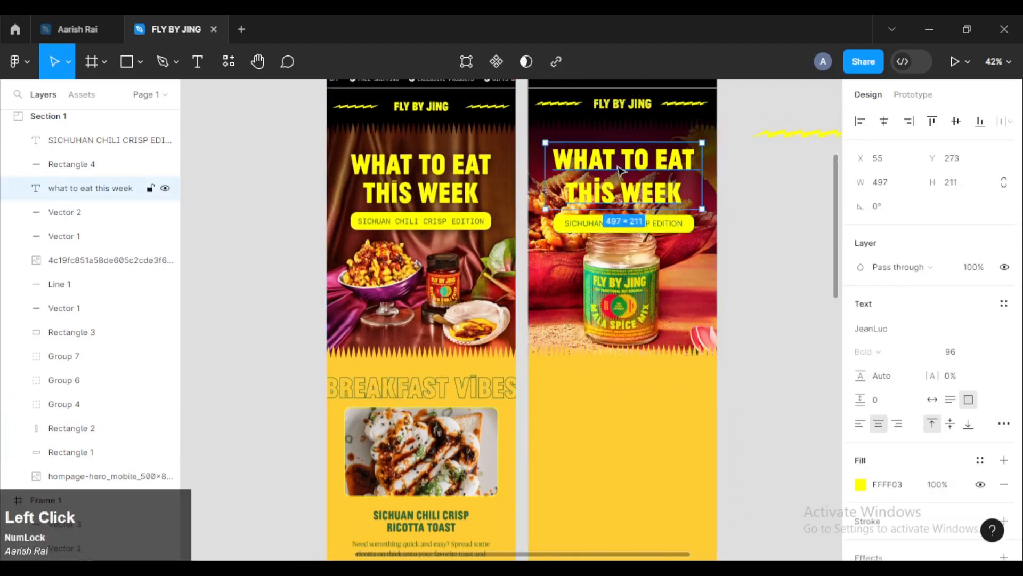
drag(619, 171, 619, 402)
Replace the text of the duplicated headline below the hero photo with "breakfast vibes".
double_click(615, 397)
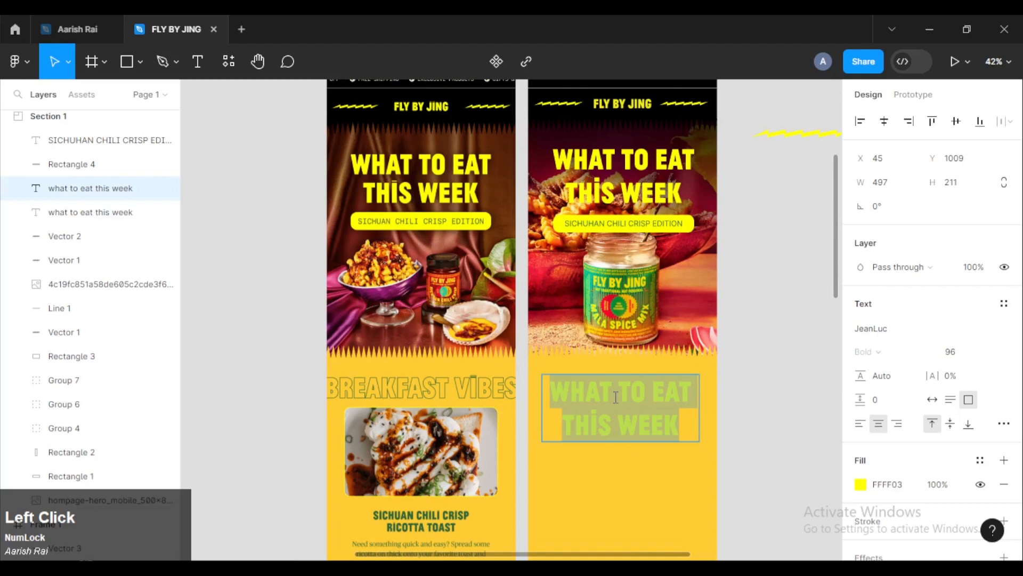
text(br)
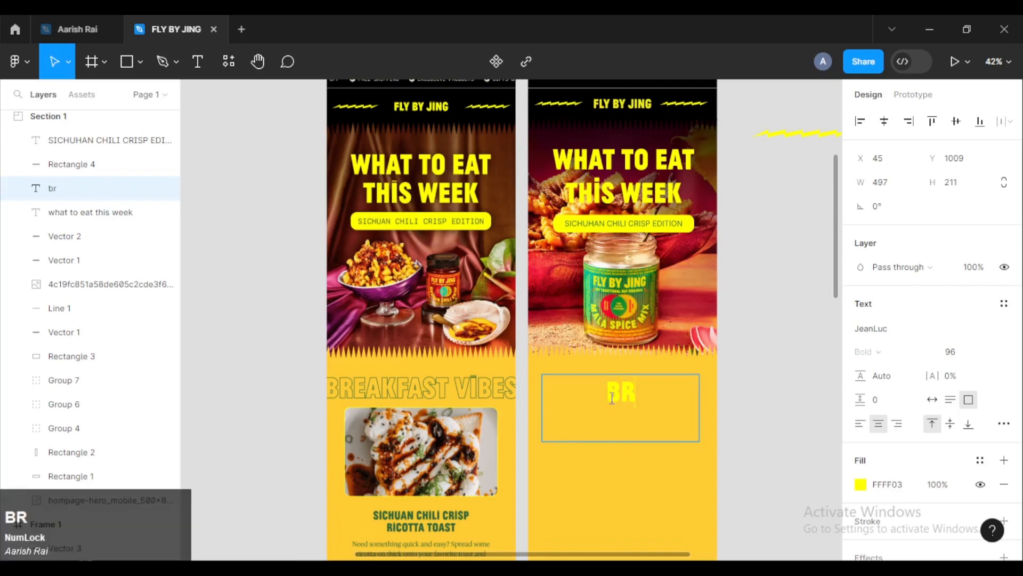
text(eak)
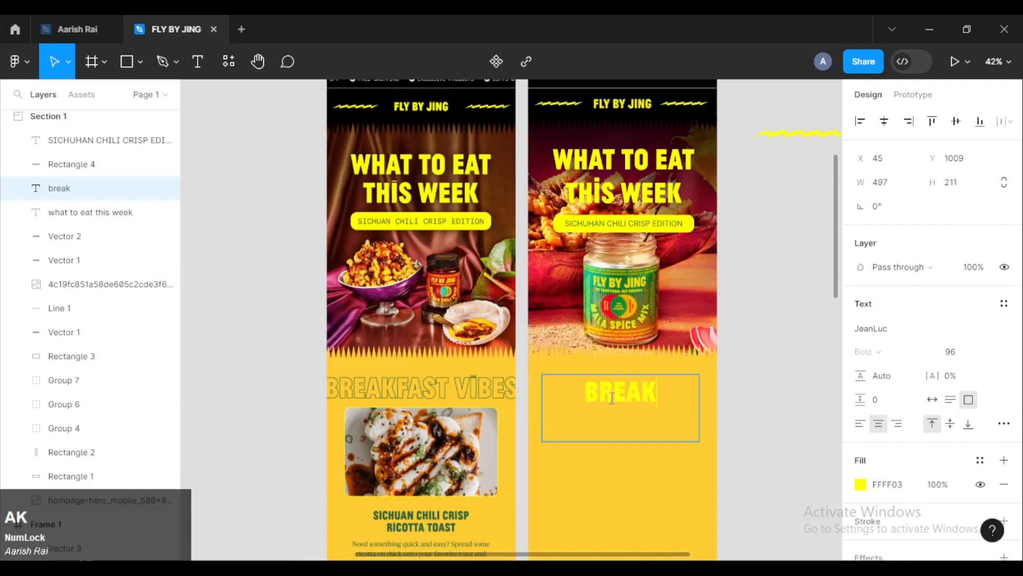
text(fas)
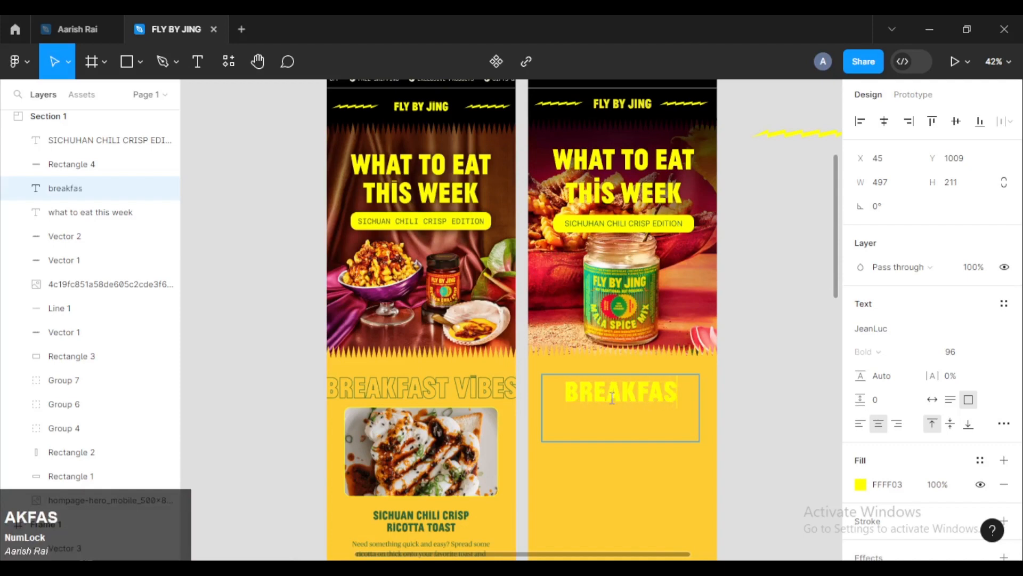
text(t )
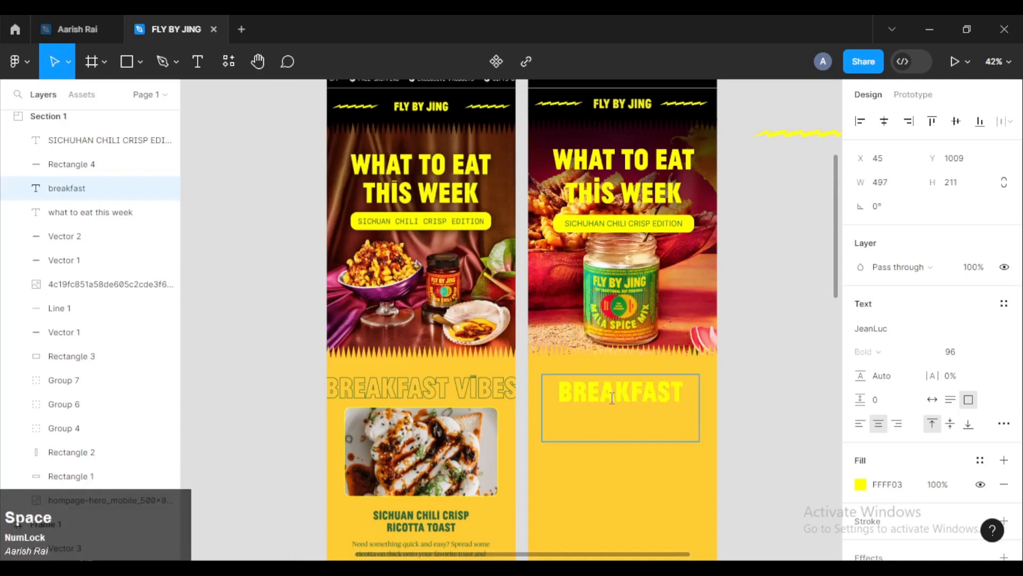
text(vibes)
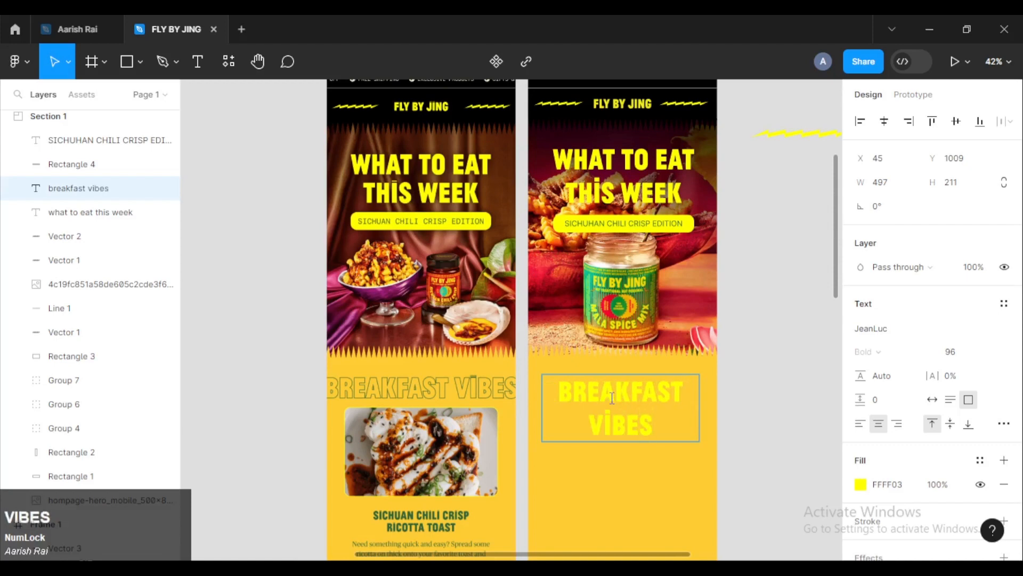
Widen the BREAKFAST VIBES text box on both sides to the full 600 width of the design, starting at X 0.
ctrl+scroll(649, 426, up, 3)
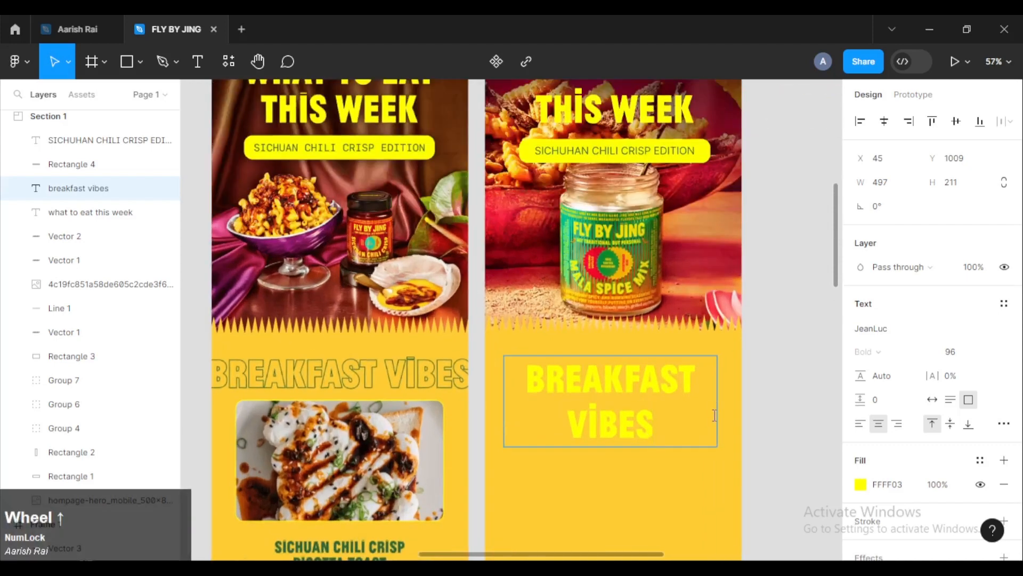
click(721, 396)
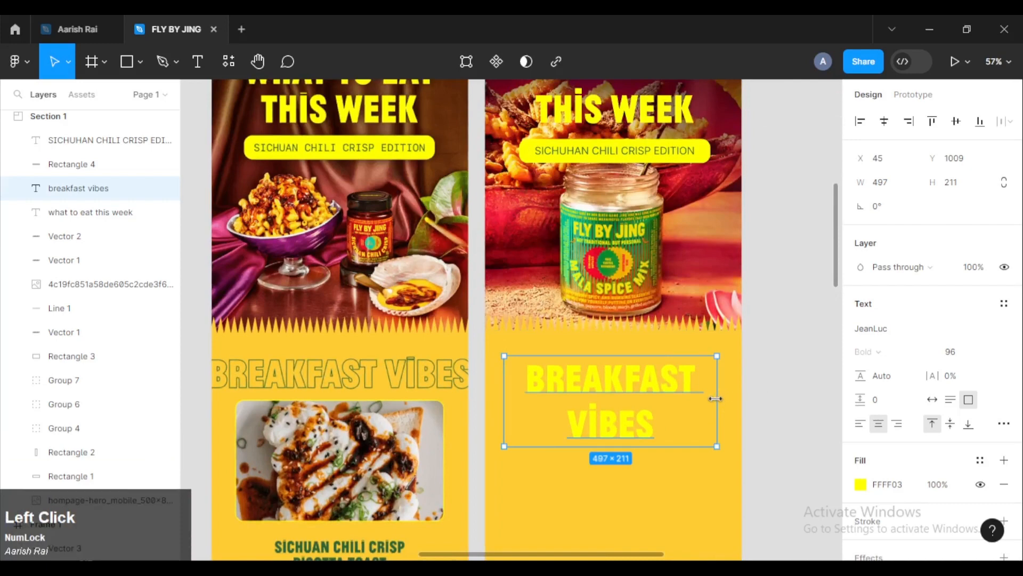
drag(717, 398, 740, 398)
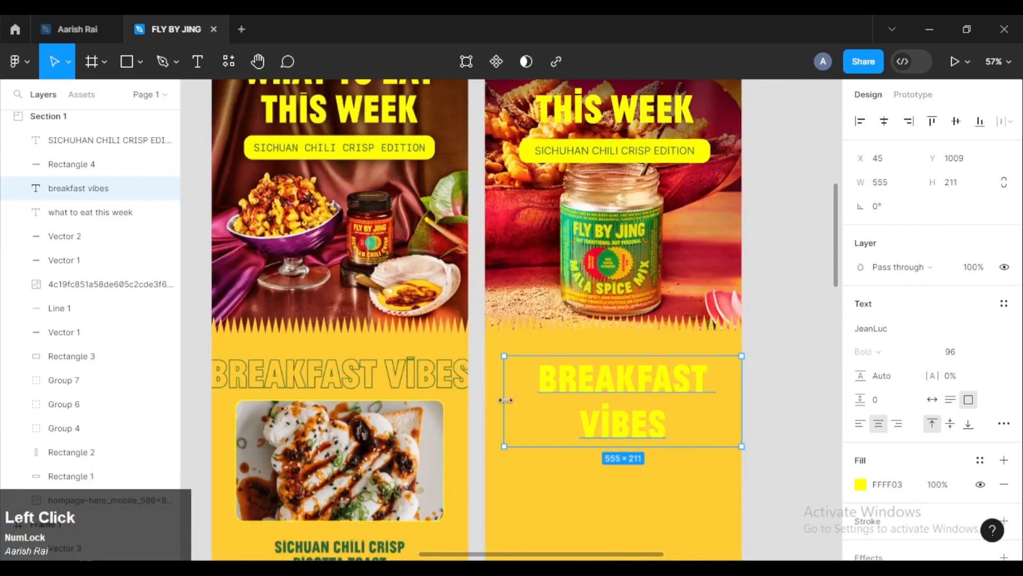
drag(505, 400, 485, 405)
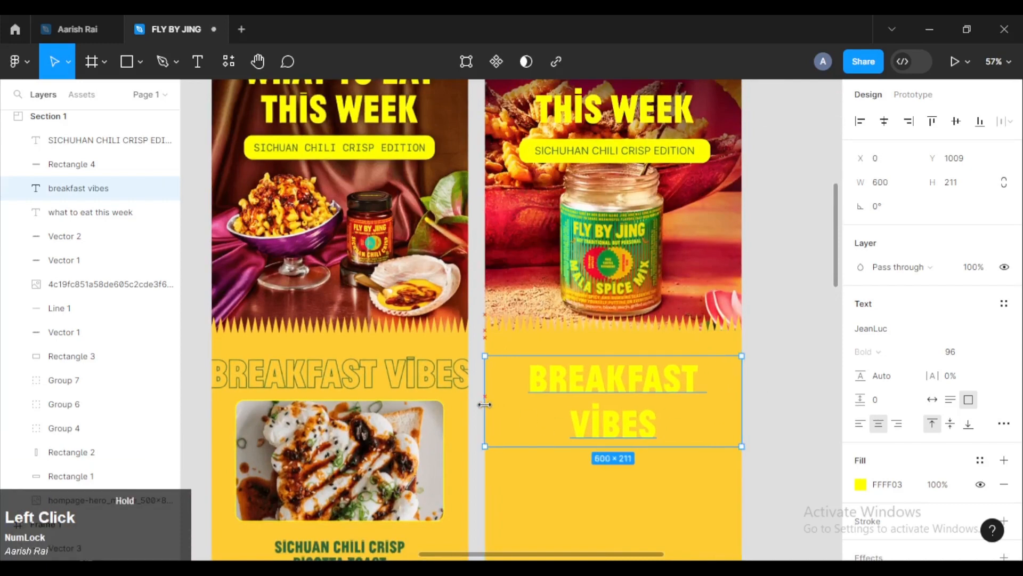
Reduce the BREAKFAST VIBES heading's font size to 92 so it fits on one line, testing 94 and 90 on the way.
double_click(618, 424)
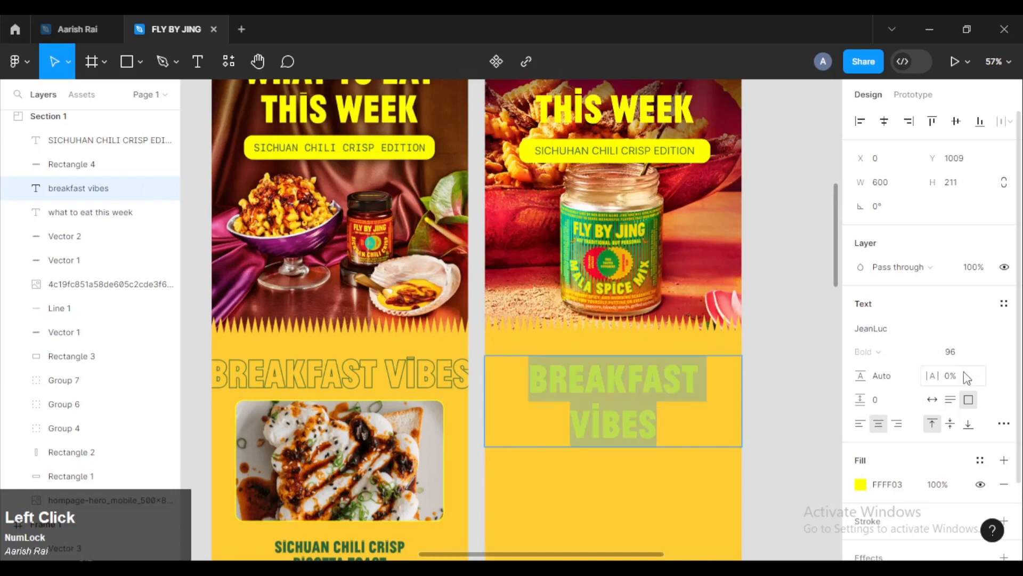
click(967, 354)
text(94)
key(Return)
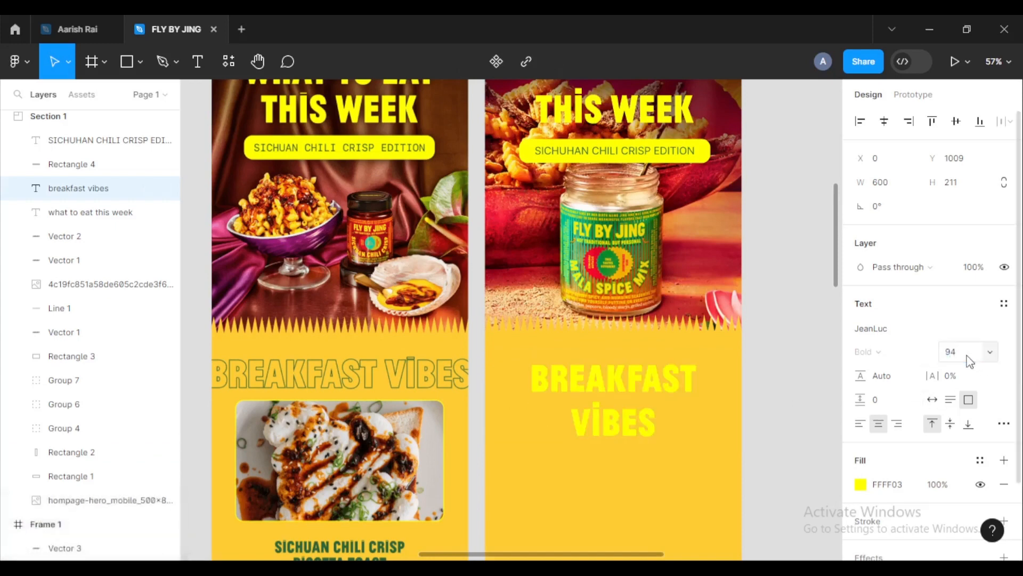
click(970, 362)
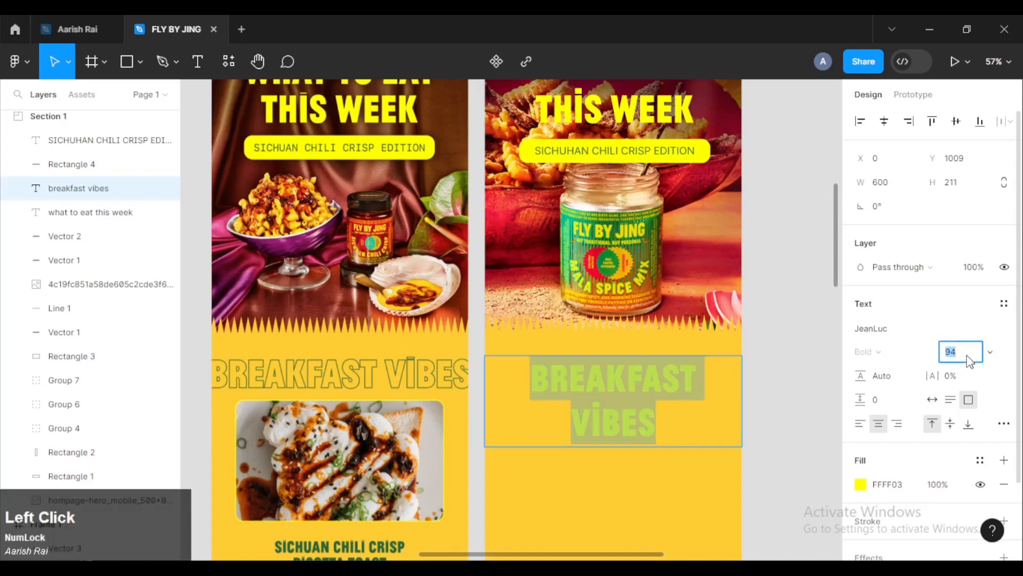
text(90)
key(Return)
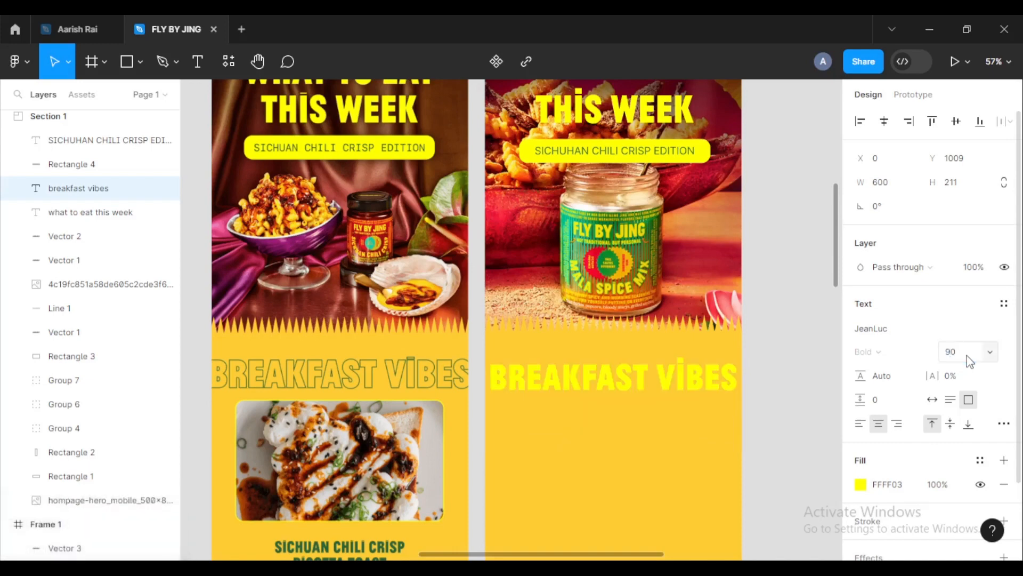
click(970, 361)
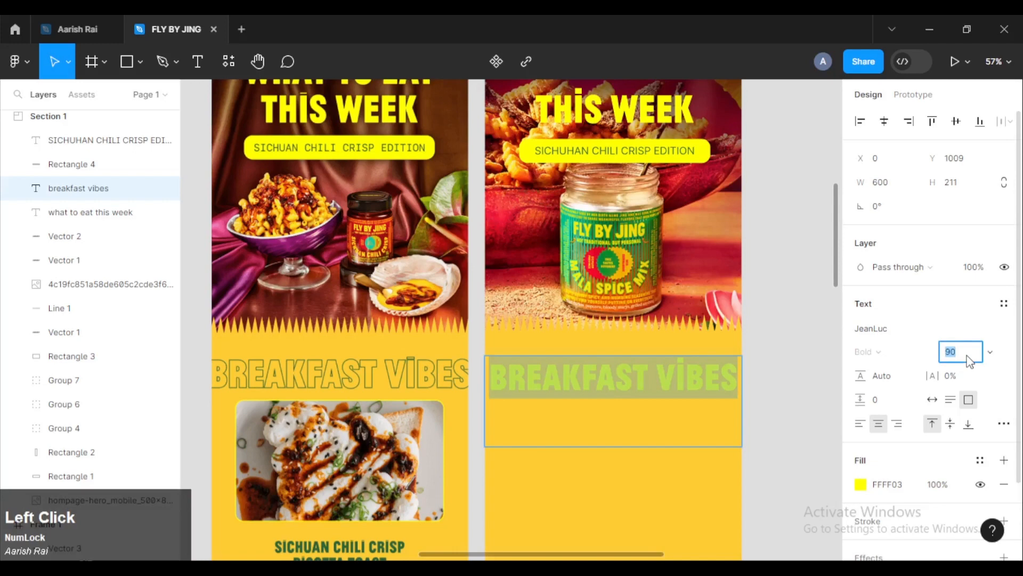
text(92)
key(Return)
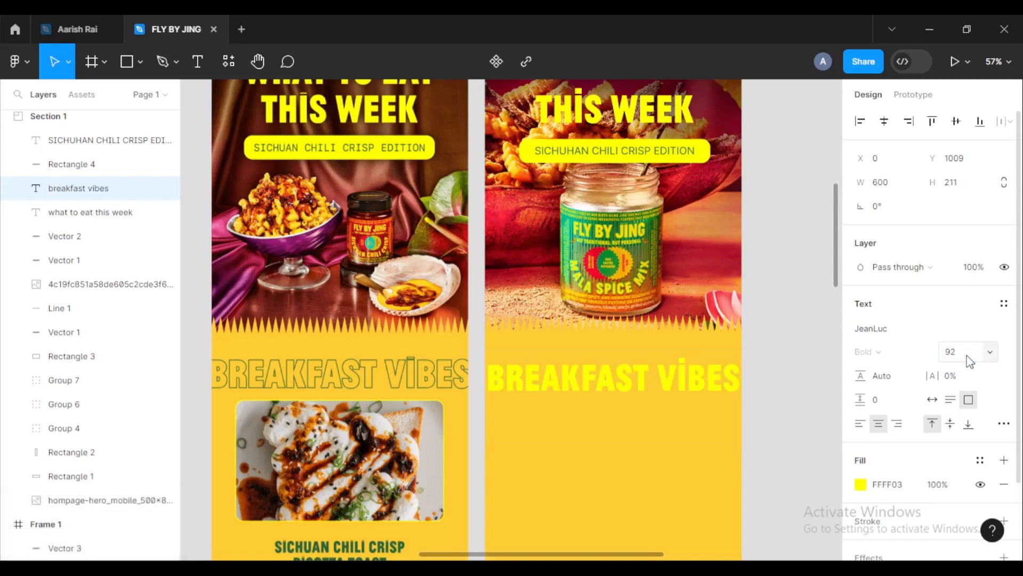
Try font size 93 on the BREAKFAST VIBES heading and return it to 92.
click(970, 361)
text(9)
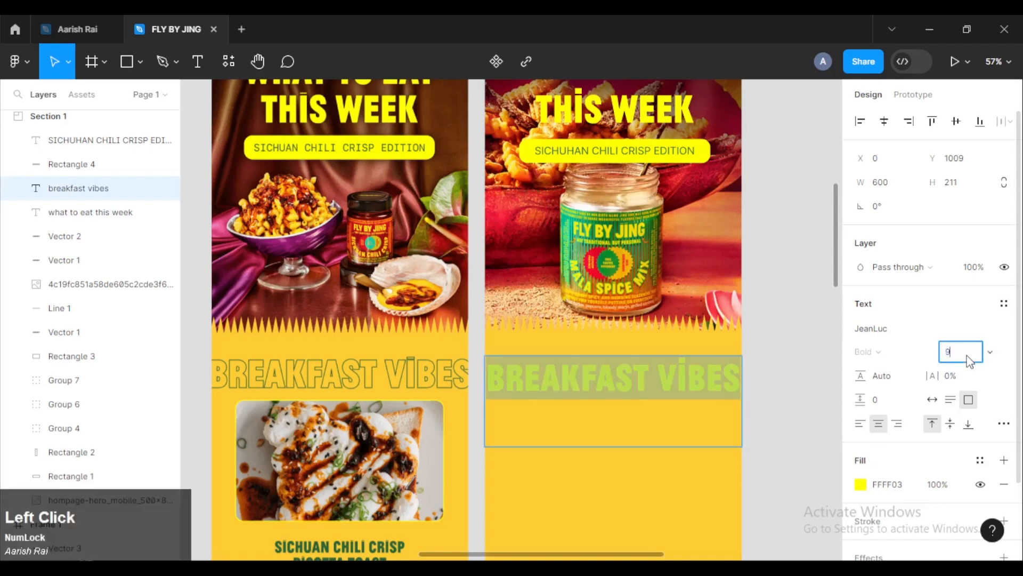
text(3)
key(Return)
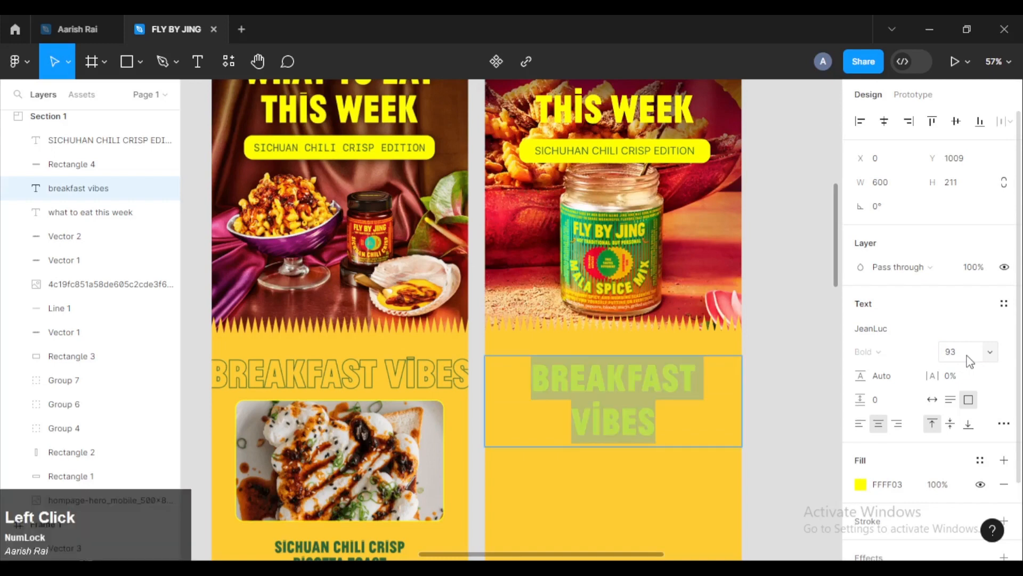
click(970, 362)
text(92)
key(Return)
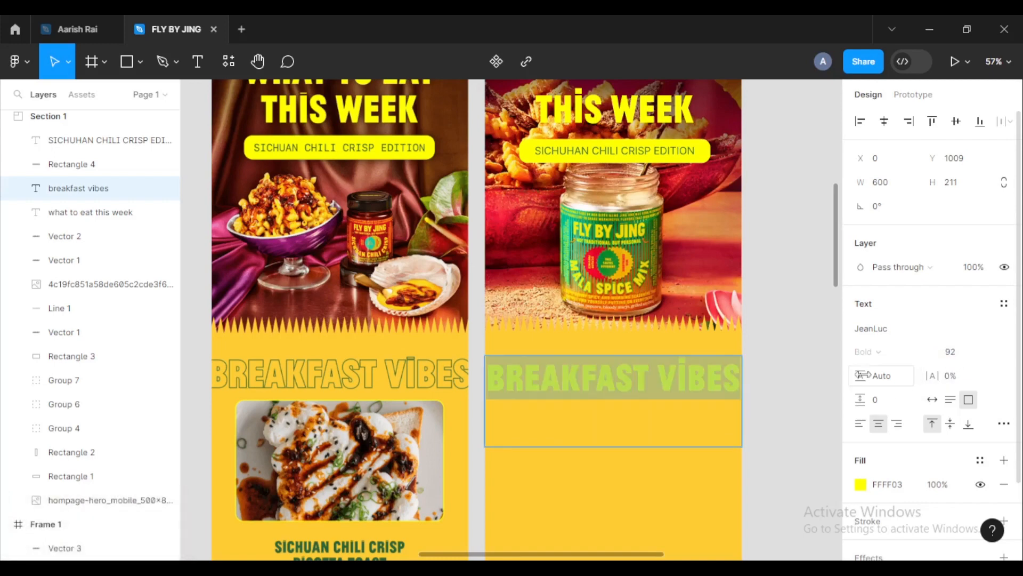
click(830, 363)
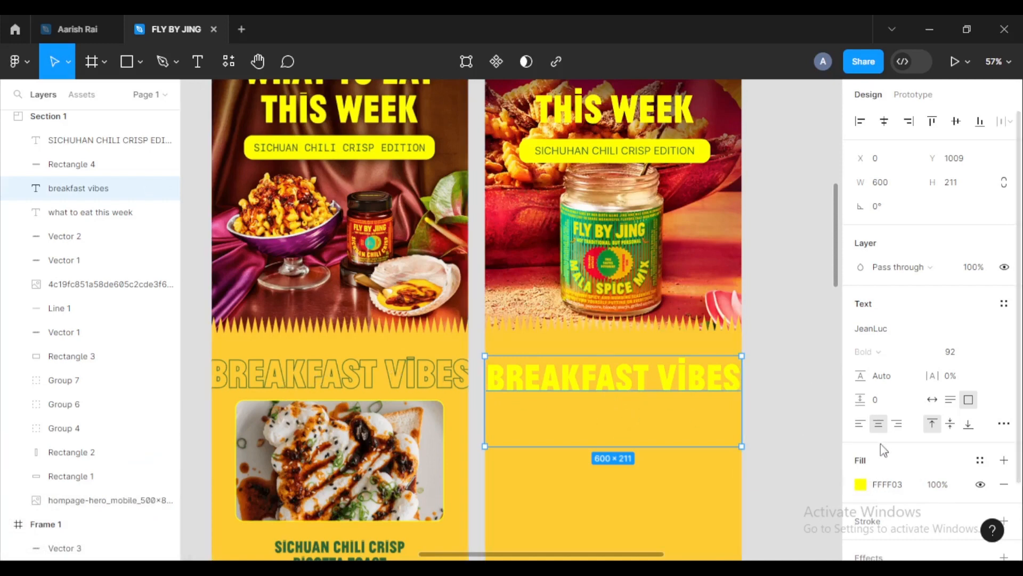
Add a black outside stroke of weight 1 to the BREAKFAST VIBES heading and remove its yellow fill.
scroll(880, 445, down, 2)
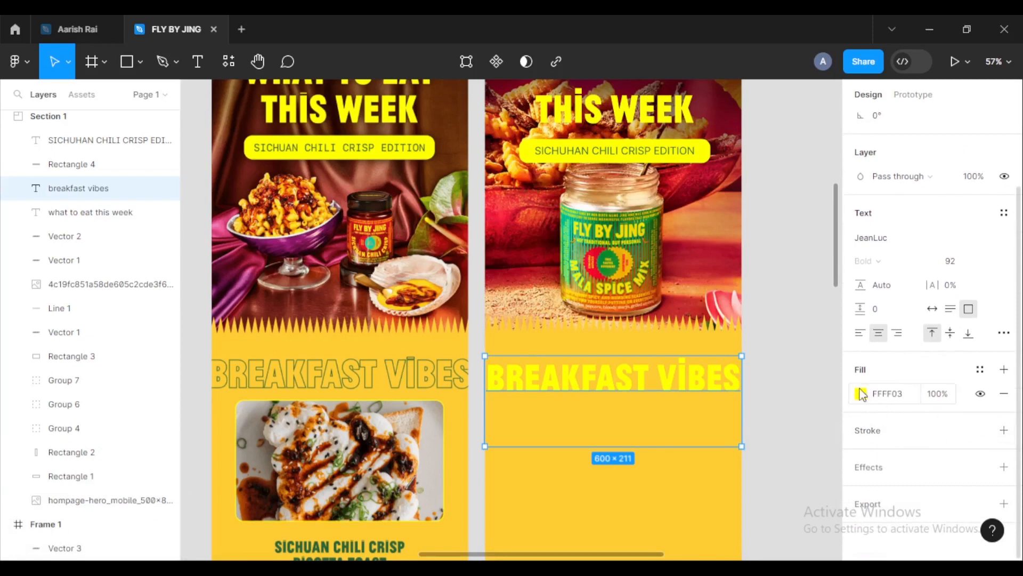
click(1004, 431)
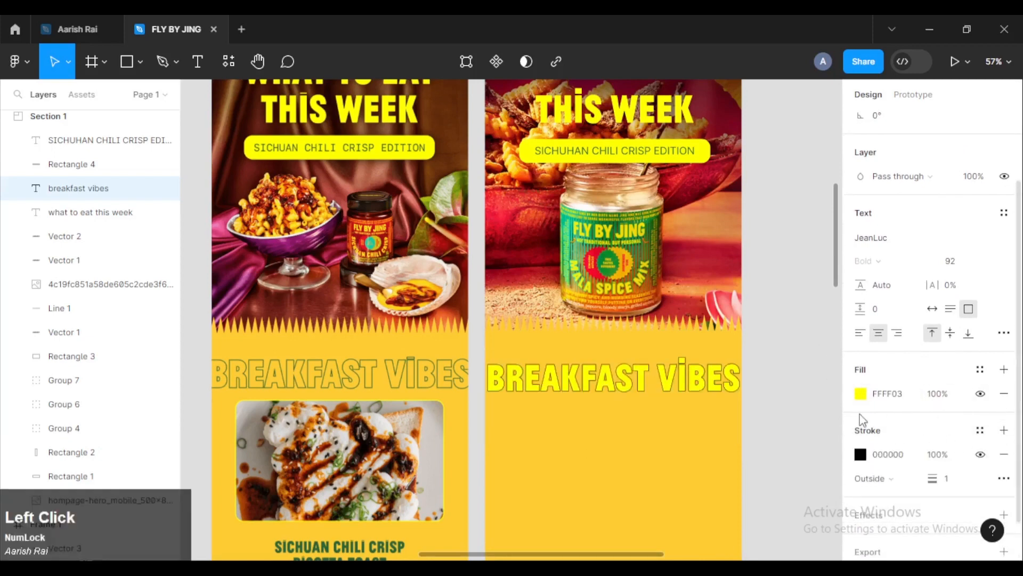
click(1004, 394)
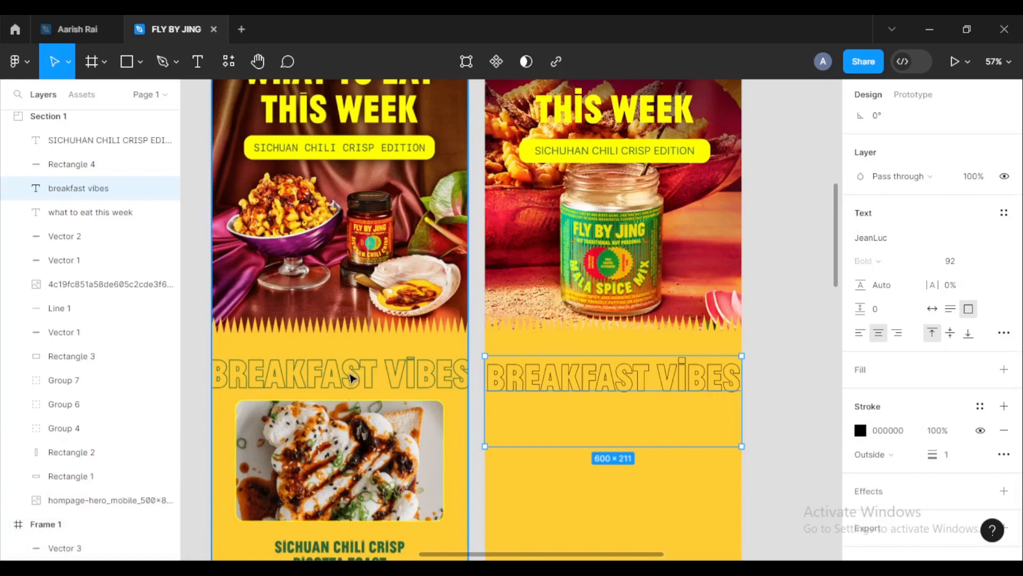
Recolor the heading's stroke to green 2B6437 by sampling the SICHUAN CHILI CRISP RICOTTA TOAST title in the reference design.
scroll(352, 379, up, 5)
scroll(398, 447, down, 2)
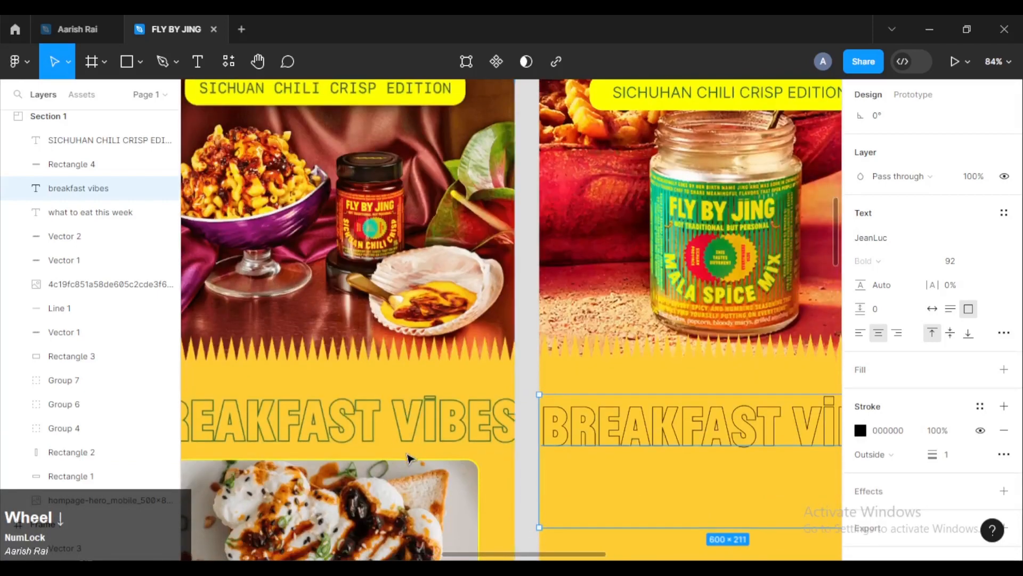
scroll(421, 413, down, 5)
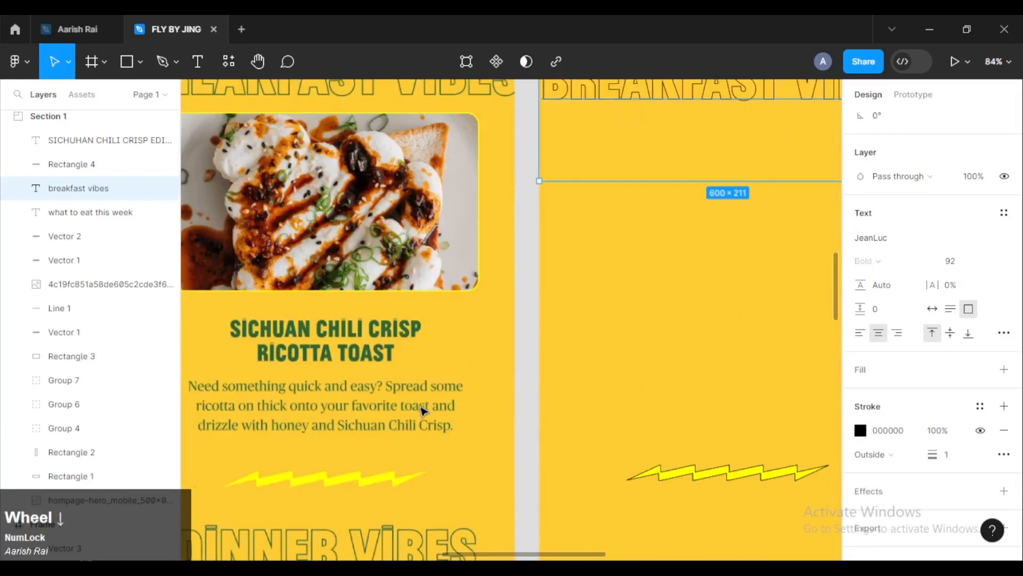
click(862, 431)
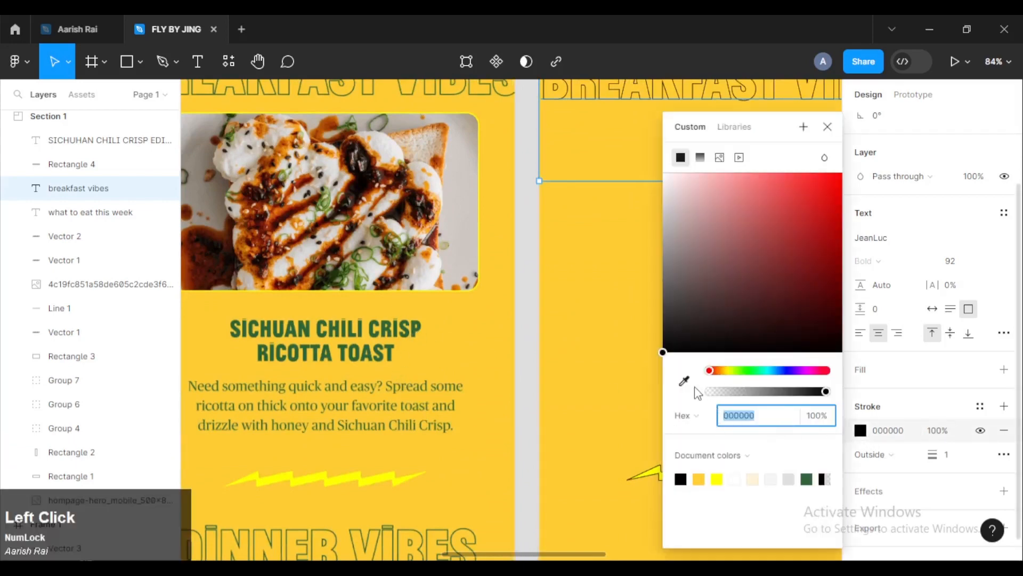
click(684, 381)
scroll(296, 373, up, 3)
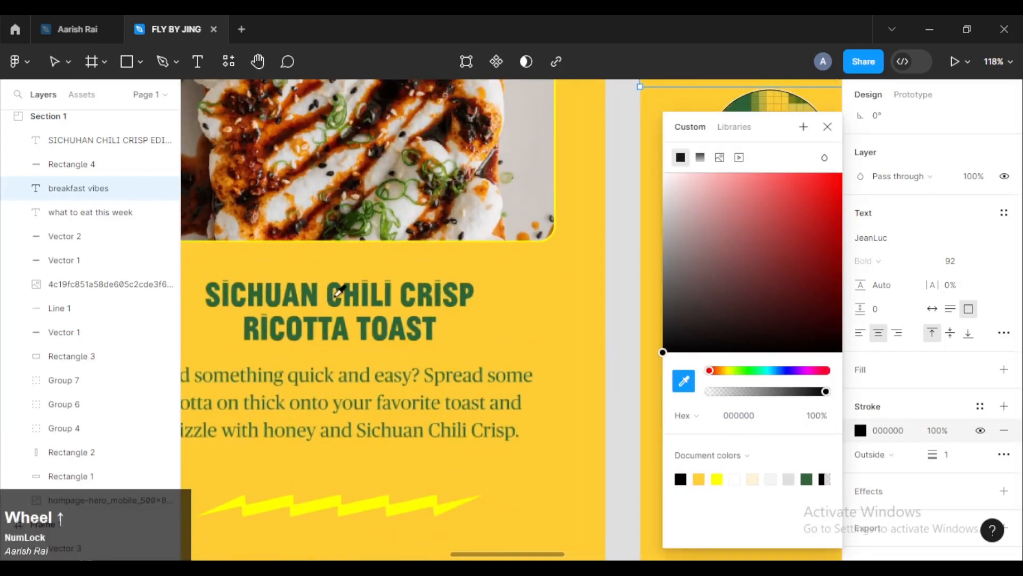
scroll(338, 292, up, 3)
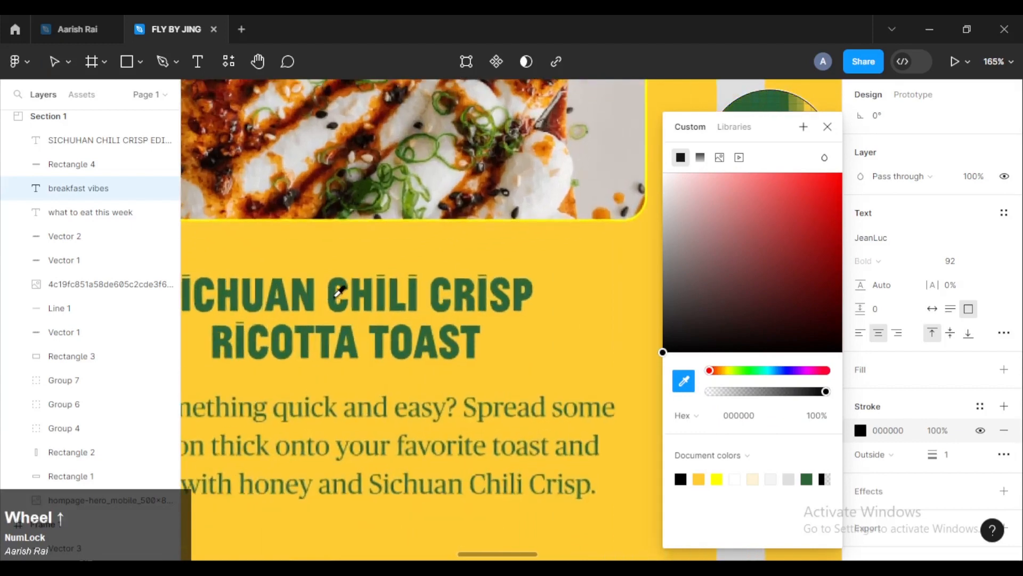
click(338, 291)
scroll(339, 293, down, 5)
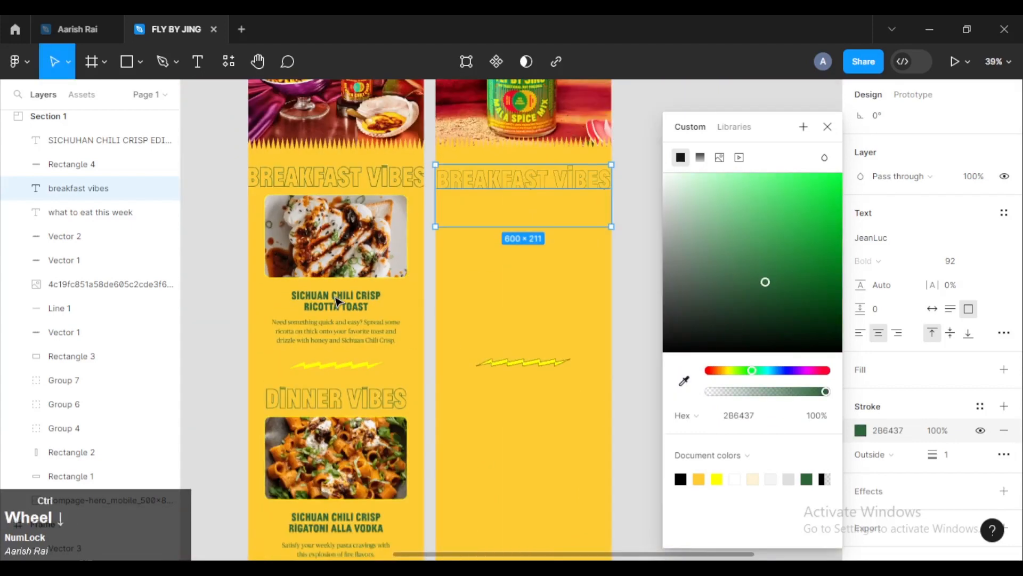
scroll(337, 301, up, 1)
click(659, 229)
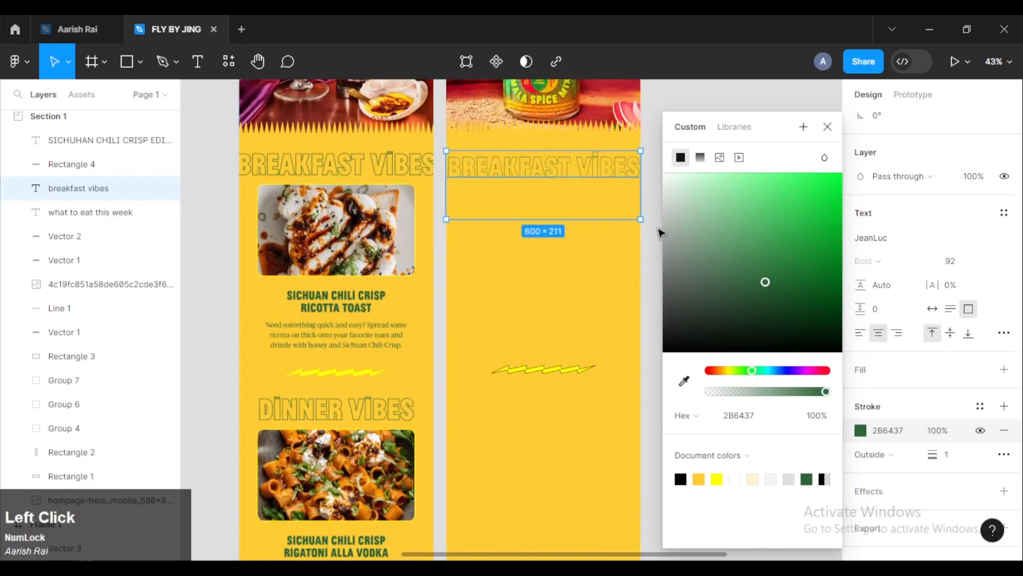
Set the BREAKFAST VIBES heading's stroke weight to 2.
scroll(655, 222, up, 1)
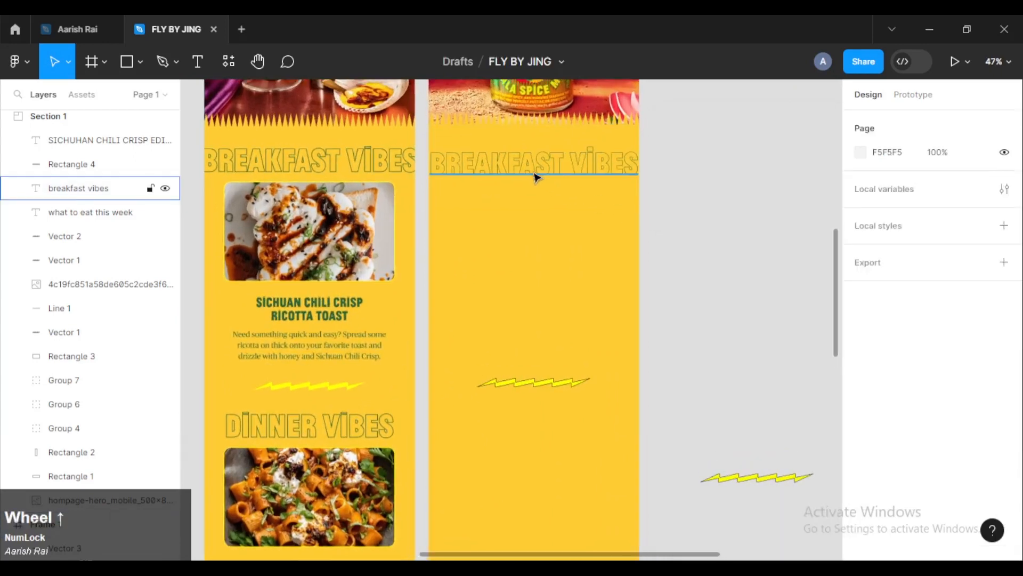
click(533, 172)
double_click(533, 172)
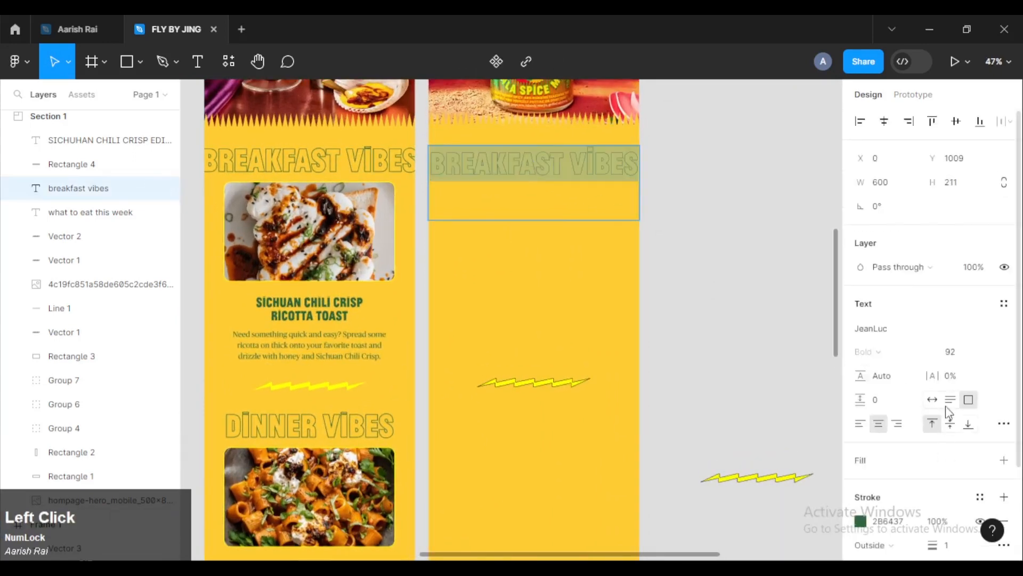
scroll(951, 469, down, 3)
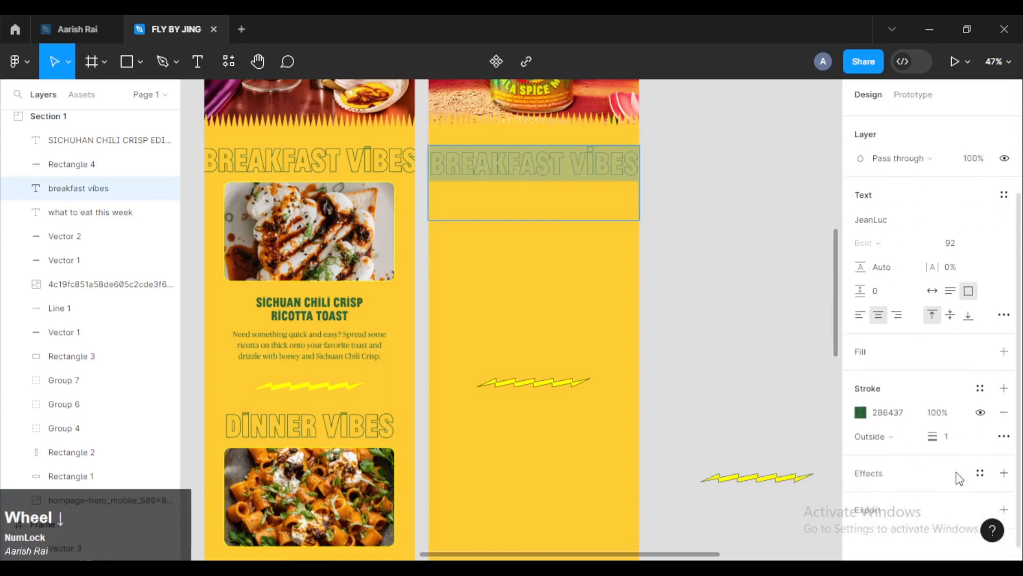
scroll(960, 478, down, 1)
click(946, 431)
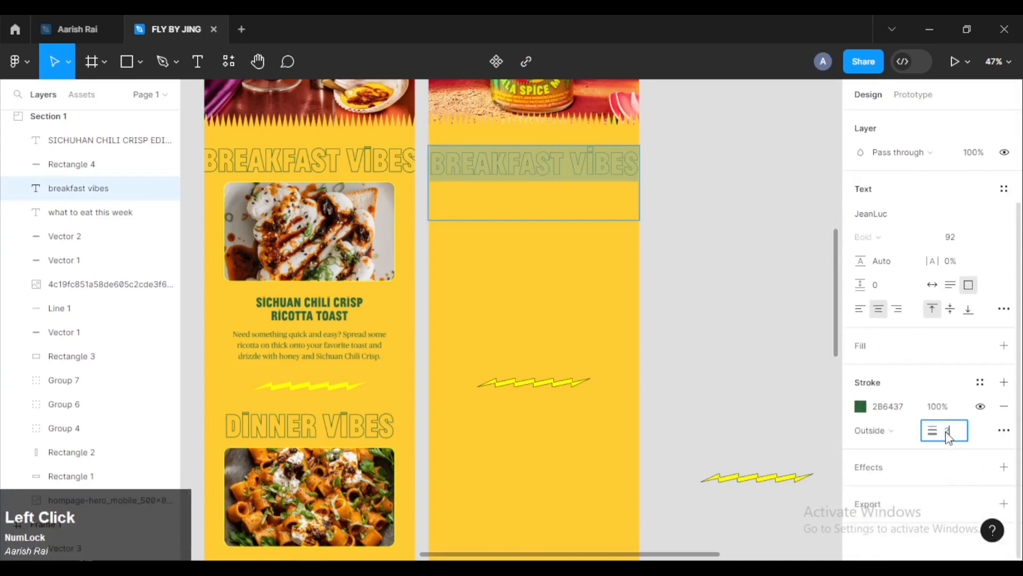
scroll(959, 421, up, 2)
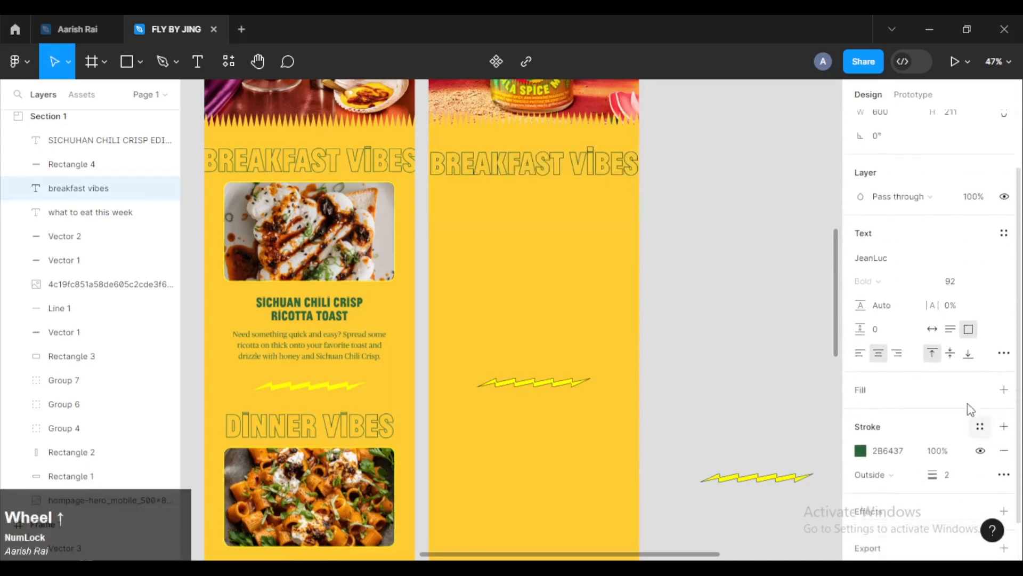
Fit the BREAKFAST VIBES text box to its automatic height and move the heading up to Y 1002.
click(735, 235)
click(612, 175)
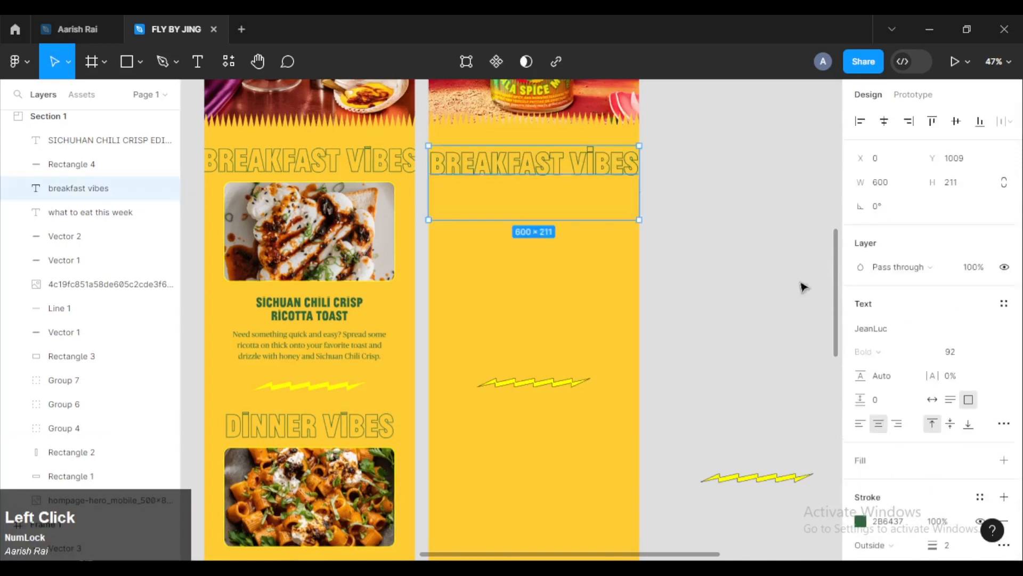
click(762, 252)
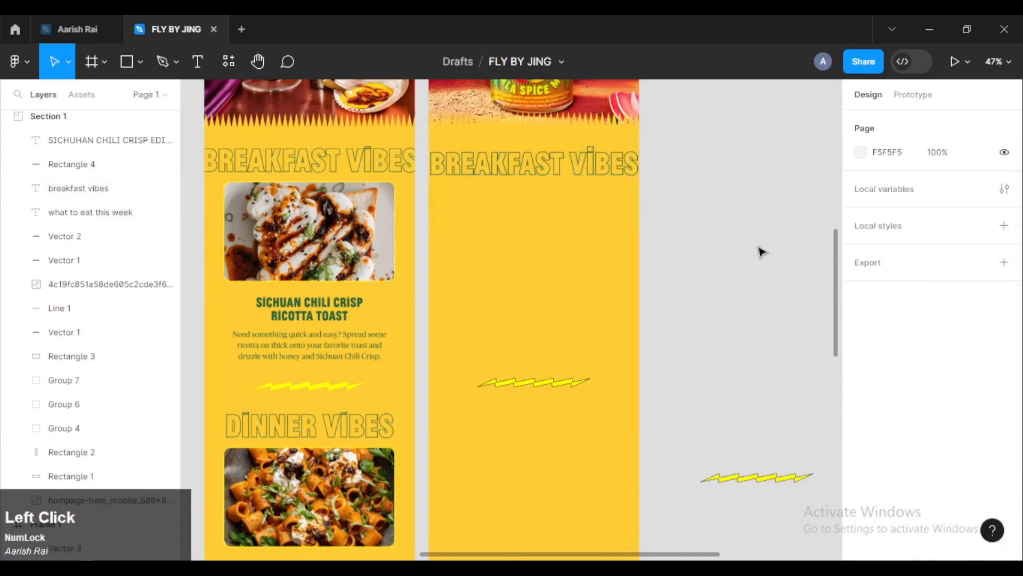
click(552, 180)
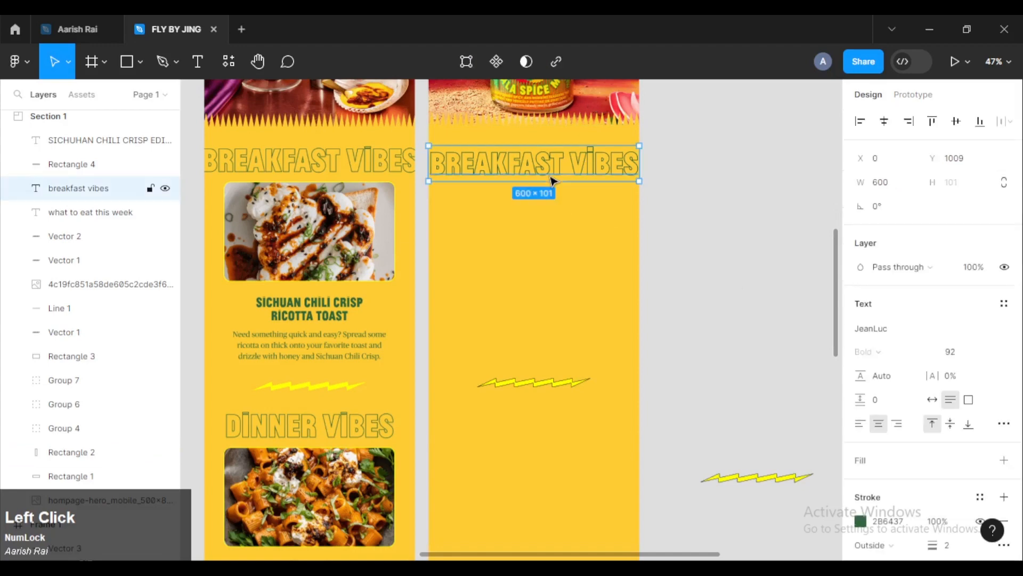
drag(553, 180, 552, 177)
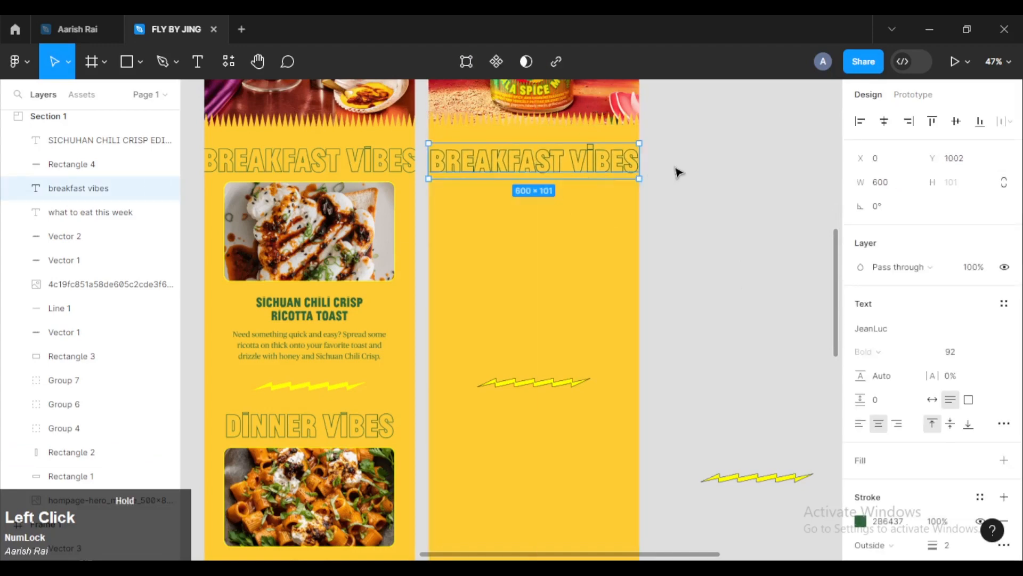
click(671, 175)
Bring the Snapinsta.app_352444718 ricotta toast photo from the New folder in File Explorer into Section 1.
scroll(669, 176, down, 2)
key(space)
drag(690, 158, 686, 288)
scroll(685, 290, down, 2)
scroll(688, 290, up, 1)
scroll(538, 330, up, 2)
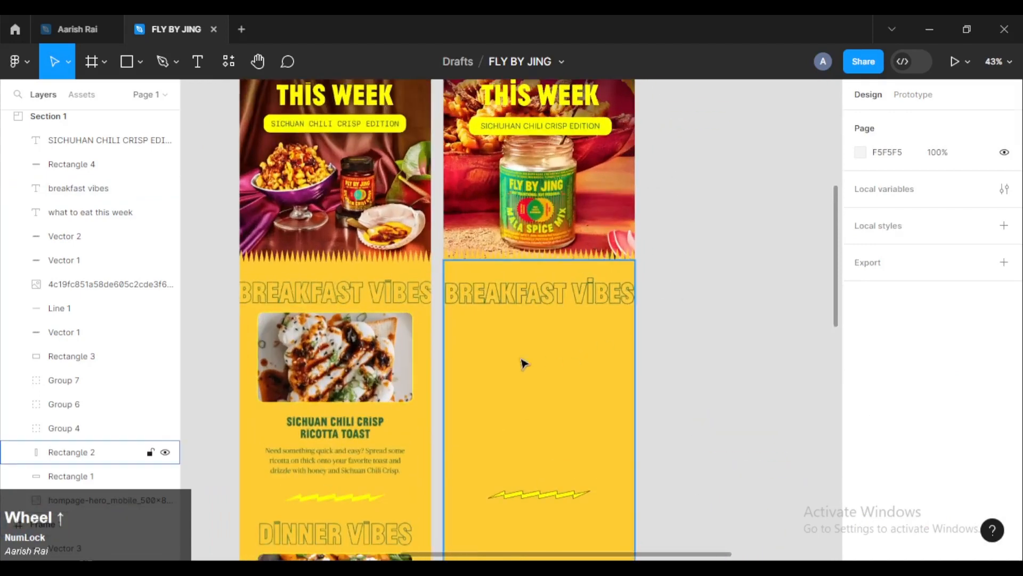
scroll(615, 351, down, 1)
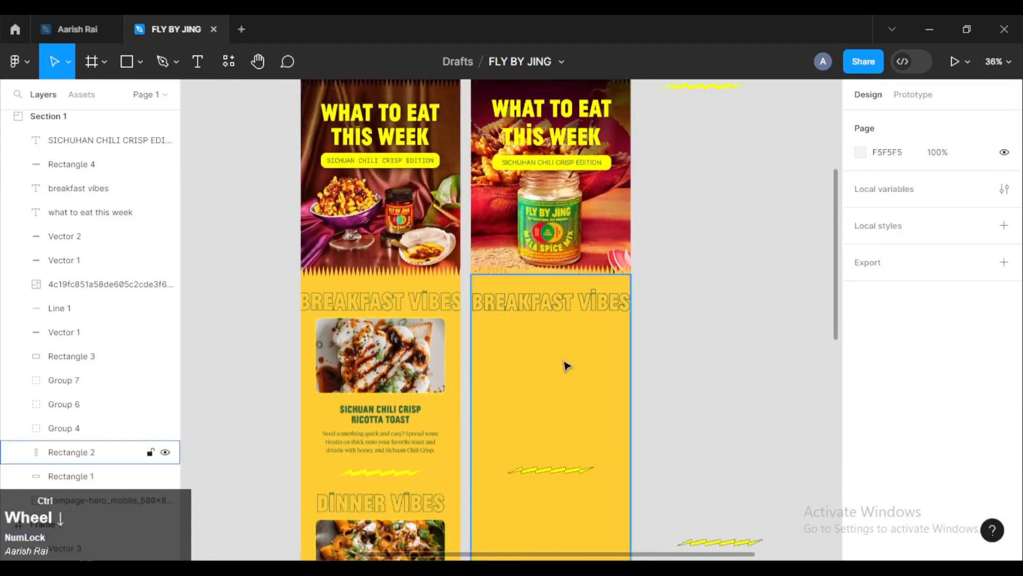
click(53, 568)
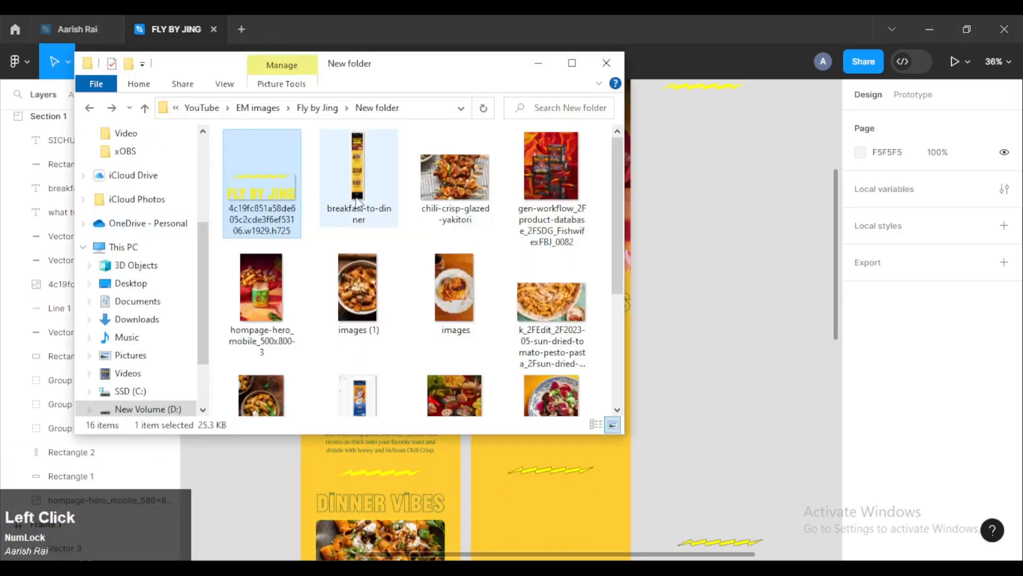
scroll(501, 295, down, 3)
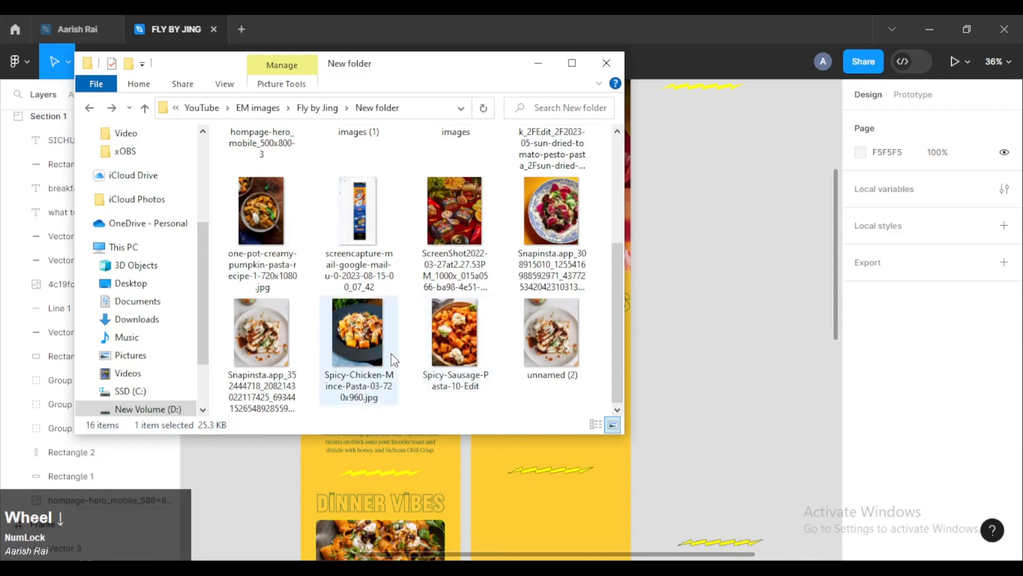
drag(450, 75, 359, 78)
drag(171, 341, 531, 388)
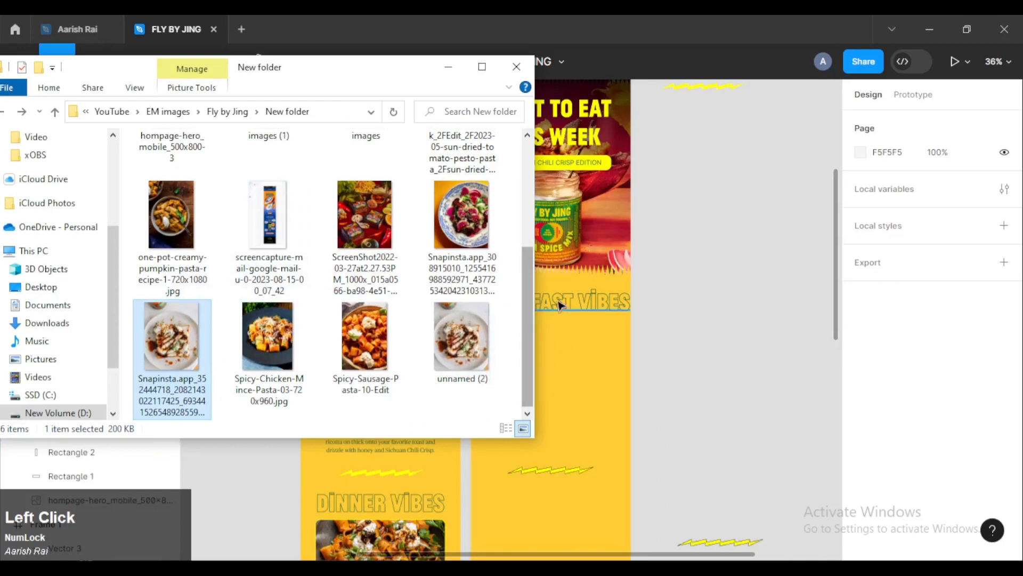
drag(180, 350, 620, 395)
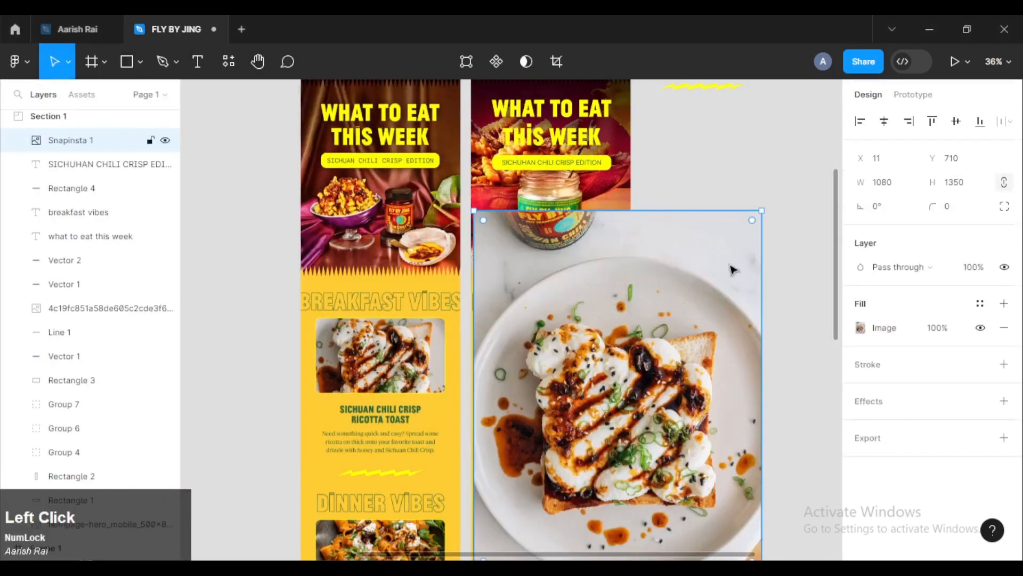
Scale the toast photo down to about 436 × 545 and place it below the BREAKFAST VIBES heading.
drag(760, 210, 590, 475)
drag(526, 516, 613, 361)
scroll(549, 414, up, 2)
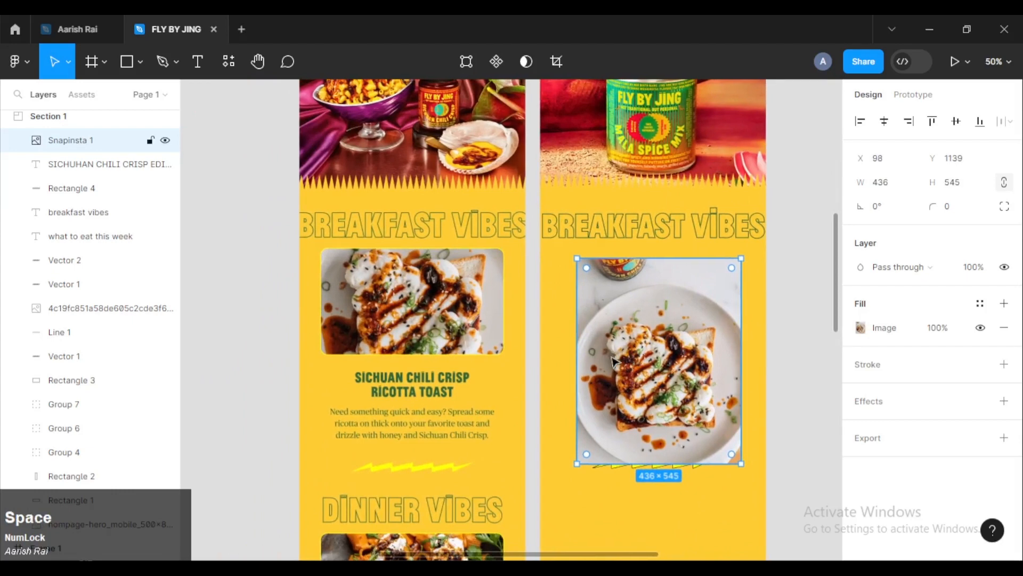
Crop the toast photo from its upper and lower edges to about 436 × 233.
key(ctrl)
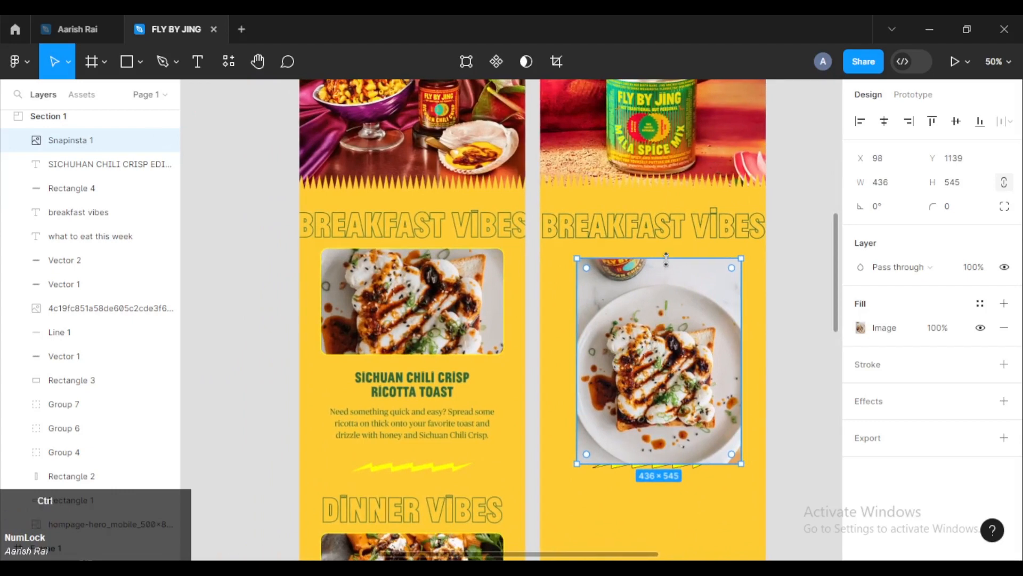
drag(667, 259, 671, 325)
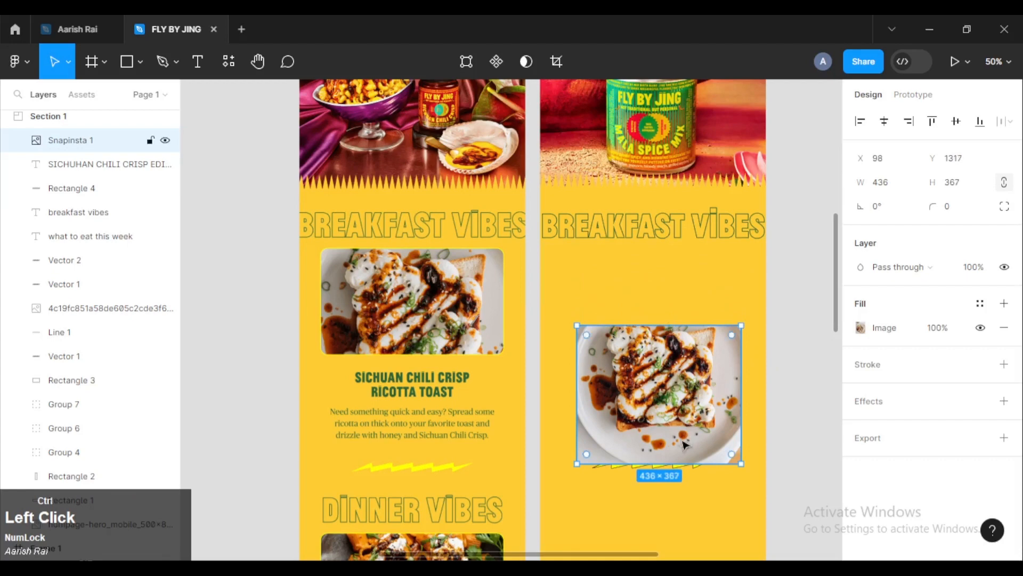
drag(674, 459, 670, 413)
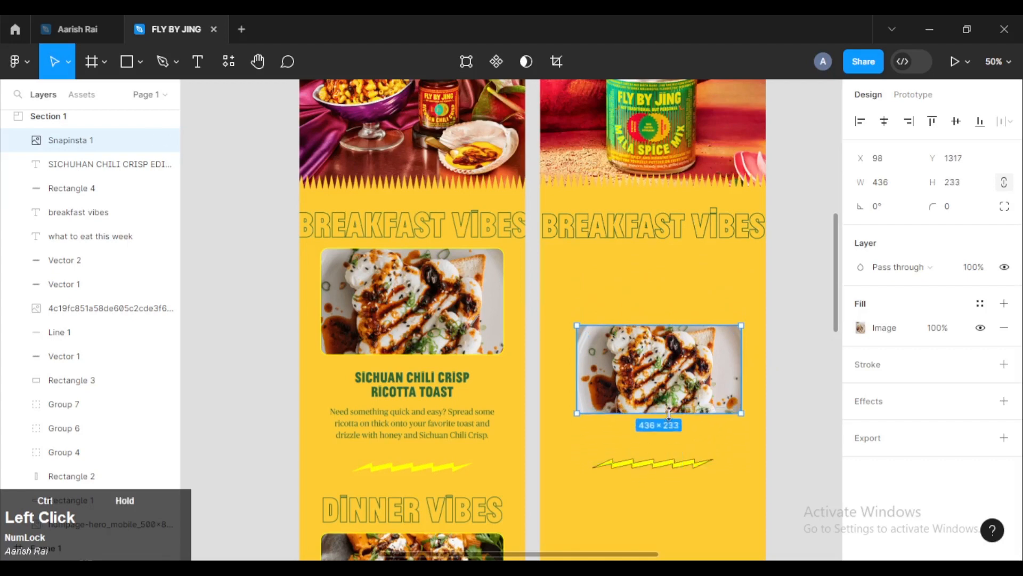
Resize the toast photo over its reference counterpart to about 491 × 269 and center it below the new design's BREAKFAST VIBES heading.
drag(669, 375, 413, 298)
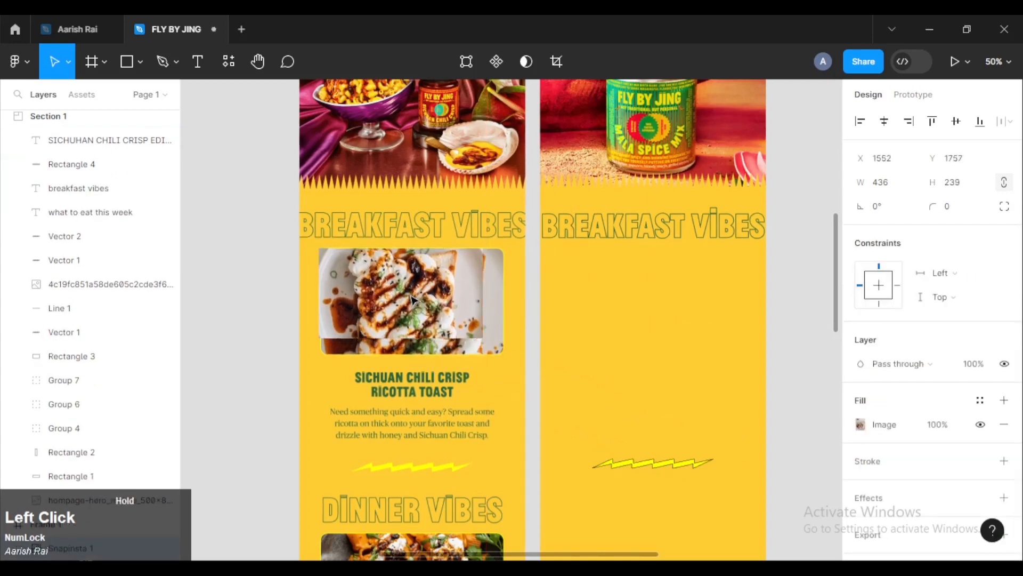
drag(483, 335, 462, 353)
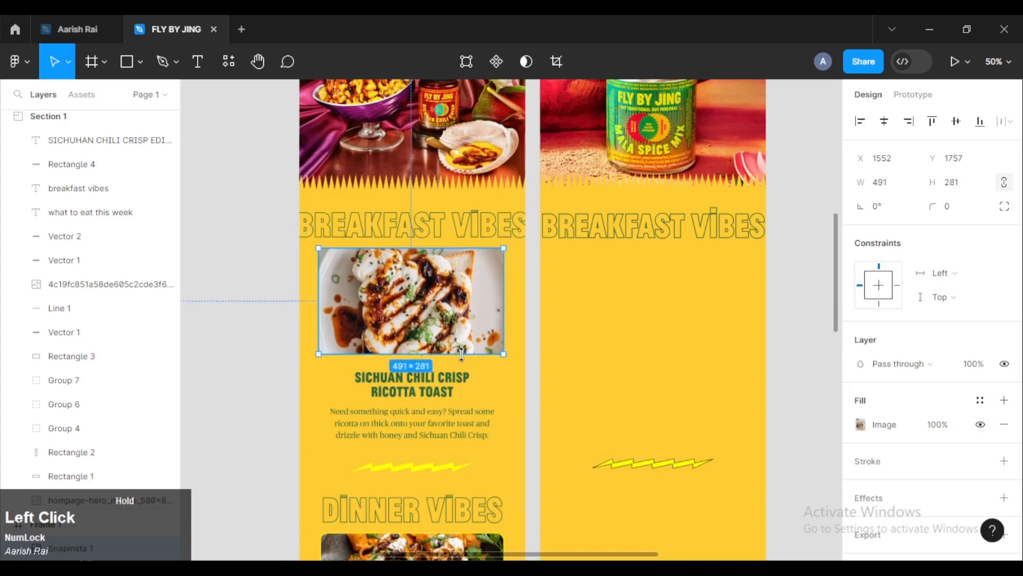
key(ctrl+z)
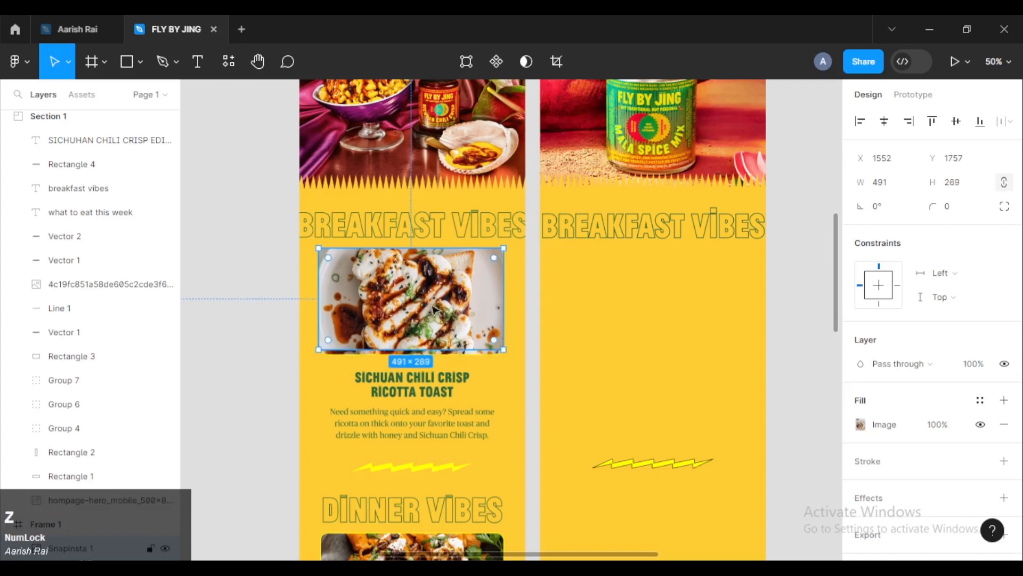
drag(430, 301, 676, 310)
click(883, 126)
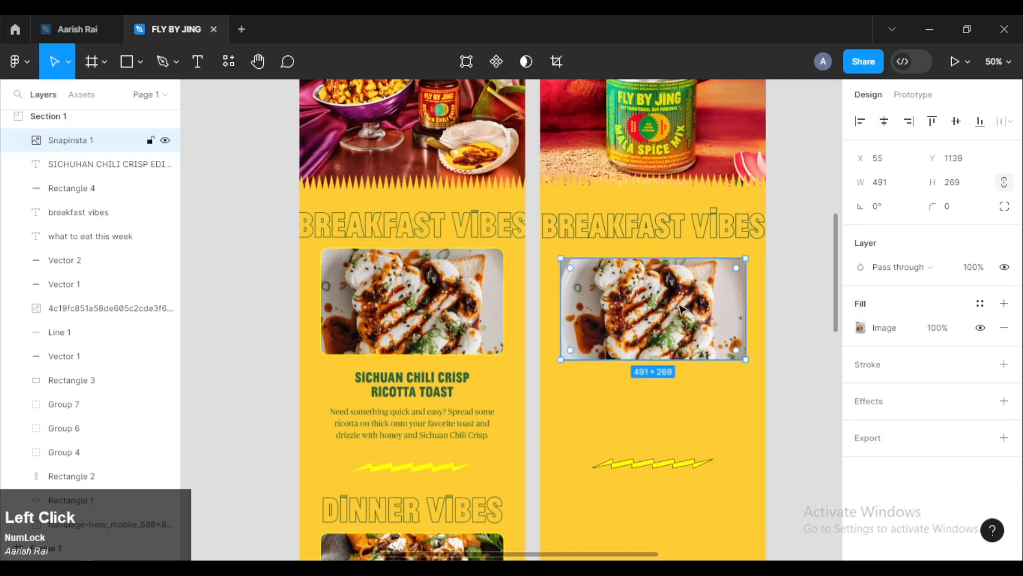
Round the toast photo's corners to a radius of 14 to resemble the reference photo.
ctrl+scroll(682, 309, up, 5)
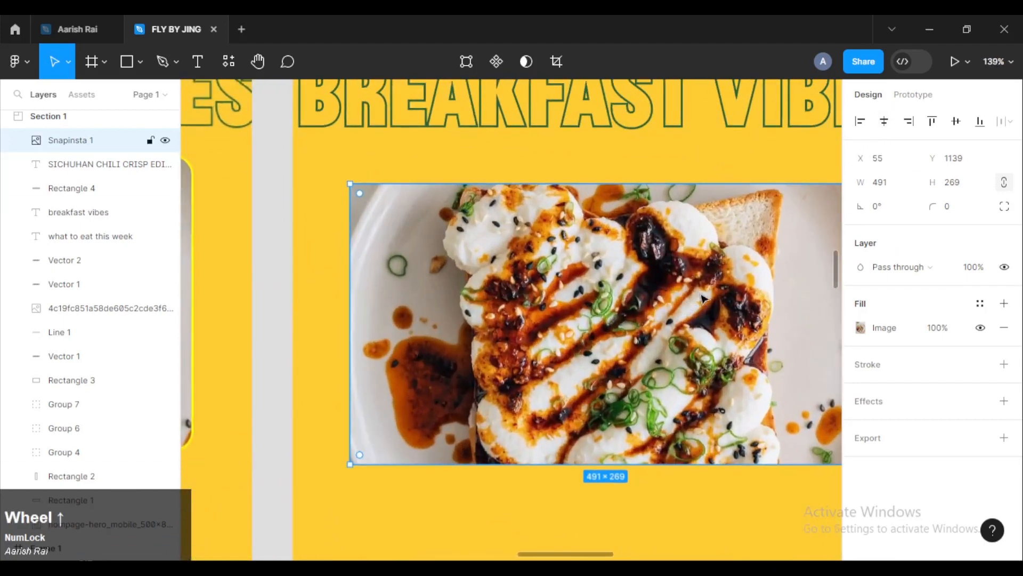
key(space)
drag(703, 298, 508, 296)
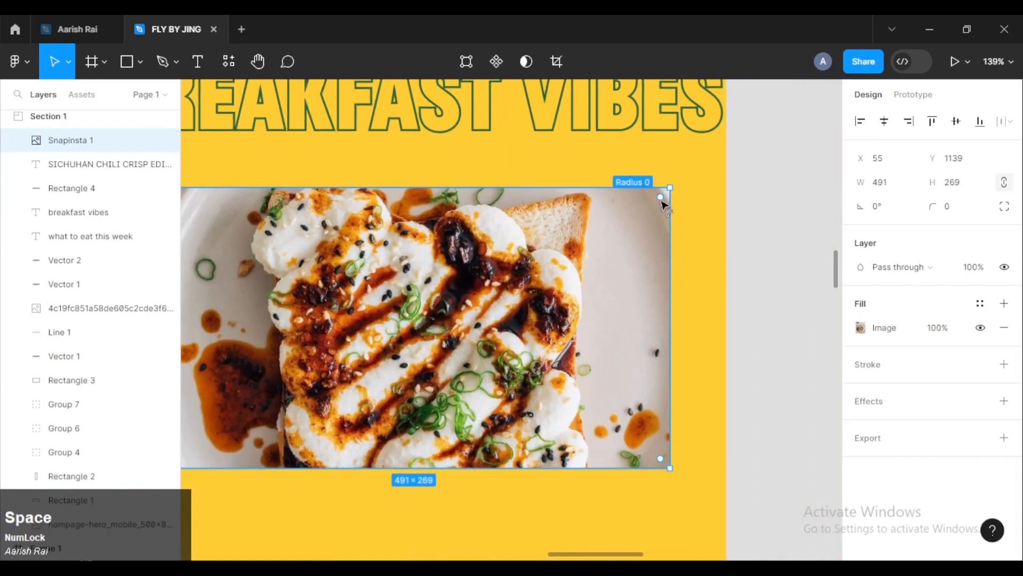
key(space)
drag(345, 279, 608, 288)
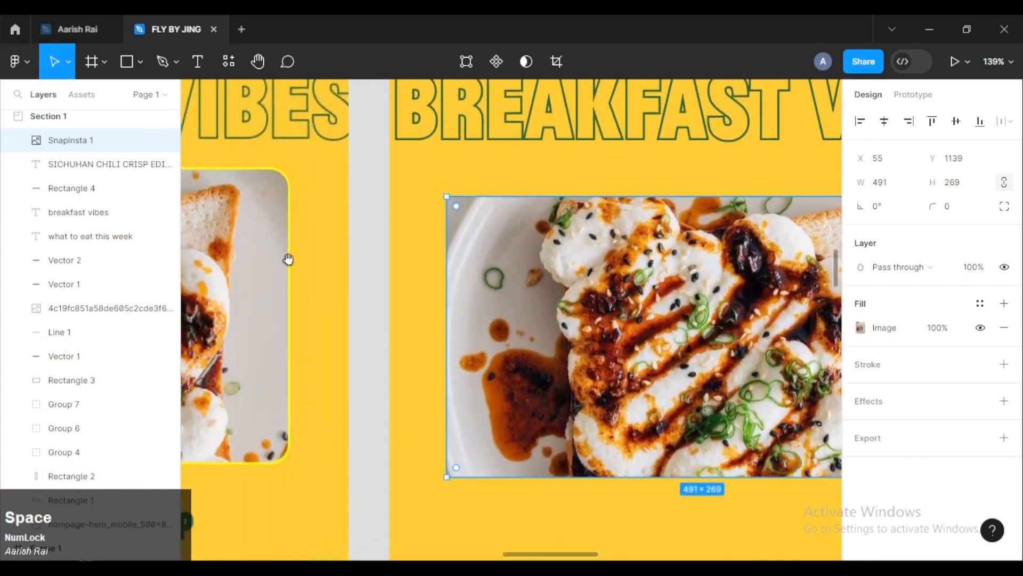
ctrl+scroll(455, 247, up, 3)
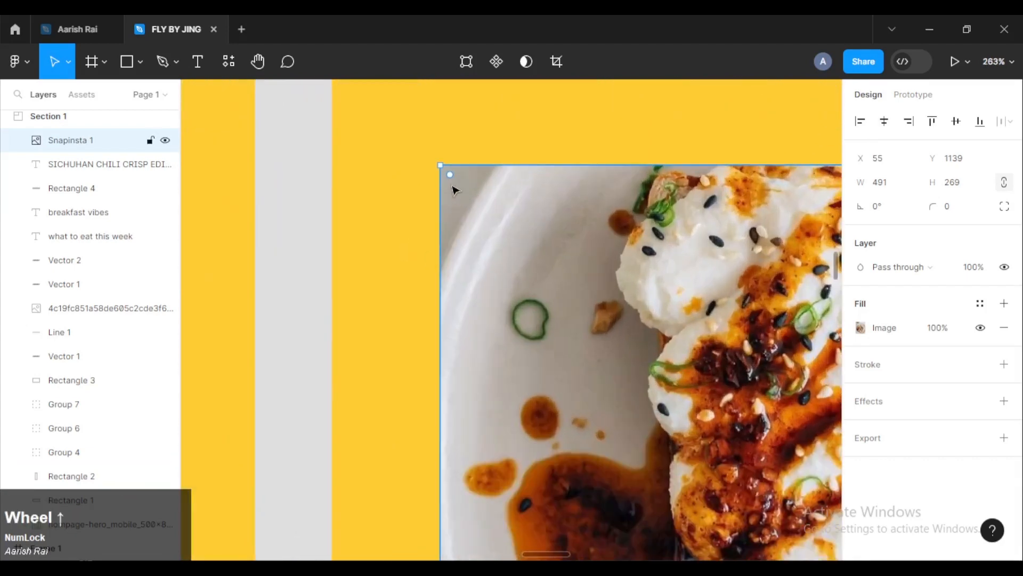
drag(450, 174, 467, 199)
ctrl+scroll(552, 226, down, 4)
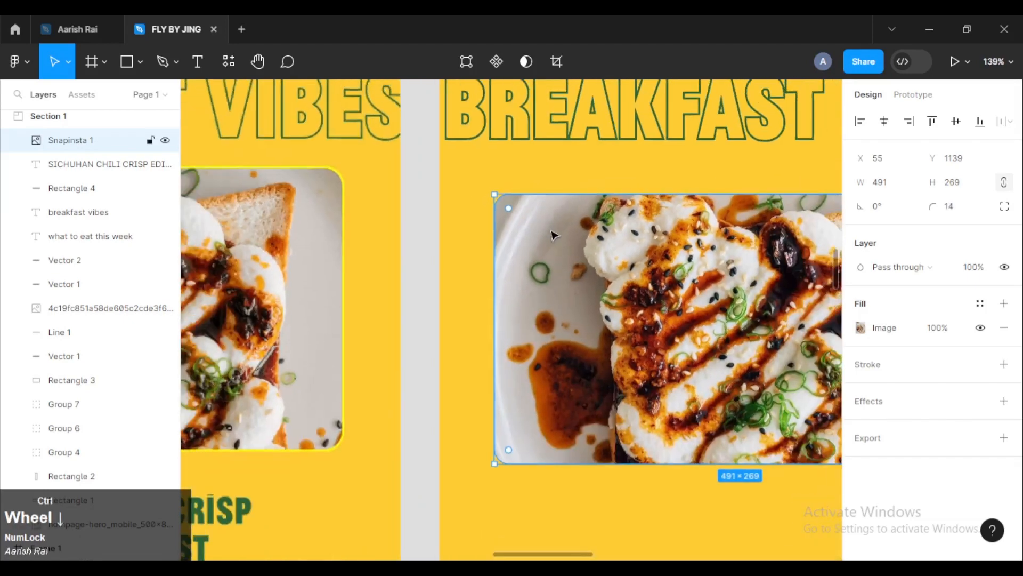
Add an inside stroke in the document's yellow FFFF03 to the toast photo.
drag(556, 247, 474, 198)
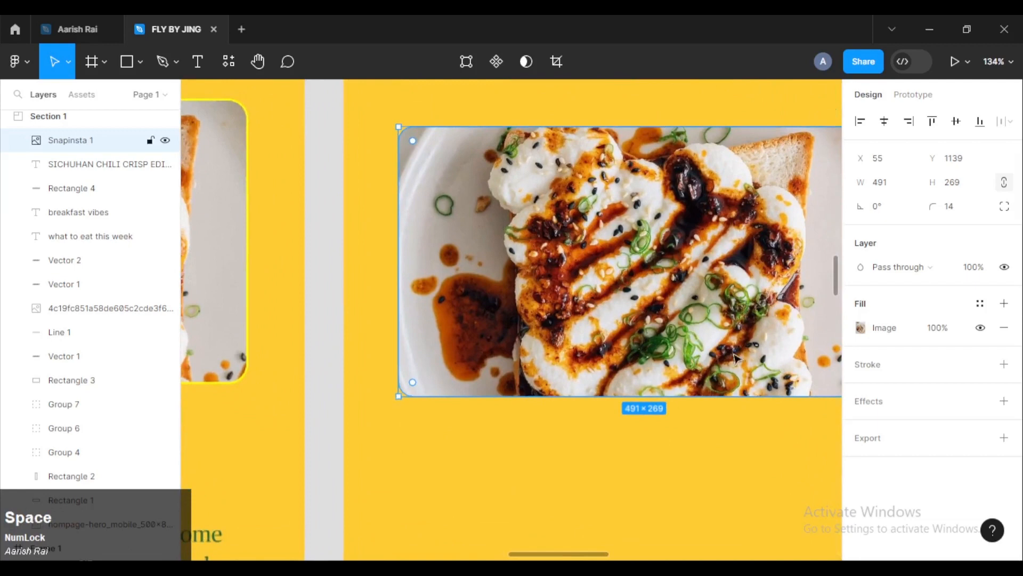
ctrl+scroll(252, 295, up, 4)
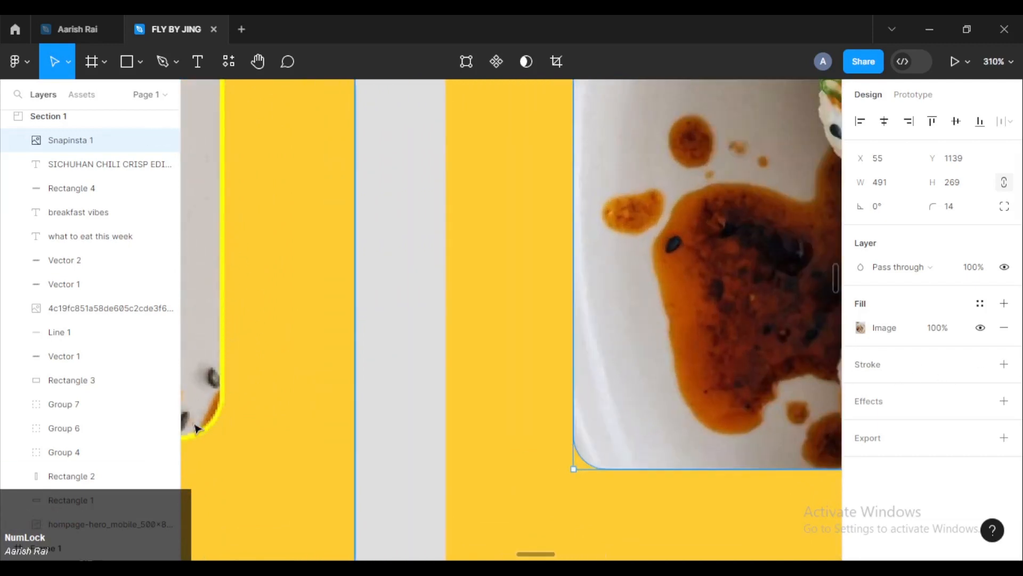
click(1003, 365)
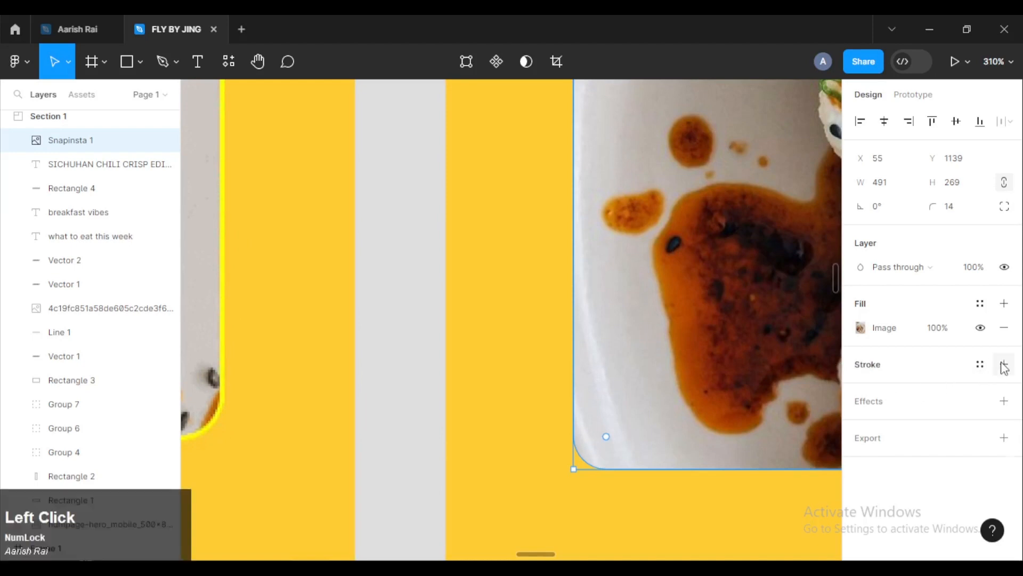
click(861, 389)
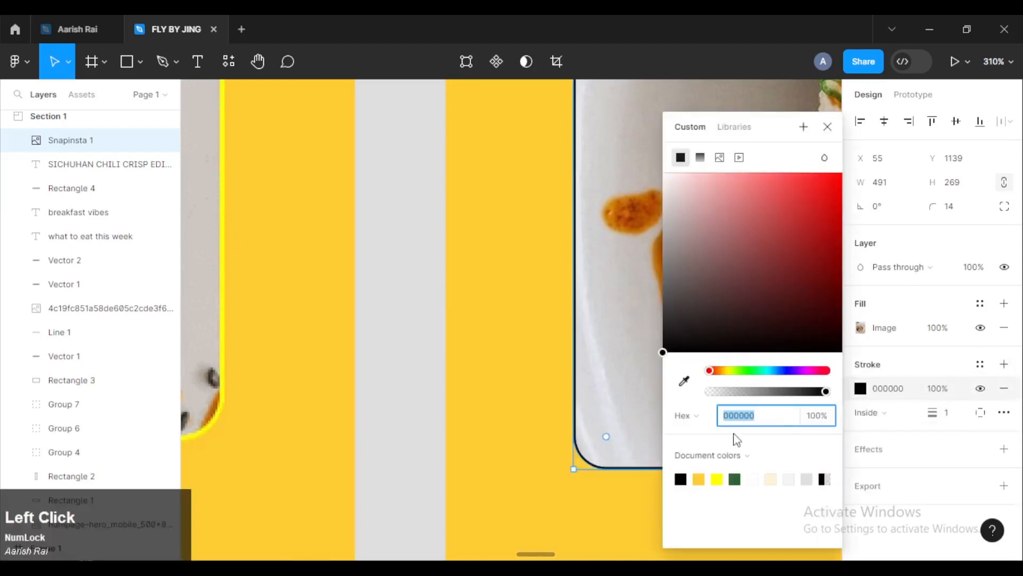
click(719, 478)
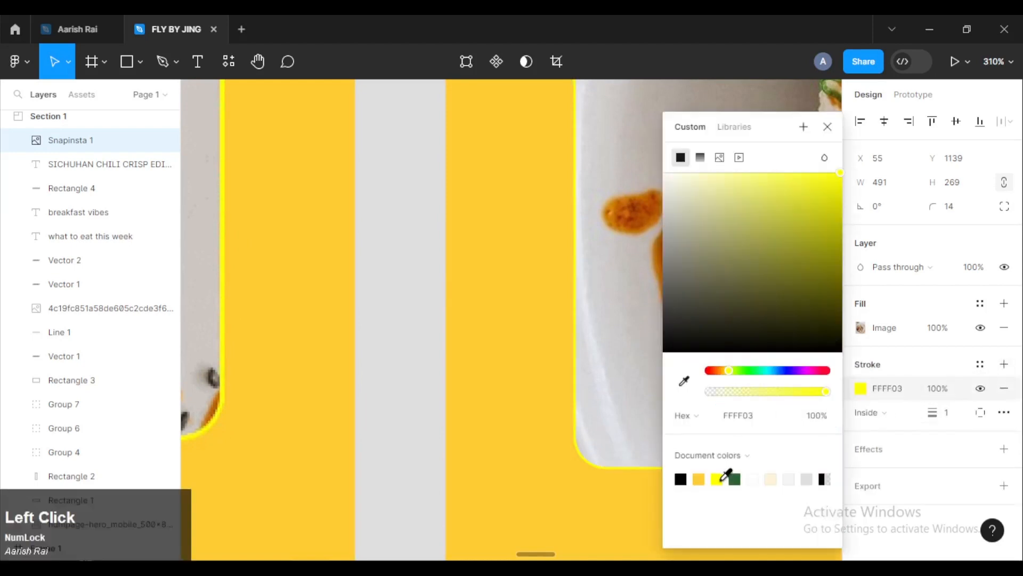
click(827, 127)
click(396, 244)
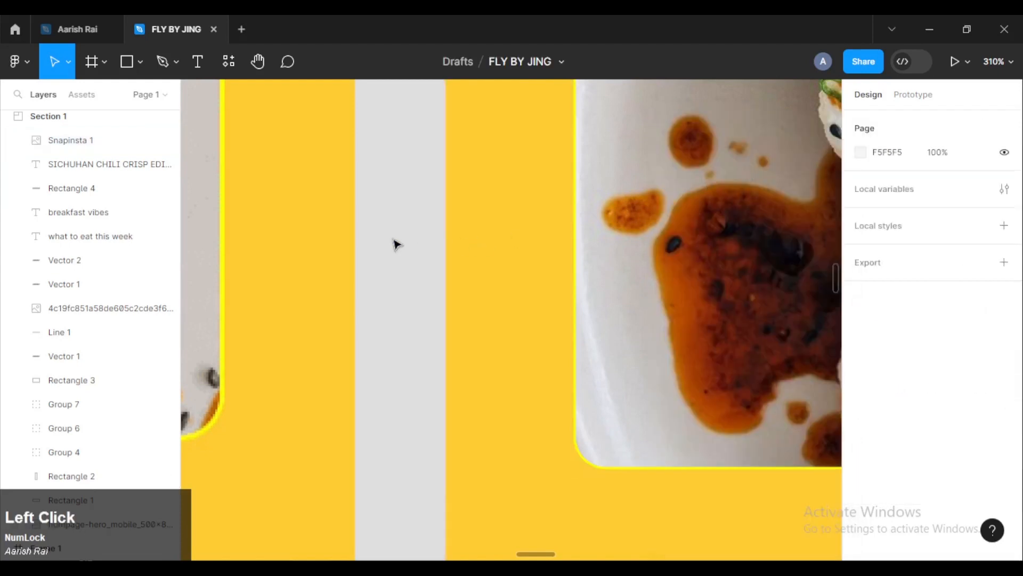
Set the toast photo's yellow stroke weight to 2.
scroll(446, 240, down, 5)
scroll(443, 247, up, 3)
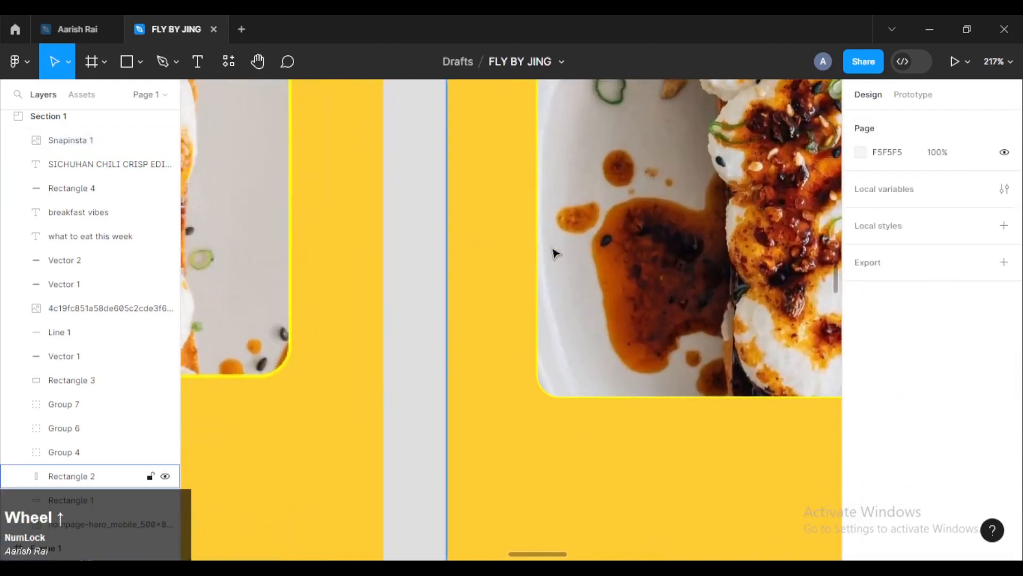
click(623, 260)
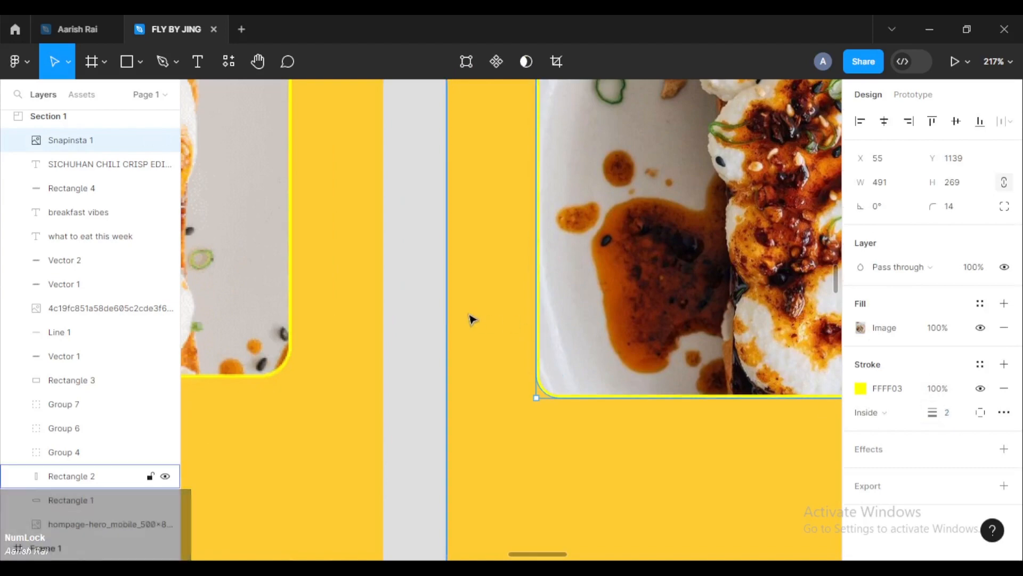
click(426, 319)
Draw a text box about 415 × 95 below the toast photo in the new design.
scroll(427, 318, down, 8)
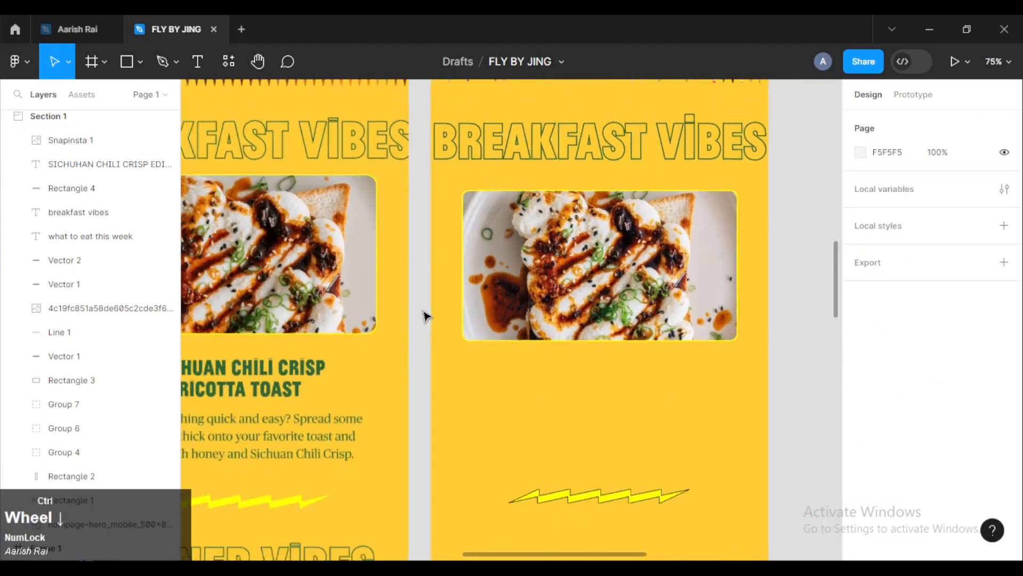
scroll(731, 264, down, 1)
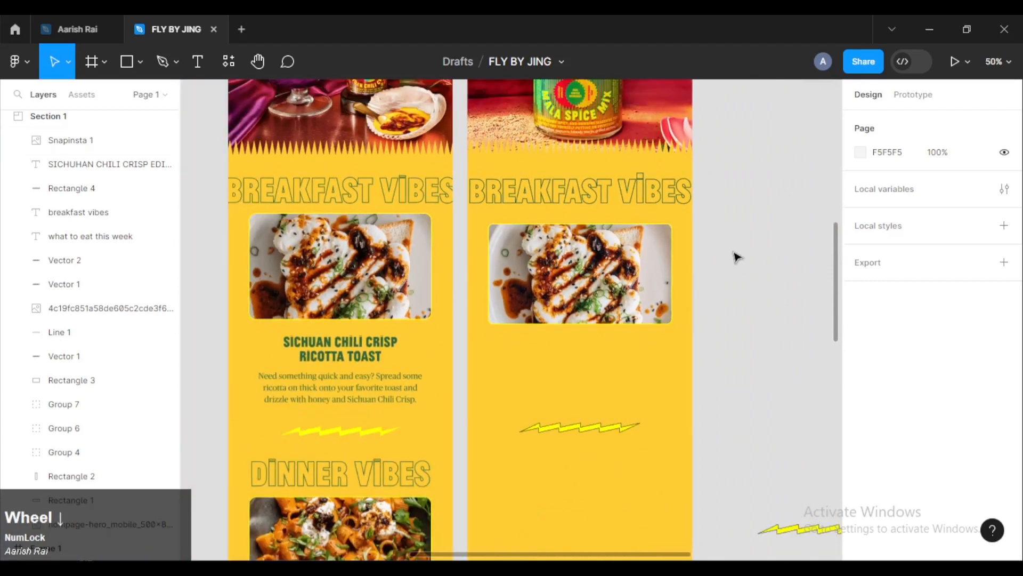
scroll(682, 309, up, 1)
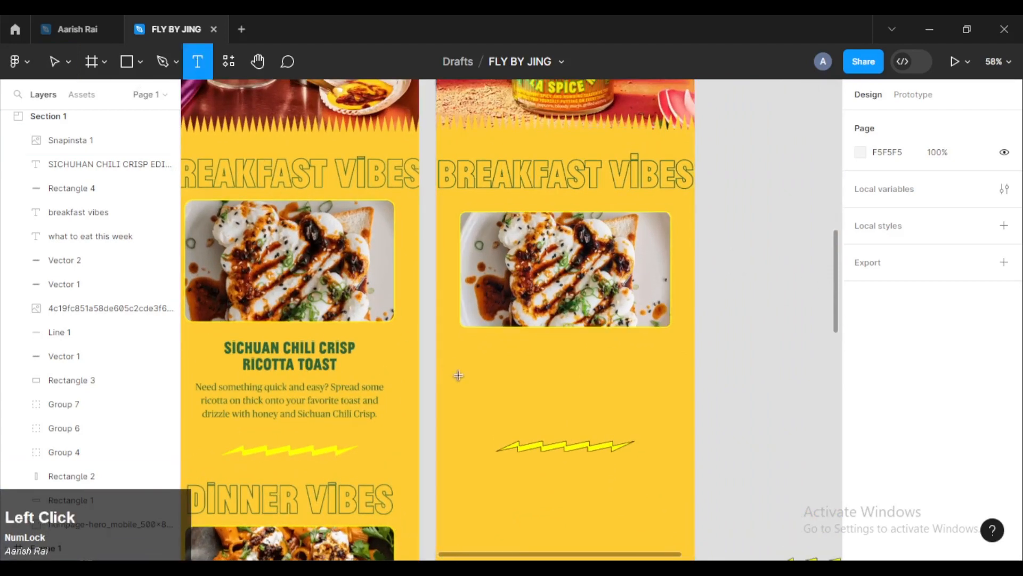
drag(479, 342, 658, 385)
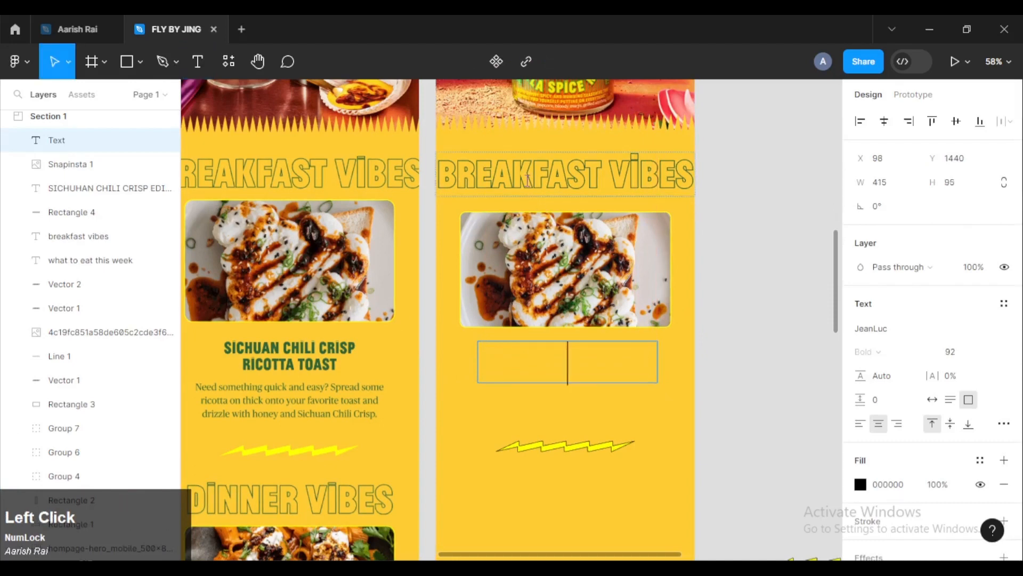
Copy the title "SICHUHAN chili crisp ricotta toast" from the finished design's file into the new text box in FLY BY JING.
click(76, 26)
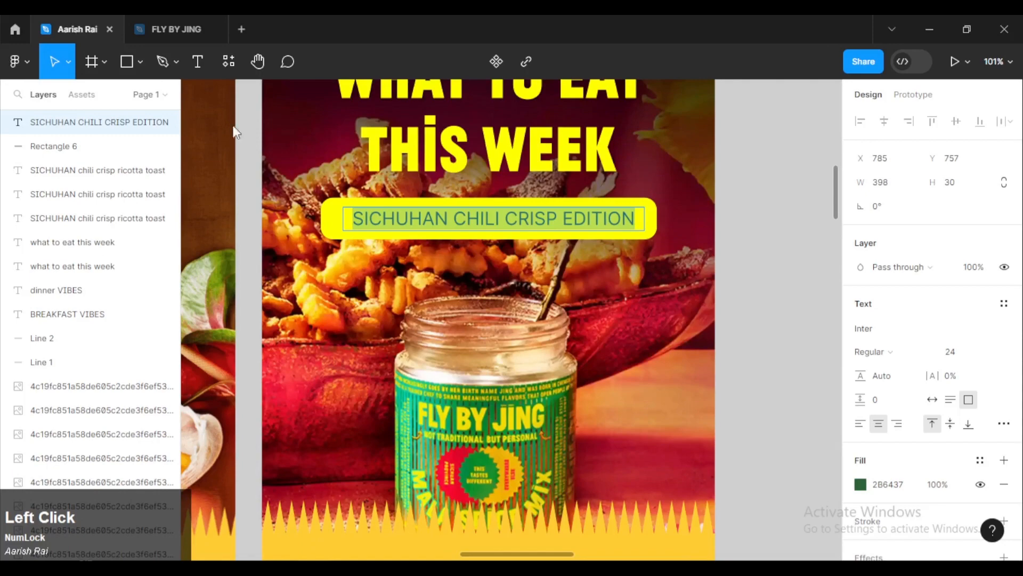
scroll(485, 273, down, 8)
scroll(485, 272, down, 3)
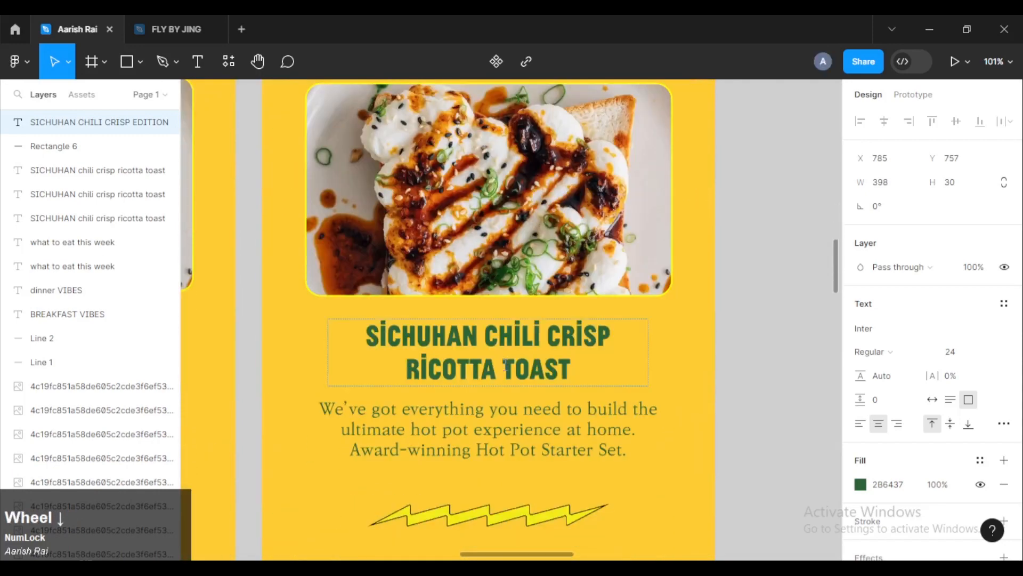
double_click(486, 351)
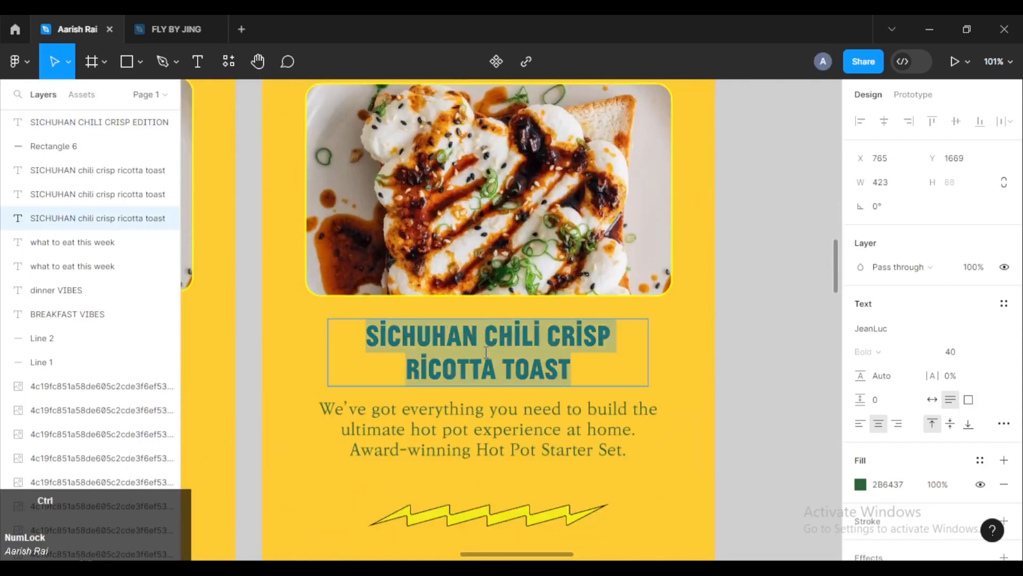
key(alt+Tab)
click(161, 17)
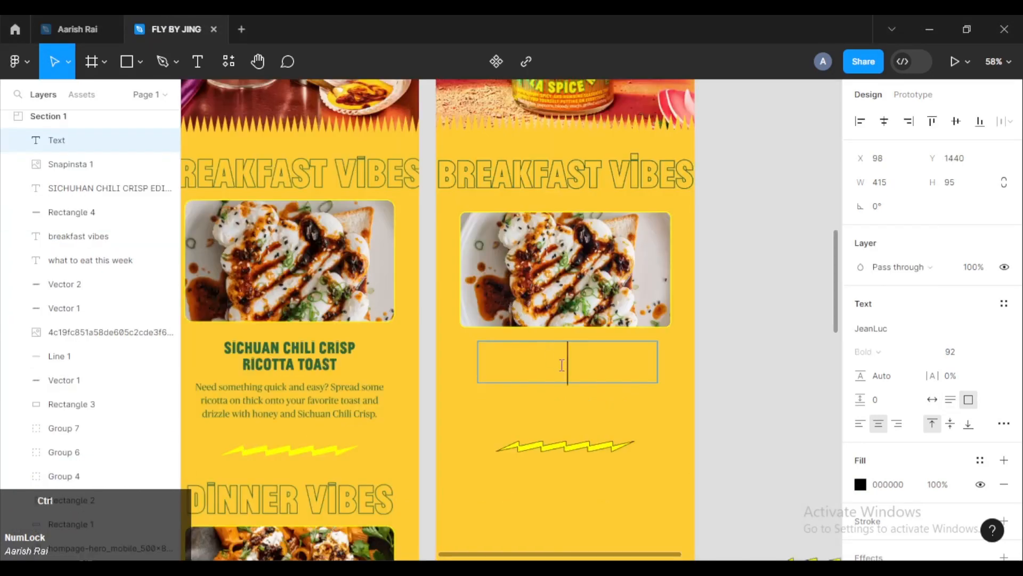
text(SICHUHAN chili crisp ricotta toast)
click(793, 327)
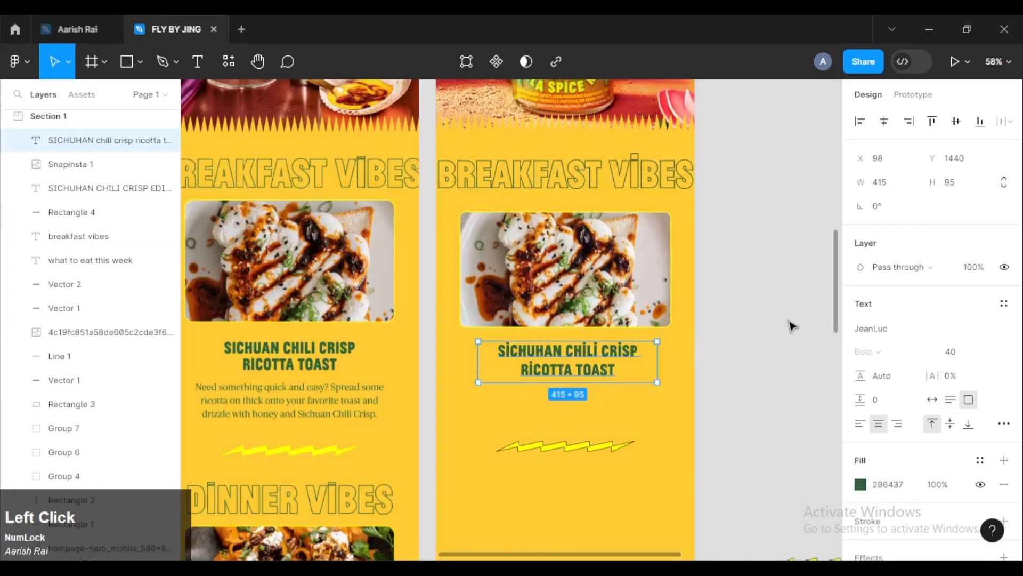
Switch back to the finished design's file and select the whole hot pot description below the recipe title.
scroll(784, 327, down, 2)
scroll(762, 330, down, 1)
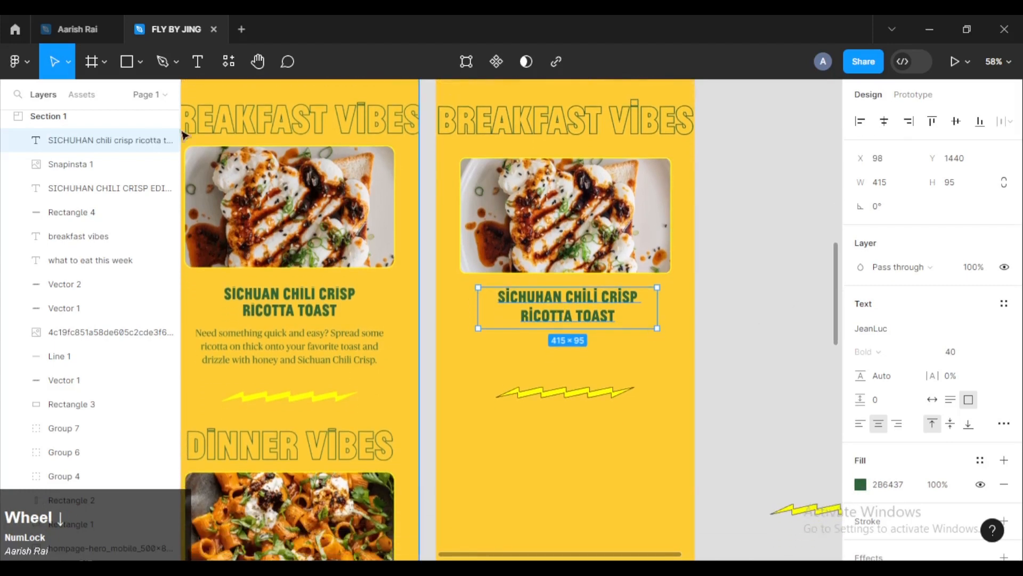
click(72, 29)
click(425, 417)
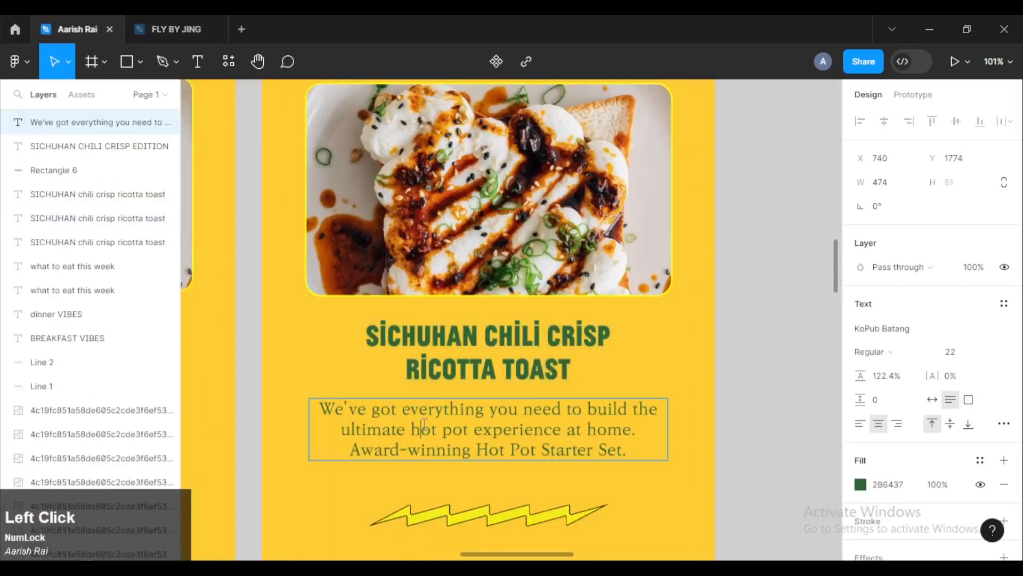
key(ctrl+a)
Try changing the fill of the finished design's recipe title to FFCC33 and compare it with the neighbouring reference.
click(471, 336)
triple_click(471, 336)
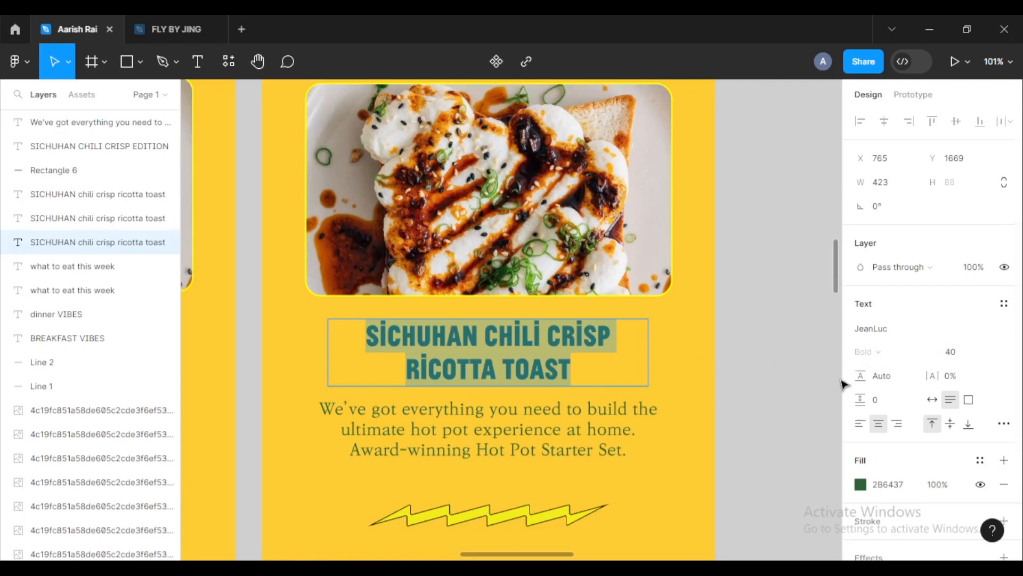
click(859, 485)
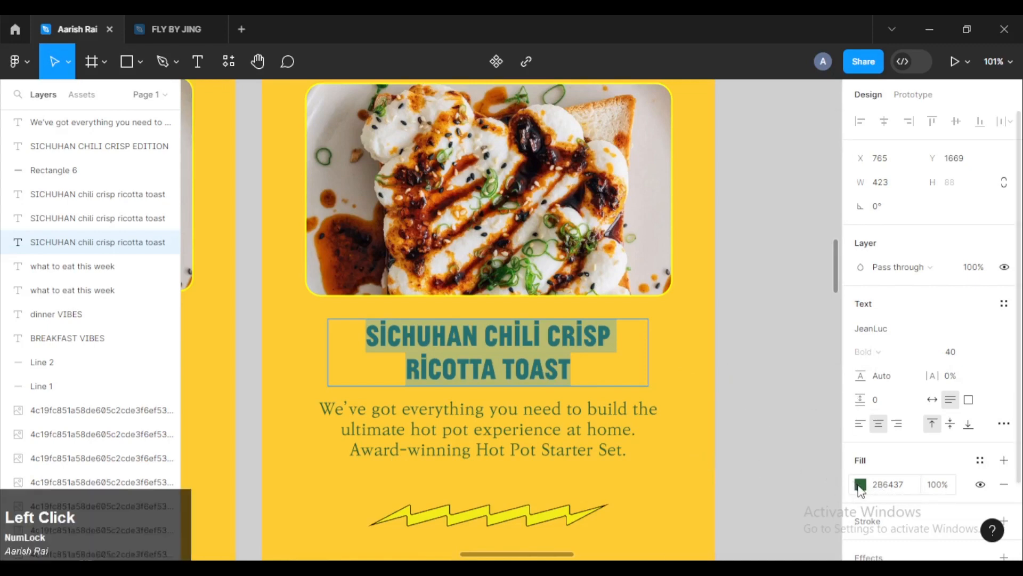
click(685, 382)
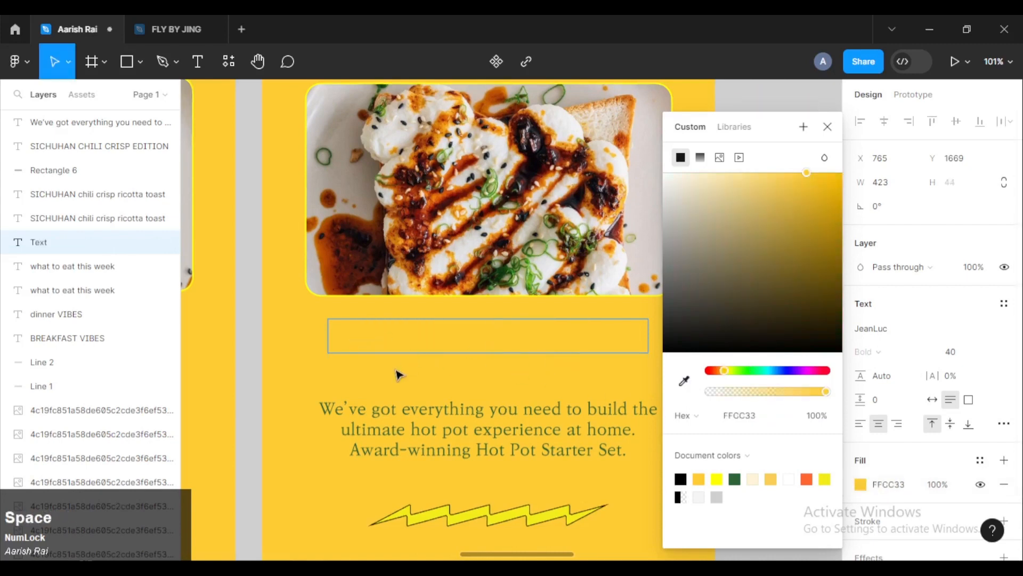
click(828, 127)
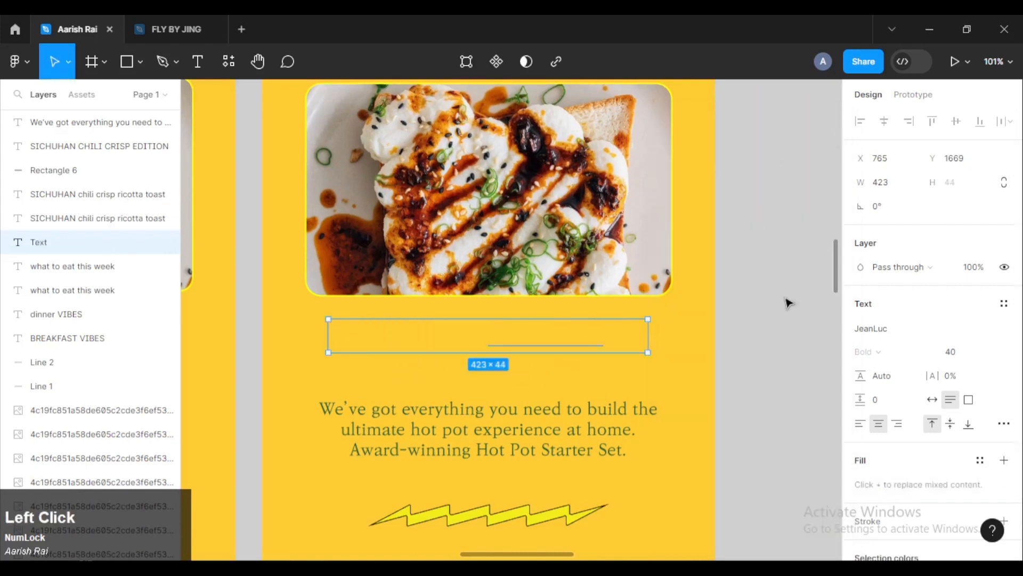
click(720, 305)
drag(500, 318, 797, 317)
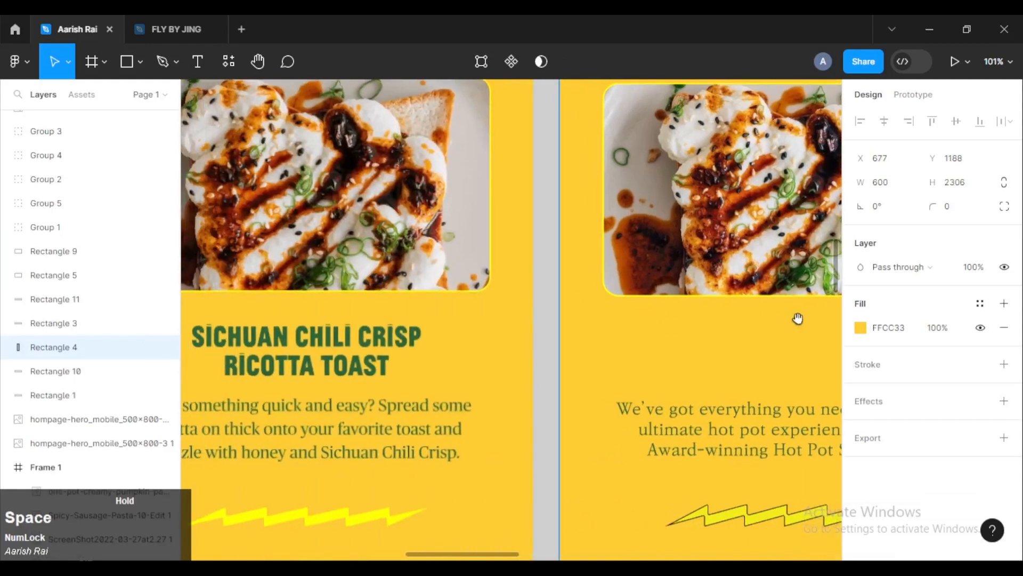
drag(456, 350, 539, 350)
scroll(384, 405, up, 3)
ctrl+scroll(371, 437, up, 5)
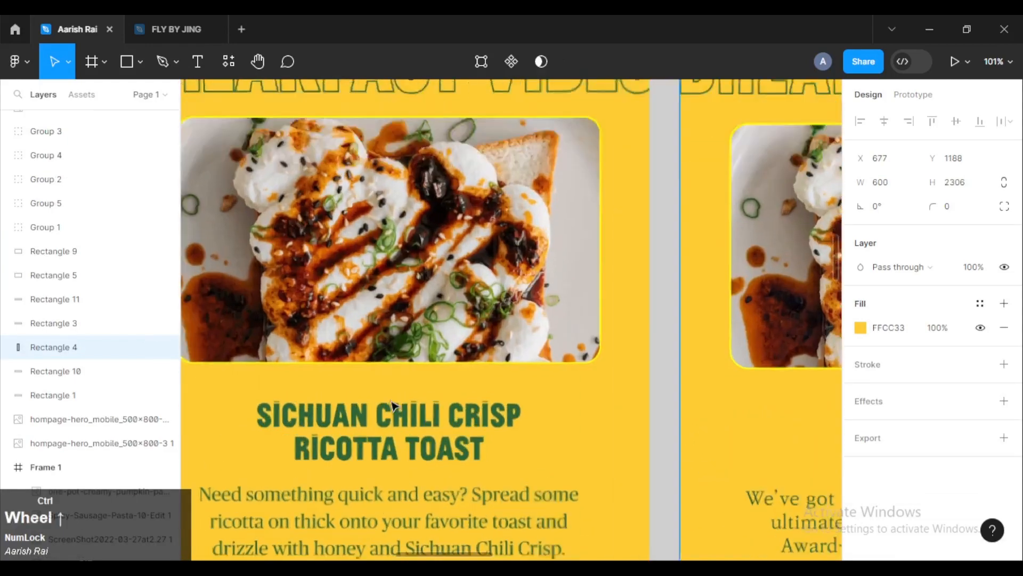
ctrl+scroll(375, 433, down, 5)
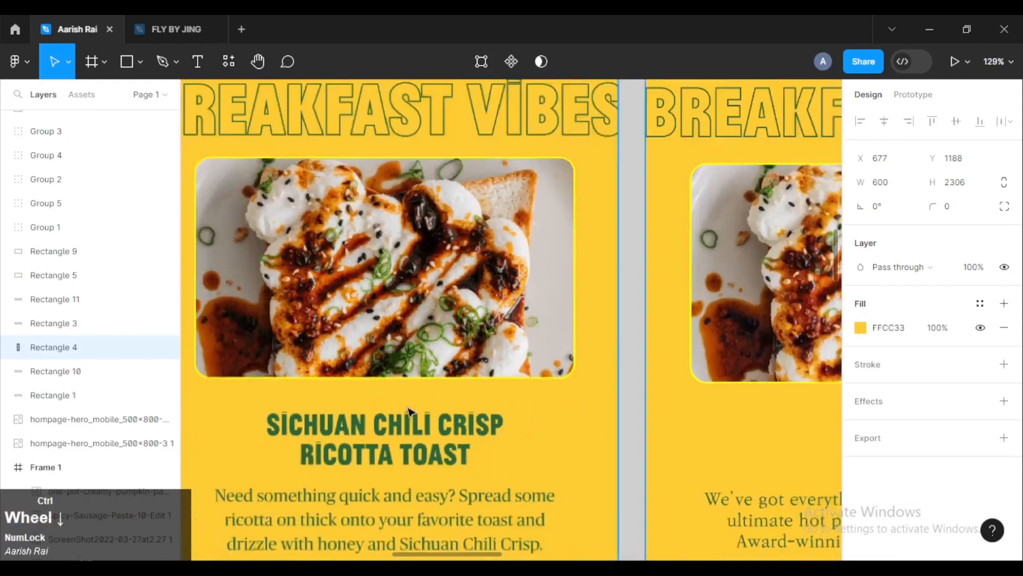
Undo the fill and text changes made to the finished design's recipe title, then deselect it.
key(ctrl+z)
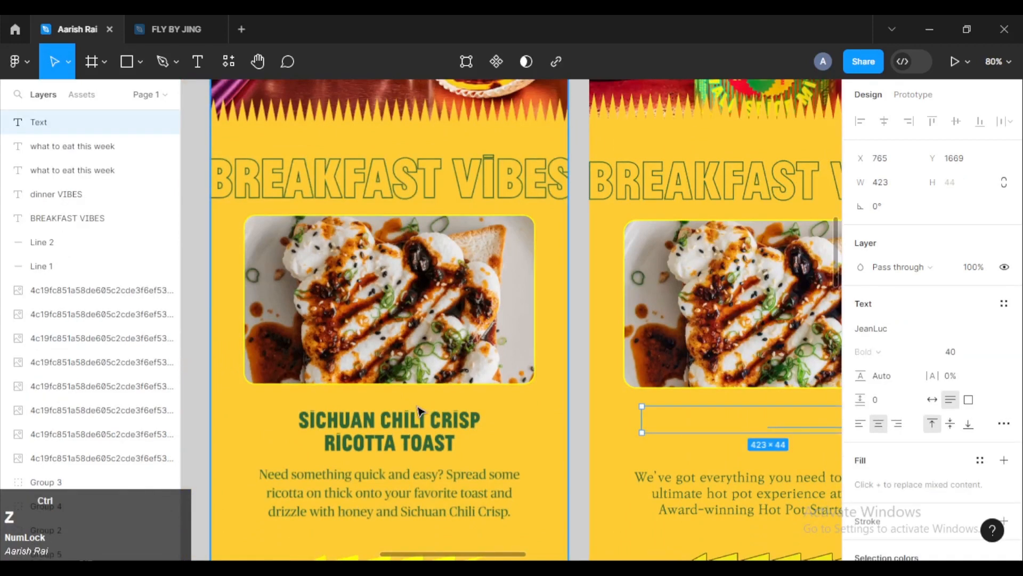
key(ctrl+z)
key(ctrl+z)
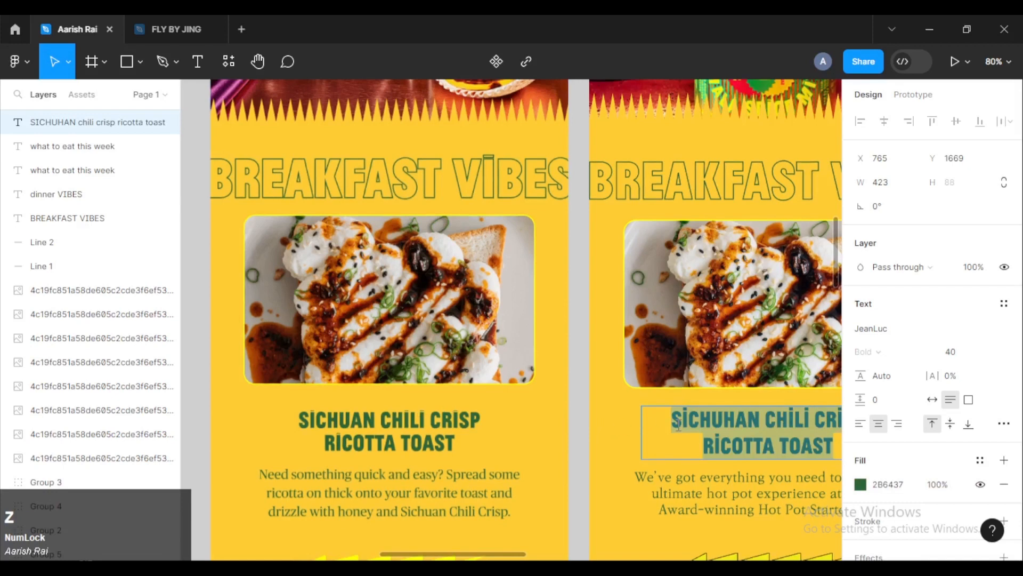
click(679, 425)
key(ctrl+z)
key(ctrl+z)
click(590, 376)
click(581, 380)
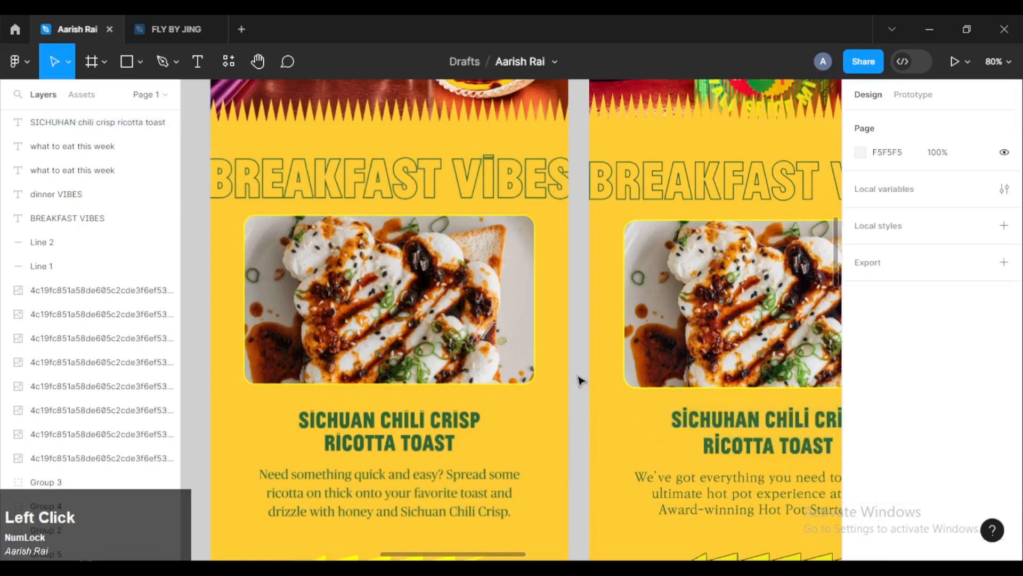
Select the finished design's recipe title text to review its font, size and fill.
key(space)
drag(580, 379, 350, 222)
double_click(490, 255)
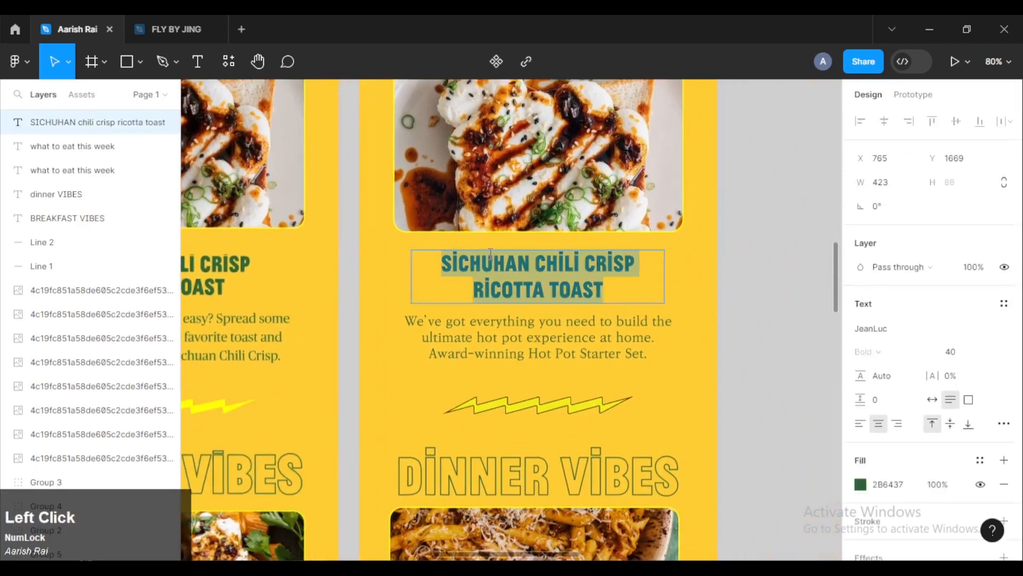
key(ctrl)
click(785, 327)
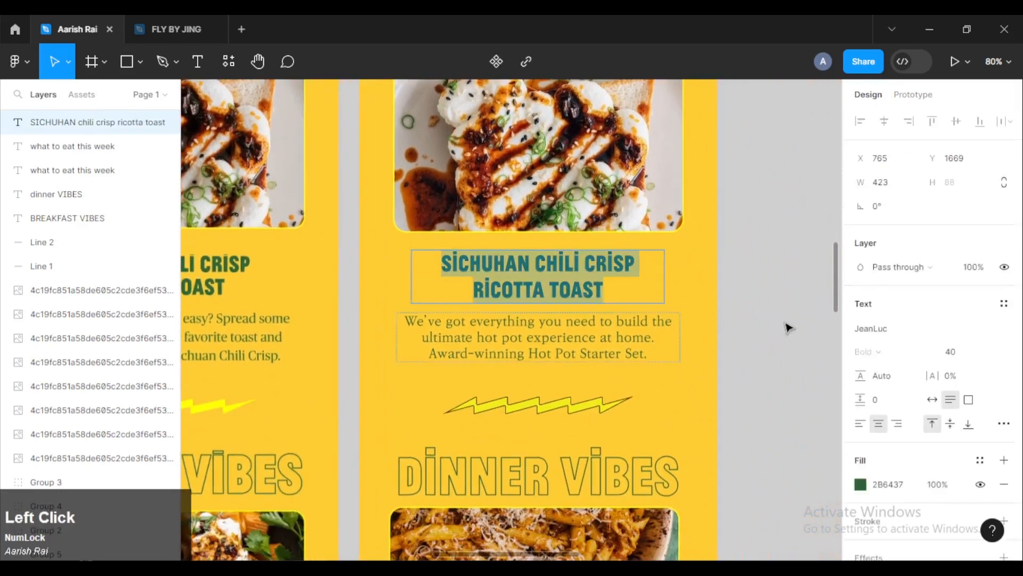
Select and copy the hot pot description text in the finished design, checking its font family and weight options.
double_click(603, 341)
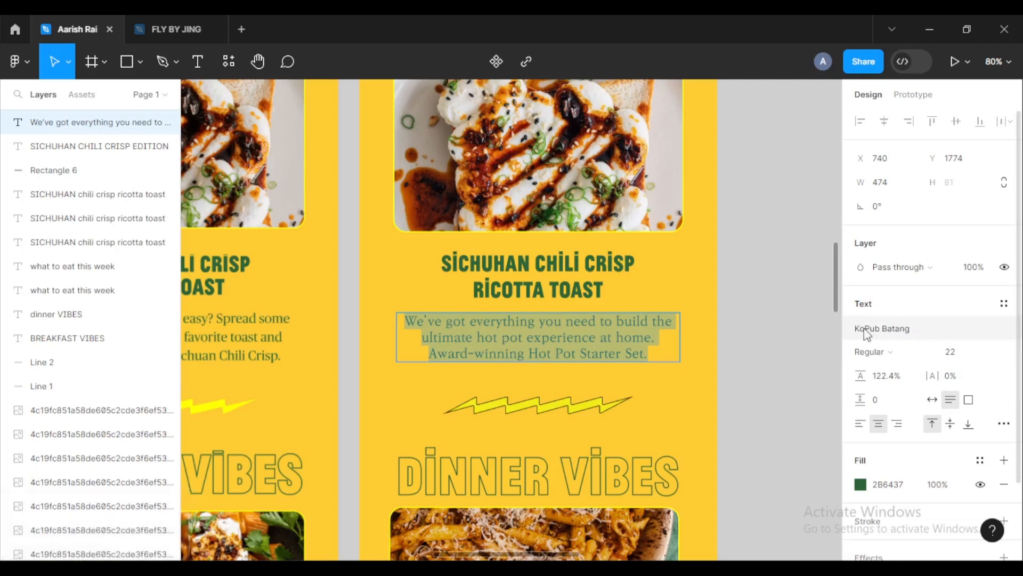
click(889, 329)
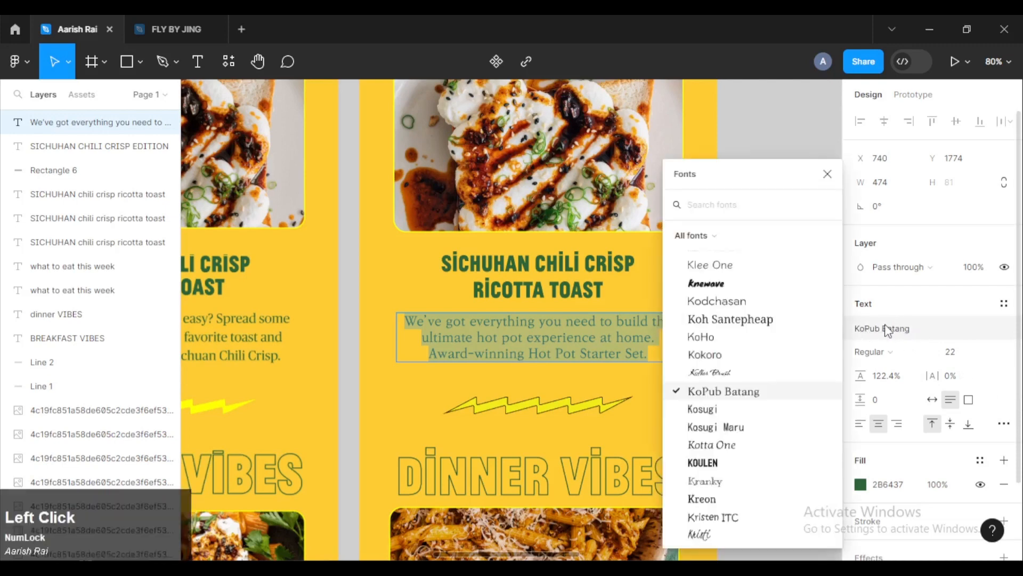
click(828, 175)
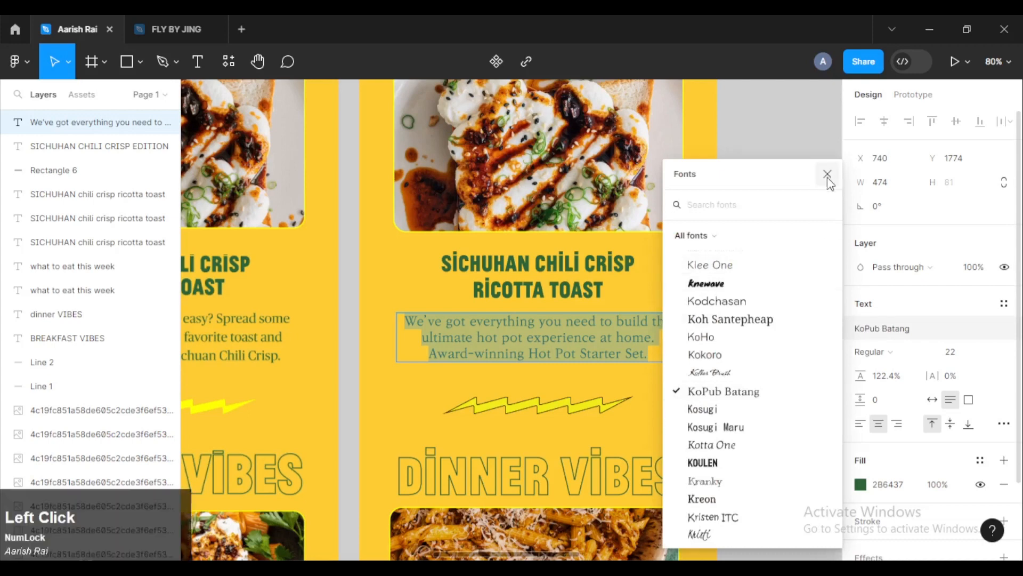
click(894, 352)
click(896, 354)
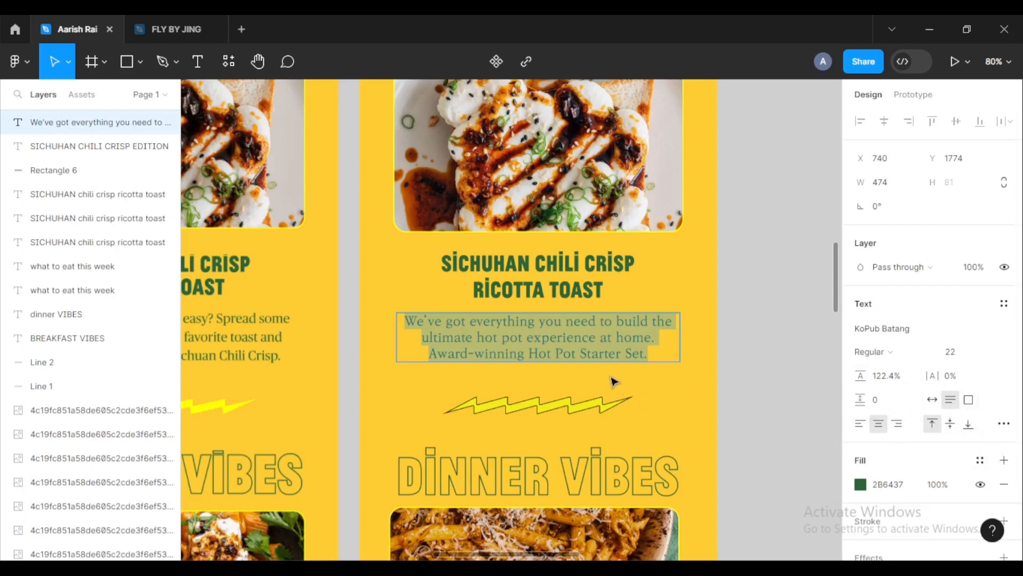
Paste the hot pot description into the FLY BY JING design and place it below the recipe title at about Y 1535.
click(159, 31)
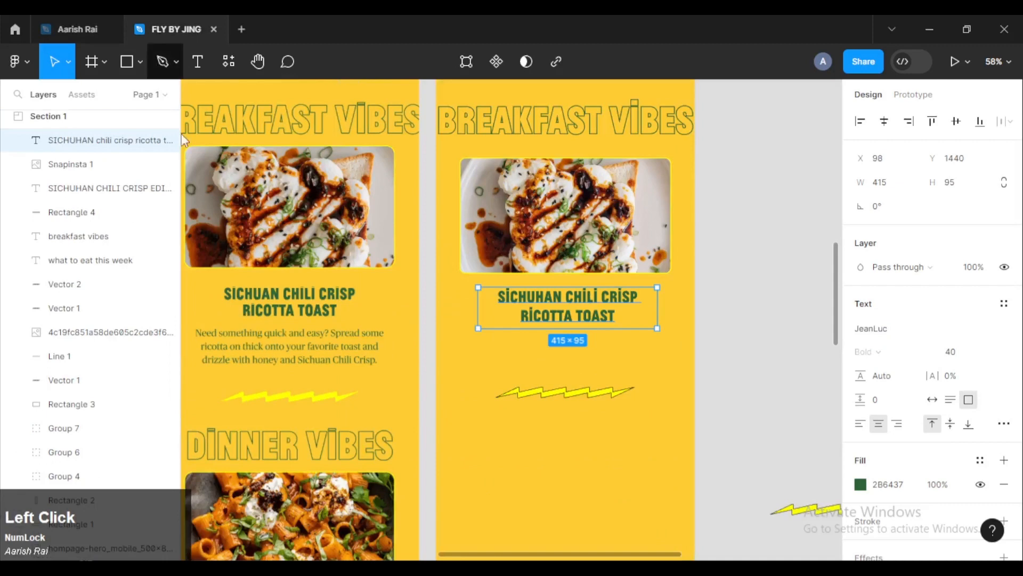
ctrl+scroll(541, 364, up, 2)
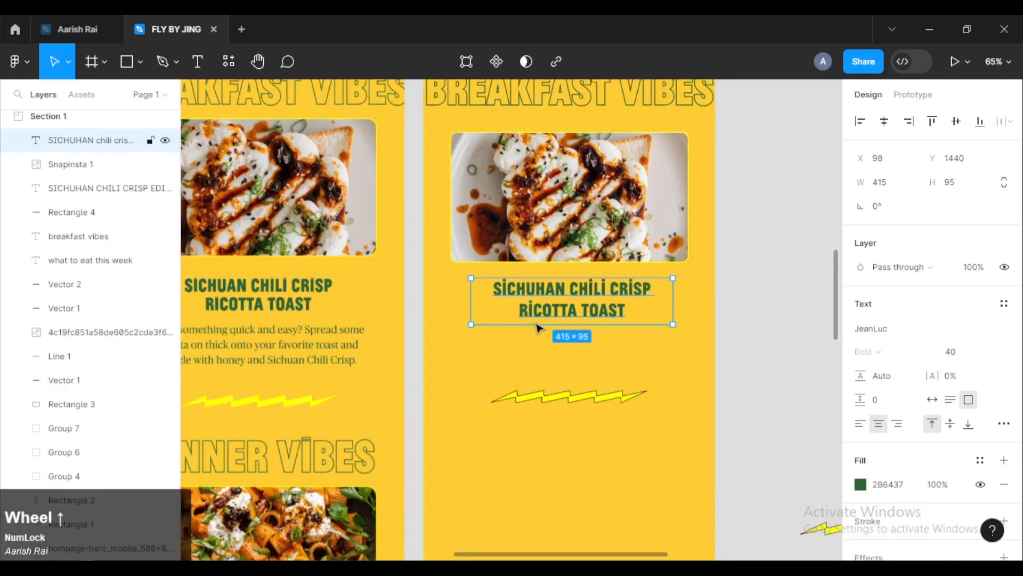
click(521, 358)
key(ctrl+v)
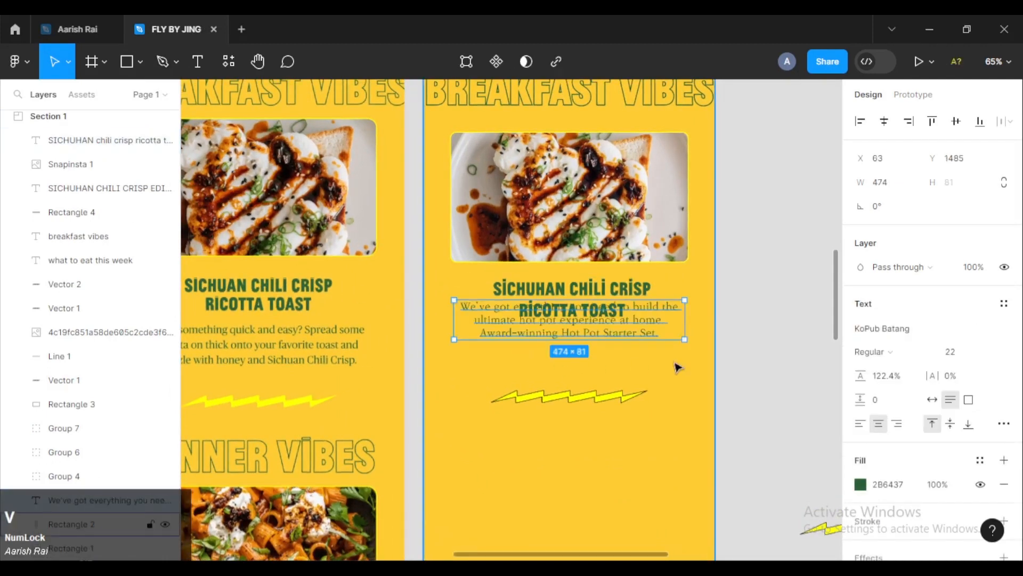
click(788, 308)
drag(621, 337, 625, 363)
drag(860, 158, 846, 212)
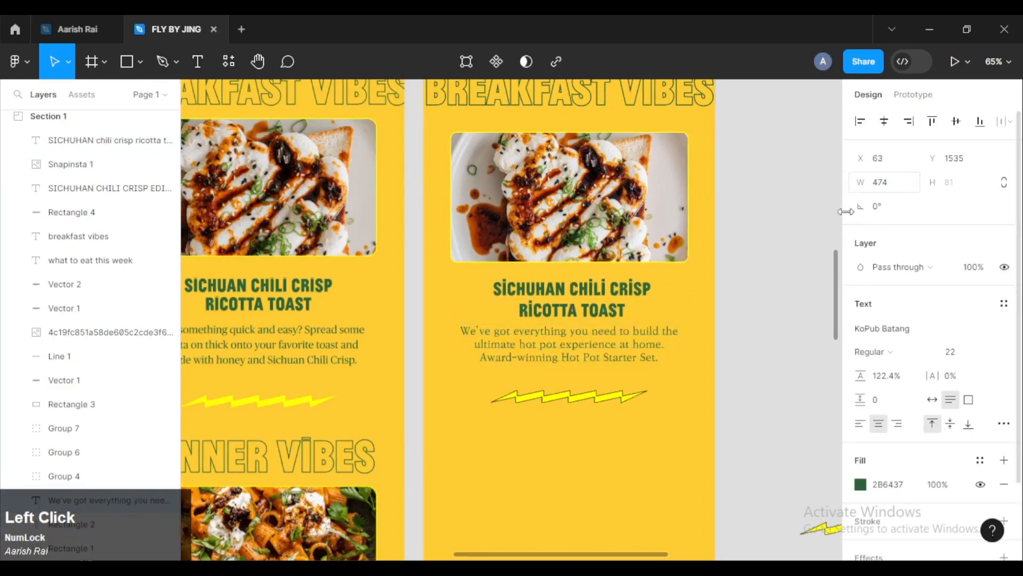
click(793, 306)
Move the hot pot description slightly down to widen the gap below the recipe title.
scroll(793, 305, down, 2)
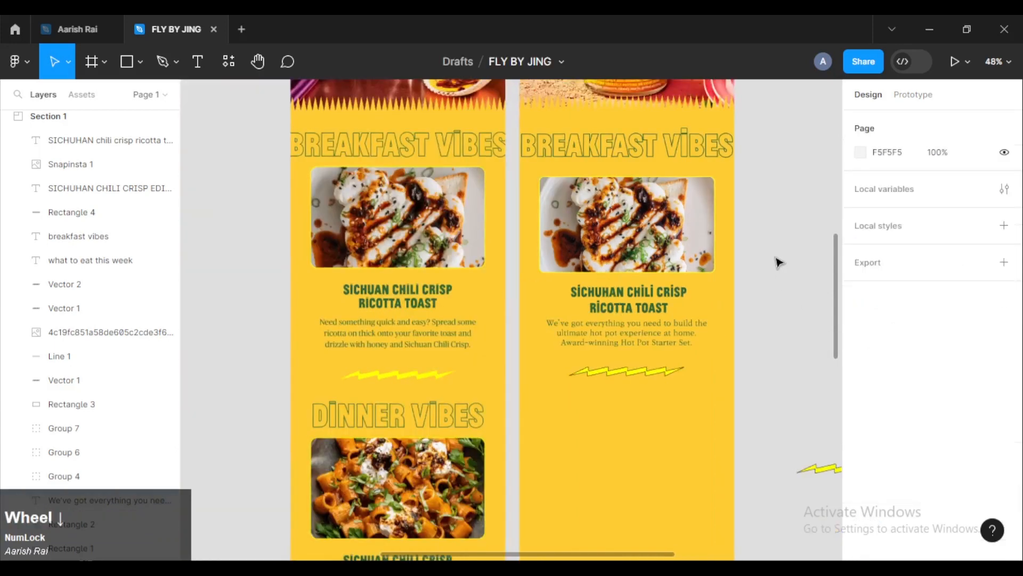
click(650, 338)
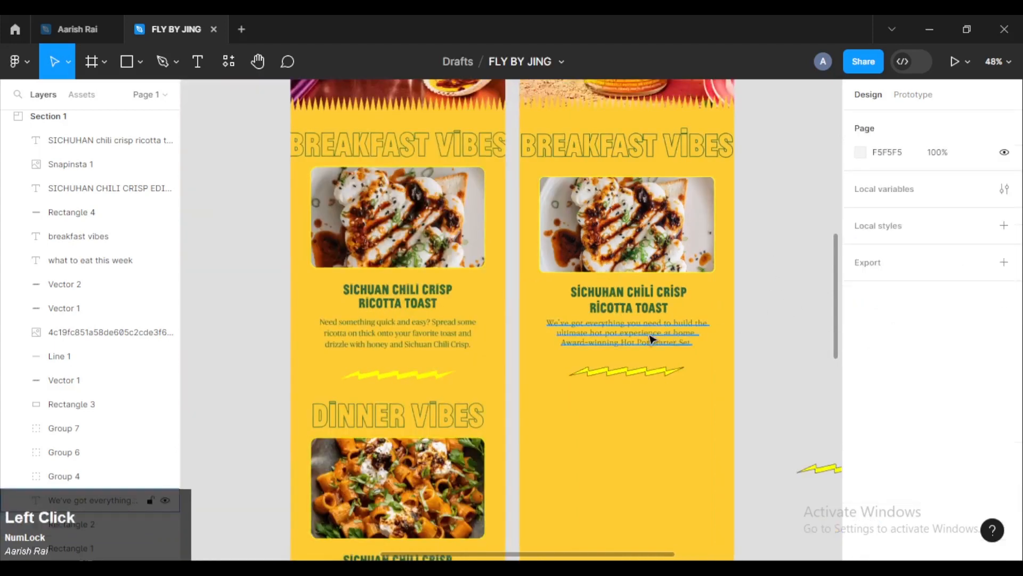
click(783, 278)
scroll(781, 279, down, 1)
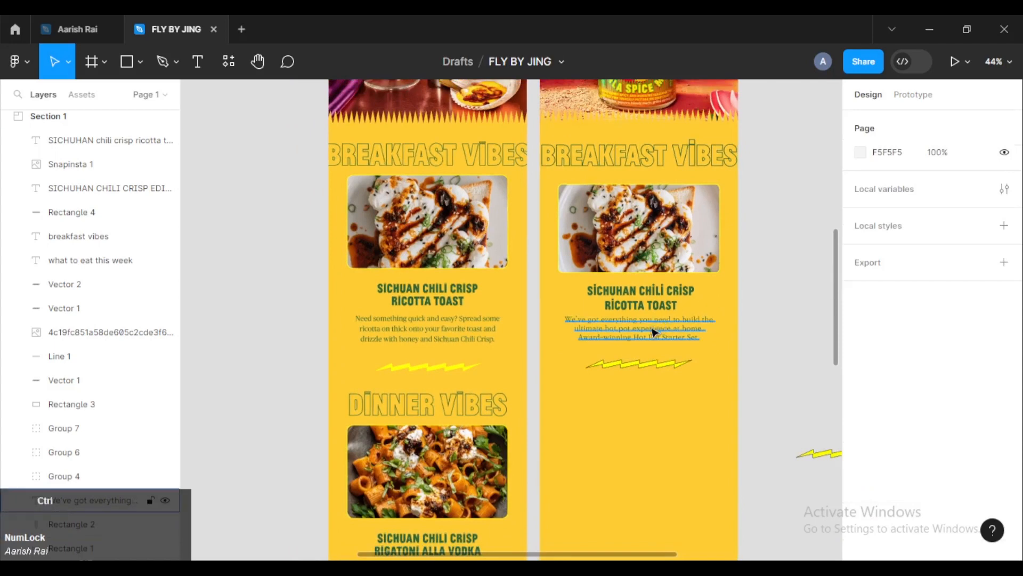
scroll(651, 328, up, 3)
drag(633, 327, 636, 335)
click(809, 259)
scroll(808, 258, down, 3)
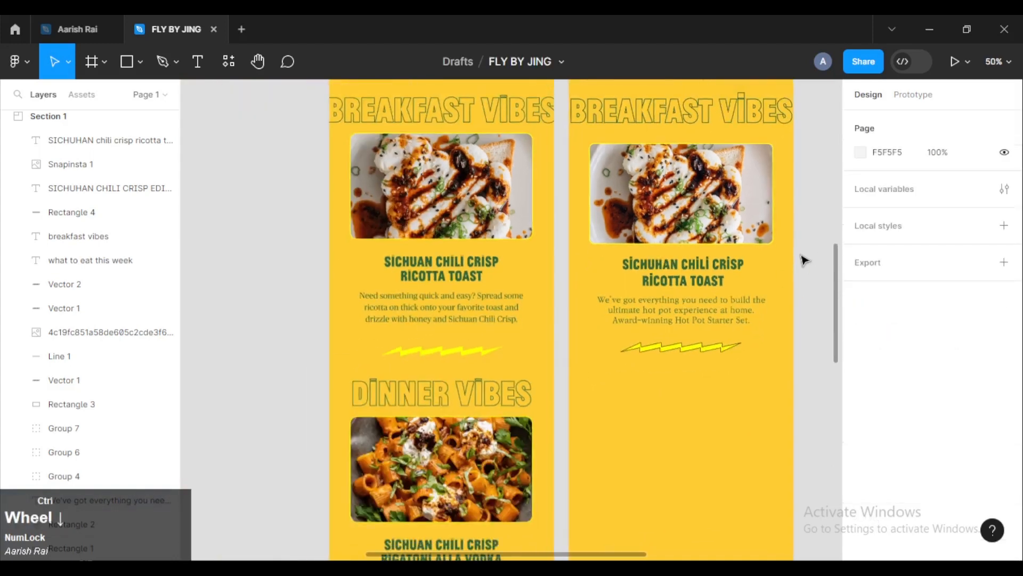
Compare the top of the reference email with Section 1, examining the header bar and hero area.
drag(795, 238, 704, 401)
scroll(785, 283, down, 3)
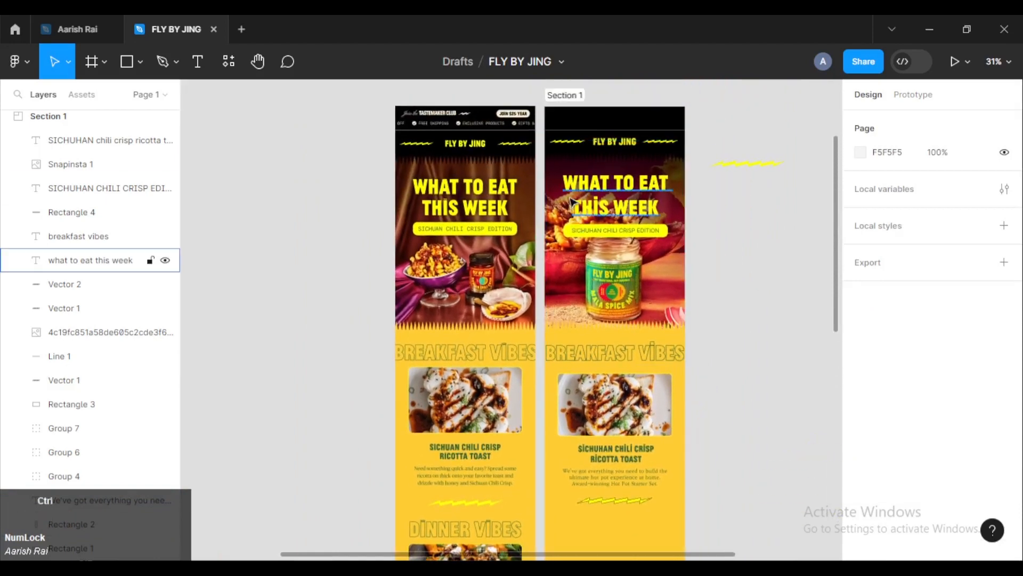
scroll(565, 176, up, 3)
drag(568, 140, 499, 176)
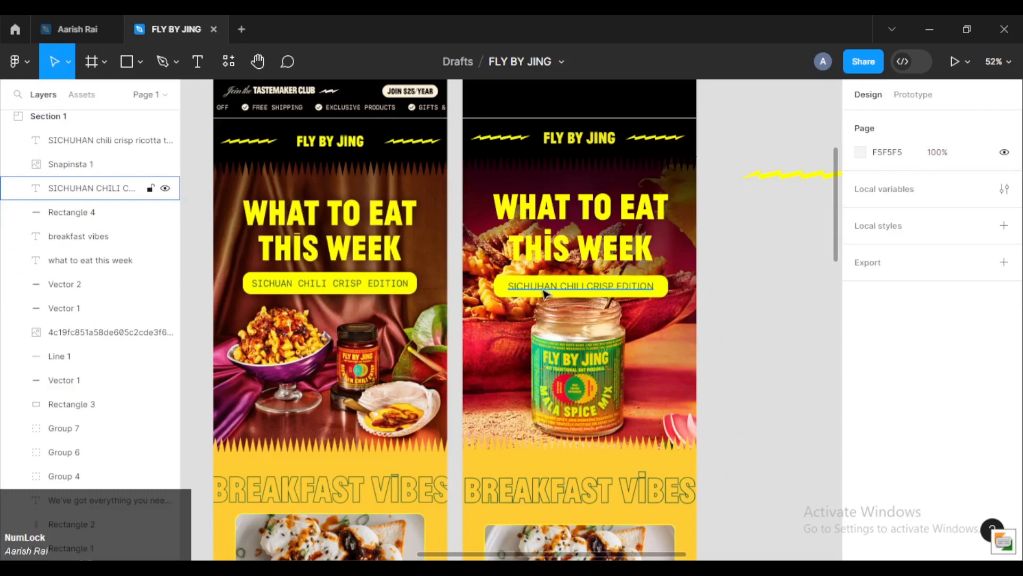
drag(556, 183, 506, 396)
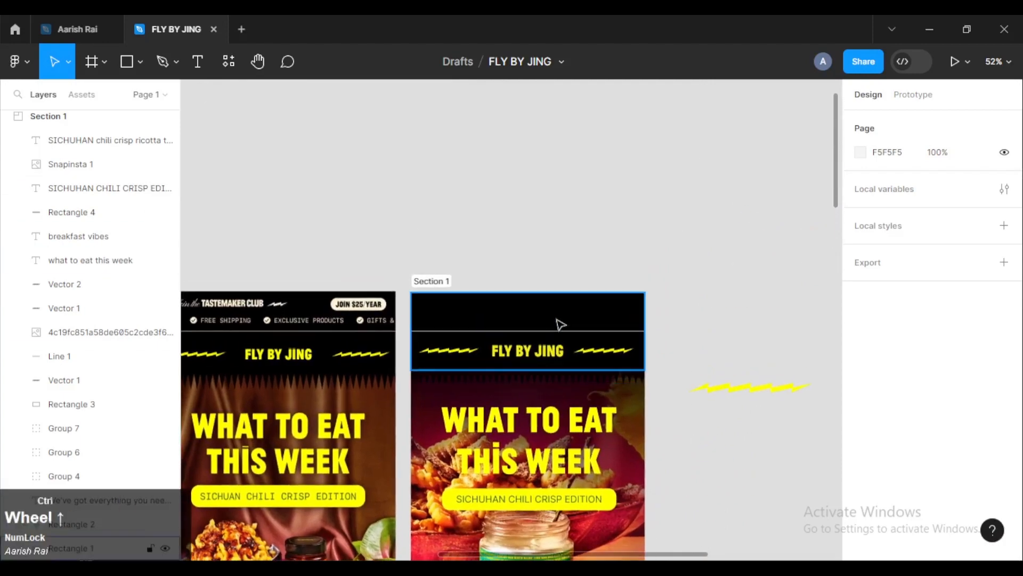
scroll(559, 324, up, 5)
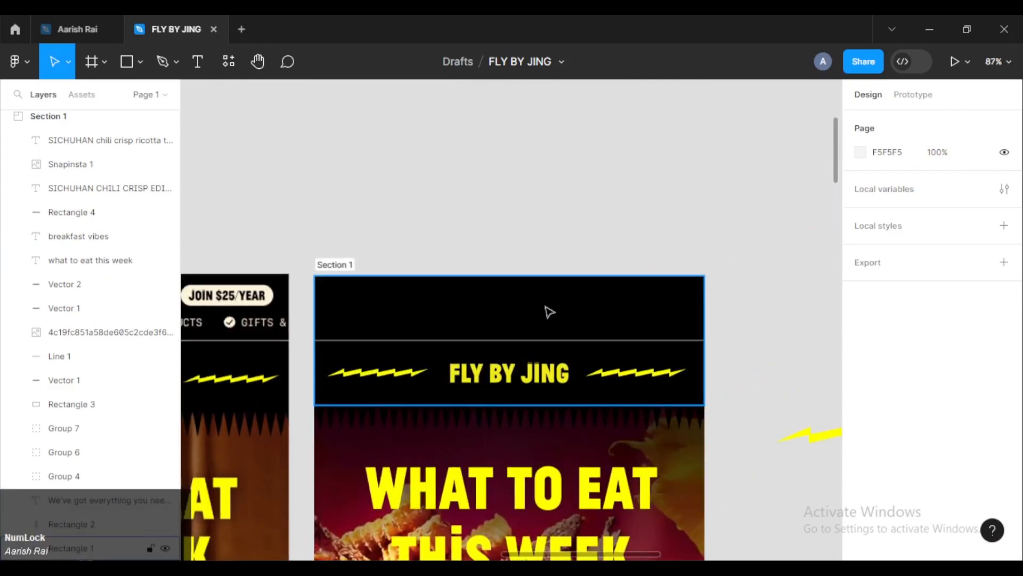
drag(480, 304, 822, 316)
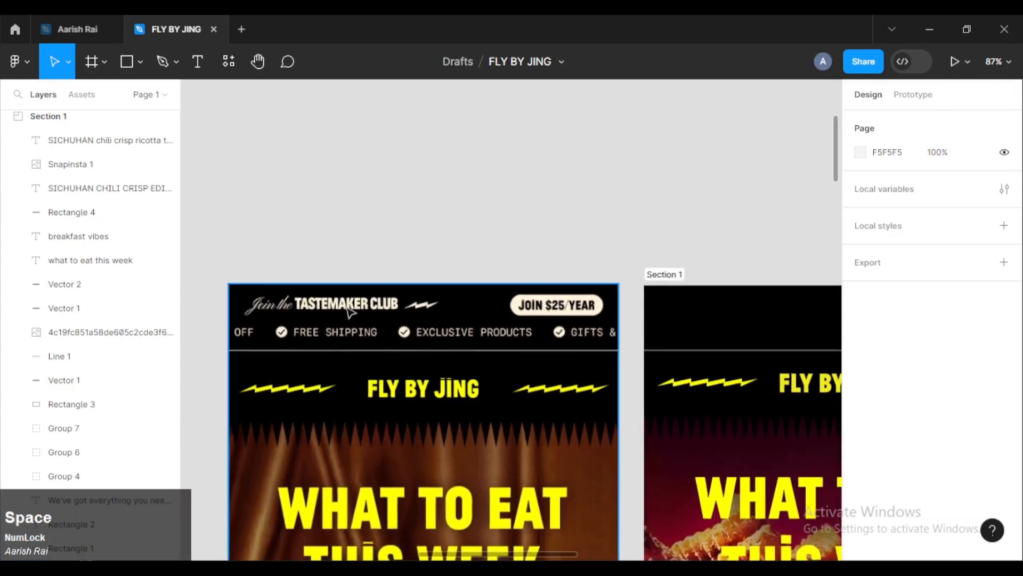
scroll(450, 421, down, 2)
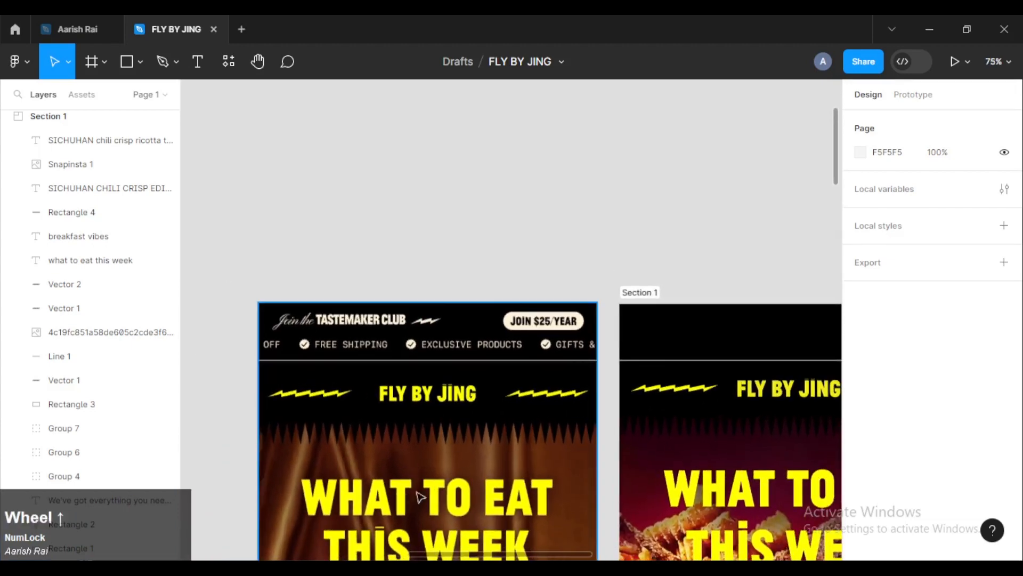
click(709, 500)
drag(696, 486, 586, 355)
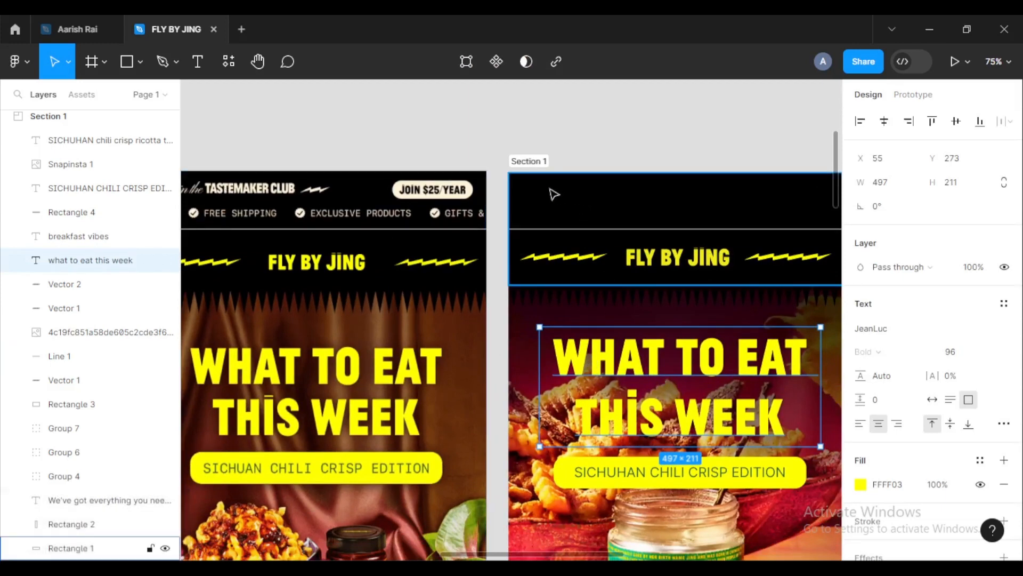
click(971, 356)
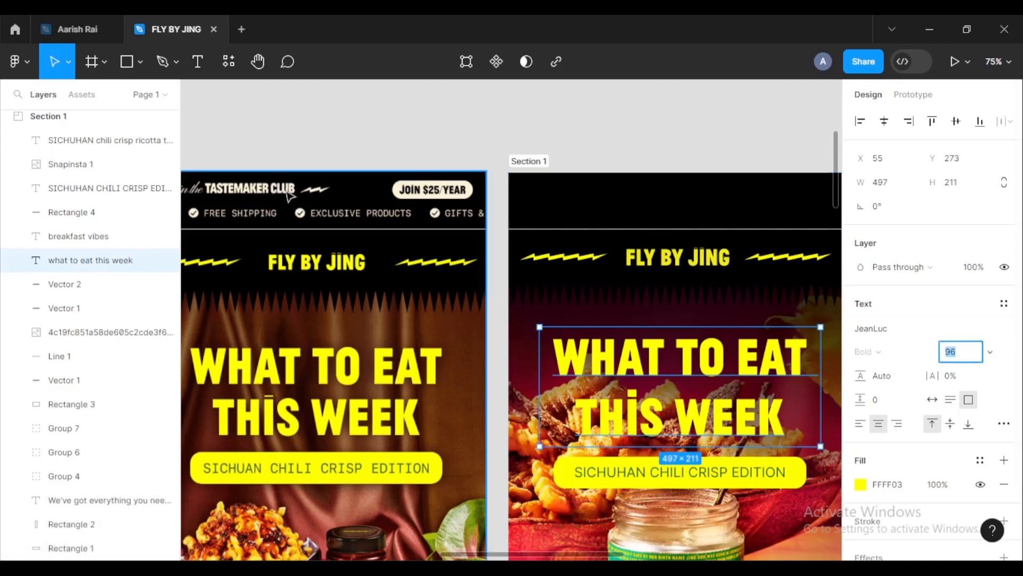
key(space)
drag(214, 182, 303, 206)
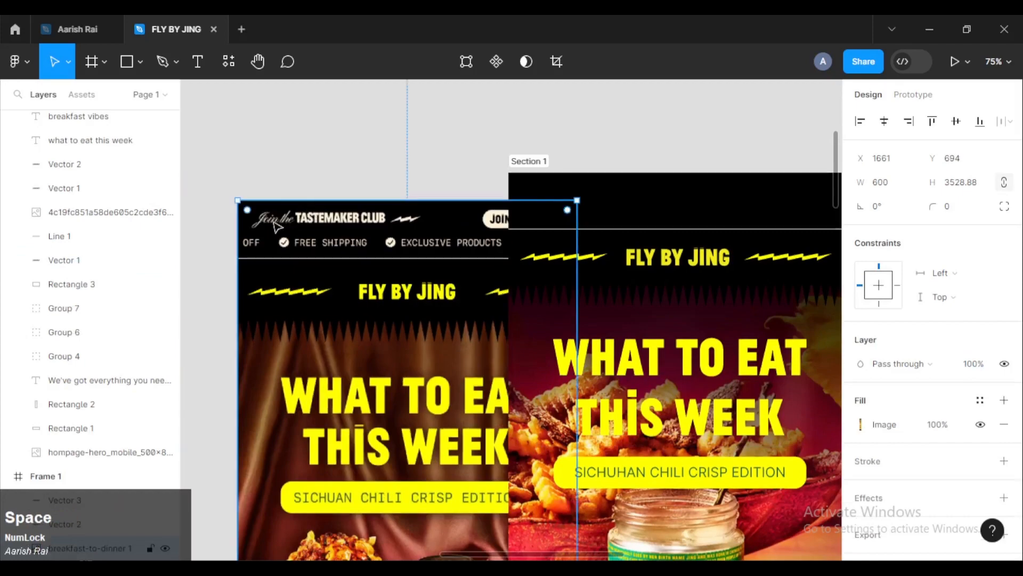
scroll(276, 226, up, 5)
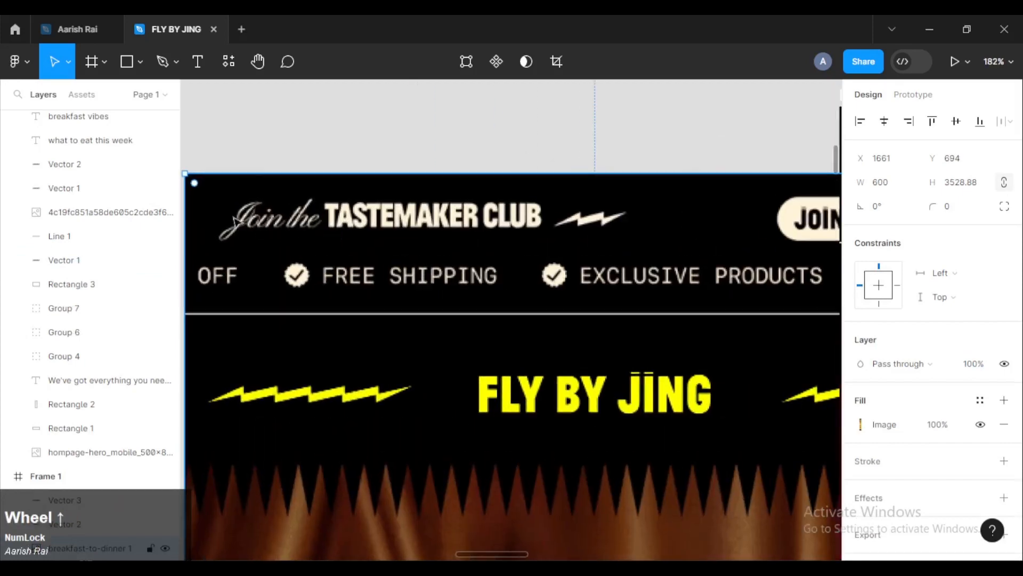
Check the header bar in the finished design's file, and undo the reference image move in the FLY BY JING file.
click(93, 30)
scroll(375, 219, up, 5)
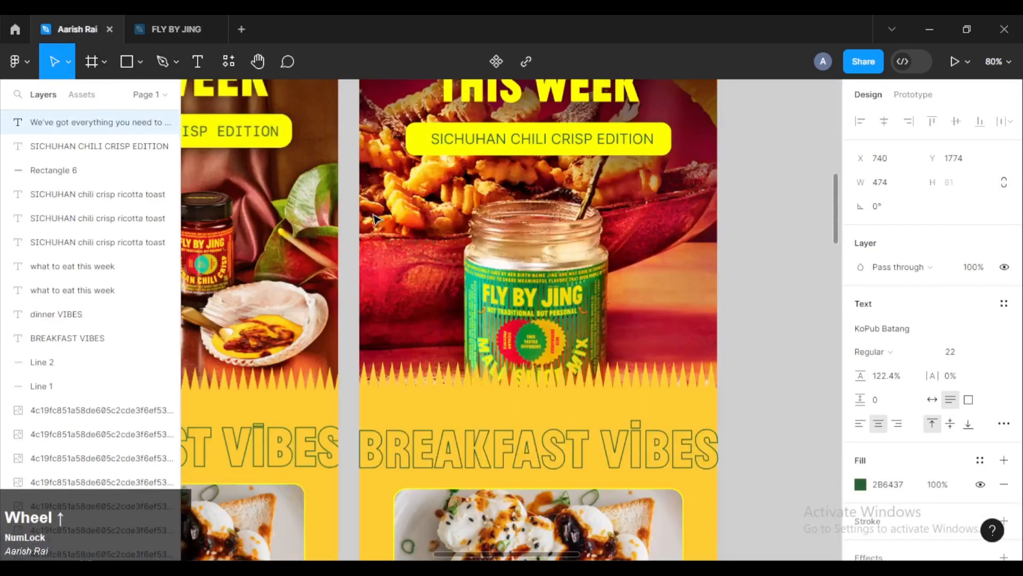
scroll(376, 219, up, 5)
scroll(368, 183, up, 3)
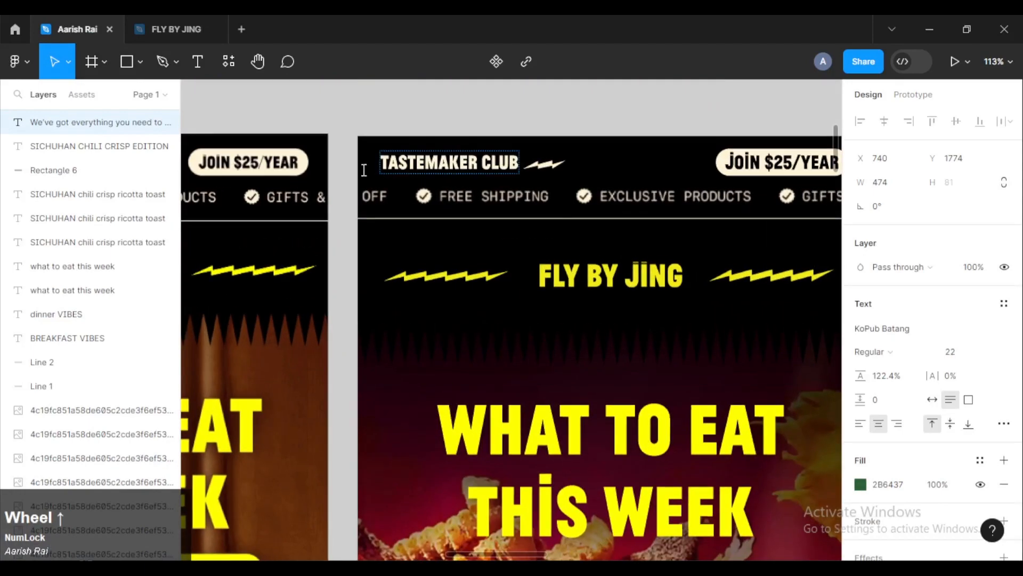
click(195, 31)
key(ctrl+z)
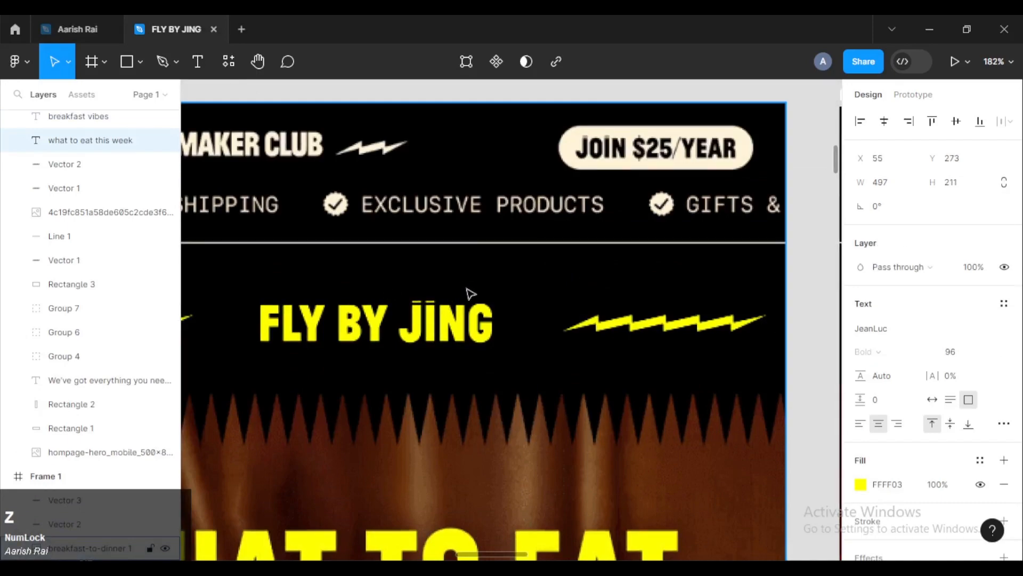
Examine the reference email's header bar, including the TASTEMAKER CLUB lettering, lightning bolt, JOIN $25/YEAR pill and perks row.
scroll(467, 289, down, 4)
scroll(466, 288, down, 10)
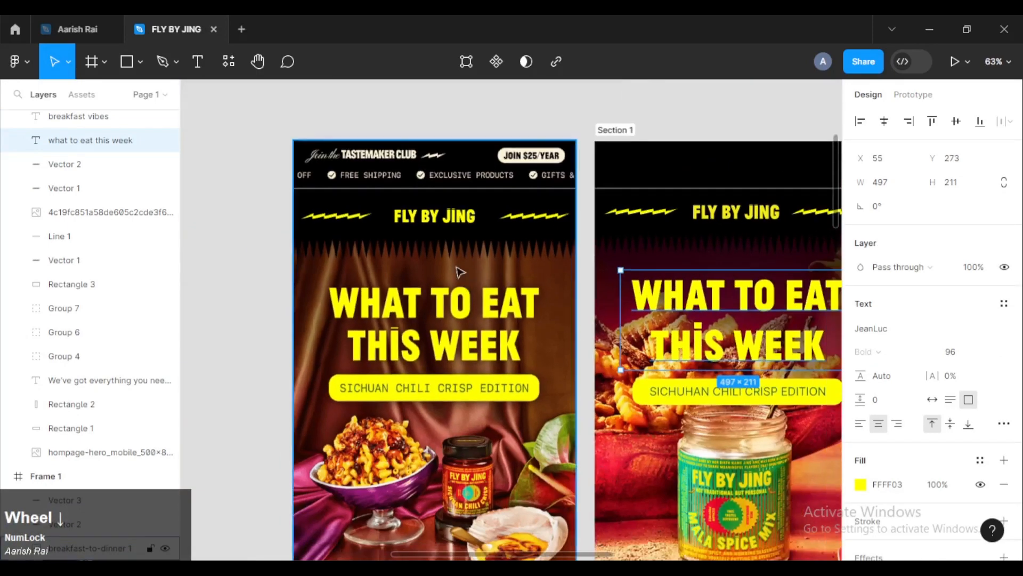
click(441, 228)
drag(441, 228, 396, 208)
scroll(395, 206, up, 5)
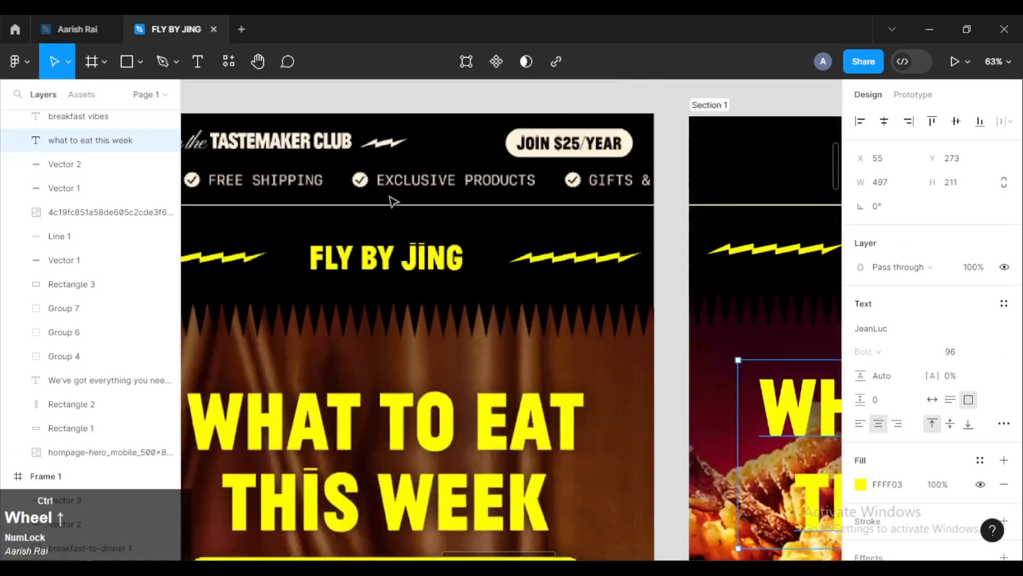
scroll(405, 229, down, 2)
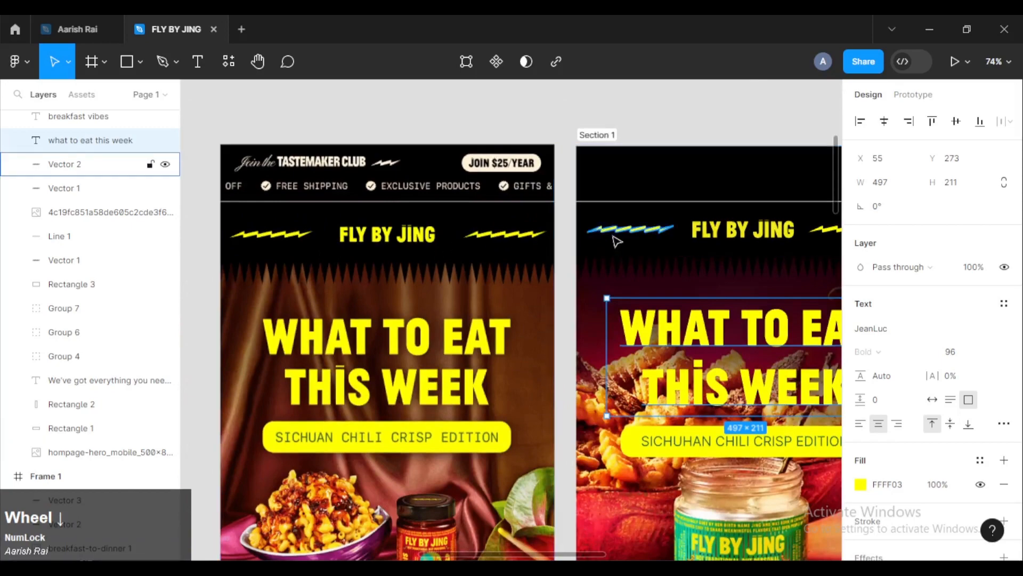
scroll(379, 176, up, 3)
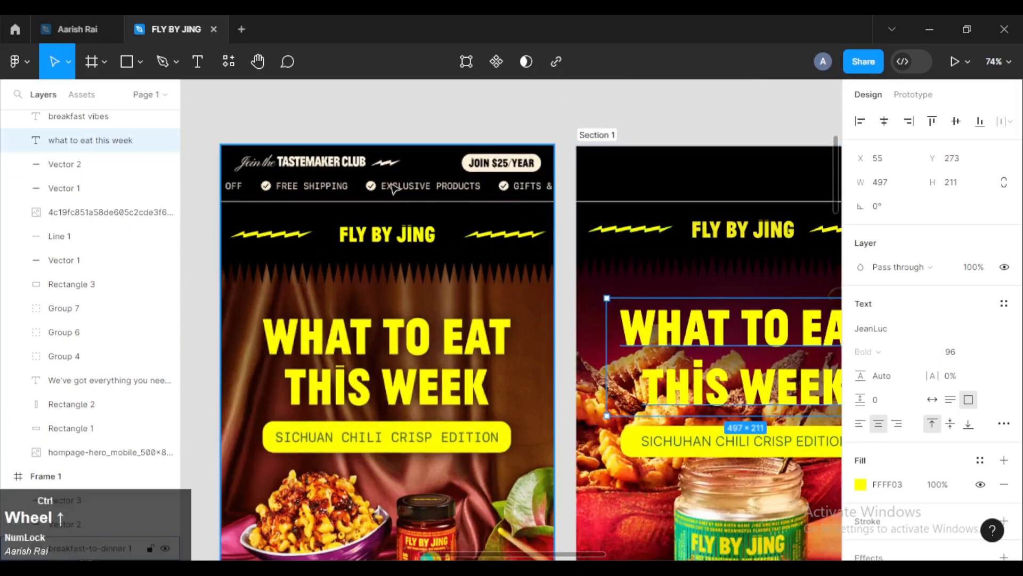
drag(379, 169, 395, 245)
scroll(395, 245, up, 3)
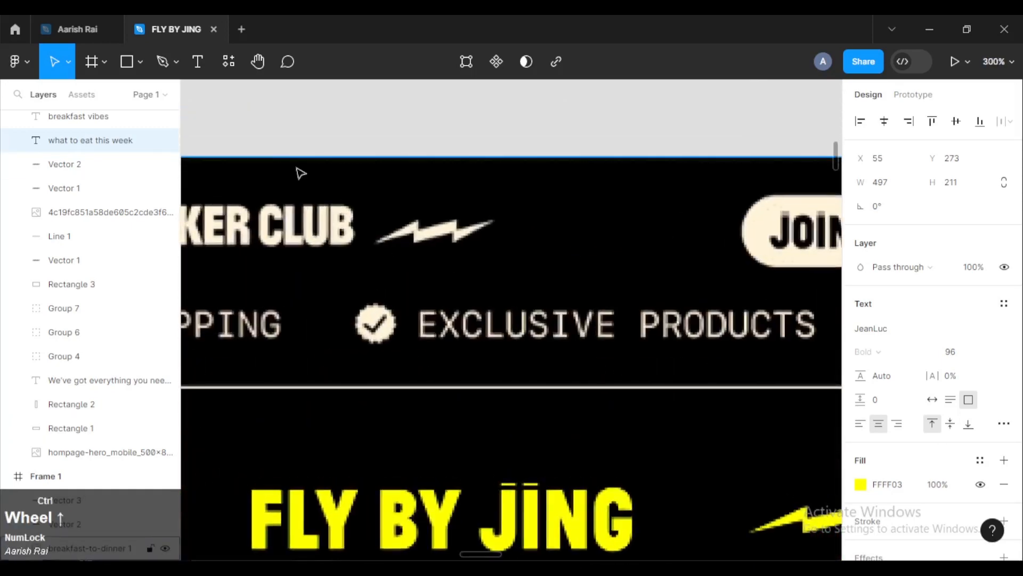
click(170, 57)
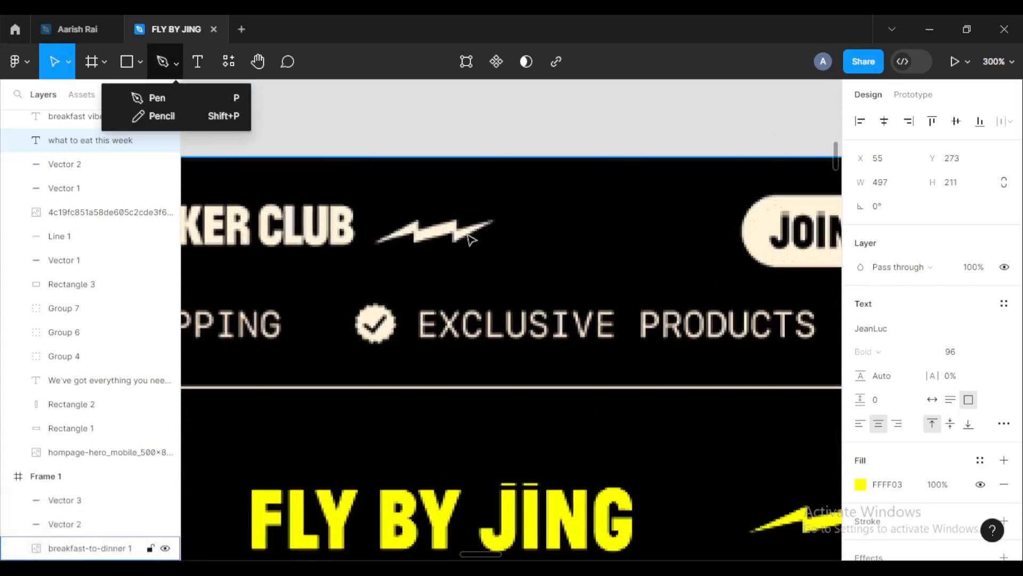
scroll(486, 251, down, 5)
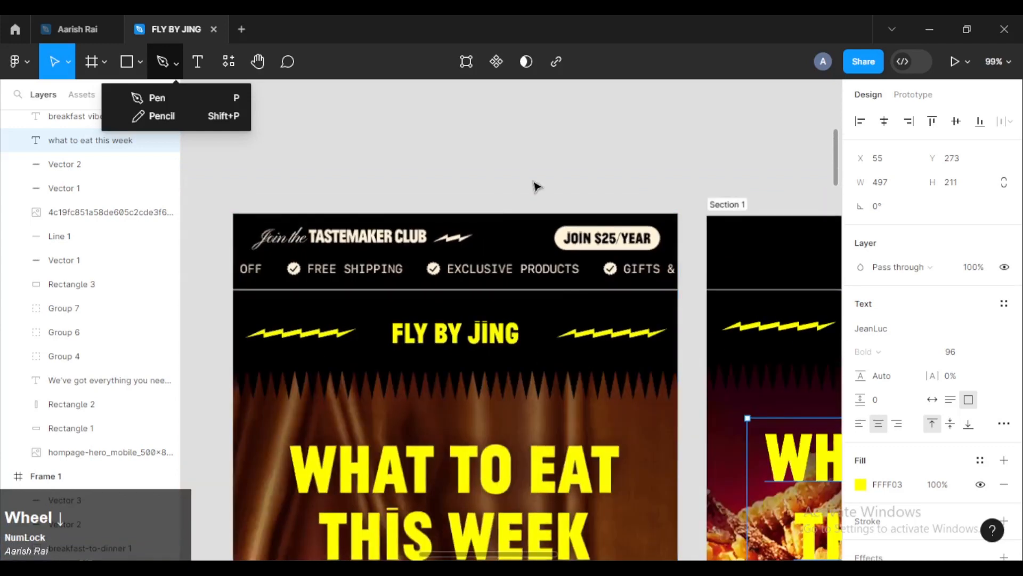
click(495, 205)
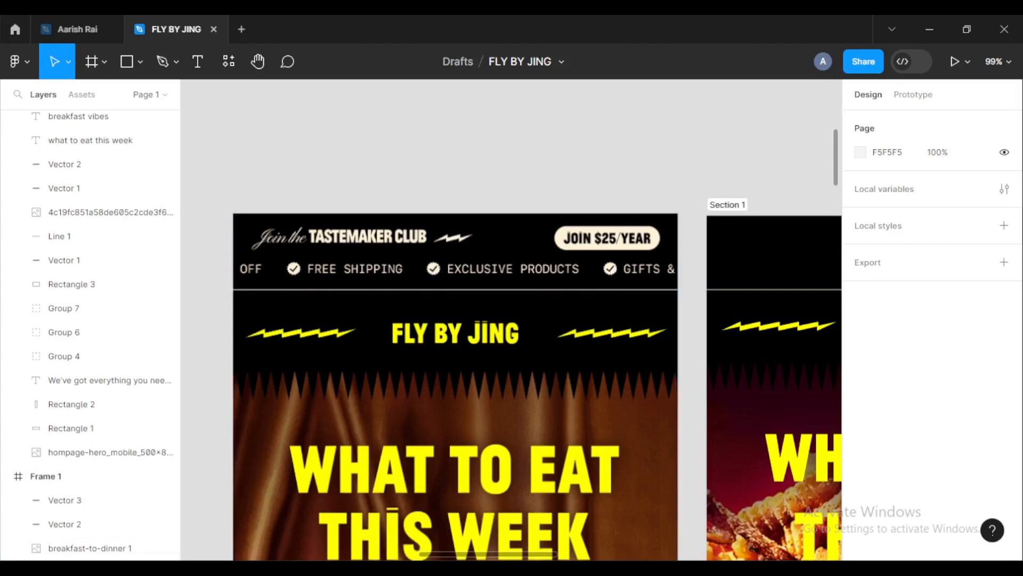
Look through the New folder images in File Explorer and check the contents of its parent folder, Fly by Jing.
click(85, 565)
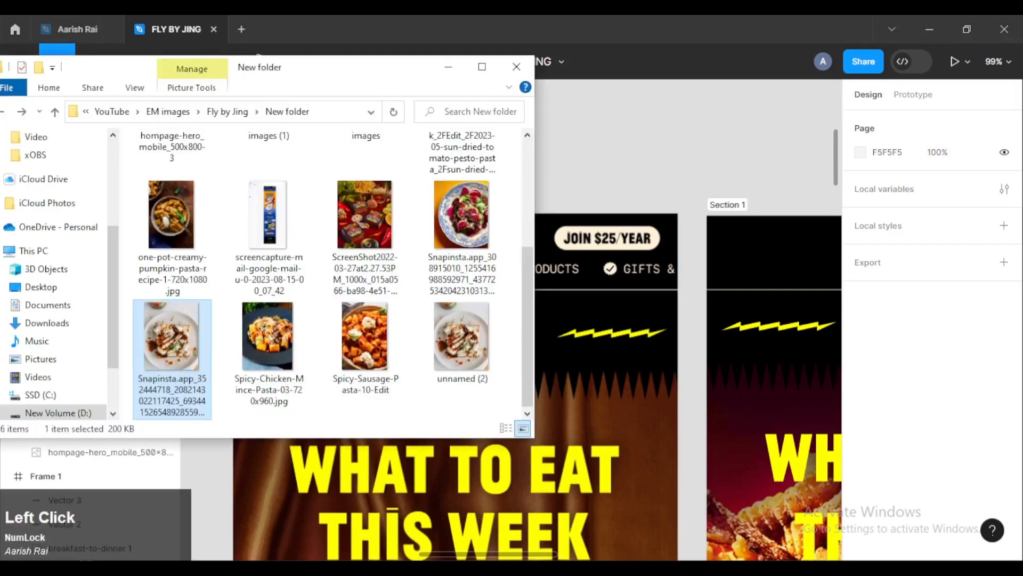
scroll(346, 368, up, 2)
scroll(354, 347, down, 2)
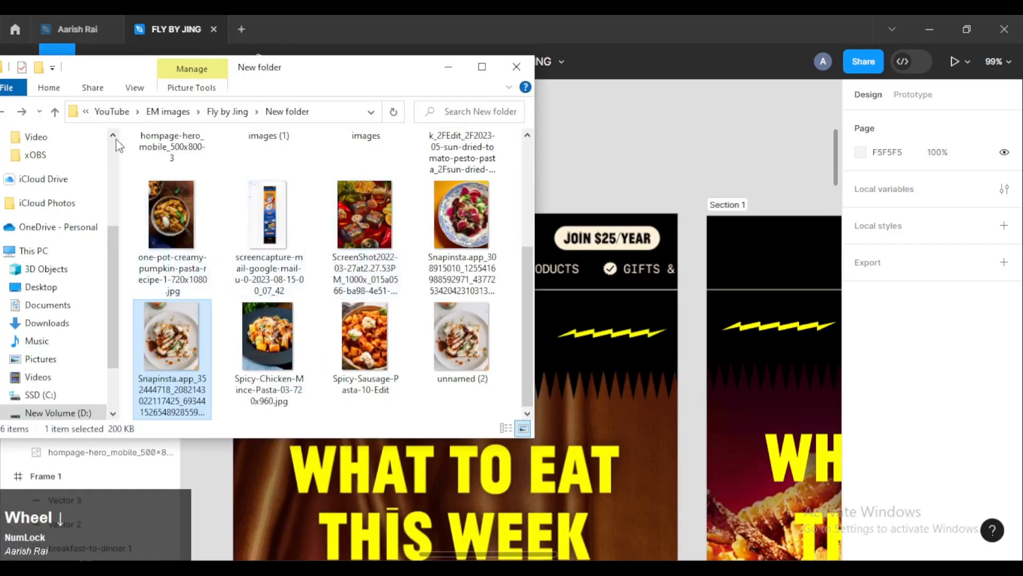
click(5, 114)
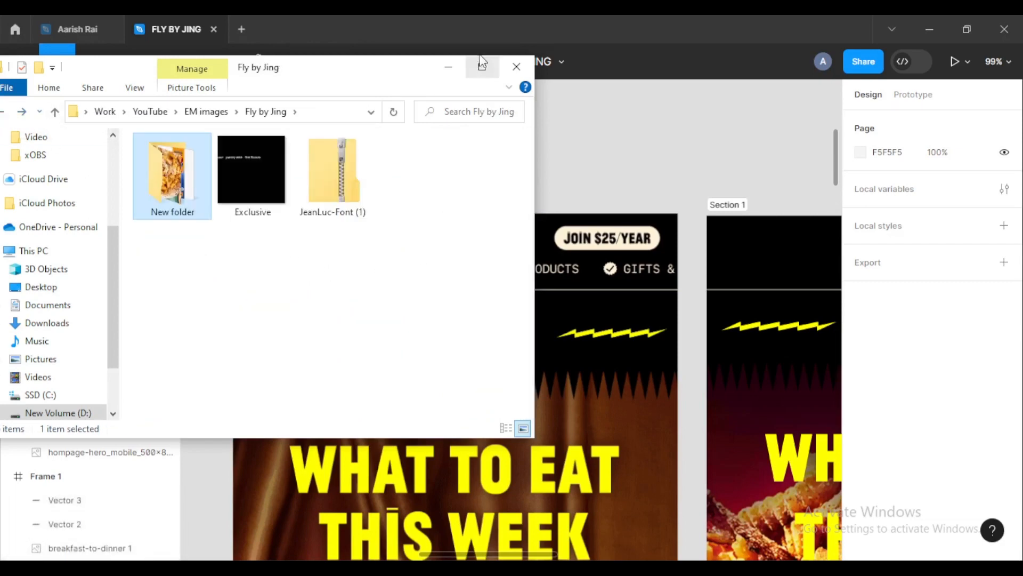
click(447, 68)
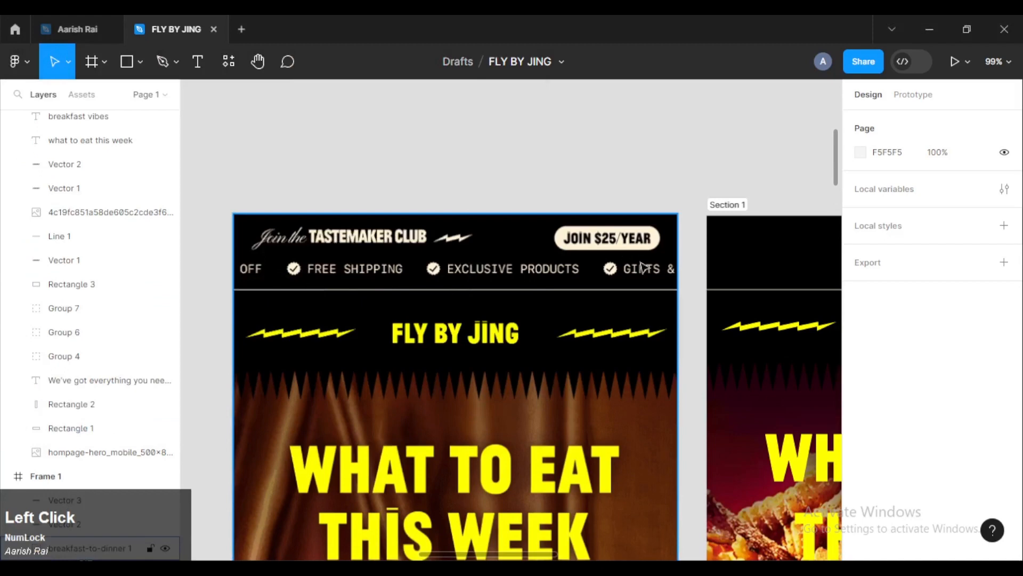
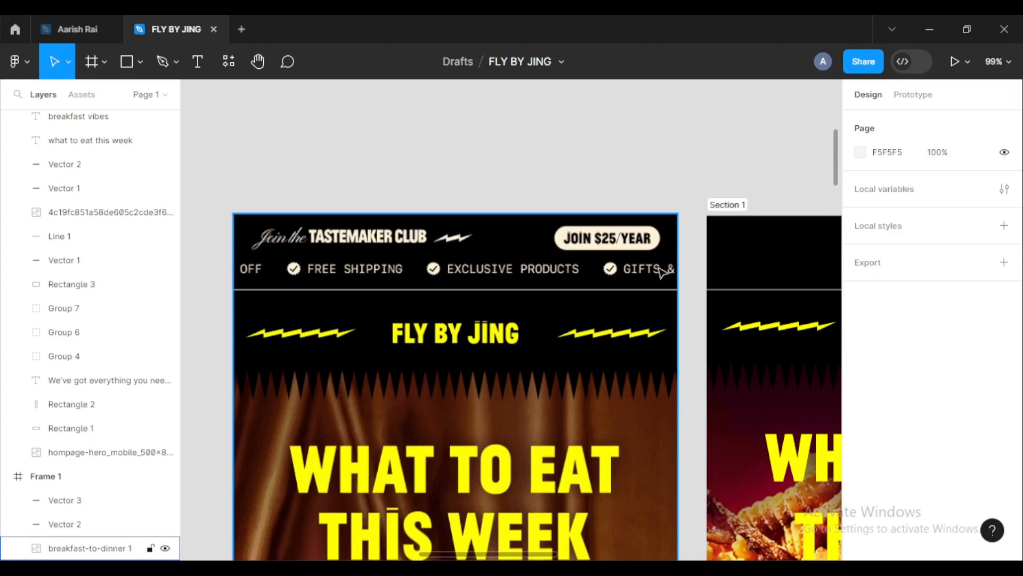
Preview the Exclusive GIF from the Fly by Jing folder as an example of ticker text, and return to the design.
key(alt+Tab)
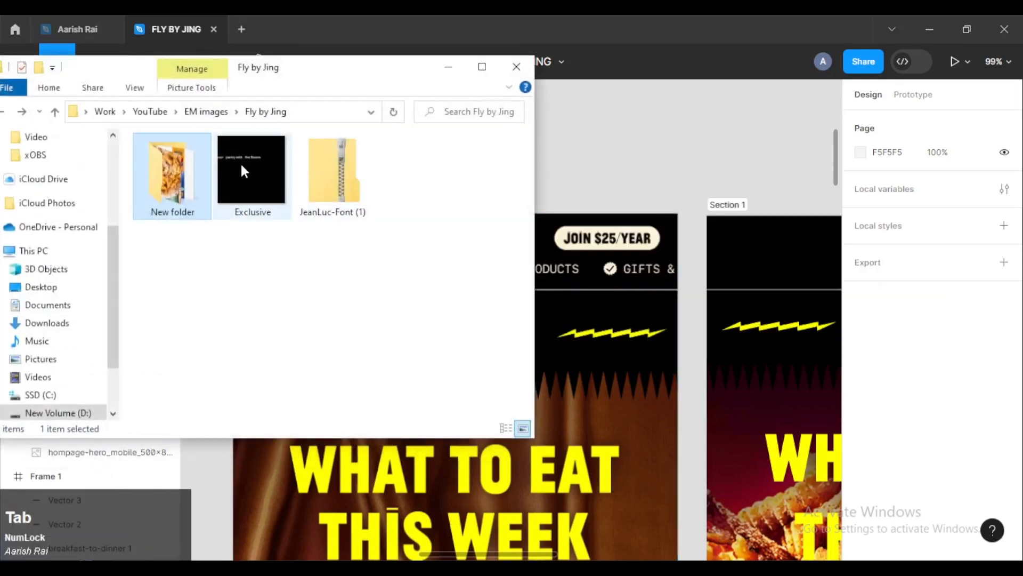
click(241, 163)
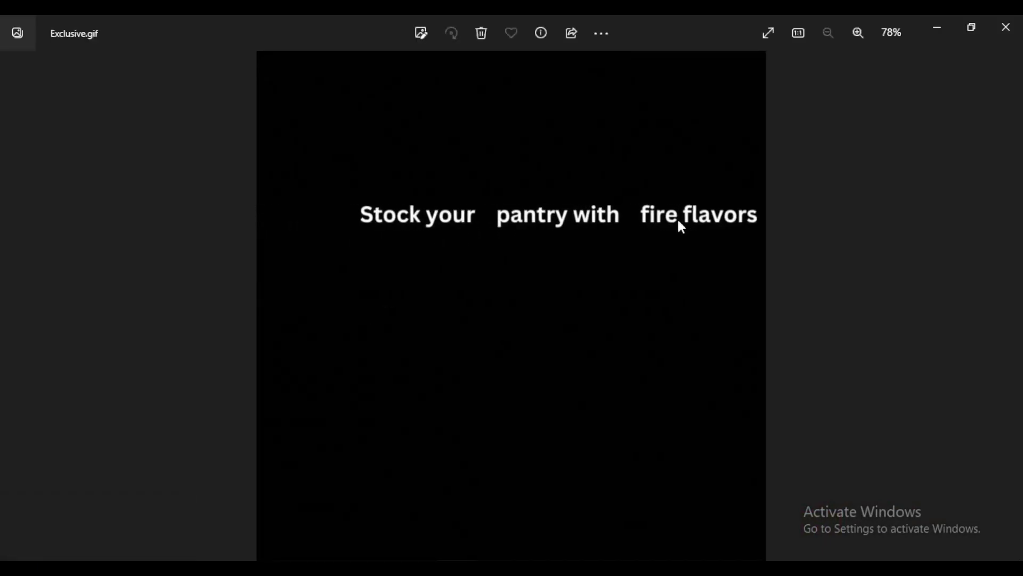
click(1006, 28)
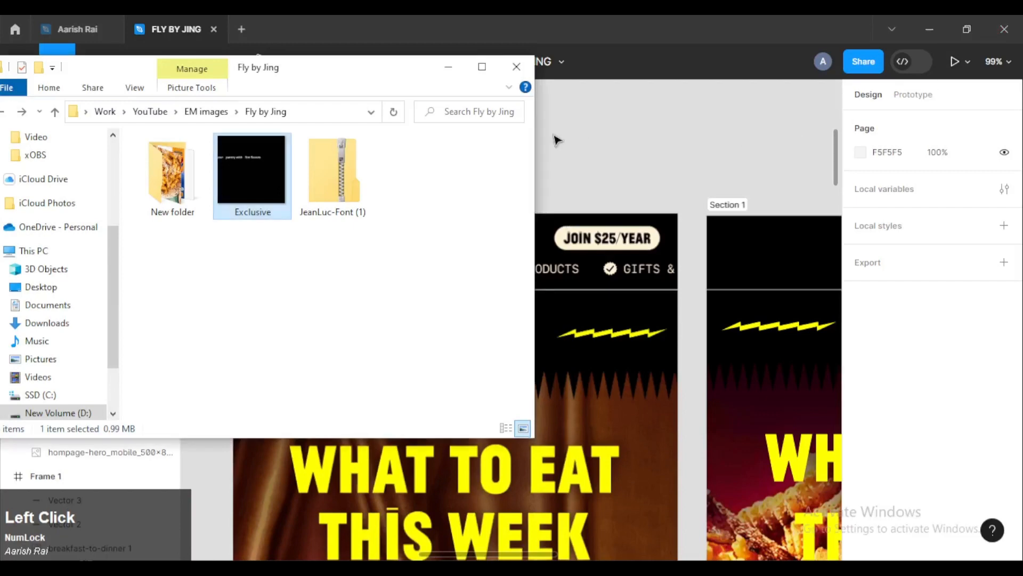
click(448, 67)
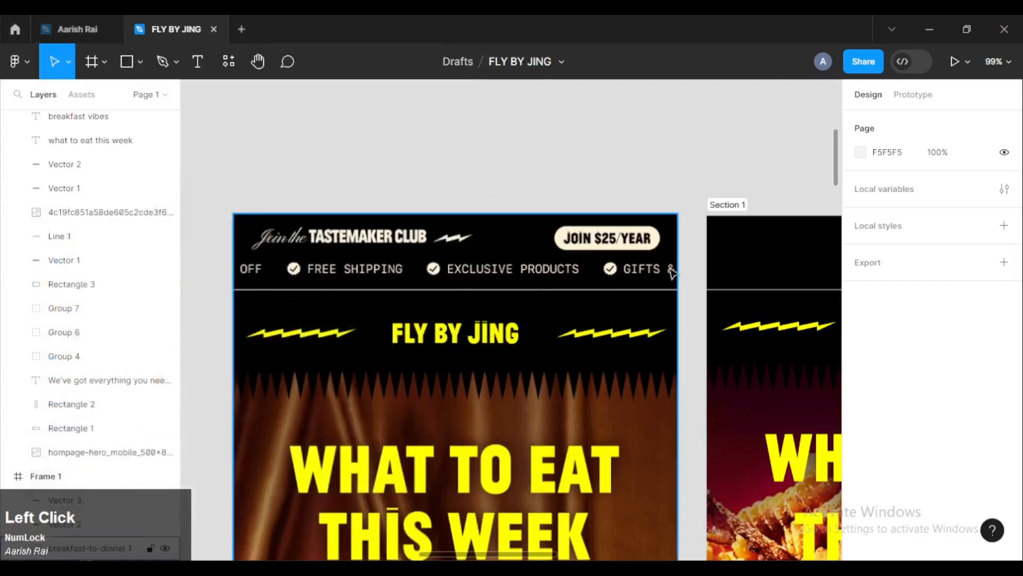
Compare the reference email's header bar, lightning bolt and perks row with the blank header bar of Section 1.
ctrl+scroll(446, 157, down, 5)
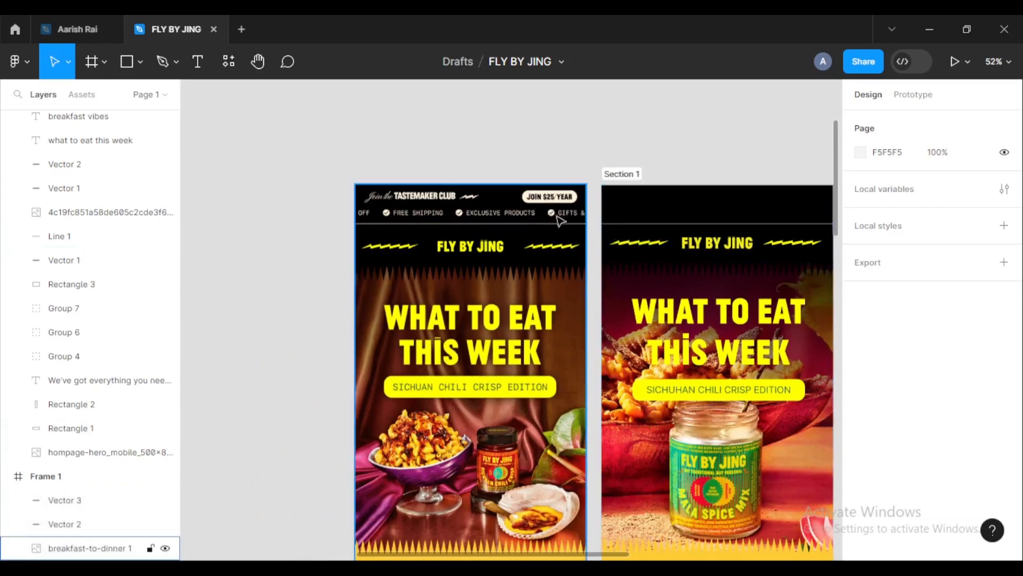
ctrl+scroll(559, 220, up, 2)
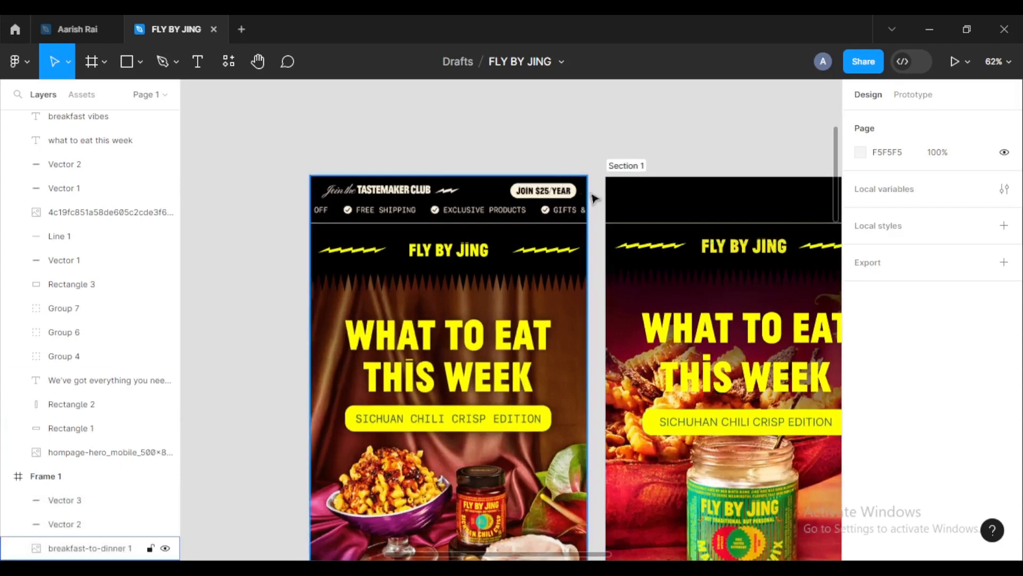
click(726, 224)
drag(690, 224, 603, 222)
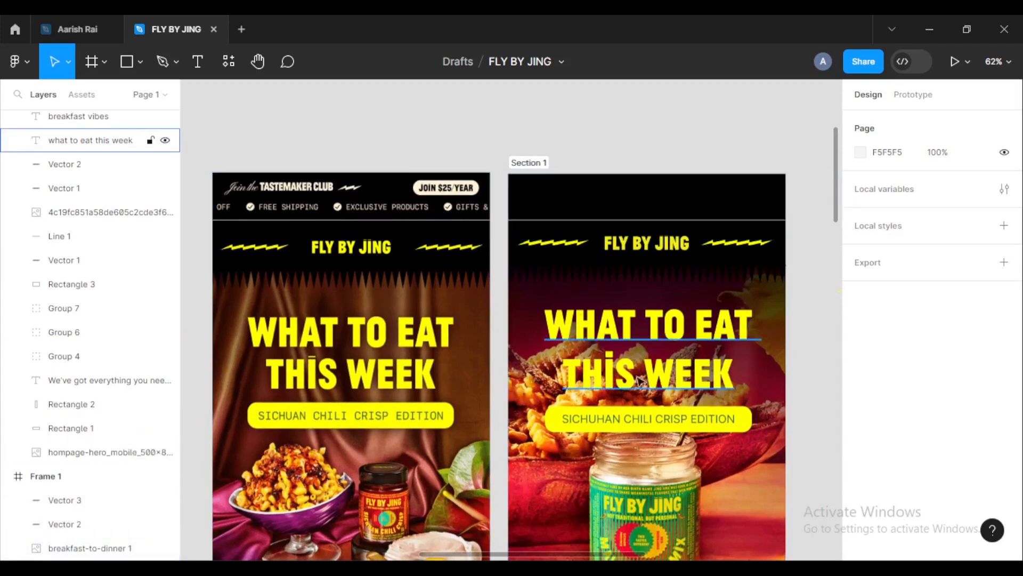
scroll(357, 190, up, 2)
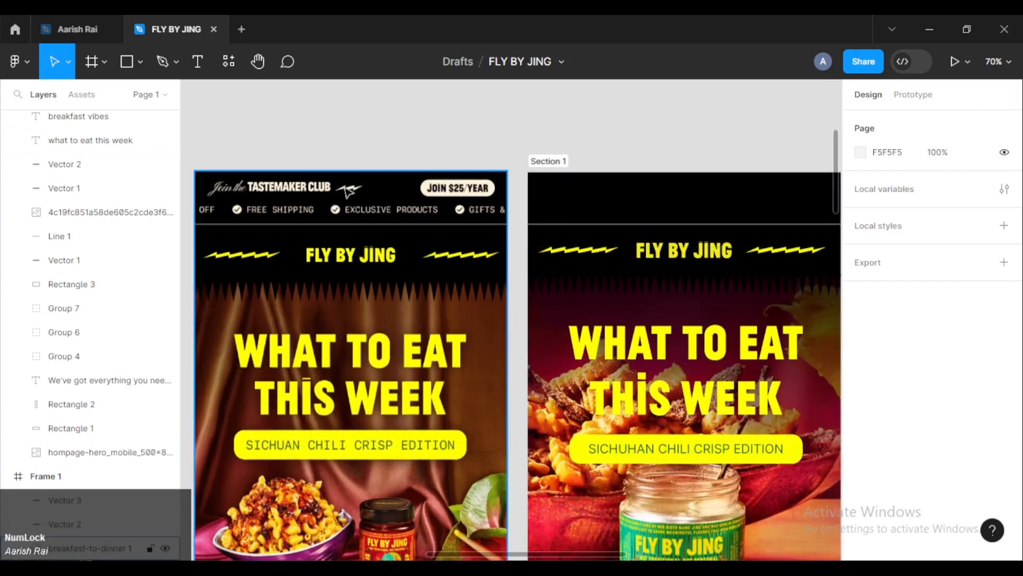
click(163, 63)
scroll(354, 199, up, 5)
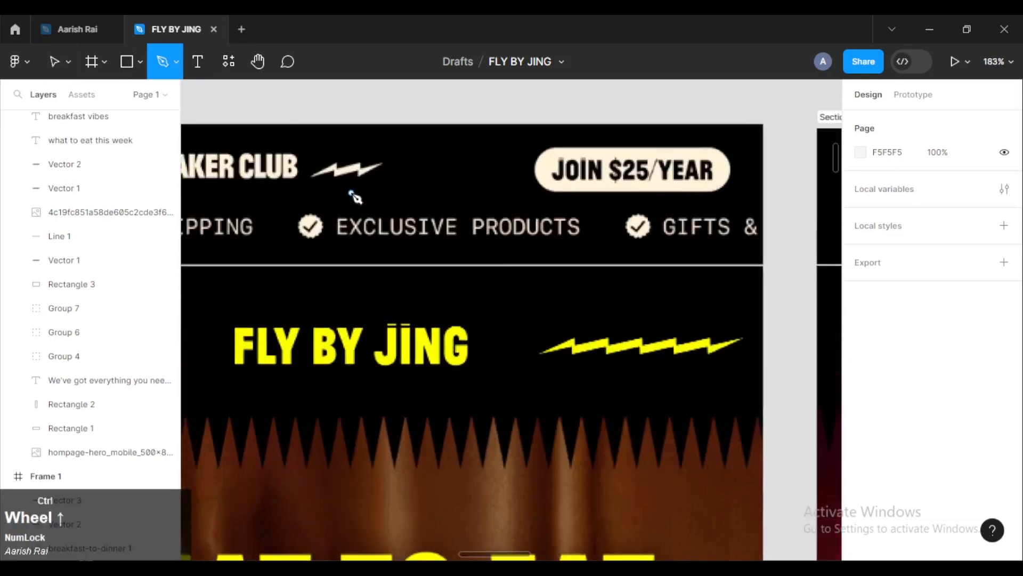
scroll(301, 193, up, 1)
scroll(346, 185, down, 6)
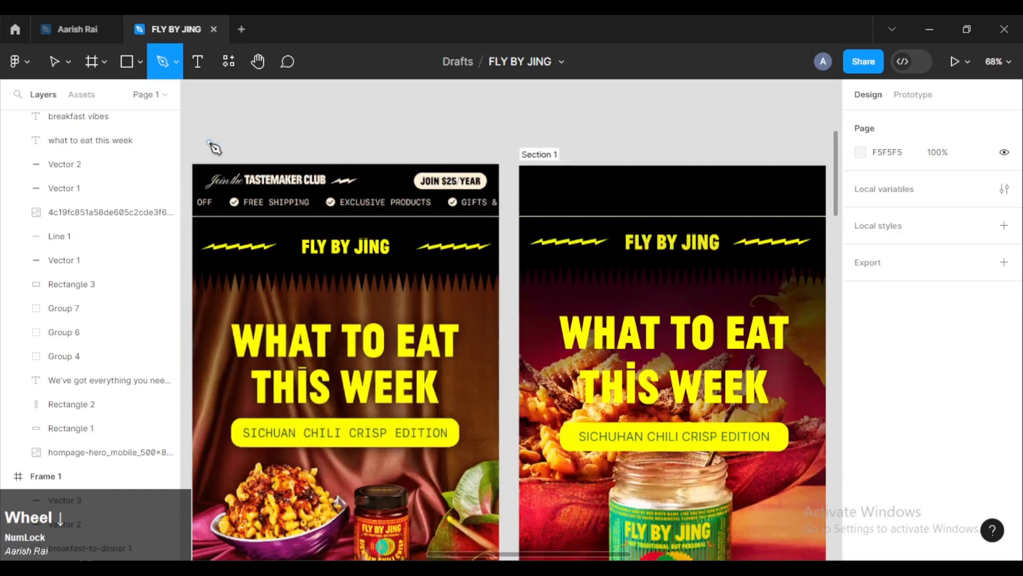
key(v)
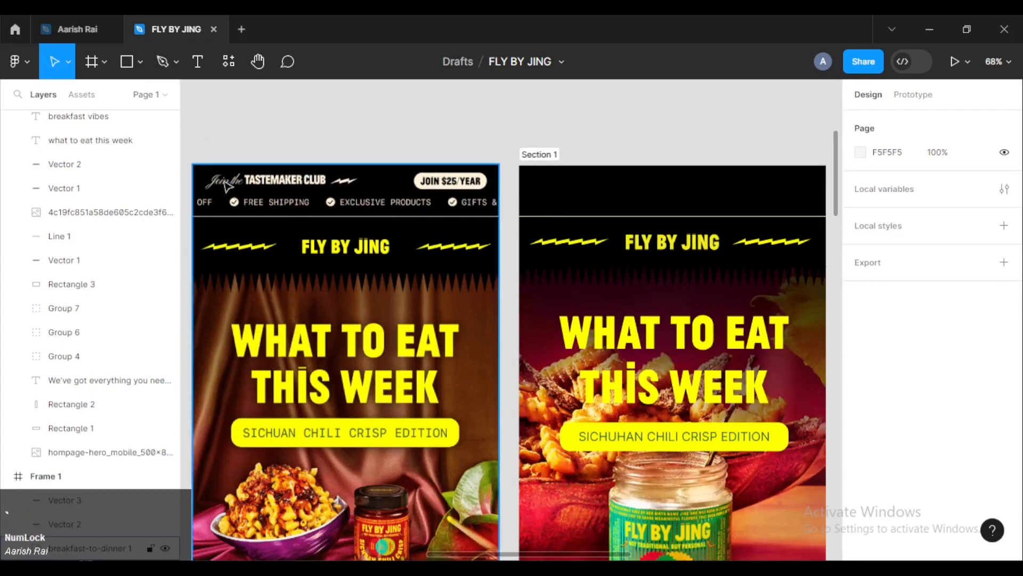
scroll(226, 185, up, 4)
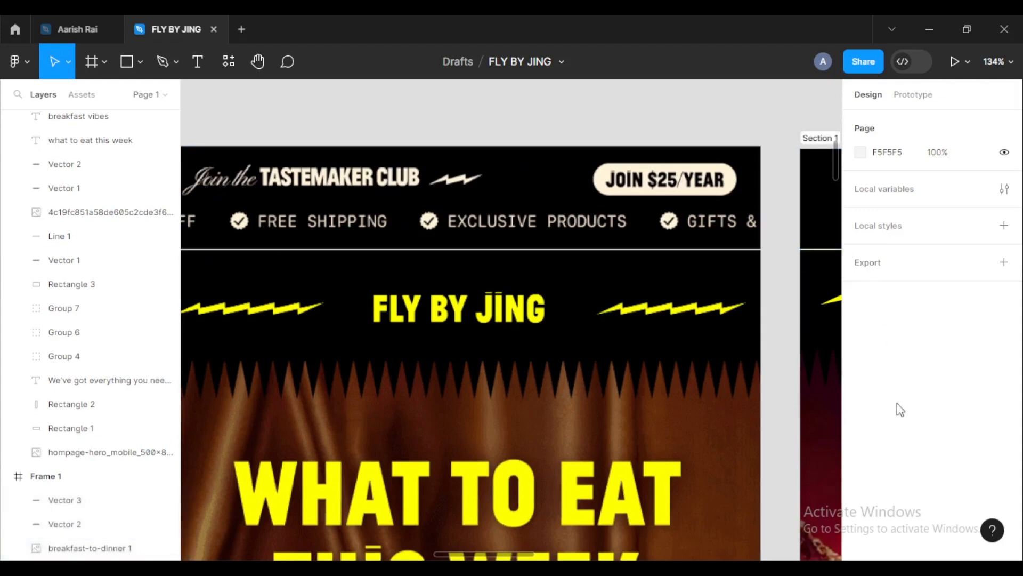
Place an empty text box about 131 × 28 at the reference header's upper edge and browse the available fonts.
click(198, 63)
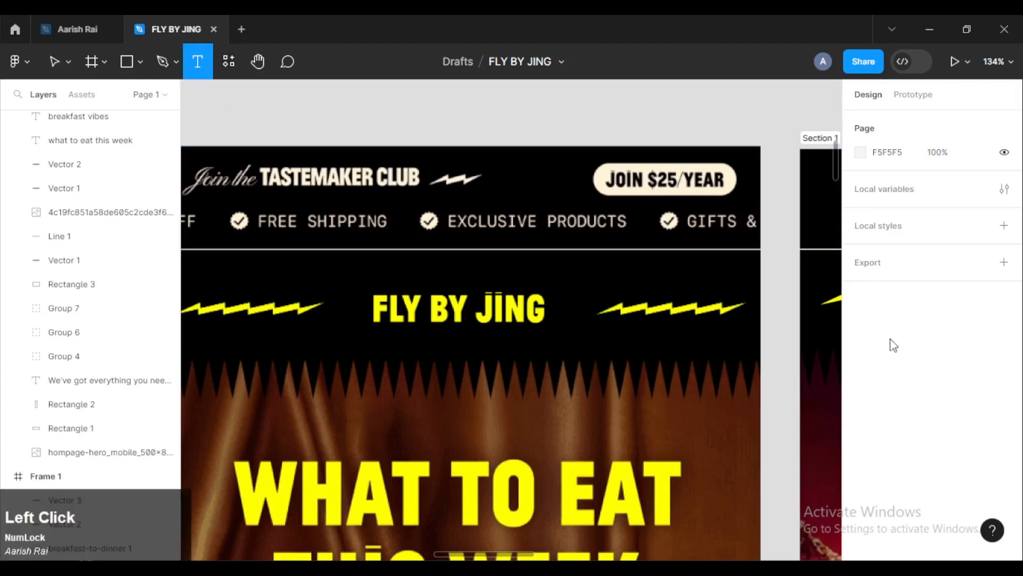
click(494, 129)
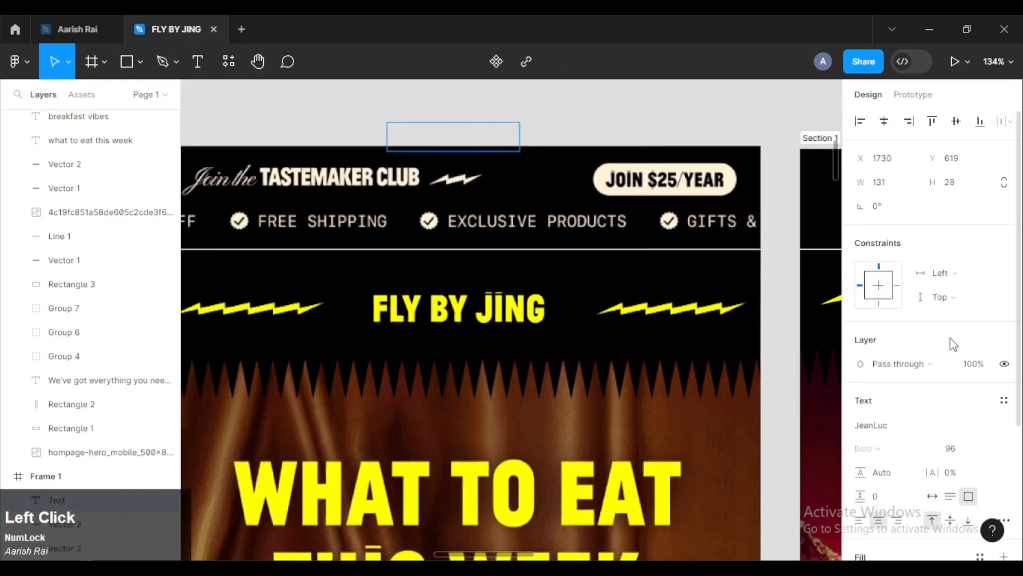
click(899, 433)
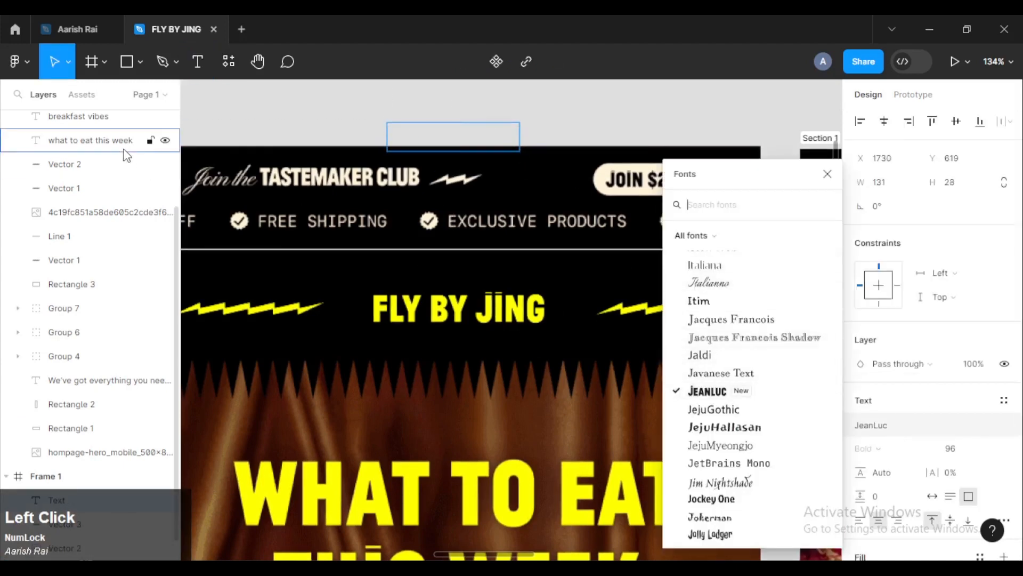
scroll(768, 373, down, 5)
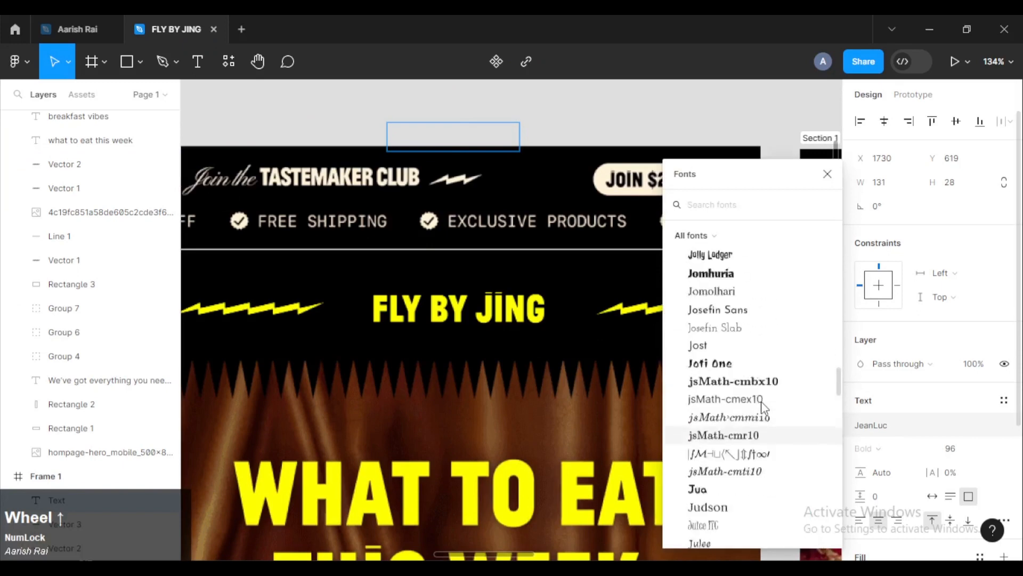
scroll(737, 328, down, 2)
scroll(736, 326, up, 2)
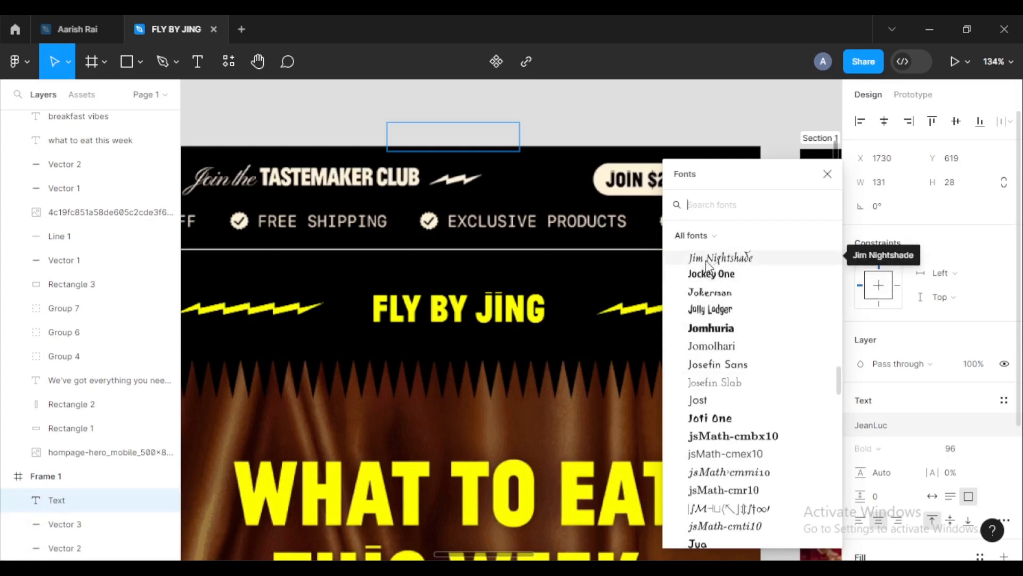
click(827, 175)
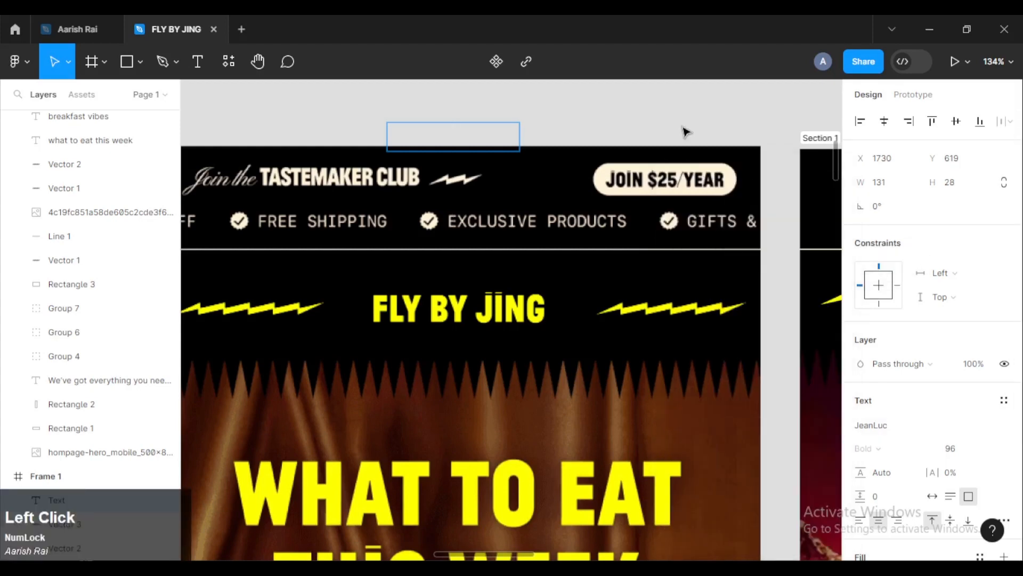
scroll(683, 131, down, 6)
click(630, 183)
key(space)
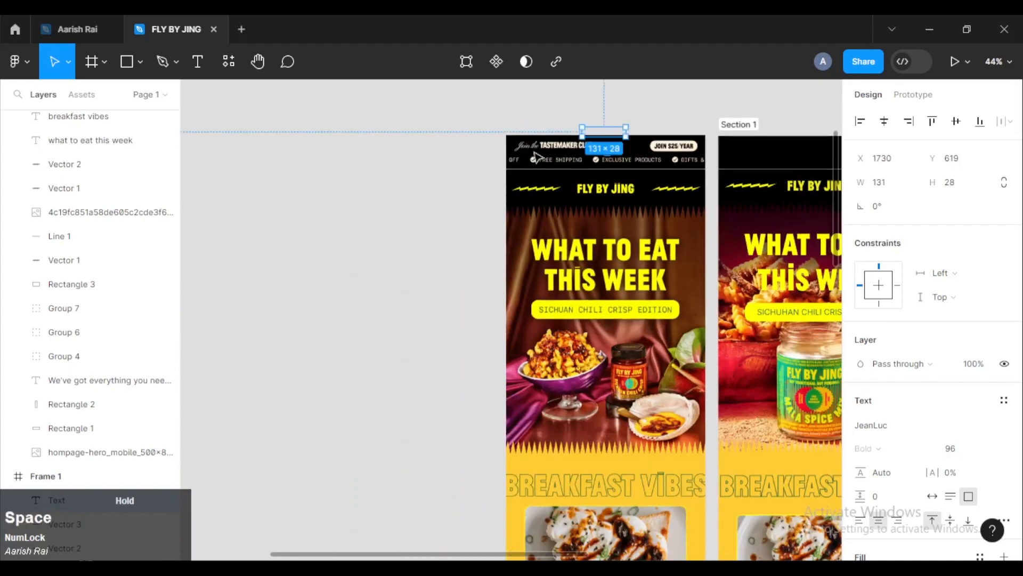
click(453, 157)
Duplicate the BREAKFAST VIBES heading in Section 1 and place the copy below the lightning divider, level with the reference's DINNER VIBES heading.
key(space)
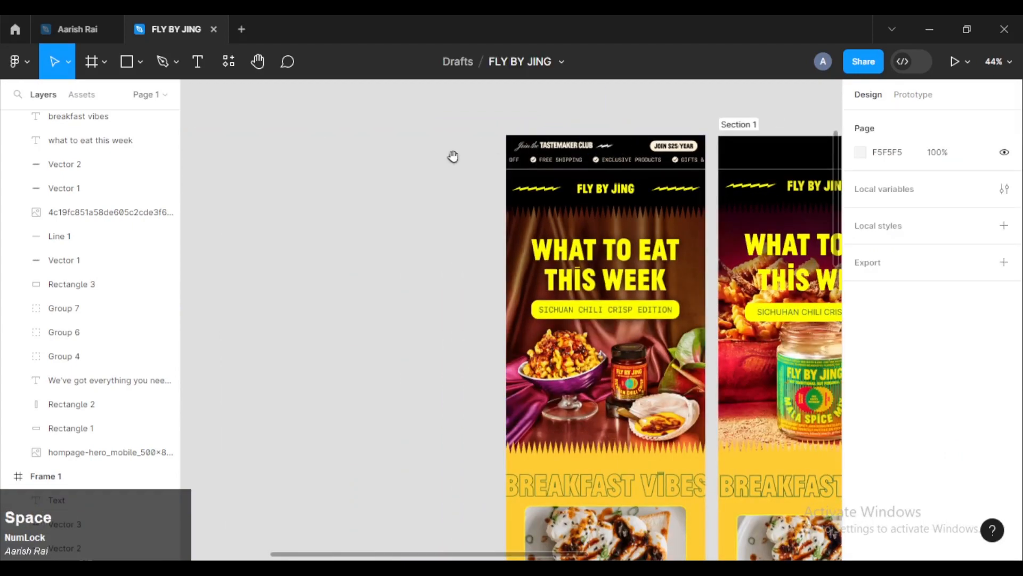
drag(506, 193, 363, 146)
scroll(585, 241, down, 1)
scroll(585, 241, down, 2)
scroll(716, 267, down, 5)
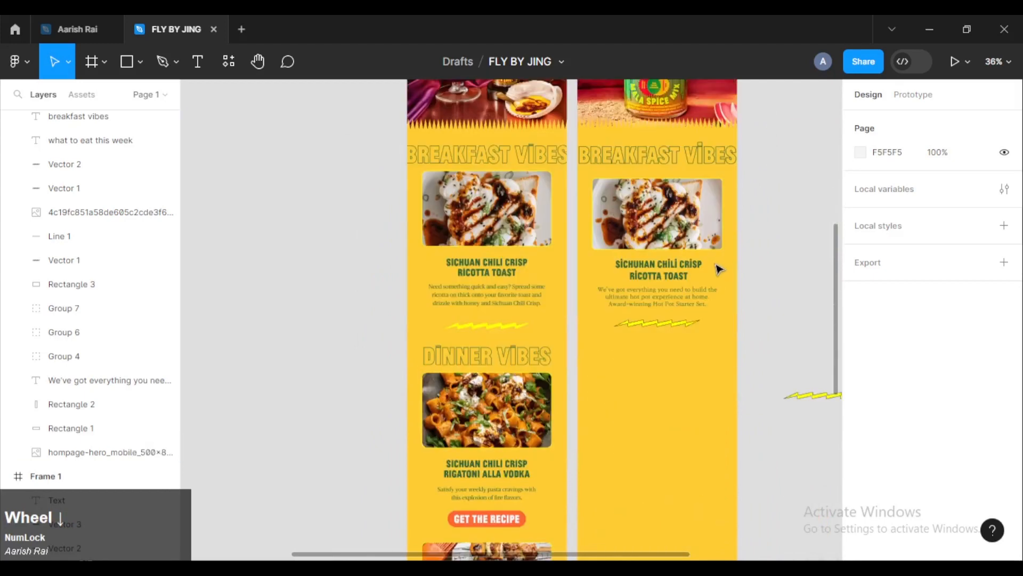
scroll(702, 279, down, 2)
key(space)
drag(774, 325, 702, 285)
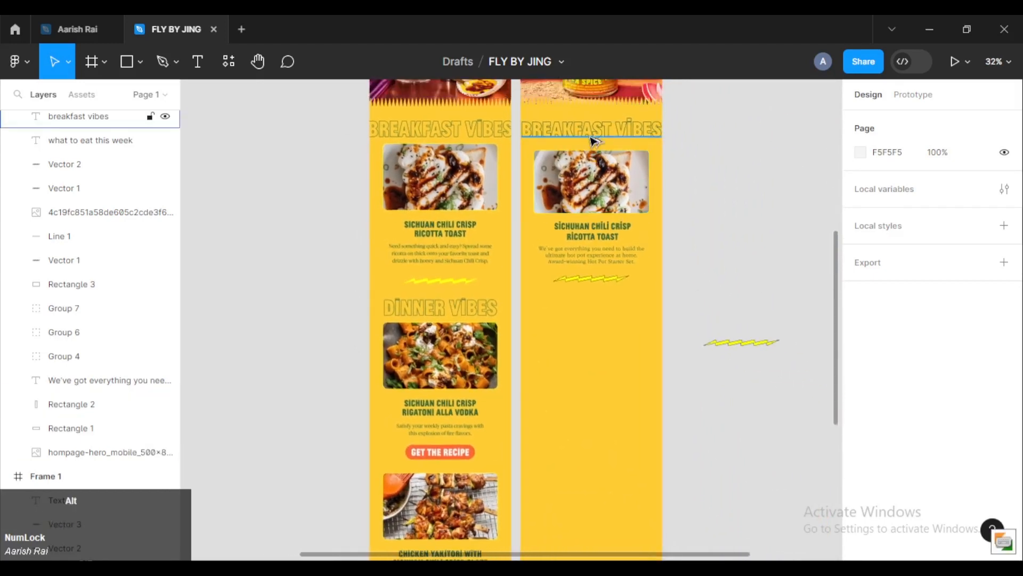
drag(592, 140, 593, 319)
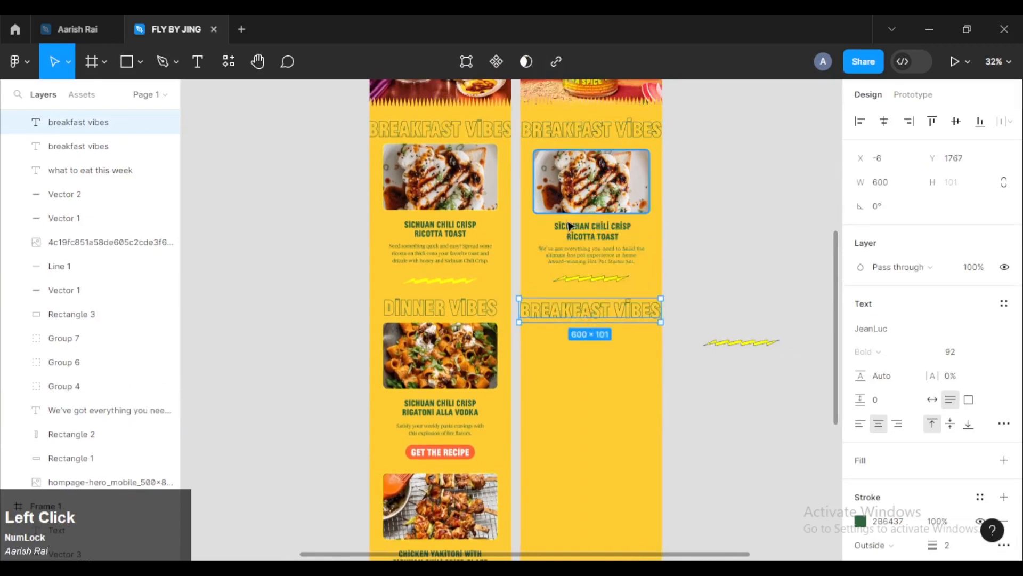
Duplicate the ricotta toast photo, its recipe title and its description, stacking the copies beneath the second BREAKFAST VIBES heading.
drag(581, 208, 581, 373)
drag(587, 240, 588, 427)
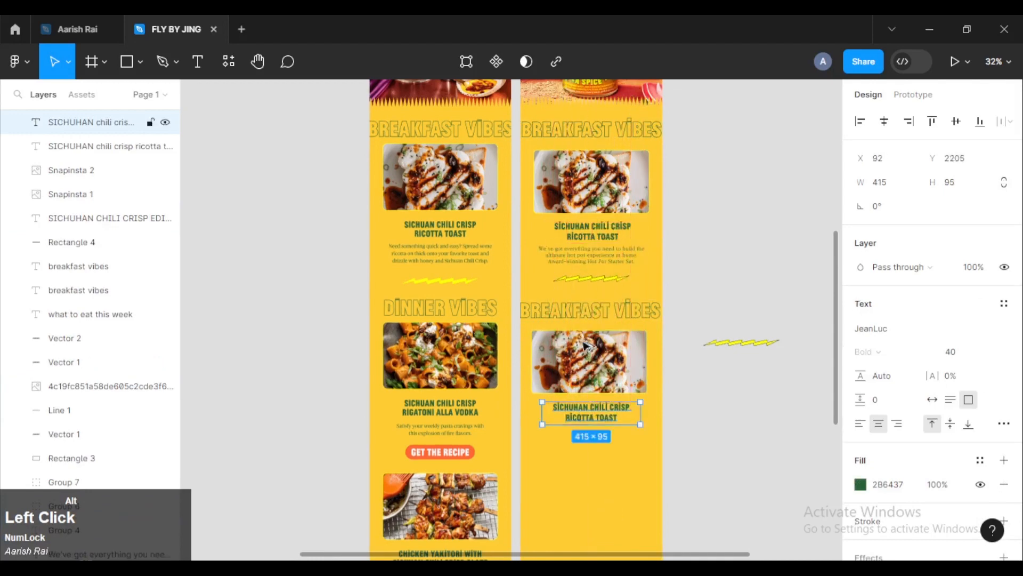
drag(582, 257, 579, 439)
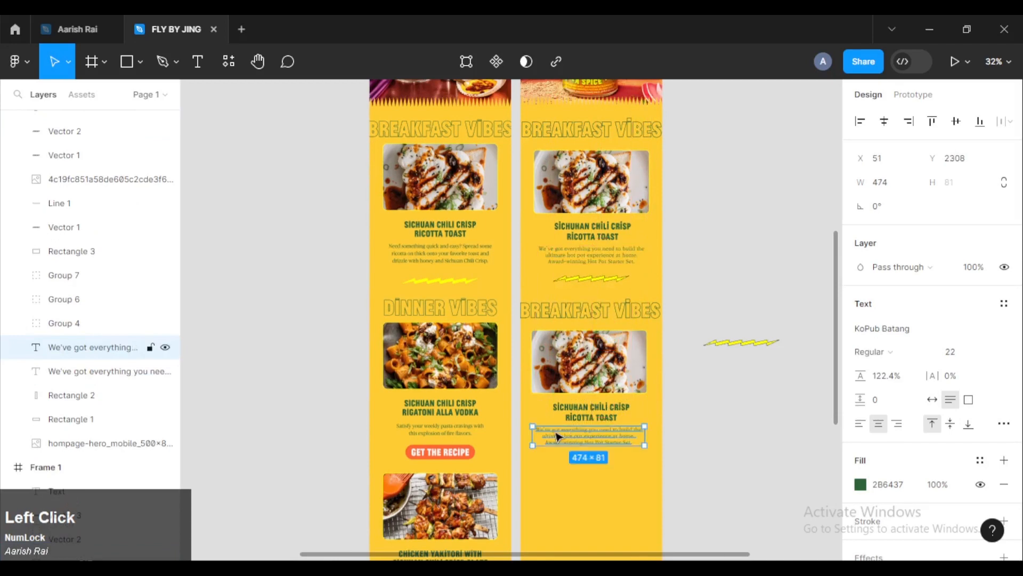
Draw a 290 × 59 rectangle over the reference's first GET THE RECIPE button and round its corners to 29.5.
scroll(599, 279, up, 4)
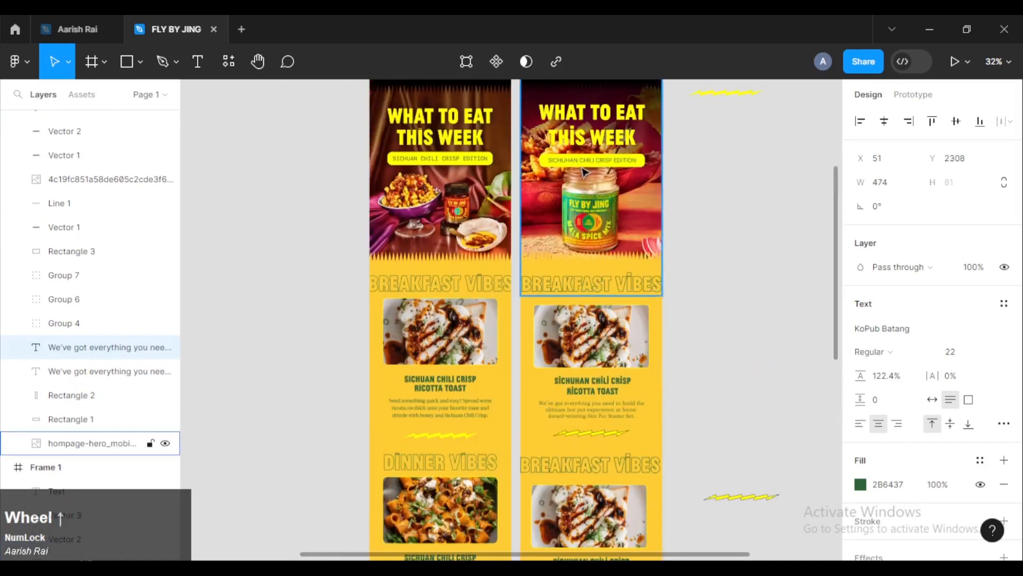
scroll(578, 343, down, 6)
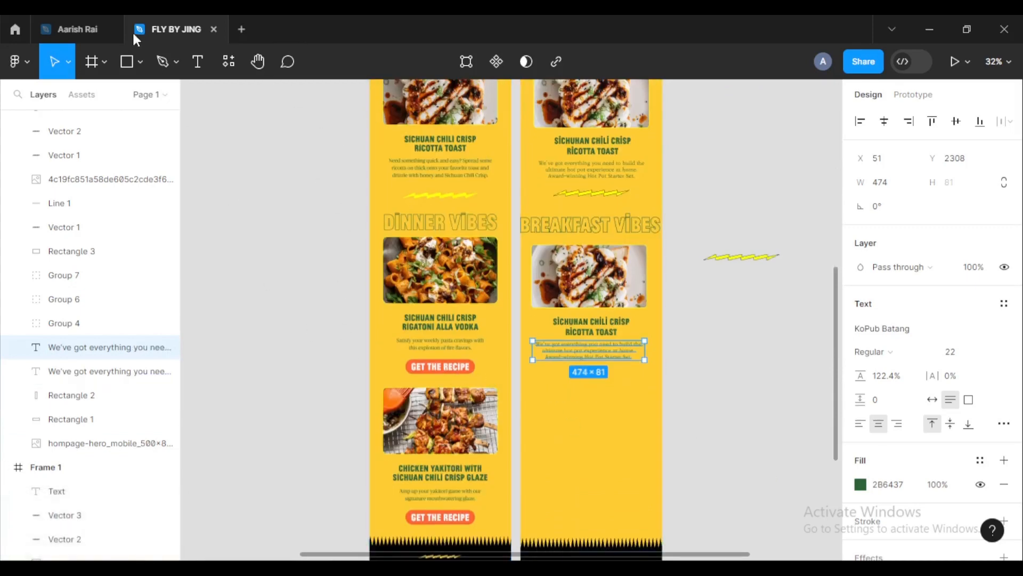
click(140, 62)
click(180, 98)
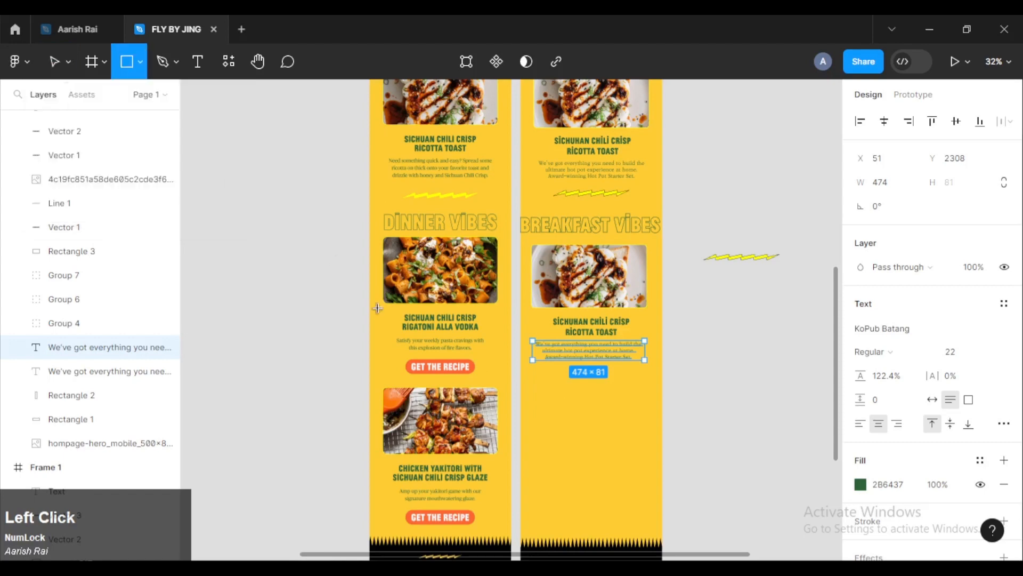
ctrl+scroll(377, 308, up, 4)
drag(442, 421, 594, 447)
ctrl+scroll(589, 443, up, 3)
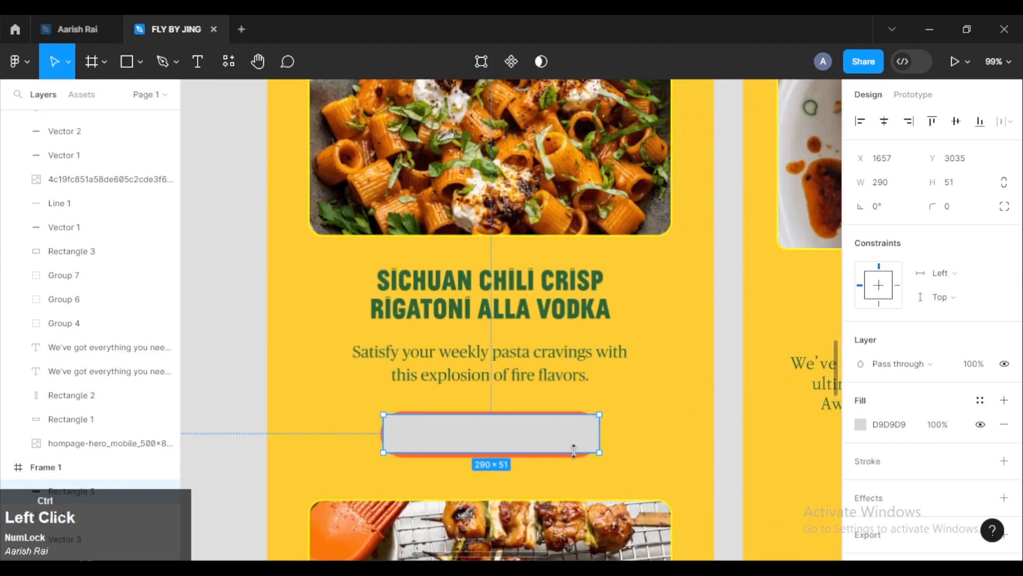
drag(574, 450, 573, 455)
mouse_move(560, 417)
mouse_down()
mouse_move(615, 404)
mouse_move(563, 432)
mouse_up()
ctrl+scroll(580, 438, up, 4)
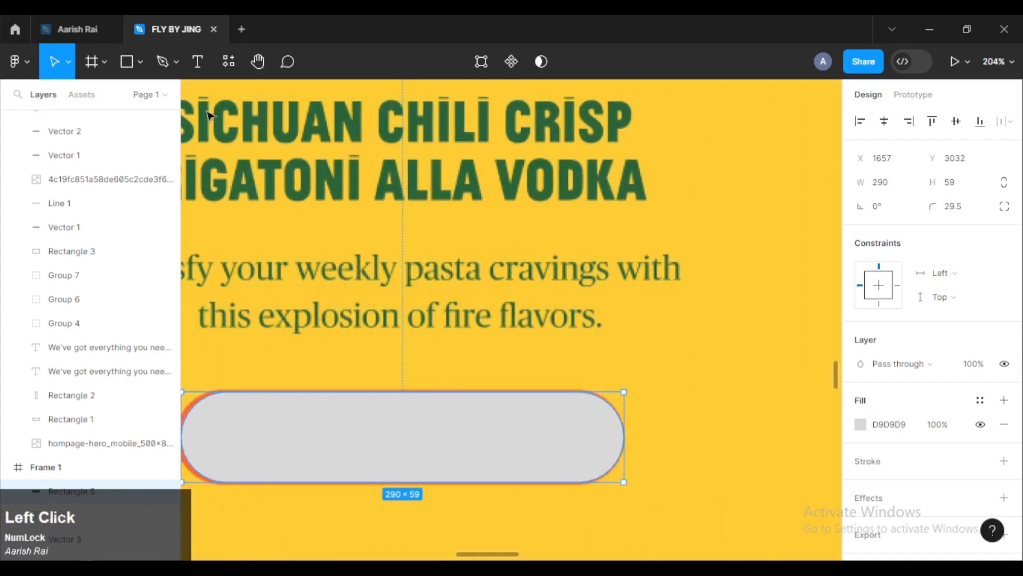
Place an empty text box about 239 × 40 centred inside the grey pill shape.
click(197, 61)
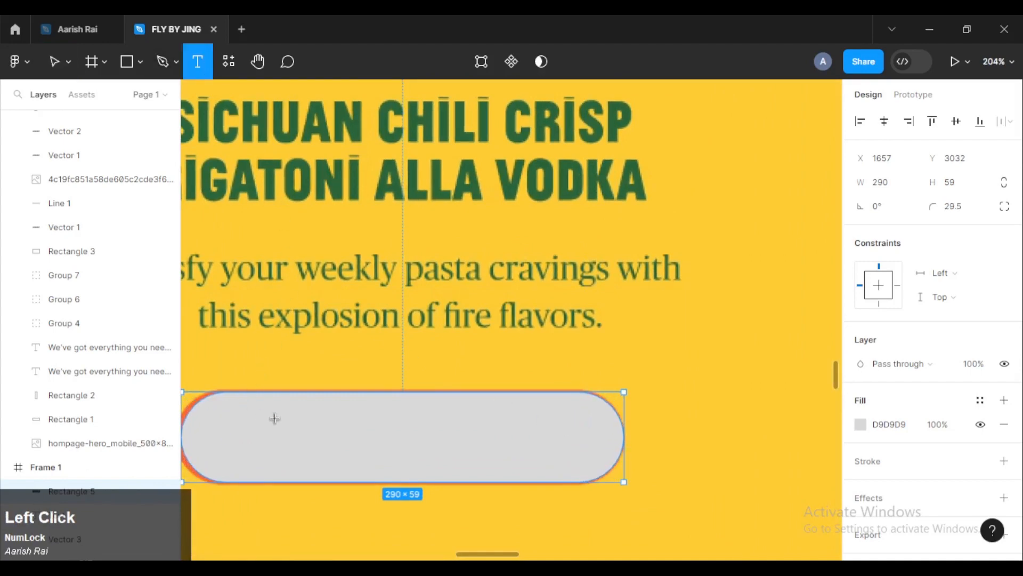
drag(221, 407, 586, 468)
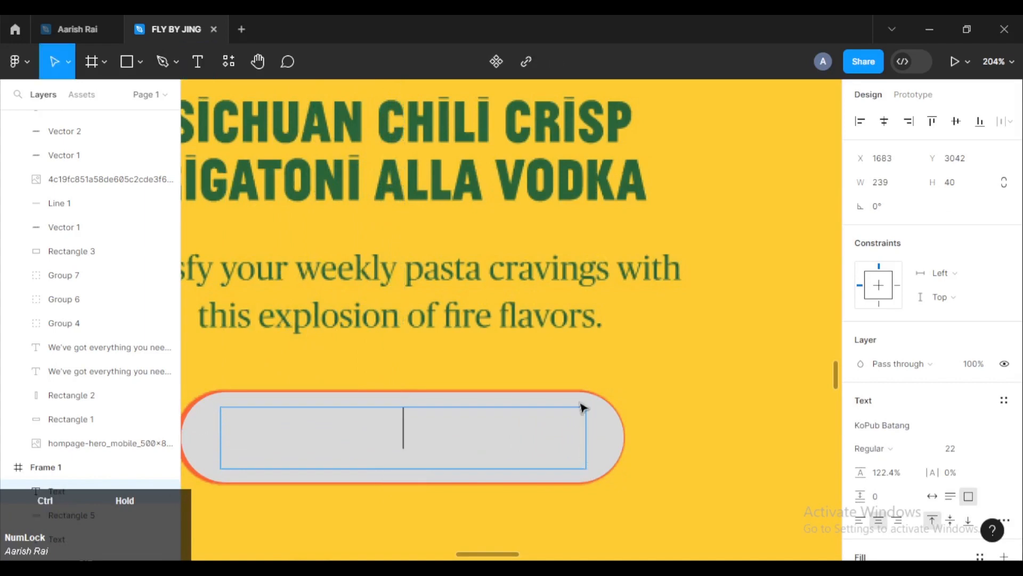
scroll(583, 405, down, 4)
click(624, 374)
key(space)
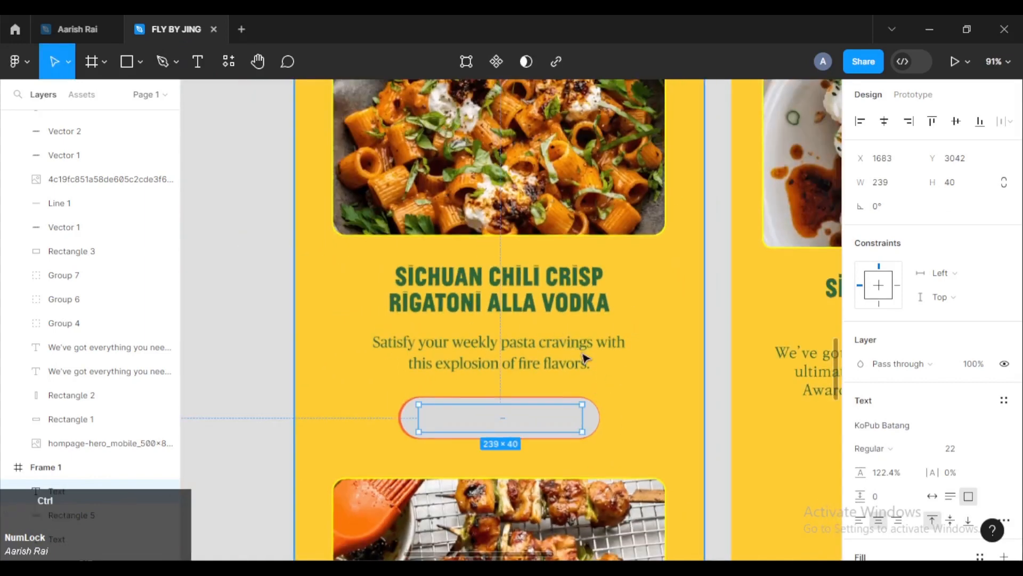
ctrl+scroll(585, 360, down, 3)
click(354, 379)
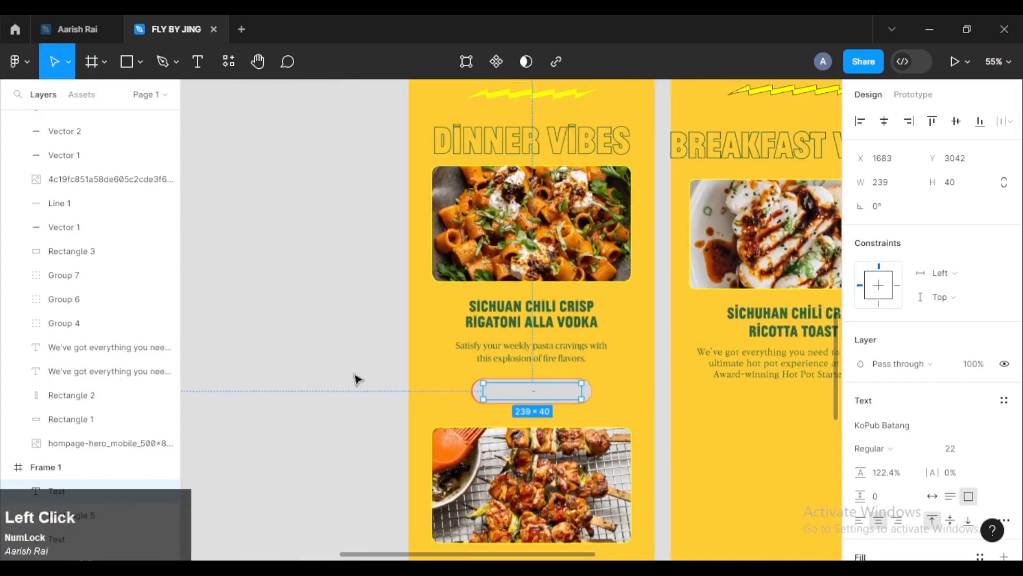
Move the grey pill into Section 1 beneath the copied description, at about X 134, Y 2436.
click(507, 393)
drag(762, 423, 644, 377)
ctrl+scroll(764, 398, down, 2)
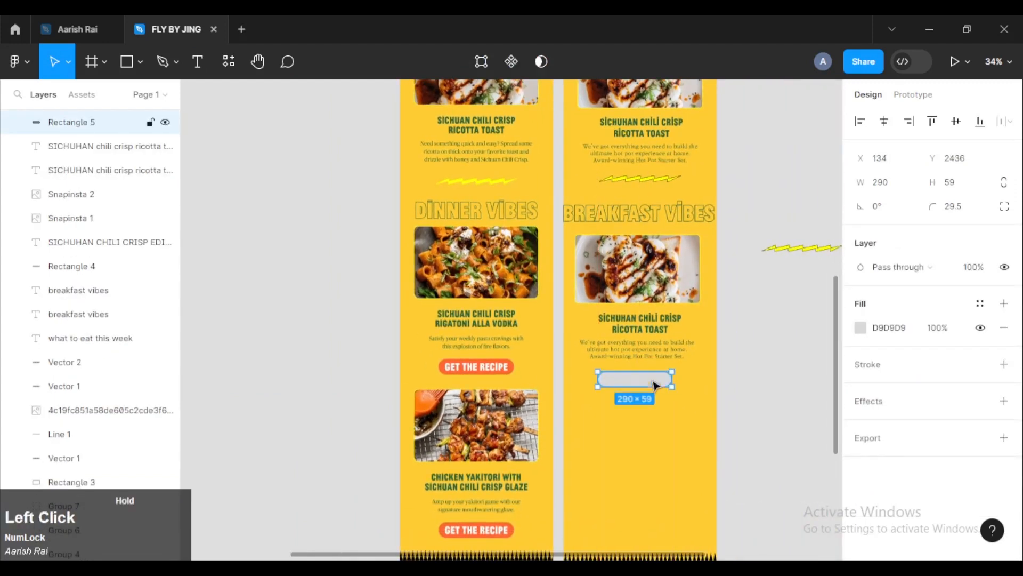
ctrl+scroll(707, 370, up, 2)
ctrl+scroll(708, 369, up, 1)
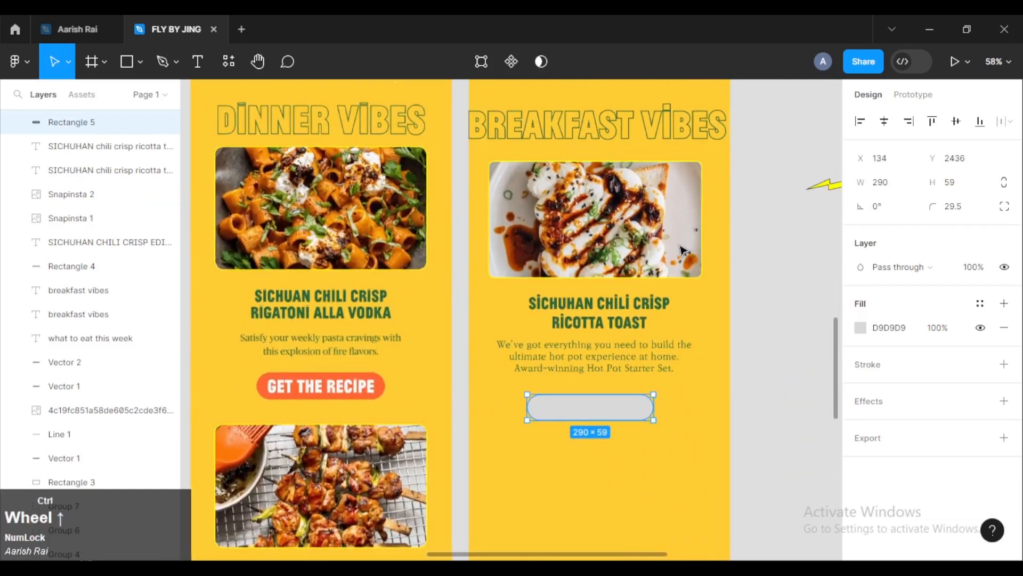
ctrl+scroll(746, 277, down, 2)
drag(752, 257, 701, 268)
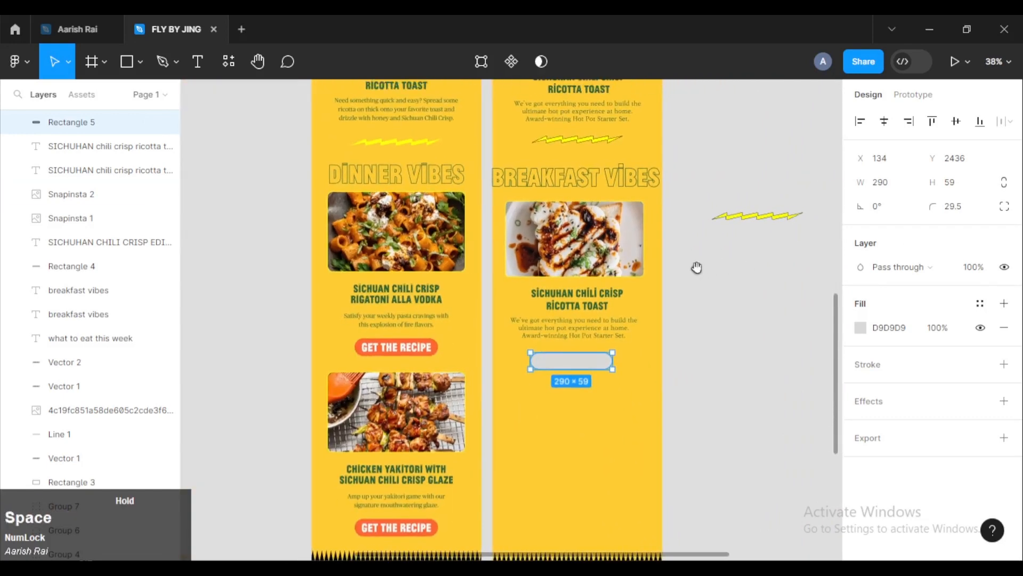
click(570, 242)
double_click(568, 240)
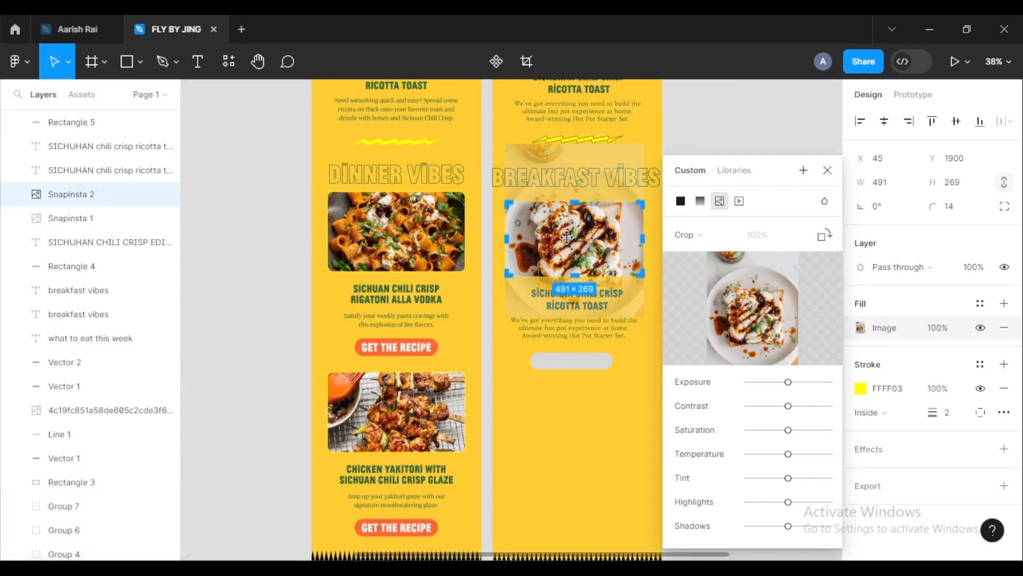
click(734, 172)
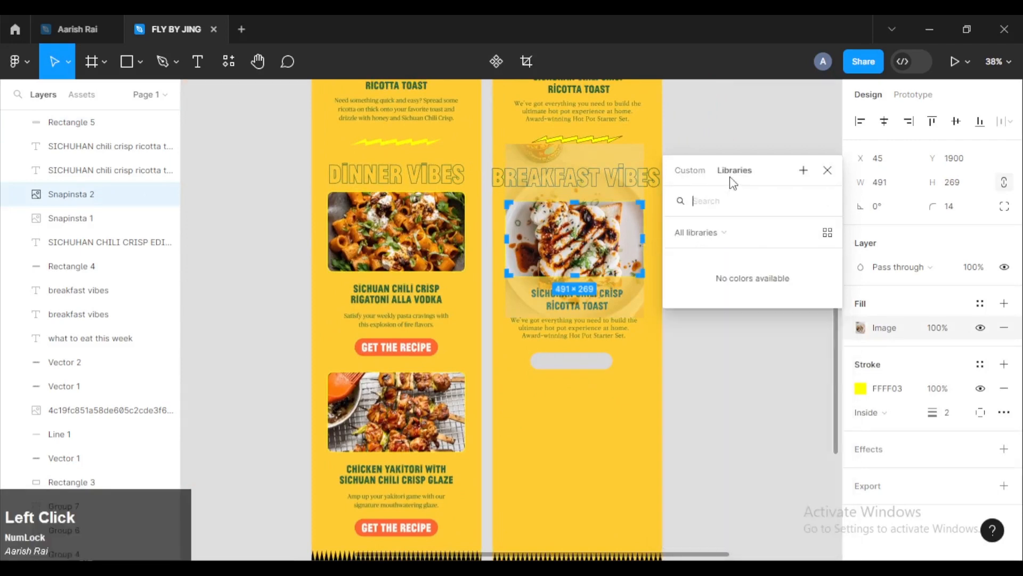
click(694, 171)
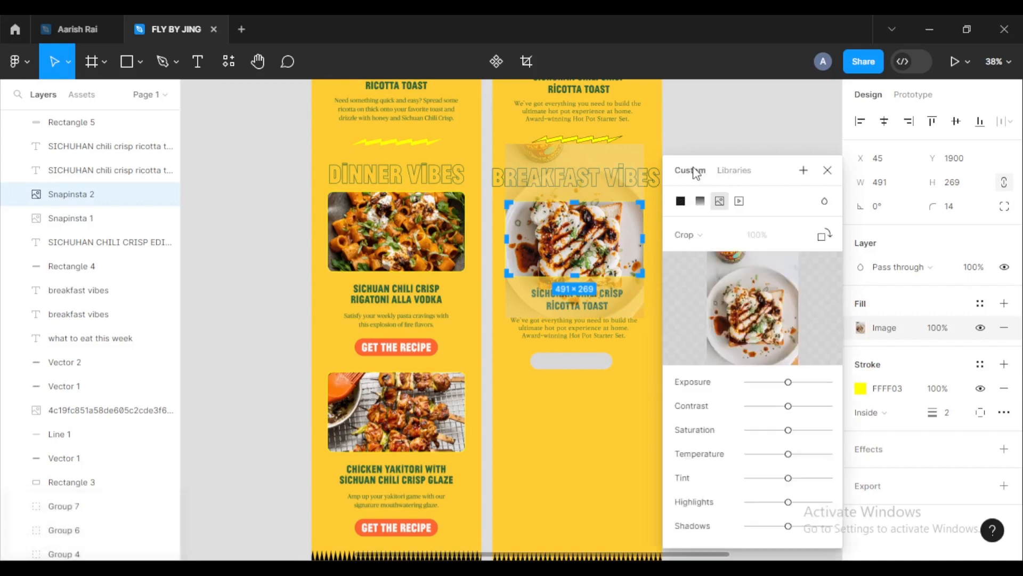
click(740, 201)
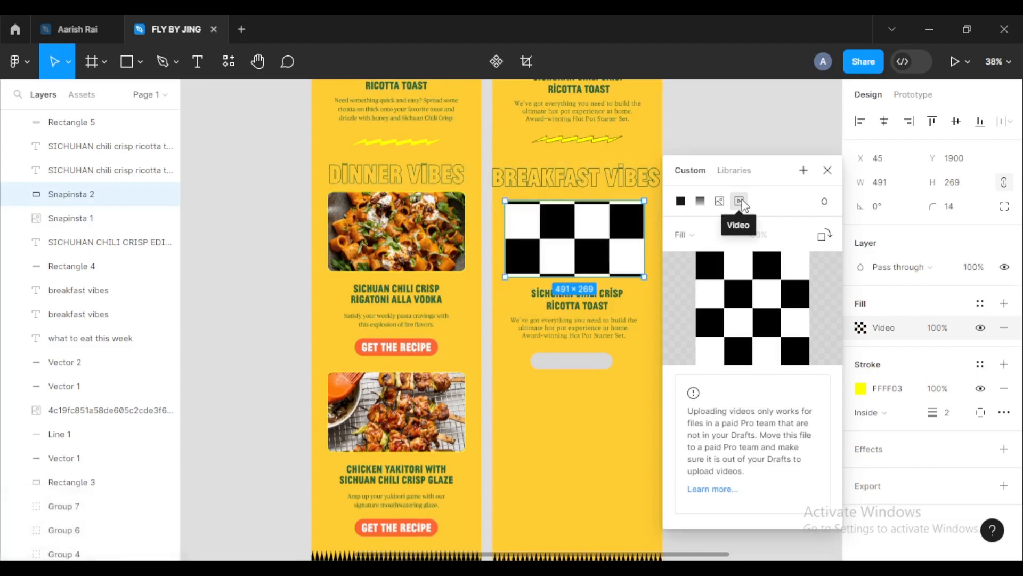
click(720, 201)
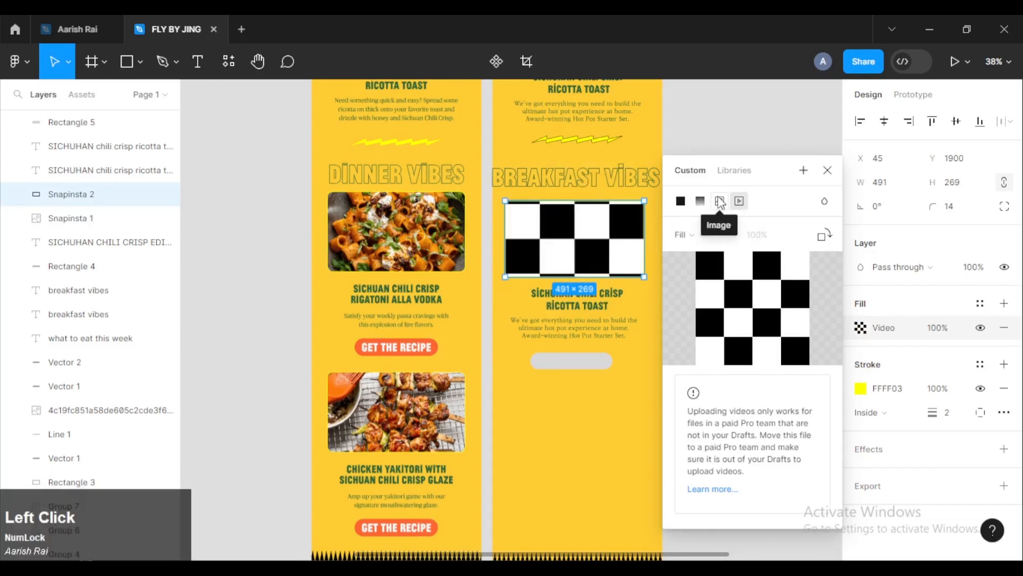
click(704, 201)
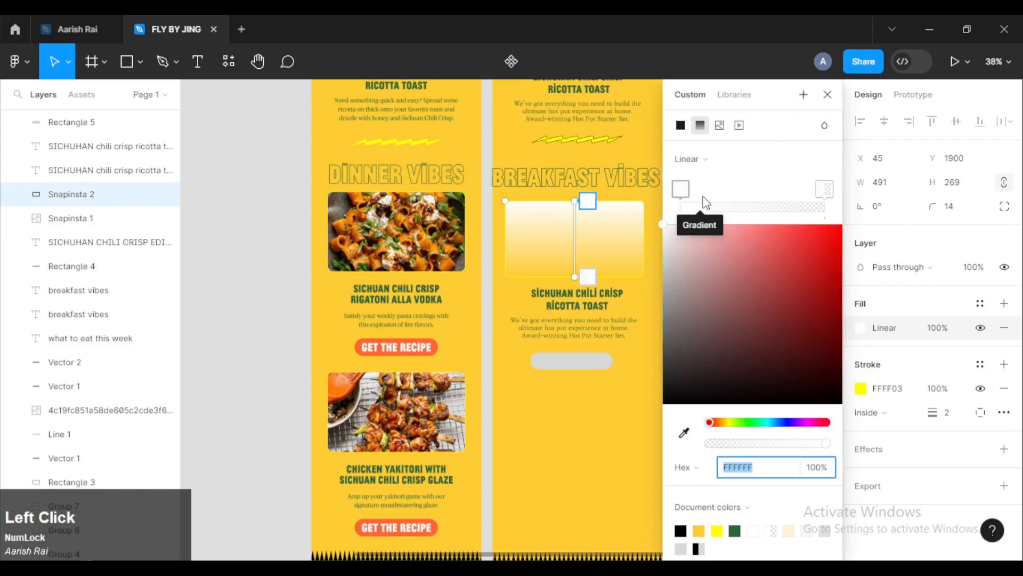
key(ctrl+z)
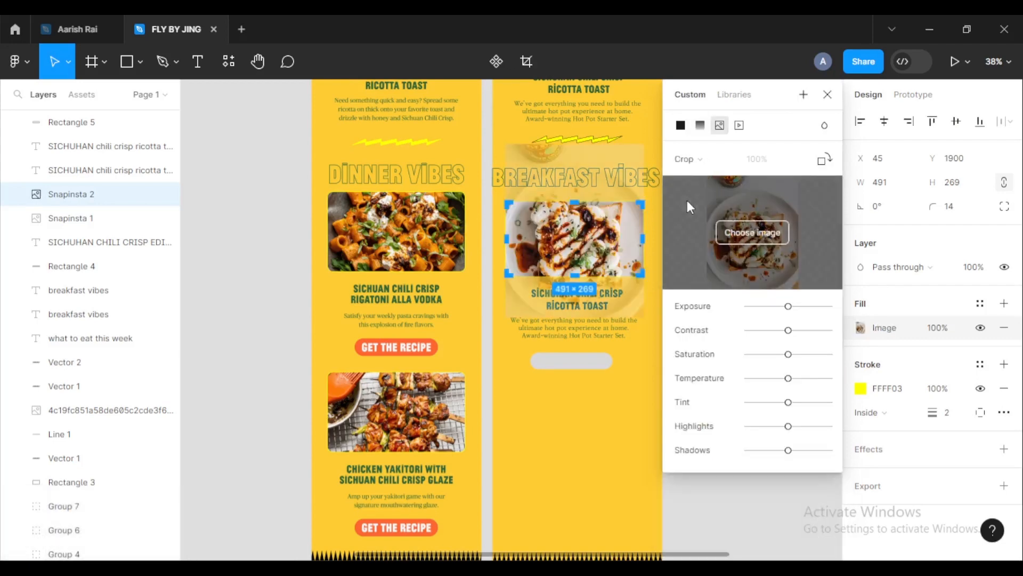
click(827, 94)
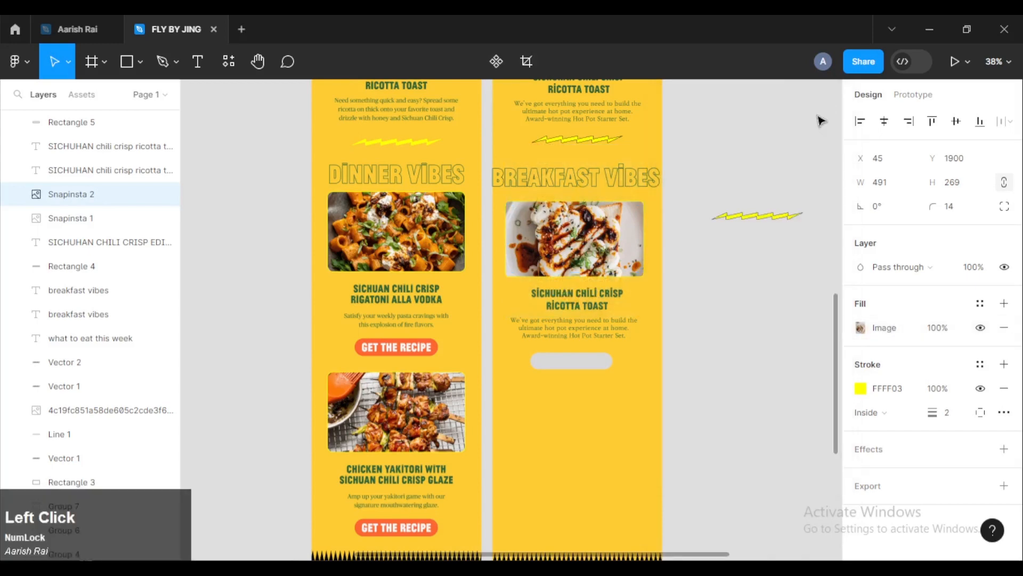
Start choosing a replacement image for the lower toast photo and browse to Work > YouTube > EM images > Fly by Jing > New folder.
double_click(592, 246)
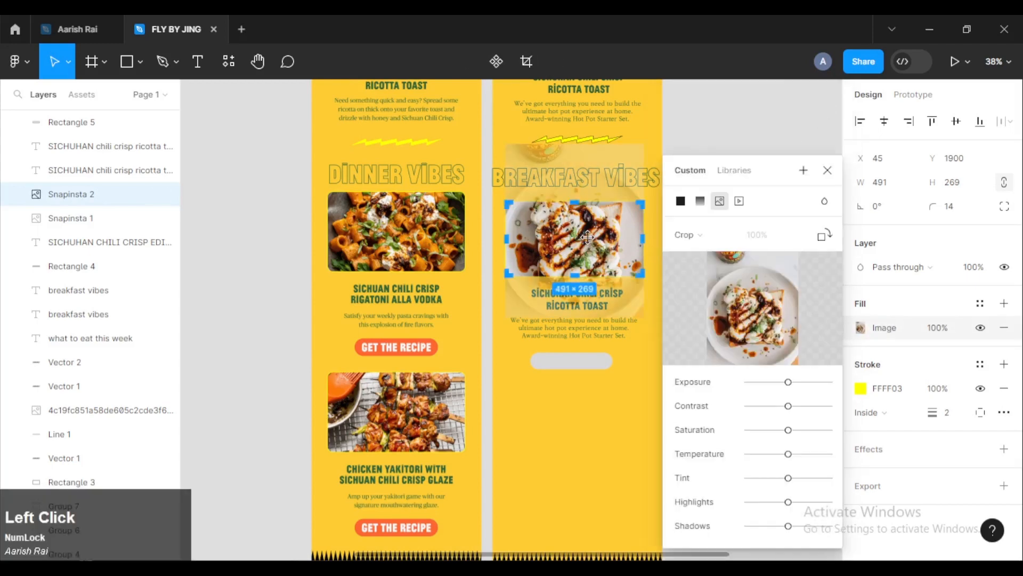
click(762, 308)
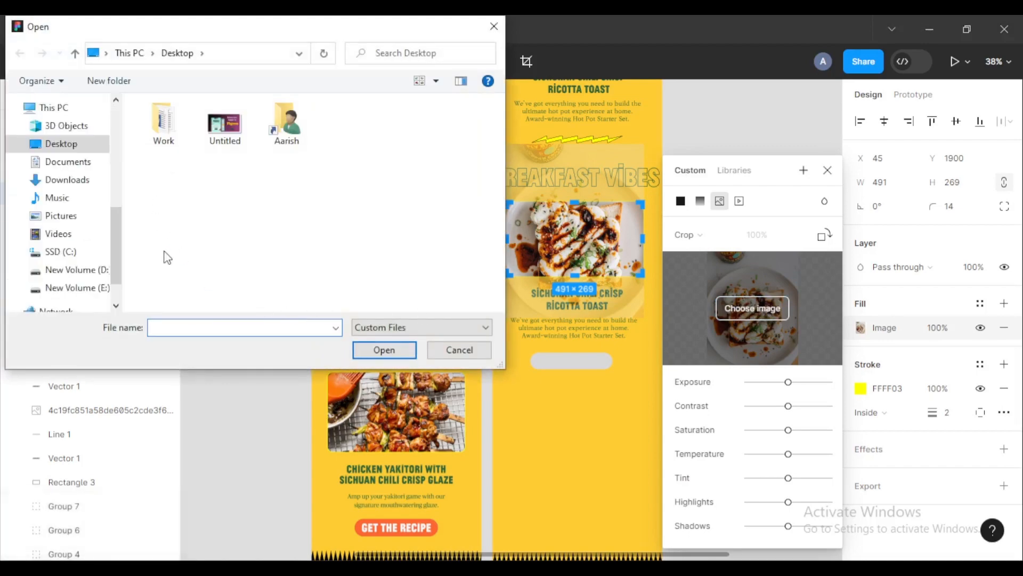
scroll(63, 219, up, 4)
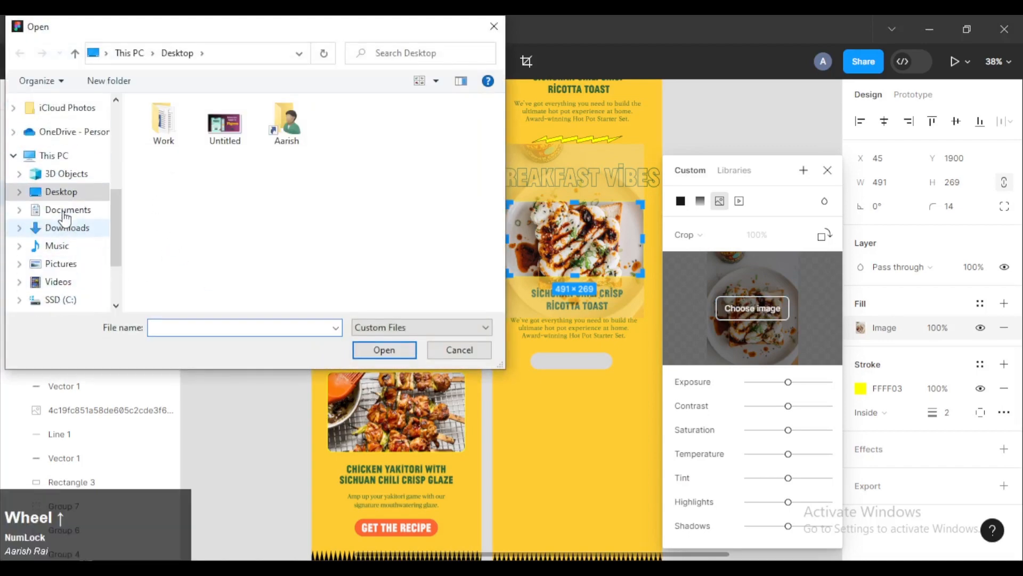
scroll(62, 213, up, 3)
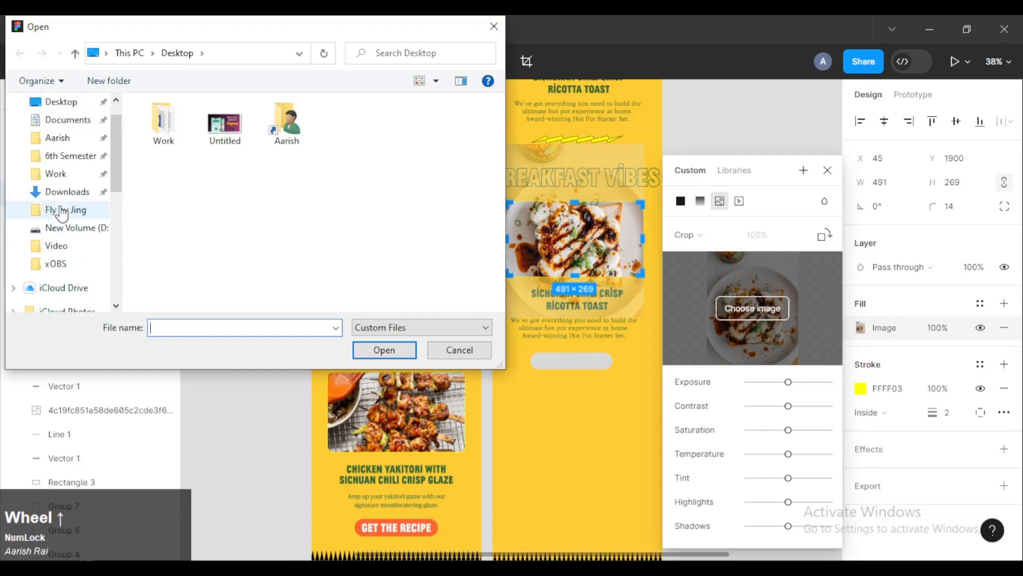
click(68, 173)
scroll(263, 228, down, 1)
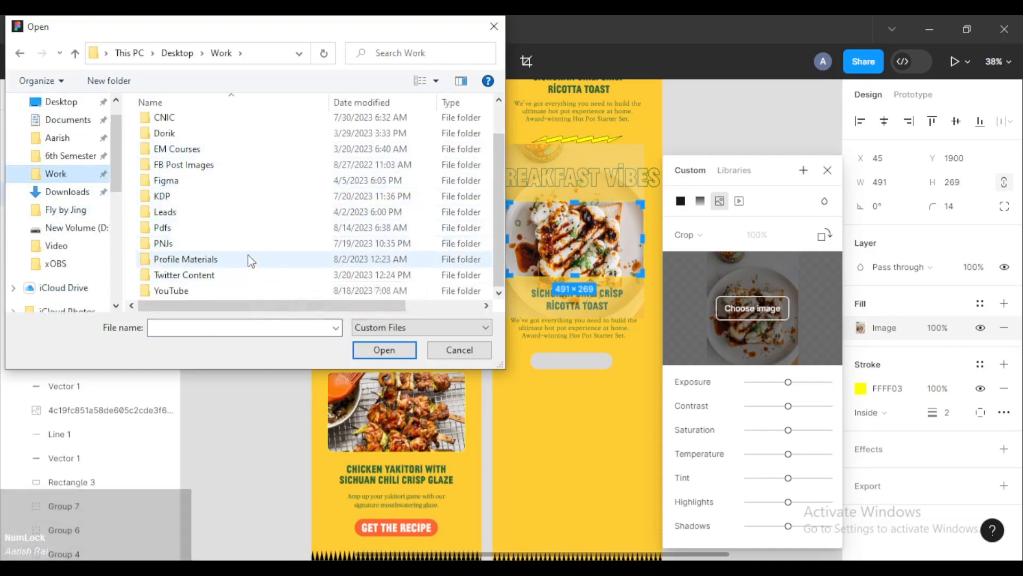
click(235, 291)
double_click(231, 291)
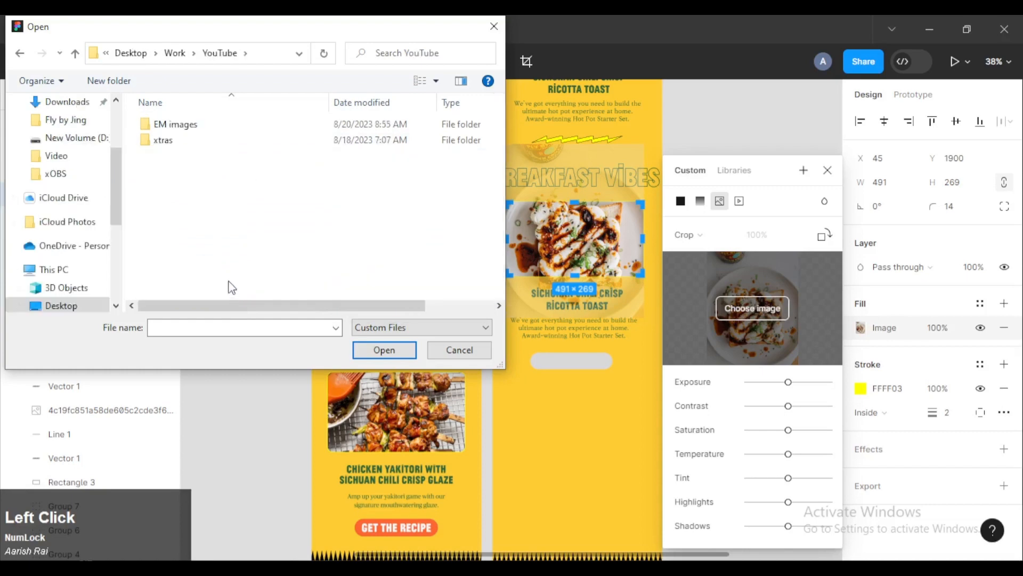
double_click(228, 129)
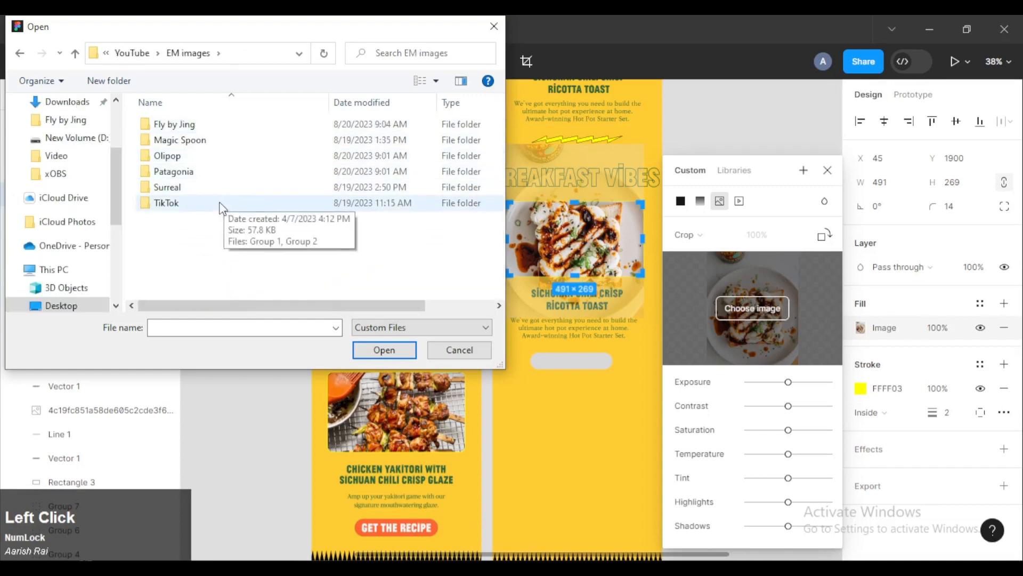
click(211, 129)
double_click(211, 129)
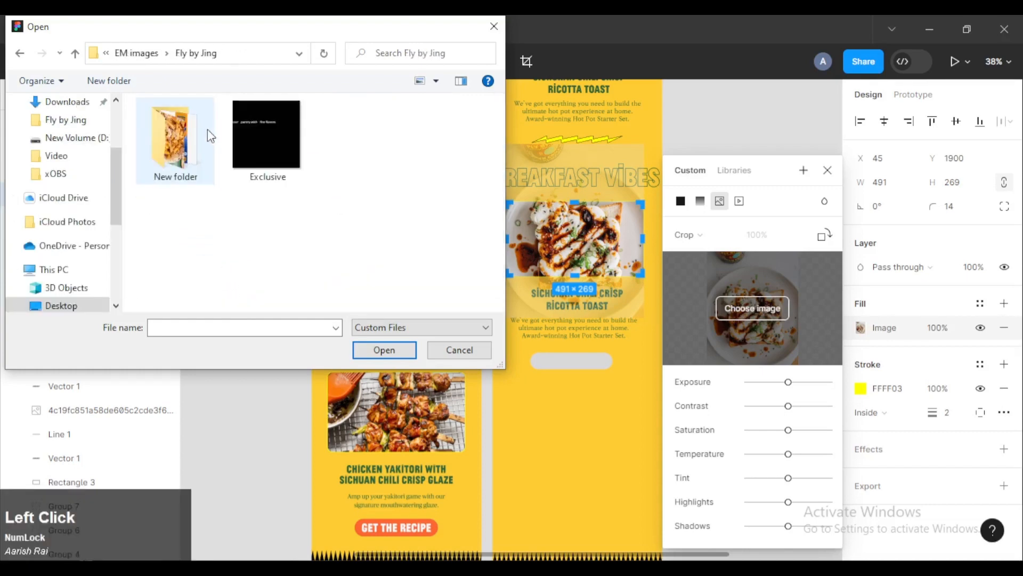
double_click(206, 133)
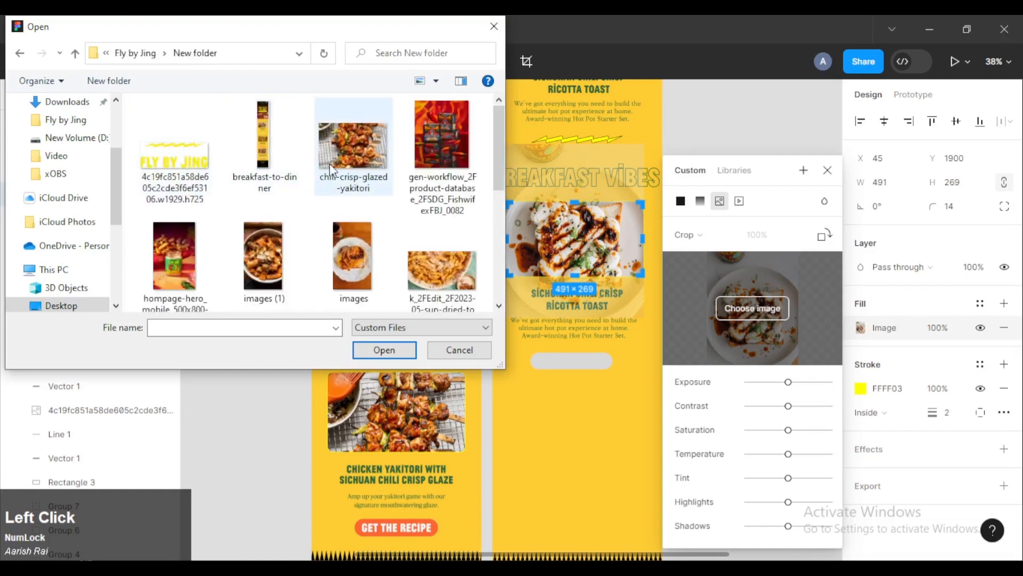
Replace the photo's image with the sun-dried-tomato-pesto pasta picture and close the fill settings.
click(441, 269)
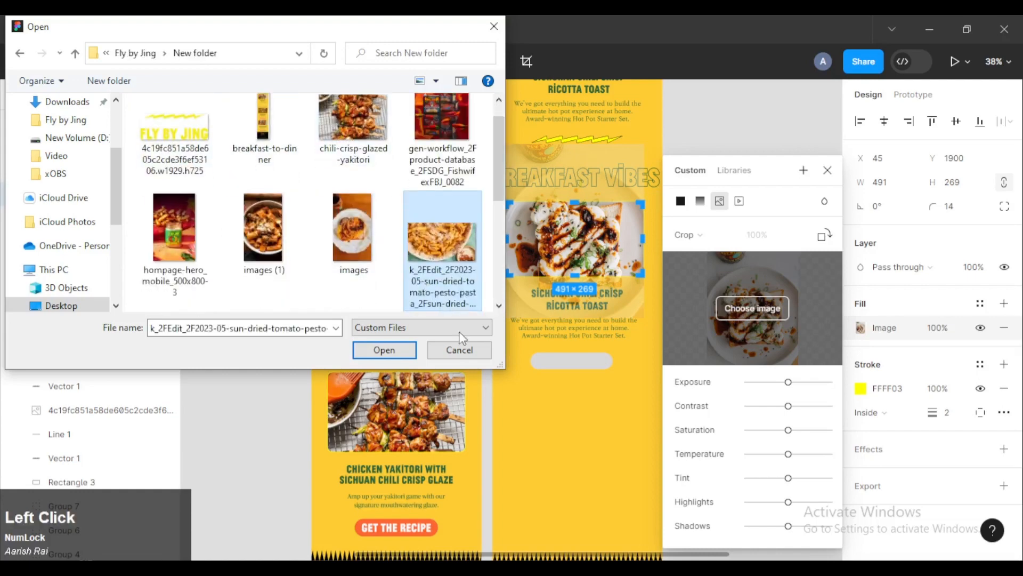
click(383, 349)
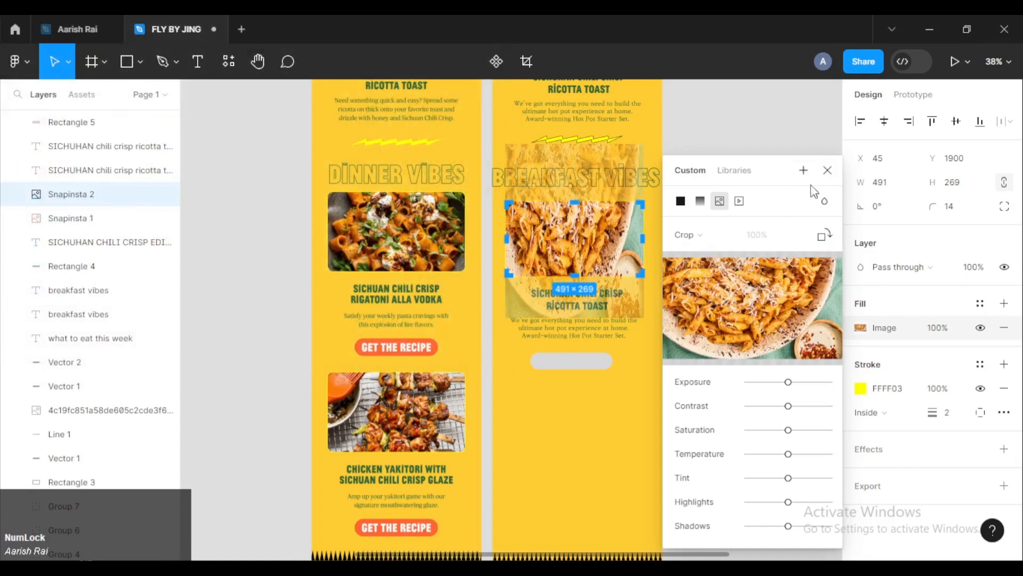
click(828, 171)
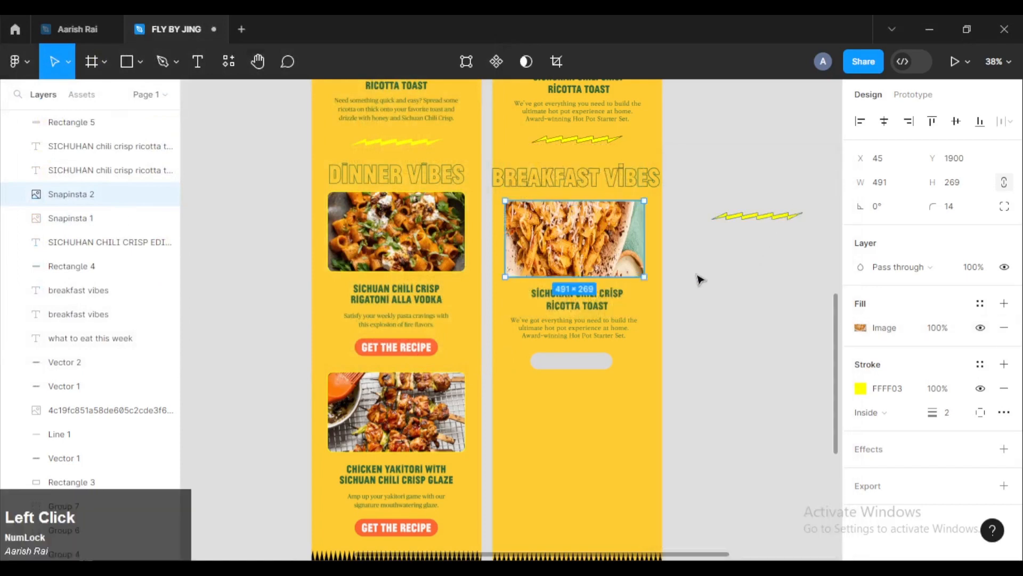
Switch the pasta photo's image scaling from Crop to Fill and check how it sits in its frame.
double_click(580, 250)
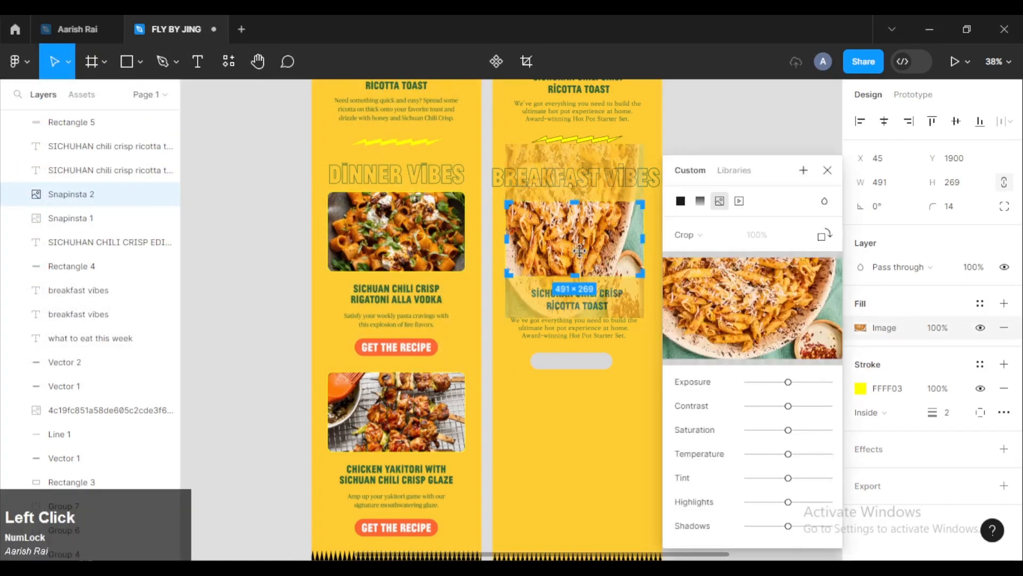
click(699, 238)
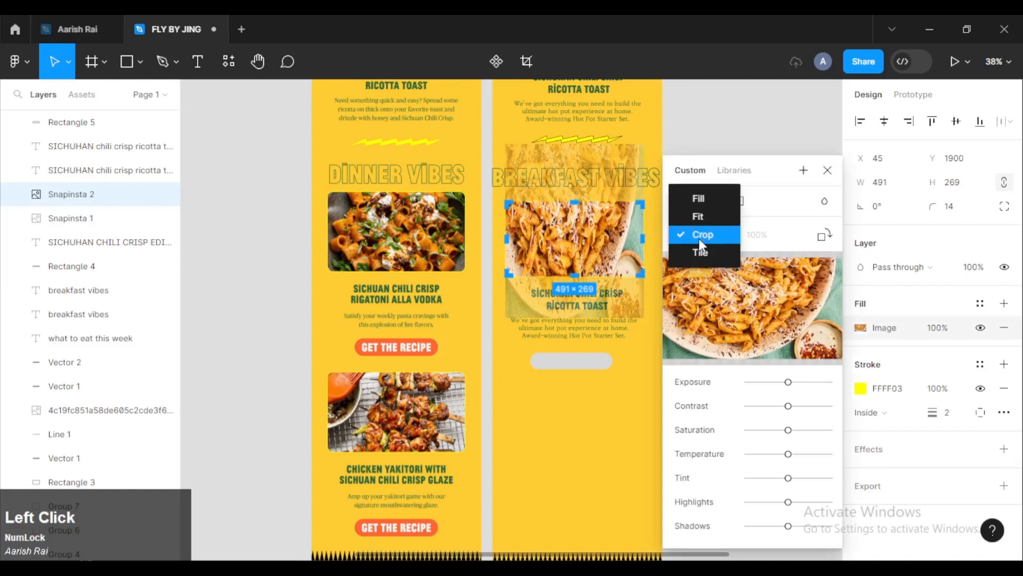
click(705, 202)
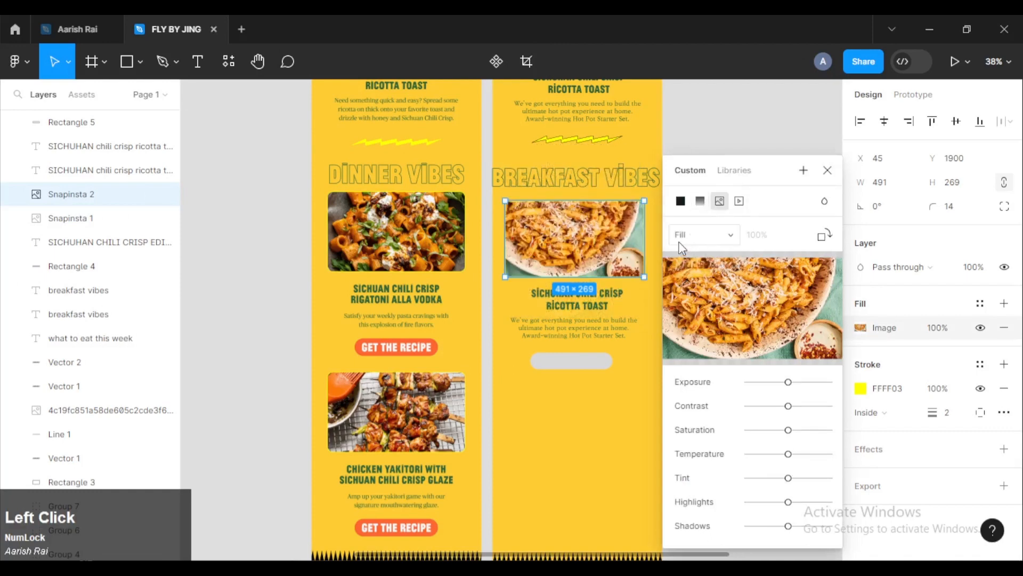
click(726, 156)
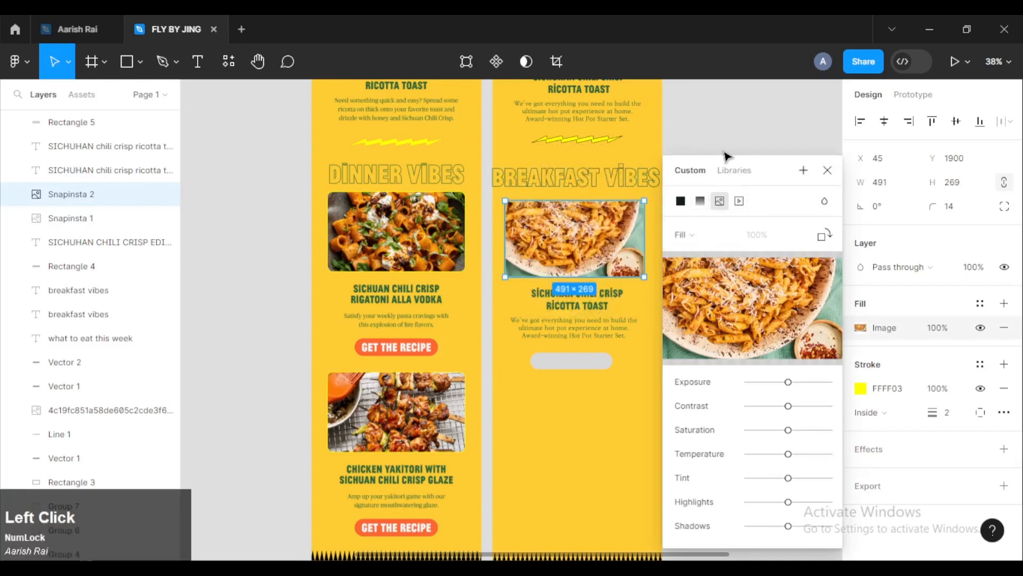
ctrl+scroll(650, 217, up, 5)
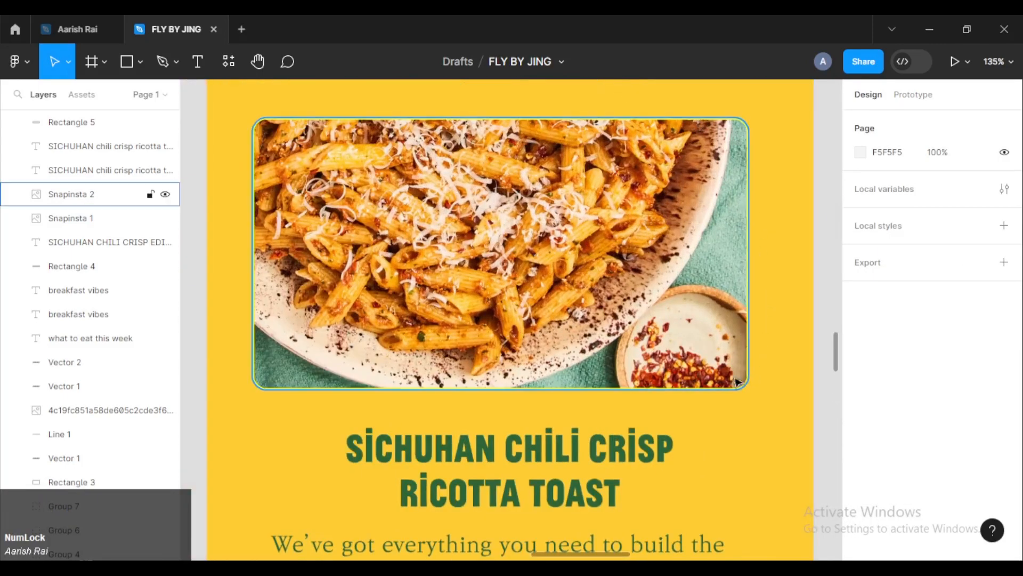
ctrl+scroll(487, 324, down, 3)
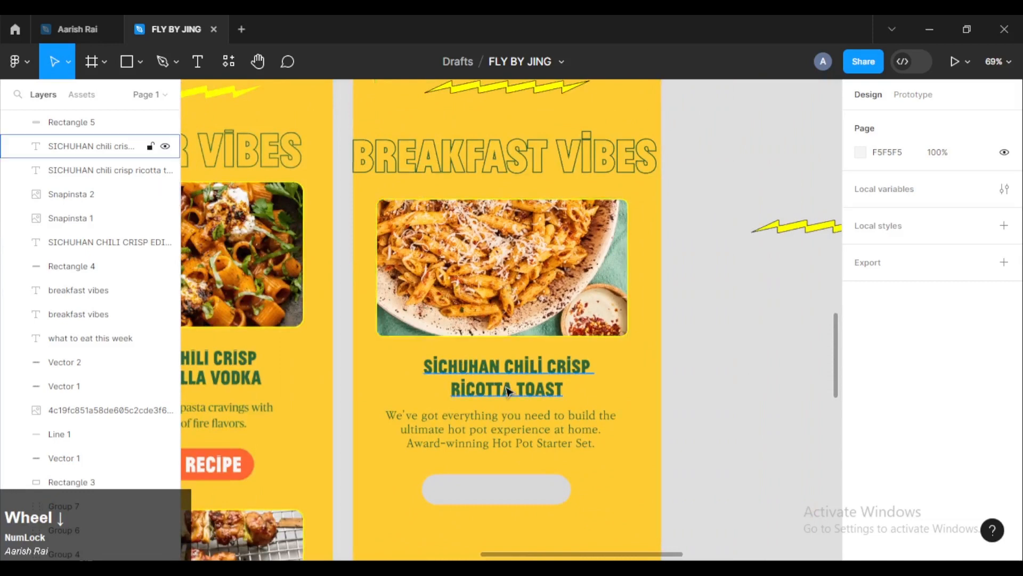
ctrl+scroll(507, 392, down, 2)
scroll(517, 210, up, 2)
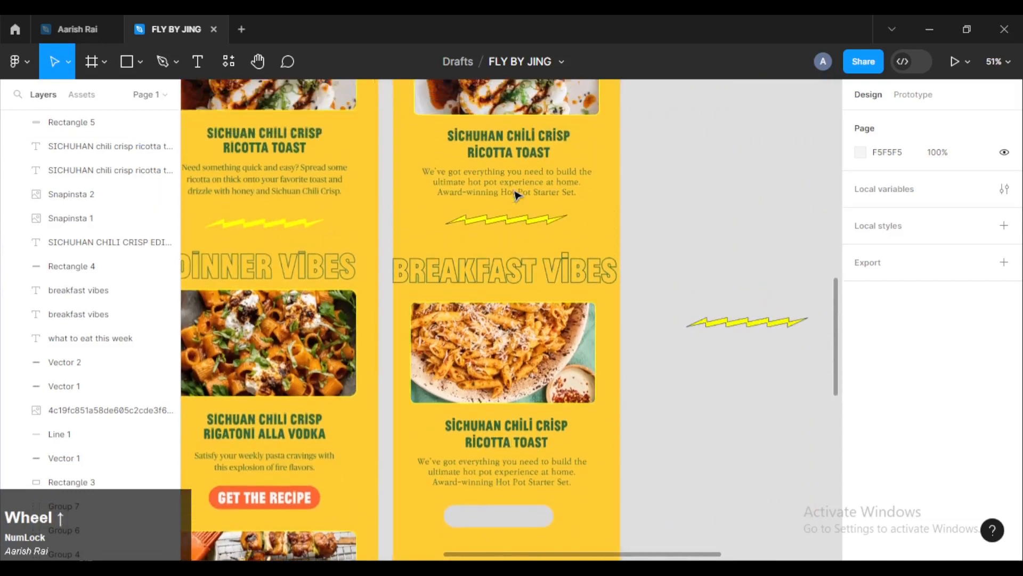
click(517, 157)
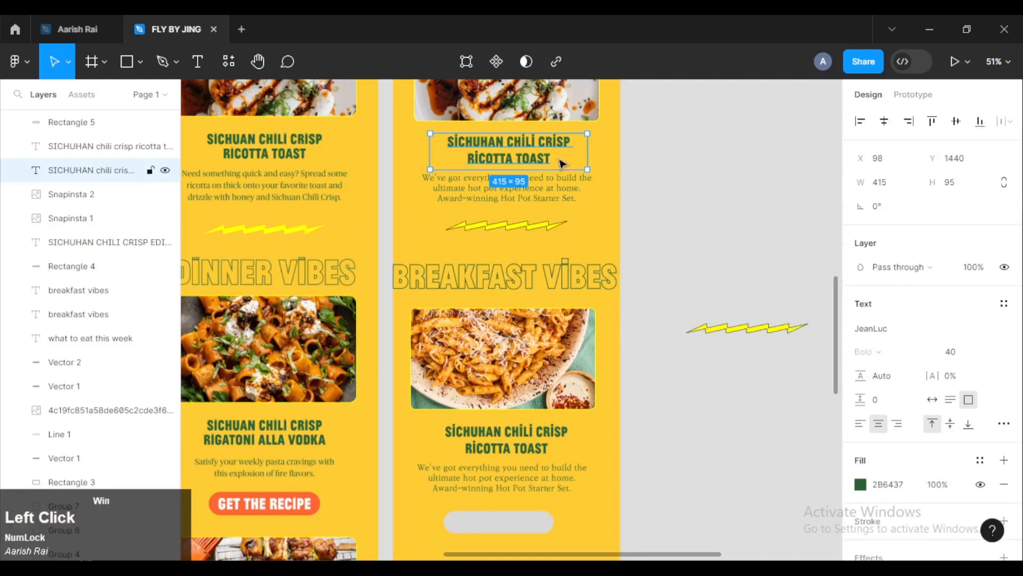
drag(561, 162, 641, 171)
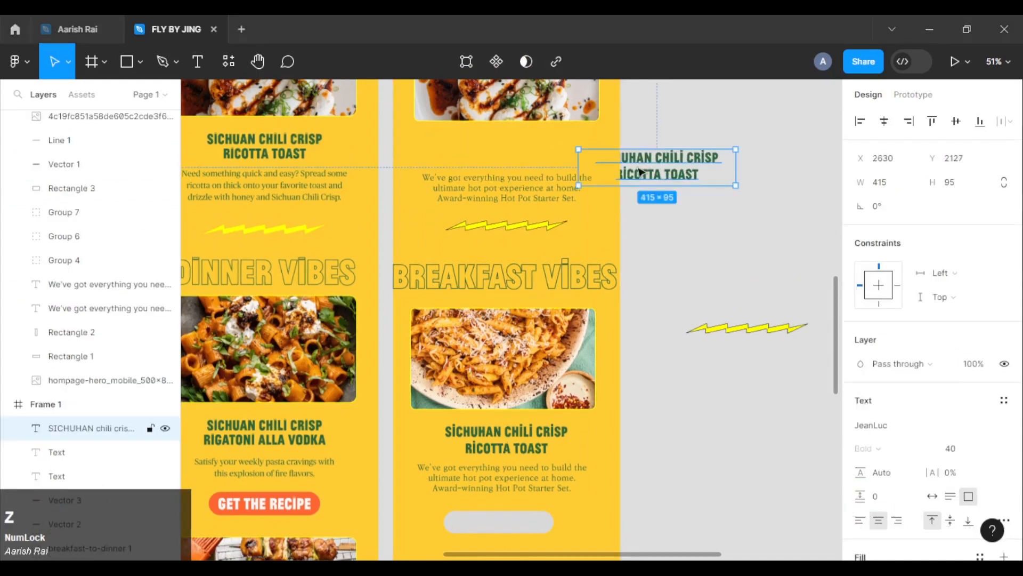
key(super)
click(724, 216)
click(635, 203)
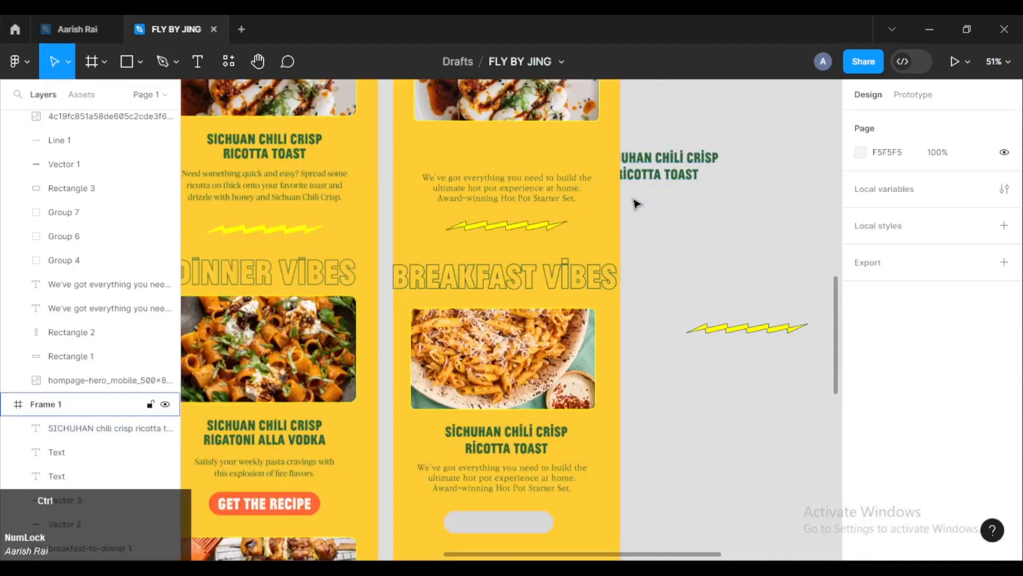
key(ctrl+z)
key(ctrl+z)
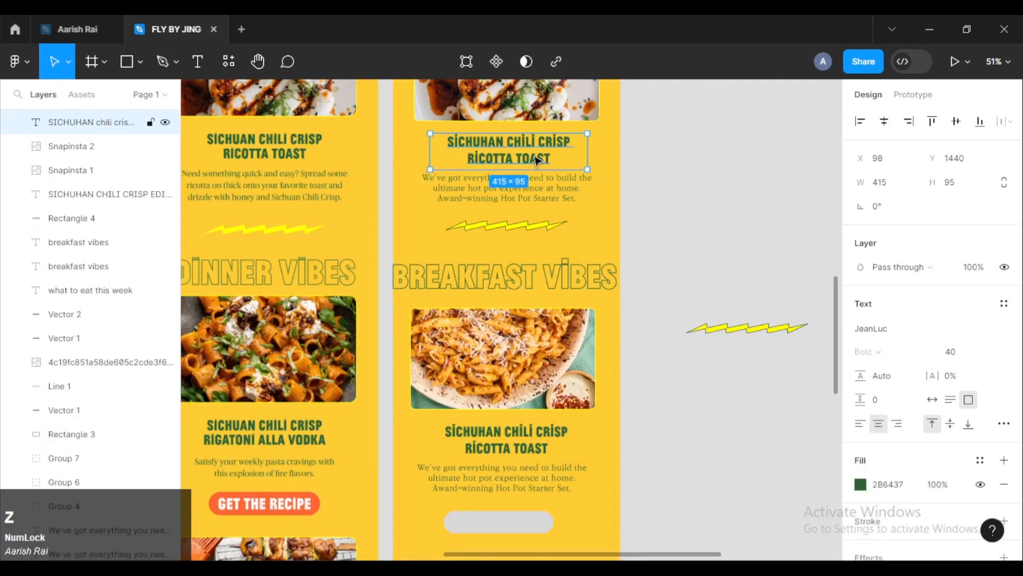
Duplicate the recipe title and description into the third block above the black footer, at about X 102, Y 2824 and X 71, Y 2939.
drag(535, 158, 541, 373)
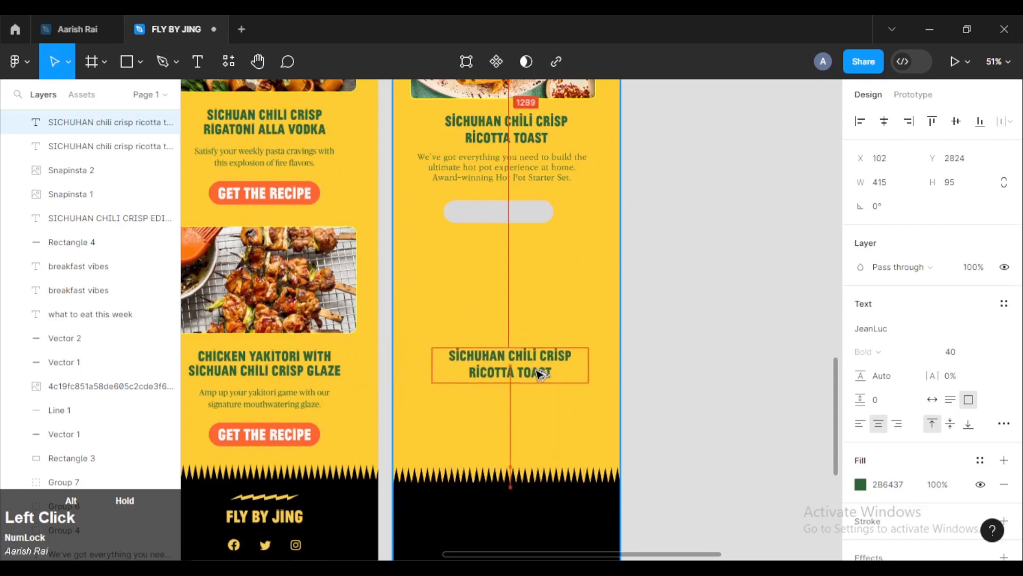
click(528, 169)
drag(528, 170, 536, 407)
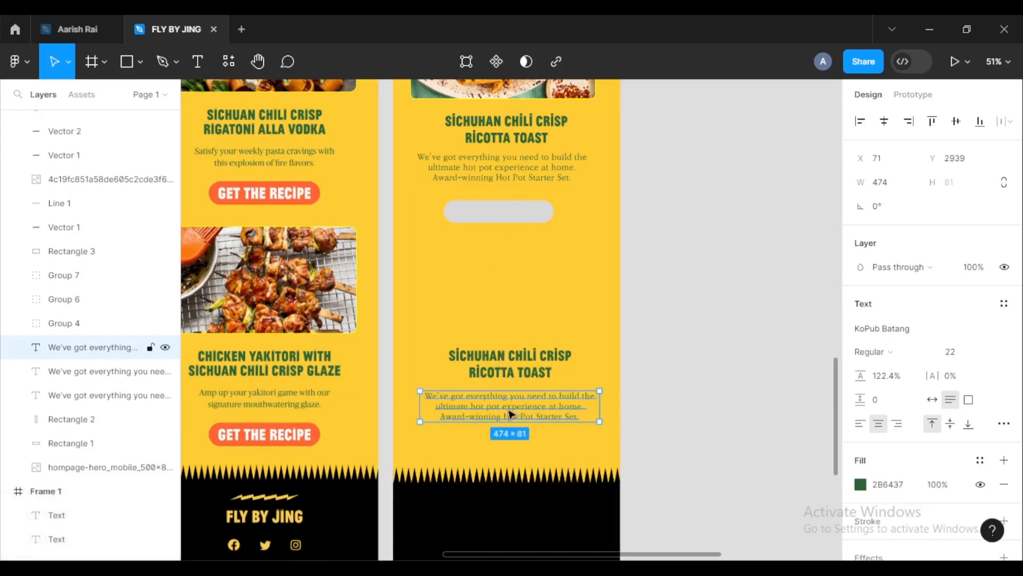
Duplicate the grey button below the third description at X 140, Y 3050, and the pasta photo above the third title at X 51, Y 2520.
click(506, 214)
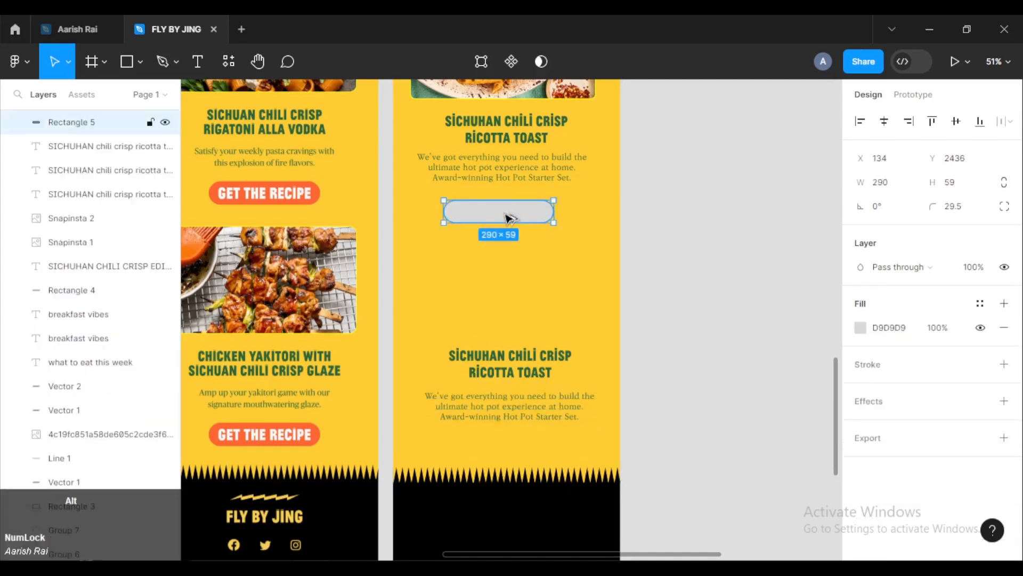
drag(509, 212, 511, 446)
scroll(496, 383, down, 3)
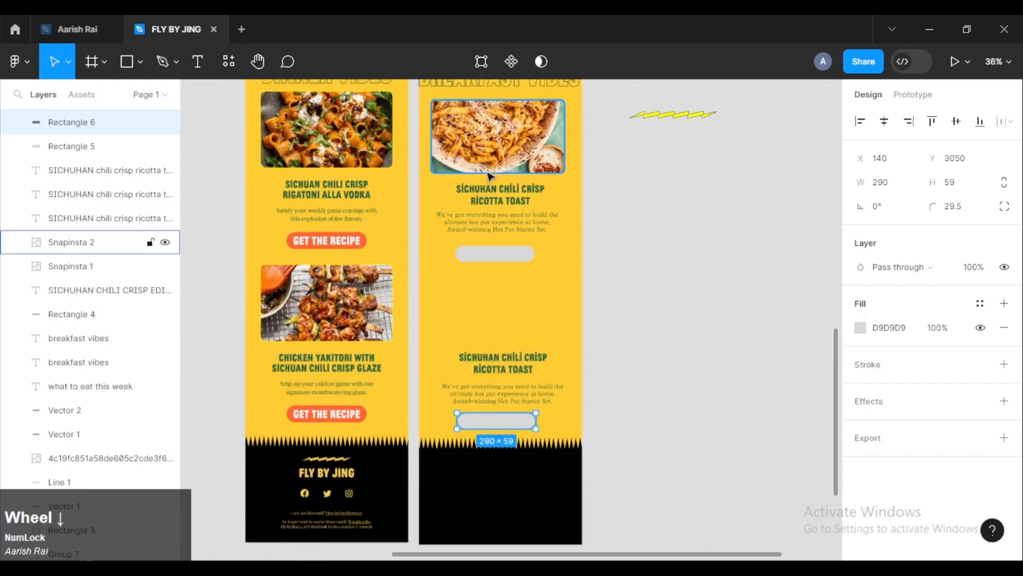
click(496, 166)
drag(496, 167, 499, 335)
Replace the copied photo's image with chili-crisp-glazed-yakitori and close the fill settings.
double_click(501, 312)
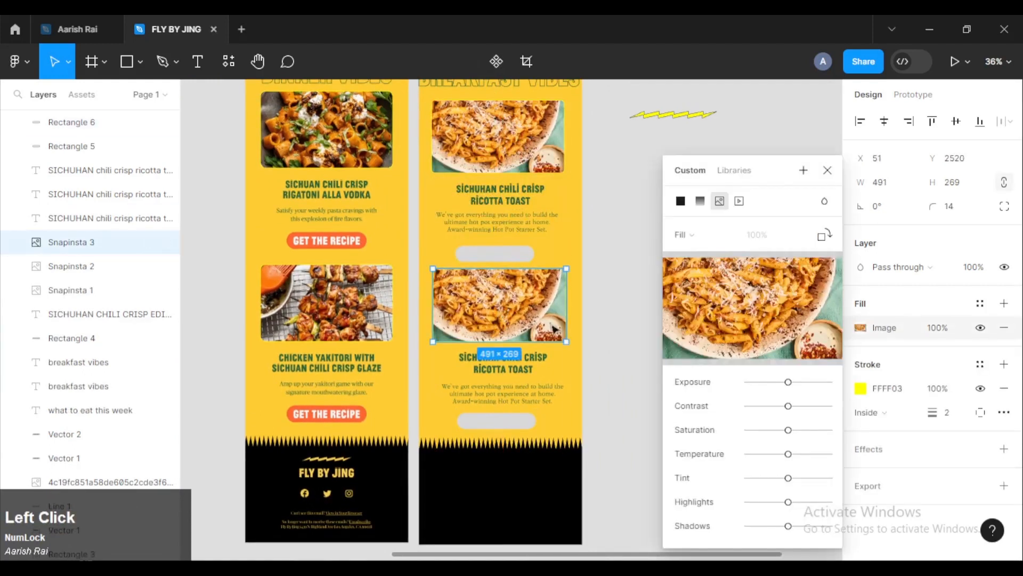
click(752, 308)
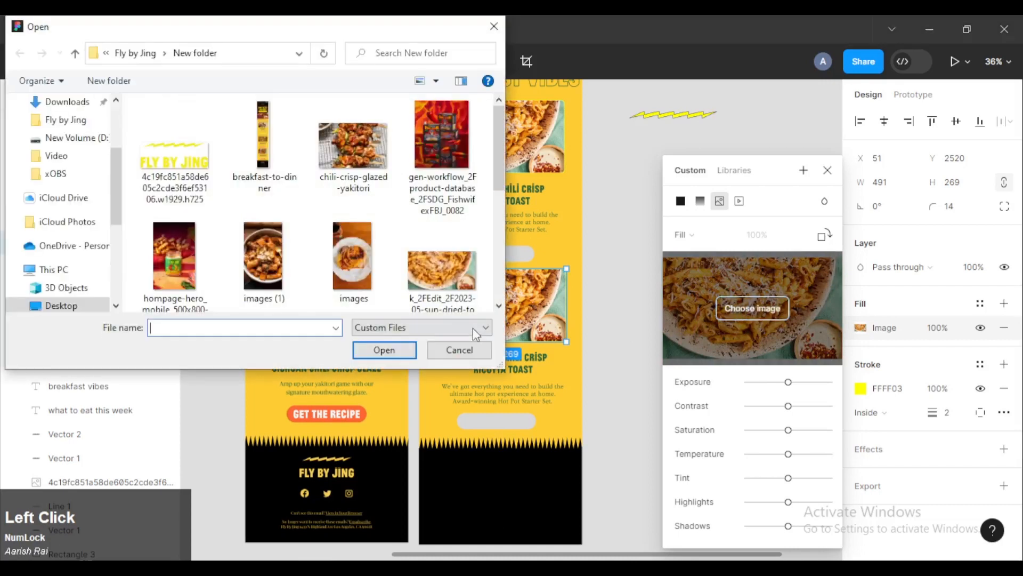
click(364, 152)
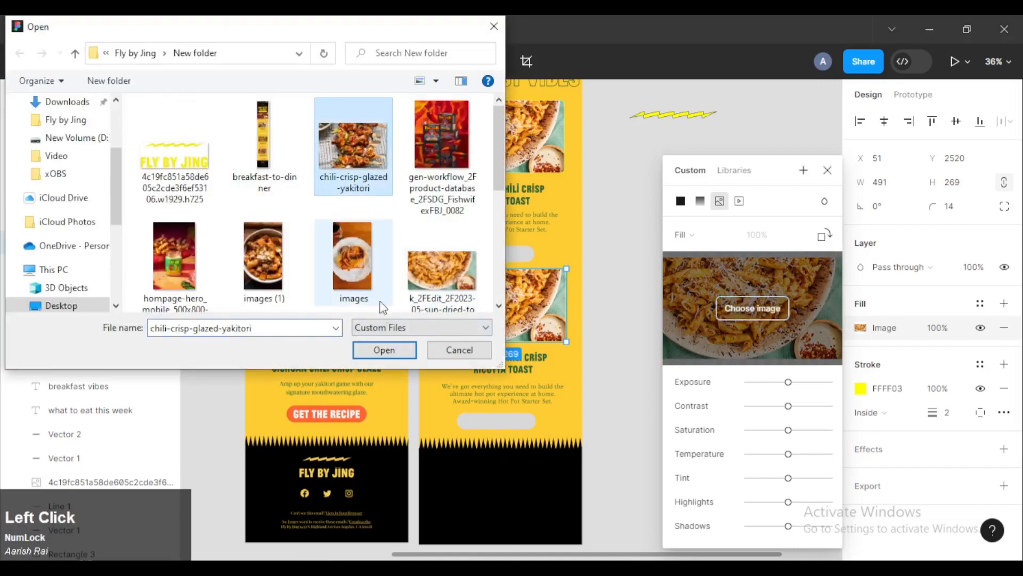
click(382, 350)
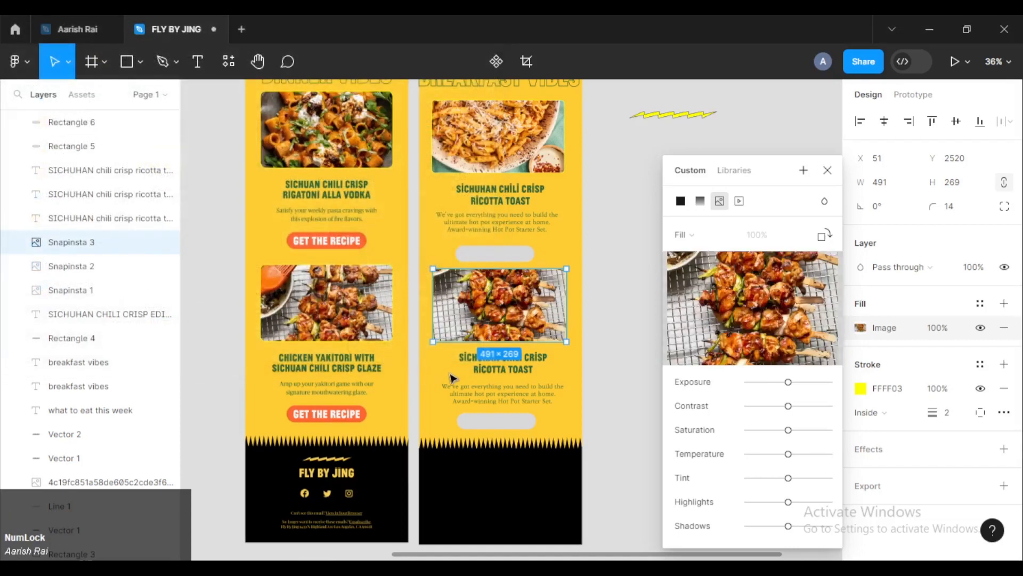
click(590, 301)
click(613, 297)
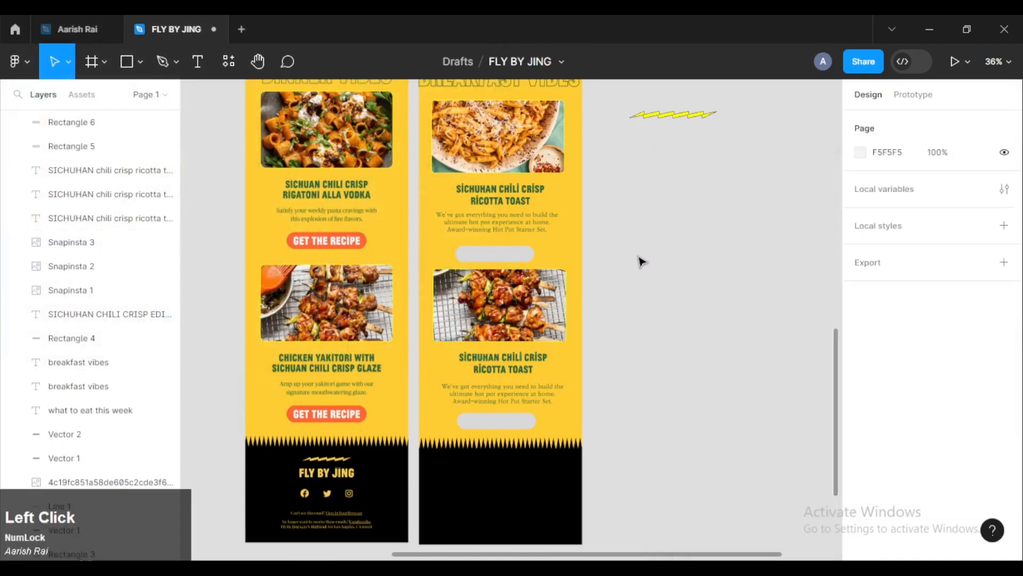
Nudge the second block's grey button up towards its description and move the yakitori photo to about X 38, Y 2511.
scroll(642, 246, down, 3)
scroll(644, 244, up, 8)
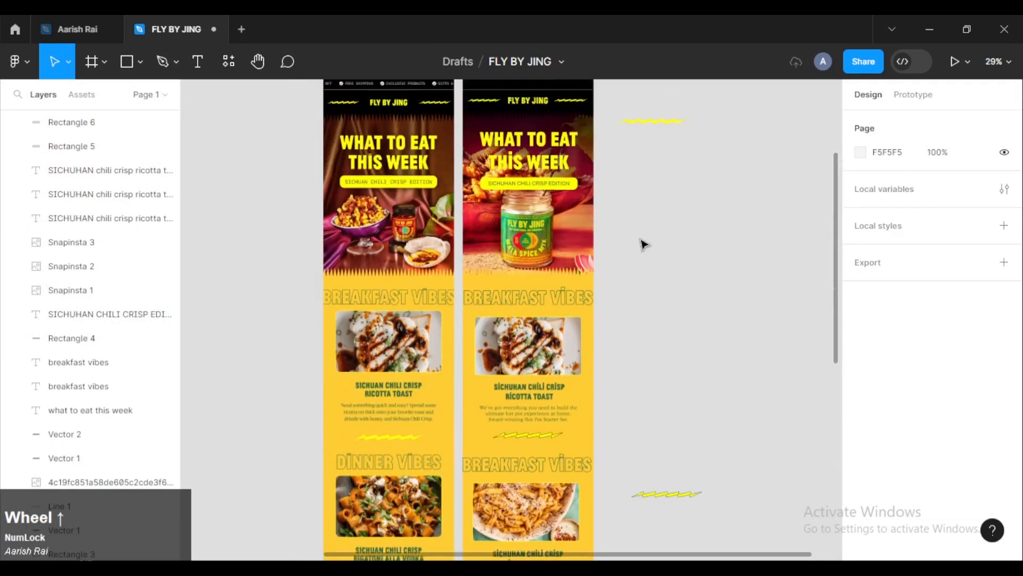
scroll(644, 244, down, 4)
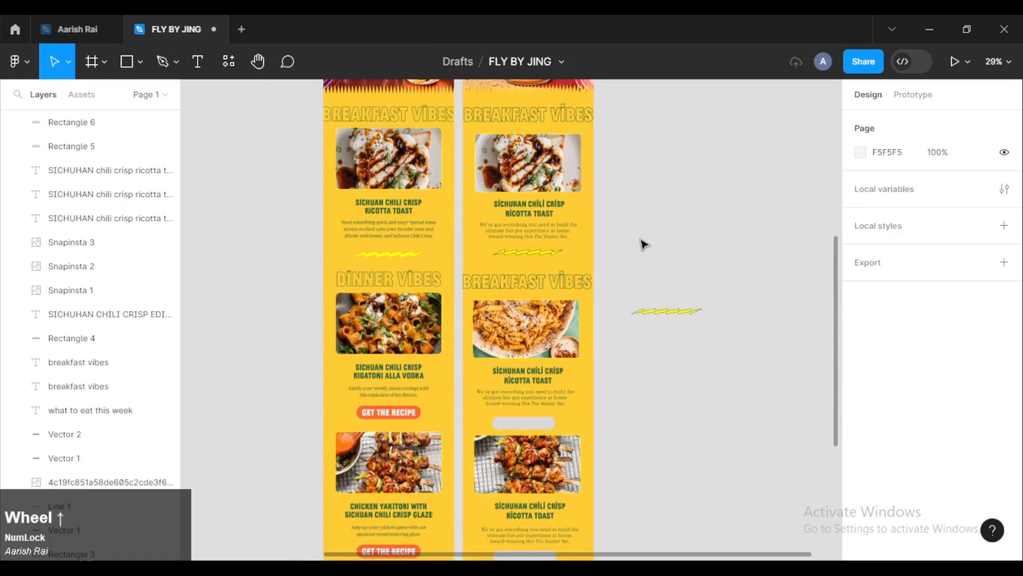
scroll(608, 262, down, 1)
scroll(608, 262, down, 1)
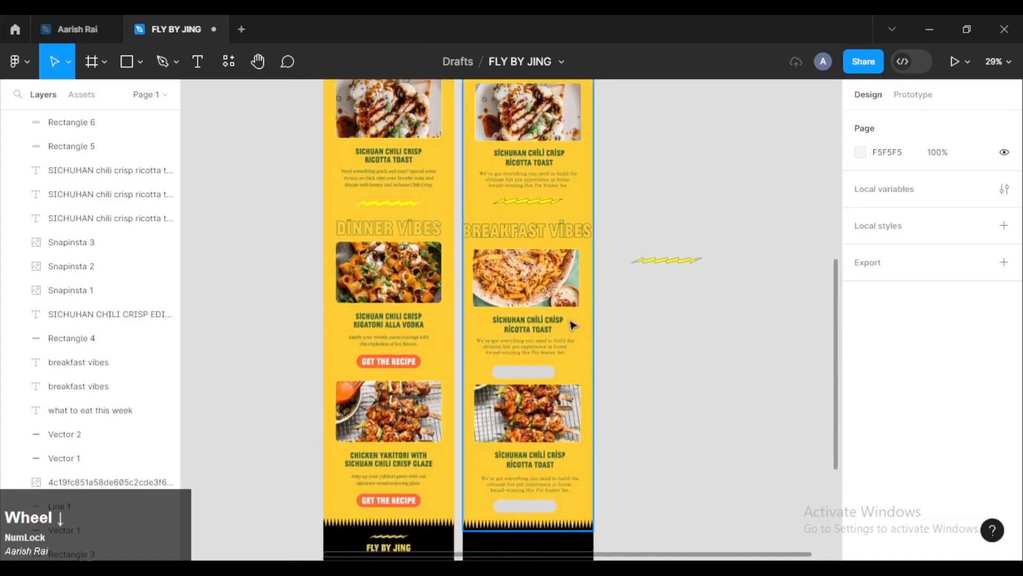
drag(531, 376, 529, 369)
click(655, 349)
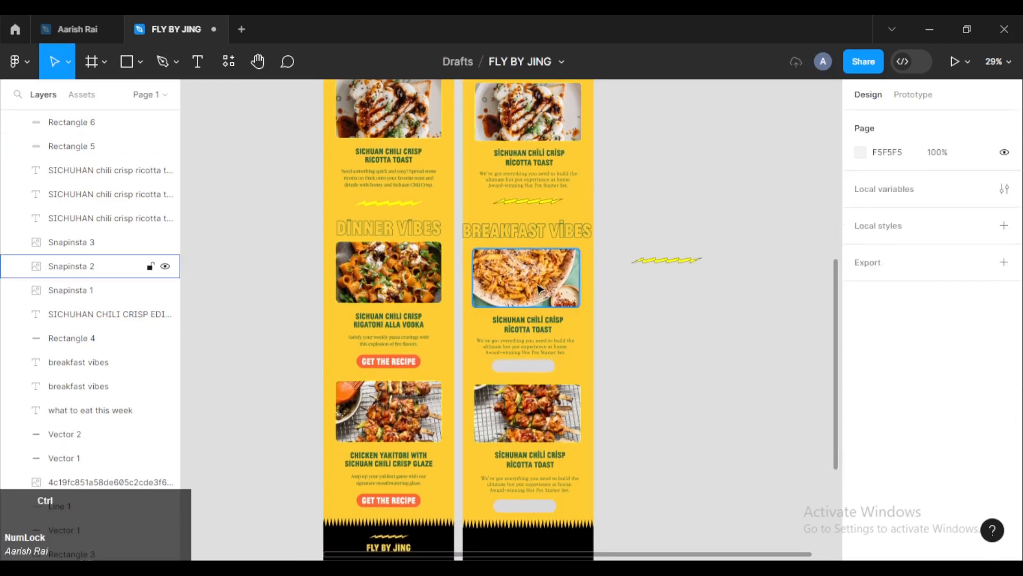
drag(525, 425, 525, 426)
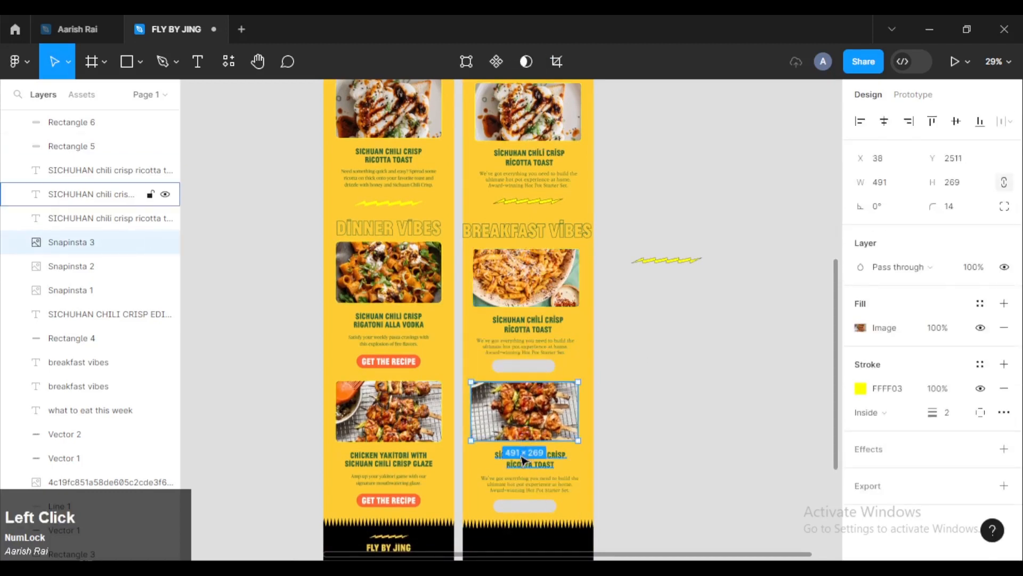
click(523, 459)
ctrl+scroll(626, 442, up, 1)
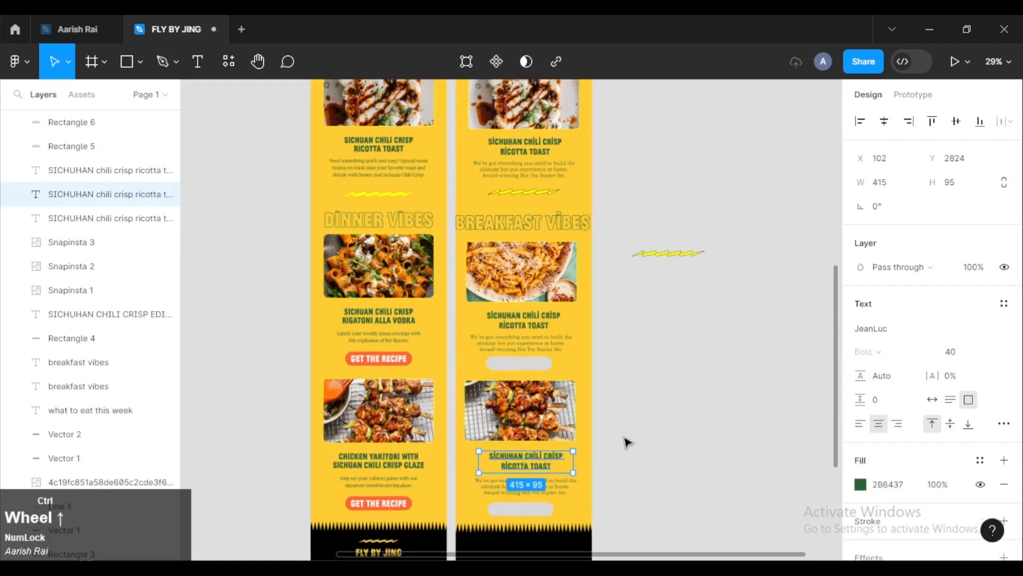
click(662, 418)
Compare the recreated email with the reference from the header down to the black footer.
ctrl+scroll(686, 366, down, 3)
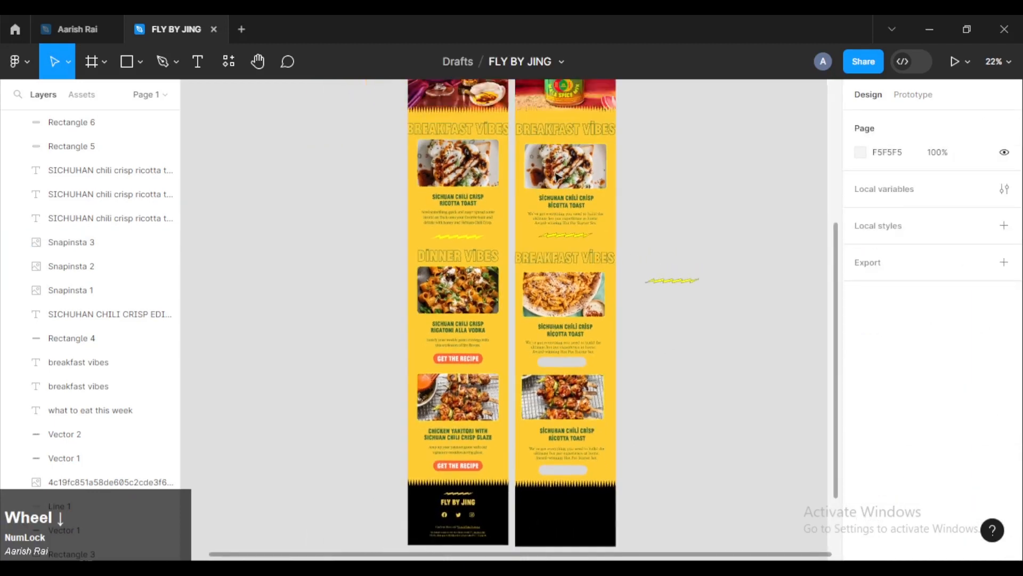
scroll(556, 177, up, 3)
scroll(555, 356, down, 1)
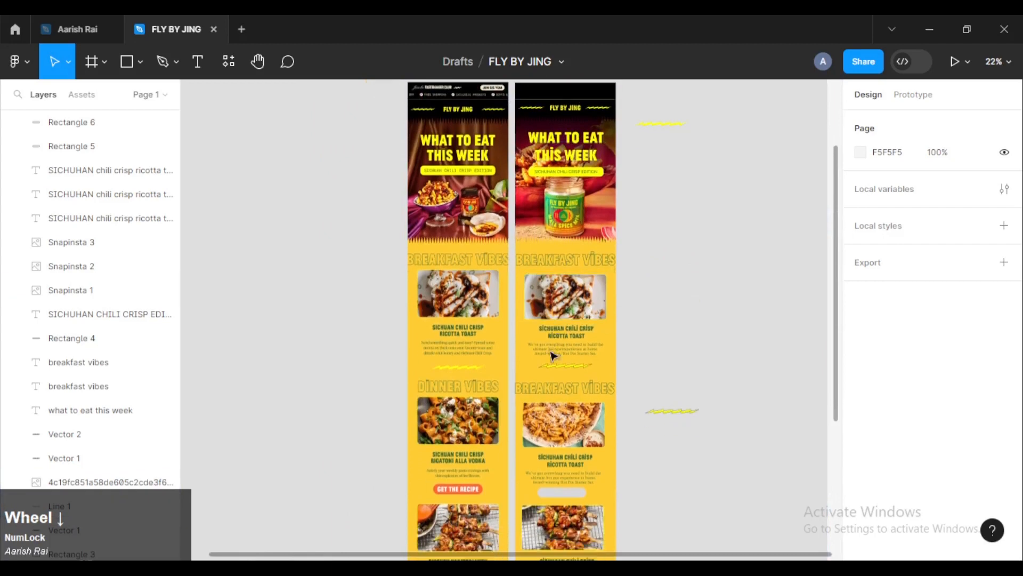
scroll(554, 356, down, 5)
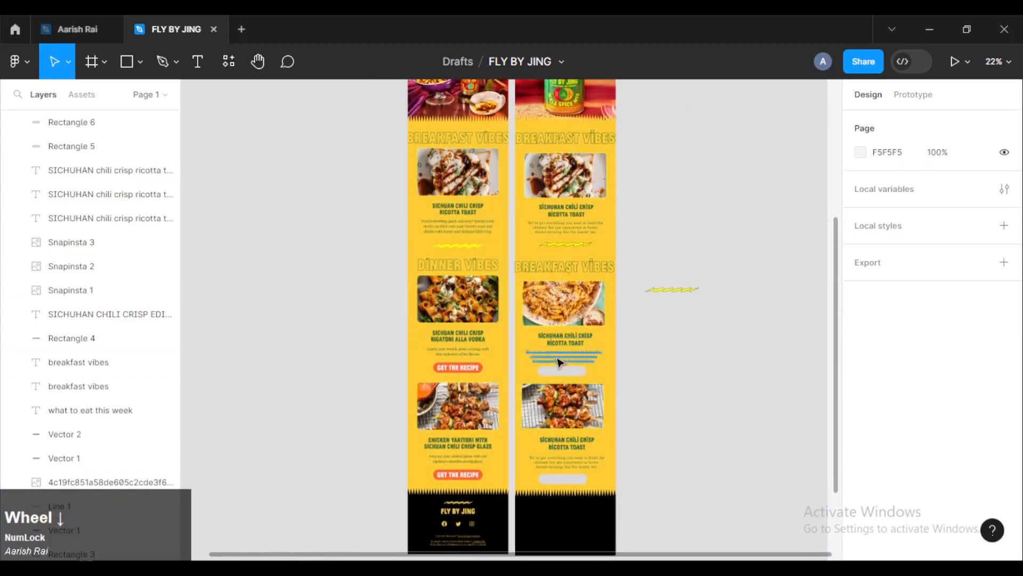
scroll(562, 376, down, 2)
ctrl+scroll(558, 412, up, 2)
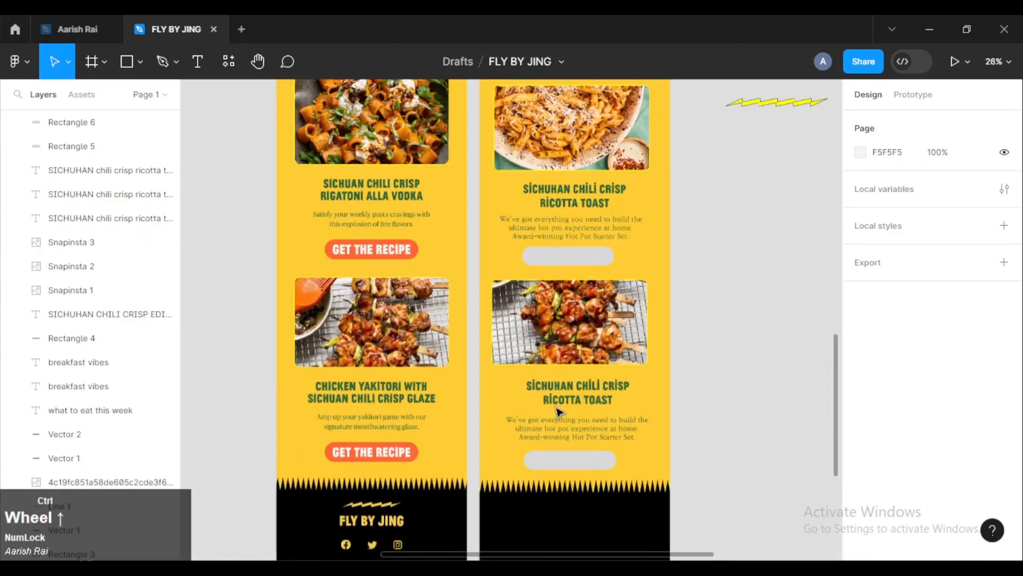
scroll(551, 389, down, 5)
scroll(551, 388, up, 1)
ctrl+scroll(552, 388, up, 5)
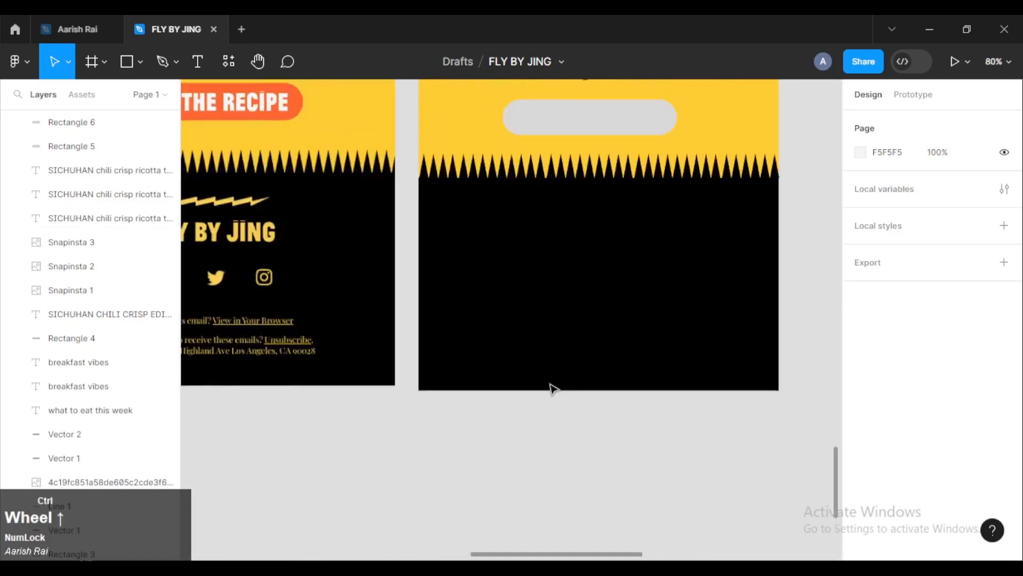
ctrl+scroll(552, 388, down, 2)
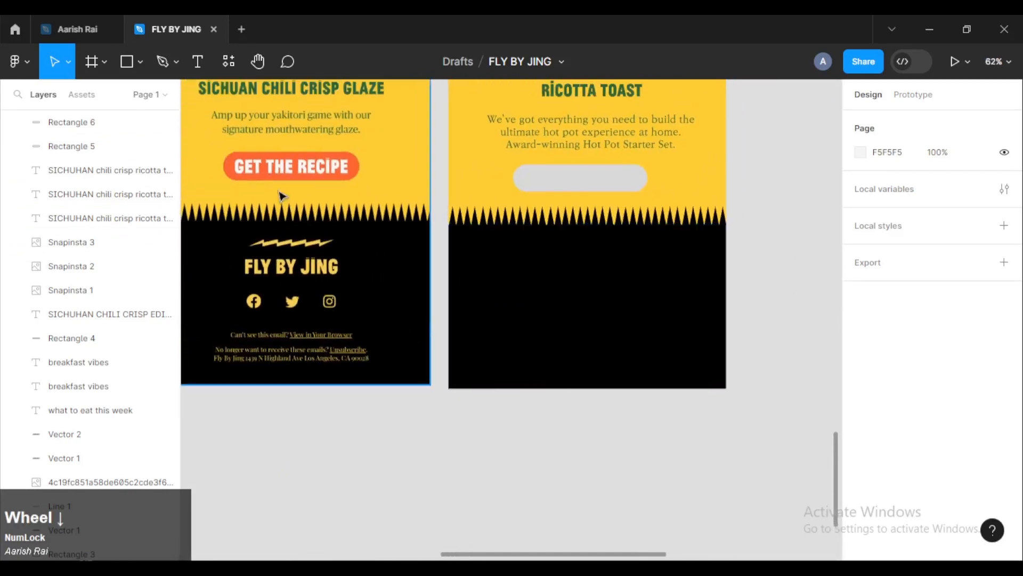
Duplicate the third recipe title into the black footer at about X 105, Y 3240.
scroll(498, 256, up, 1)
click(567, 104)
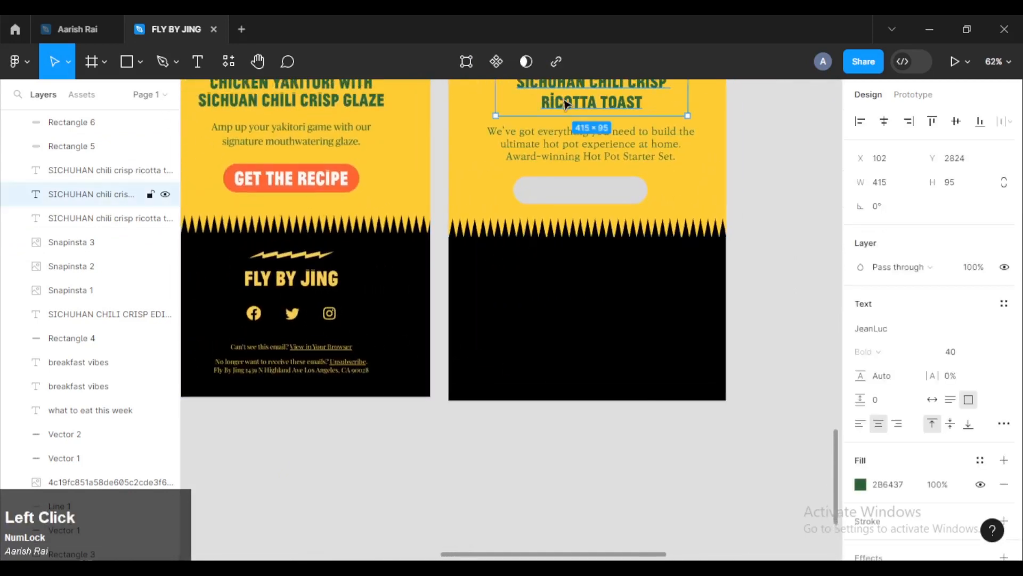
alt+drag(568, 176, 572, 296)
Change the footer title's text to "fly by jing" and set its text box to auto width.
double_click(576, 290)
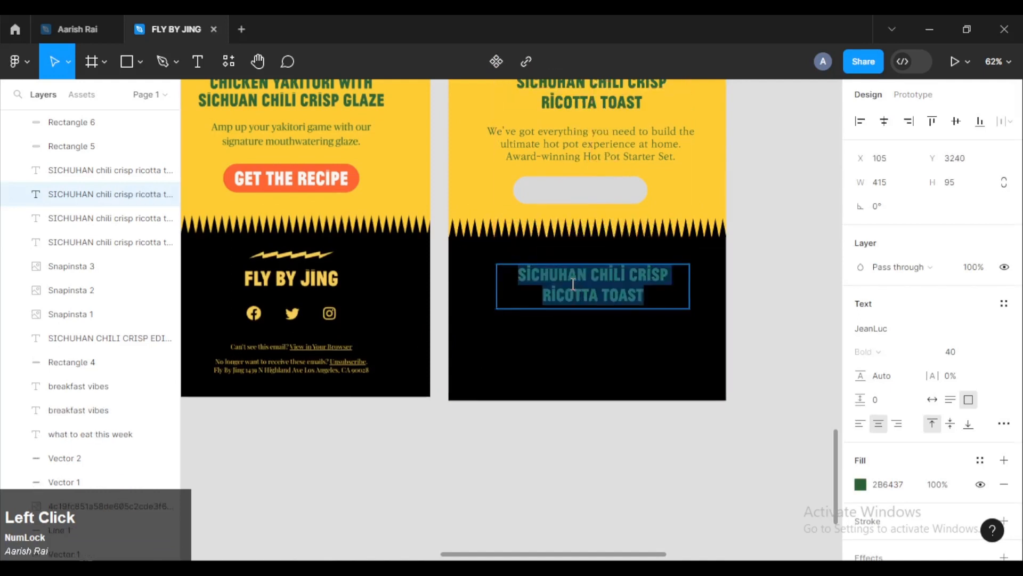
text(fly by jing)
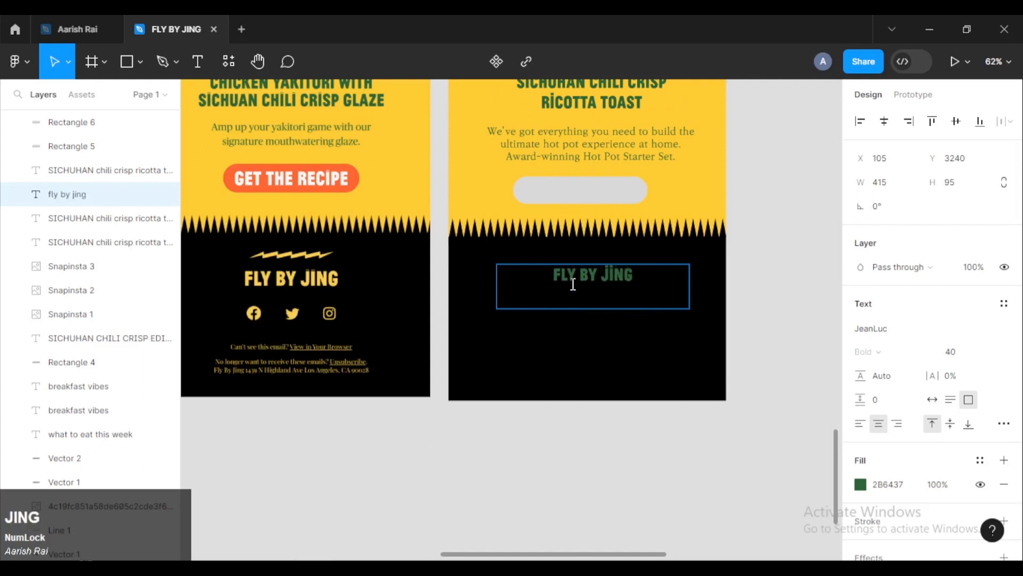
click(932, 400)
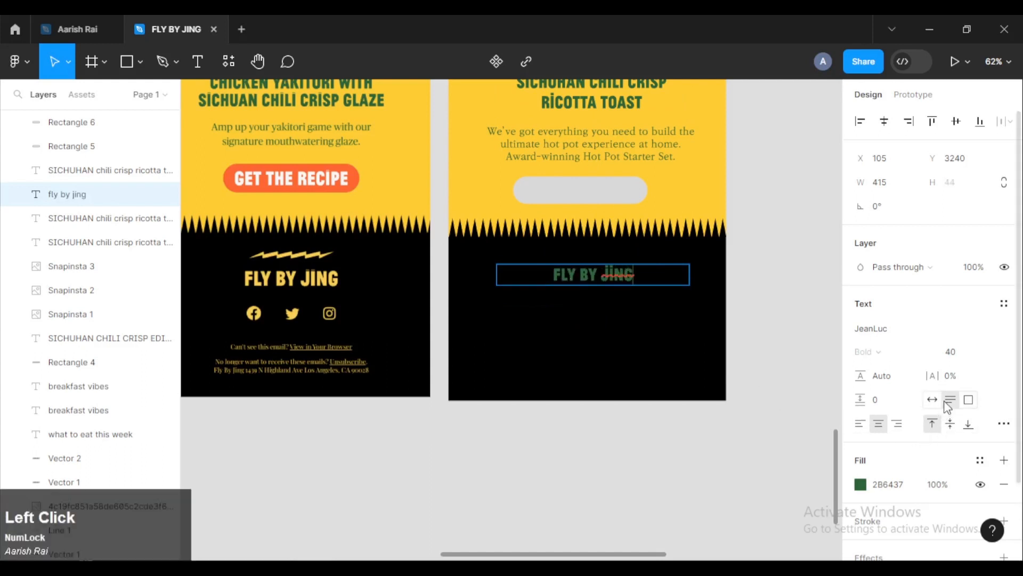
click(933, 404)
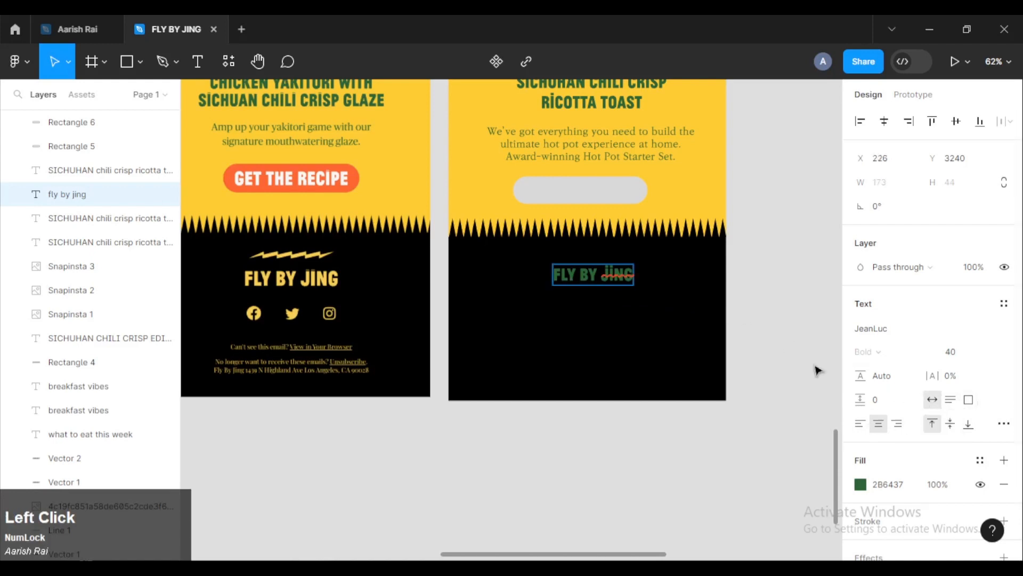
Try to fill the footer title with yellow F8CE55 sampled from the reference footer's lettering.
click(860, 484)
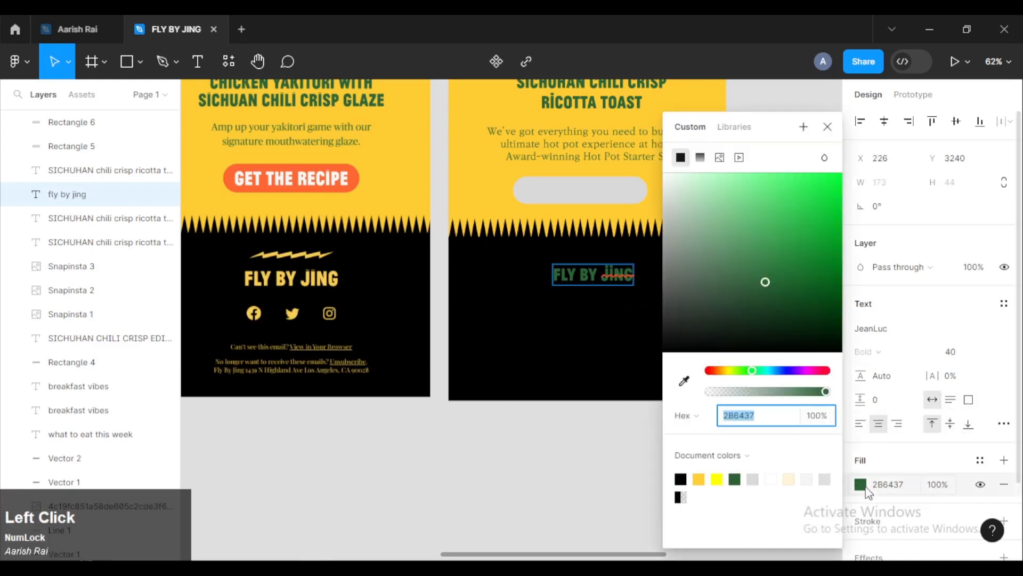
click(685, 382)
scroll(335, 260, up, 5)
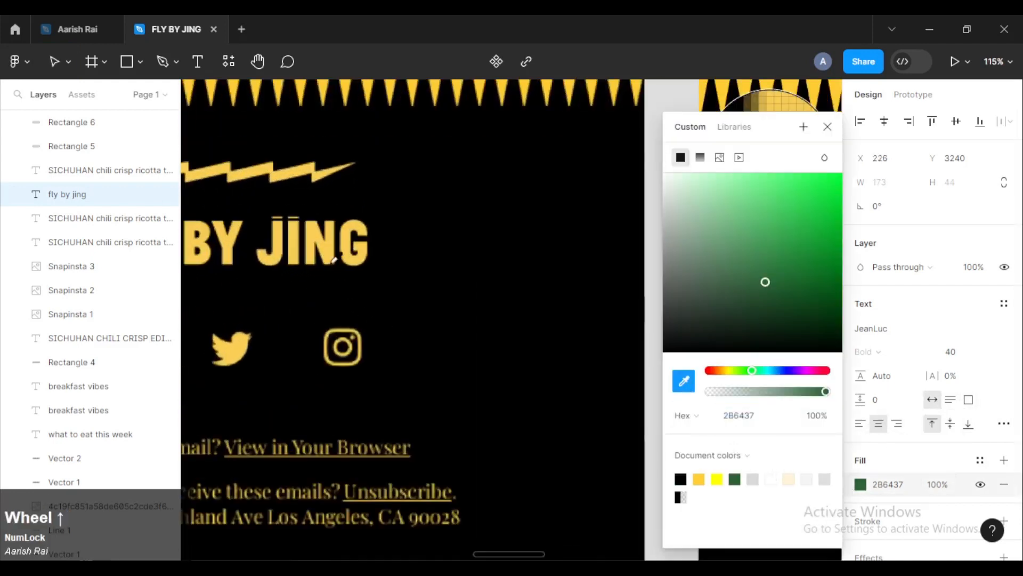
click(360, 250)
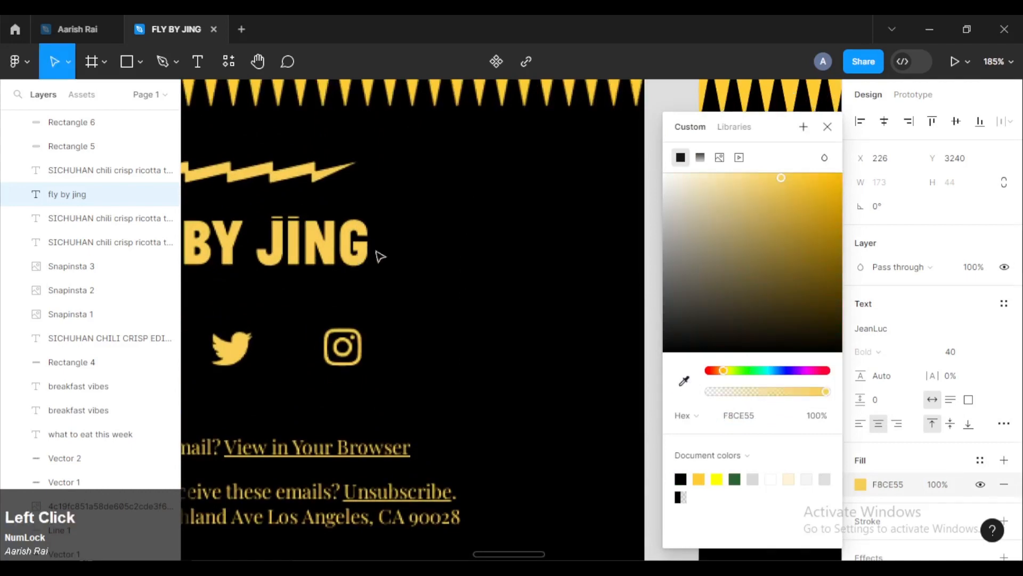
click(828, 128)
scroll(668, 275, down, 5)
drag(667, 275, 453, 279)
Set the footer title's fill to the document's yellow, FFCC33.
click(641, 275)
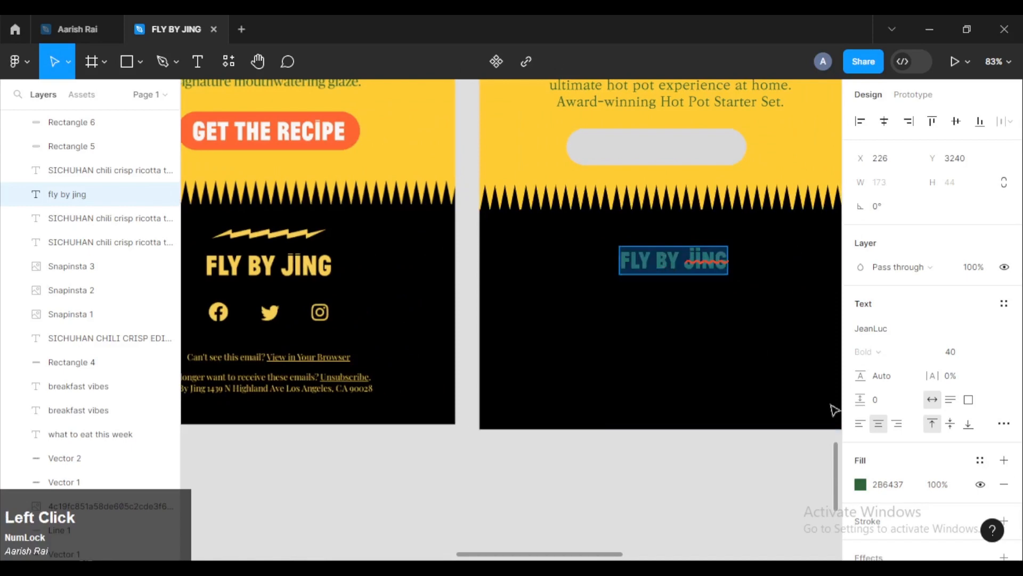
click(860, 484)
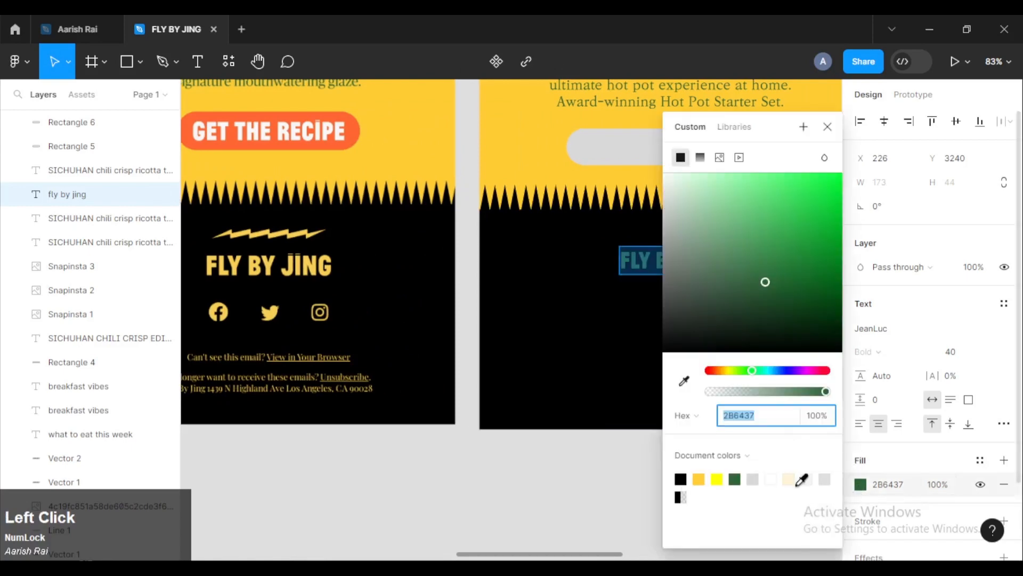
click(700, 479)
click(612, 486)
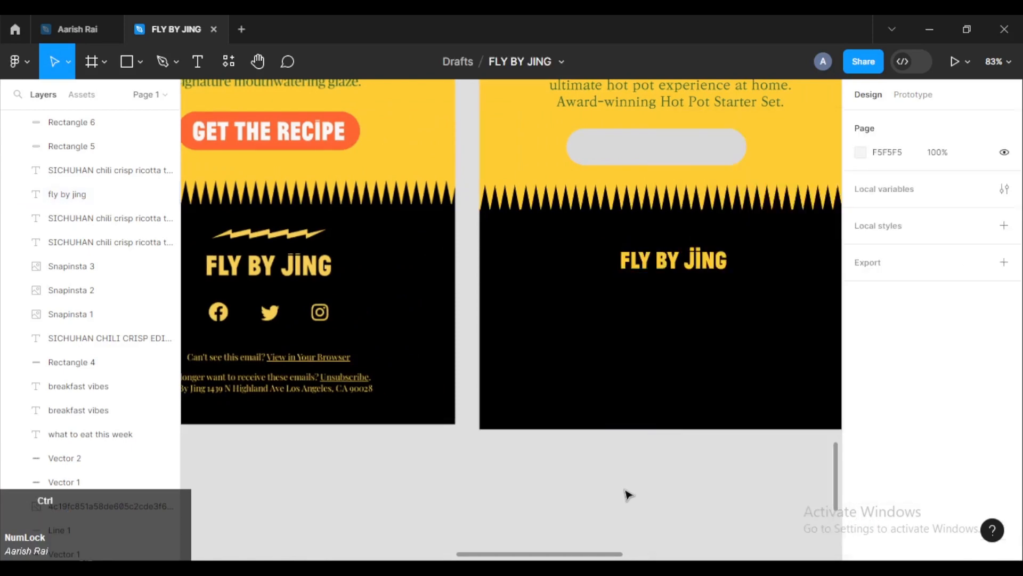
Set the footer title's font size to 44.
scroll(628, 495, down, 3)
click(667, 346)
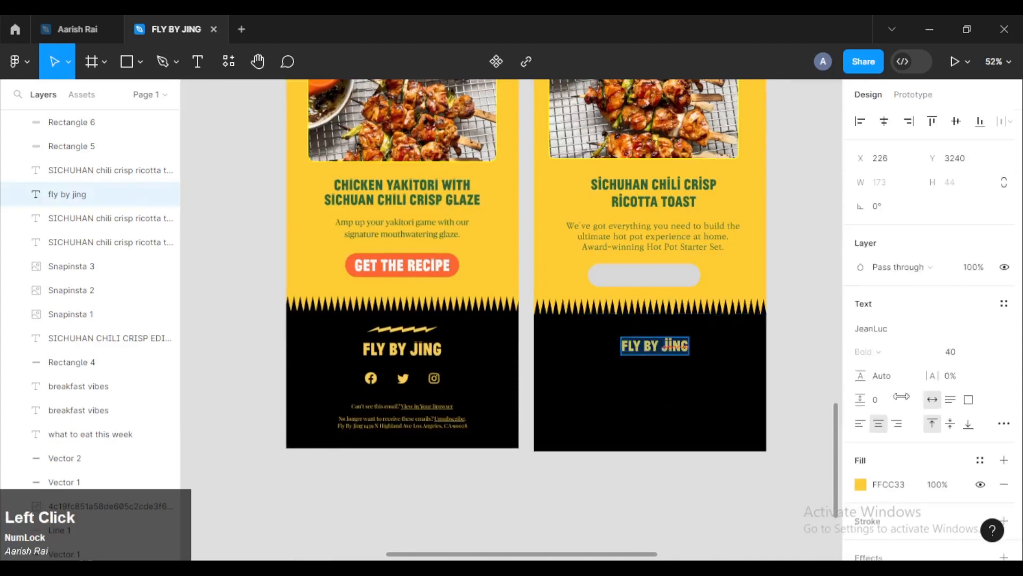
click(992, 354)
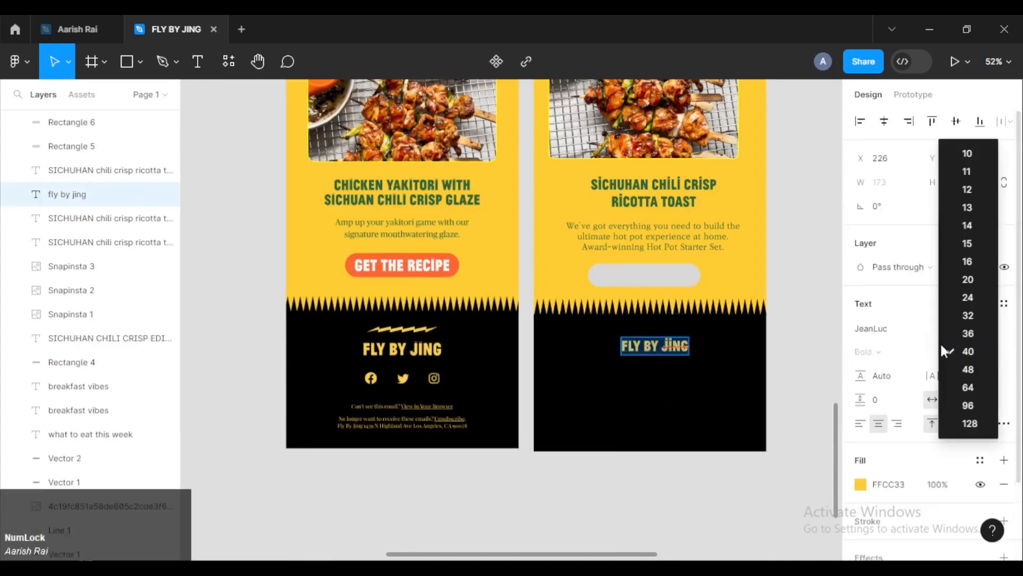
click(942, 360)
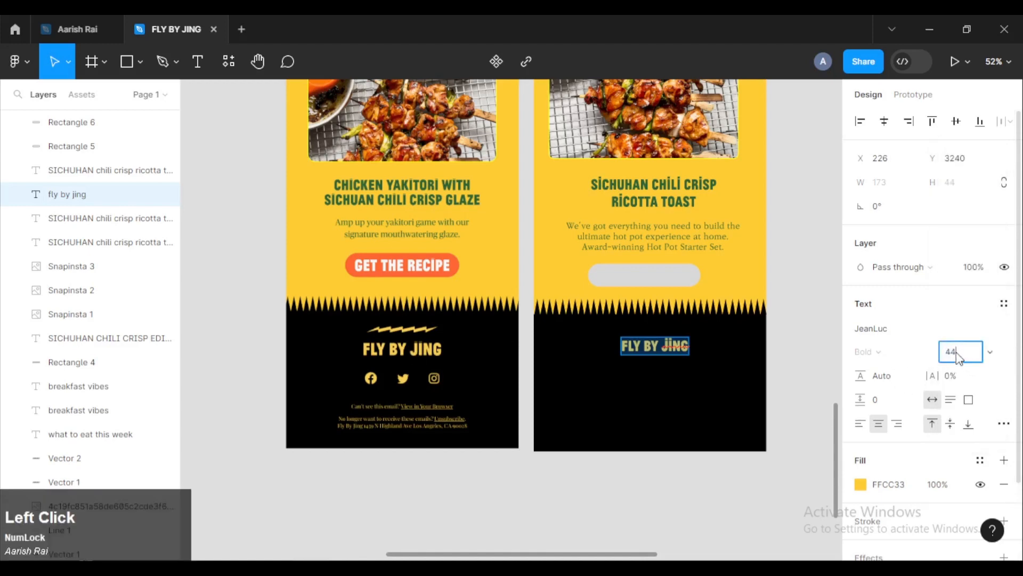
key(Return)
click(775, 282)
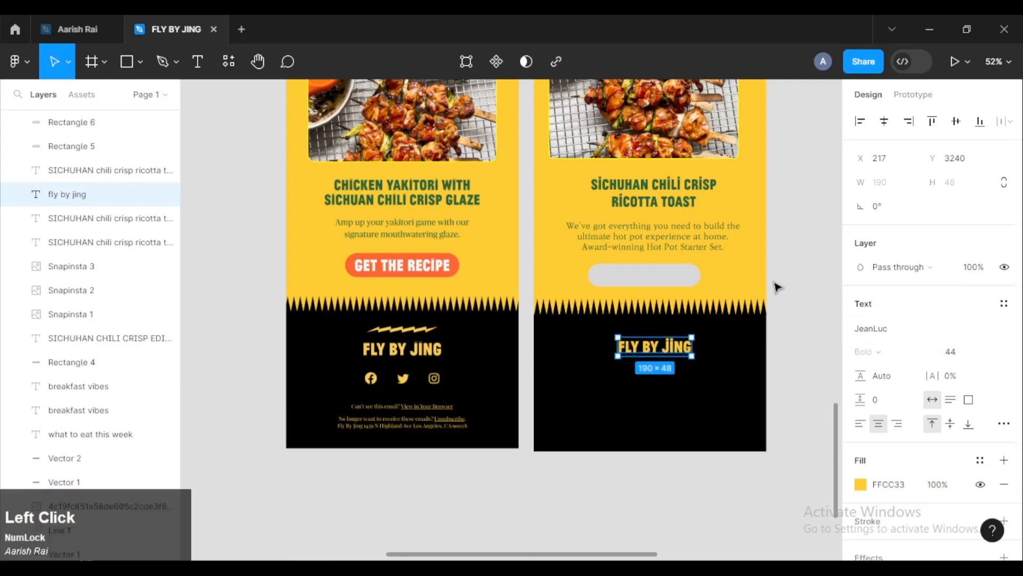
scroll(820, 248, down, 3)
drag(809, 246, 462, 435)
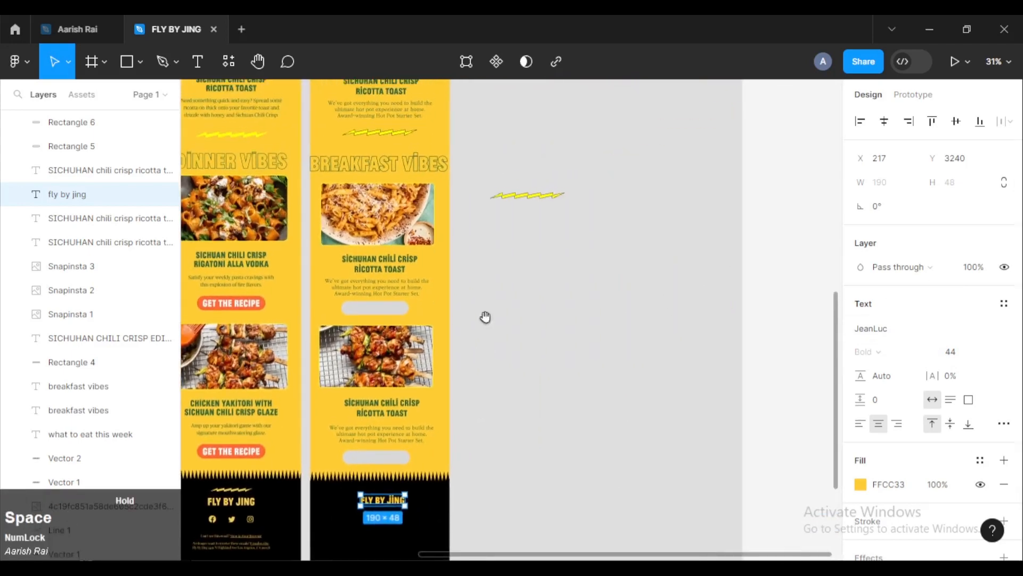
Remove the stroke from the spare yellow zigzag beside the design and set its fill to the document's yellow, FFCC33.
click(528, 197)
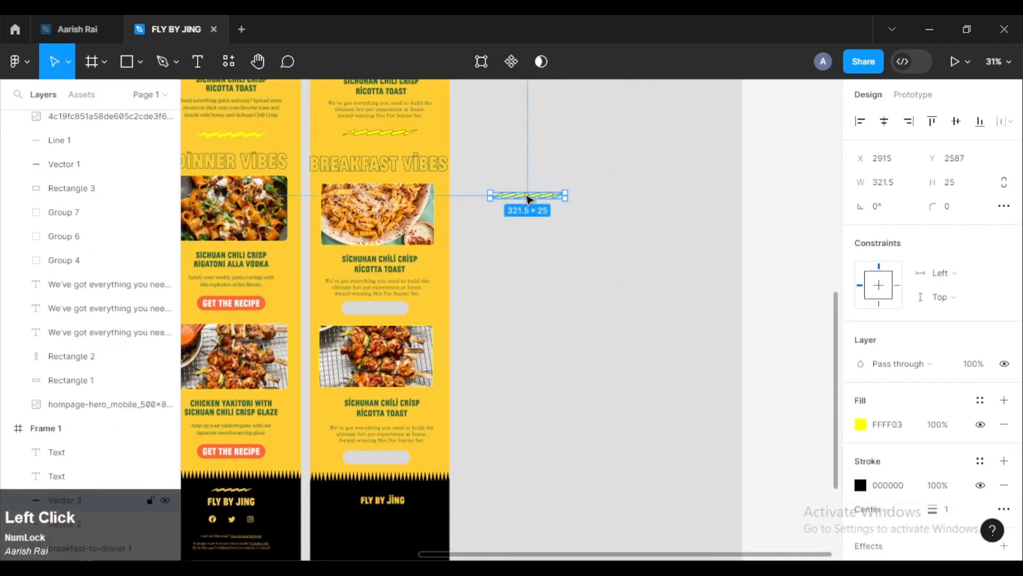
click(1004, 485)
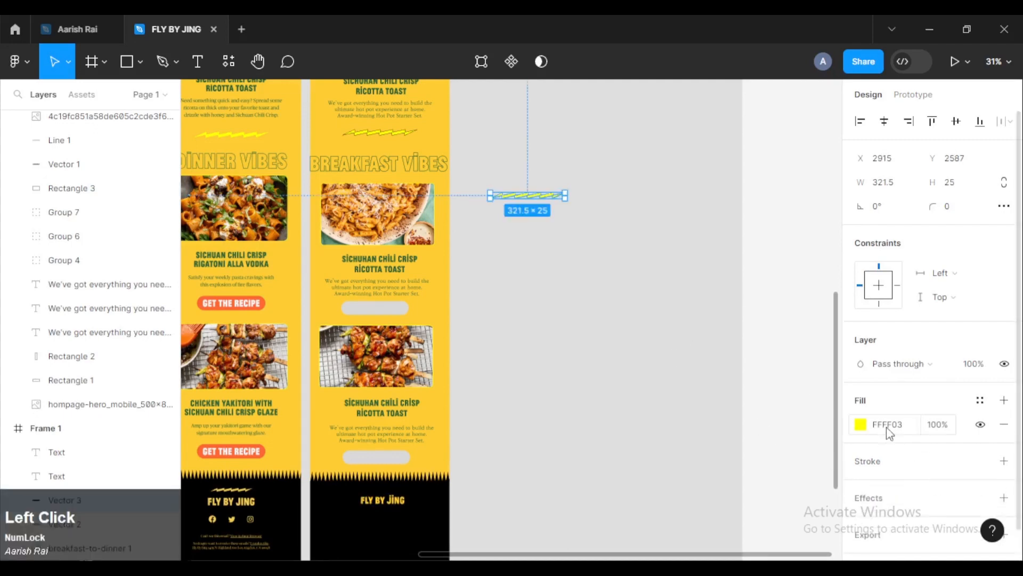
click(862, 426)
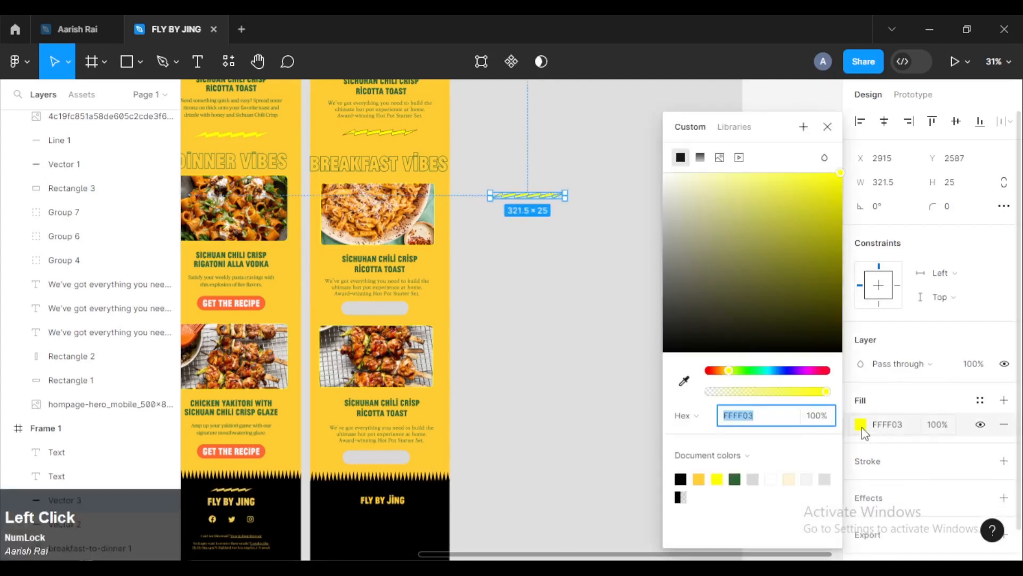
click(700, 477)
Scale the recoloured zigzag down to about 192 × 15 and place it just above the footer's "fly by jing" title.
ctrl+scroll(568, 264, up, 3)
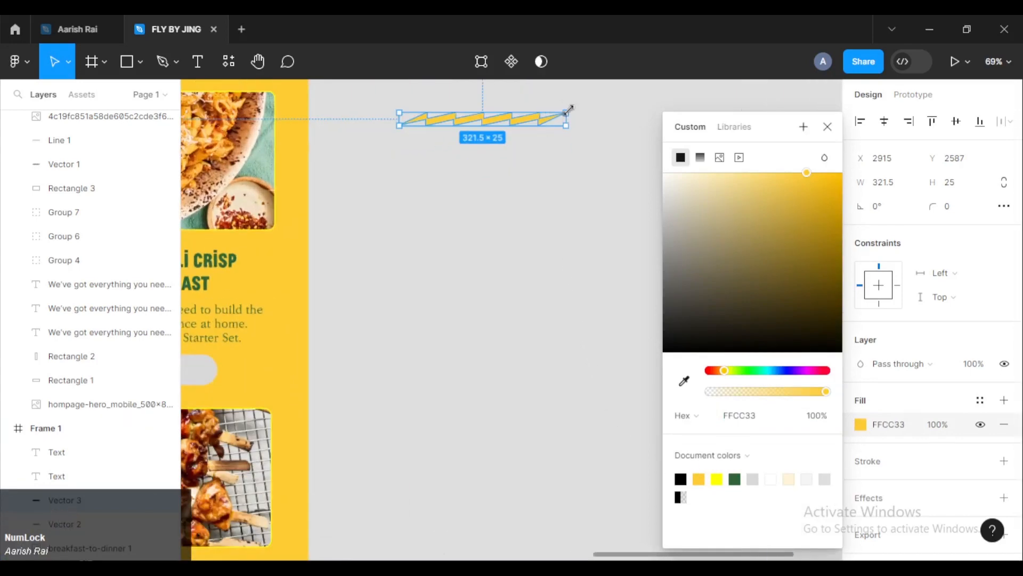
drag(568, 110, 407, 404)
drag(365, 355, 387, 362)
click(599, 361)
scroll(598, 361, down, 3)
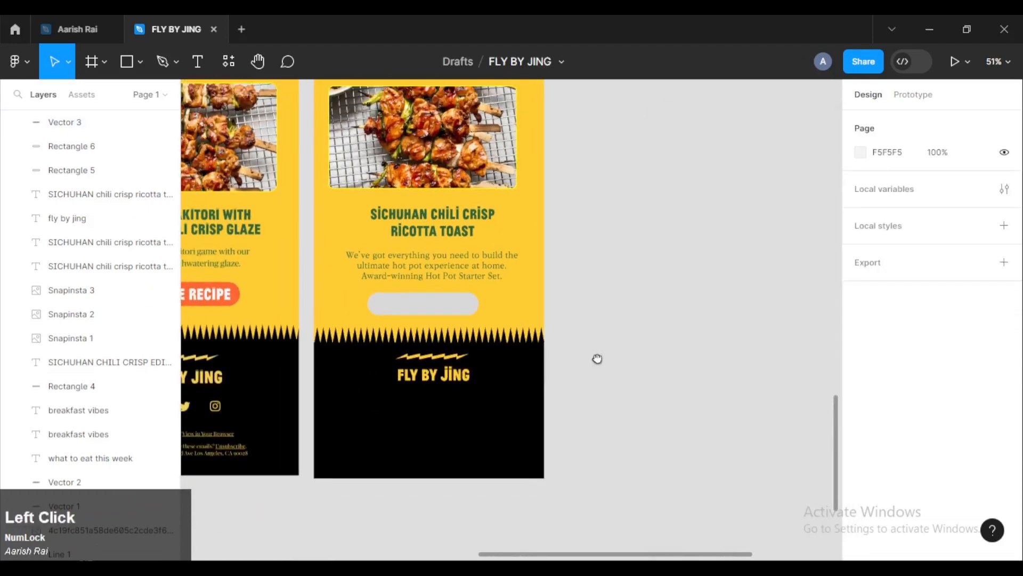
Center the footer's zigzag and its "fly by jing" title horizontally within the section.
drag(597, 359, 711, 314)
click(565, 313)
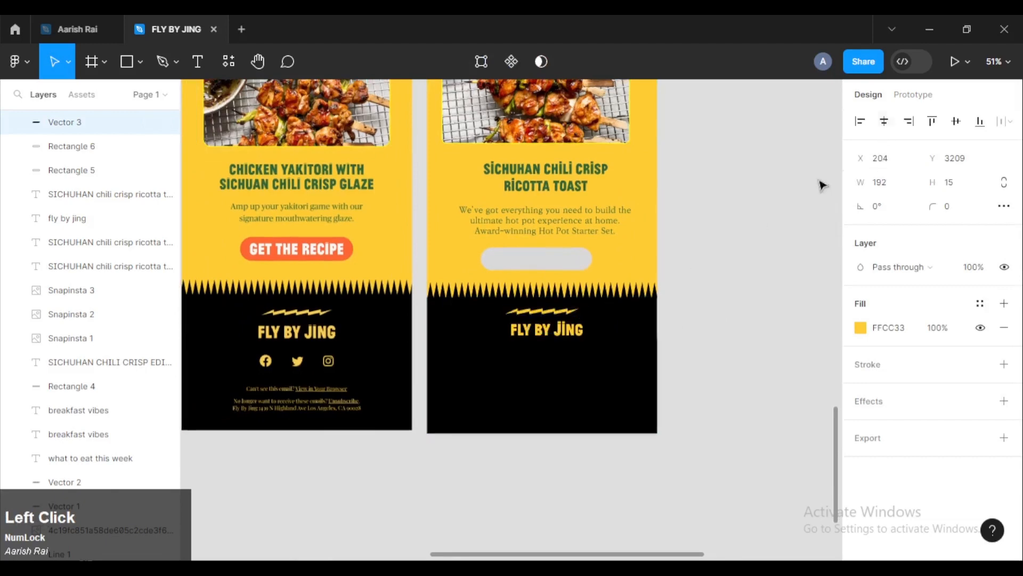
click(550, 331)
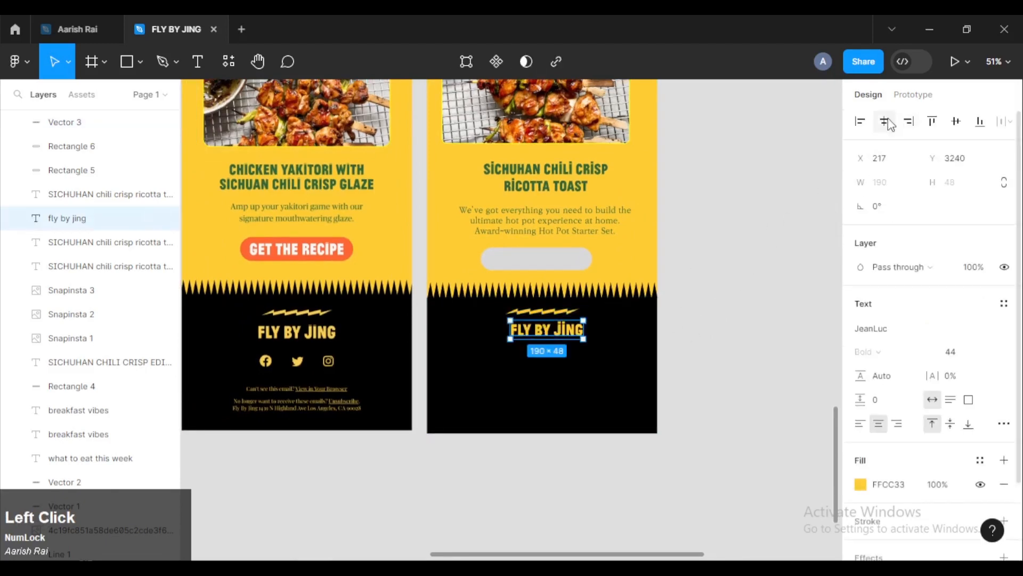
click(717, 320)
Compare the footer and recipe blocks with the reference email to find what is still missing or different.
scroll(720, 331, down, 1)
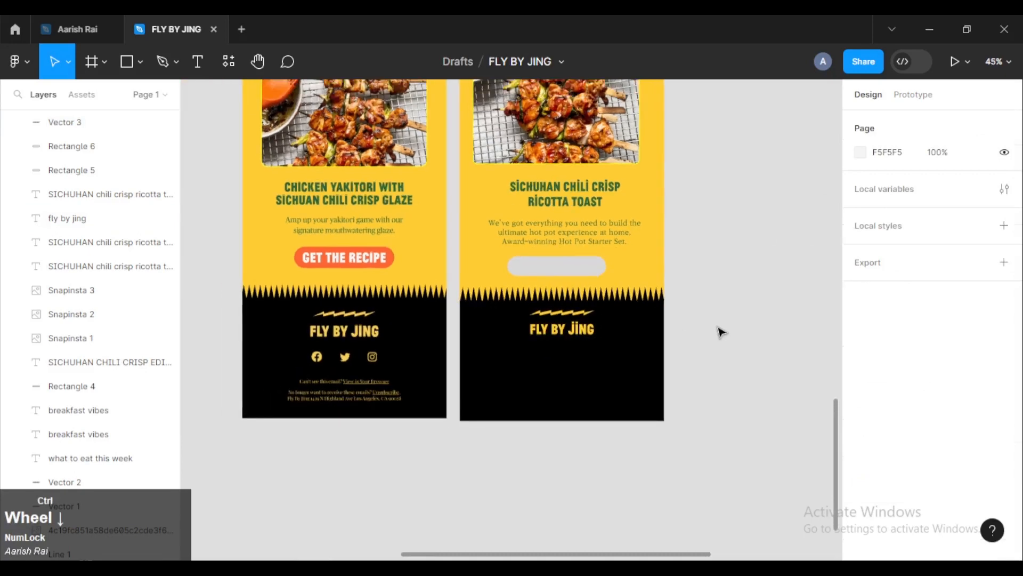
scroll(304, 366, up, 3)
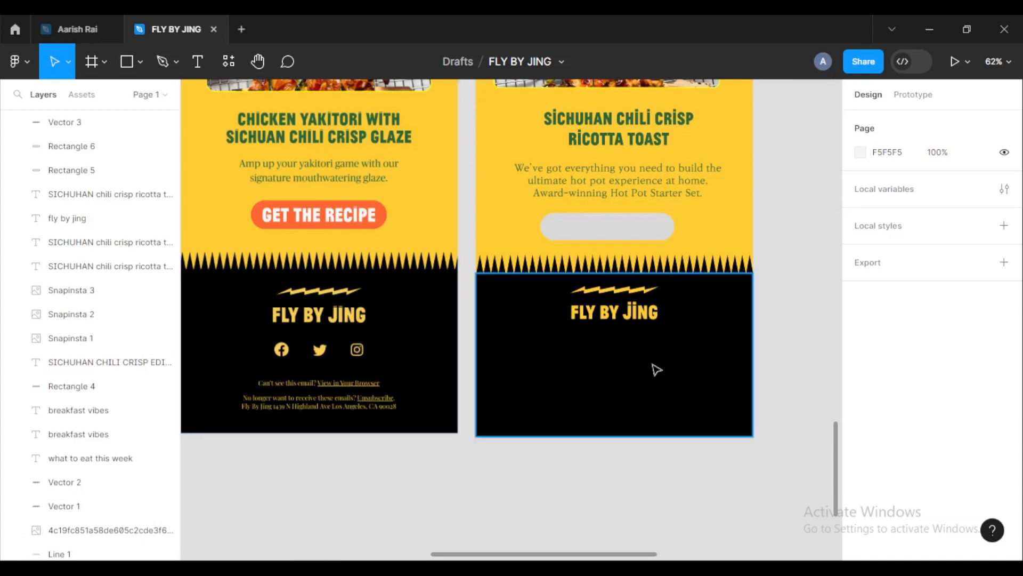
key(ctrl)
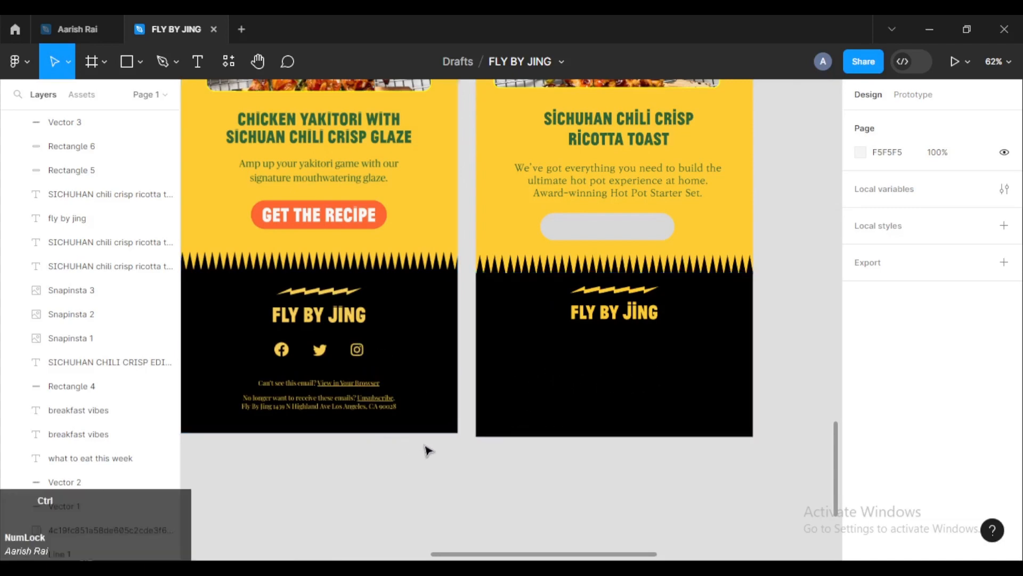
scroll(300, 403, up, 5)
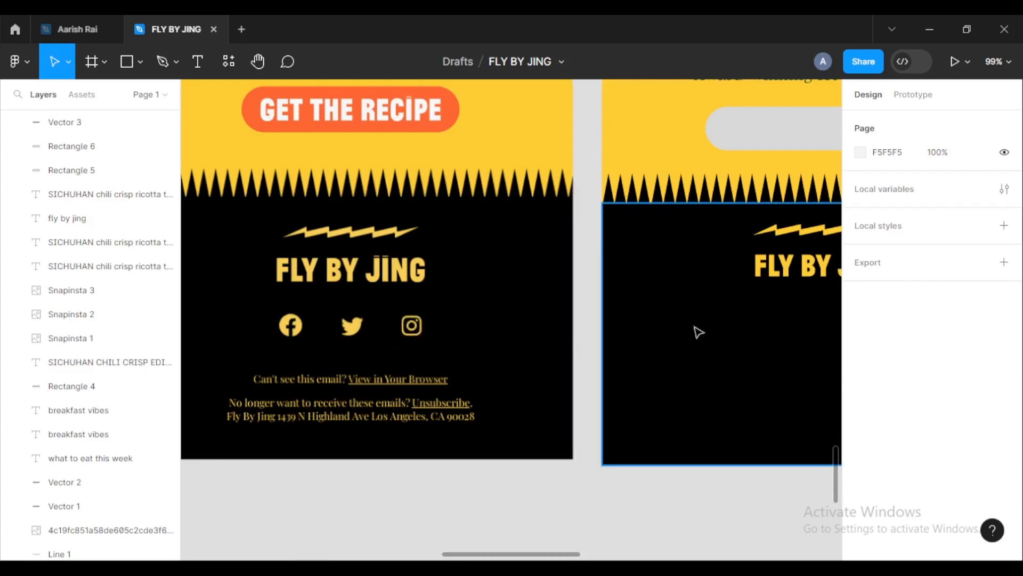
scroll(697, 331, down, 3)
drag(733, 295, 595, 337)
scroll(595, 337, down, 5)
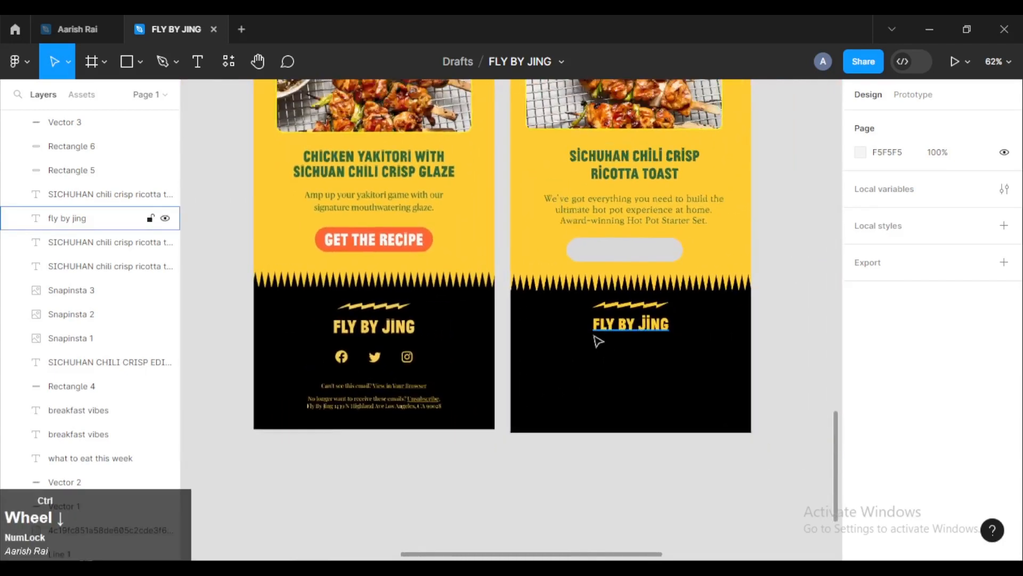
scroll(743, 286, up, 3)
scroll(746, 283, down, 2)
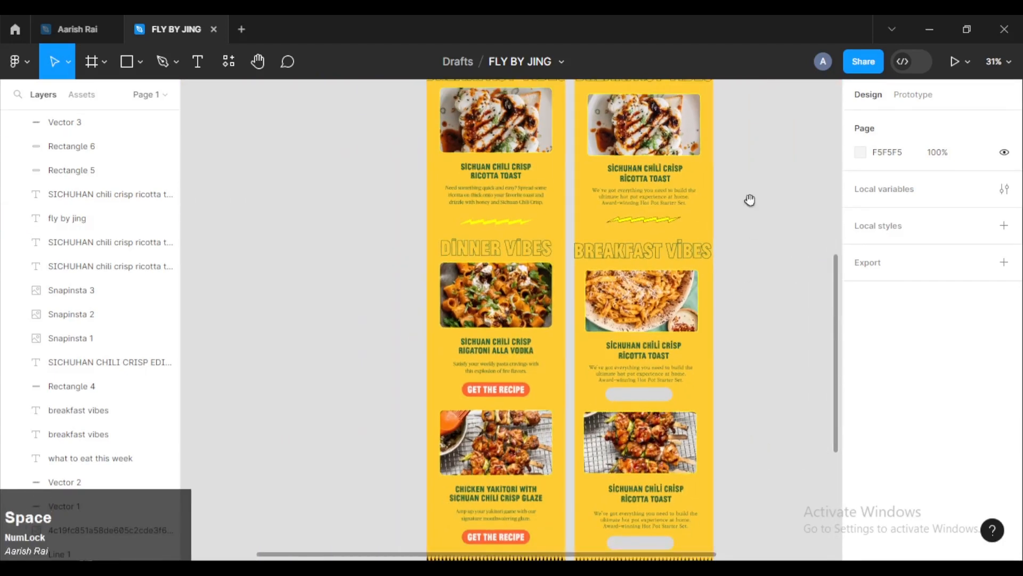
drag(749, 201, 701, 381)
scroll(701, 376, down, 1)
scroll(702, 376, down, 5)
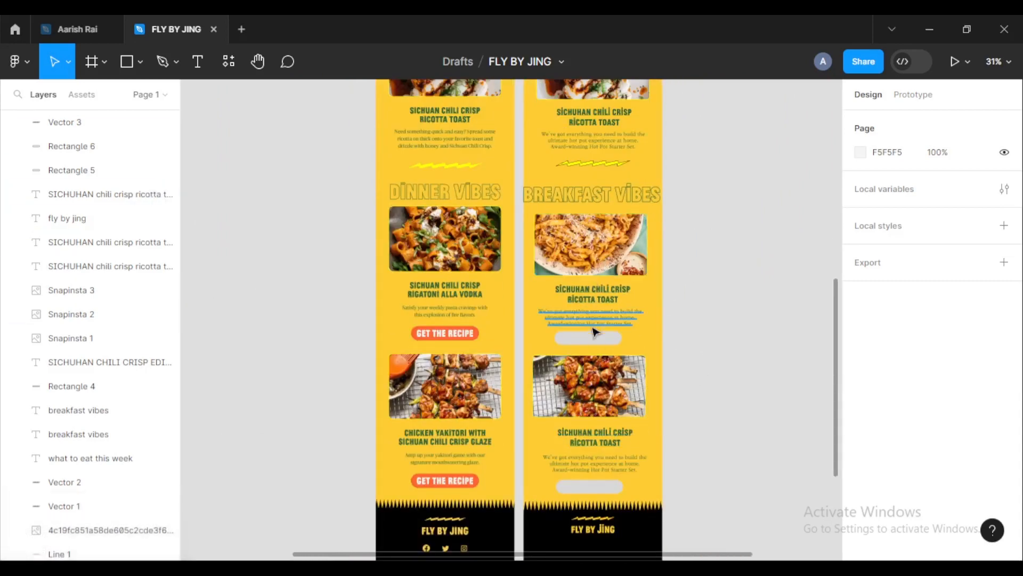
Change the second "breakfast vibes" heading, above the pasta photo, to "dinner vibes".
scroll(581, 245, up, 5)
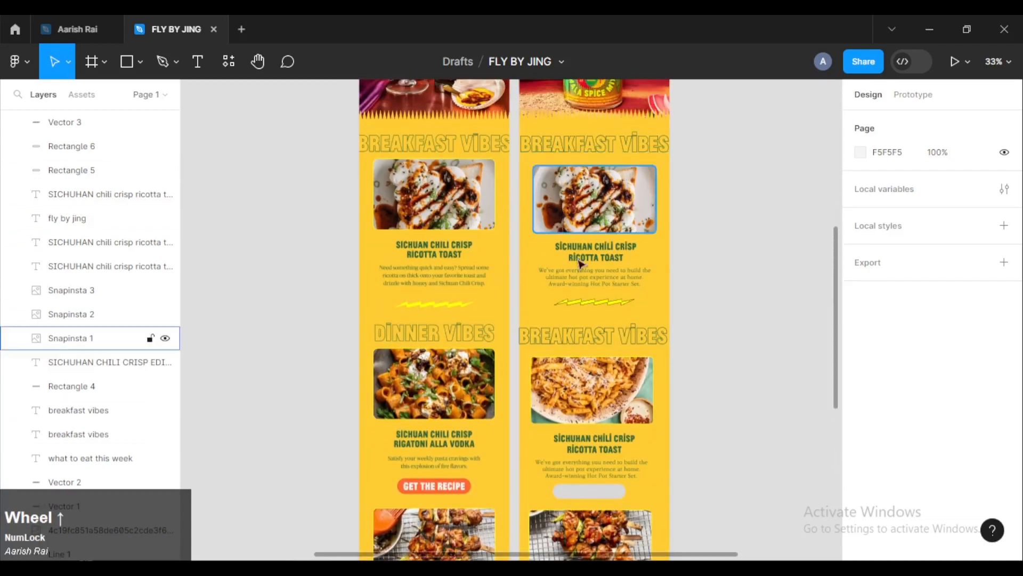
click(586, 334)
double_click(559, 334)
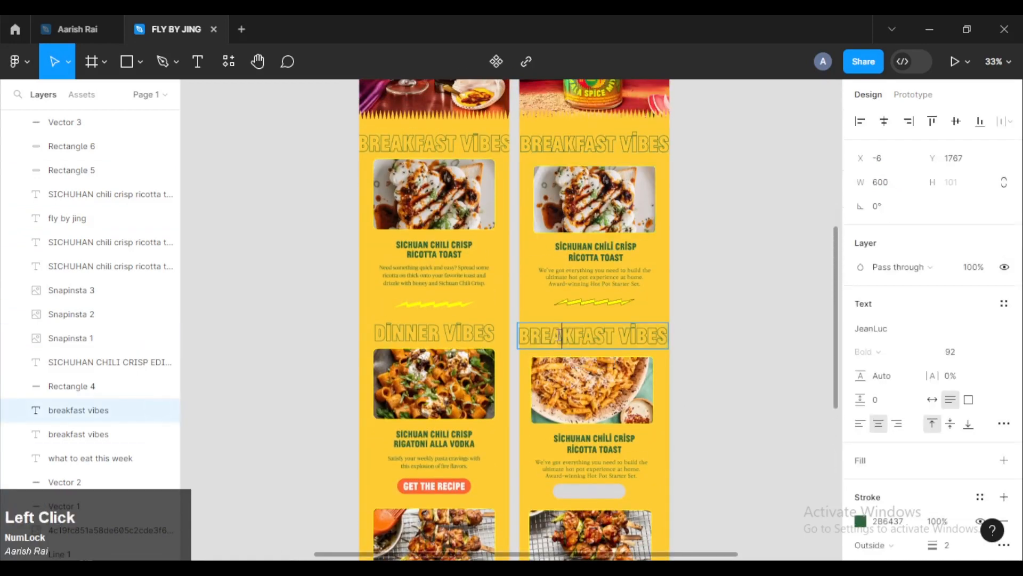
double_click(560, 334)
text(dinner)
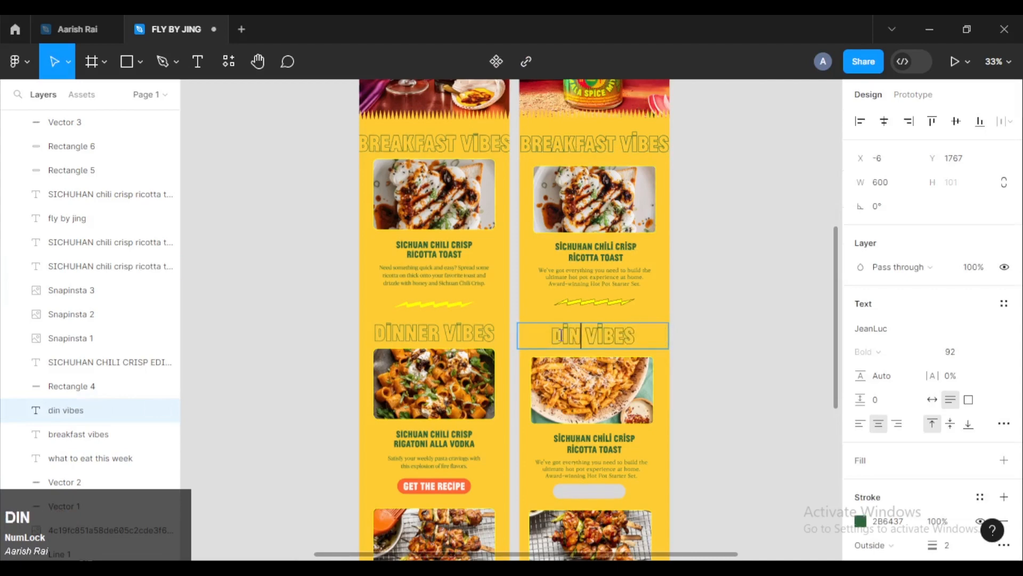
click(749, 342)
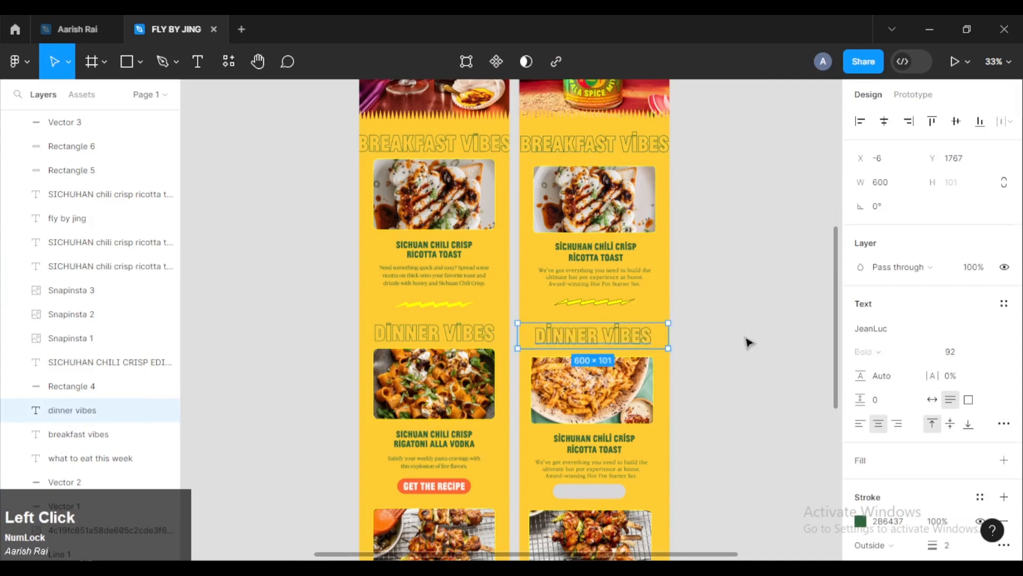
click(749, 342)
Review the whole recreated email from header to footer against the reference design beside it.
scroll(751, 309, up, 5)
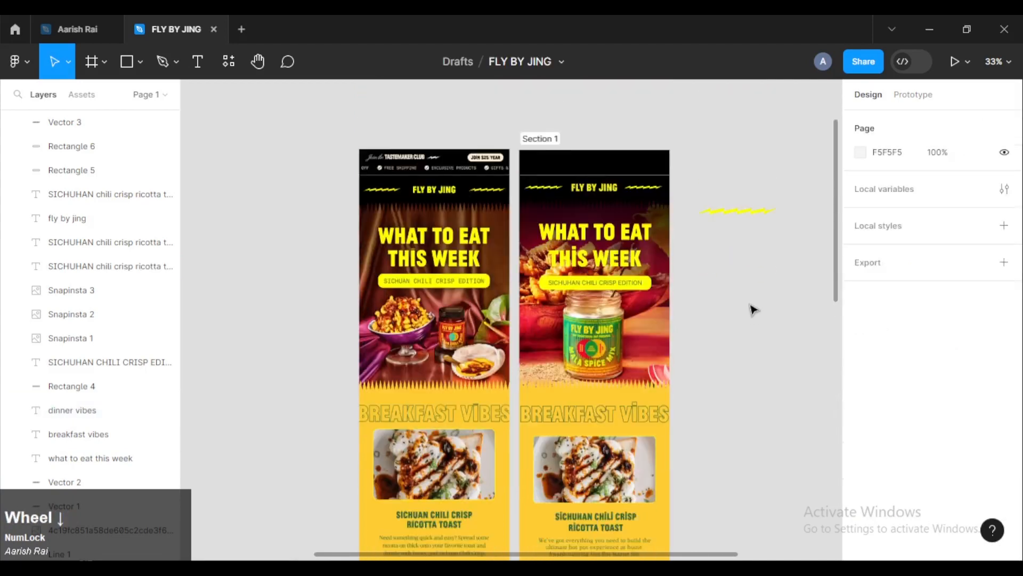
scroll(752, 309, down, 1)
scroll(752, 309, down, 1)
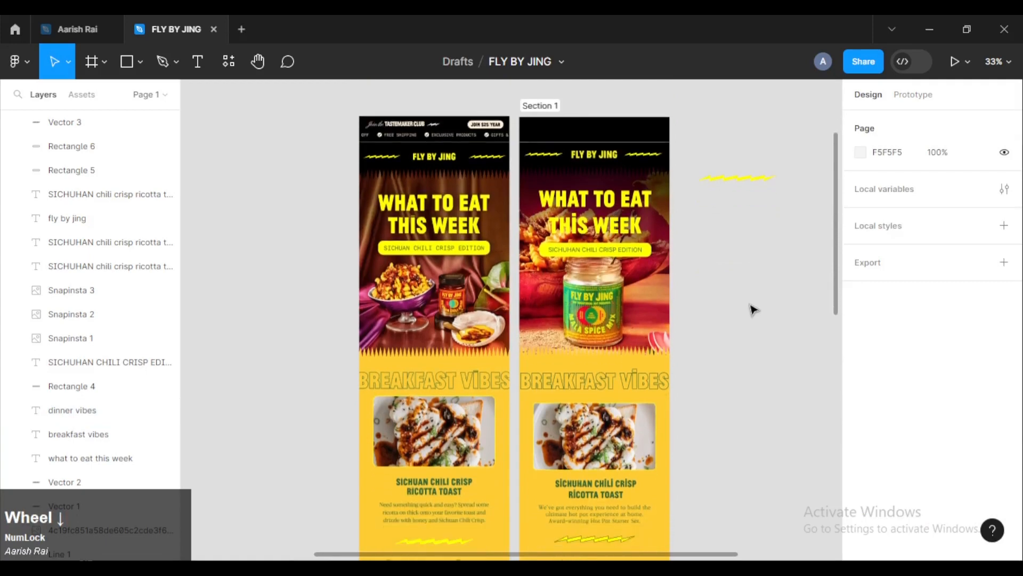
scroll(749, 309, down, 10)
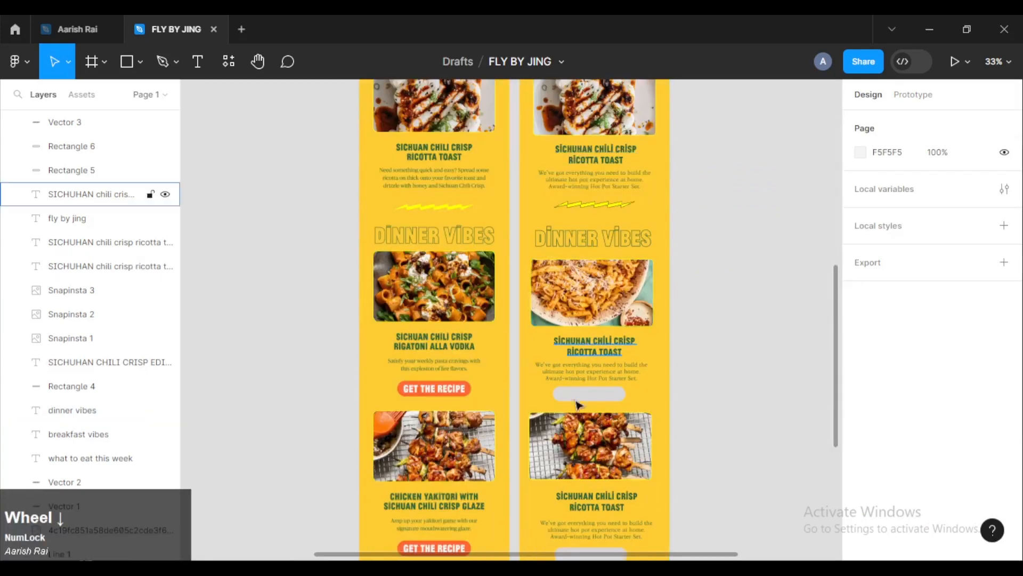
scroll(577, 405, down, 1)
scroll(592, 373, down, 1)
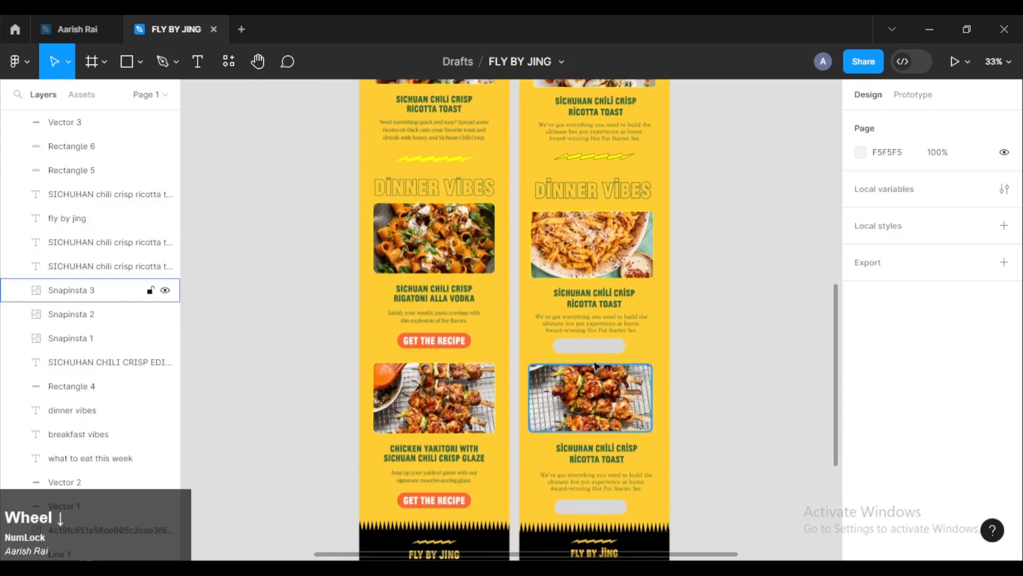
scroll(595, 373, down, 2)
scroll(586, 411, down, 2)
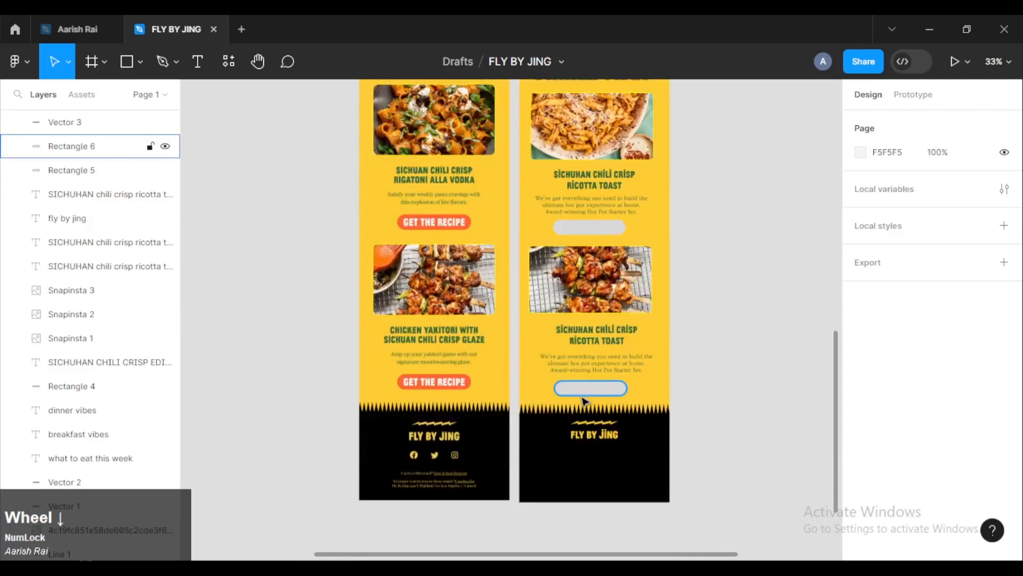
scroll(733, 422, up, 1)
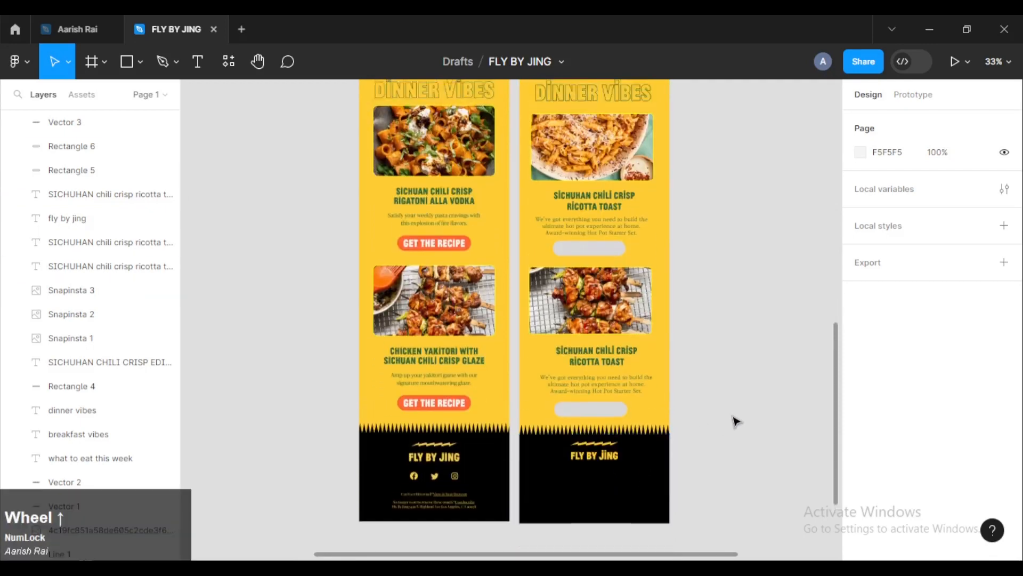
scroll(735, 418, up, 5)
scroll(697, 393, down, 2)
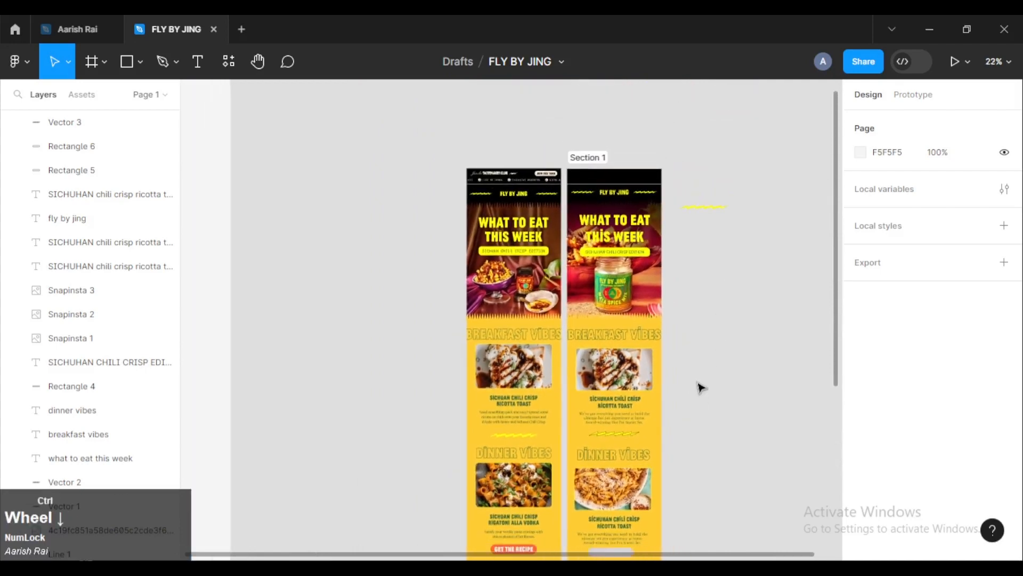
scroll(704, 389, down, 2)
drag(705, 391, 672, 303)
scroll(684, 322, down, 2)
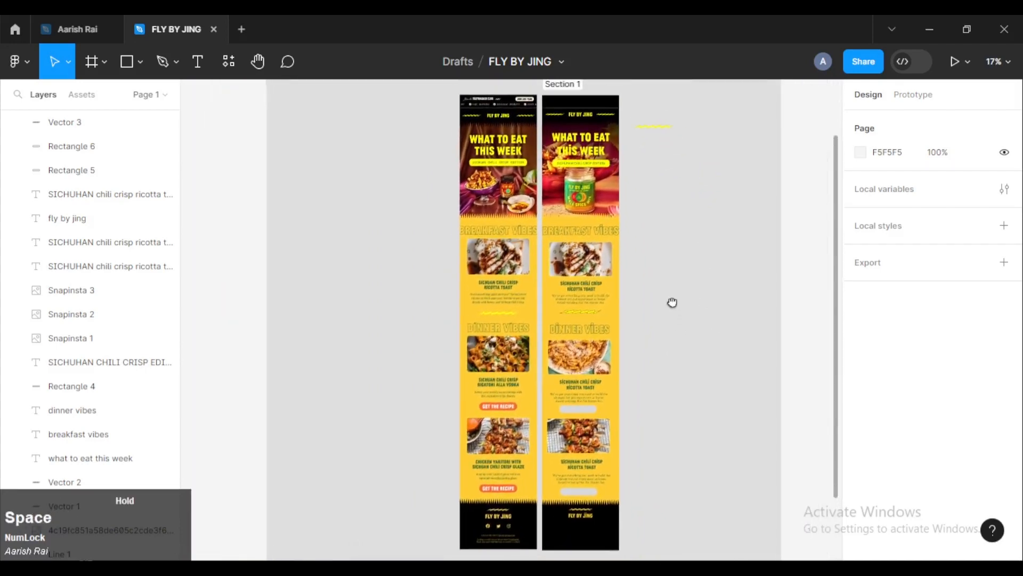